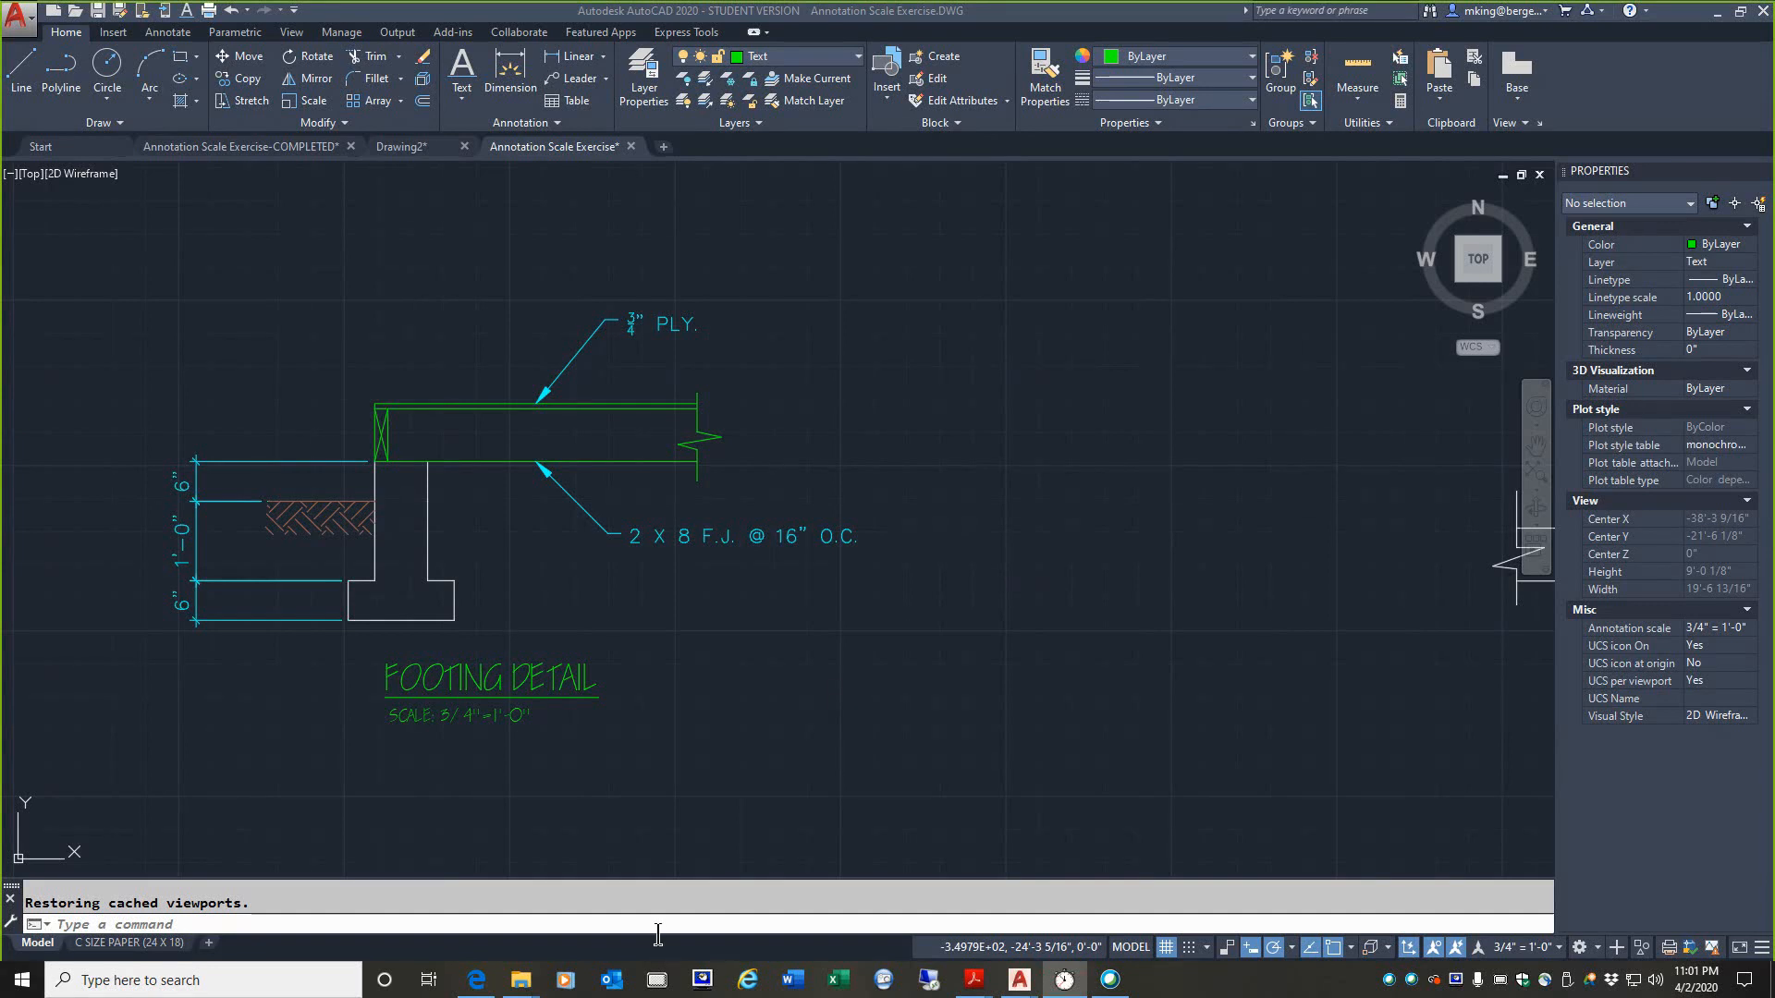
# Step: Examine the footing detail's notes, dimensions, title and annotation scale setting in model space
pyautogui.moveTo(610, 561); pyautogui.dragTo(901, 574)
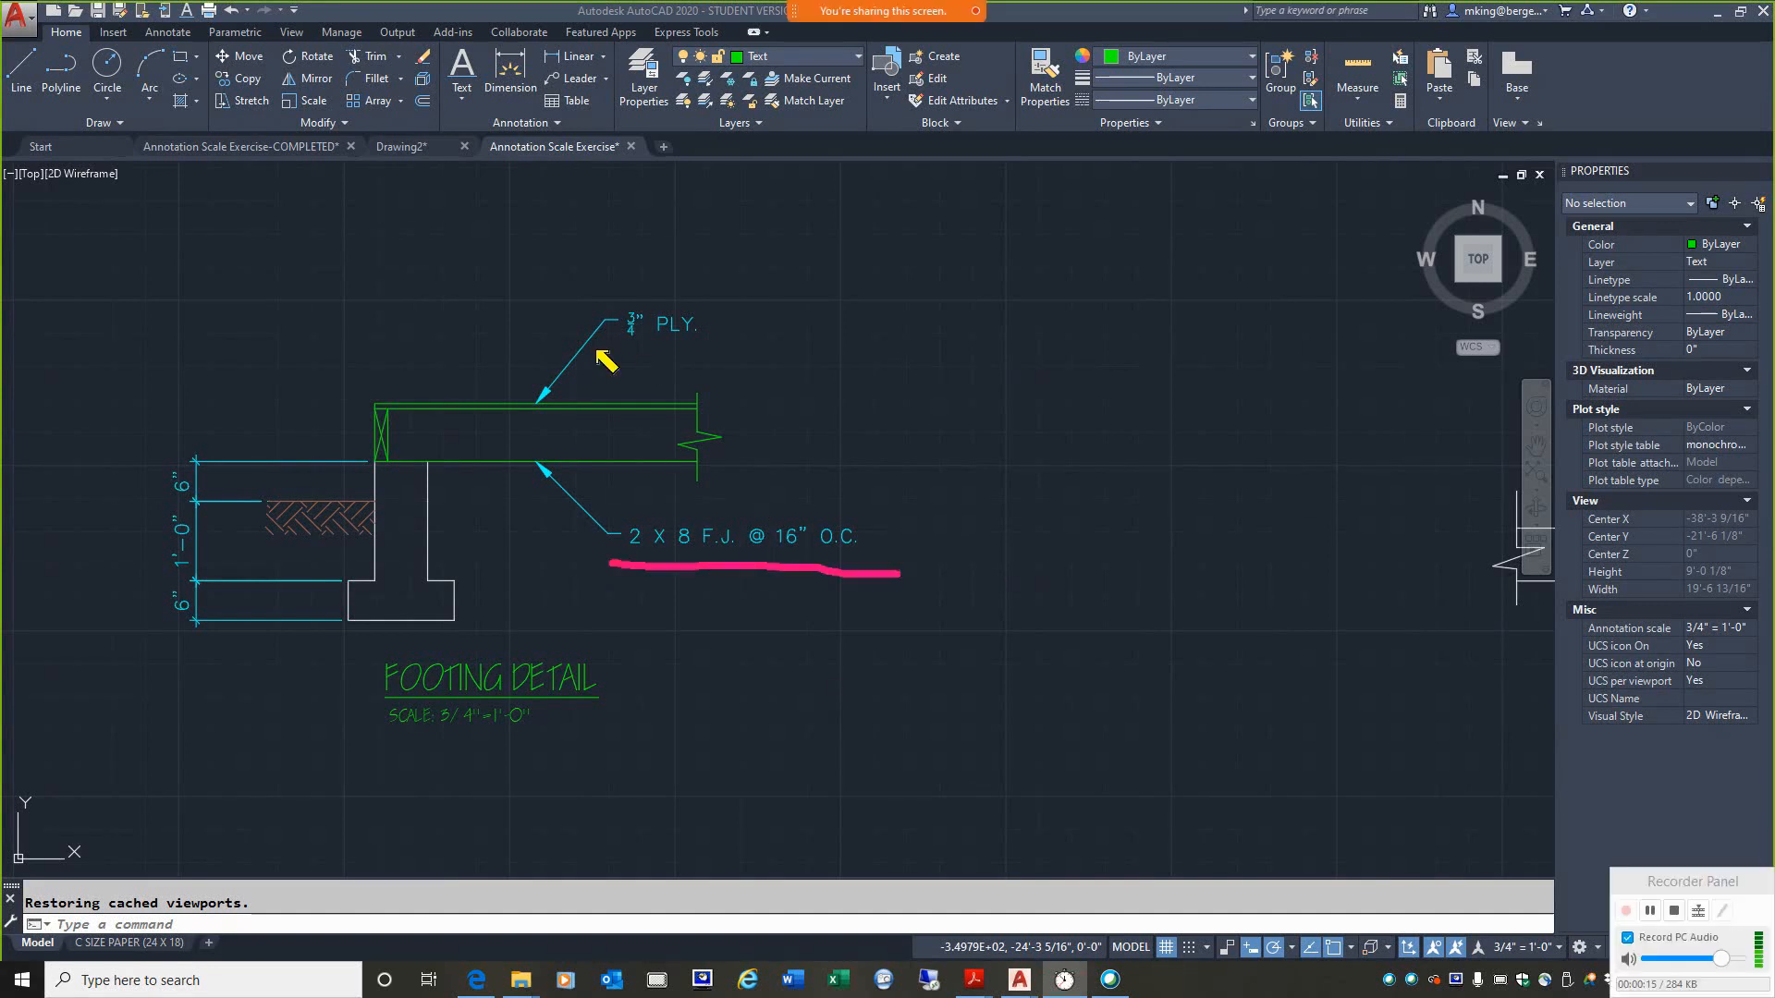
pyautogui.moveTo(623, 344); pyautogui.dragTo(775, 342)
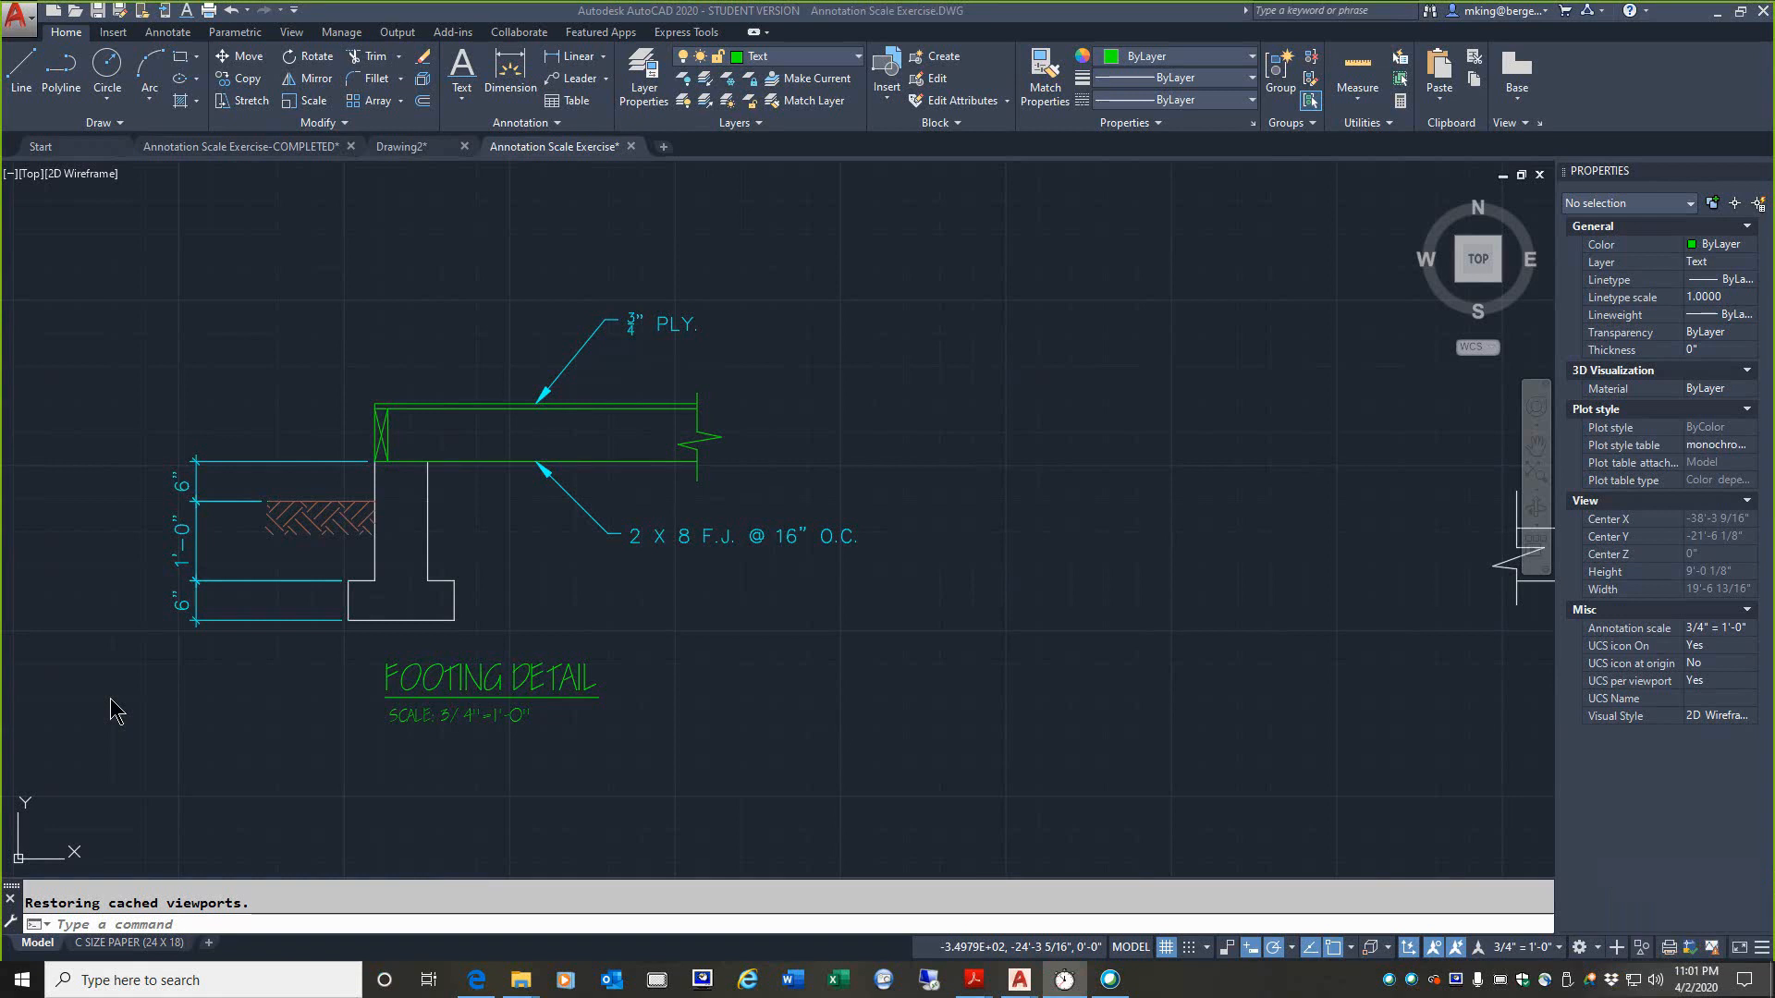
pyautogui.scroll(2, 196, 411)
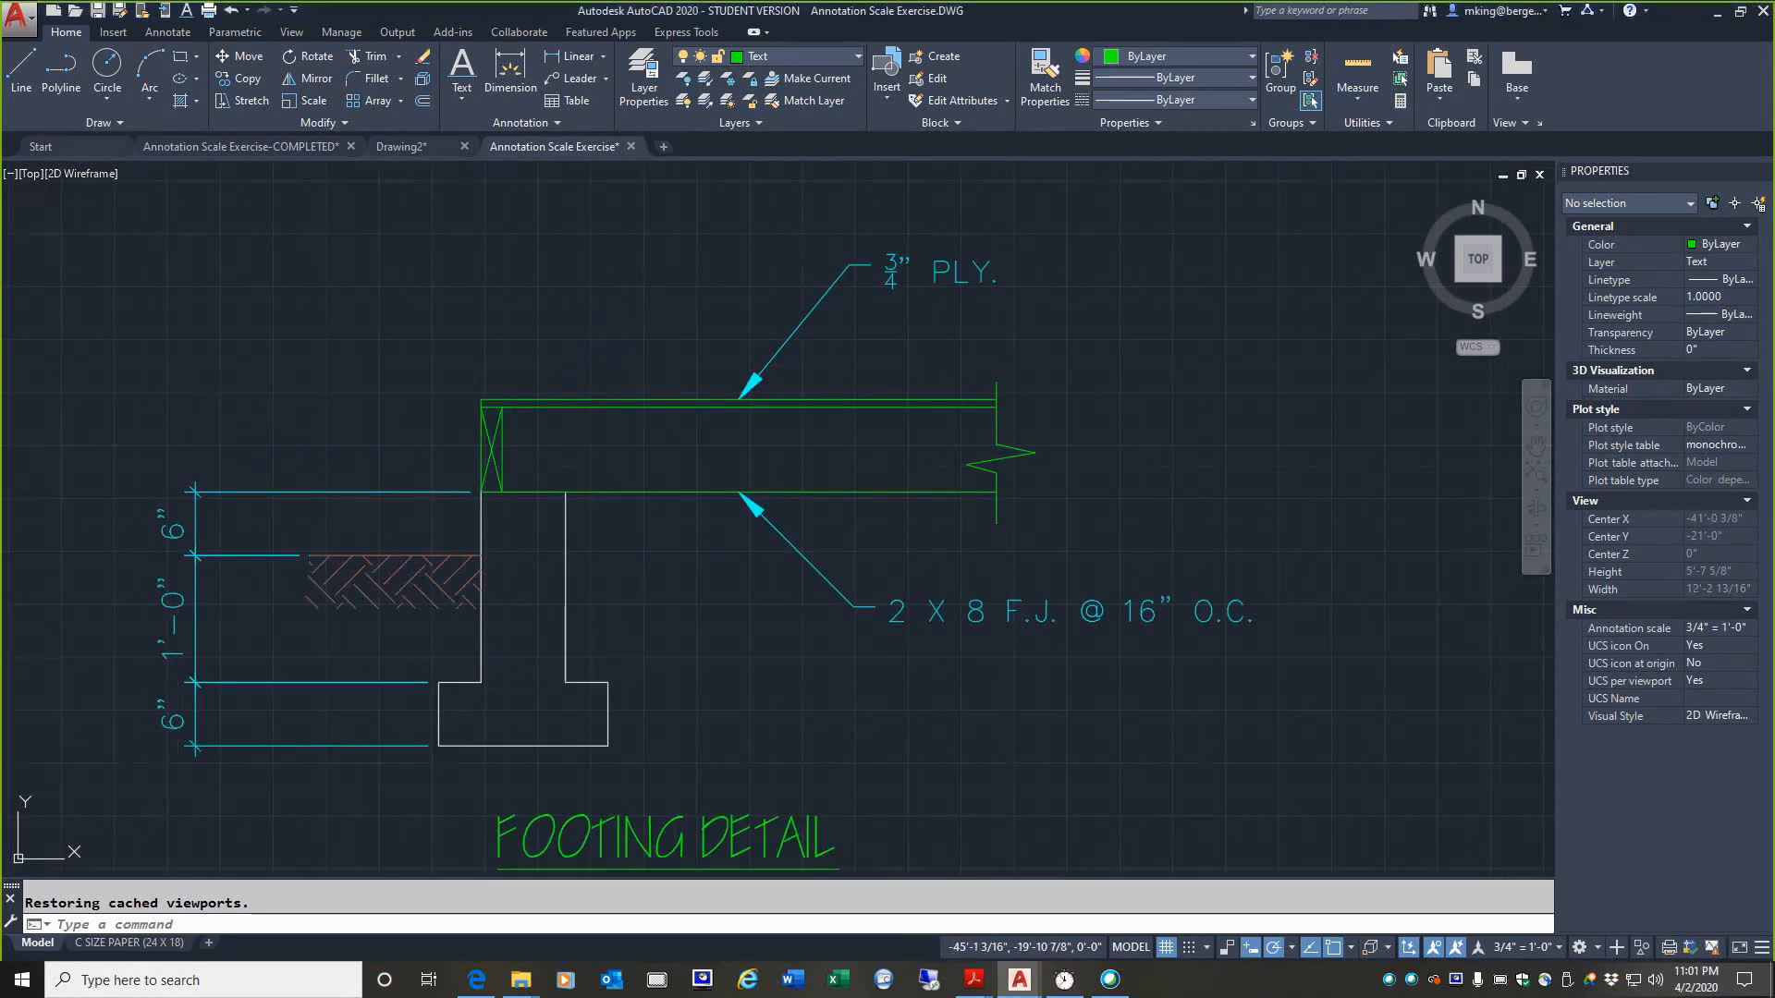
pyautogui.moveTo(430, 416); pyautogui.dragTo(395, 368, button='middle')
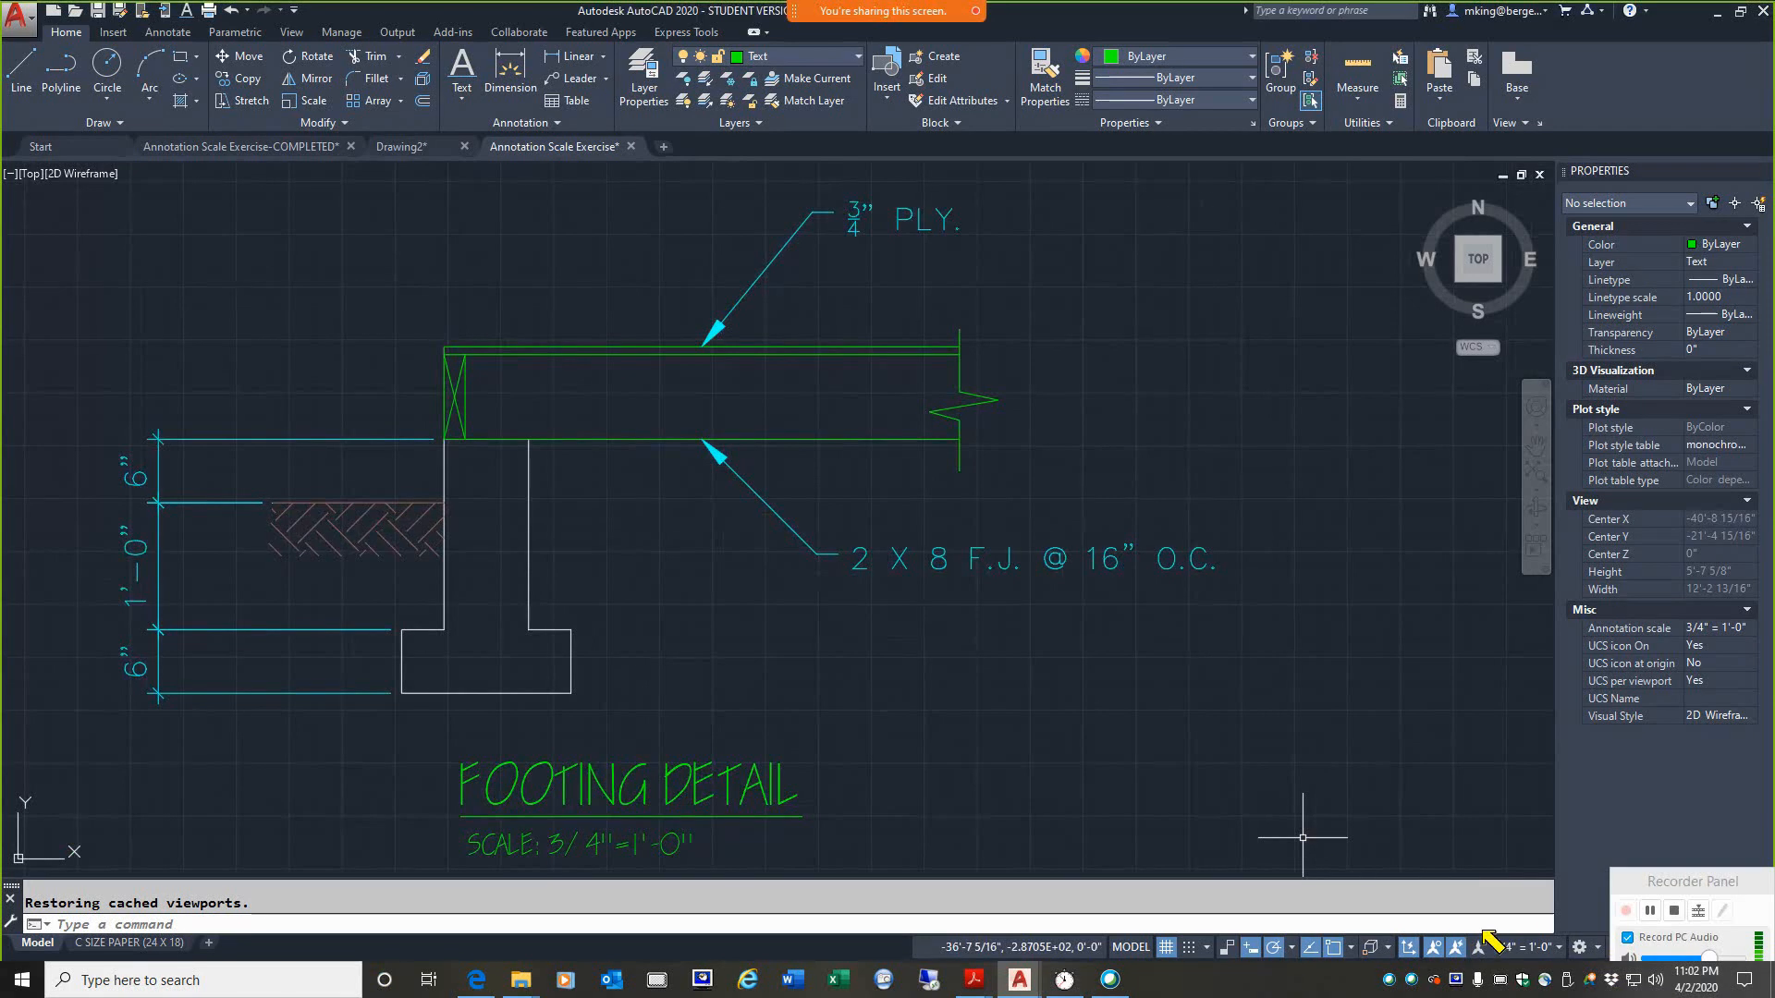
pyautogui.moveTo(1451, 933)
pyautogui.mouseDown()
pyautogui.moveTo(1553, 918)
pyautogui.moveTo(1573, 961)
pyautogui.moveTo(1467, 946)
pyautogui.mouseUp()
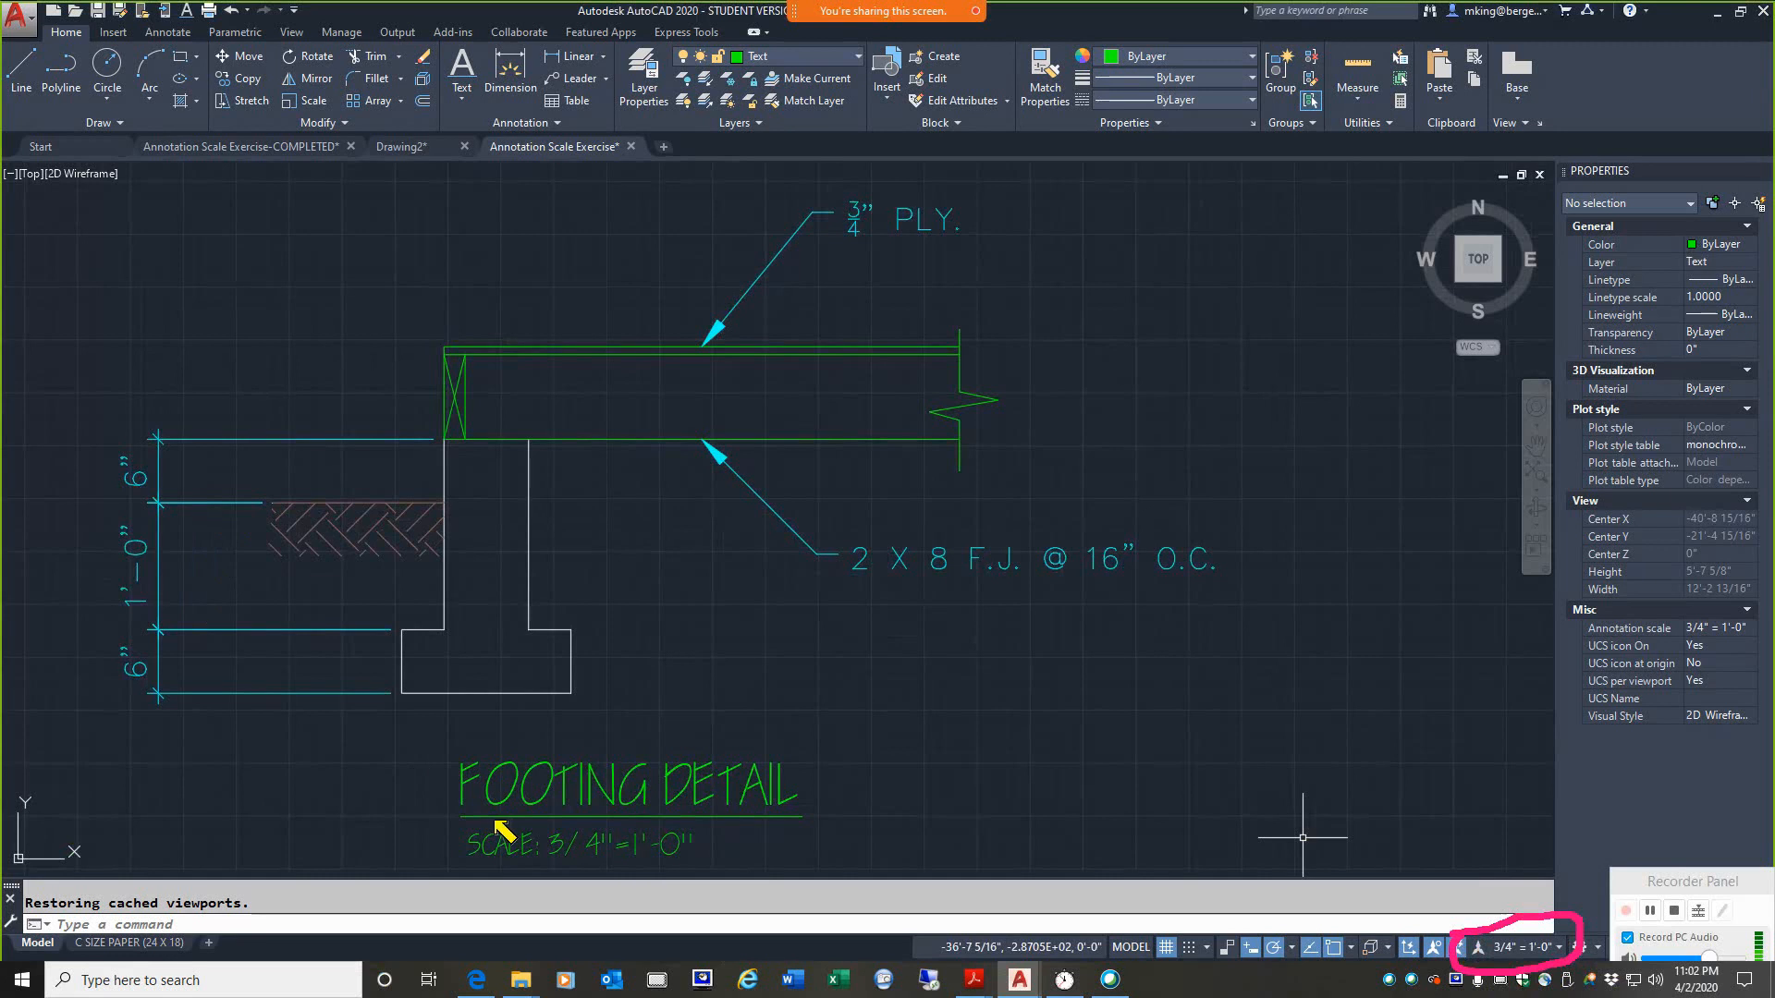
pyautogui.moveTo(268, 744); pyautogui.dragTo(423, 779)
pyautogui.moveTo(320, 814); pyautogui.dragTo(443, 846)
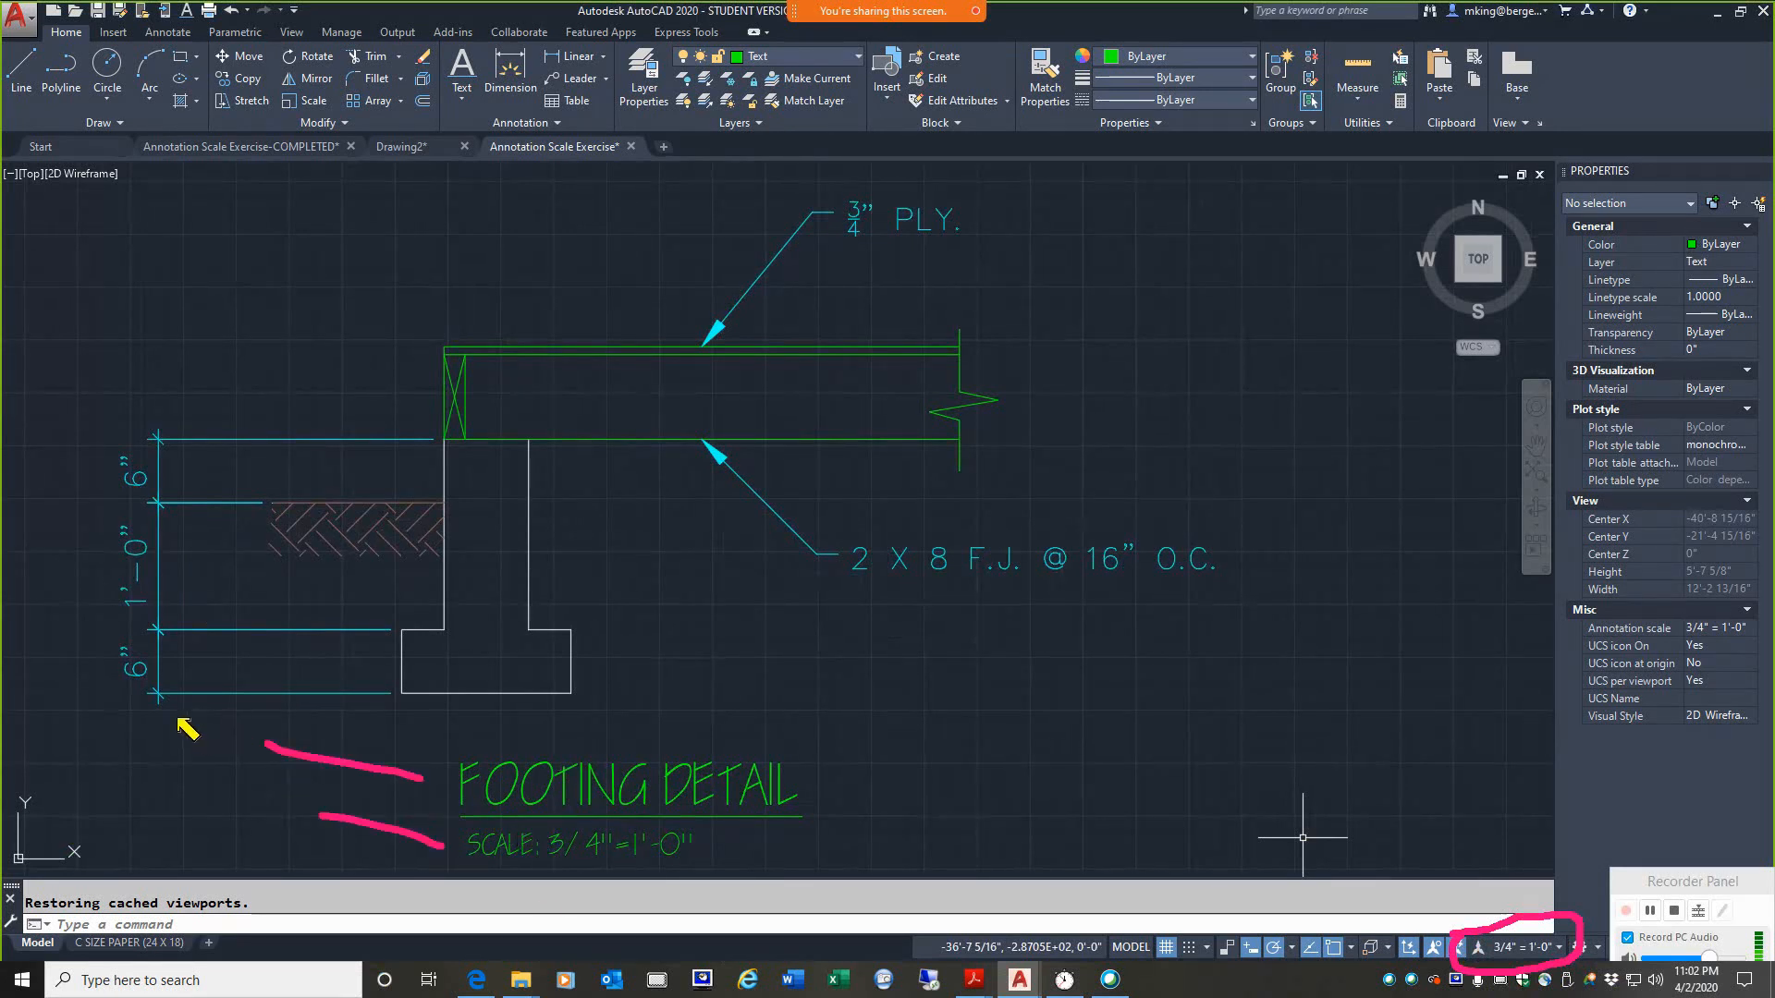
pyautogui.moveTo(178, 720)
pyautogui.mouseDown()
pyautogui.moveTo(79, 723)
pyautogui.moveTo(246, 440)
pyautogui.moveTo(164, 770)
pyautogui.mouseUp()
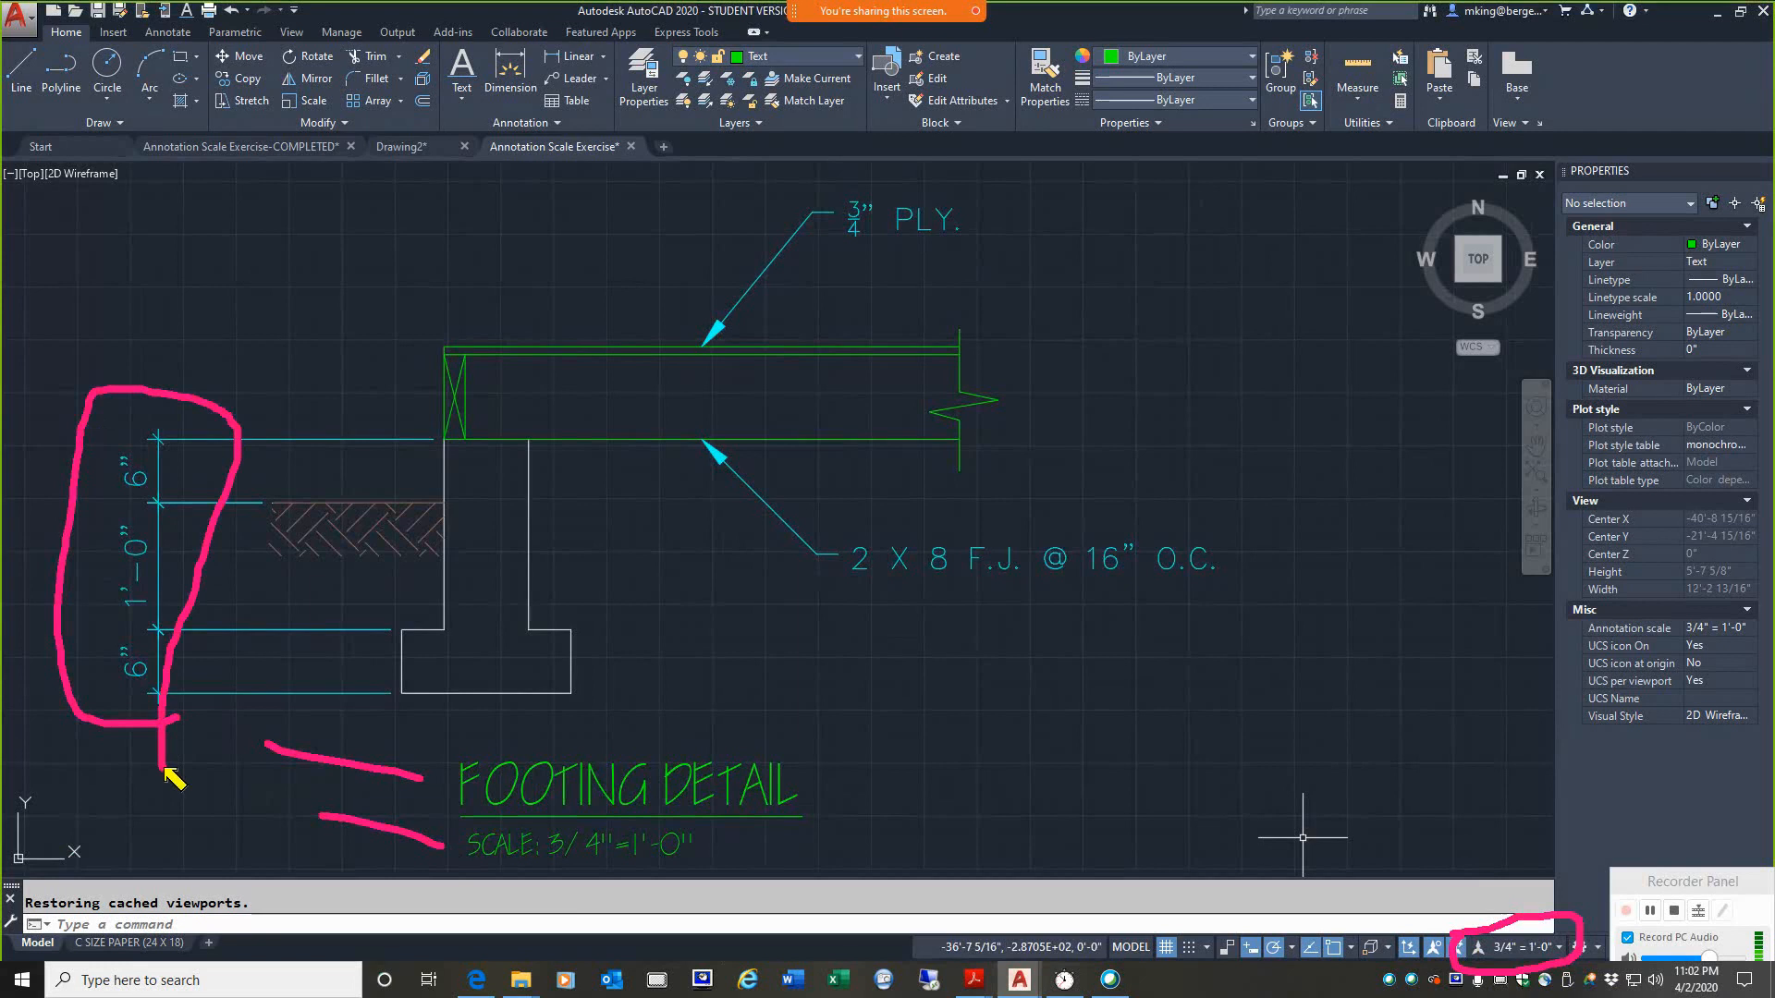
pyautogui.press('Escape')
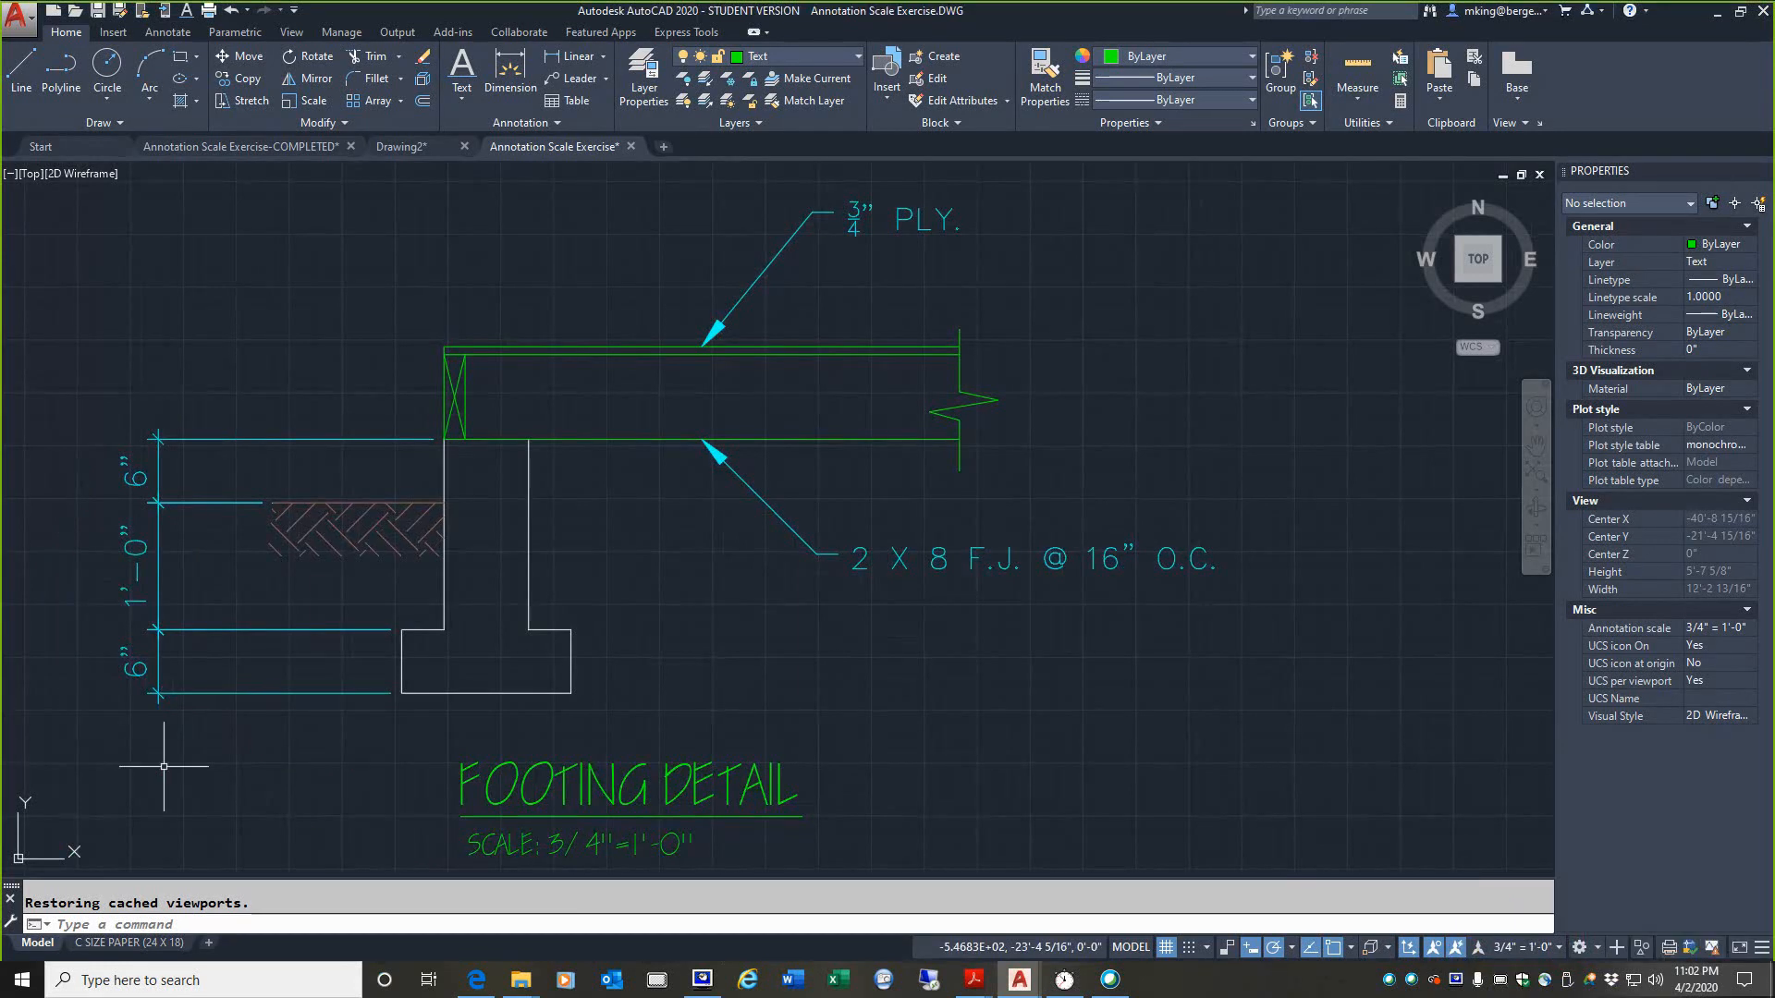
# Step: Check the annotation scale of the footing detail viewport on the C SIZE PAPER (24 X 18) layout, and return to model space
pyautogui.click(107, 944)
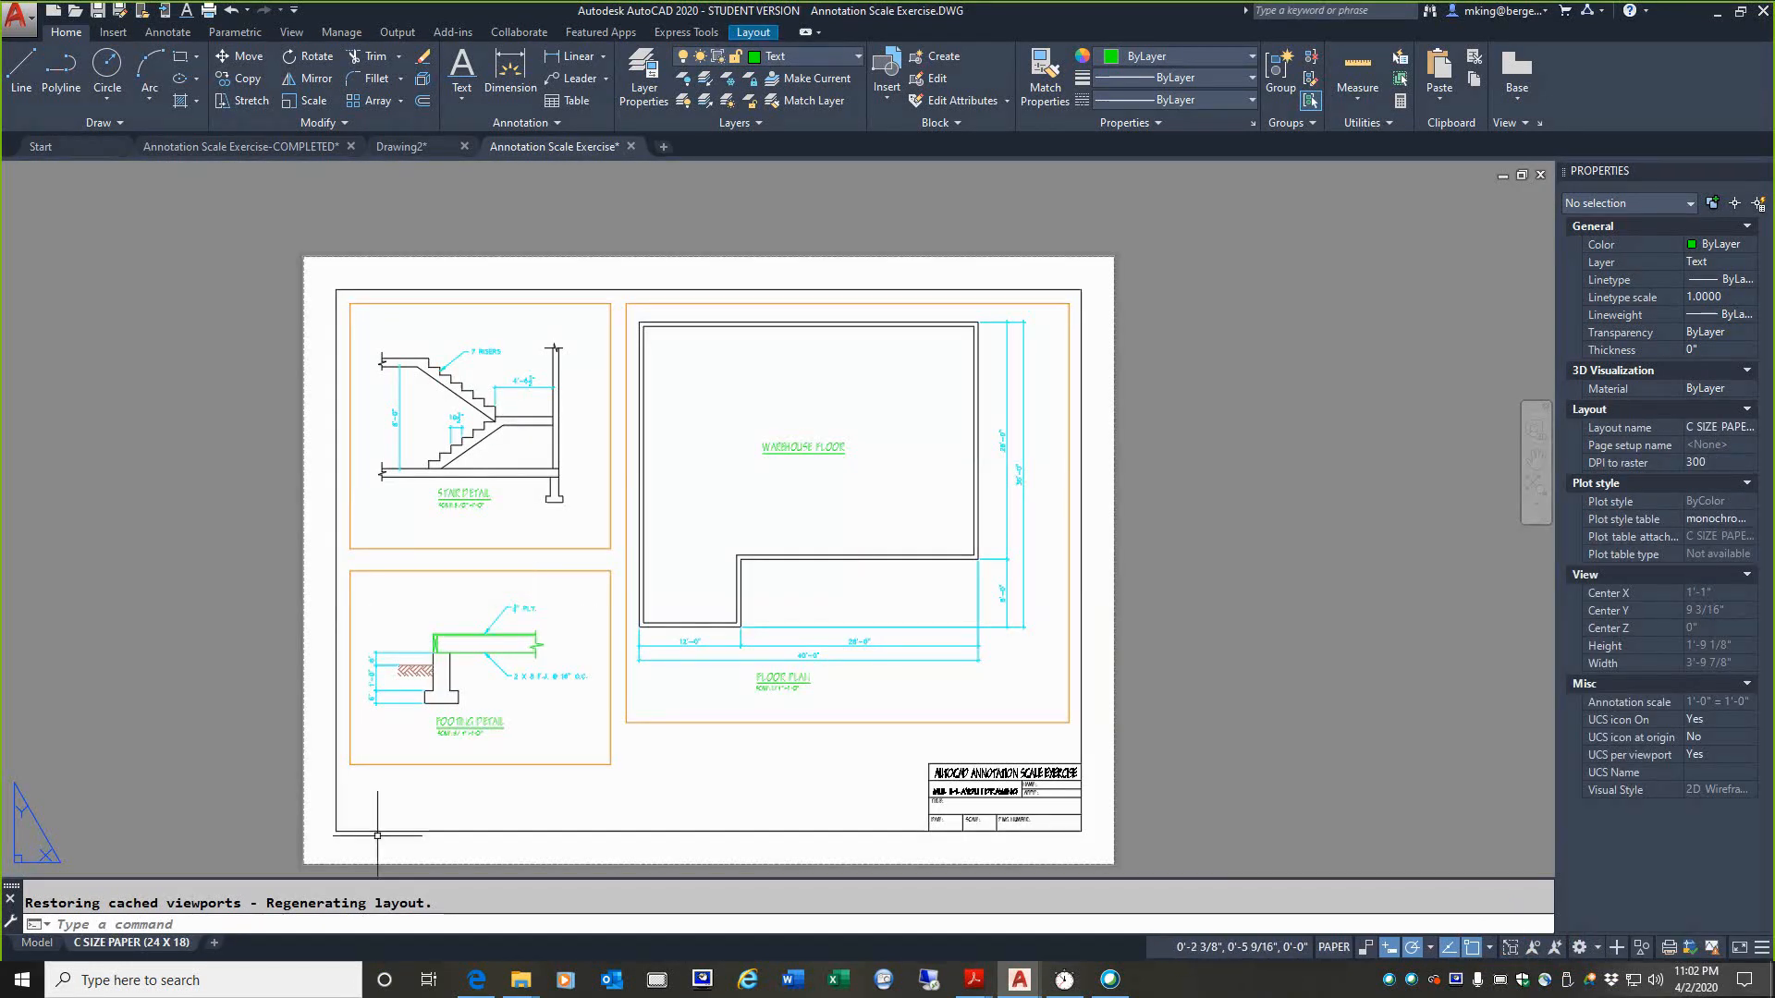
pyautogui.doubleClick(443, 608)
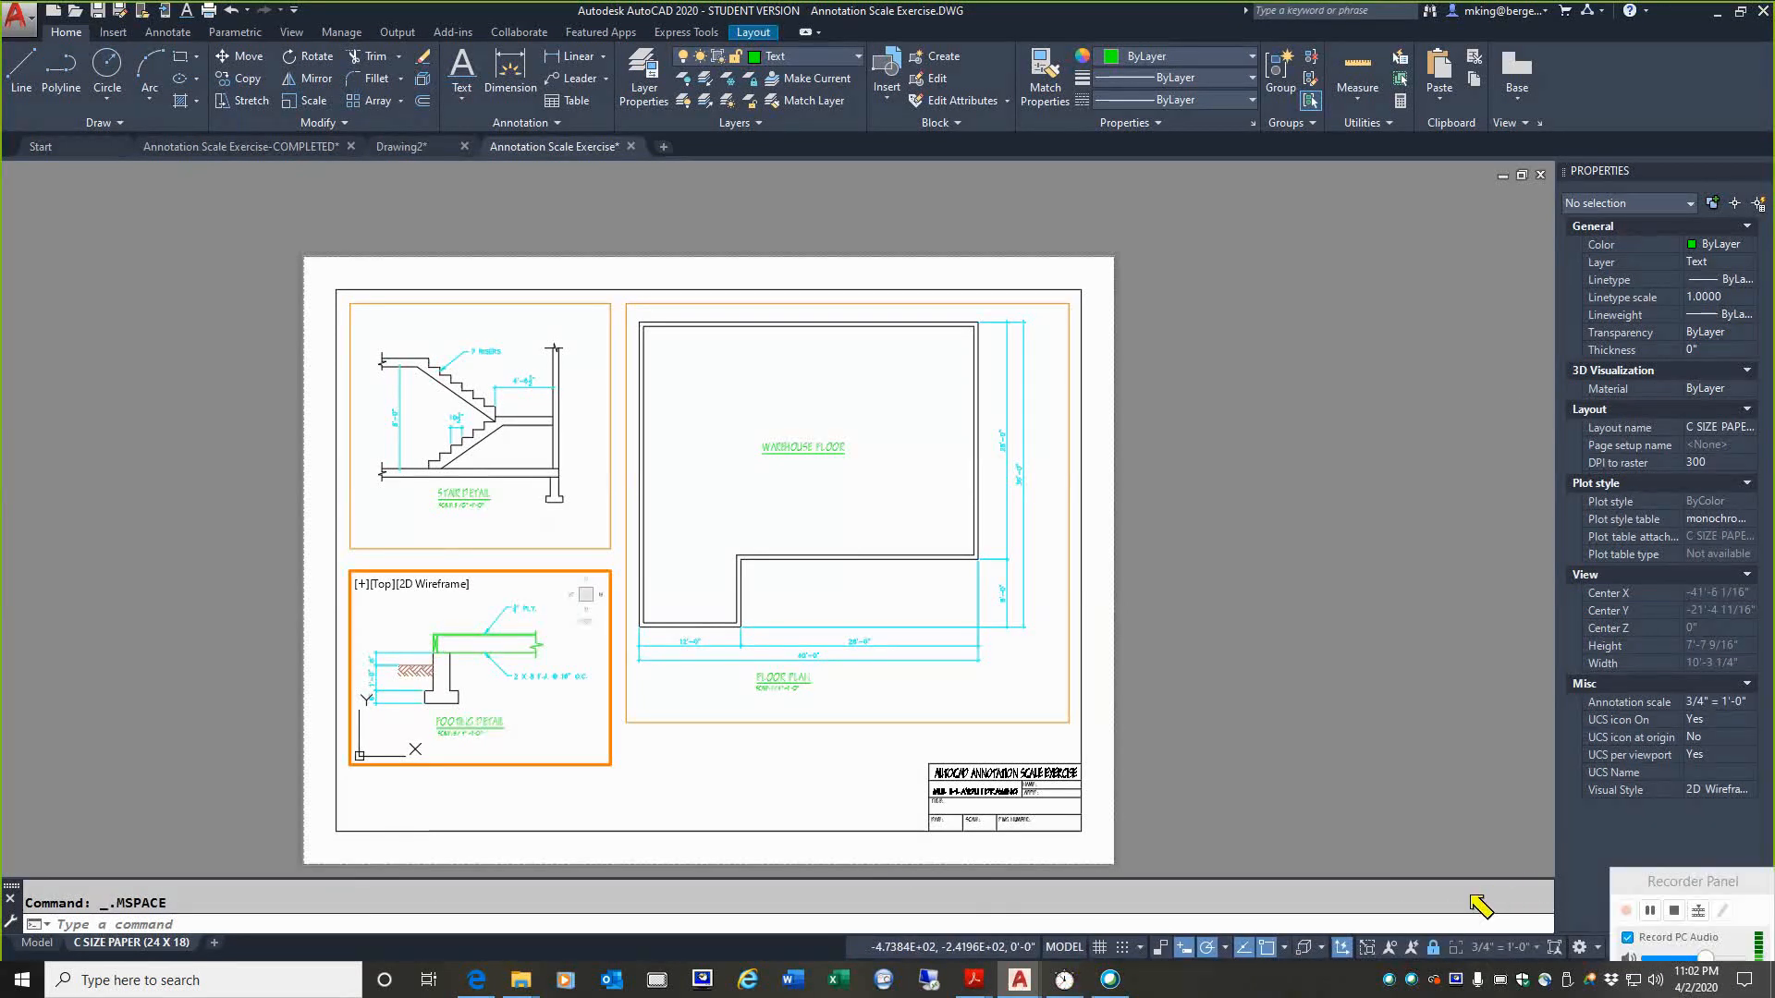
pyautogui.moveTo(1461, 893)
pyautogui.mouseDown()
pyautogui.moveTo(1583, 960)
pyautogui.moveTo(1494, 878)
pyautogui.mouseUp()
pyautogui.moveTo(1410, 934)
pyautogui.mouseDown()
pyautogui.moveTo(1459, 966)
pyautogui.moveTo(1388, 934)
pyautogui.mouseUp()
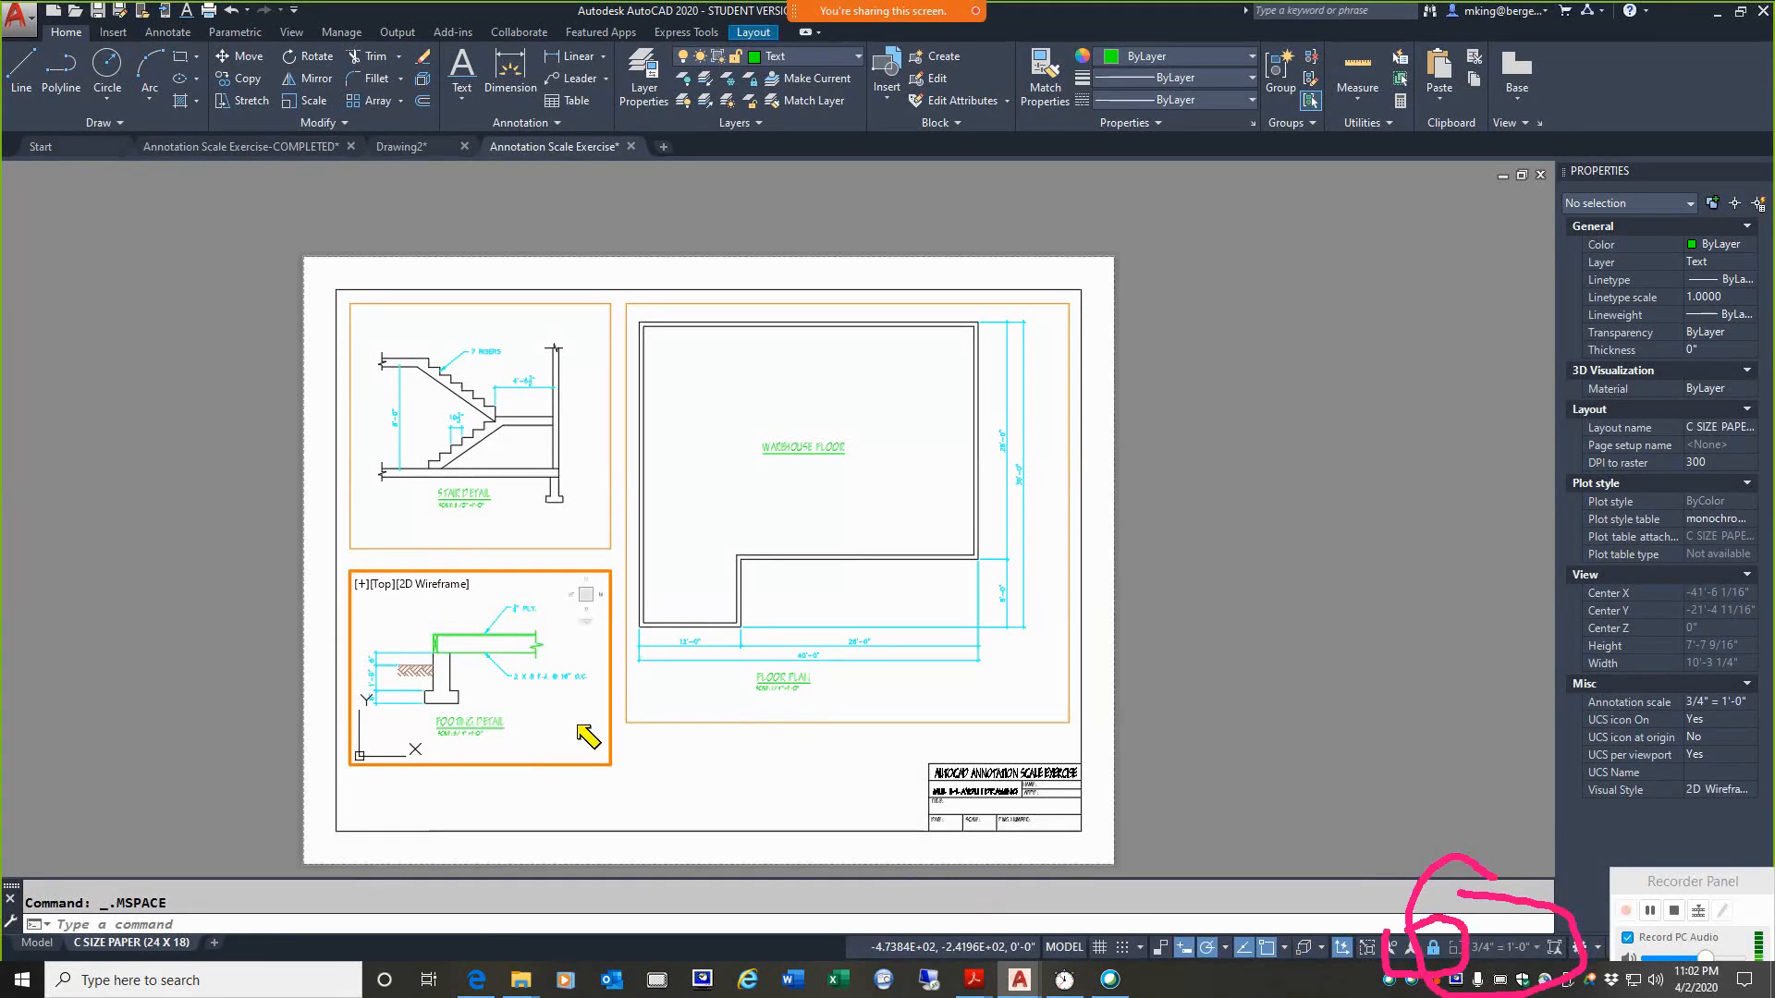
pyautogui.press('Escape')
pyautogui.doubleClick(658, 793)
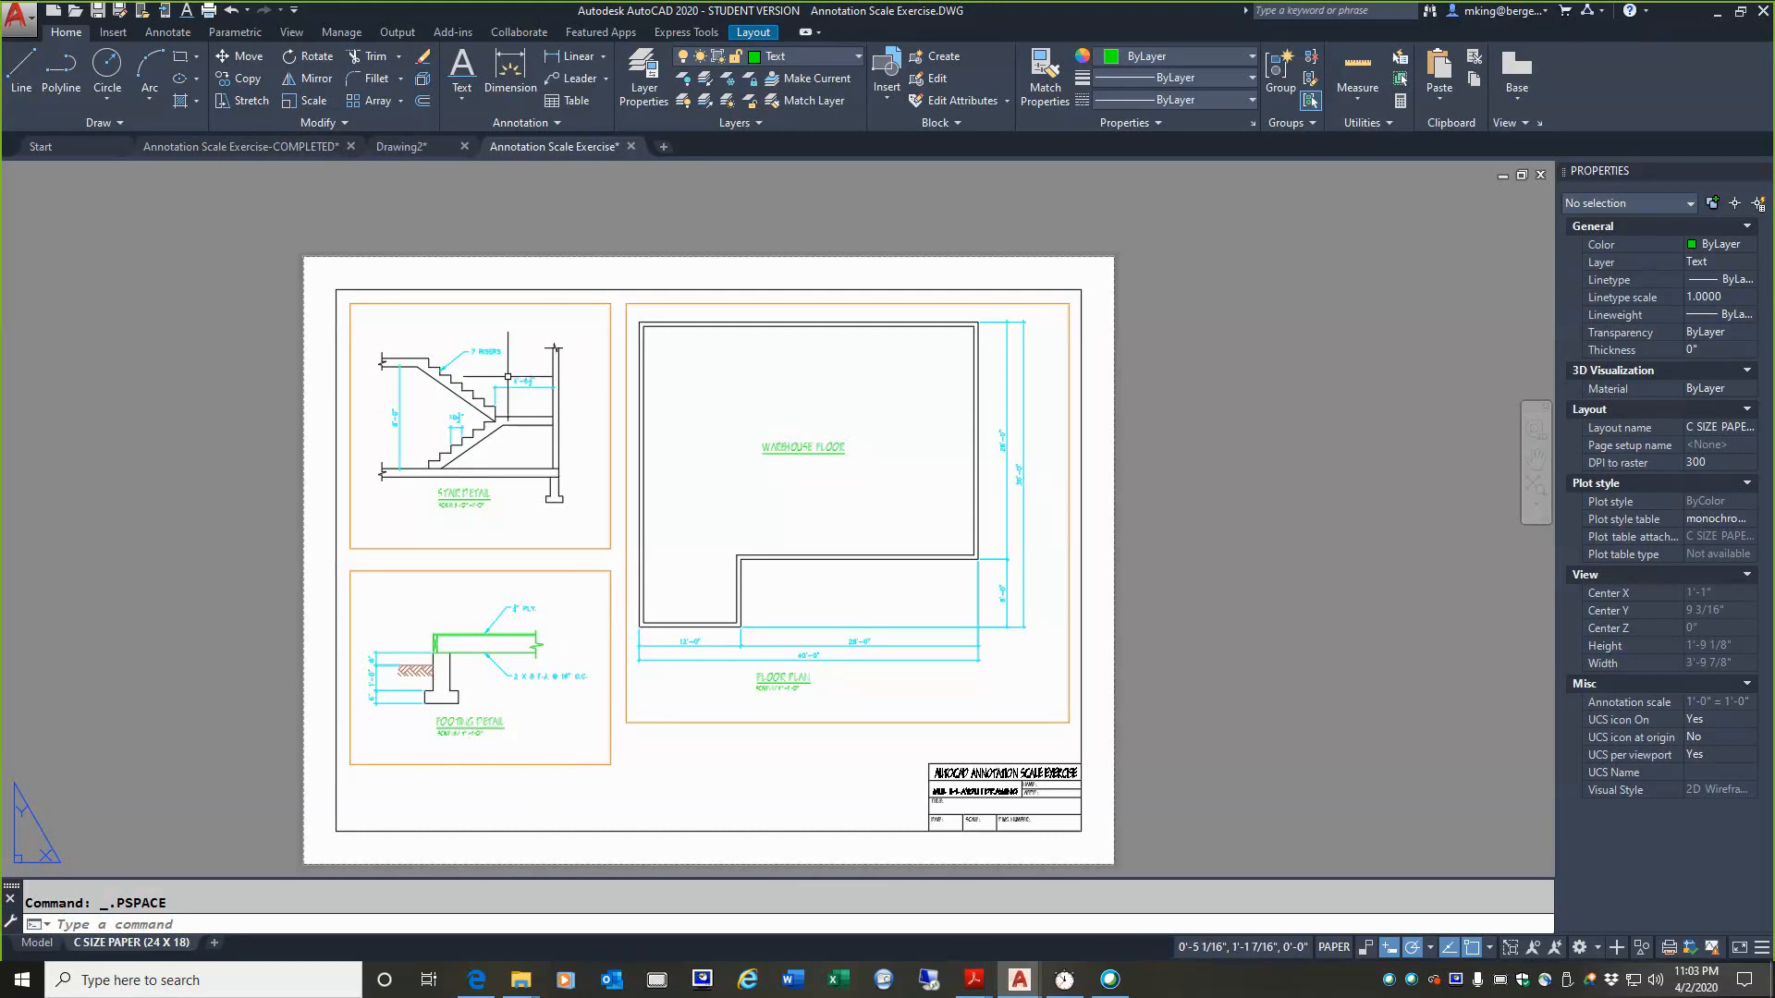
pyautogui.click(37, 943)
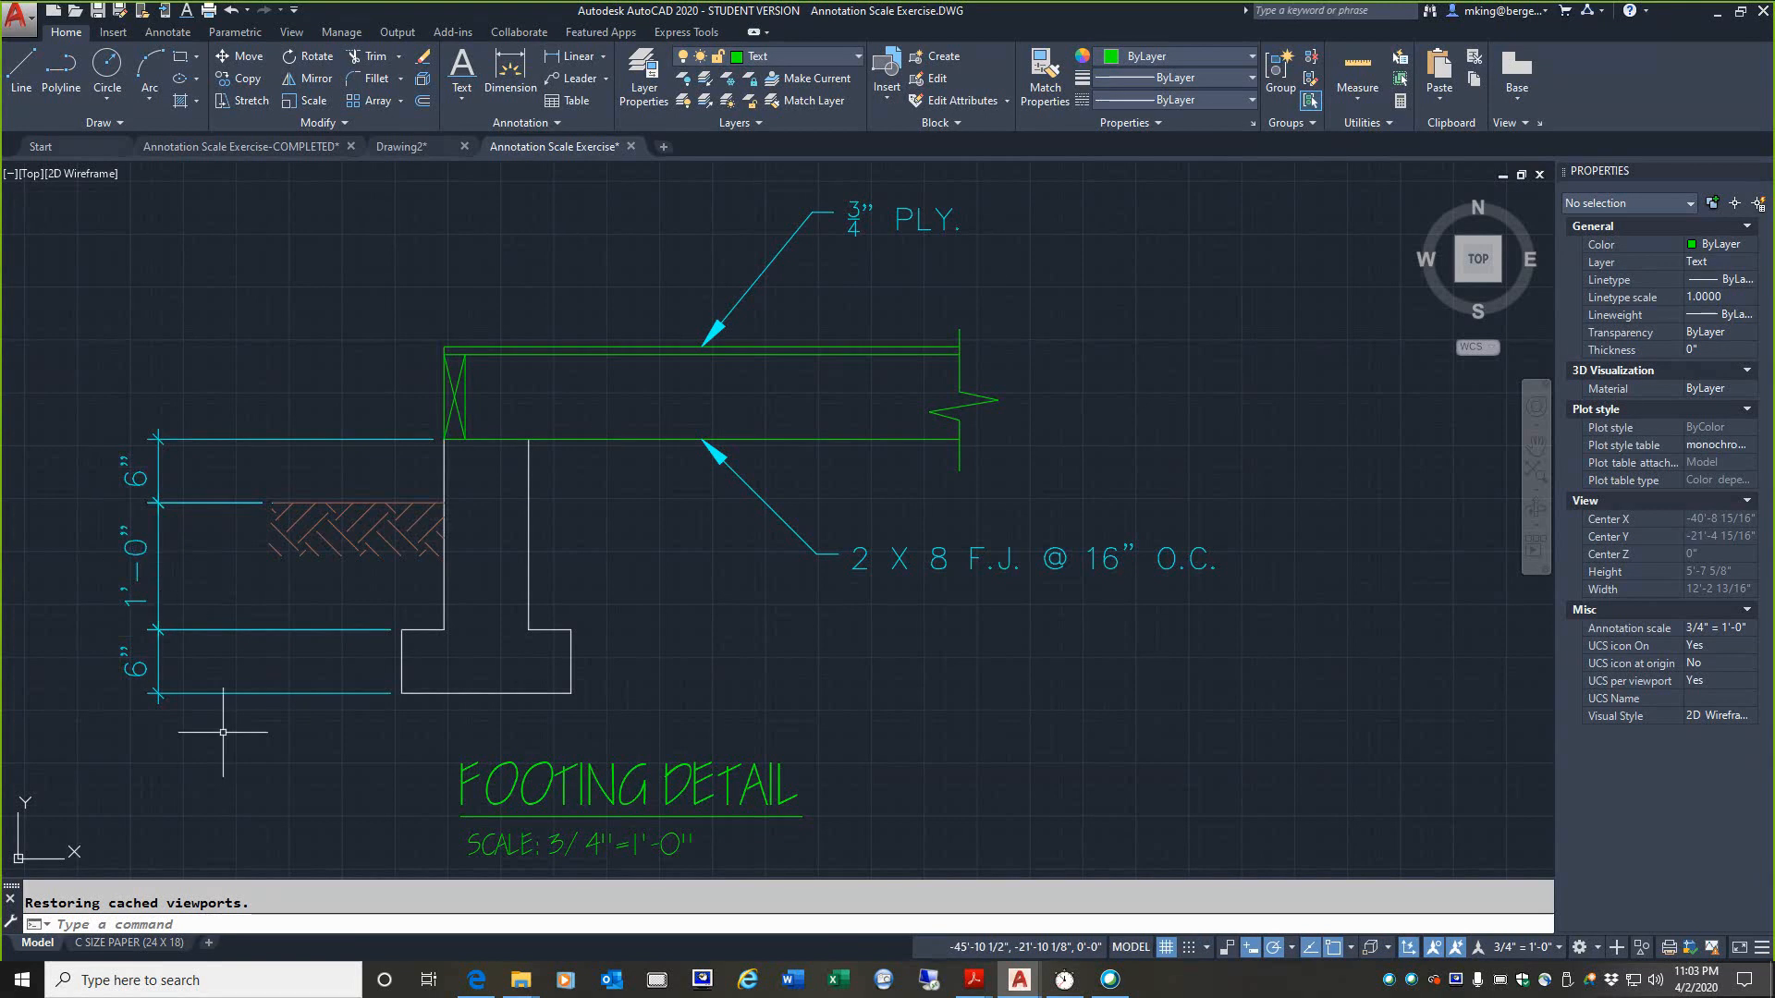
# Step: Open the Layer Properties Manager on the C SIZE PAPER (24 X 18) layout and place it beside the sheet
pyautogui.click(129, 943)
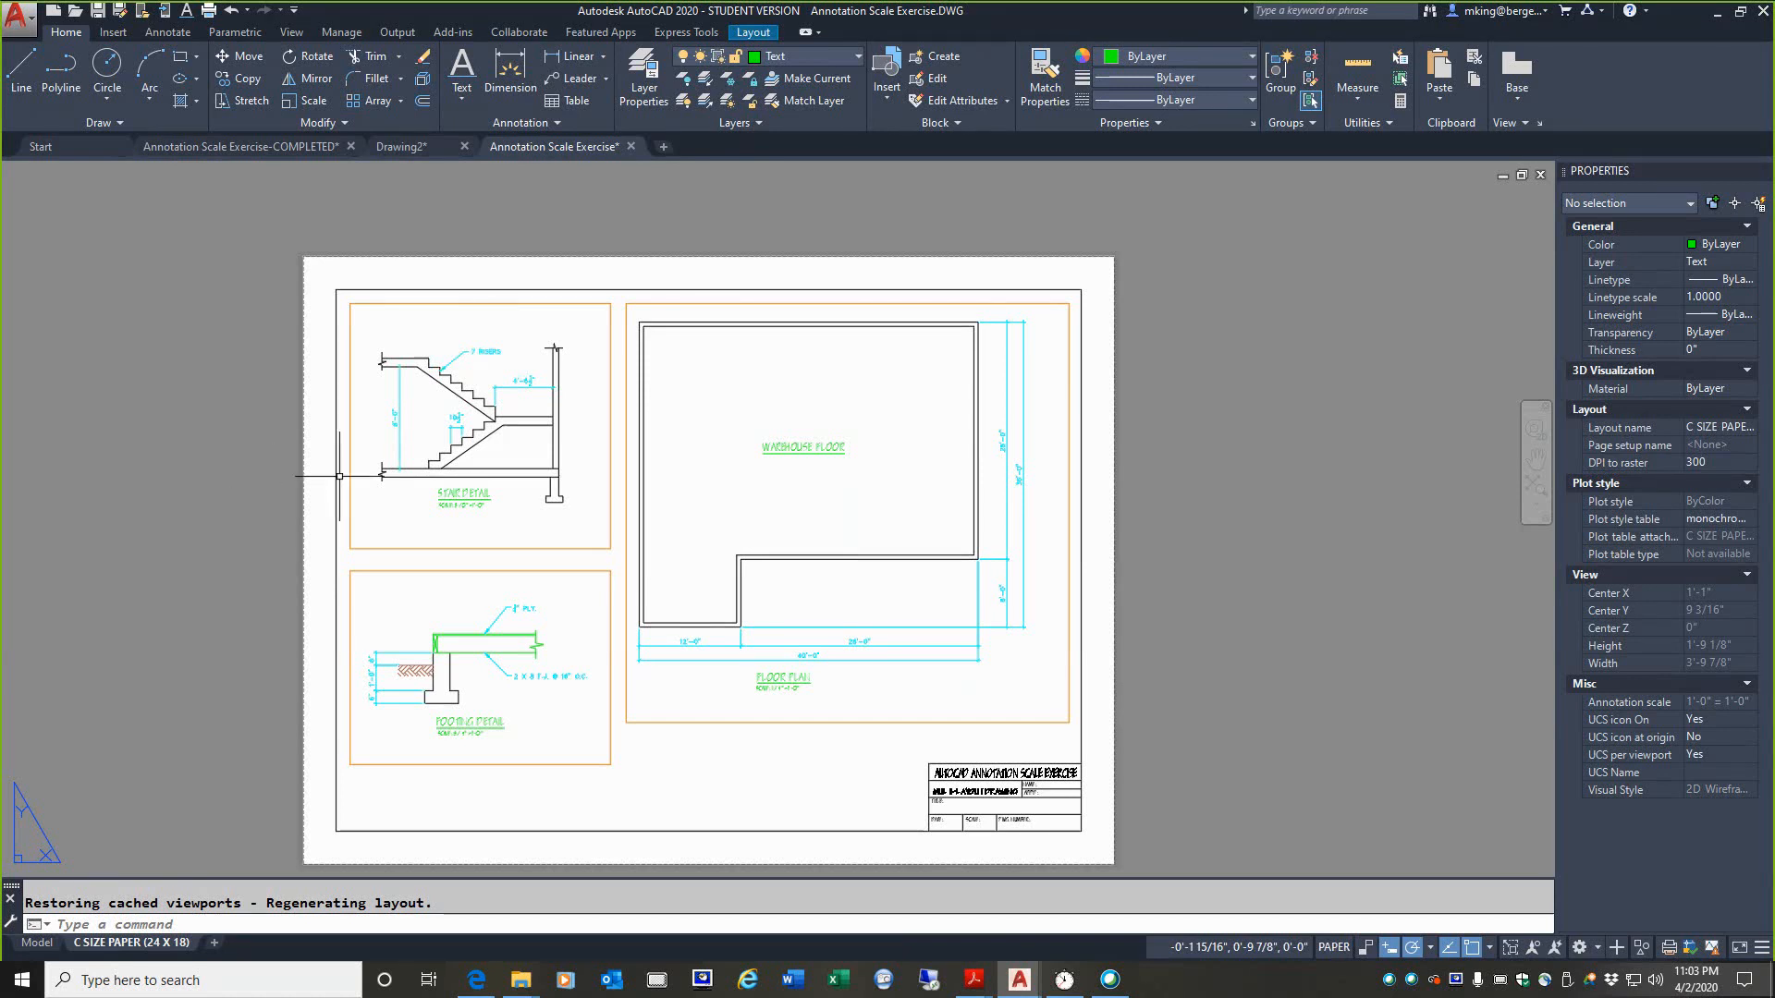
pyautogui.click(646, 88)
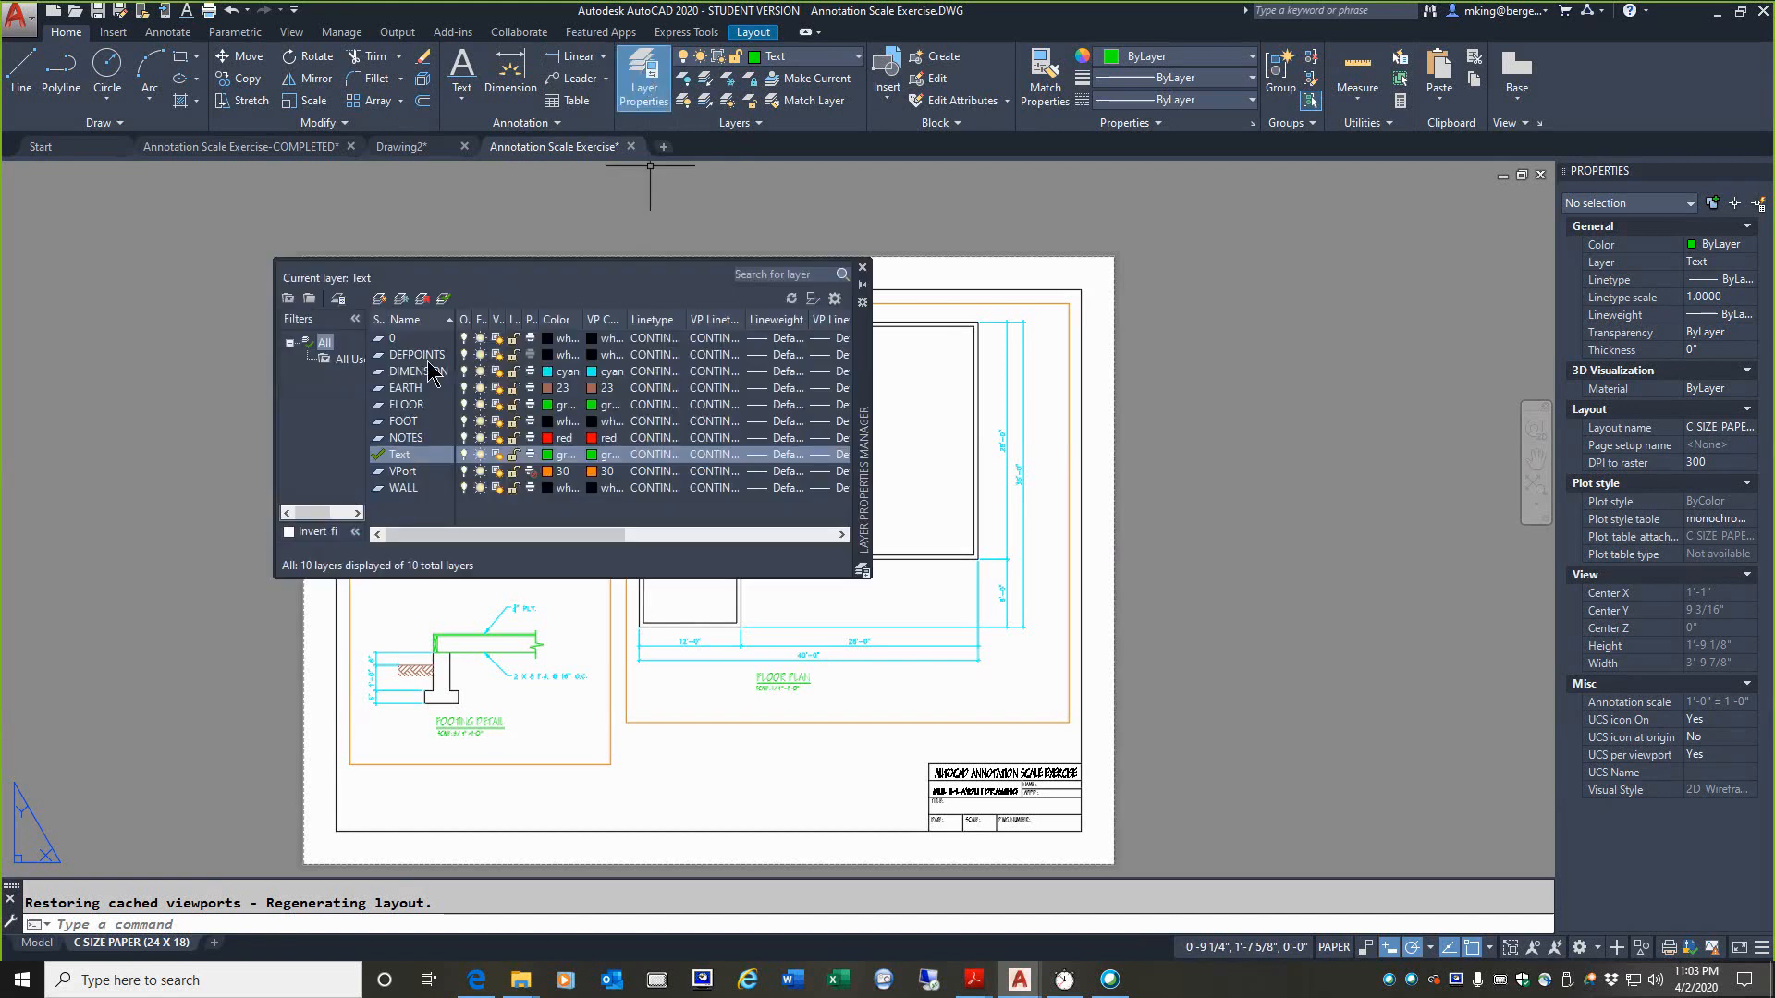
pyautogui.moveTo(869, 379); pyautogui.dragTo(1550, 457)
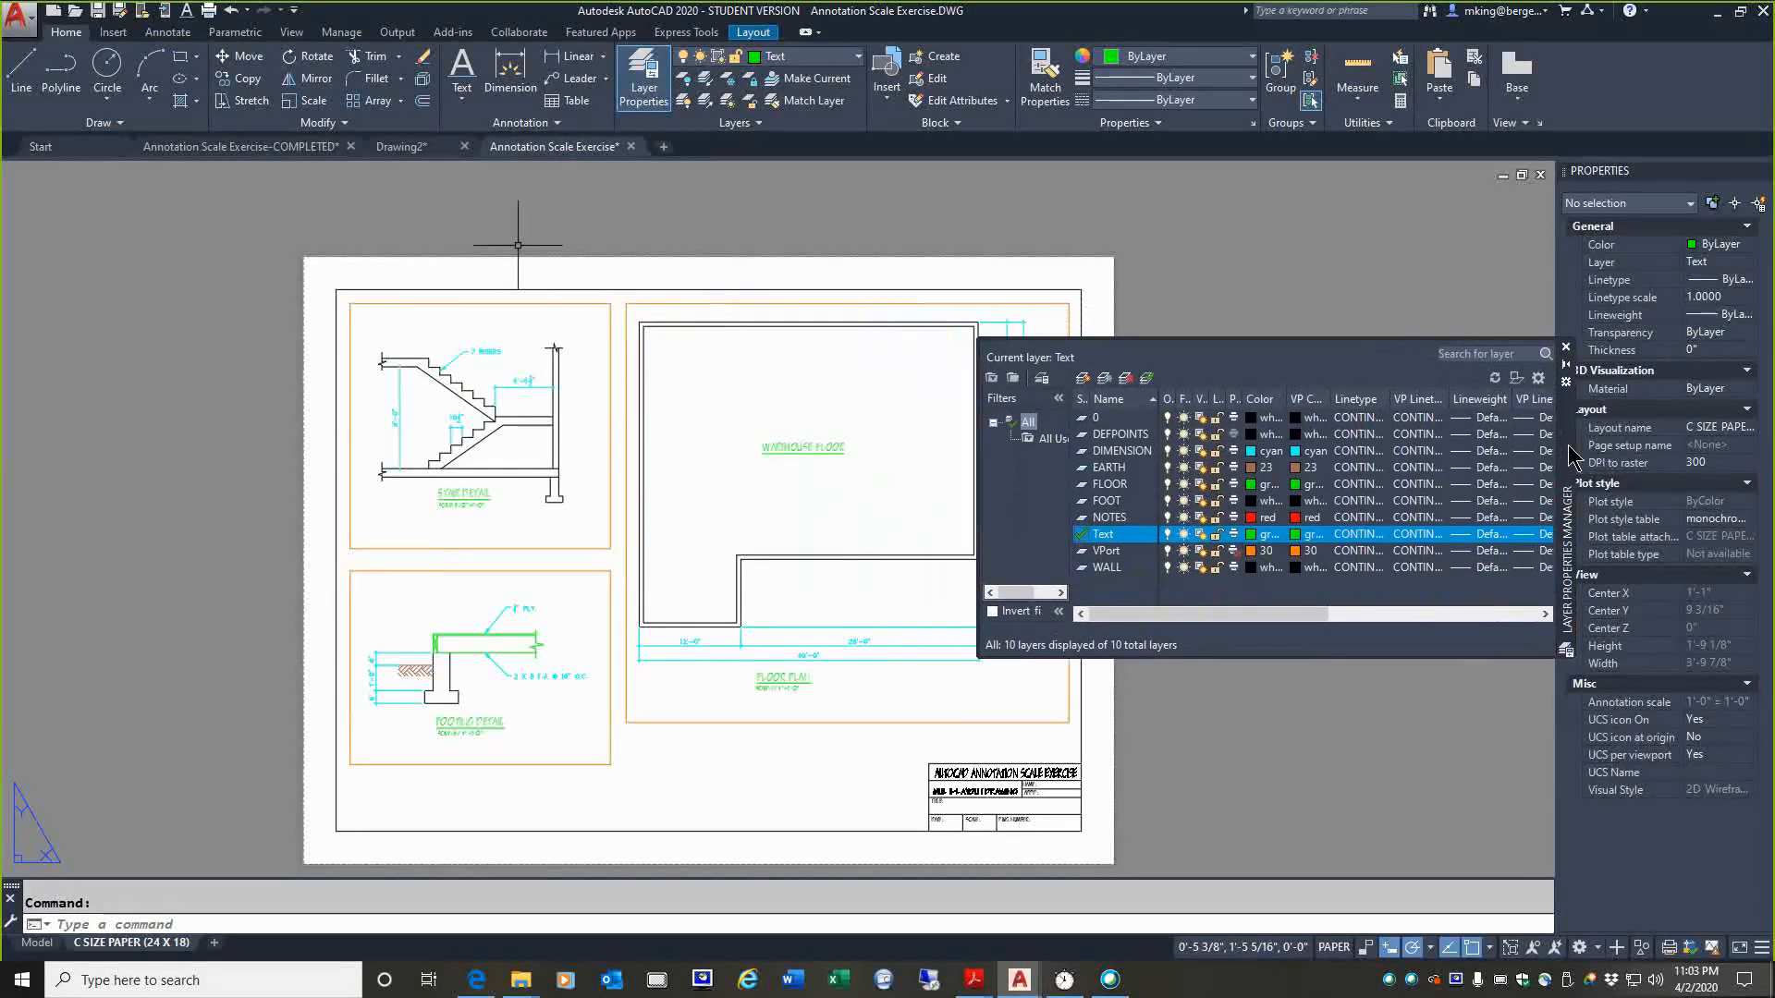
pyautogui.moveTo(907, 503); pyautogui.dragTo(647, 498, button='middle')
pyautogui.moveTo(1574, 480); pyautogui.dragTo(1467, 465)
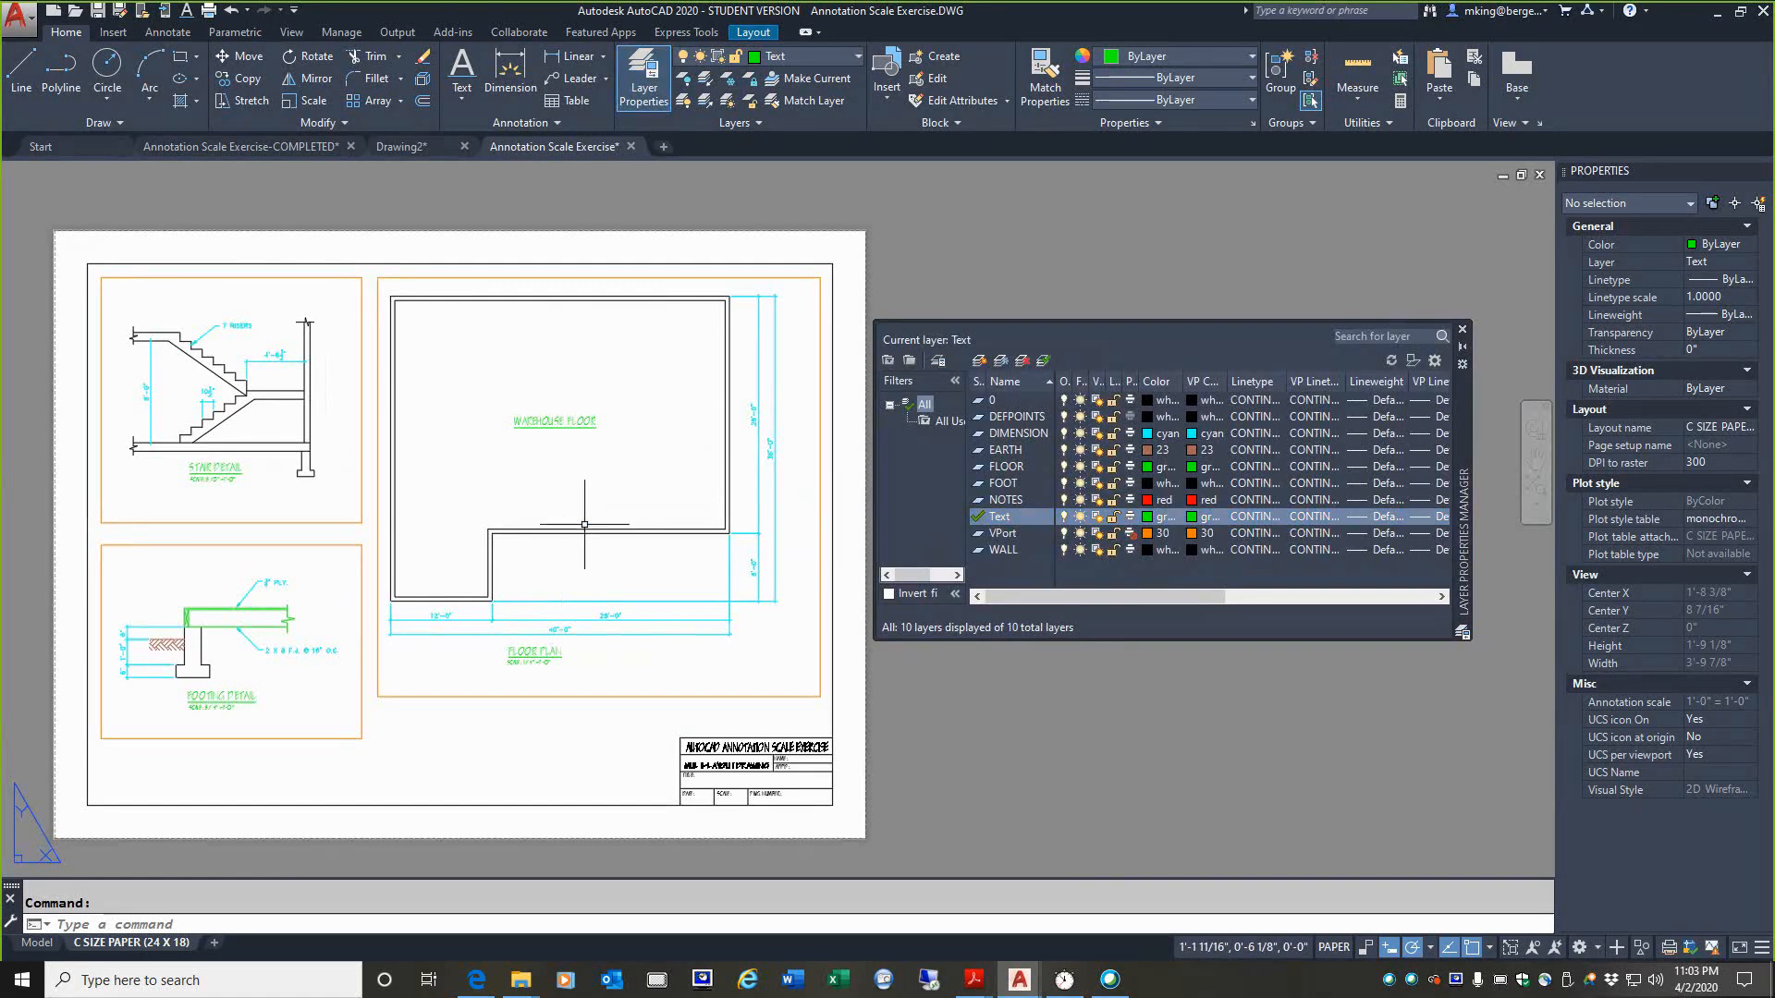
# Step: Set the DIMENSION layer's viewport color to blue for the floor plan viewport only, and return to paper space
pyautogui.doubleClick(627, 477)
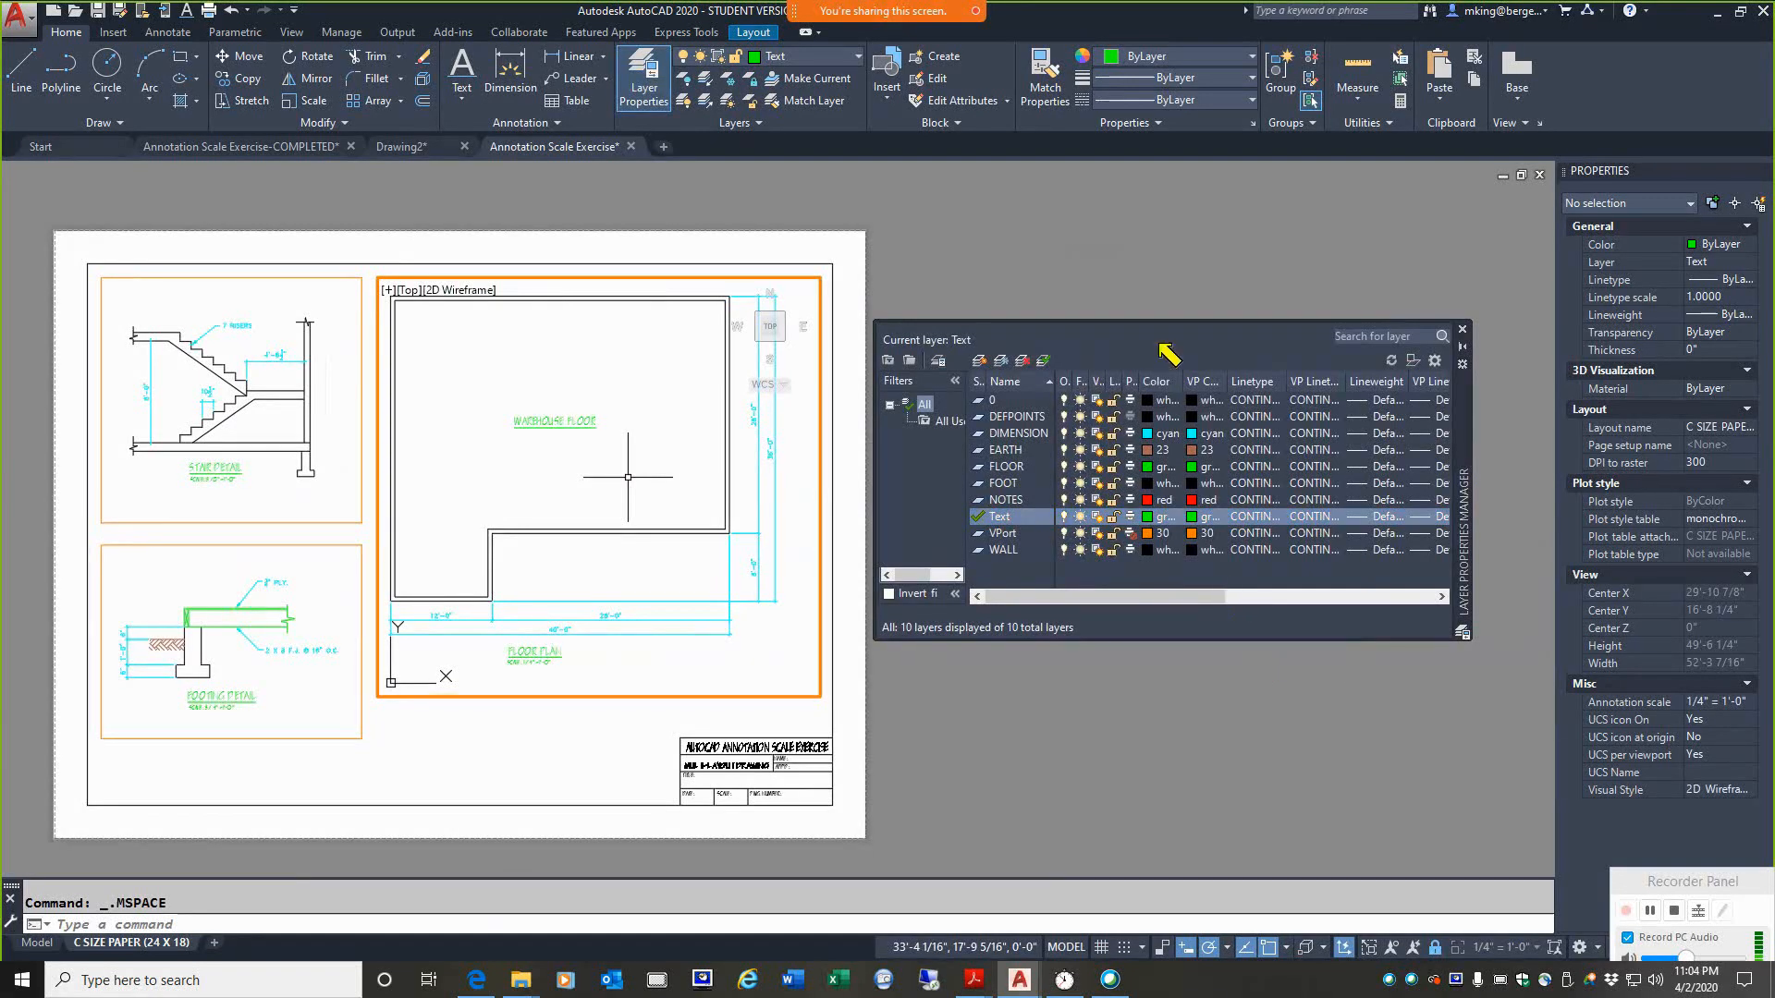
pyautogui.moveTo(1150, 362); pyautogui.dragTo(1137, 269)
pyautogui.moveTo(1198, 361); pyautogui.dragTo(1195, 194)
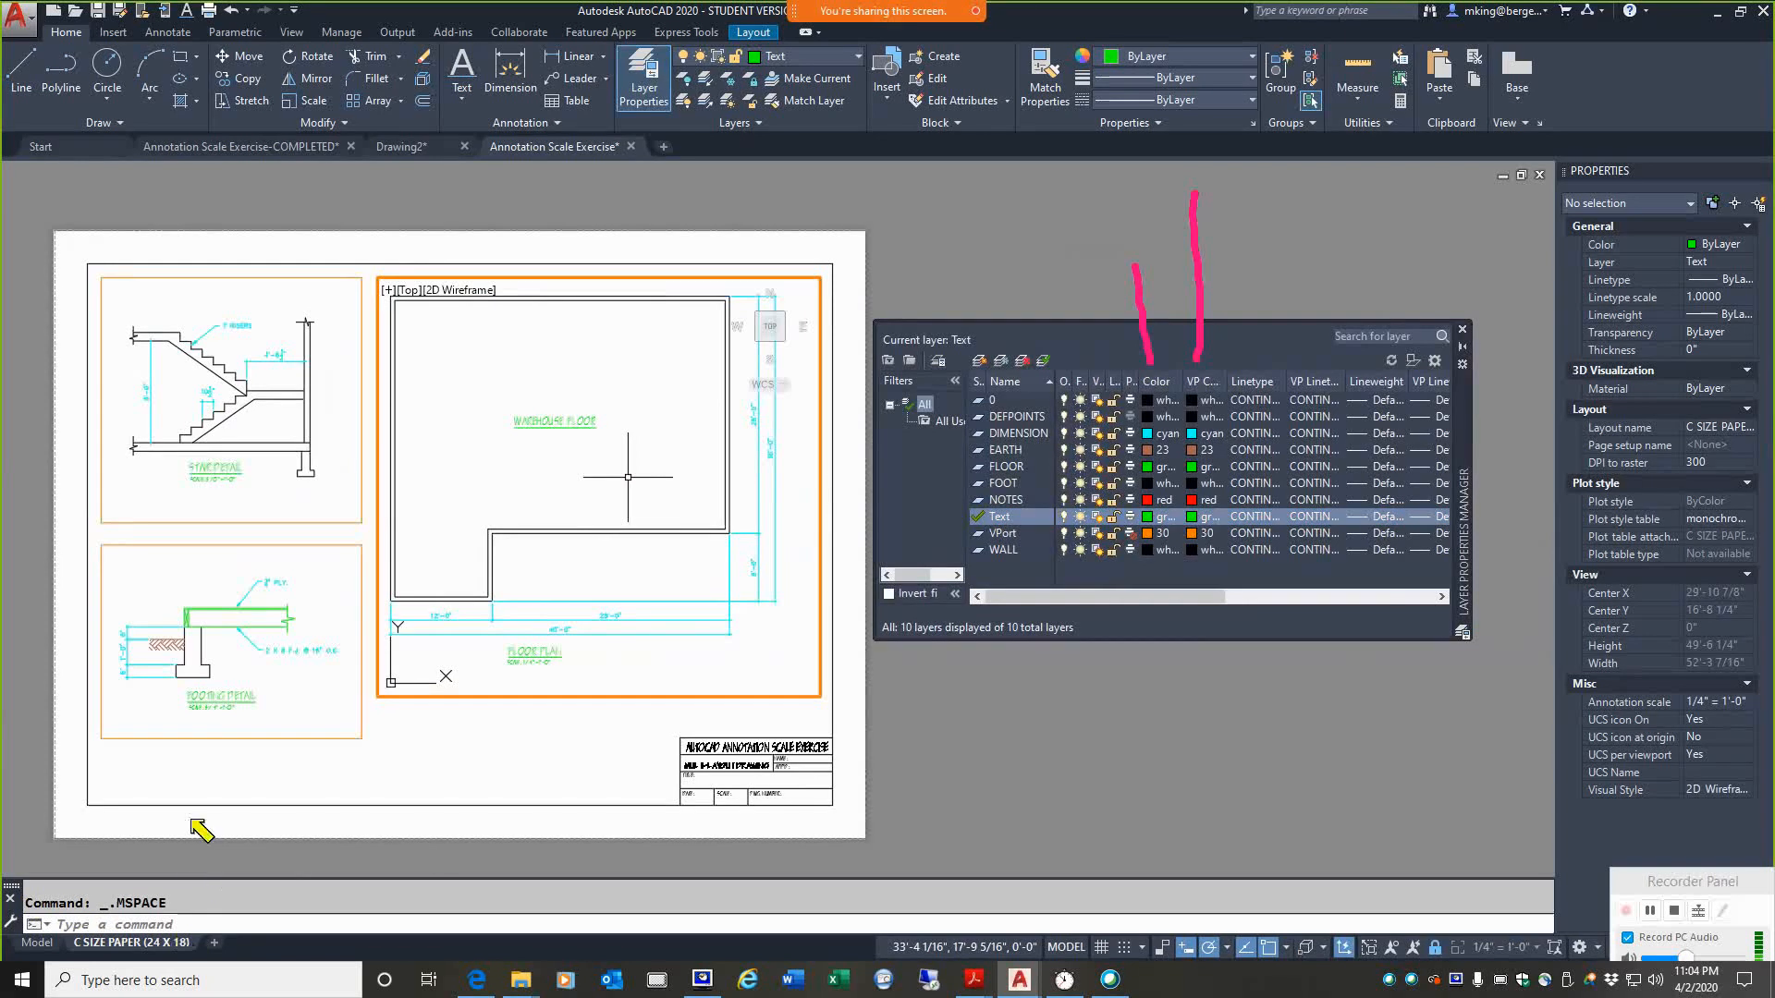
pyautogui.moveTo(242, 852)
pyautogui.mouseDown()
pyautogui.moveTo(941, 834)
pyautogui.moveTo(897, 248)
pyautogui.moveTo(90, 222)
pyautogui.moveTo(11, 519)
pyautogui.moveTo(208, 872)
pyautogui.moveTo(309, 874)
pyautogui.mouseUp()
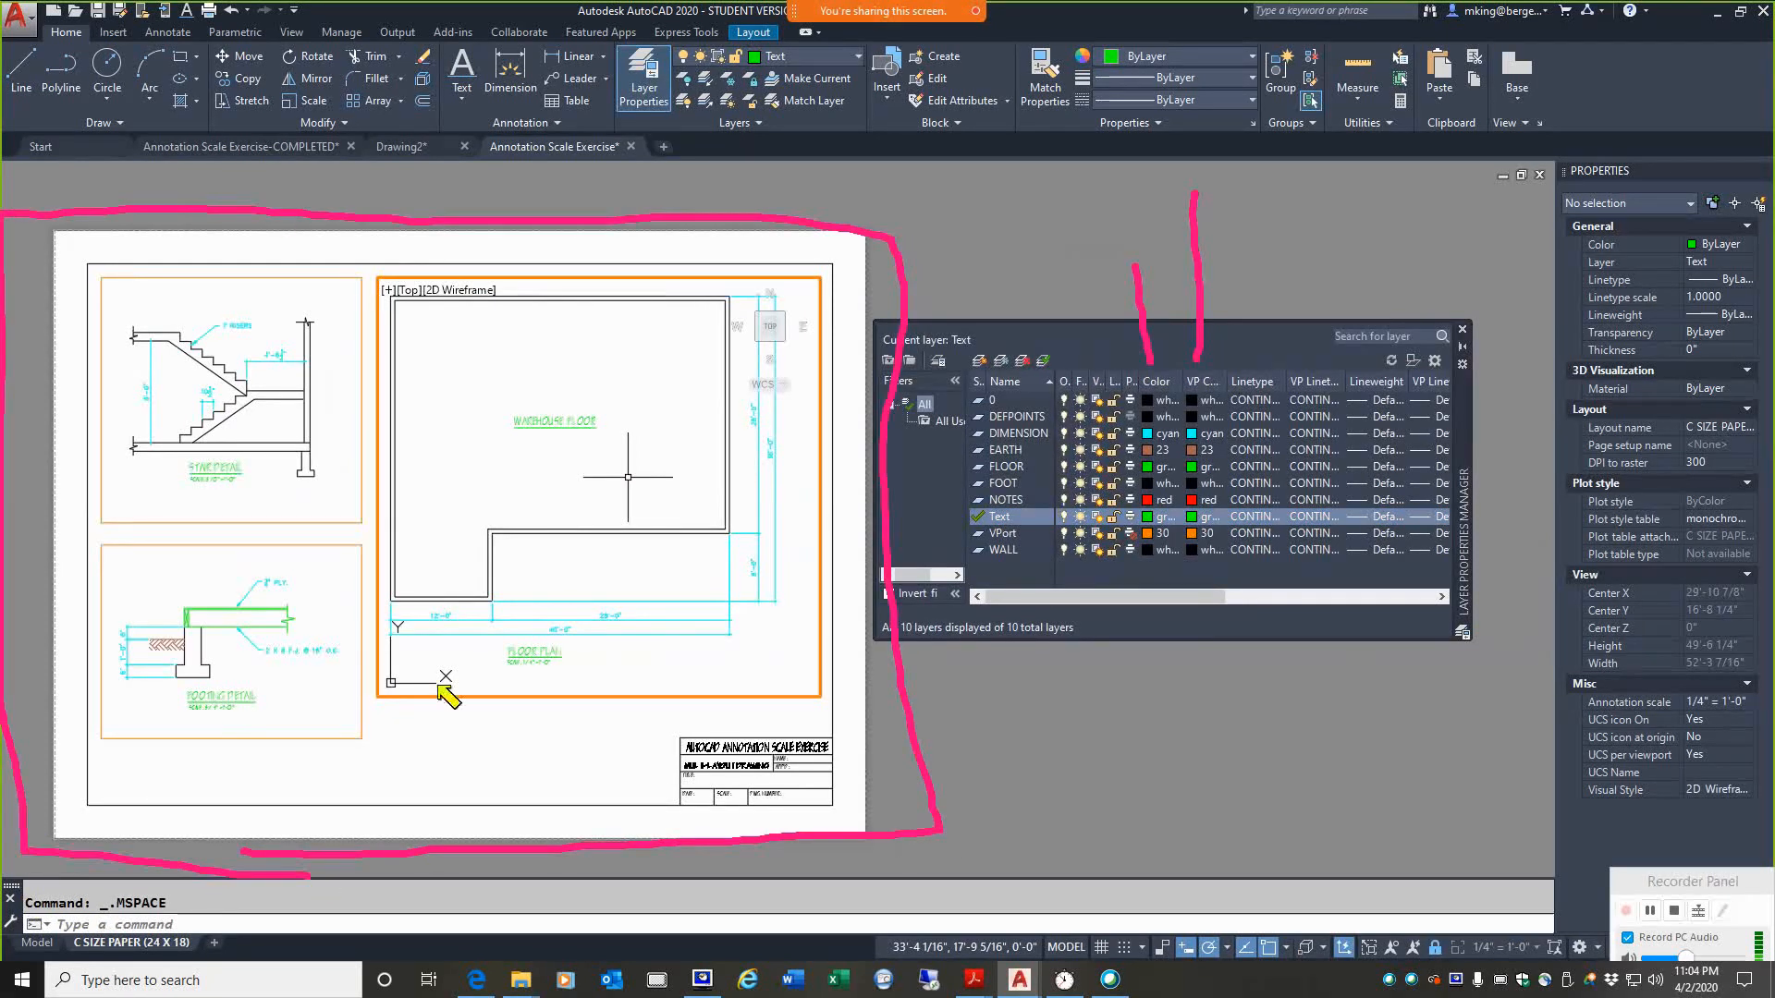
pyautogui.moveTo(382, 270)
pyautogui.mouseDown()
pyautogui.moveTo(370, 710)
pyautogui.moveTo(731, 701)
pyautogui.moveTo(835, 421)
pyautogui.moveTo(814, 268)
pyautogui.moveTo(377, 259)
pyautogui.mouseUp()
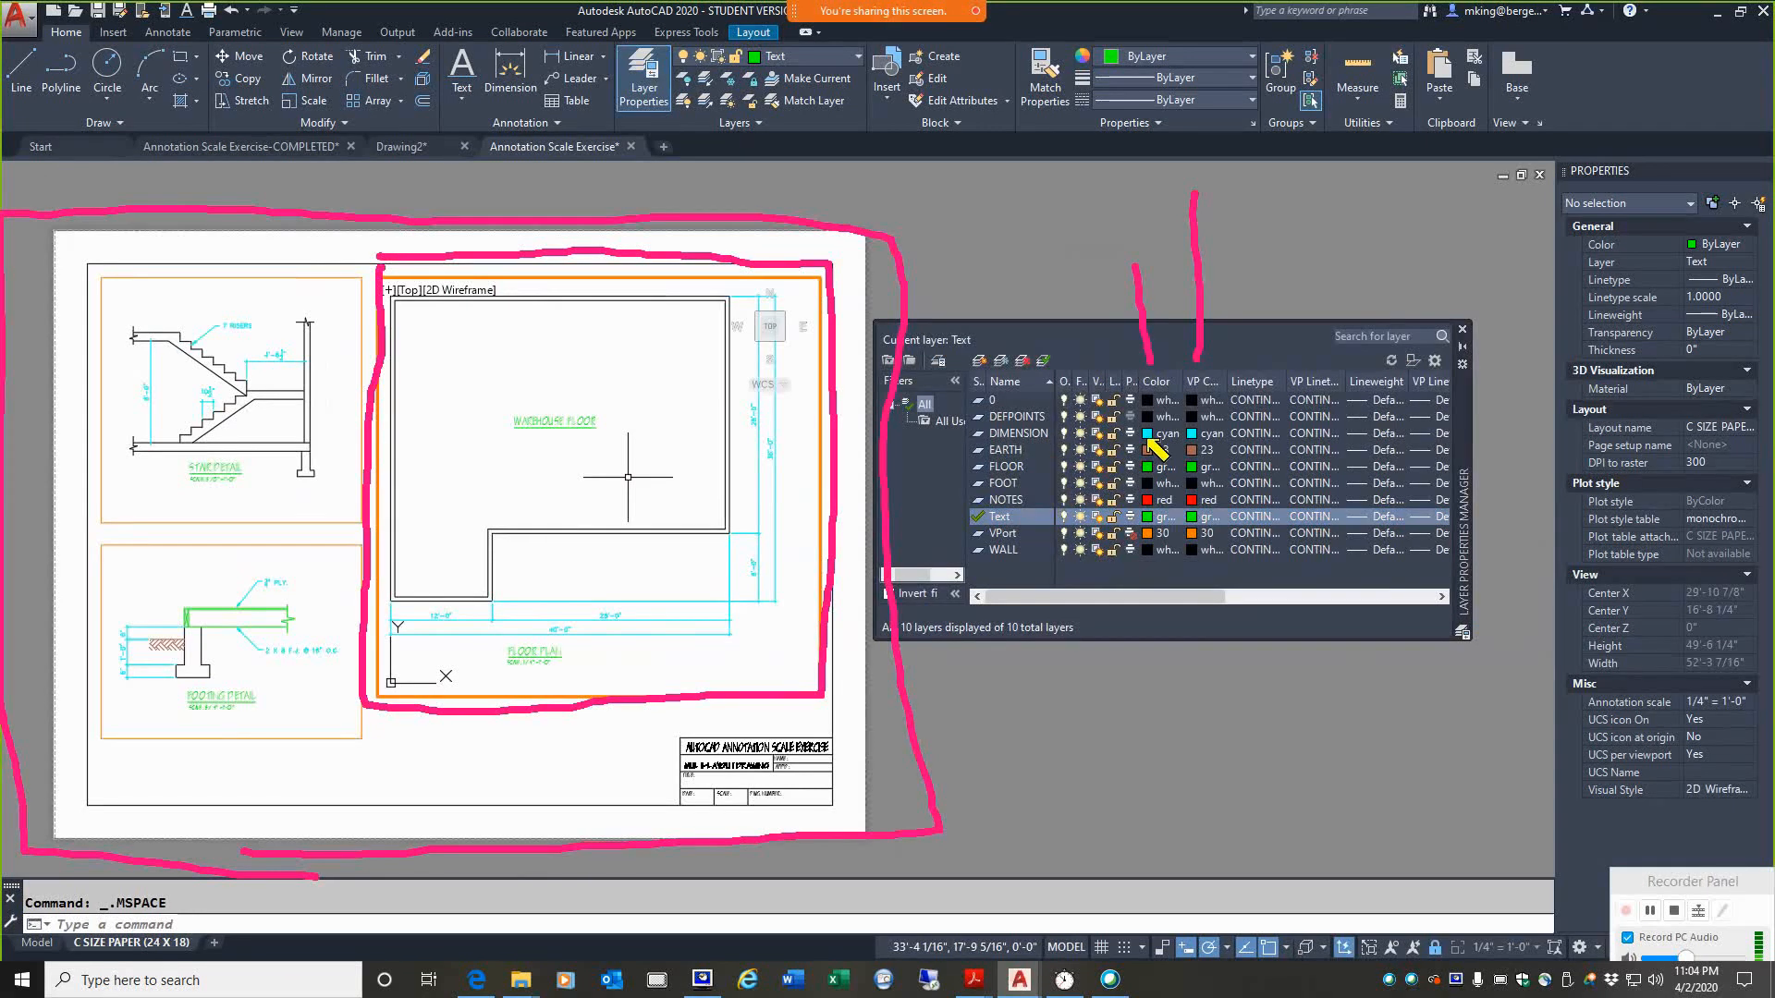
pyautogui.moveTo(1202, 420); pyautogui.dragTo(1215, 431)
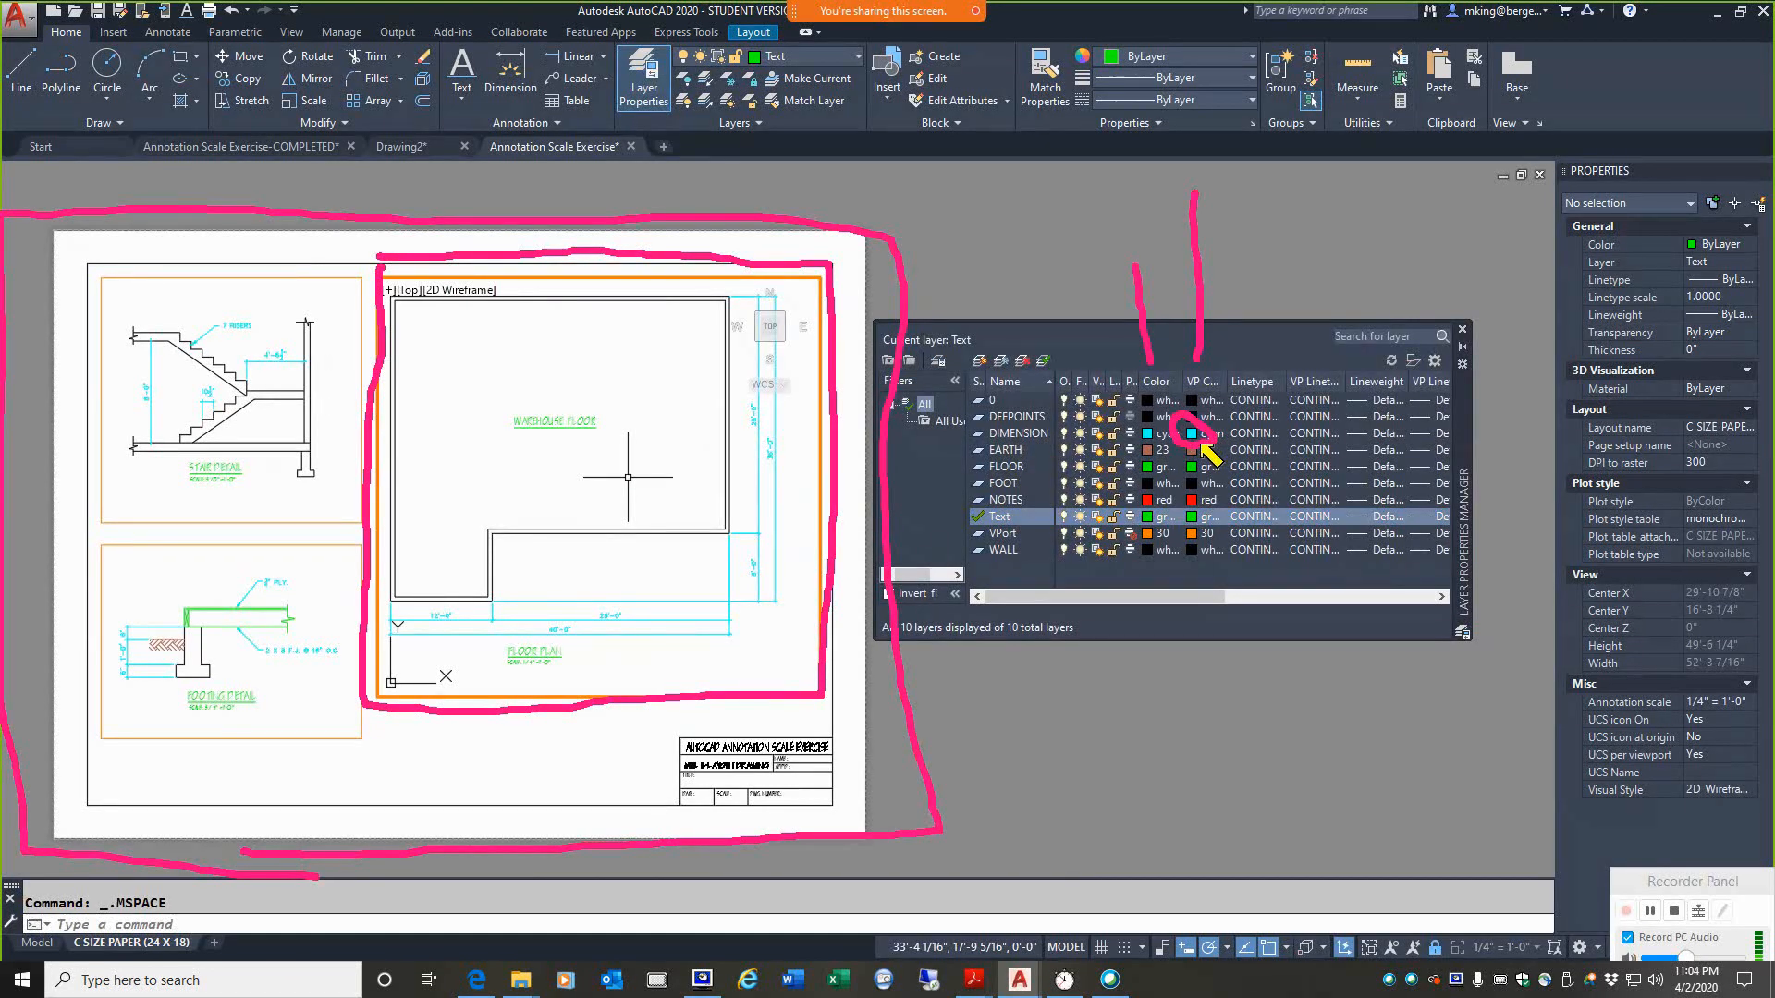
pyautogui.click(1193, 435)
pyautogui.click(1192, 434)
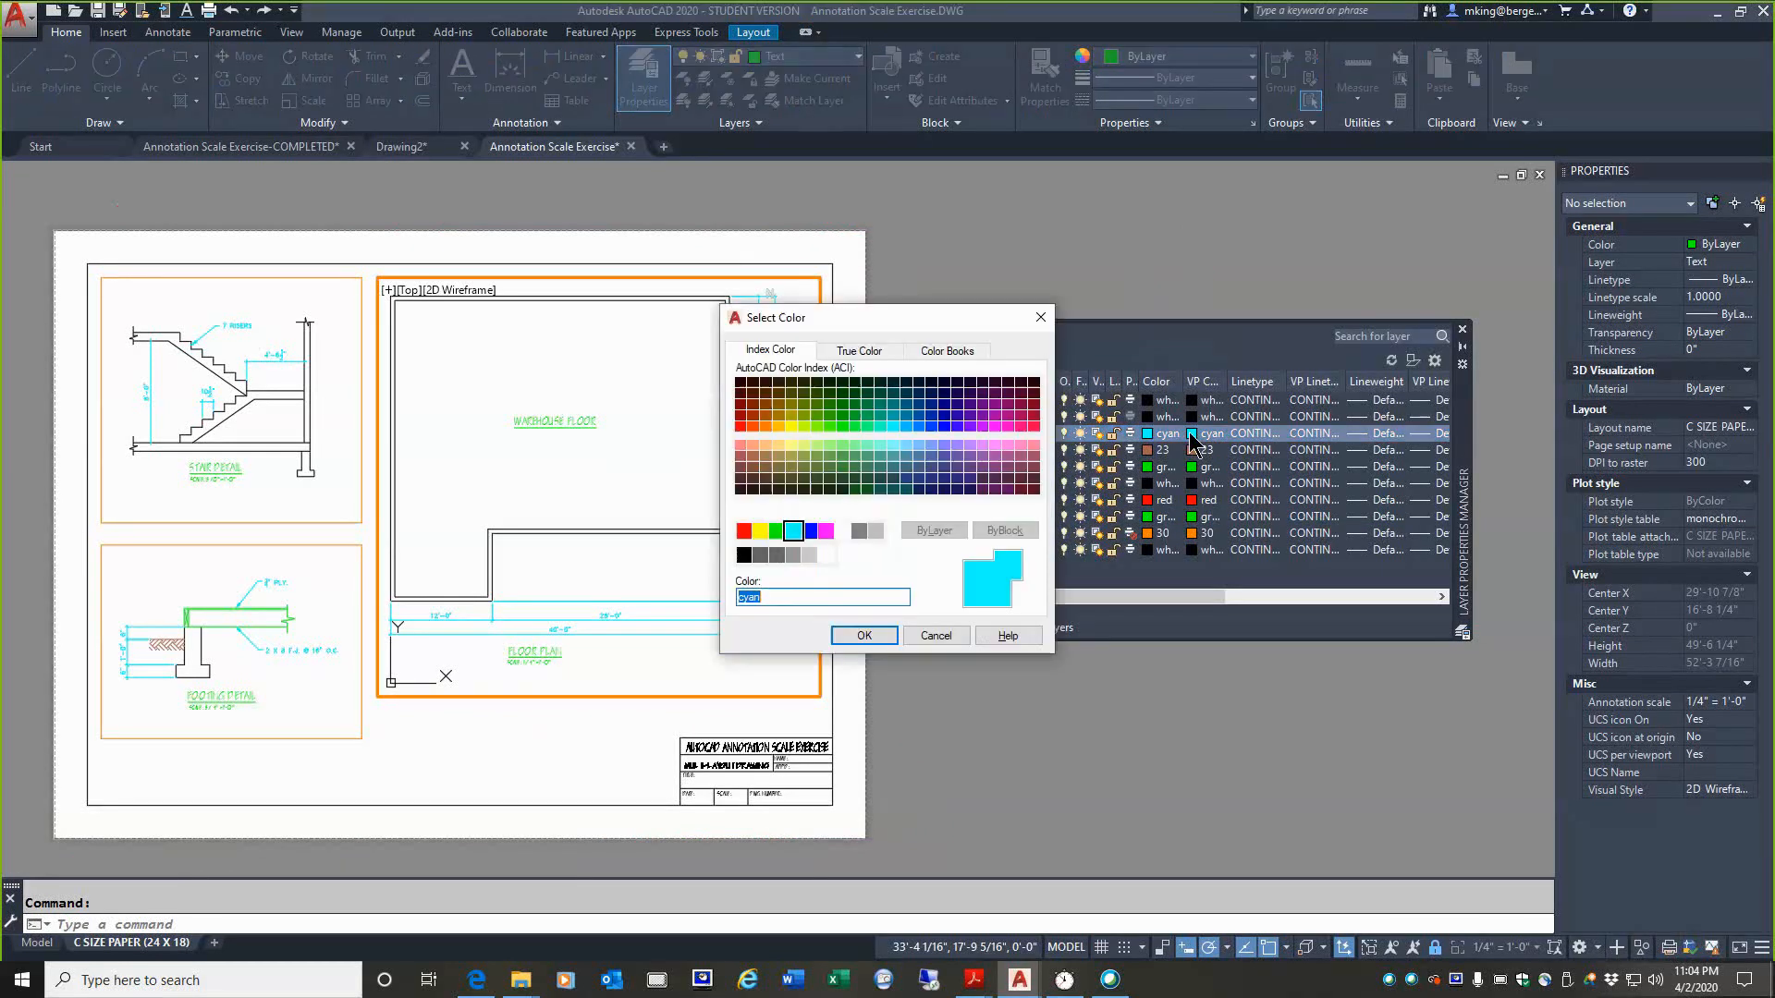
pyautogui.click(809, 529)
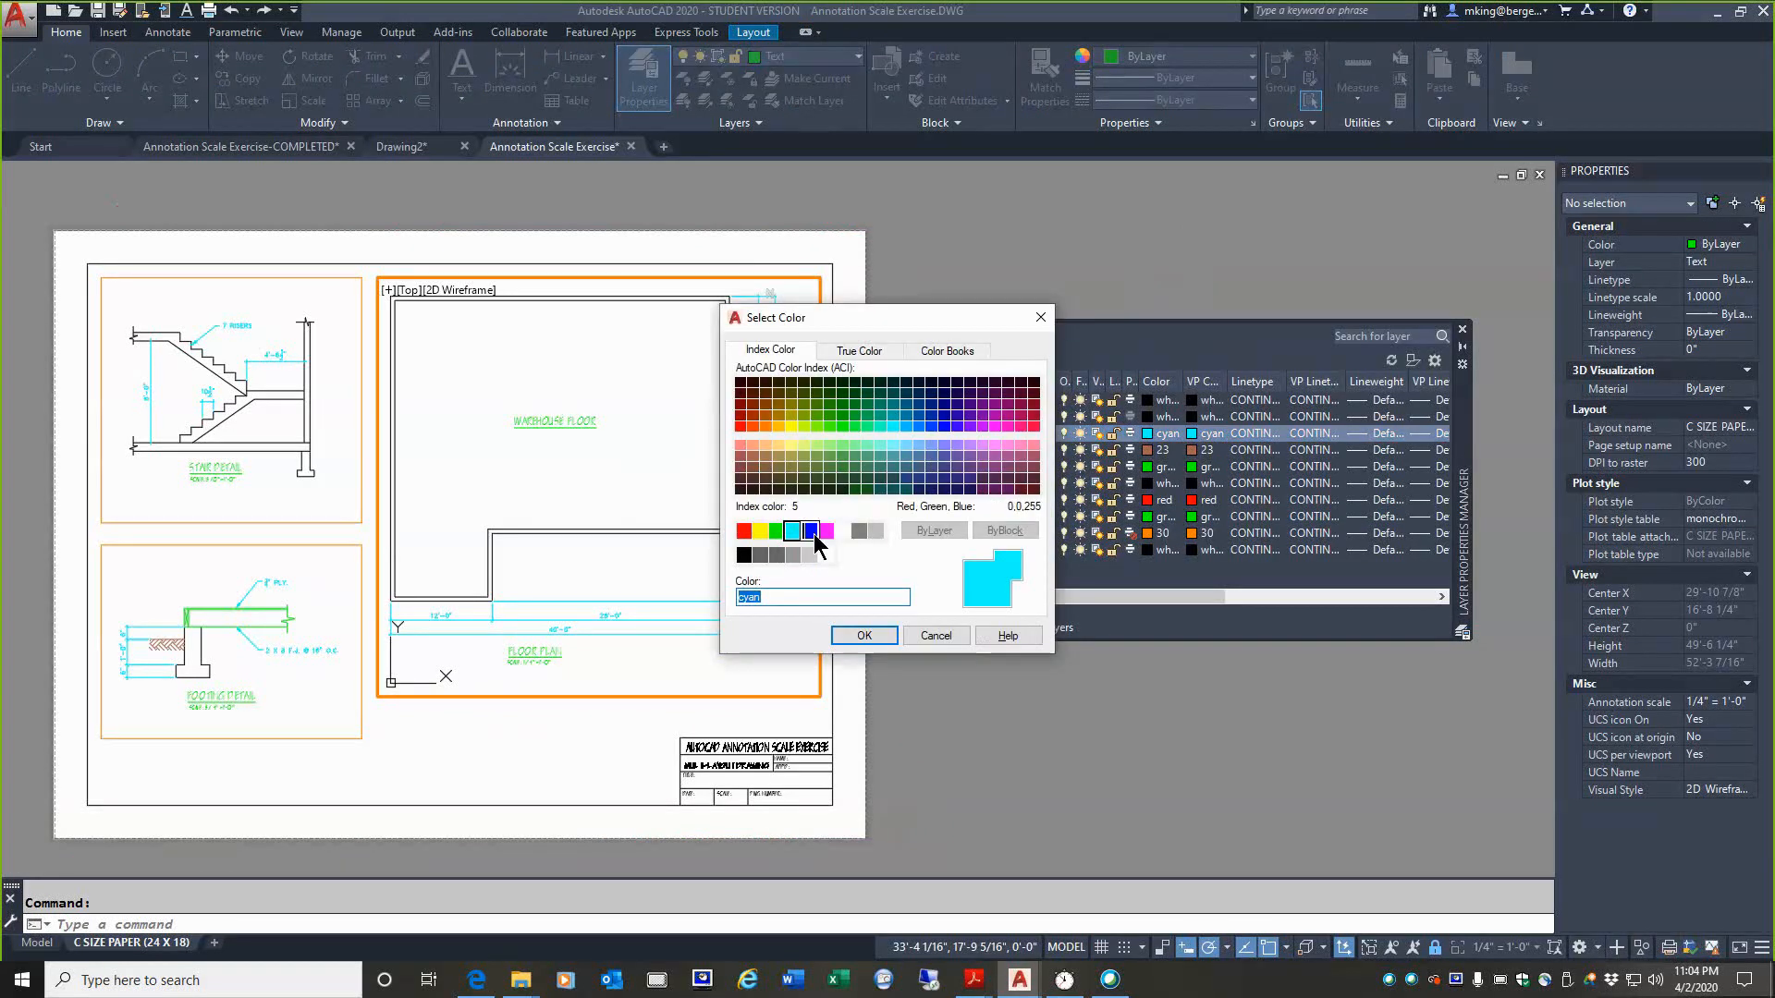
pyautogui.click(863, 635)
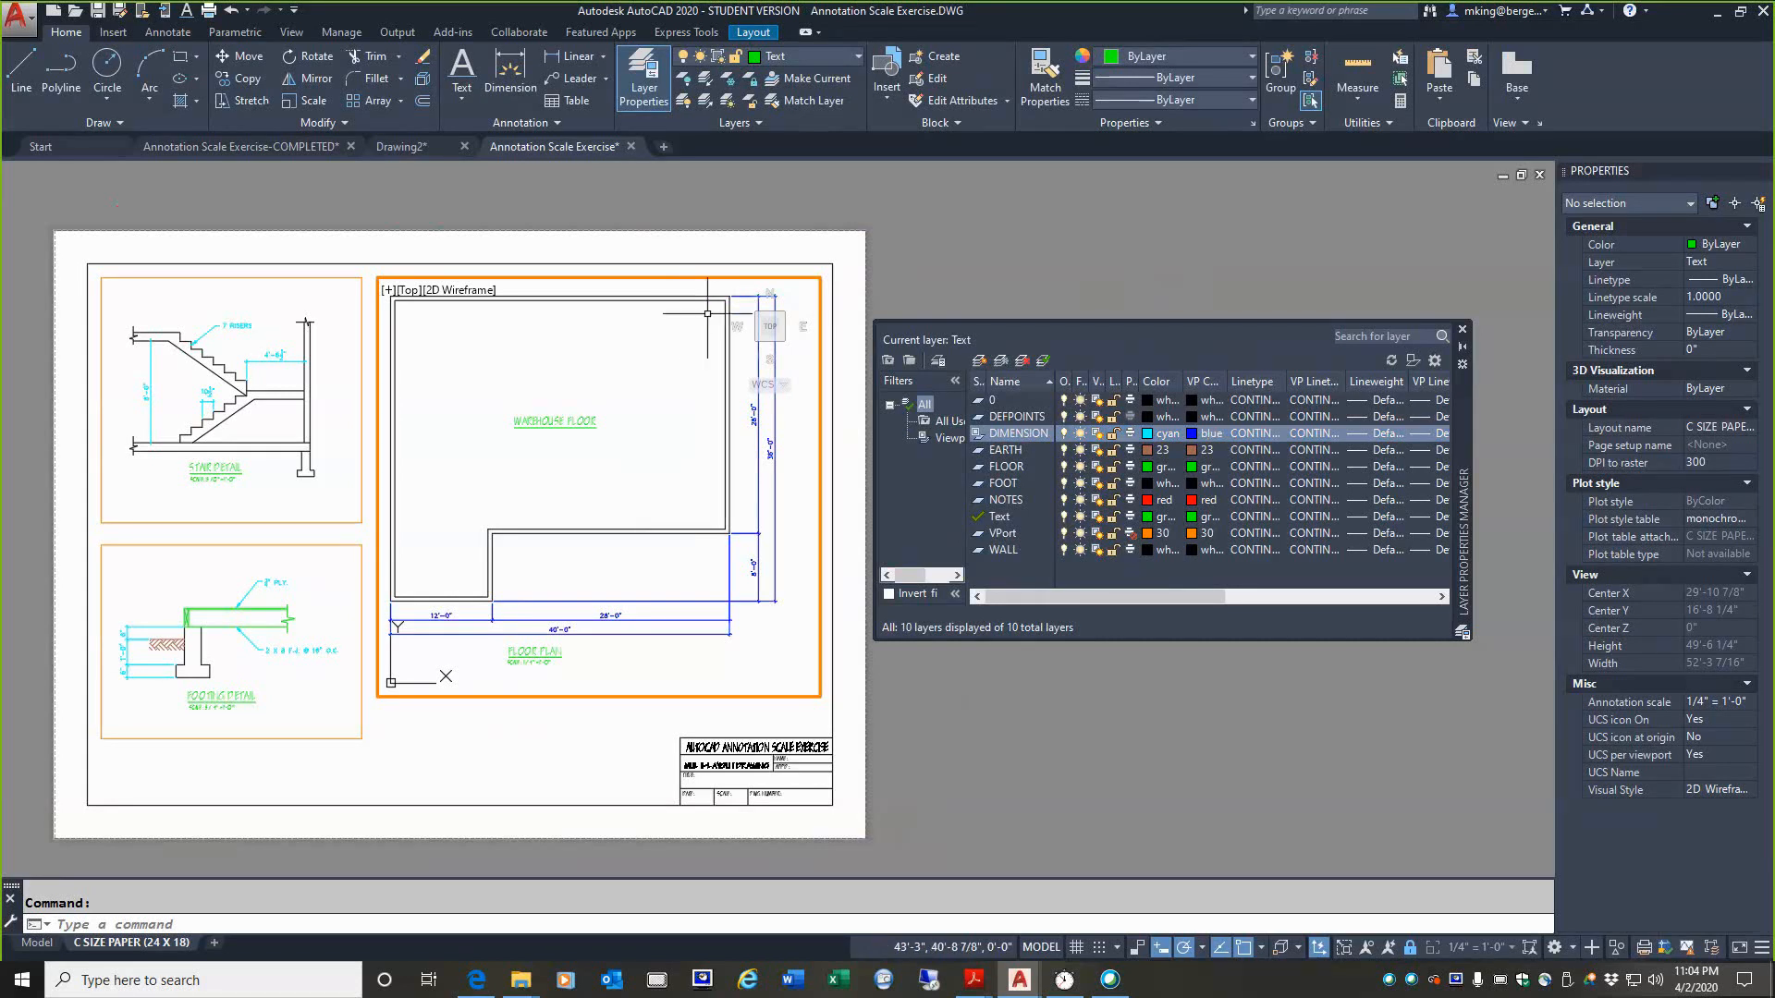
pyautogui.doubleClick(616, 196)
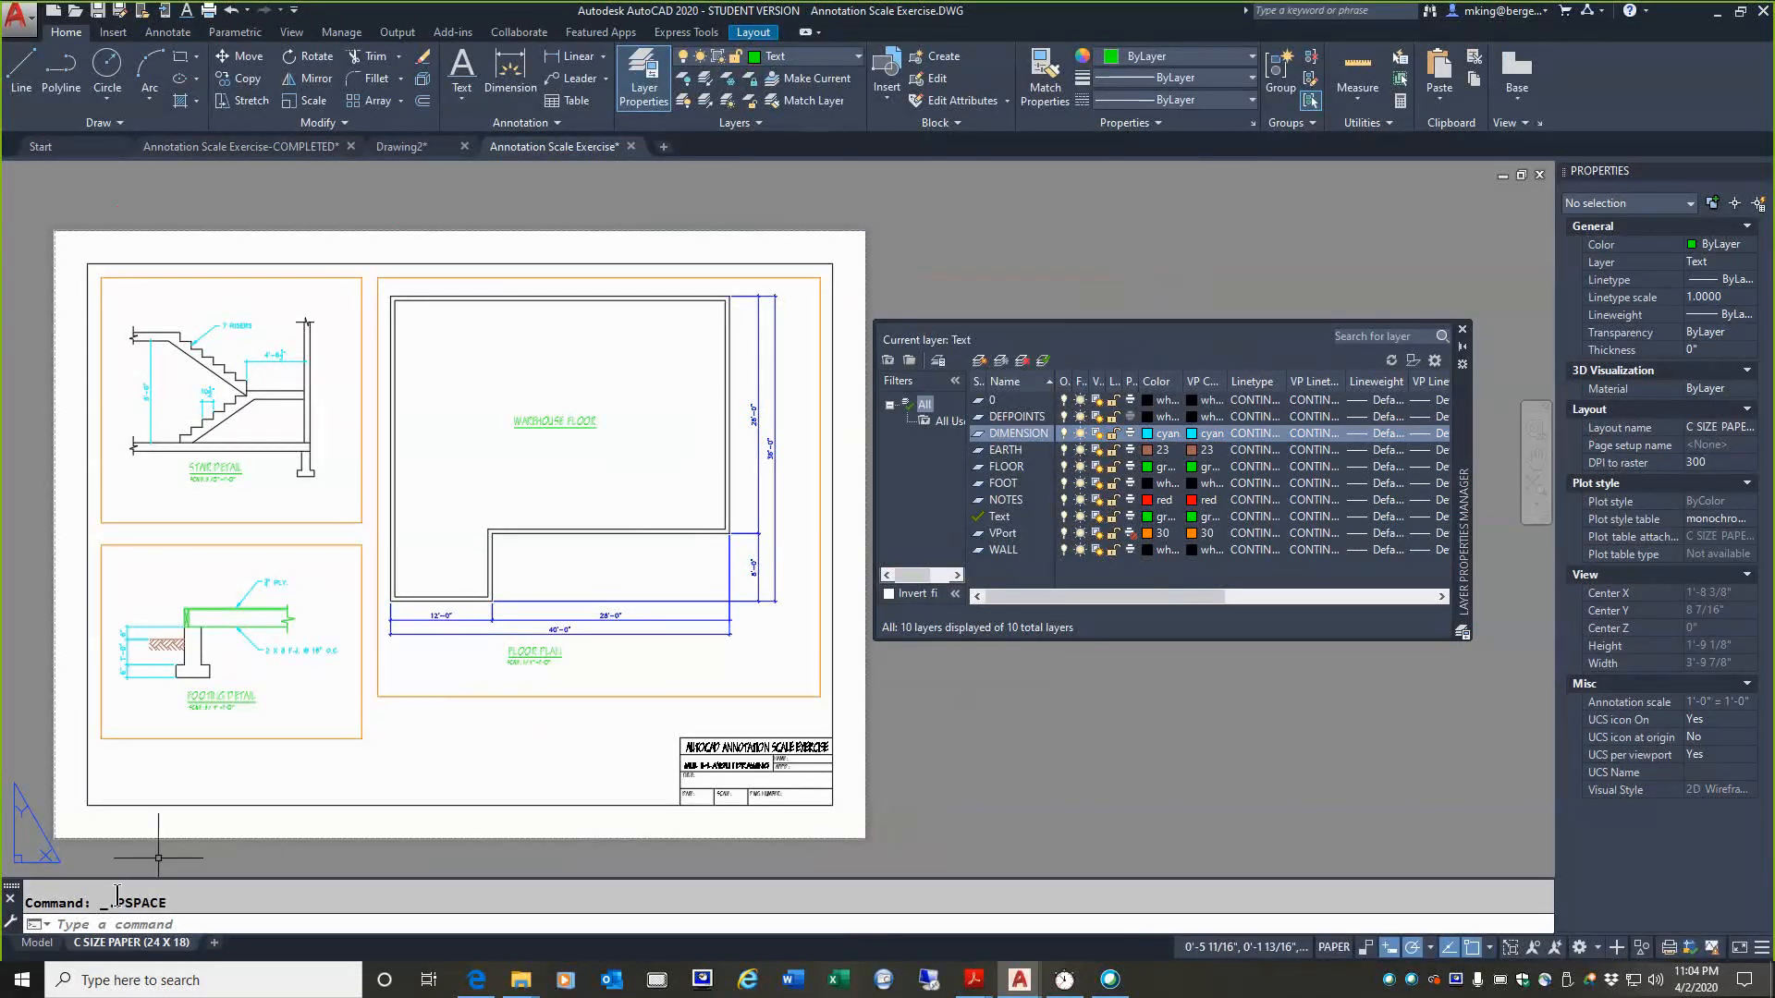
# Step: Compare the DIMENSION layer's color in model space with its viewport color override in the floor plan viewport
pyautogui.click(38, 943)
pyautogui.scroll(-3, 529, 575)
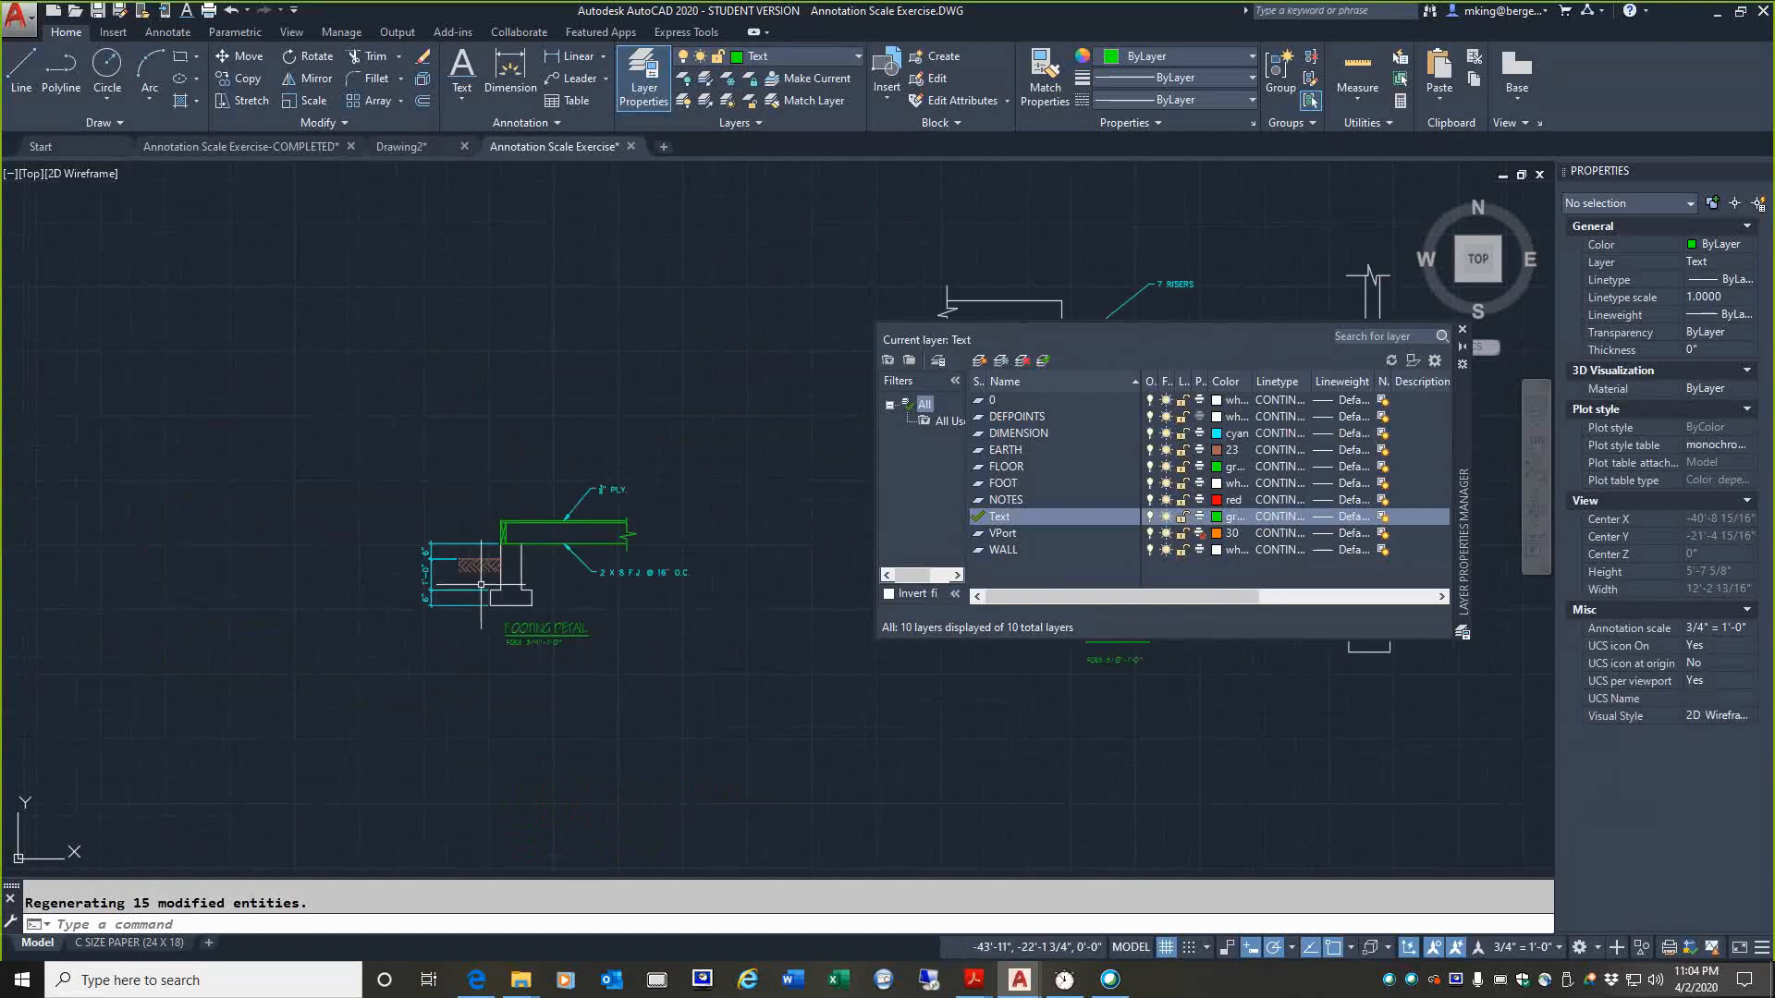
pyautogui.moveTo(792, 479); pyautogui.dragTo(107, 525, button='middle')
pyautogui.scroll(-6, 467, 602)
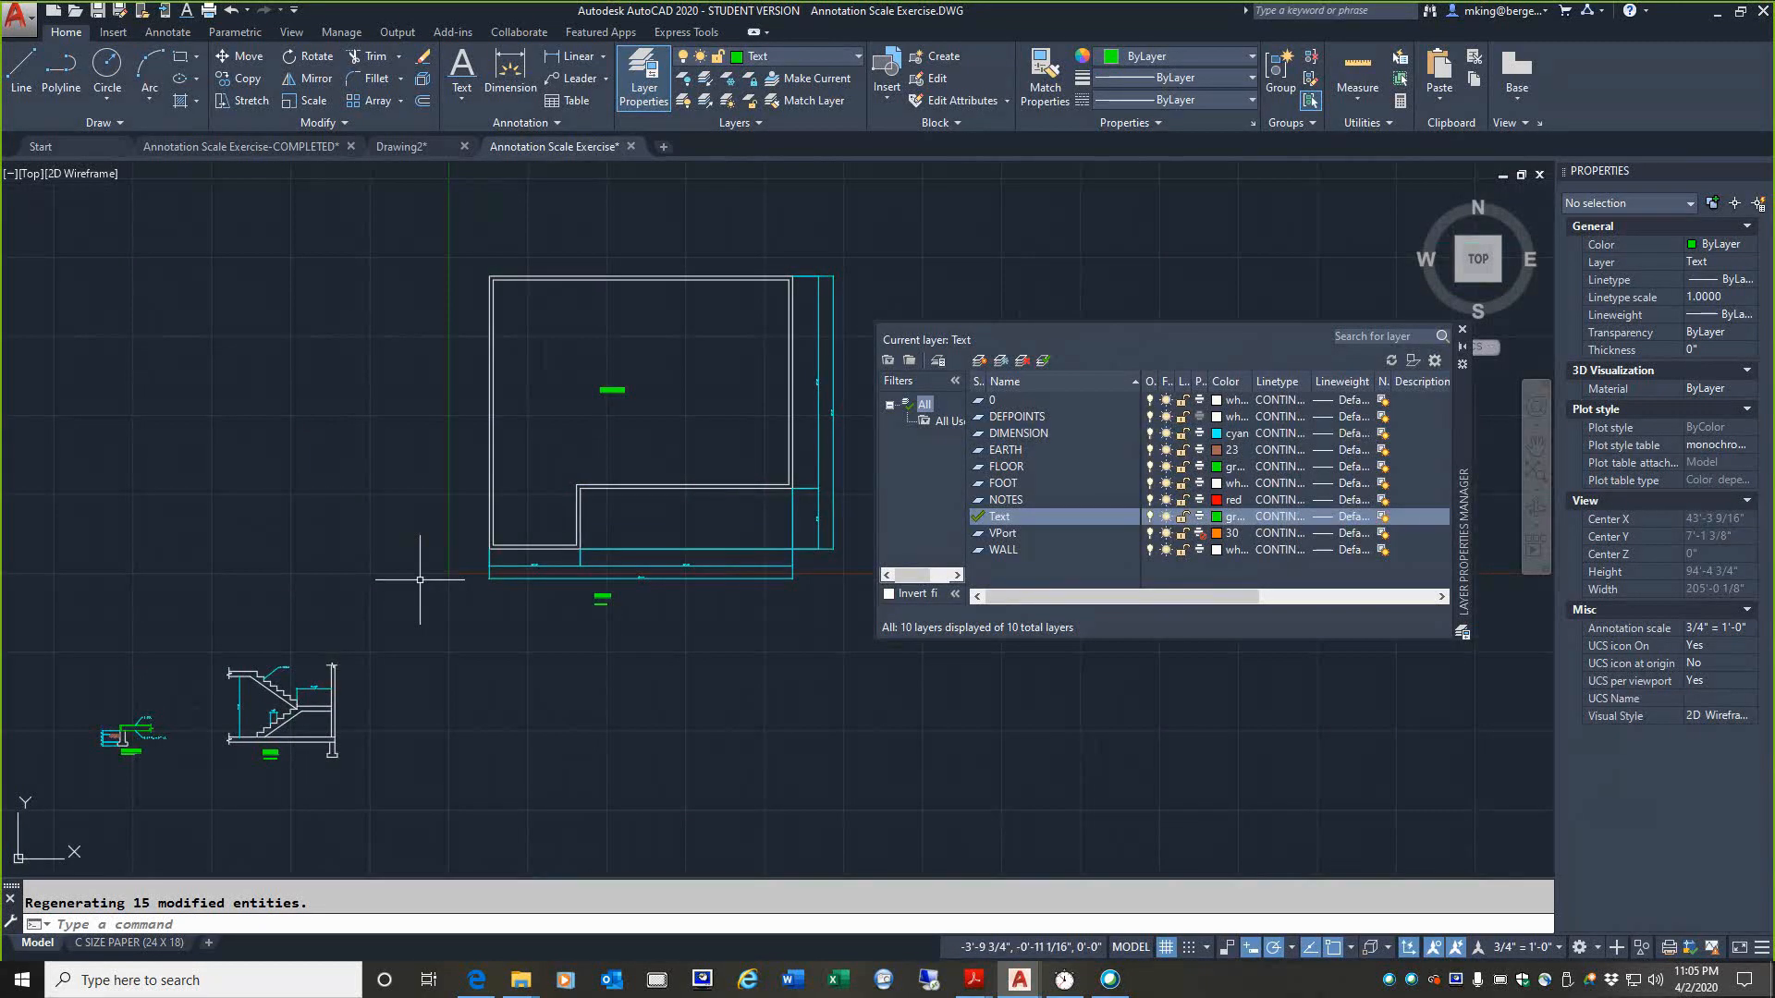
pyautogui.click(130, 942)
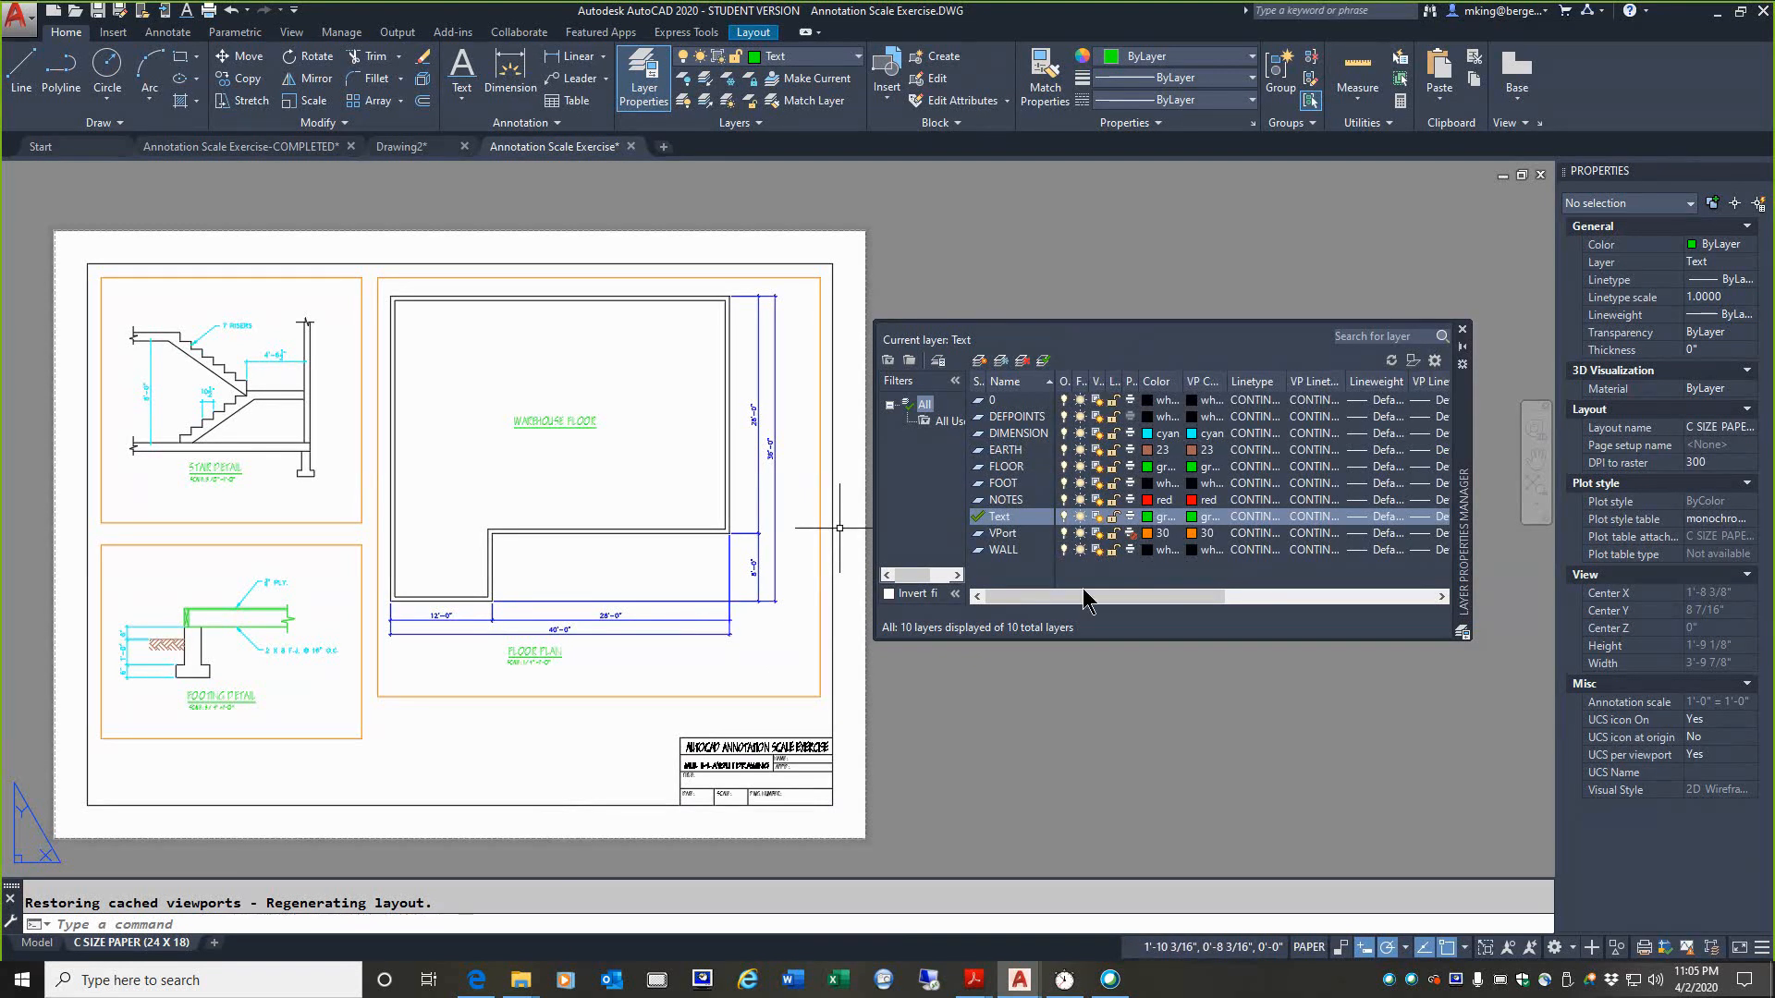
pyautogui.doubleClick(764, 633)
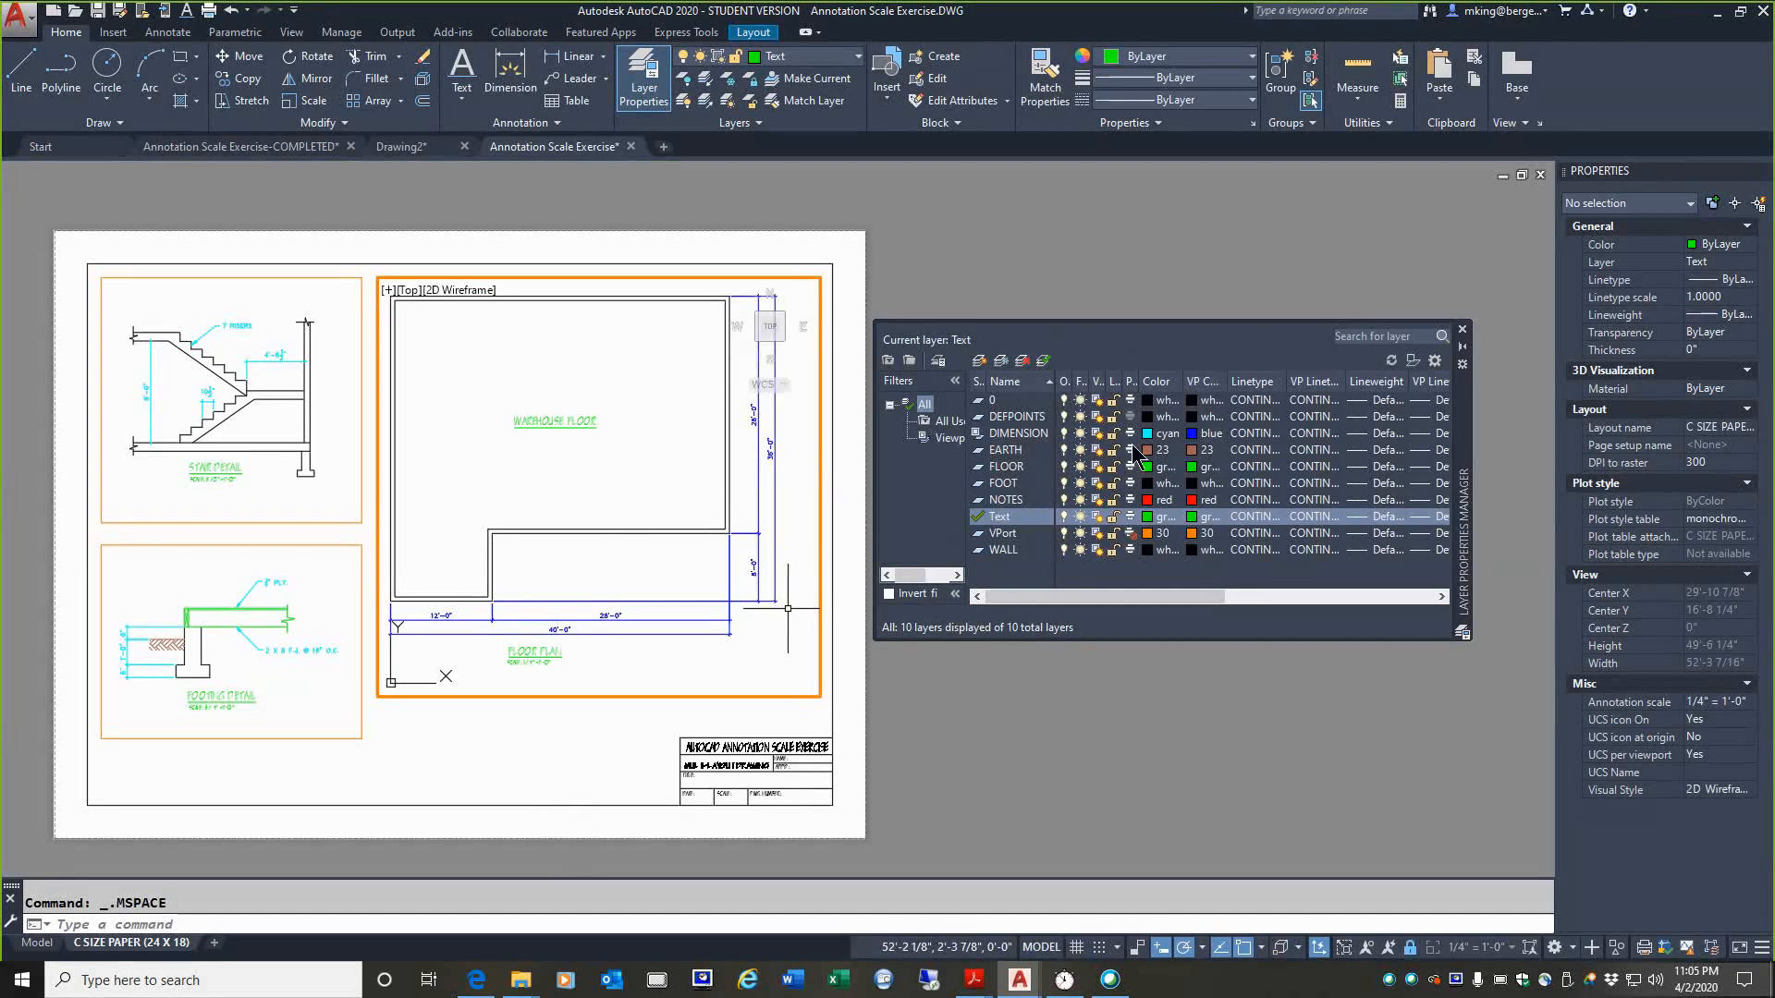
pyautogui.doubleClick(612, 731)
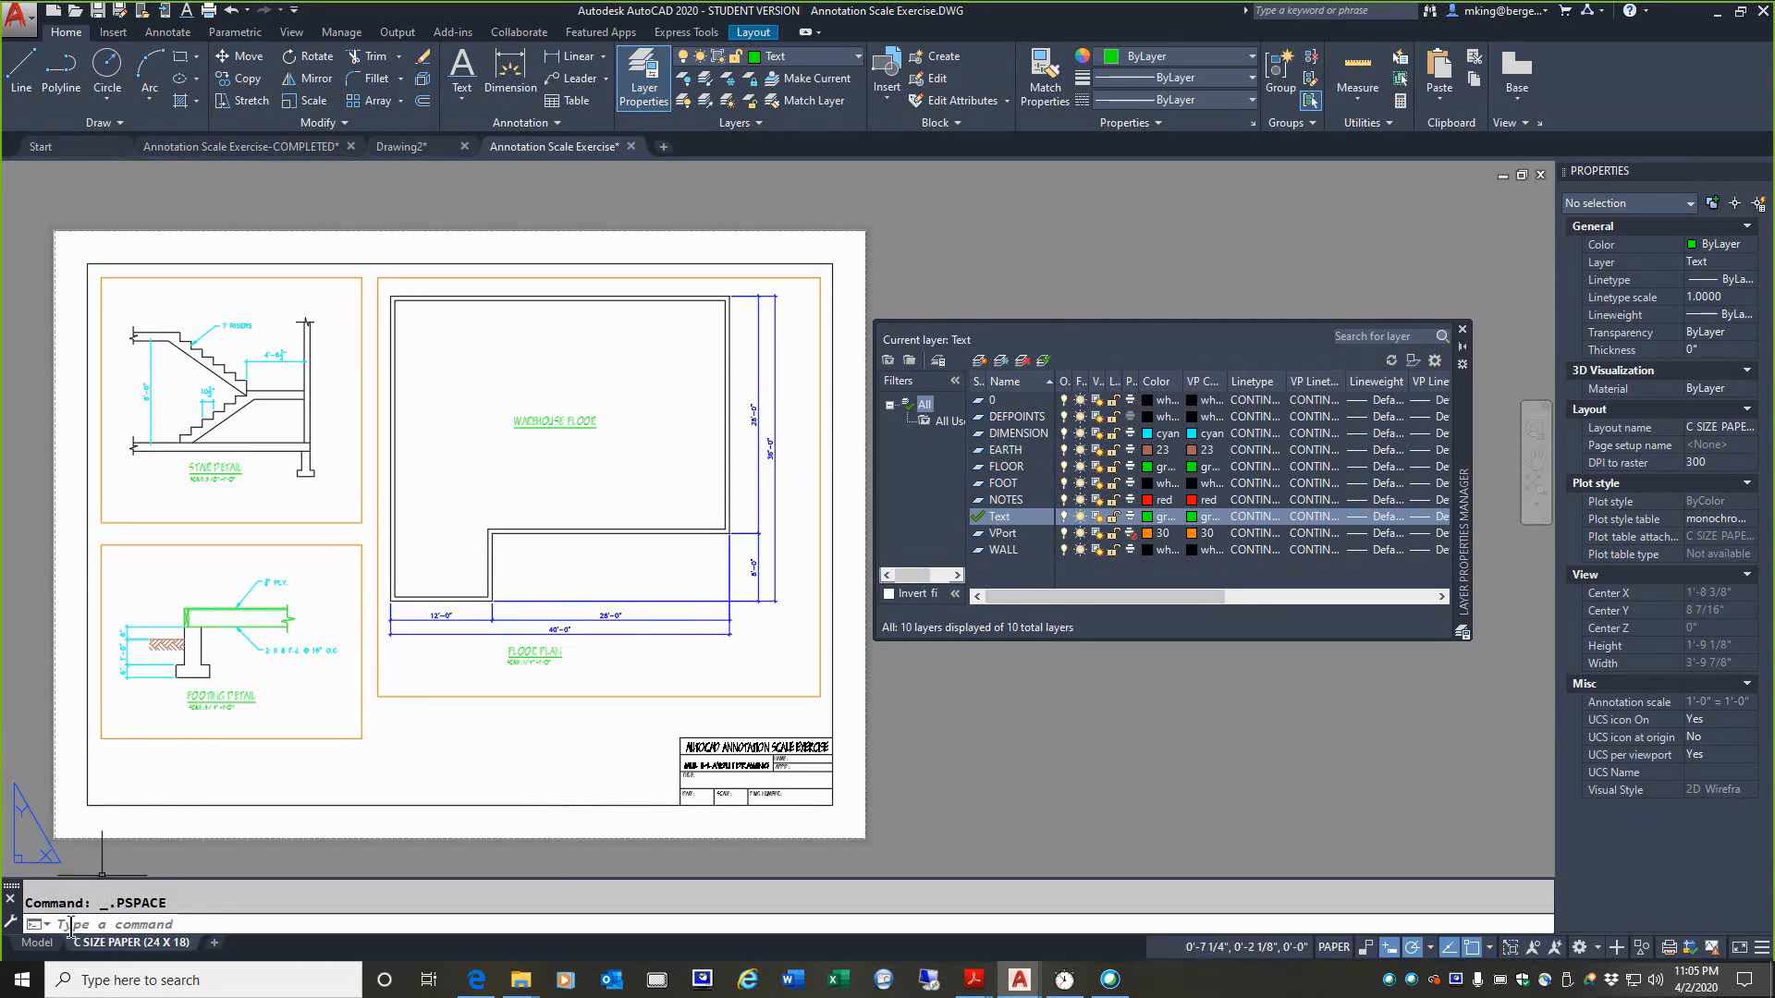
pyautogui.click(41, 944)
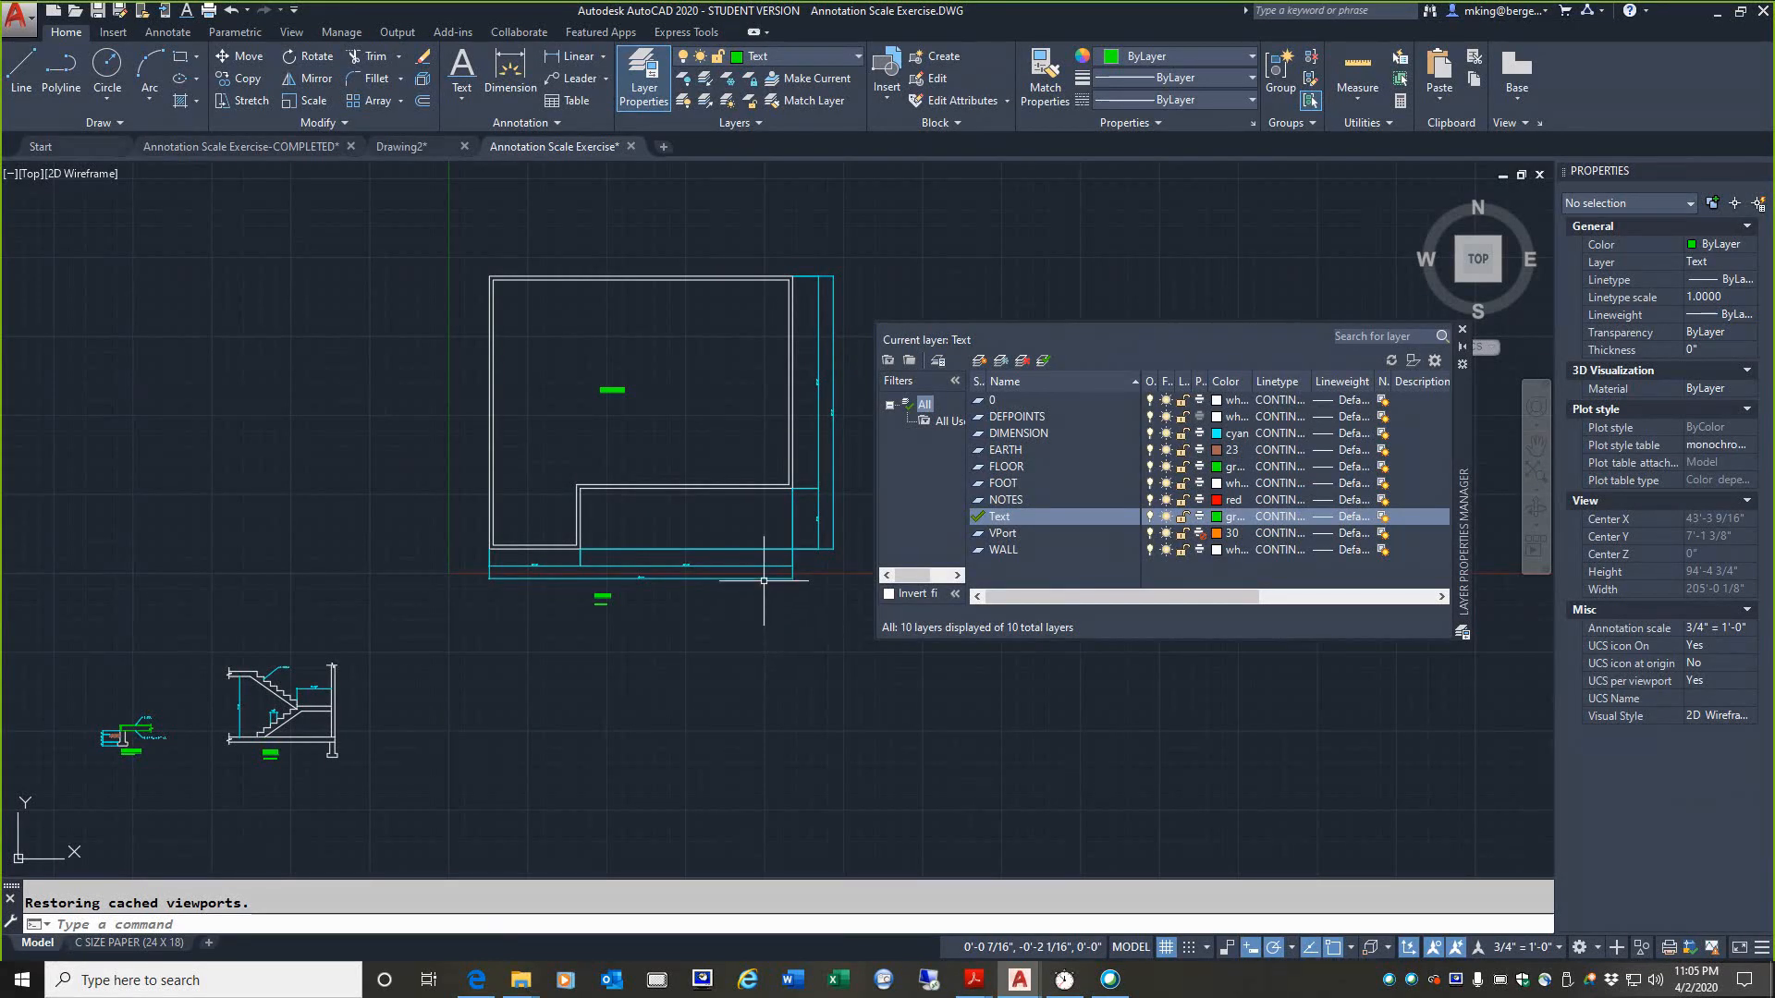
pyautogui.moveTo(763, 579)
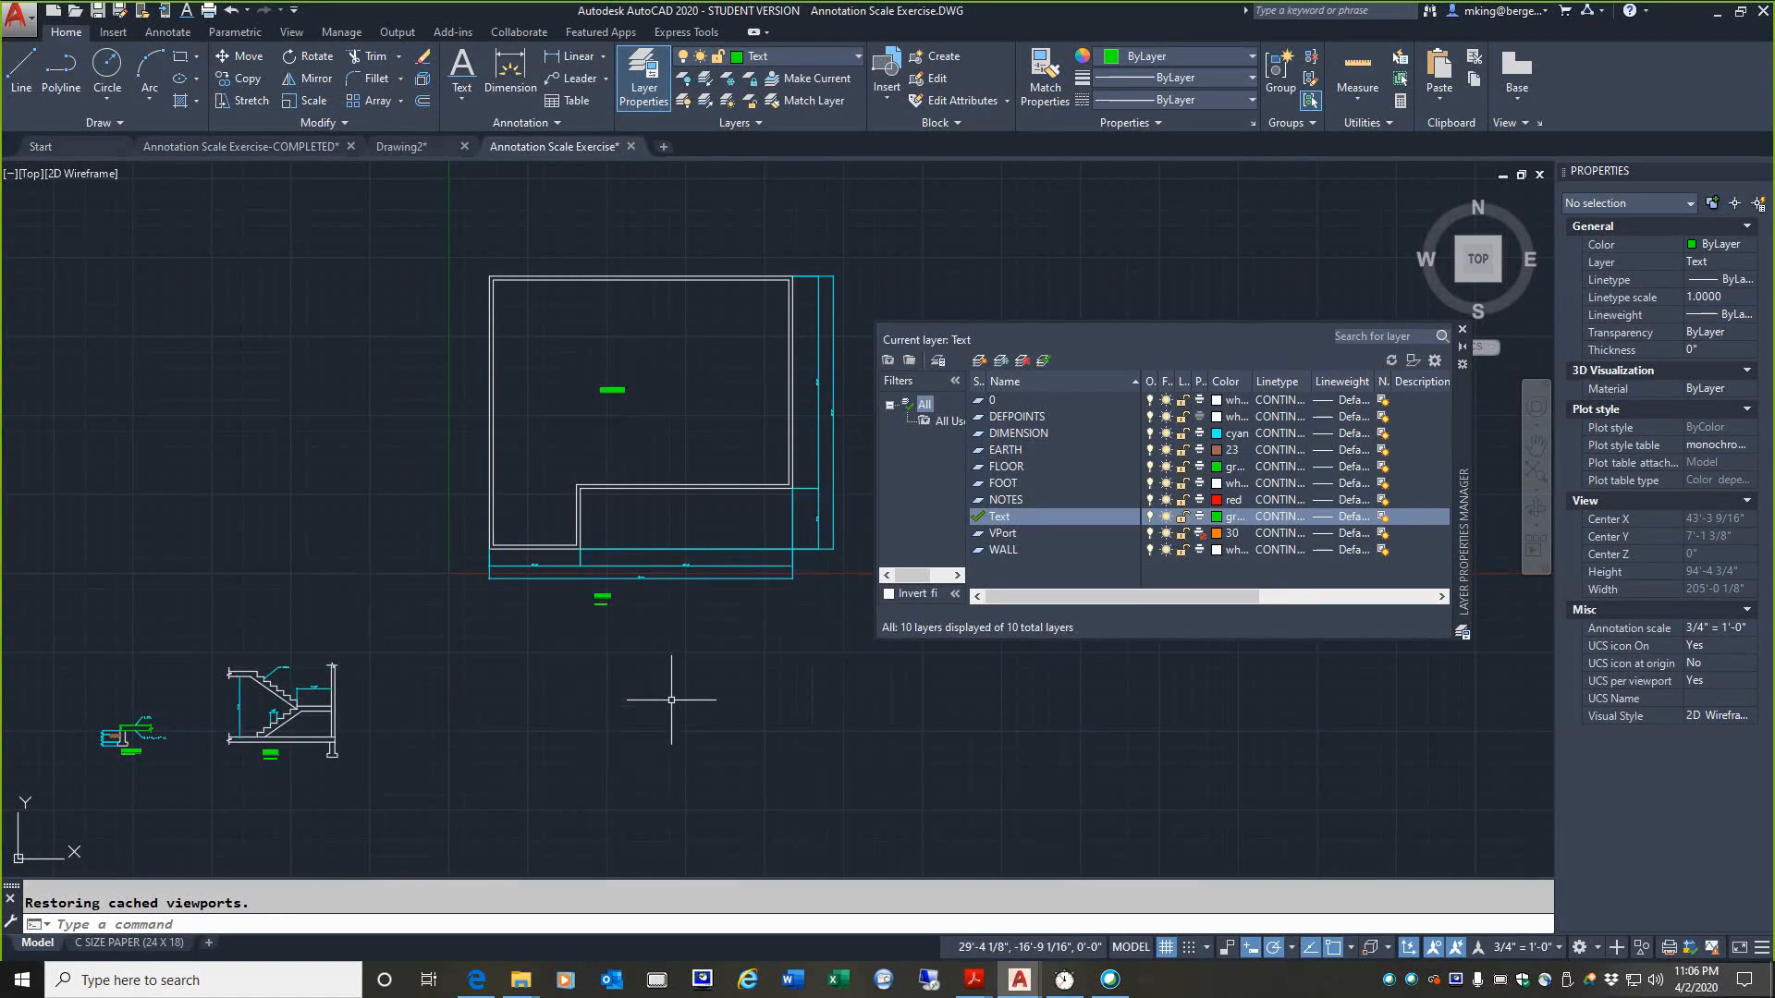
pyautogui.moveTo(218, 712)
pyautogui.mouseDown()
pyautogui.moveTo(102, 793)
pyautogui.moveTo(105, 695)
pyautogui.mouseUp()
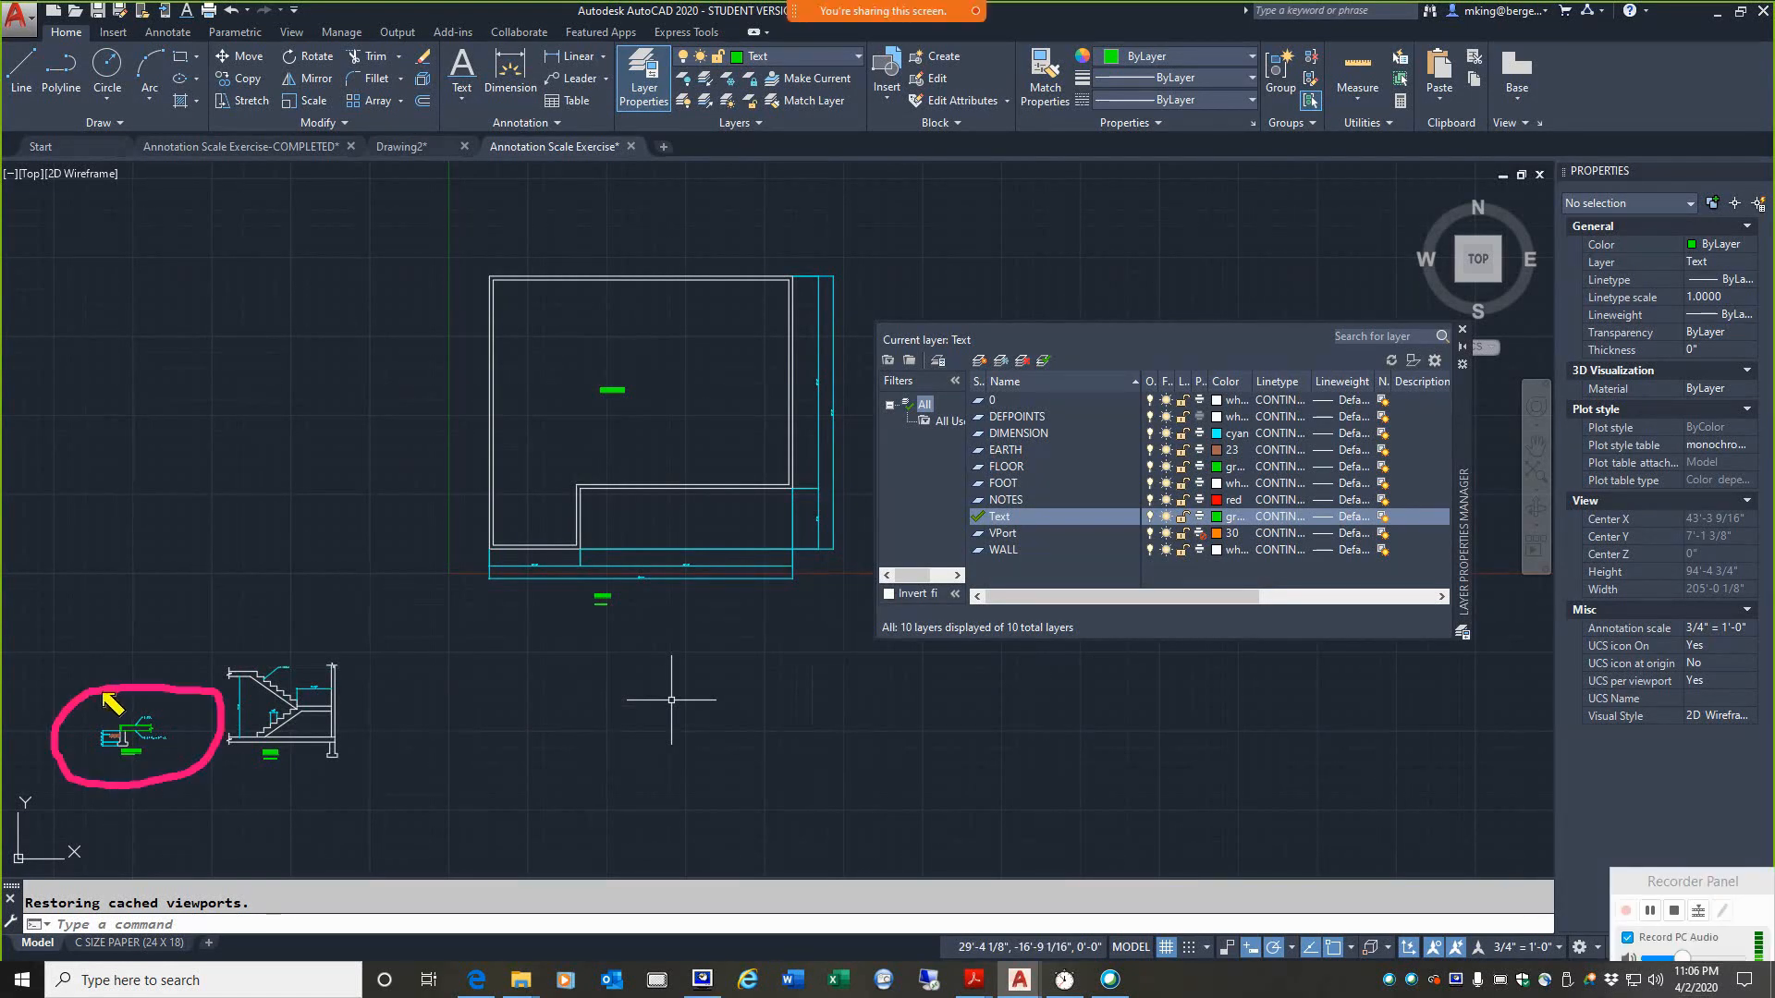
pyautogui.press('Escape')
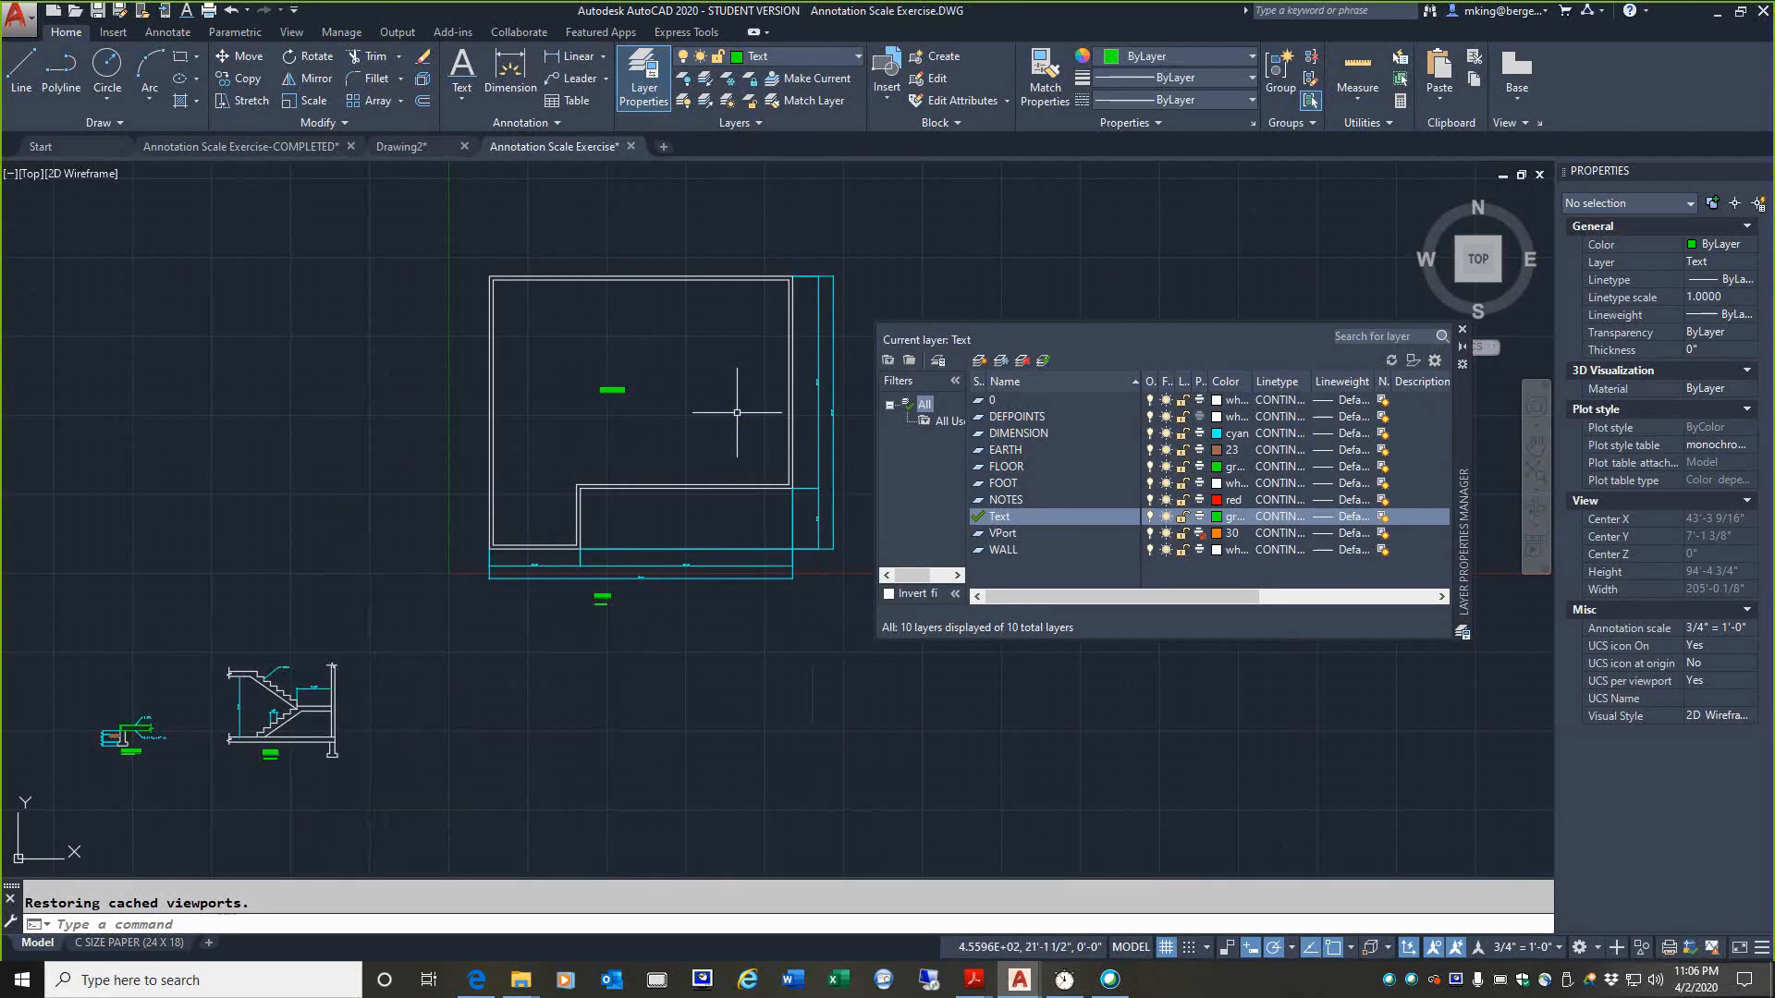
# Step: Compare the WAREHOUSE FLOOR text in model space with its appearance in the floor plan viewport on the C SIZE PAPER (24 X 18) layout
pyautogui.scroll(4, 673, 376)
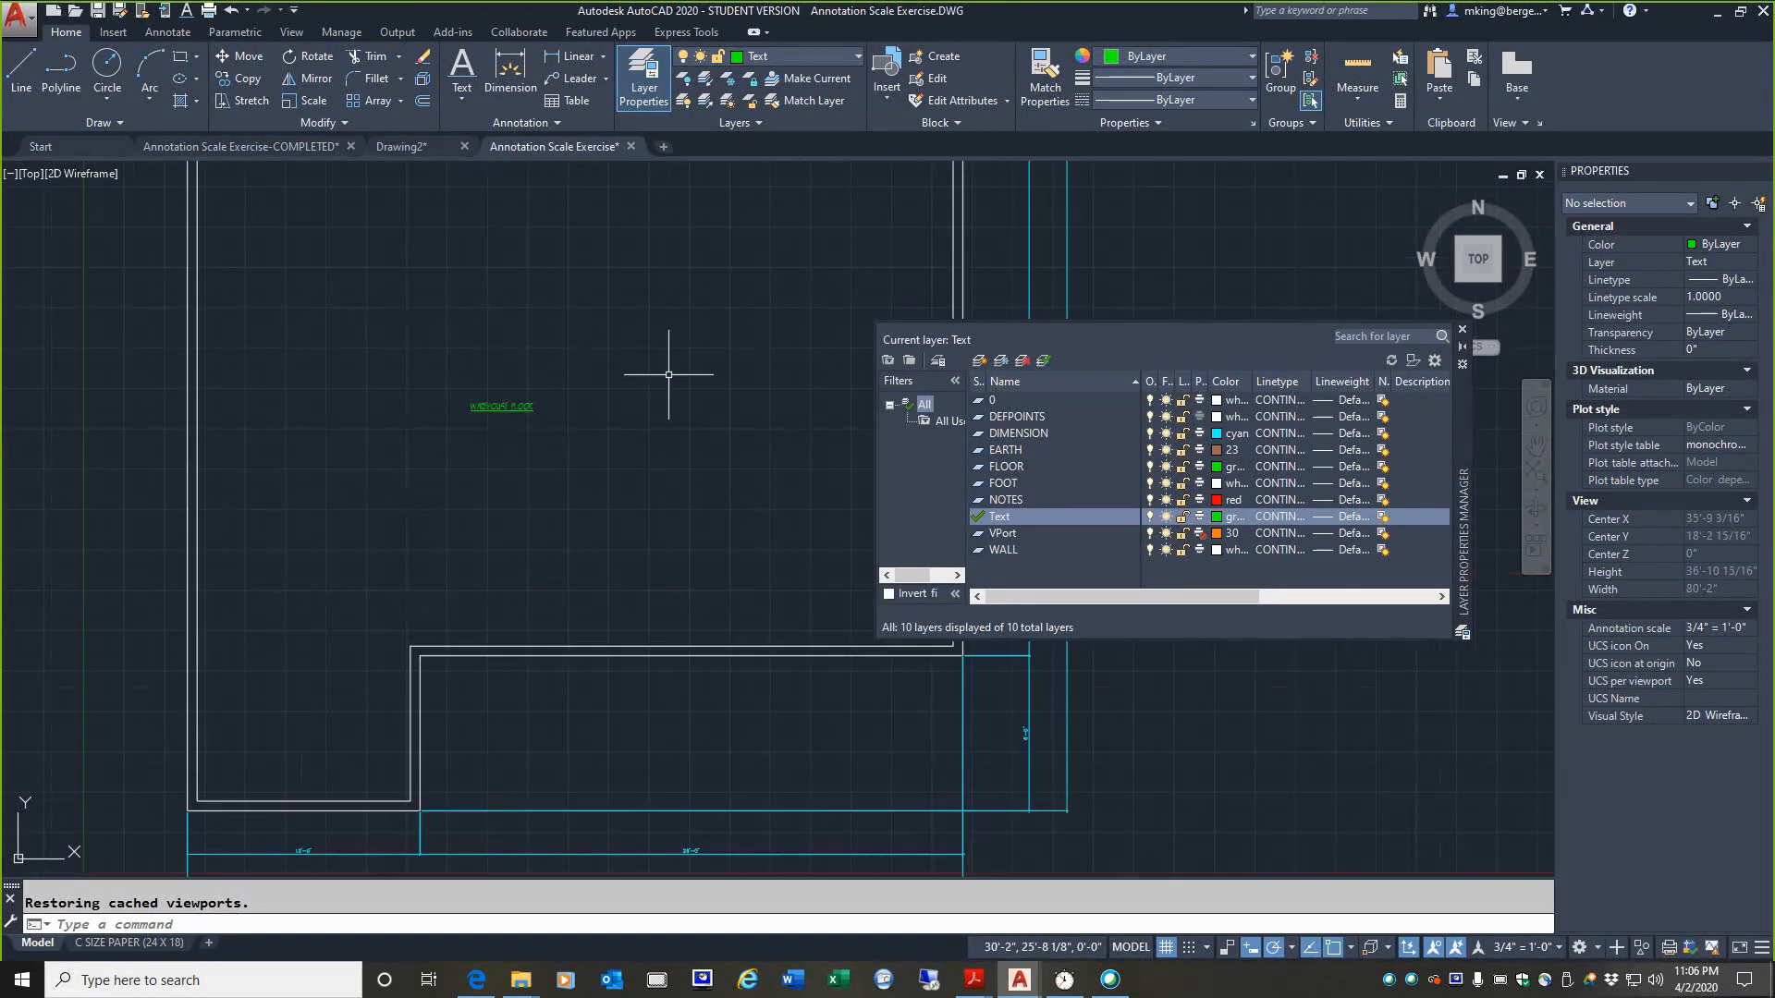
pyautogui.scroll(-4, 668, 374)
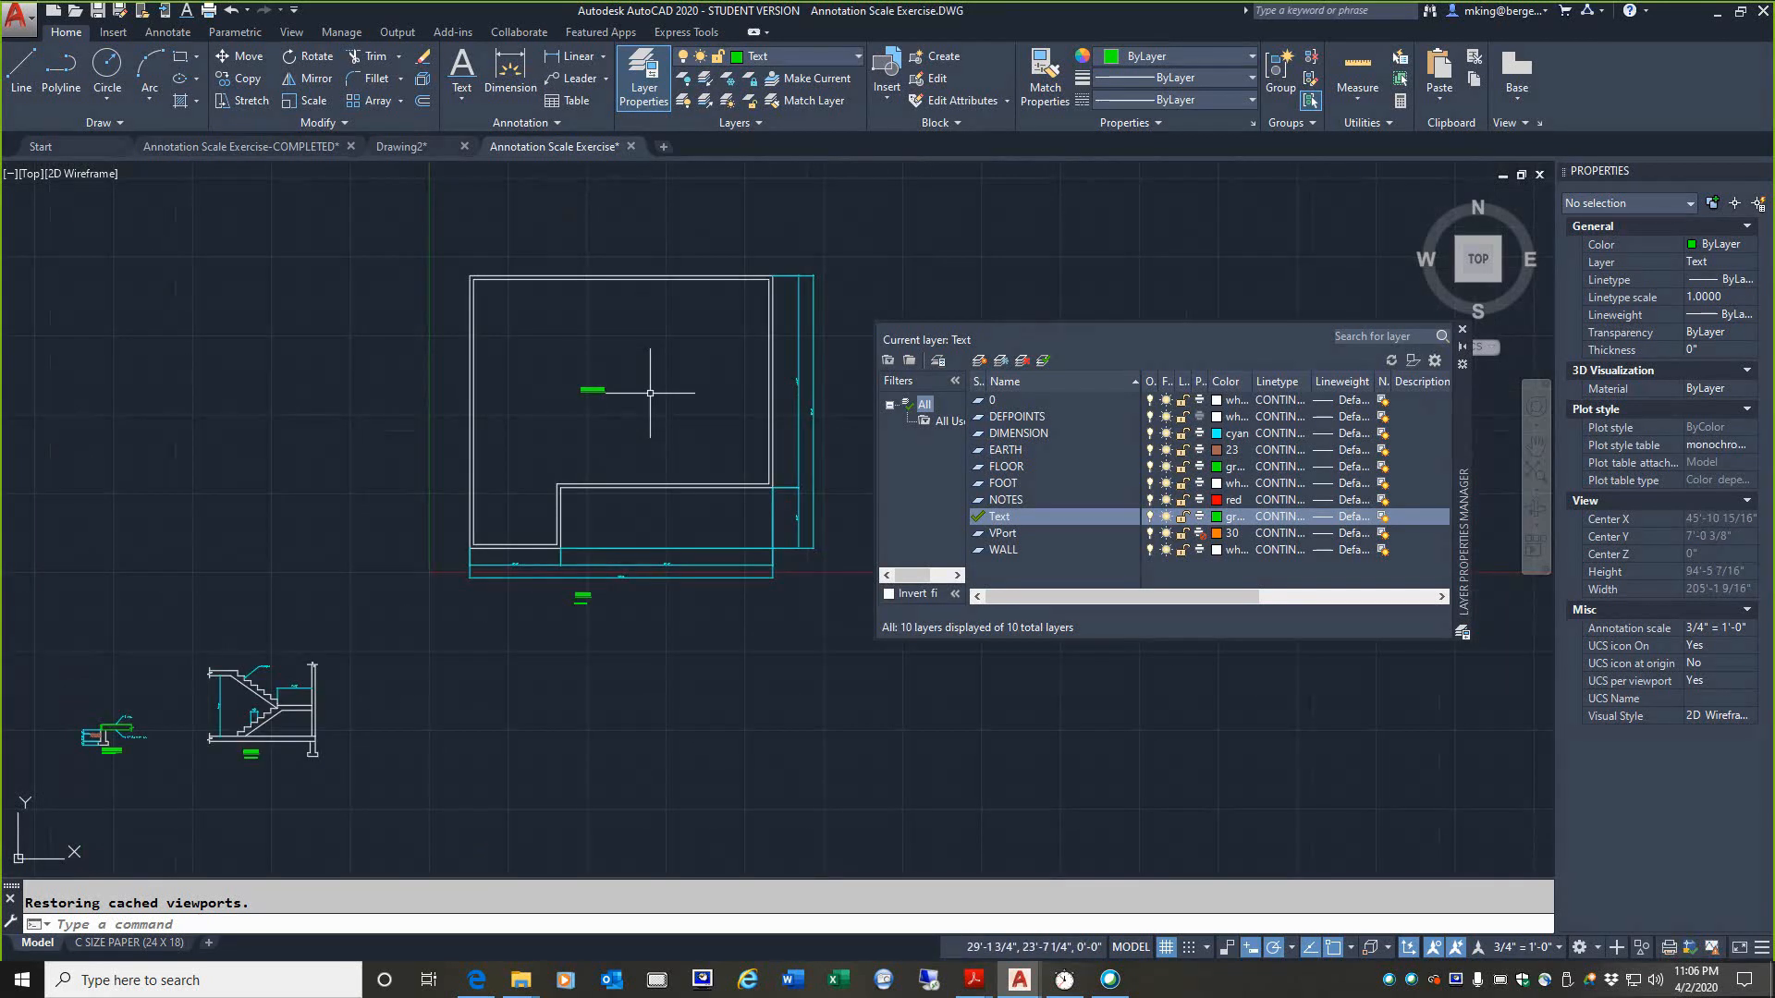
pyautogui.scroll(4, 648, 388)
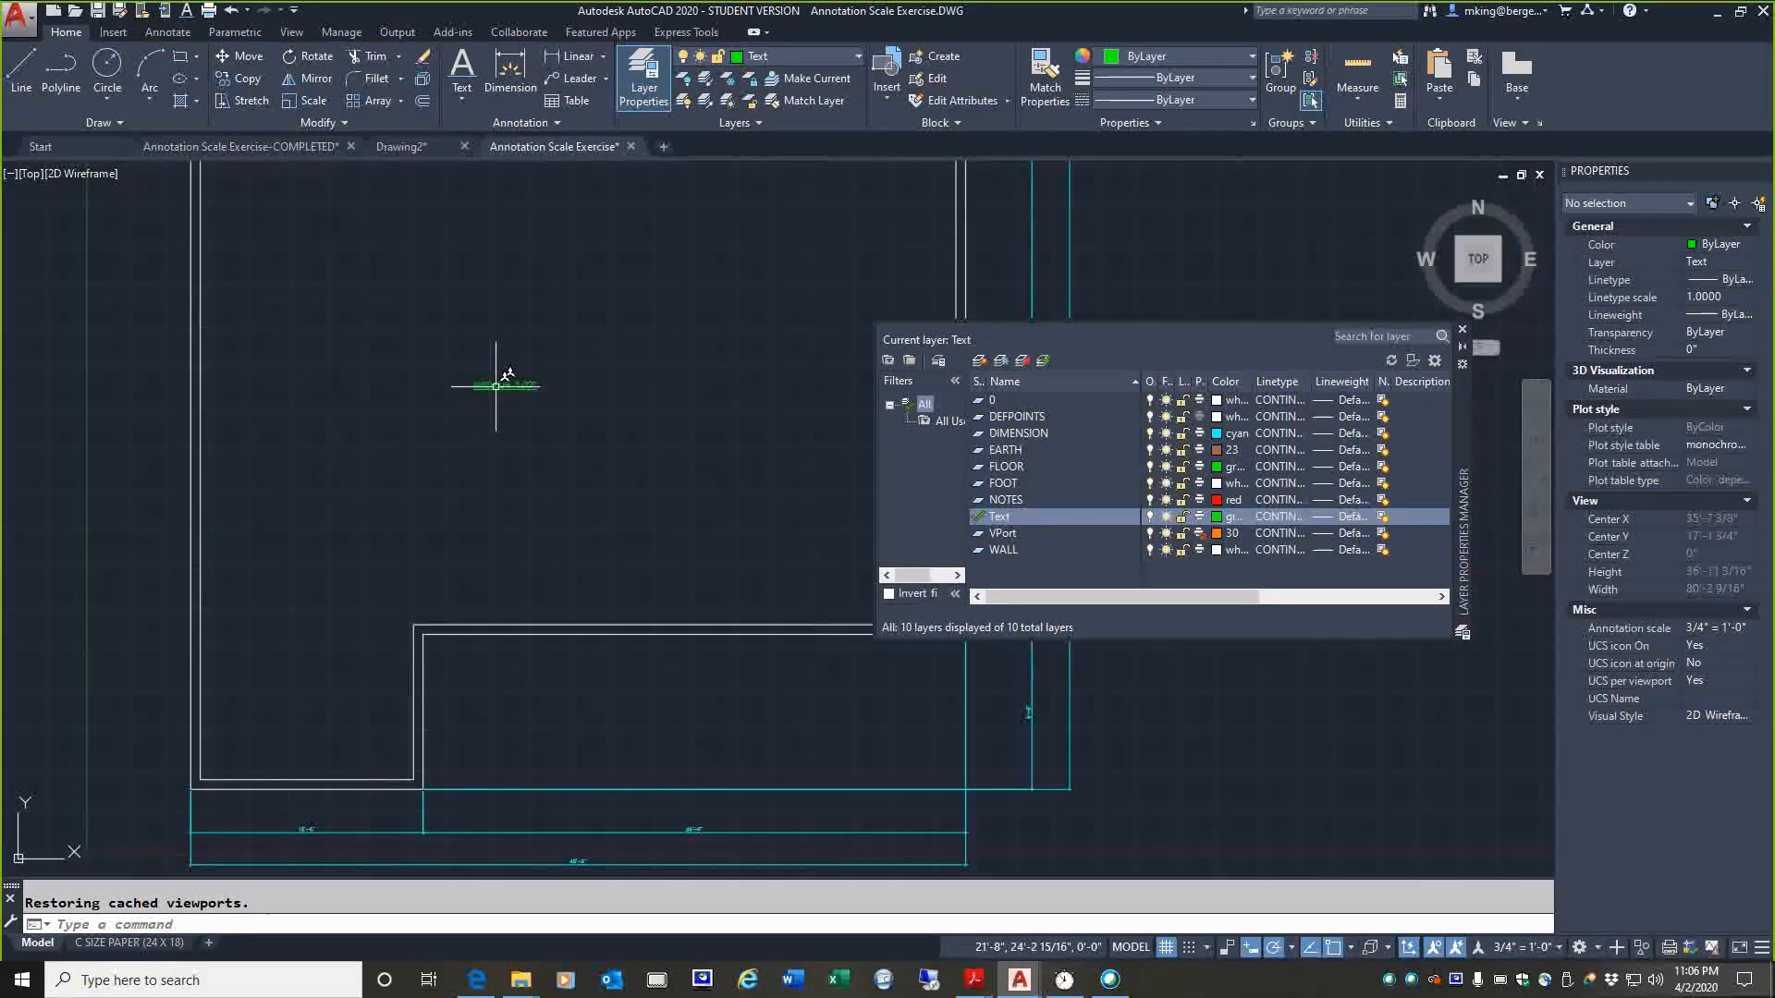
pyautogui.scroll(4, 481, 388)
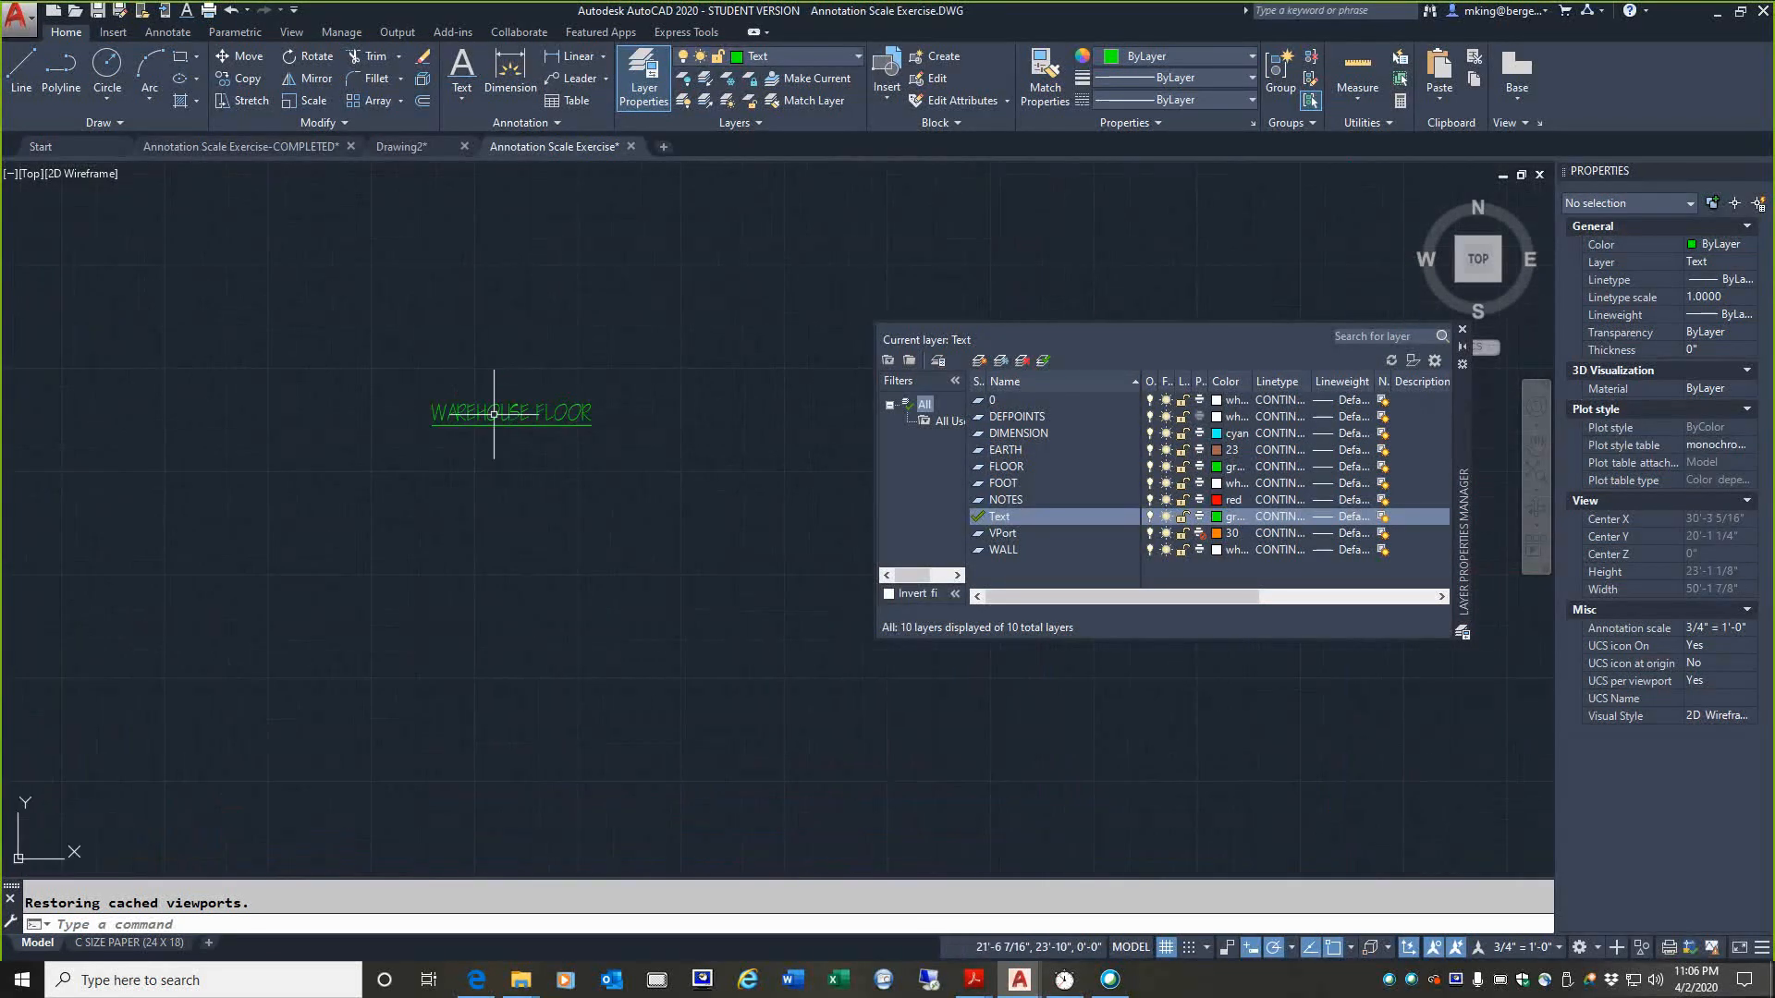
pyautogui.scroll(-6, 486, 393)
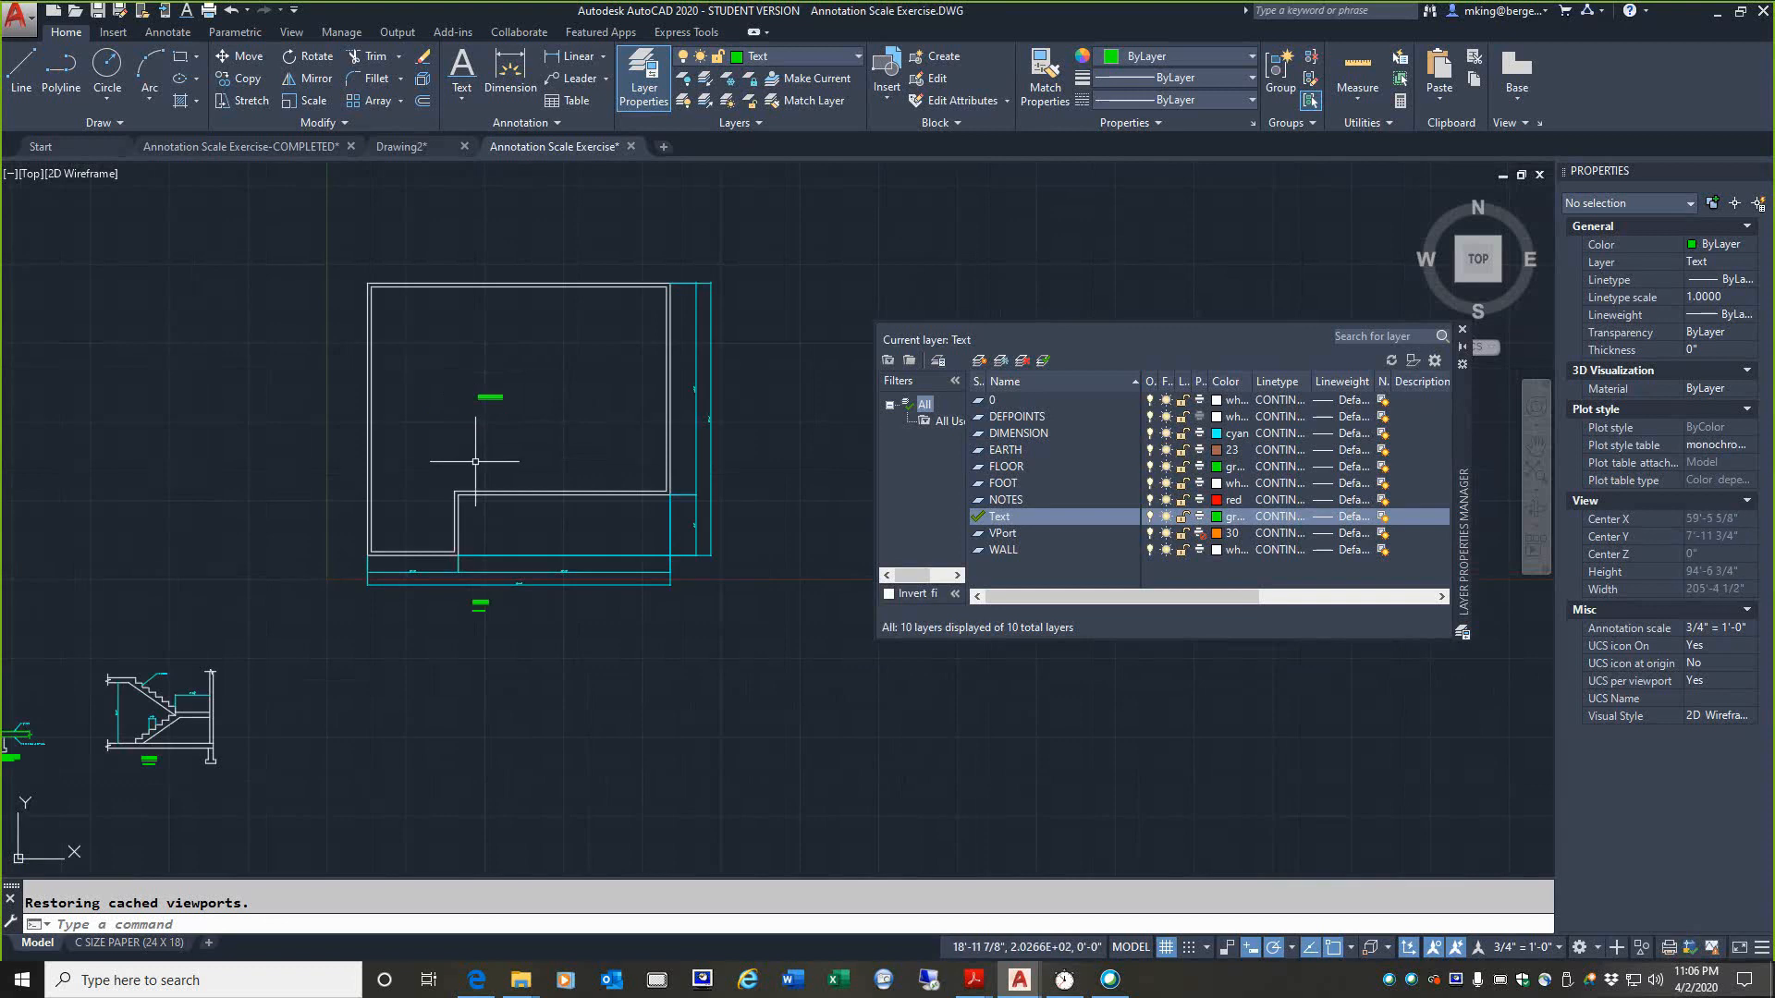
pyautogui.click(139, 943)
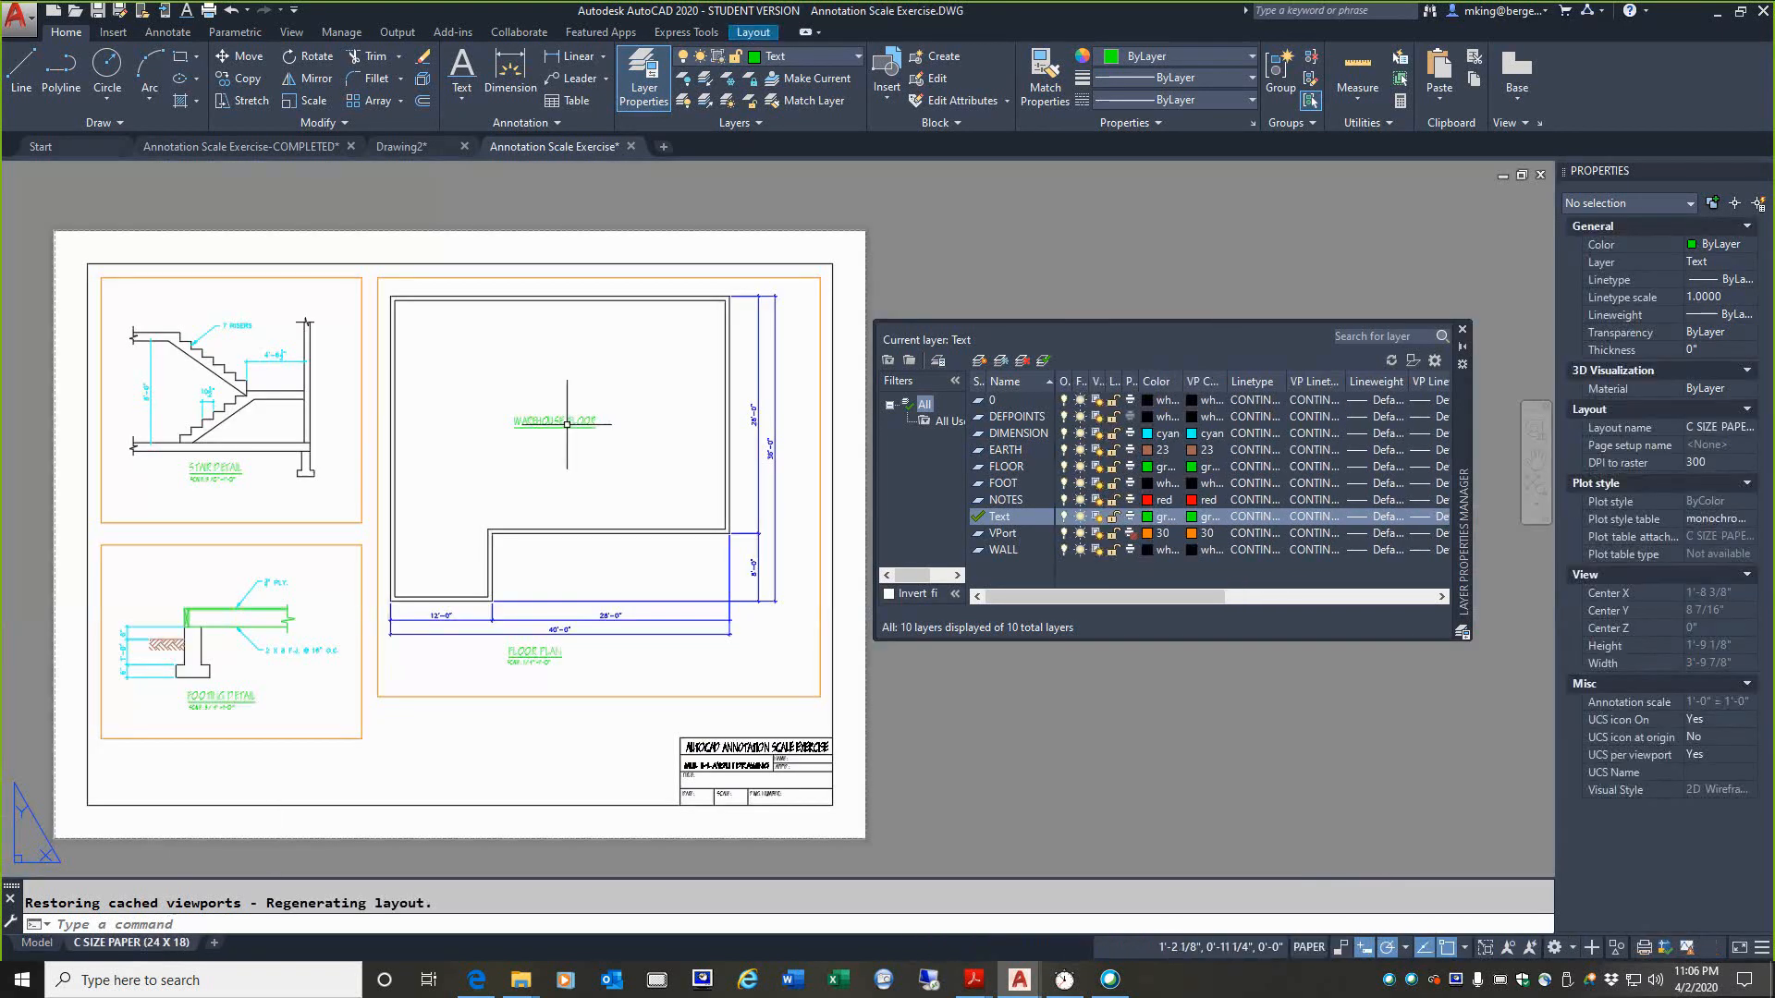
pyautogui.click(38, 944)
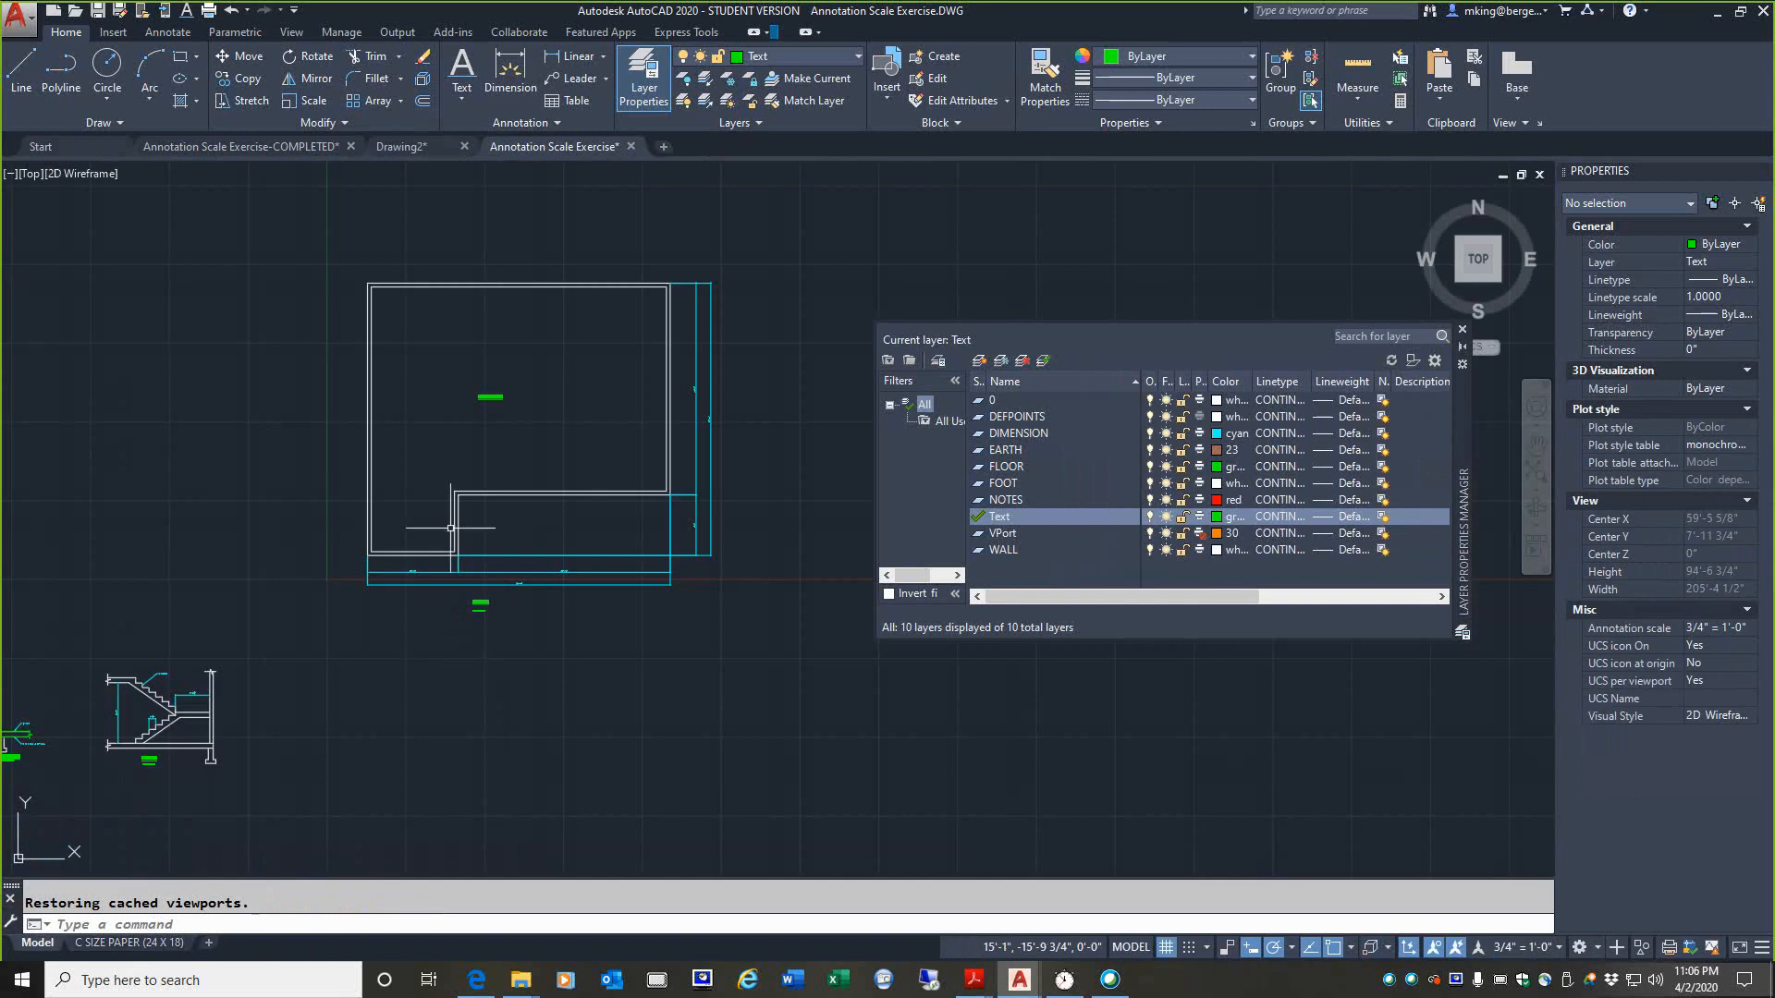
# Step: Add the single-line text THIS TEXT IS INCORRECT above the WAREHOUSE FLOOR label in model space, with a paper height of .25 and 0 rotation
pyautogui.scroll(2, 487, 356)
pyautogui.scroll(2, 490, 366)
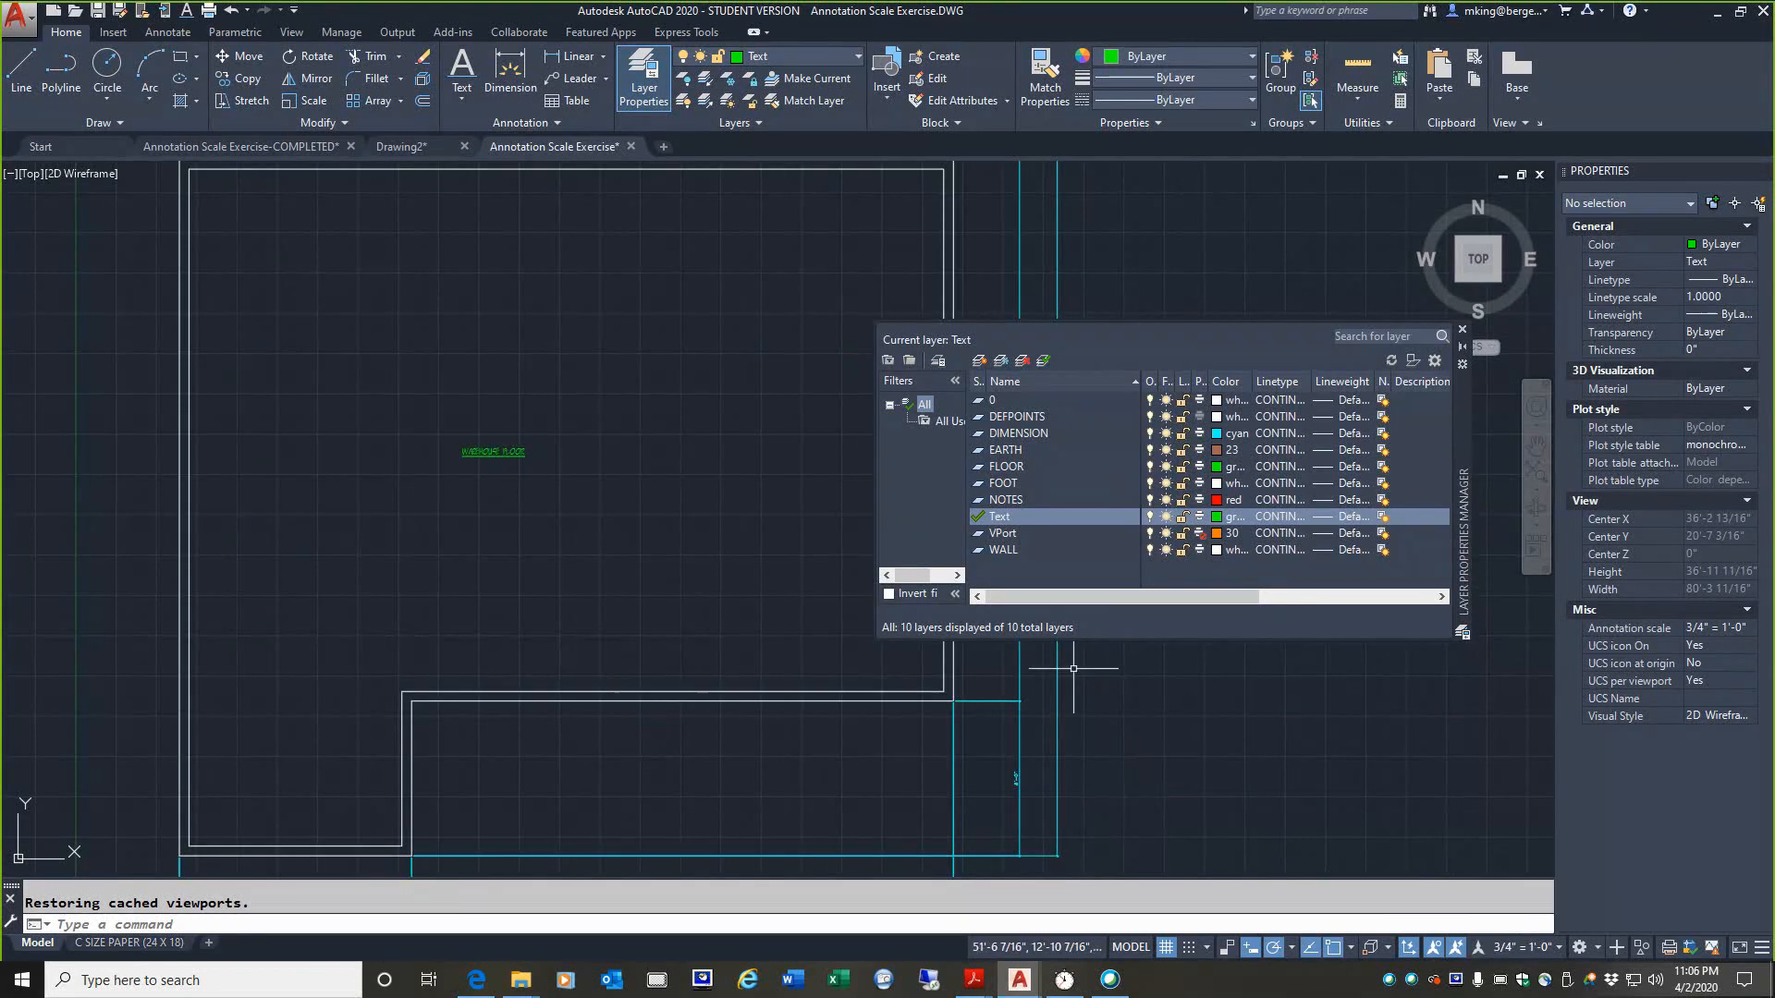
pyautogui.moveTo(1461, 925)
pyautogui.mouseDown()
pyautogui.moveTo(1567, 936)
pyautogui.moveTo(1486, 921)
pyautogui.mouseUp()
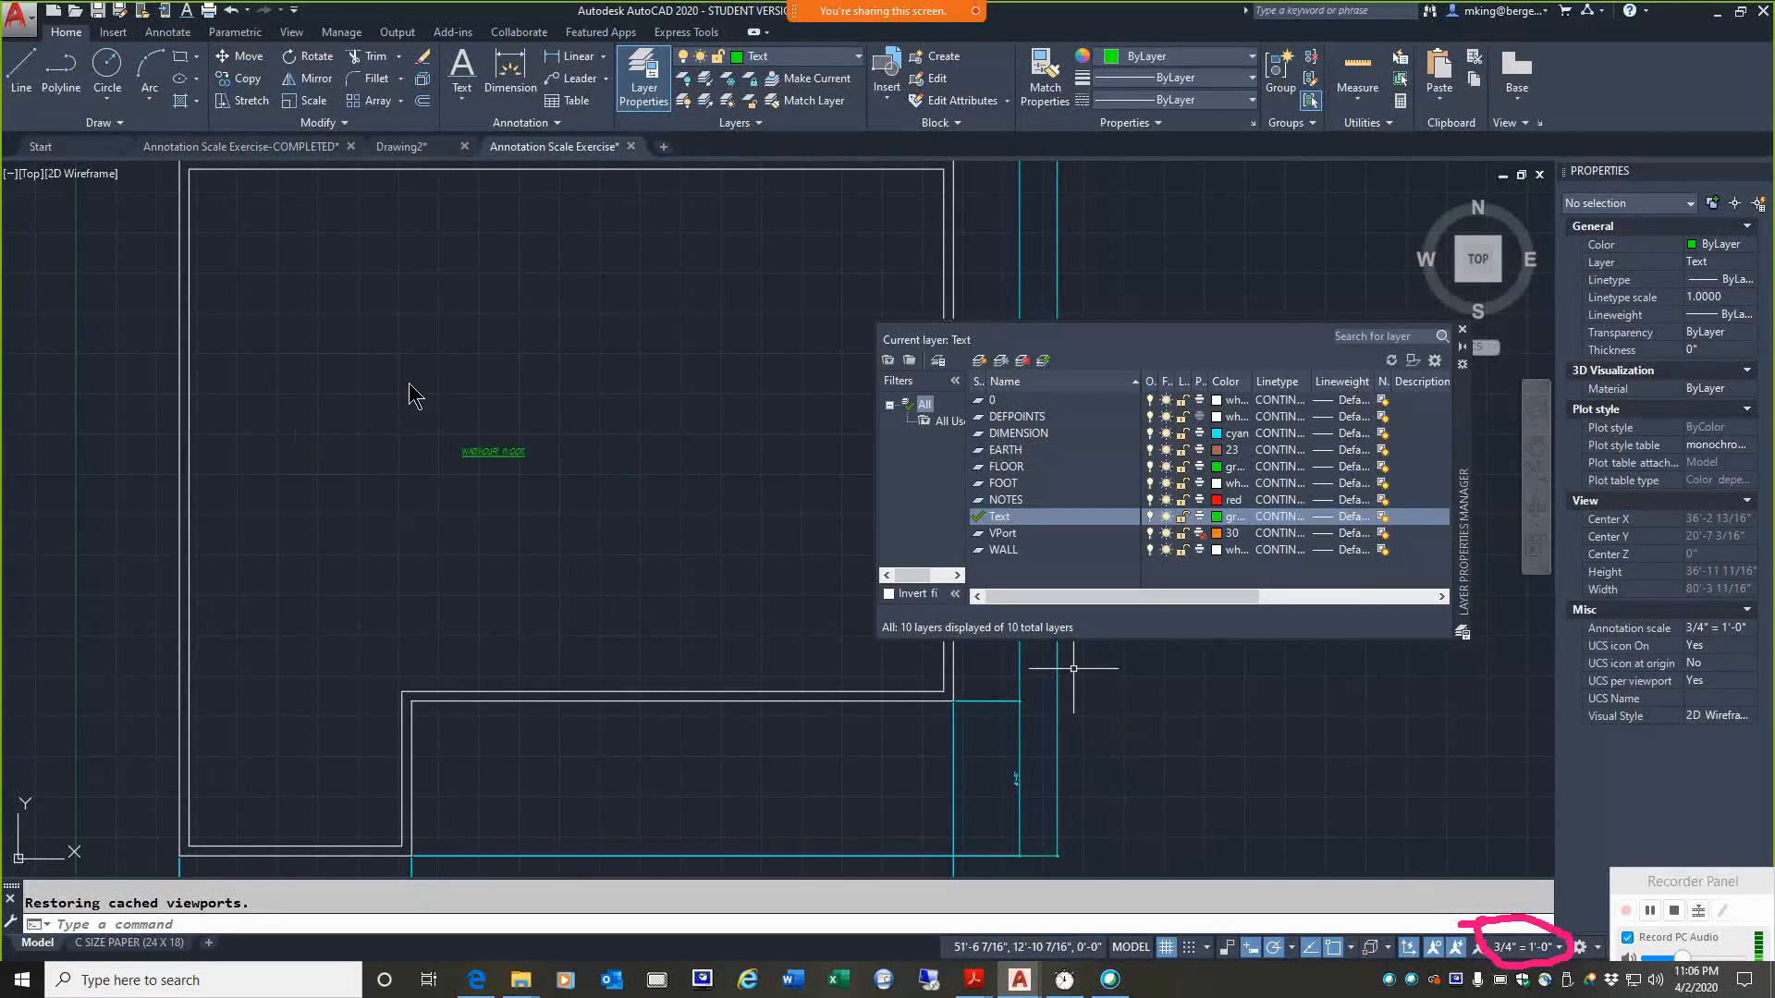
pyautogui.click(462, 67)
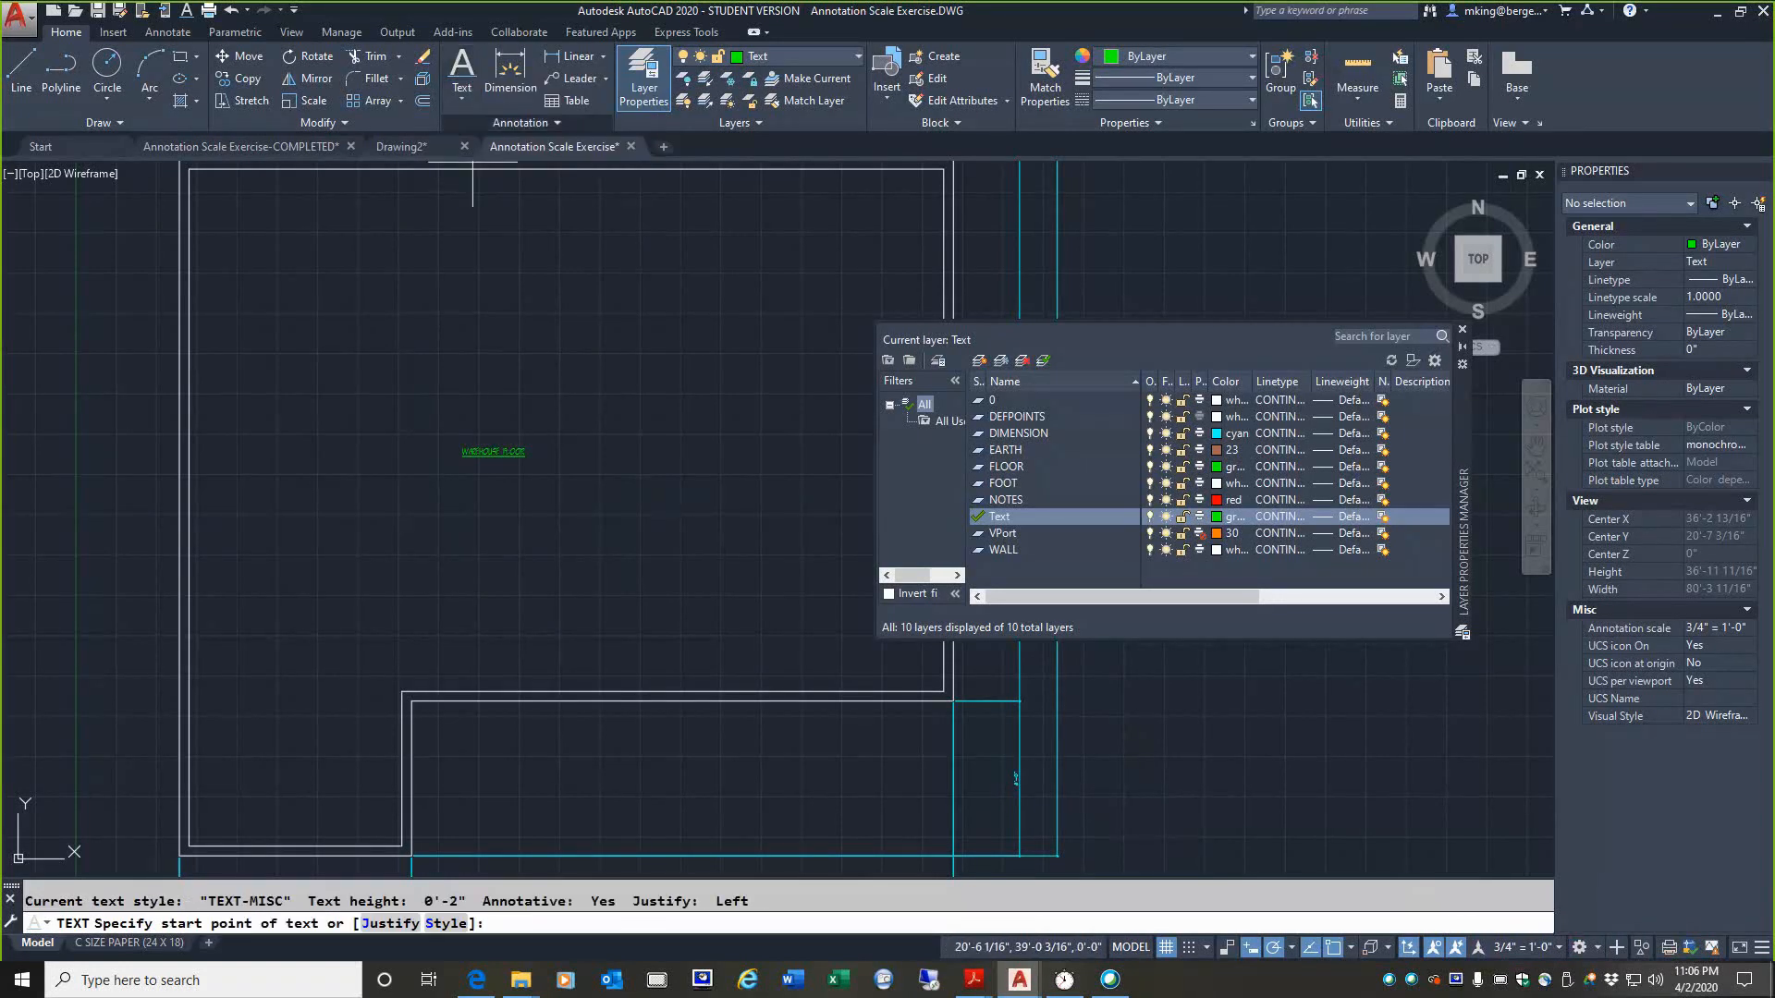
pyautogui.click(393, 346)
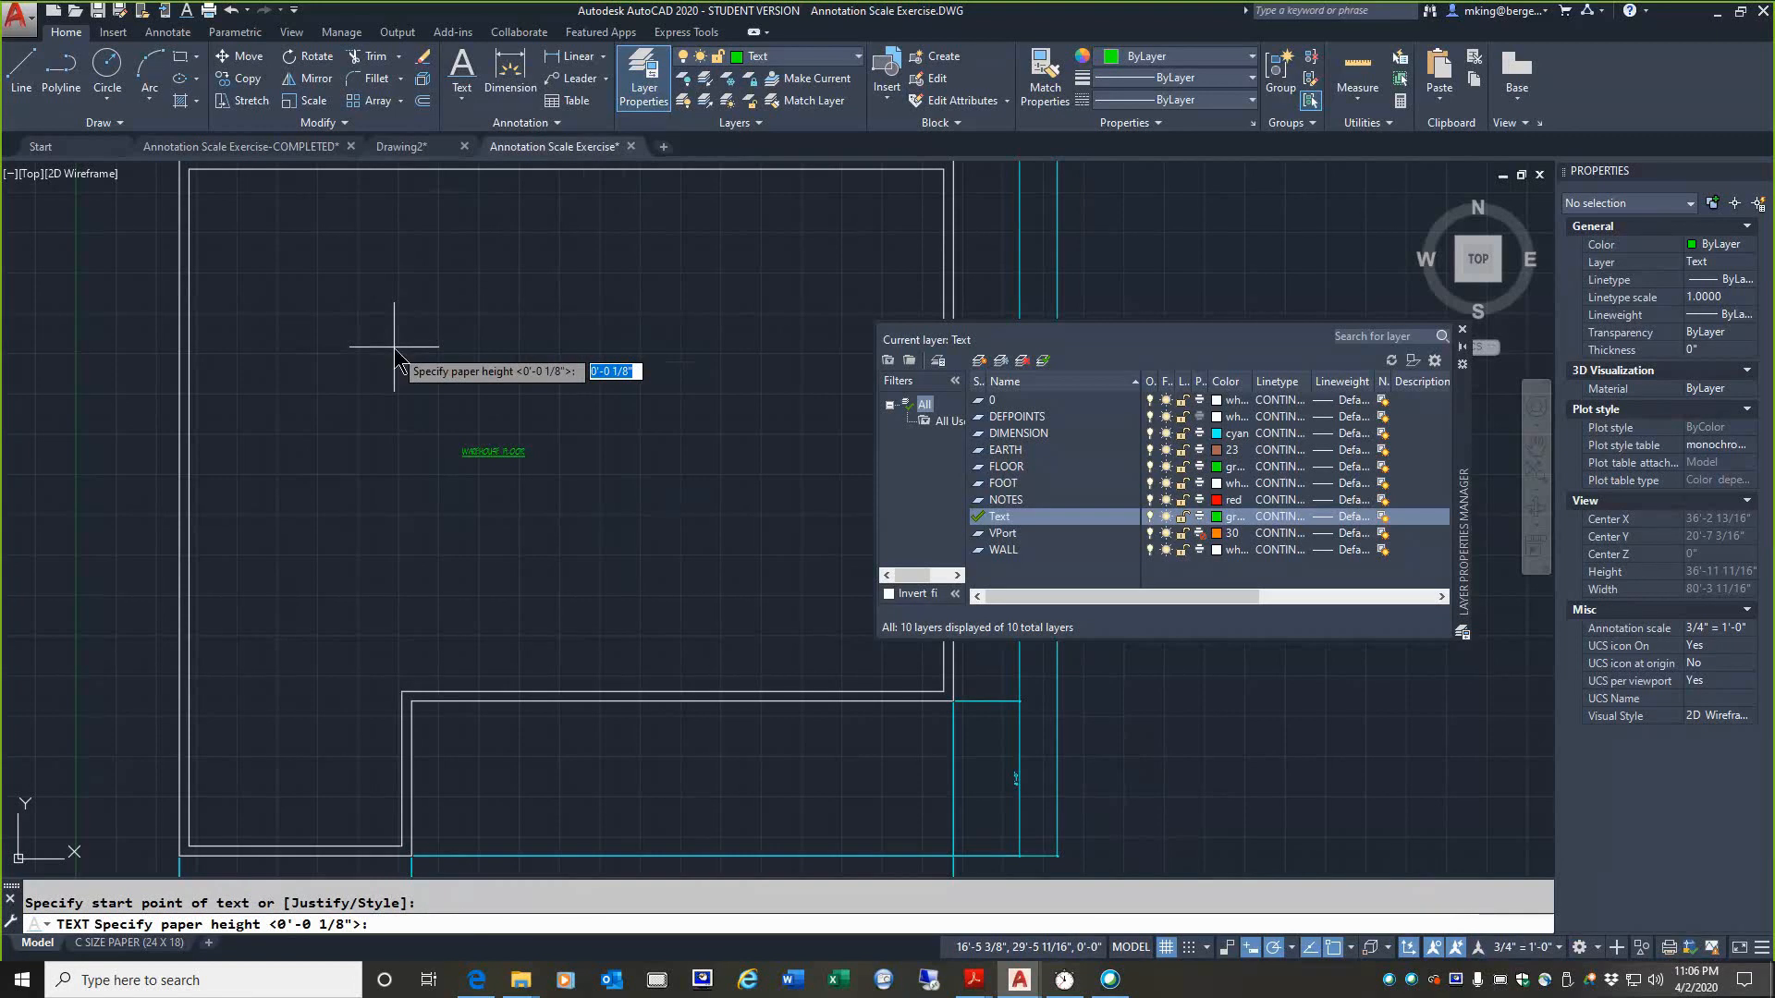
pyautogui.write('.25')
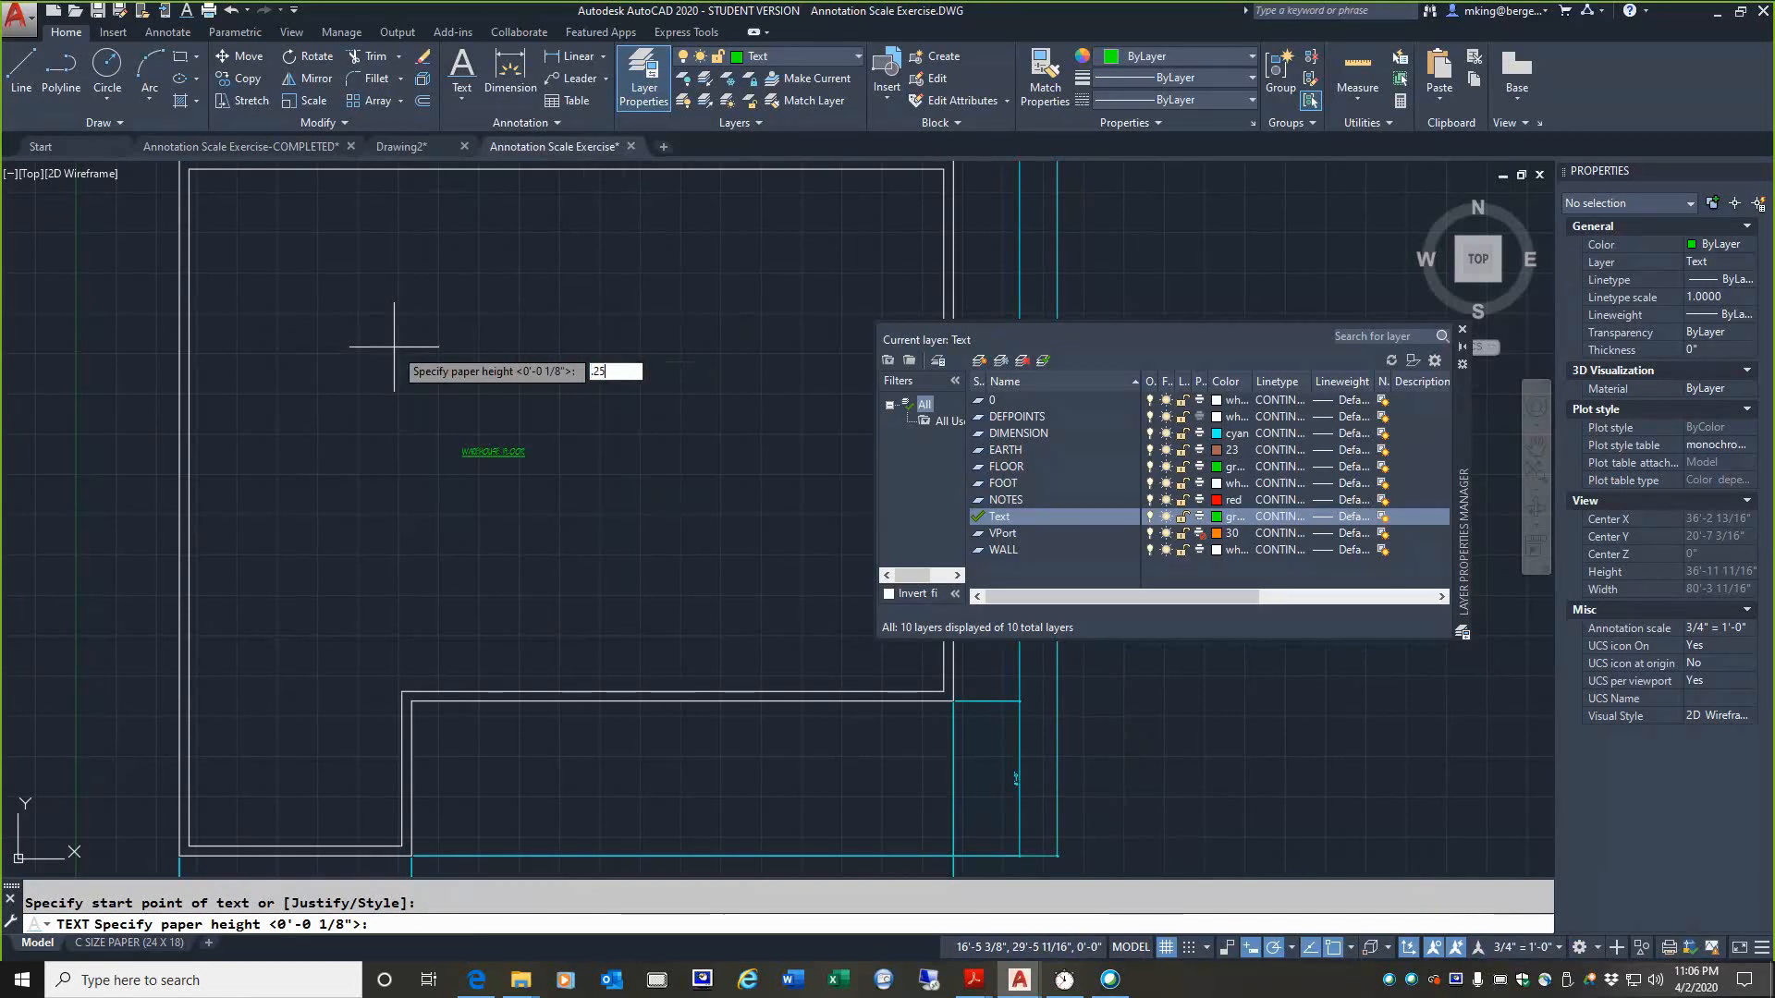
pyautogui.press('Return')
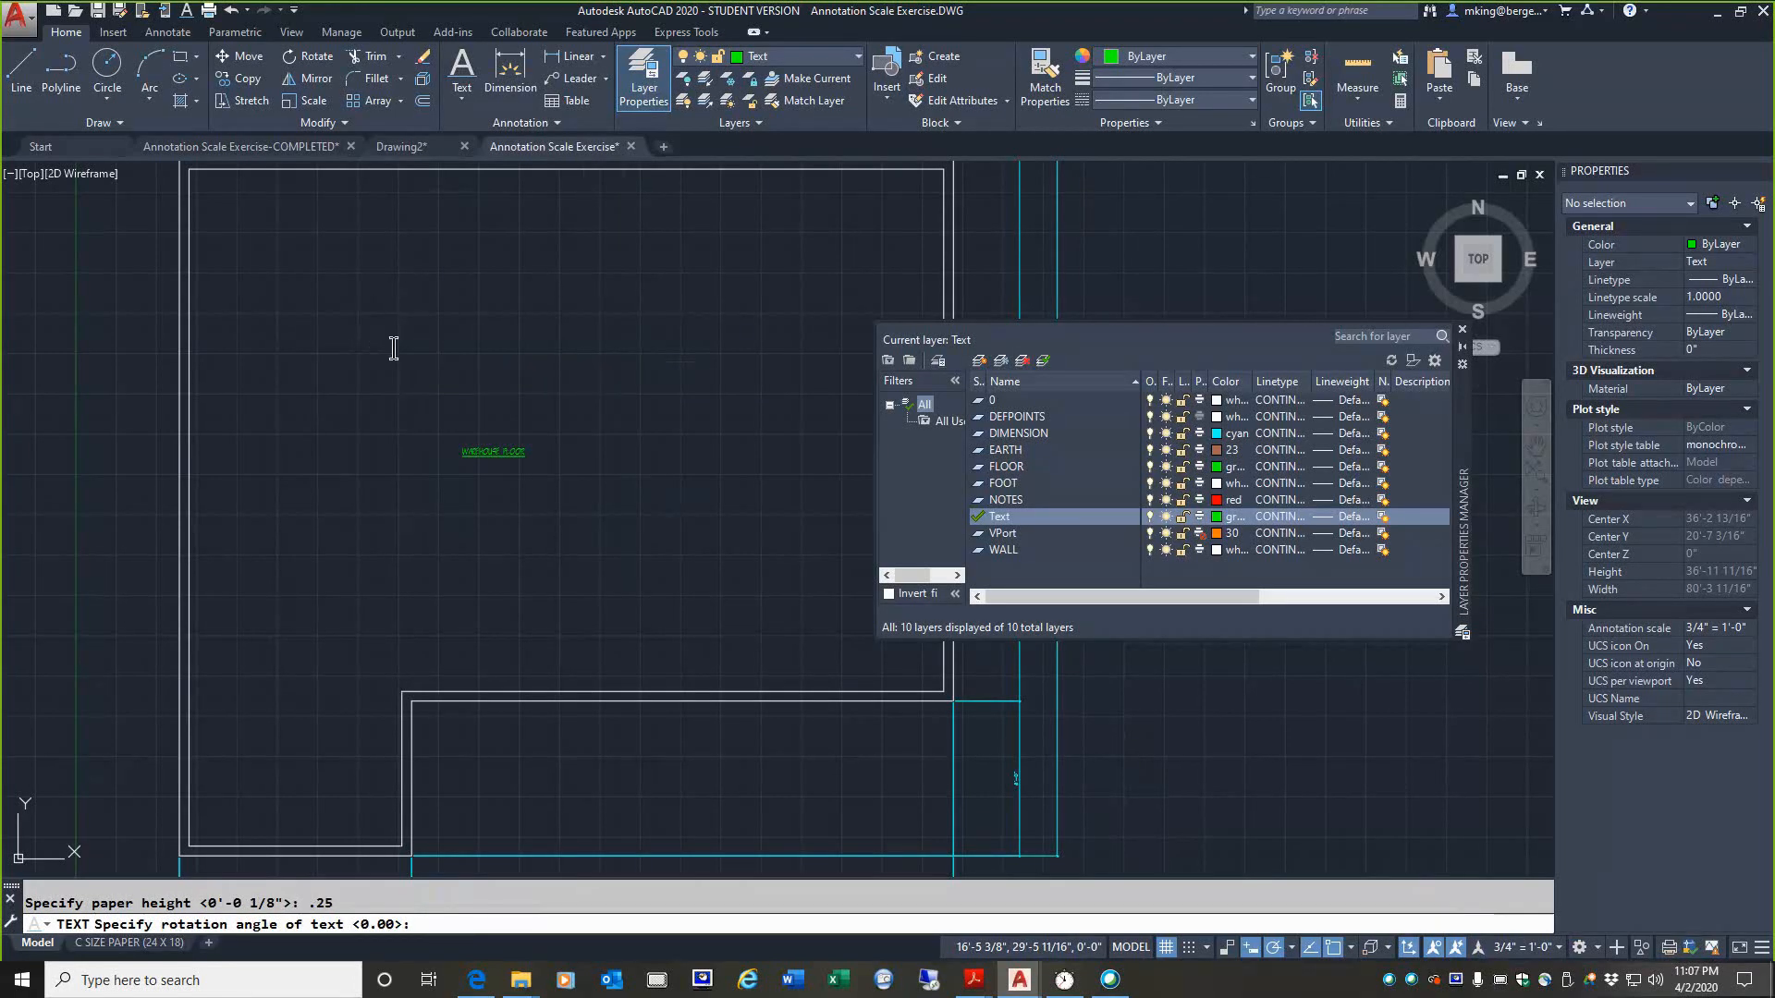
pyautogui.press('Return')
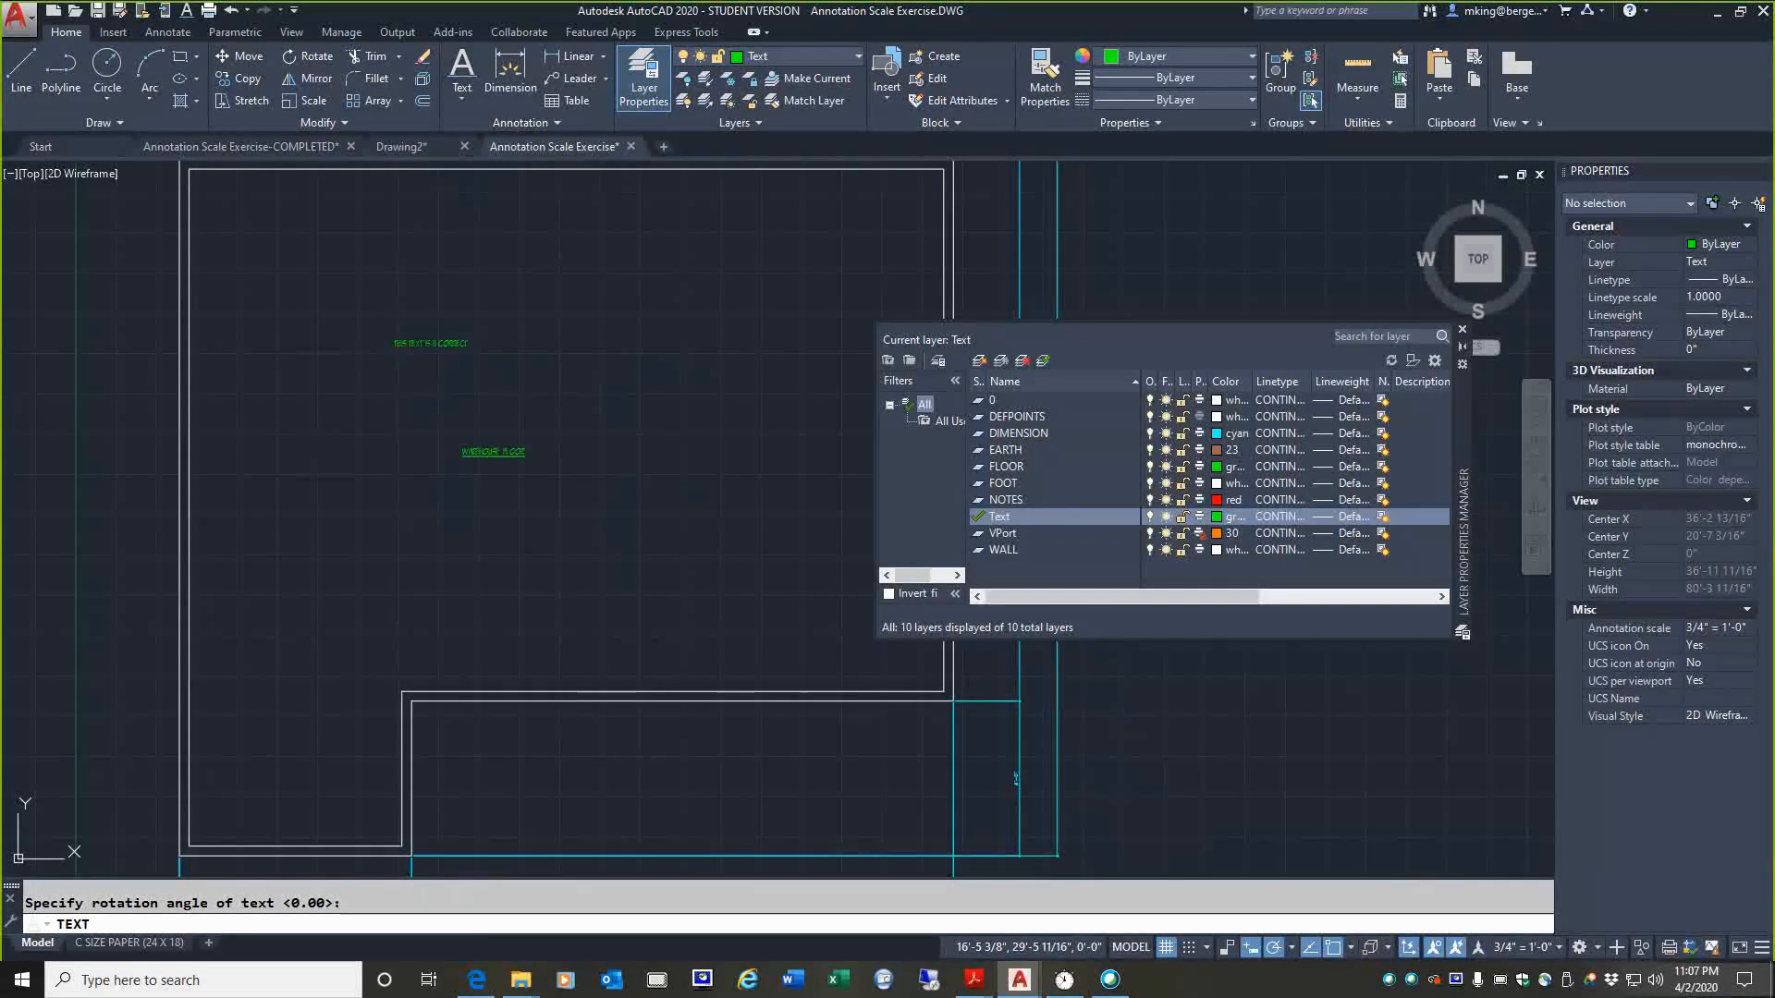
pyautogui.press('Escape')
# Step: Compare the new text in model space with the C SIZE PAPER (24 X 18) layout, and activate the floor plan viewport
pyautogui.scroll(5, 390, 307)
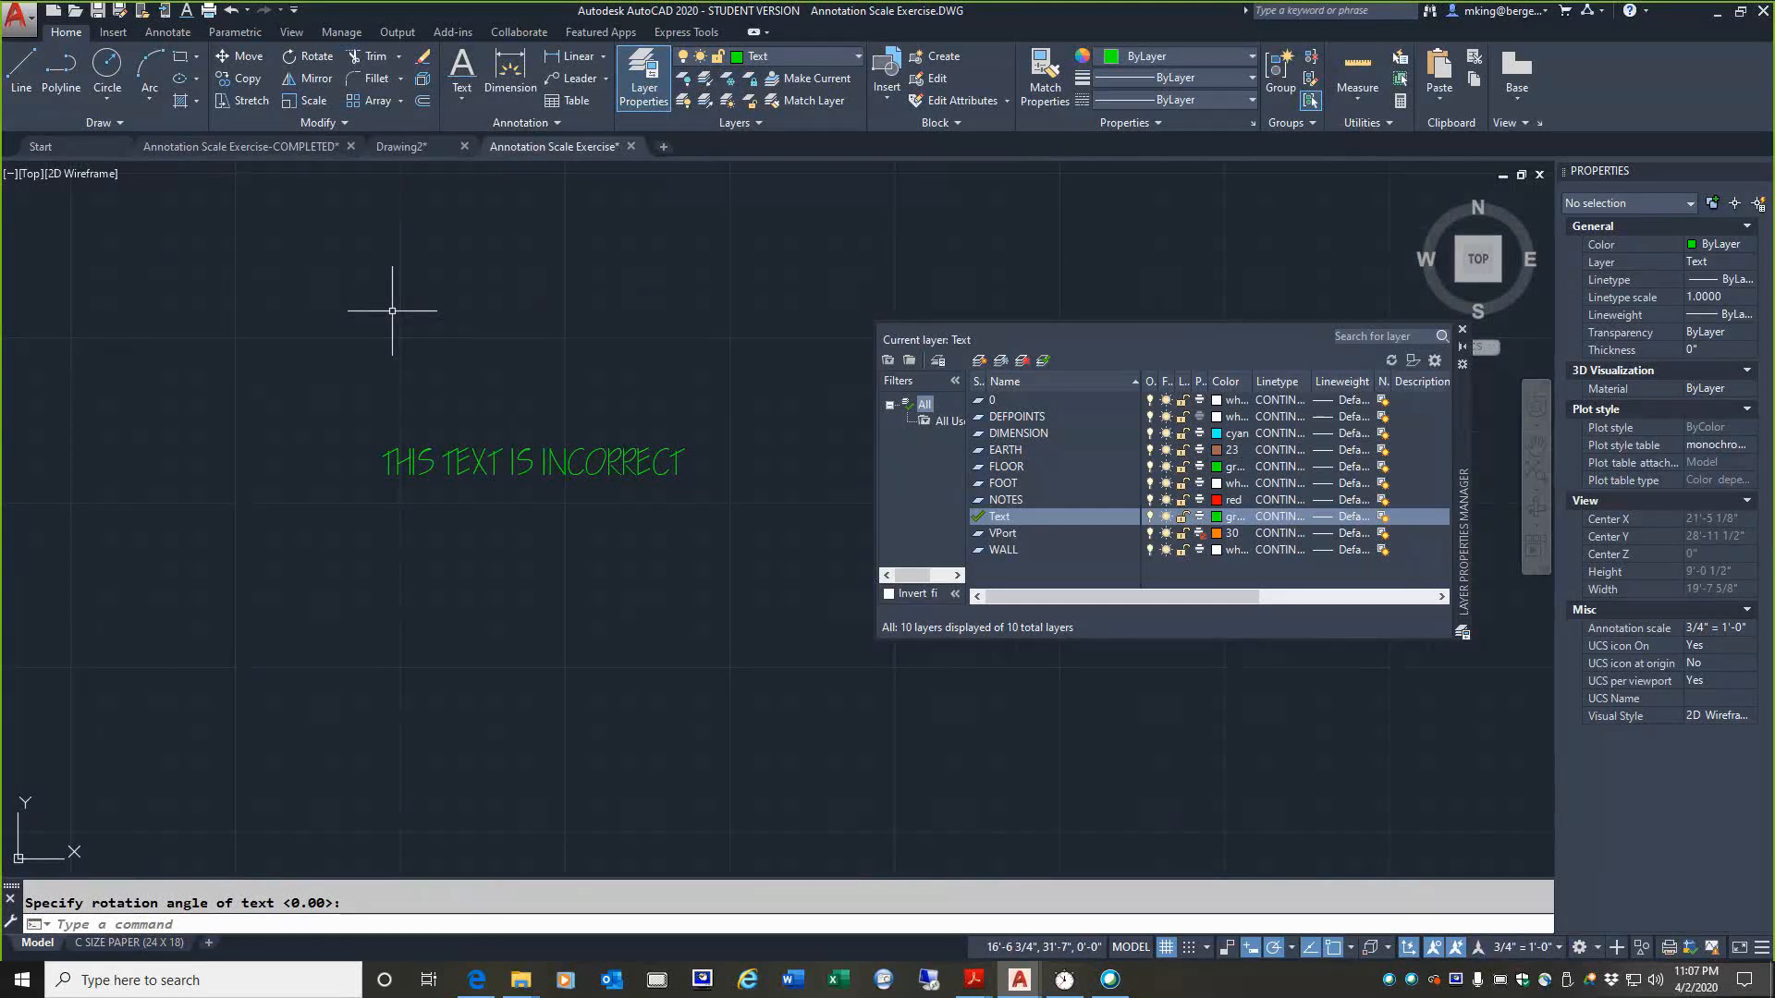
pyautogui.scroll(-4, 541, 338)
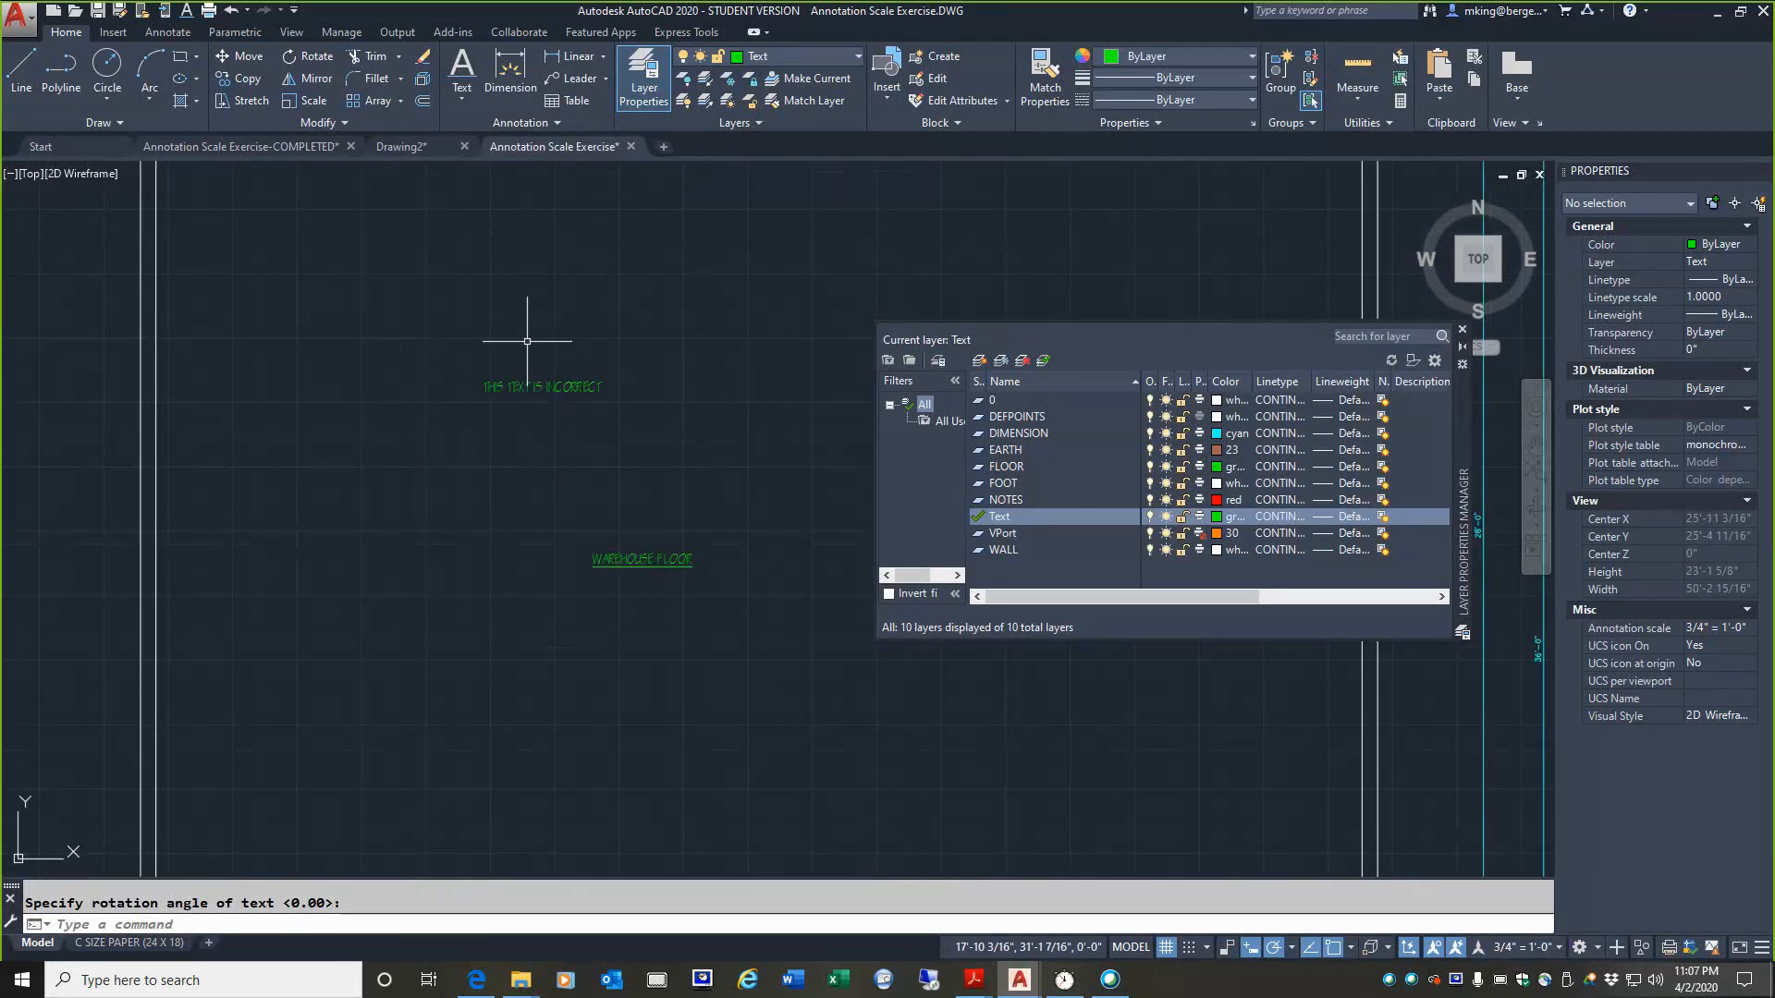
pyautogui.scroll(-6, 501, 446)
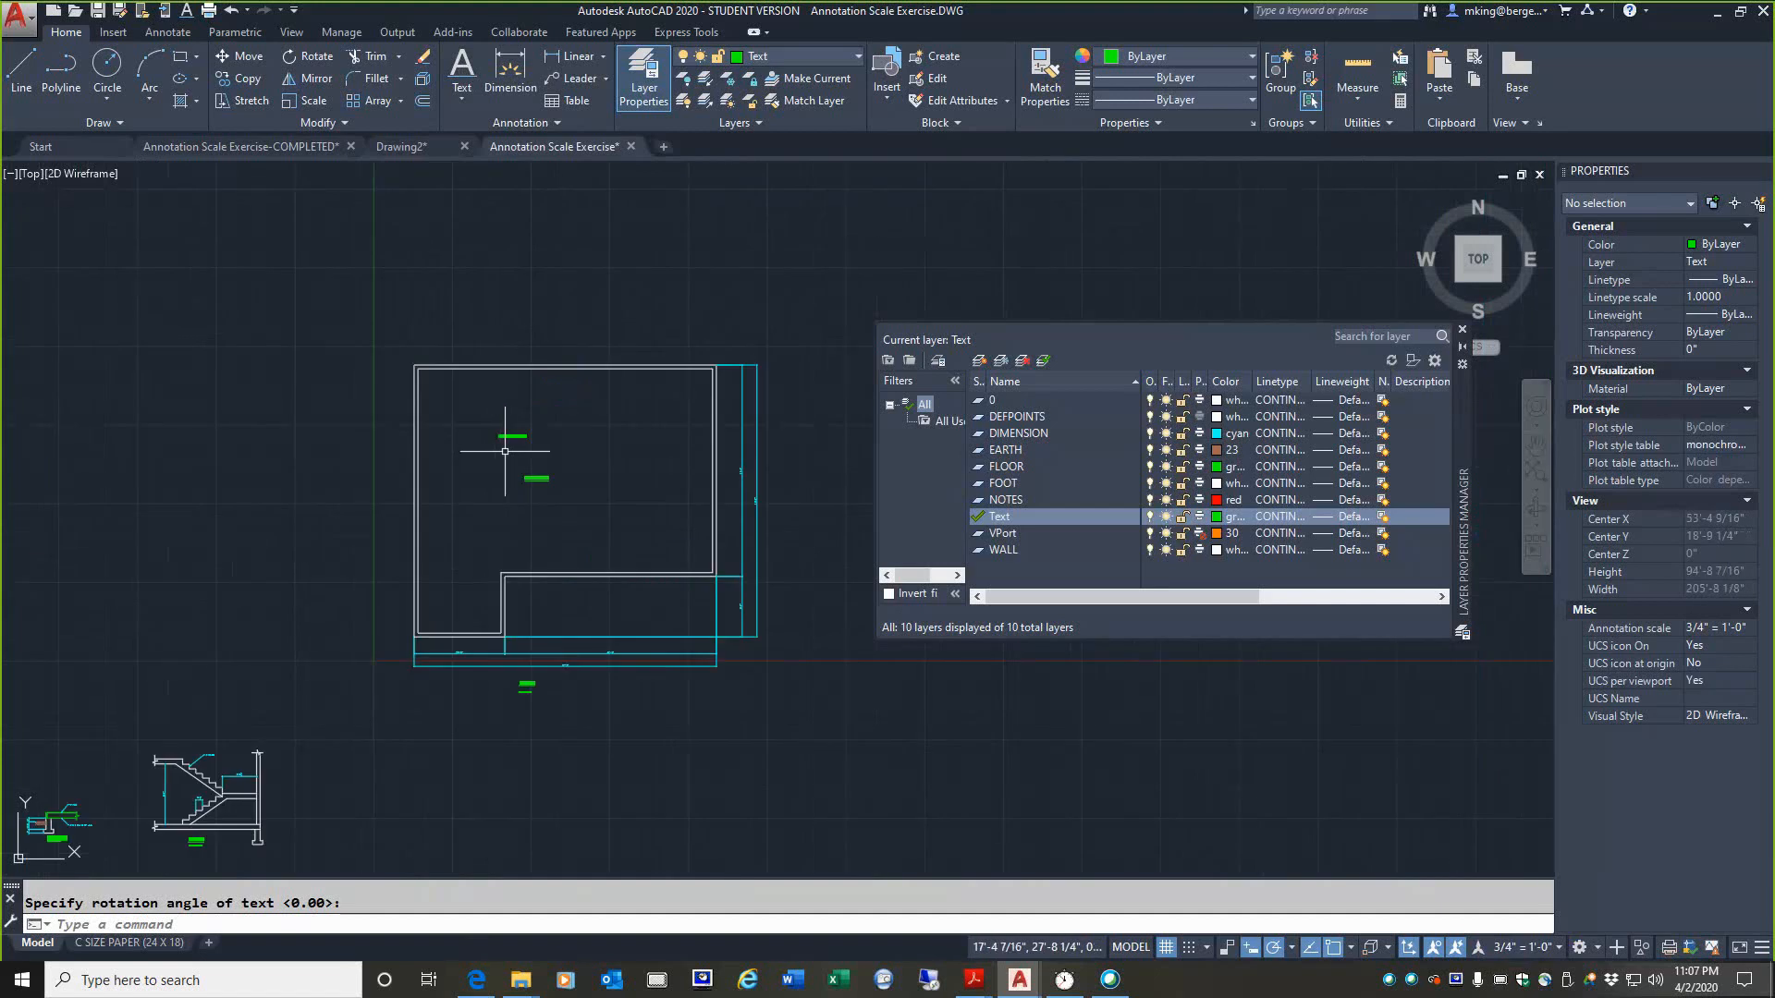
pyautogui.click(129, 943)
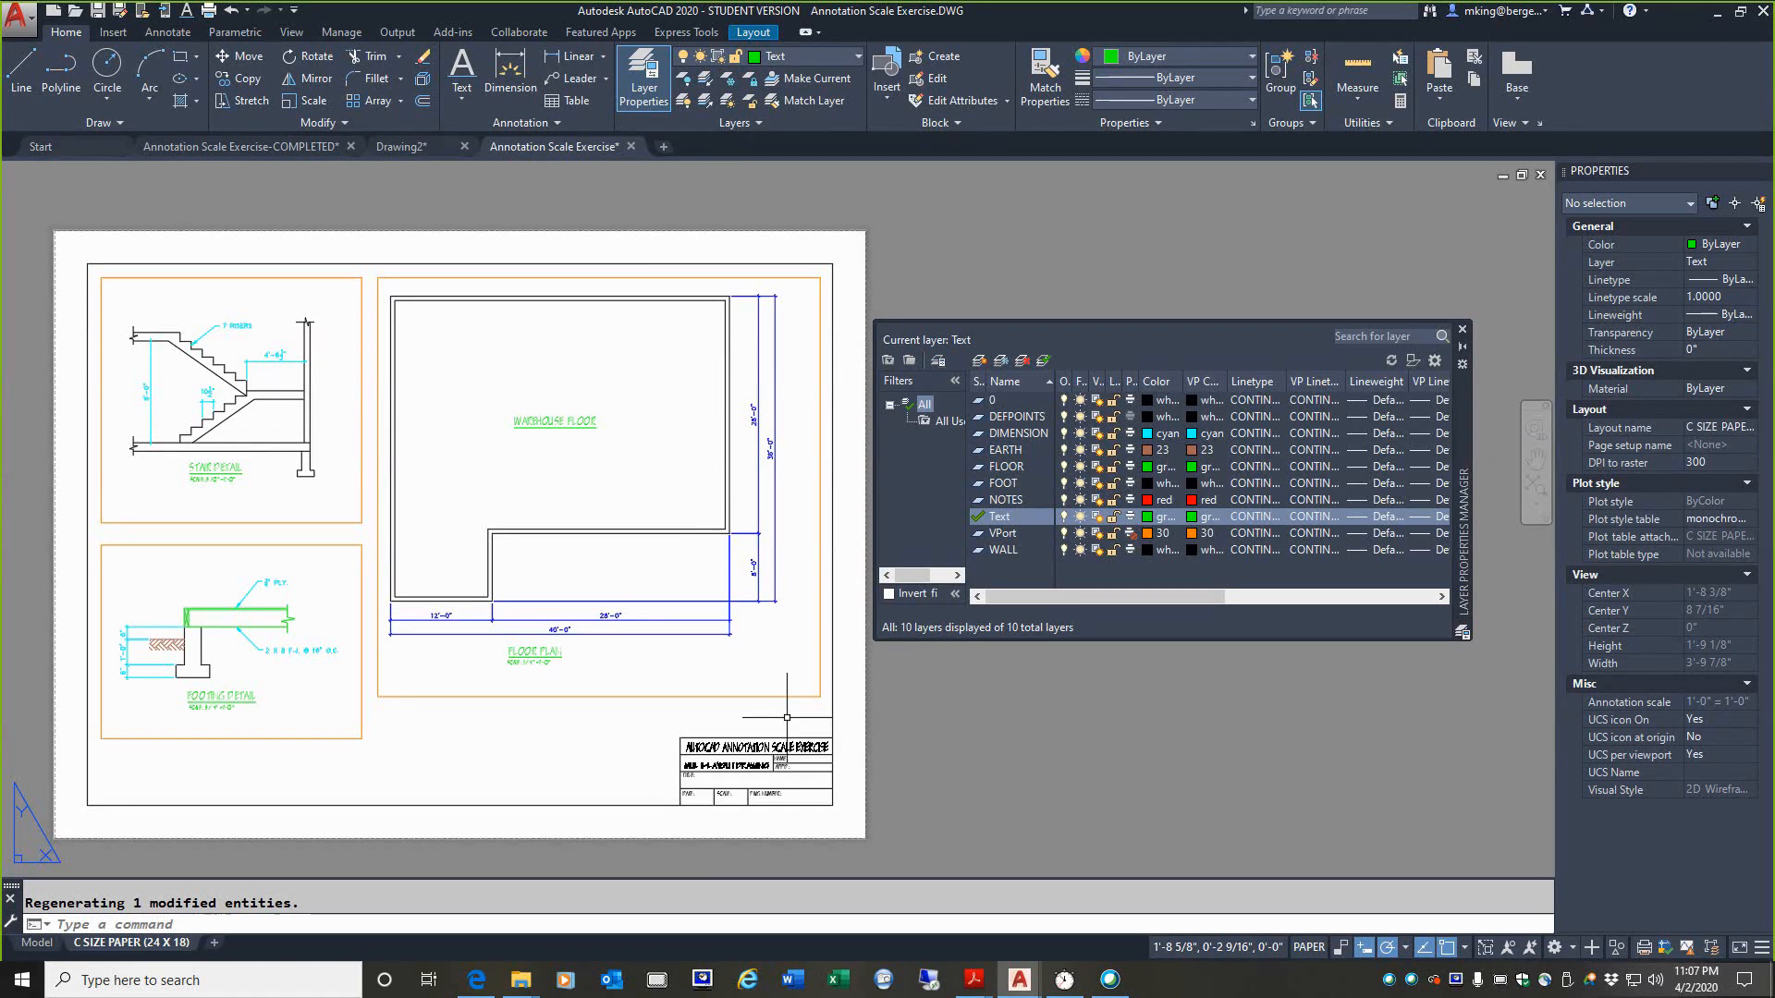
pyautogui.click(37, 942)
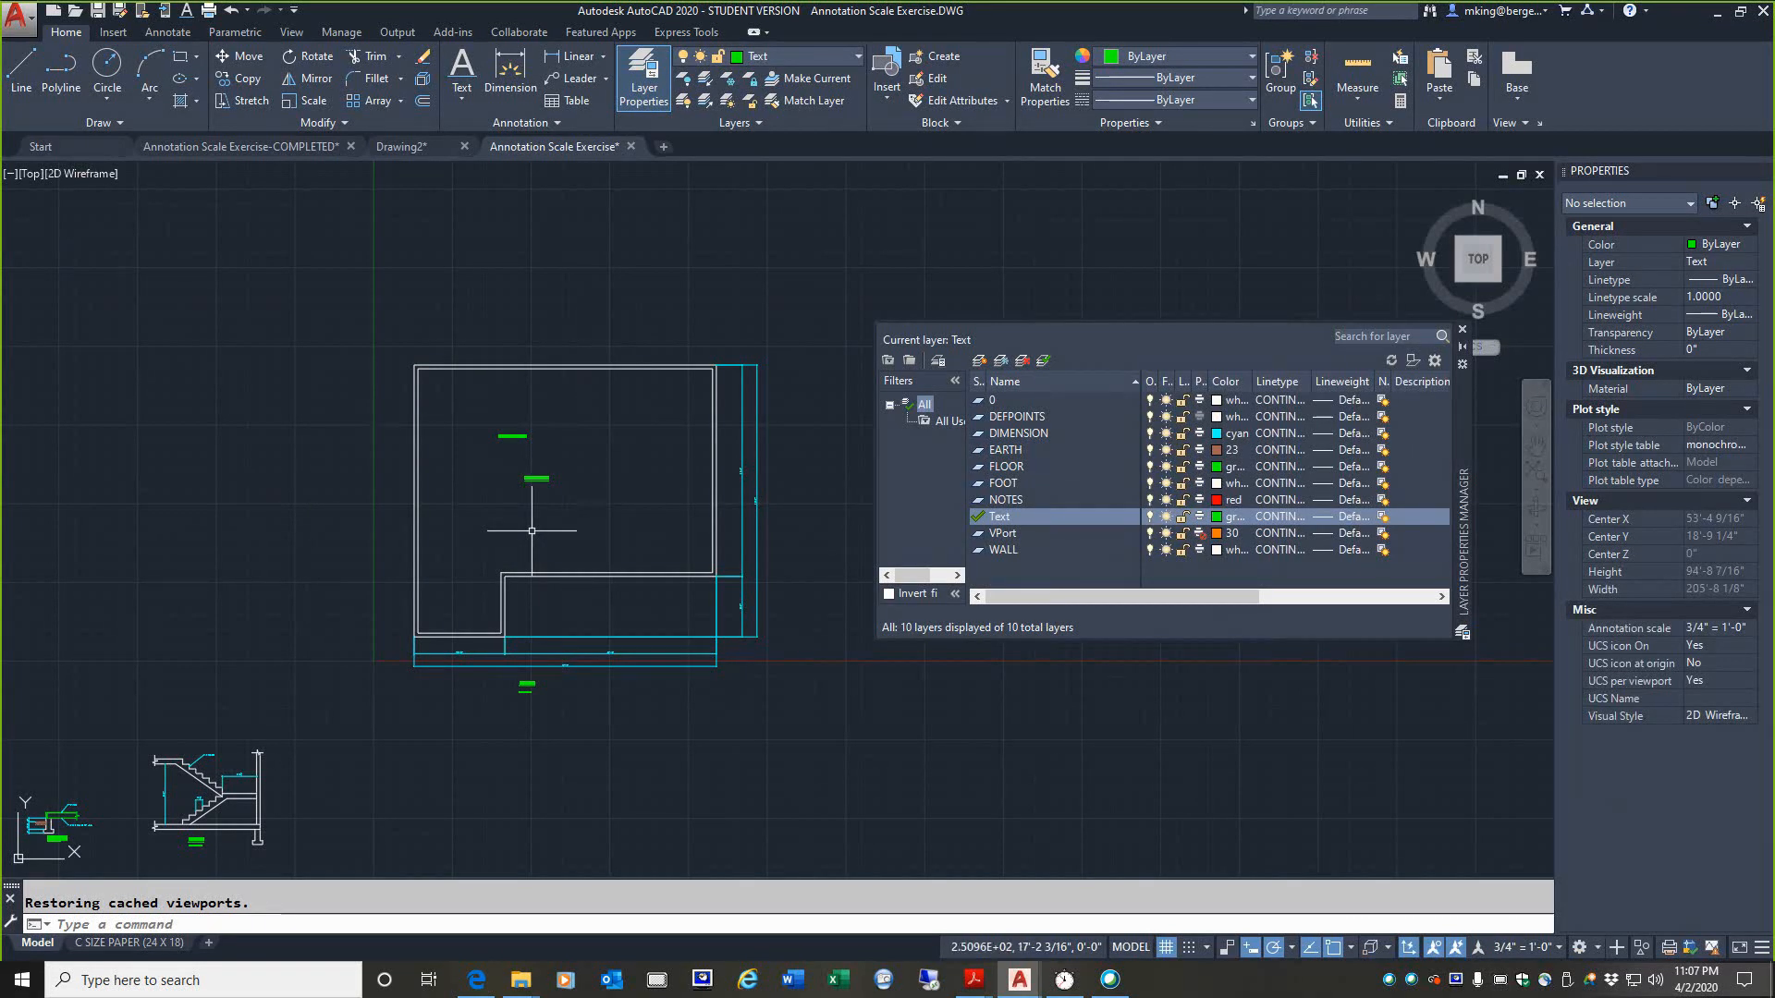
pyautogui.click(100, 945)
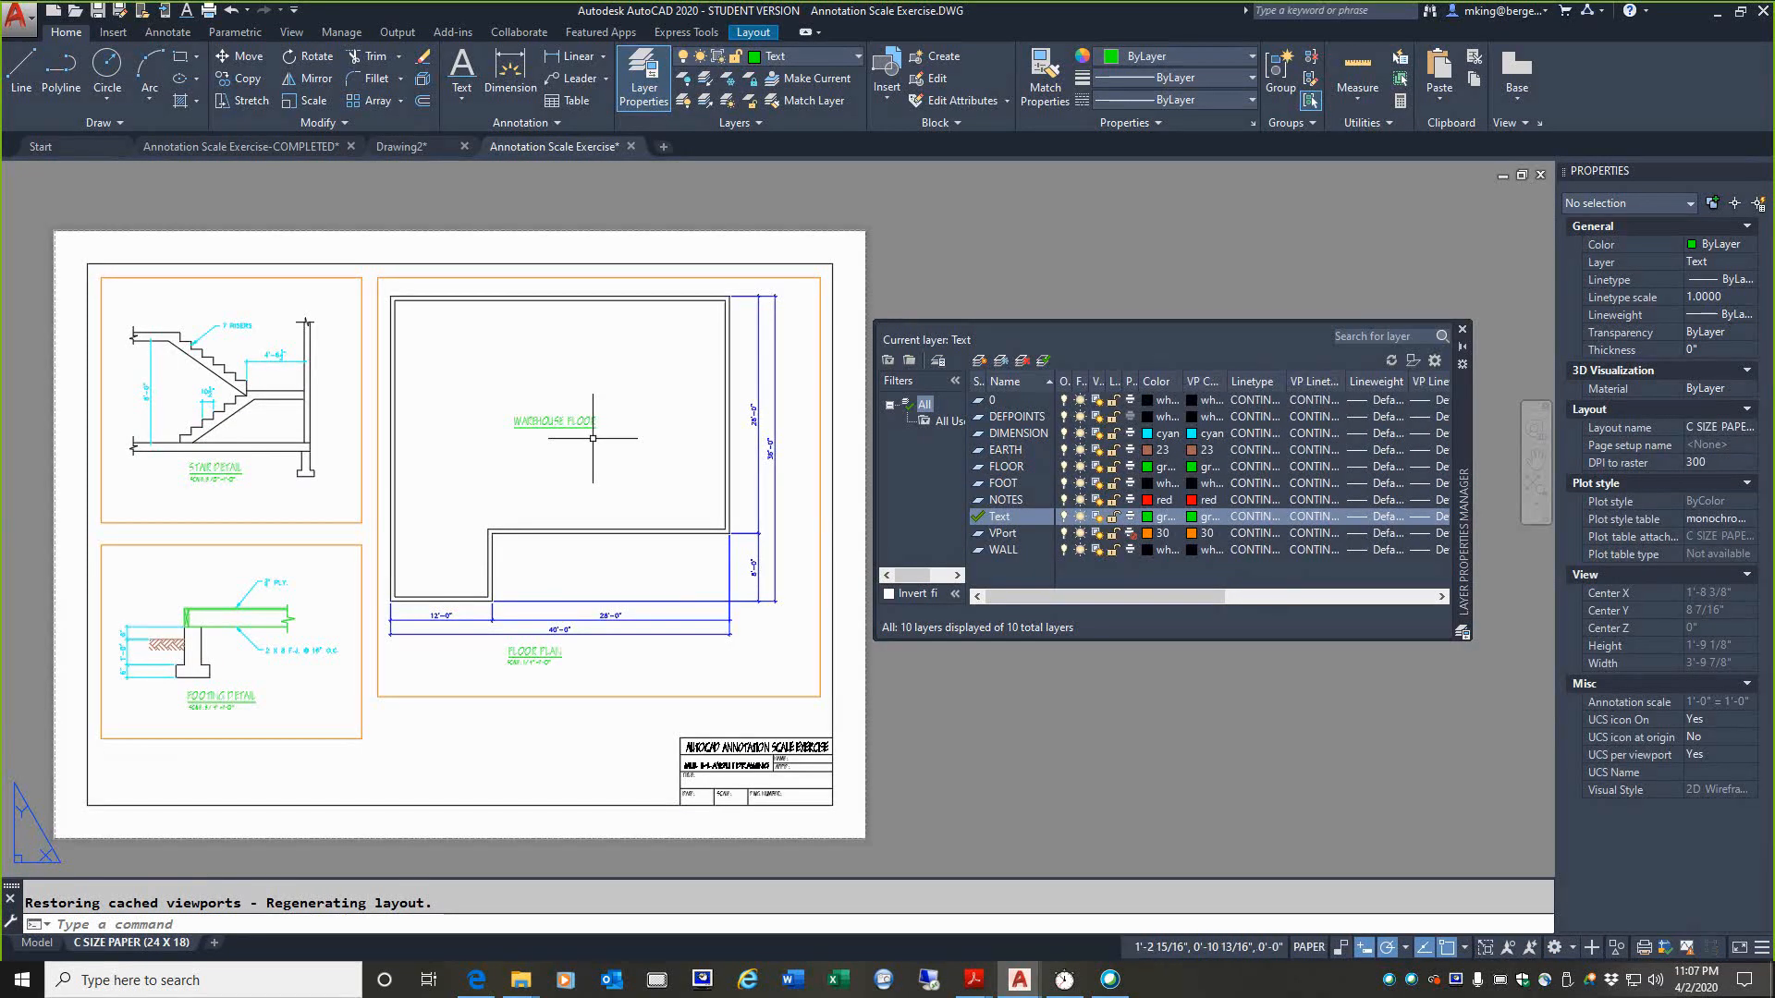
pyautogui.doubleClick(592, 438)
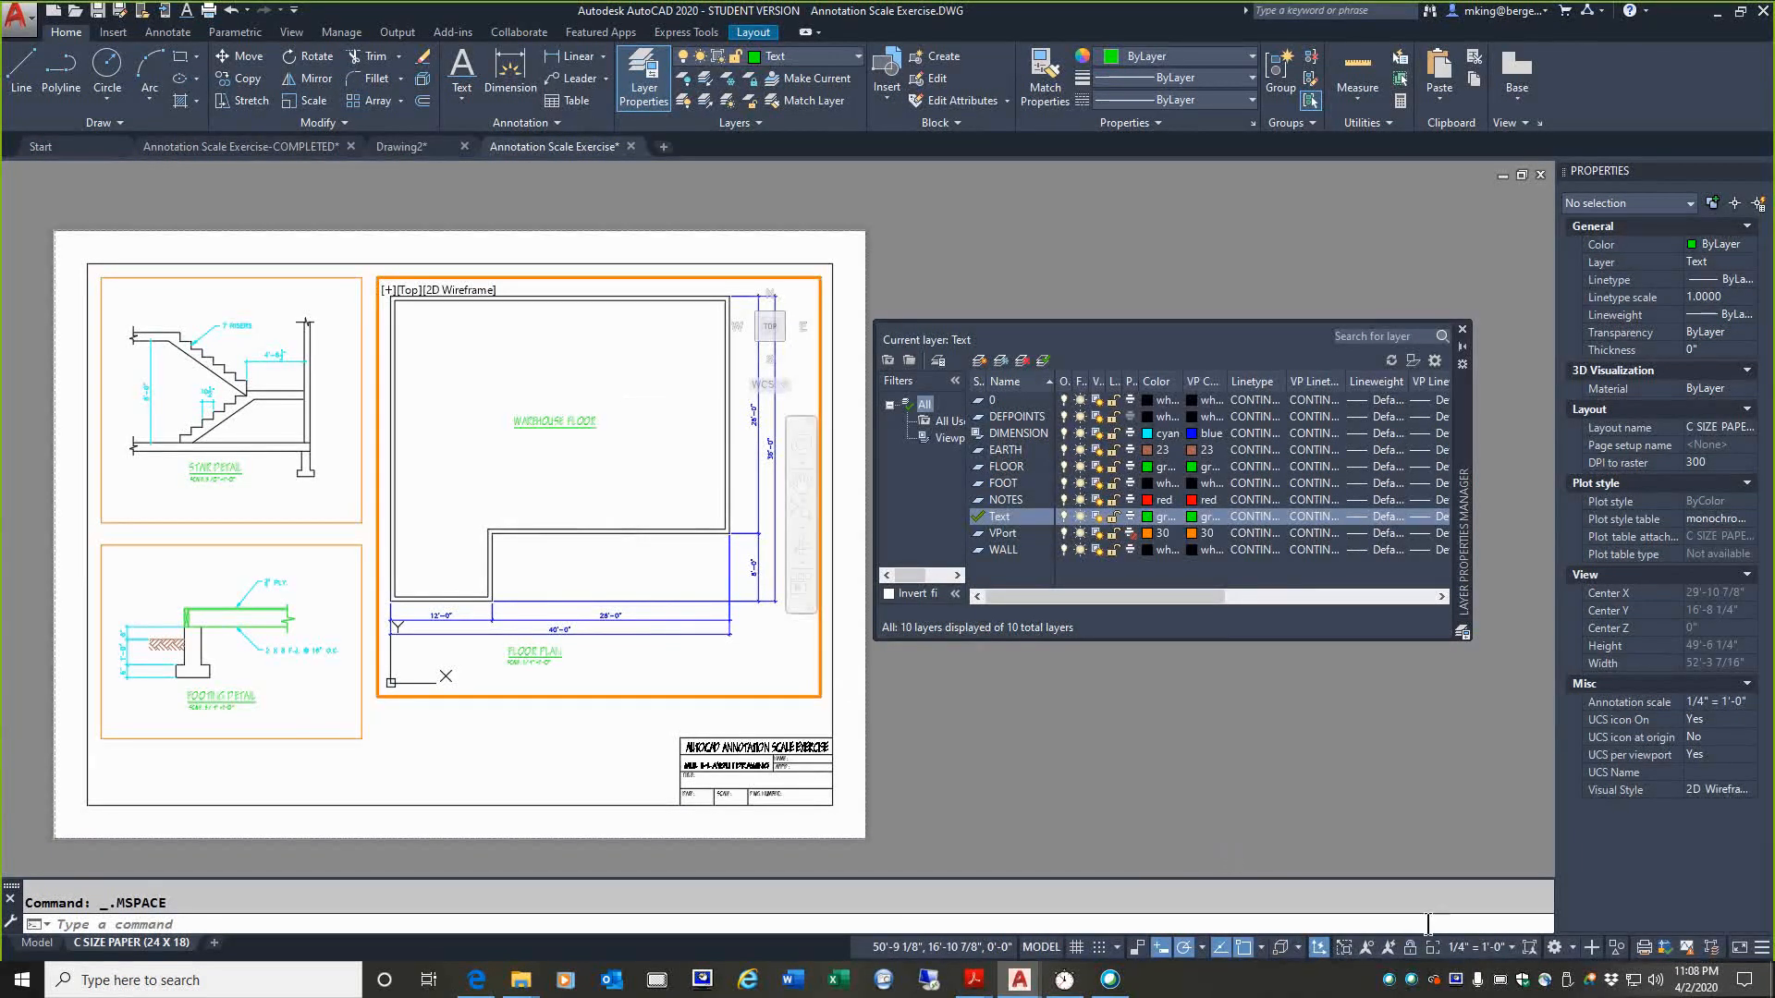
# Step: Try a 3/8" = 1'-0" scale for the floor plan viewport and check the layout against model space
pyautogui.click(1513, 950)
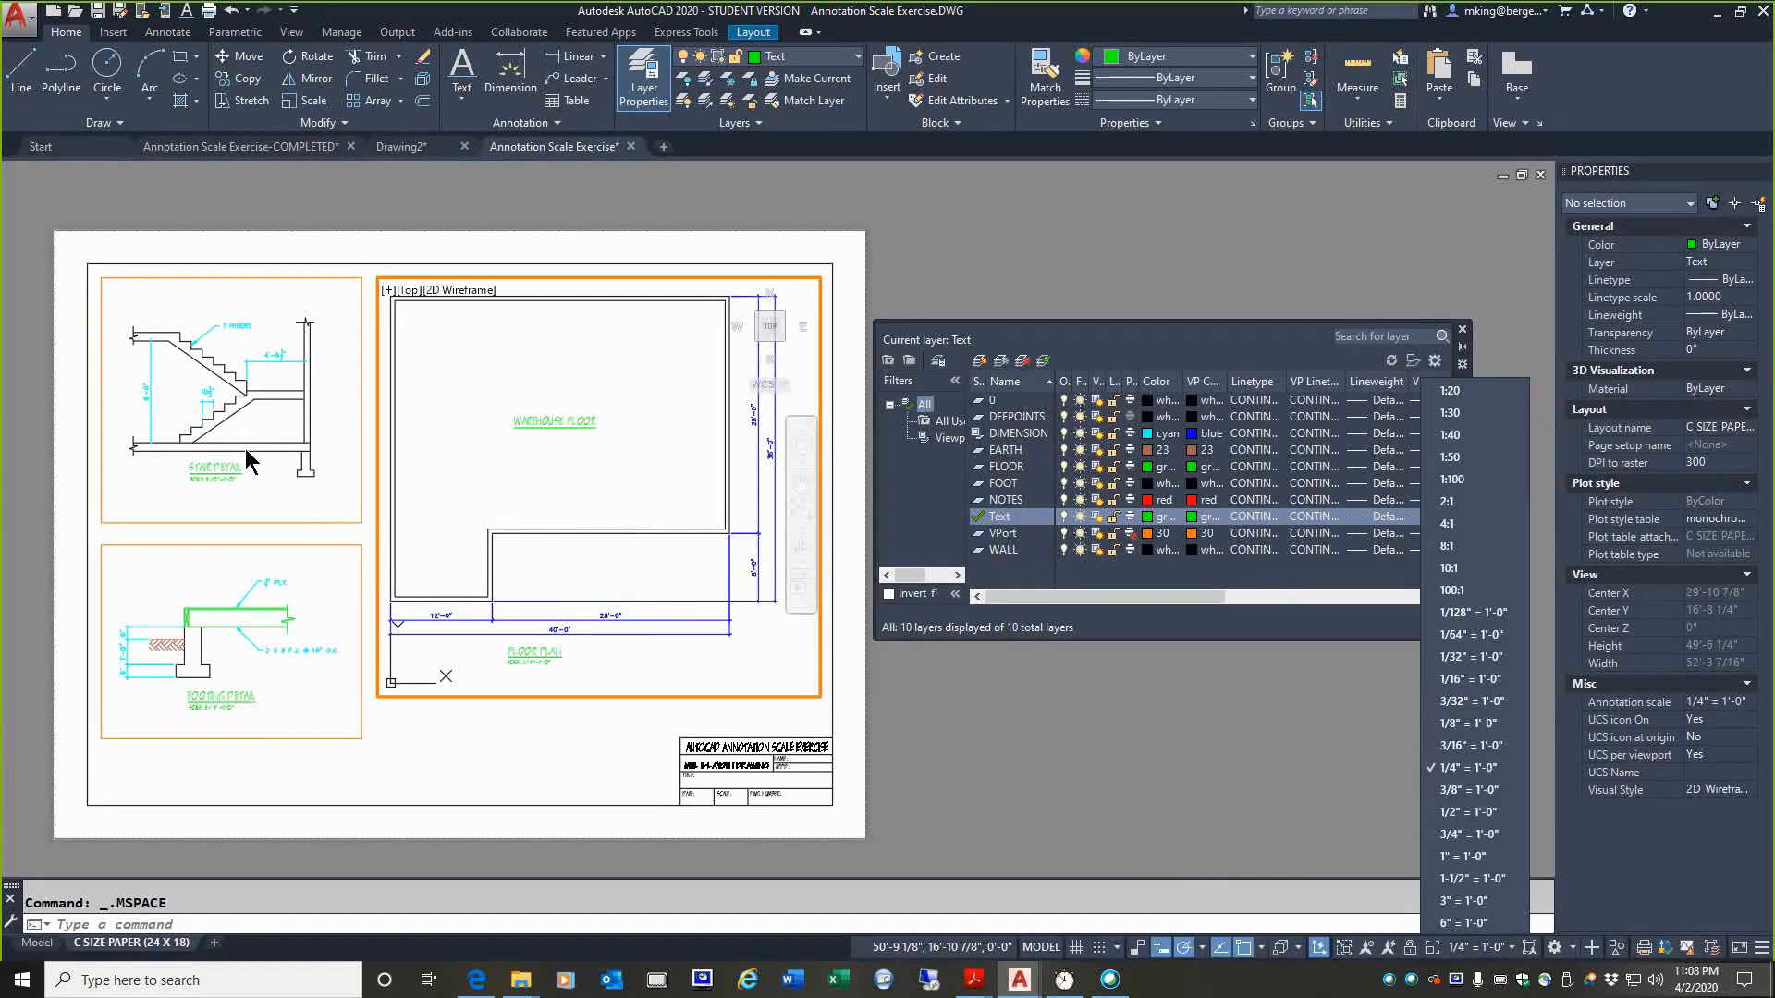
pyautogui.click(1460, 793)
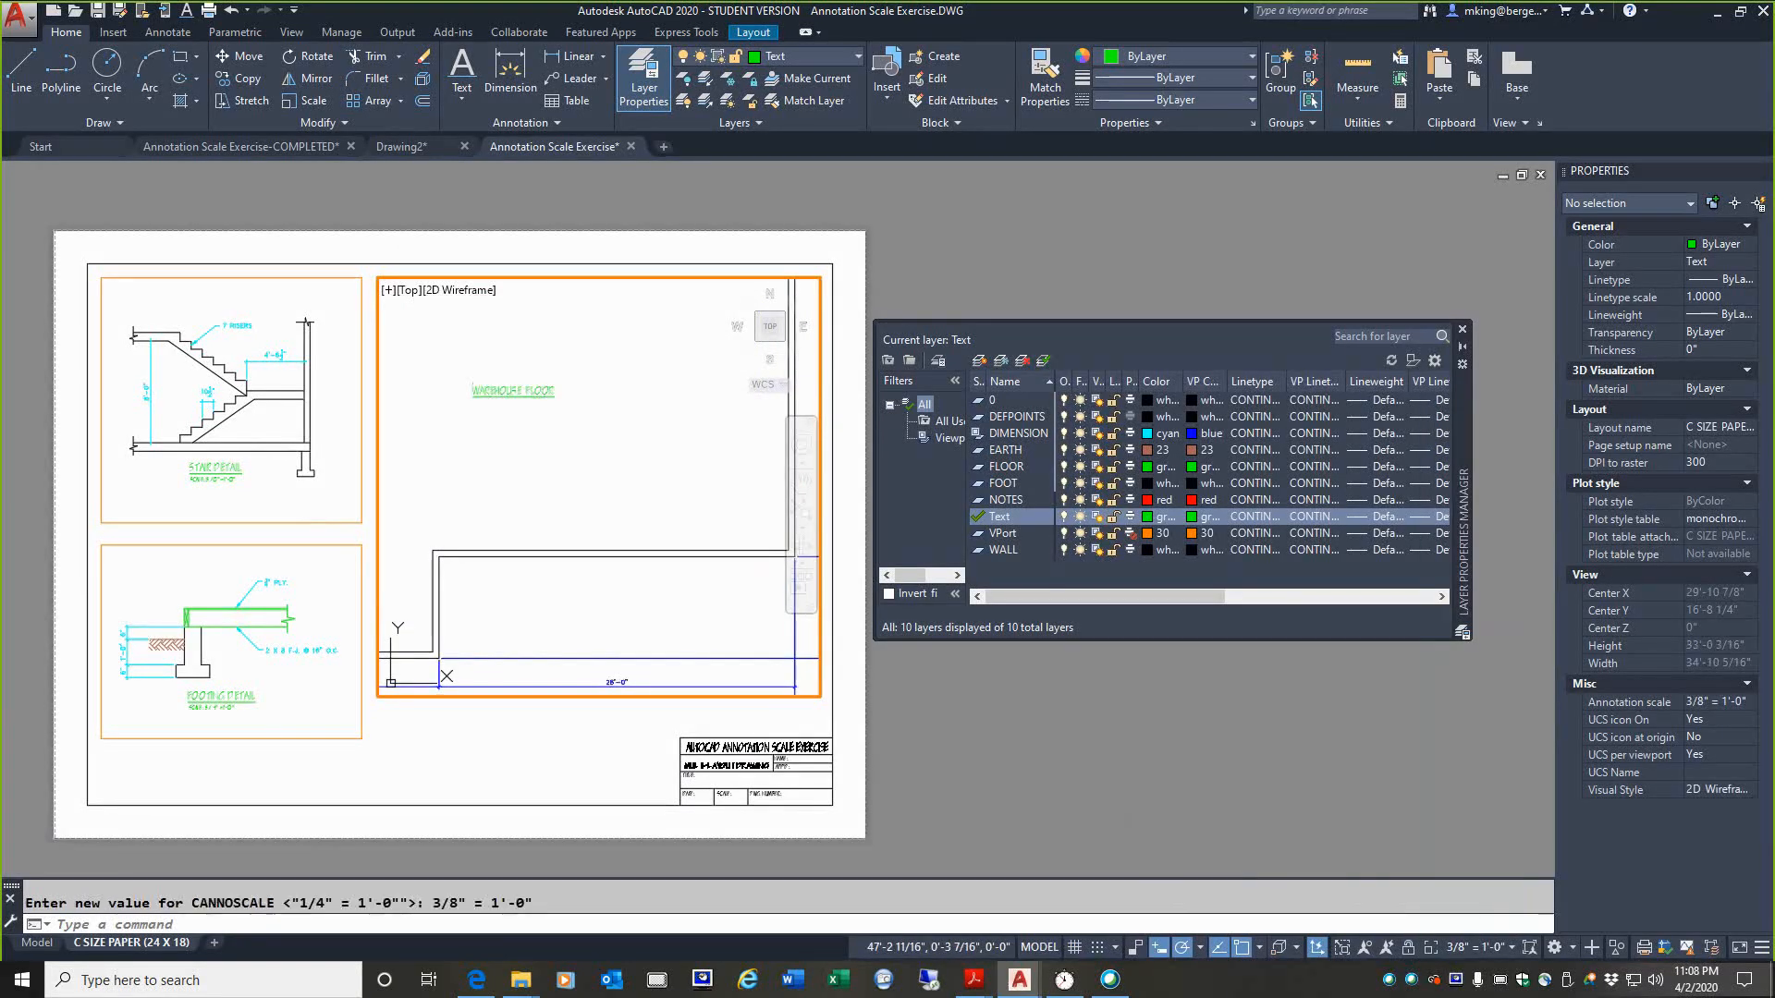
pyautogui.moveTo(452, 440)
pyautogui.mouseDown(button='middle')
pyautogui.moveTo(472, 480)
pyautogui.moveTo(578, 566)
pyautogui.moveTo(526, 480)
pyautogui.mouseUp(button='middle')
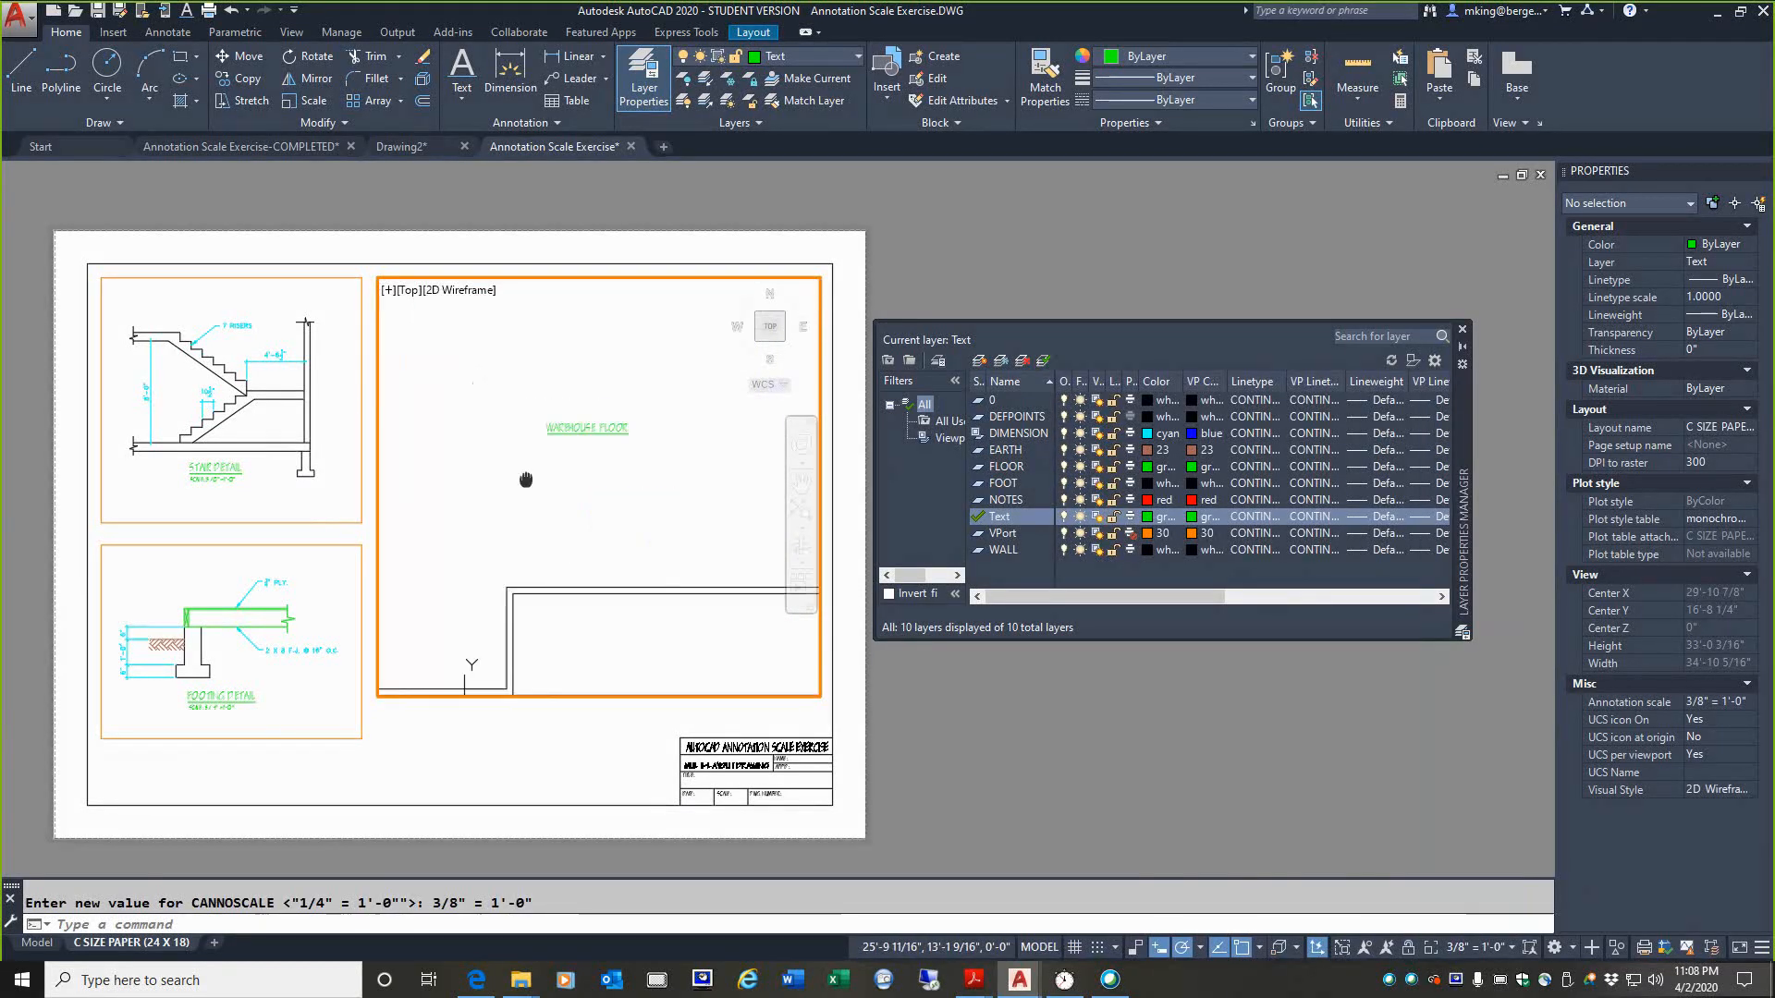
pyautogui.click(51, 943)
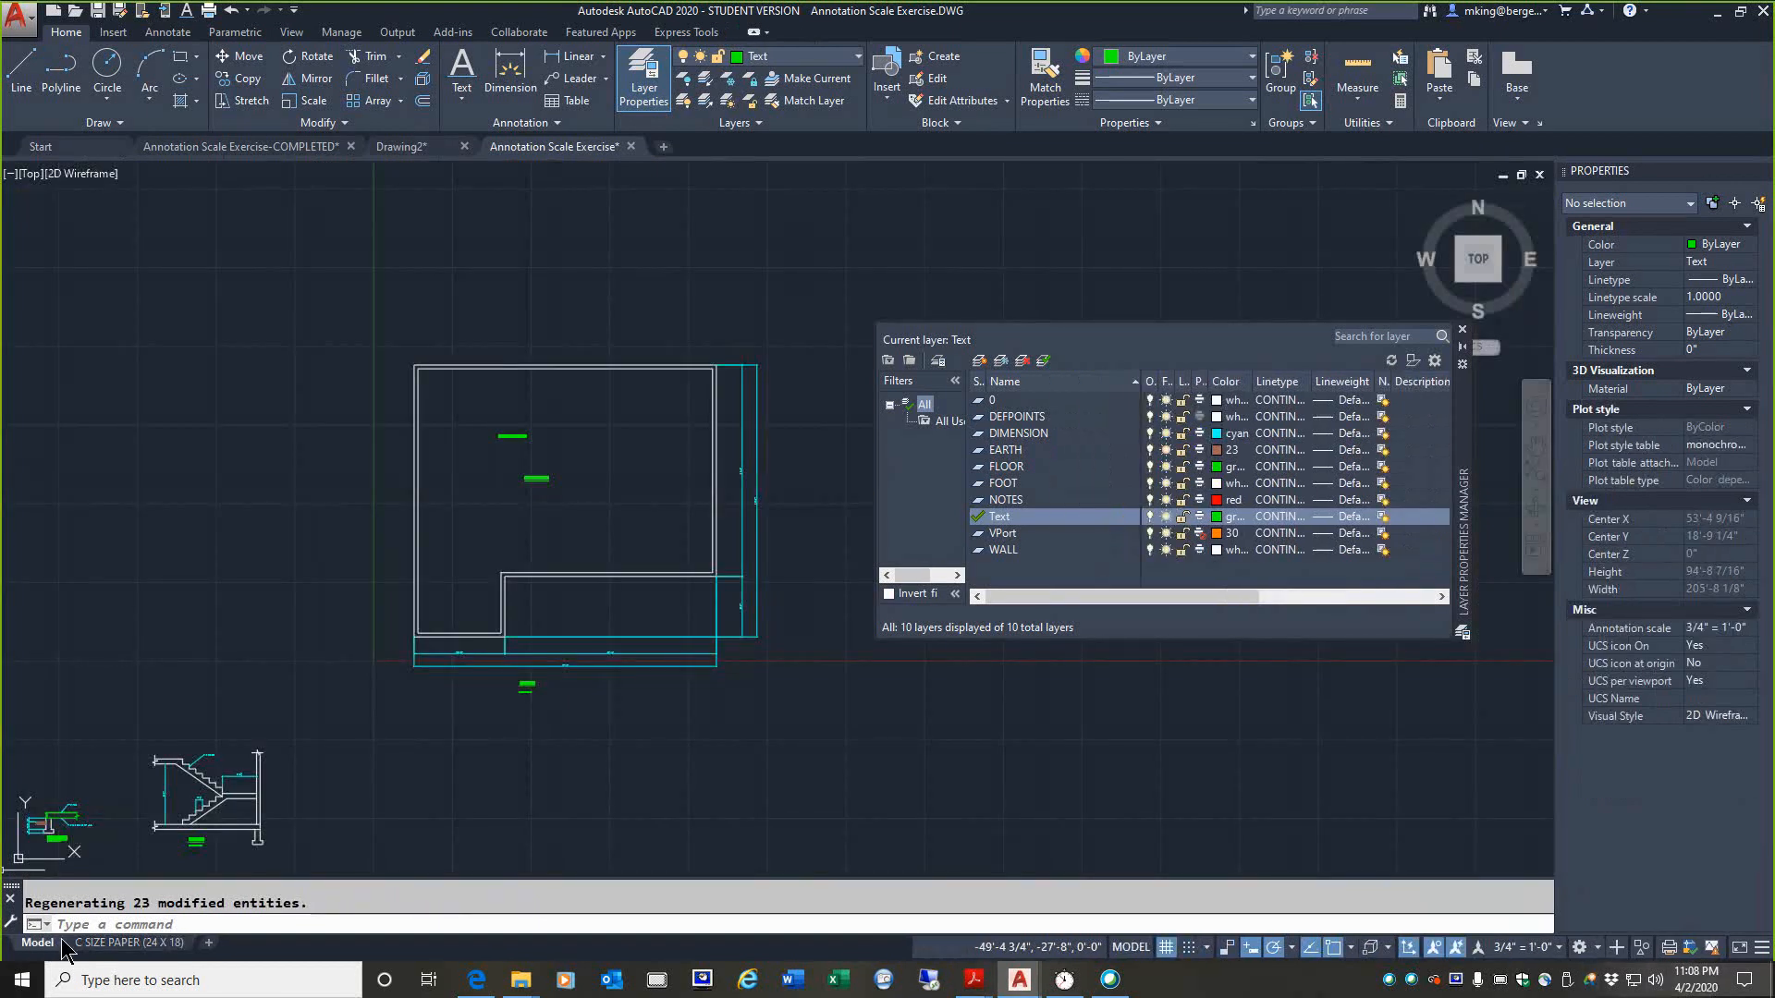
pyautogui.click(109, 945)
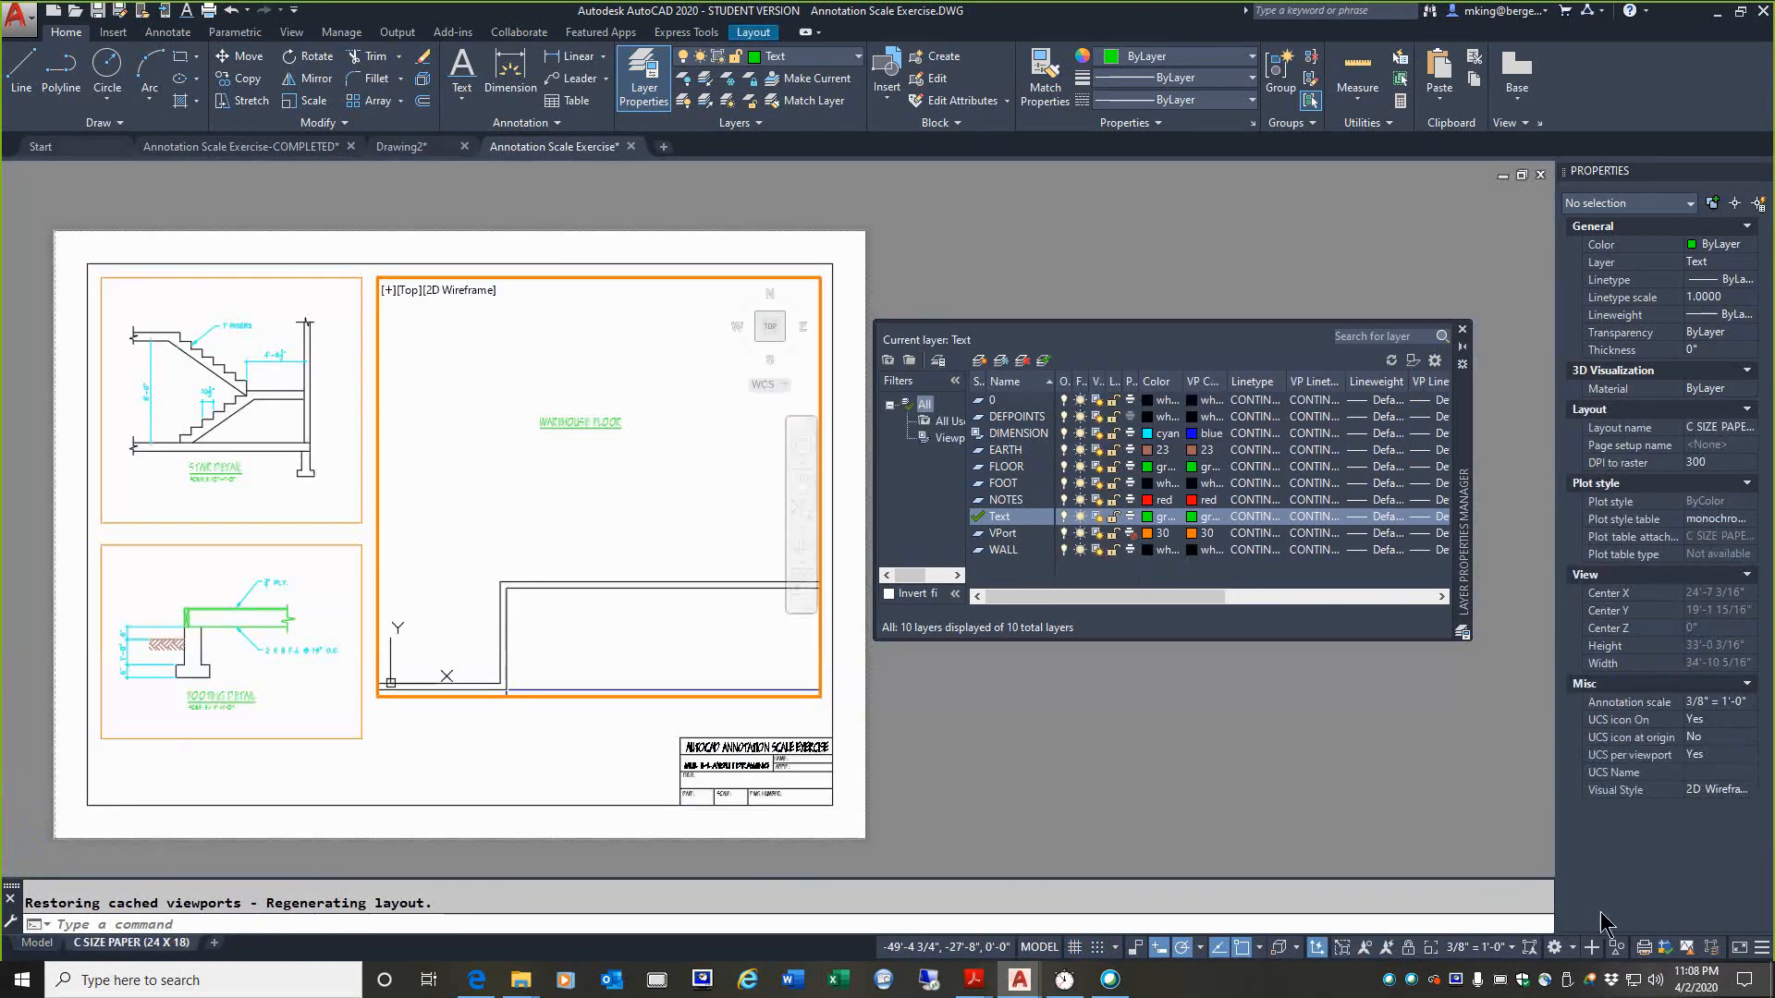
# Step: Set the floor plan viewport's scale to 3/4" = 1'-0" and inspect the annotative markers of WAREHOUSE FLOOR and THIS TEXT IS INCORRECT
pyautogui.click(1504, 948)
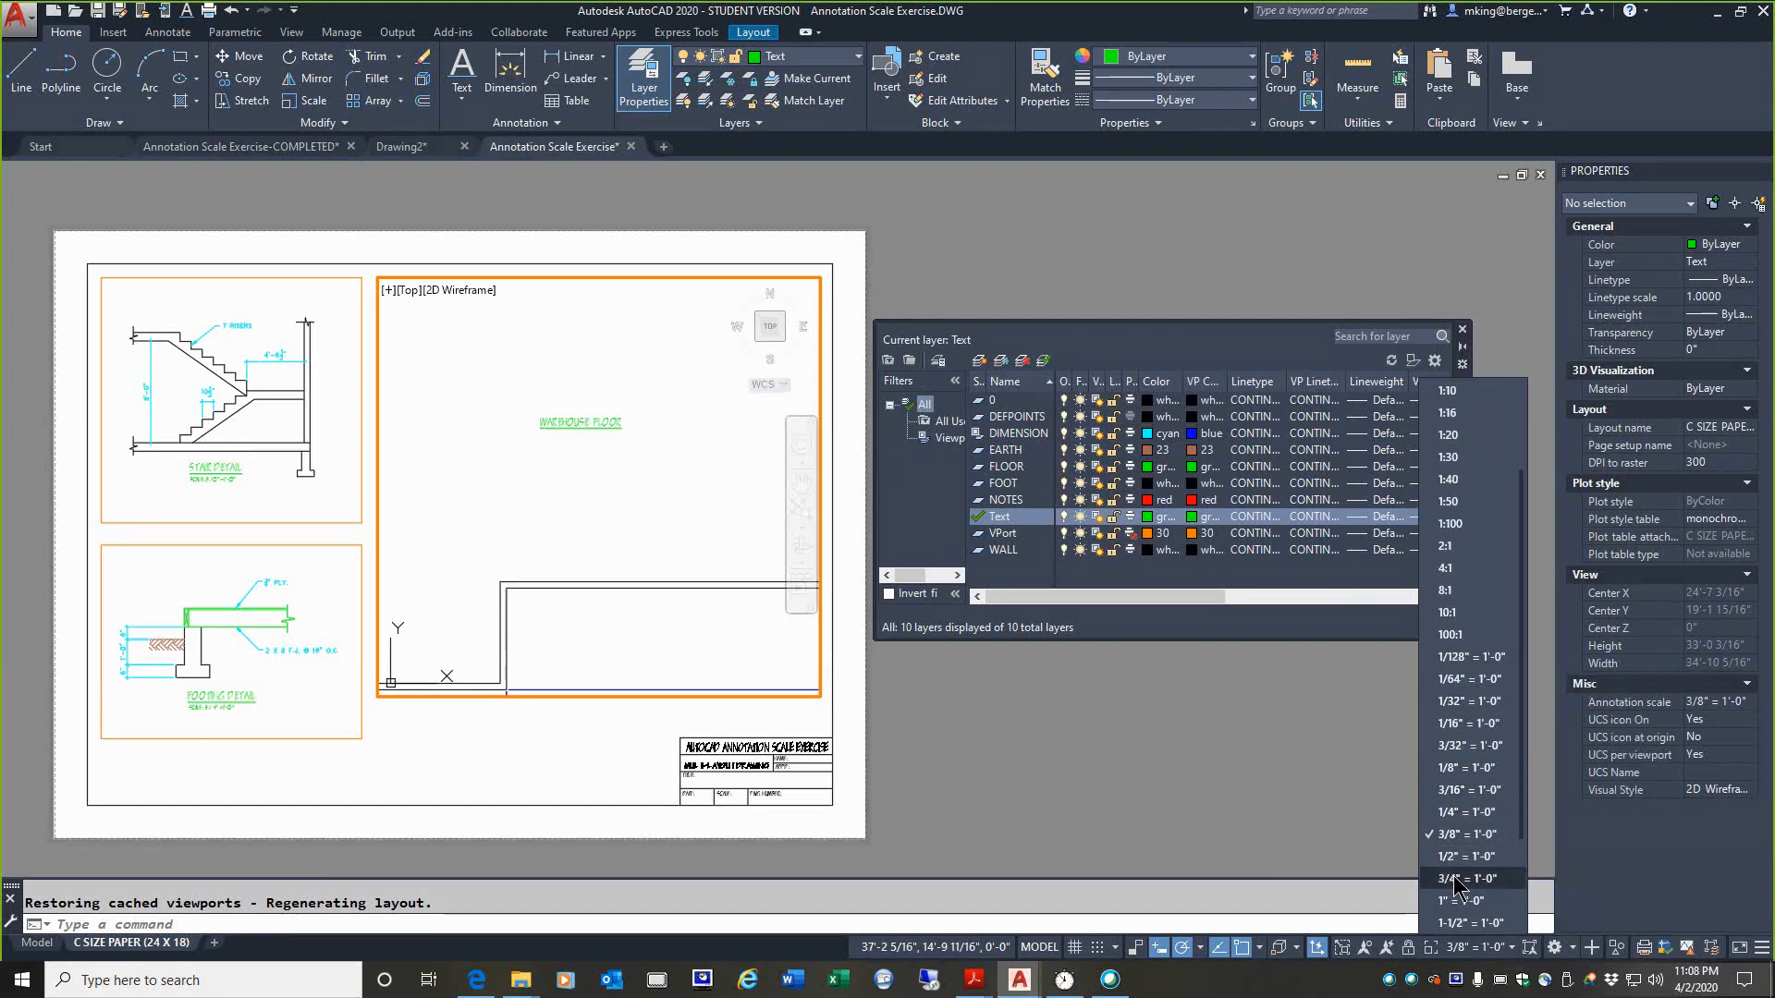
pyautogui.click(1453, 879)
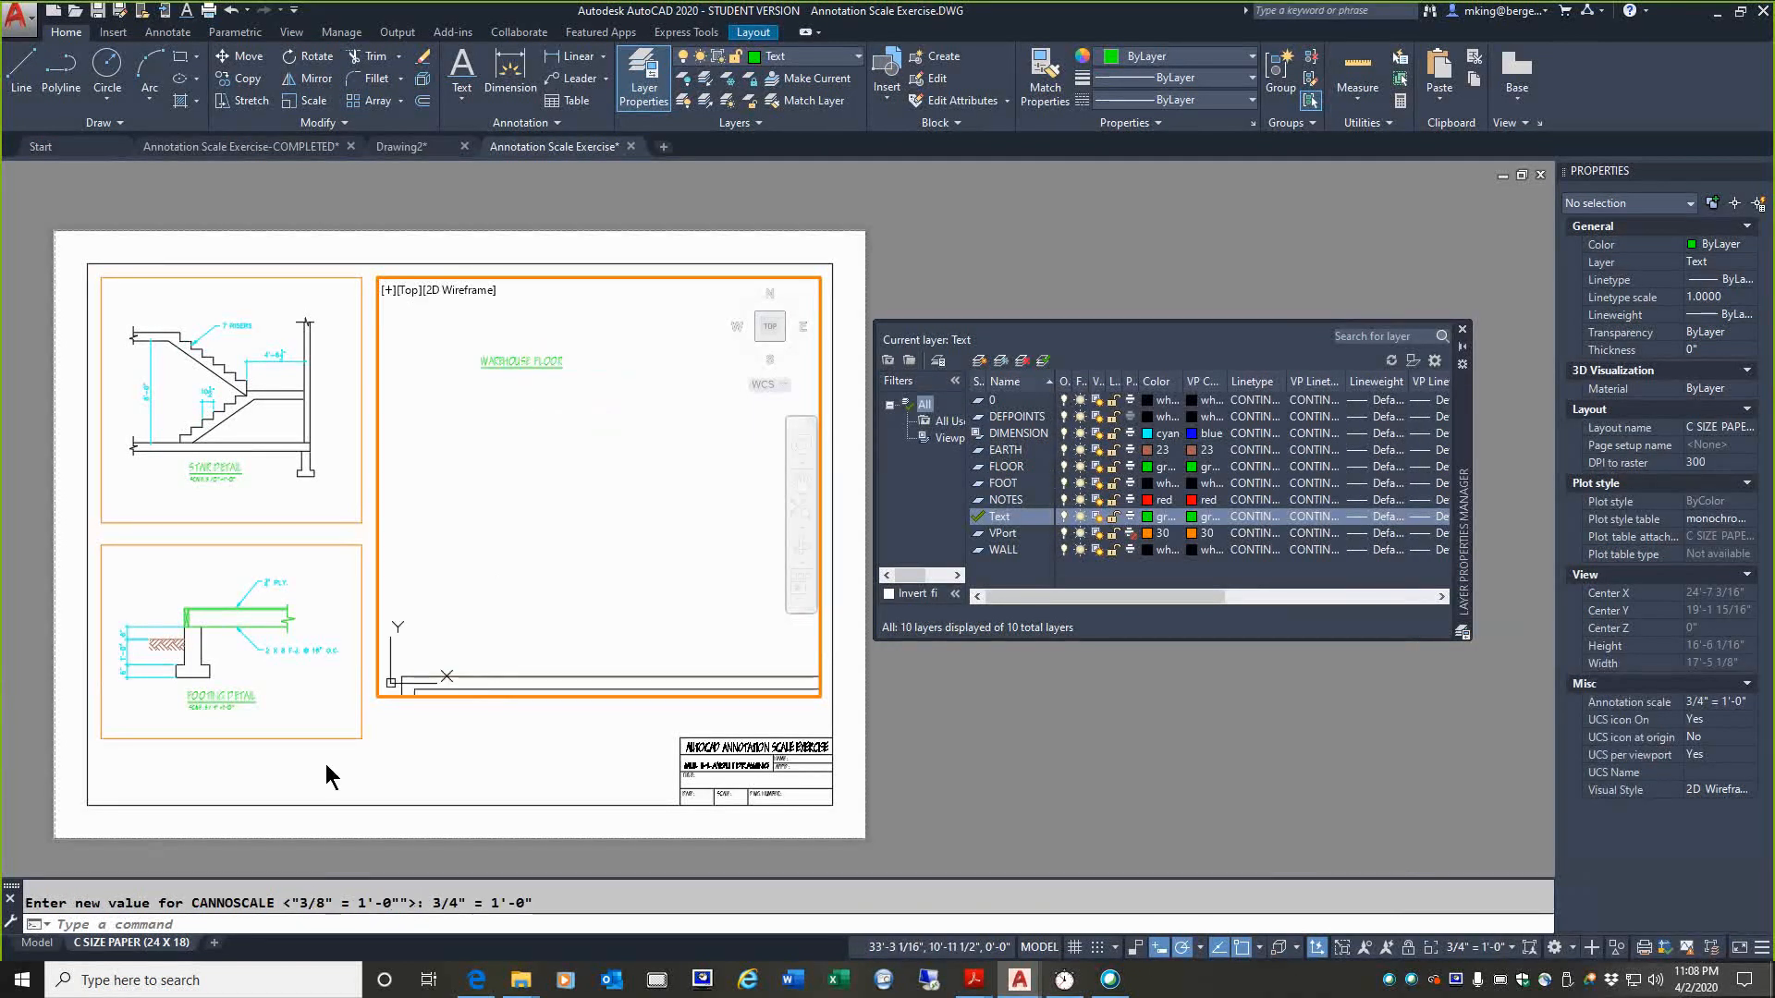
pyautogui.moveTo(444, 494); pyautogui.dragTo(542, 641, button='middle')
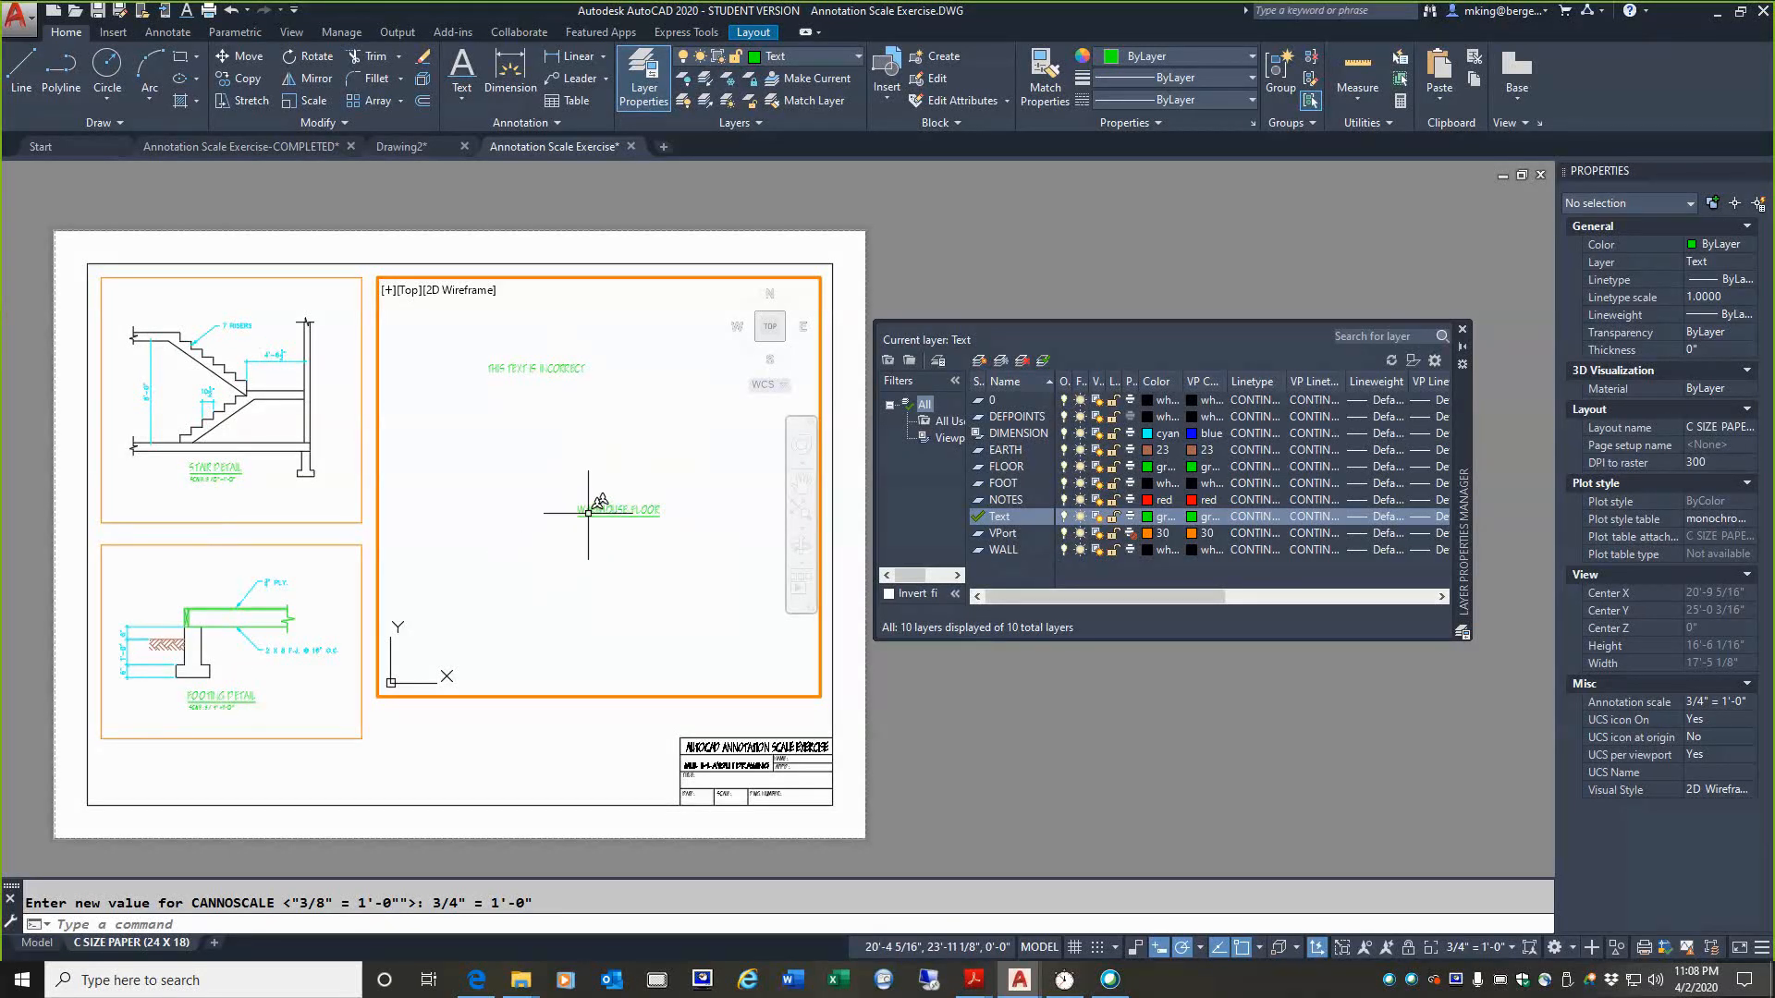
pyautogui.moveTo(588, 512)
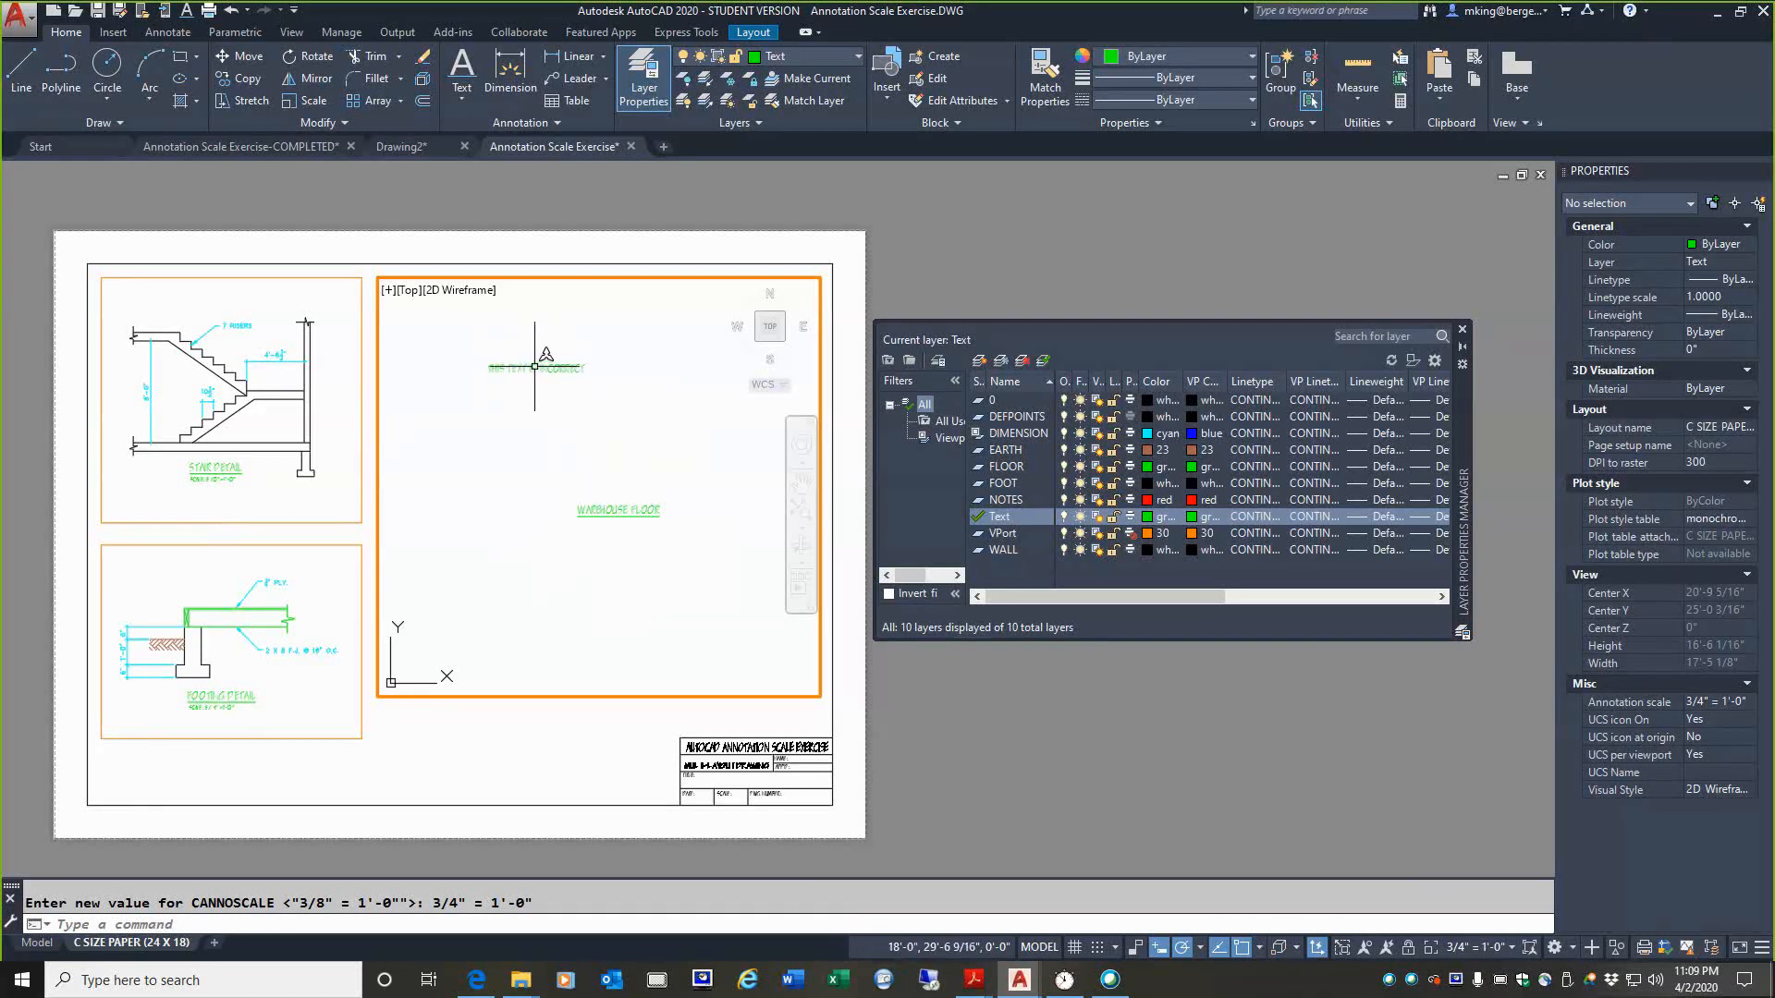
pyautogui.moveTo(533, 366)
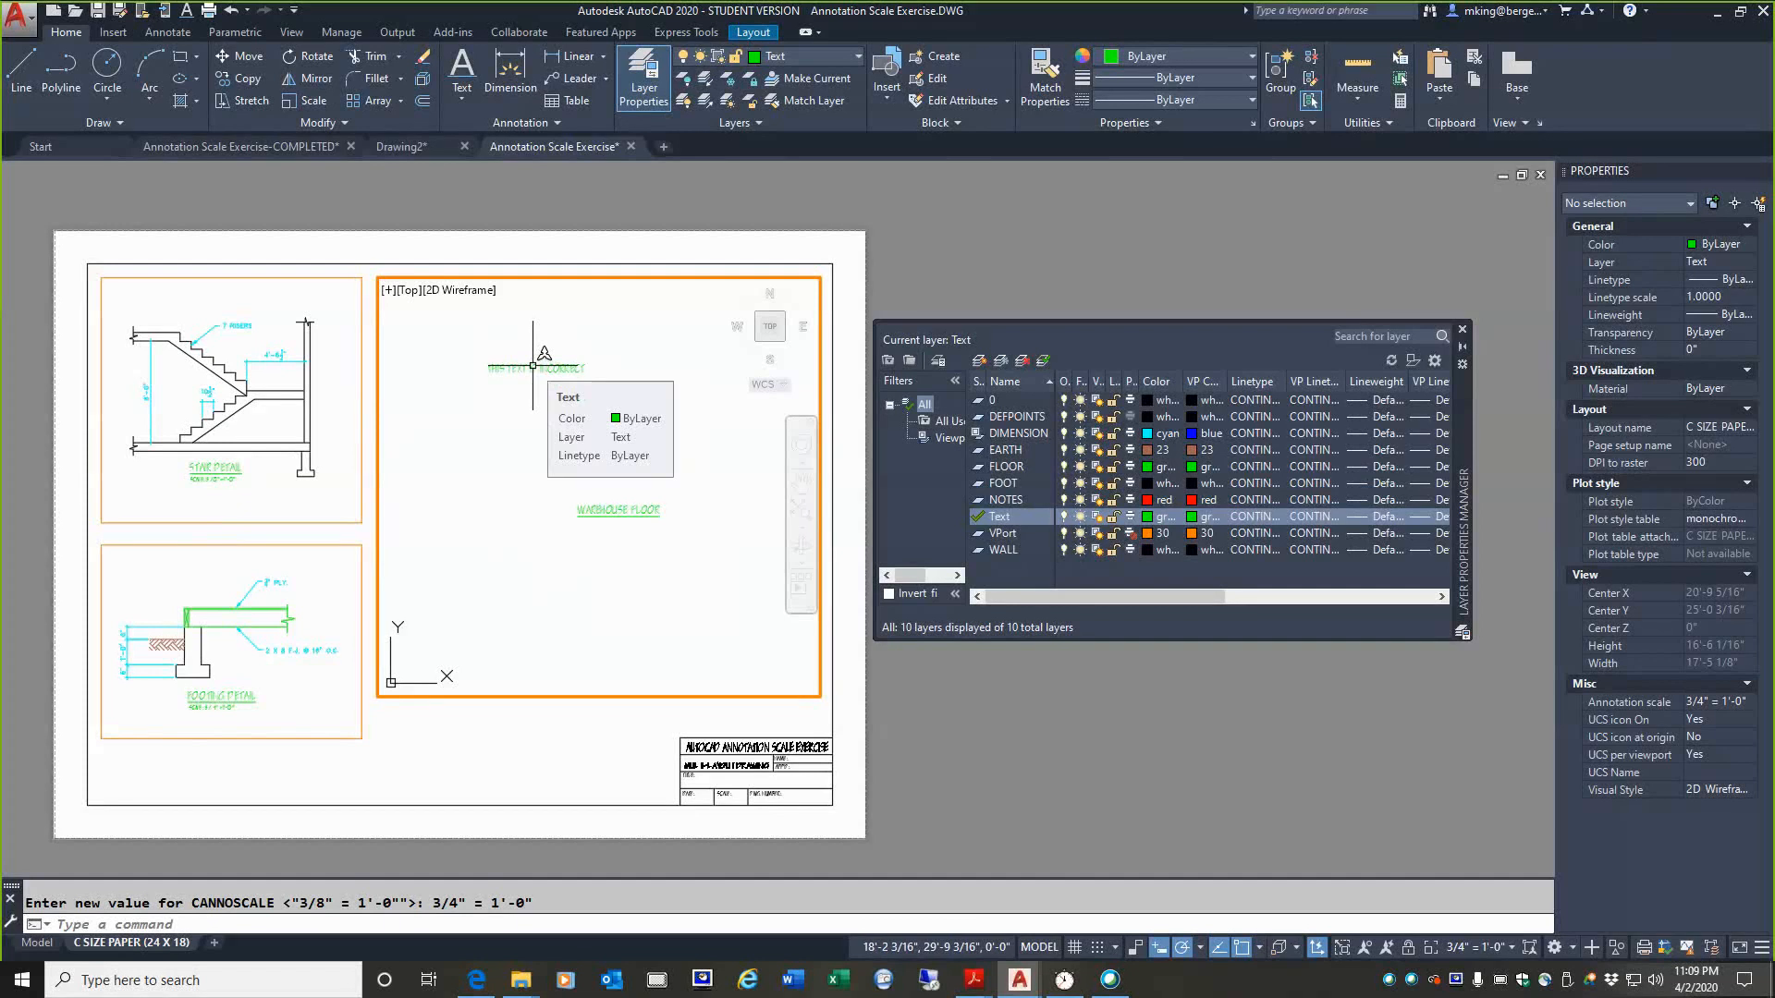
# Step: Open the annotation object scale list of THIS TEXT IS INCORRECT in model space, for adding and deleting scales
pyautogui.click(35, 952)
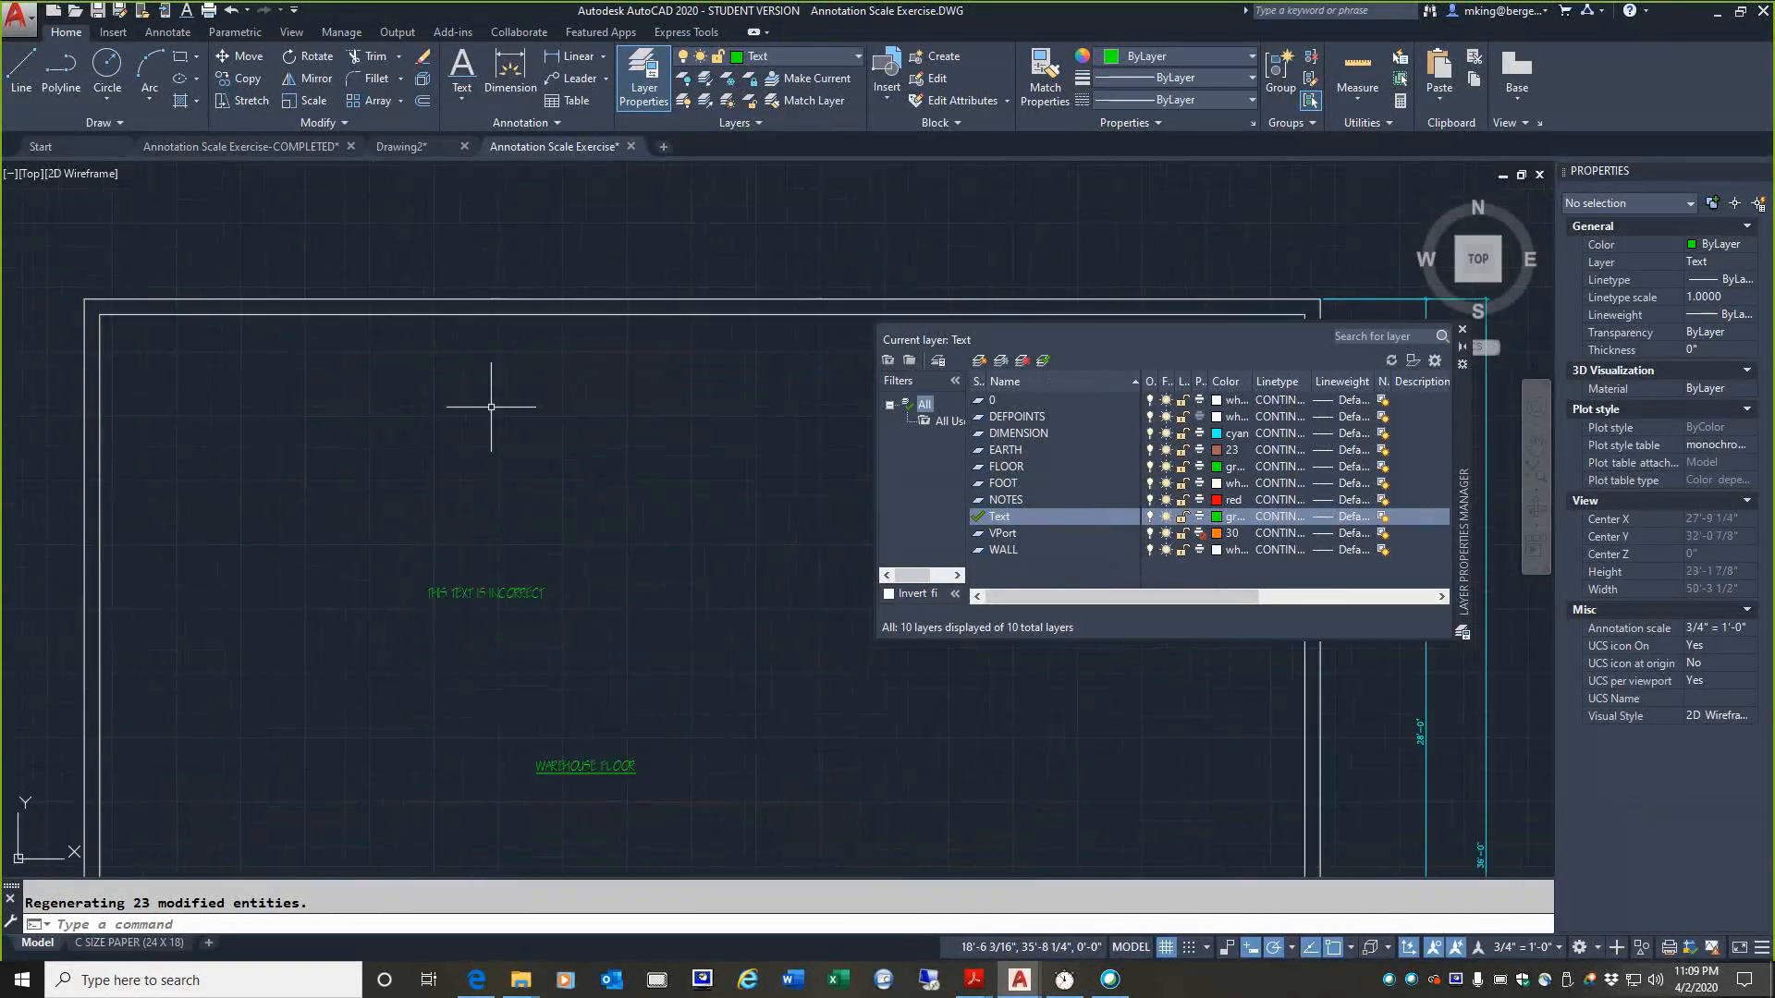
pyautogui.scroll(4, 492, 621)
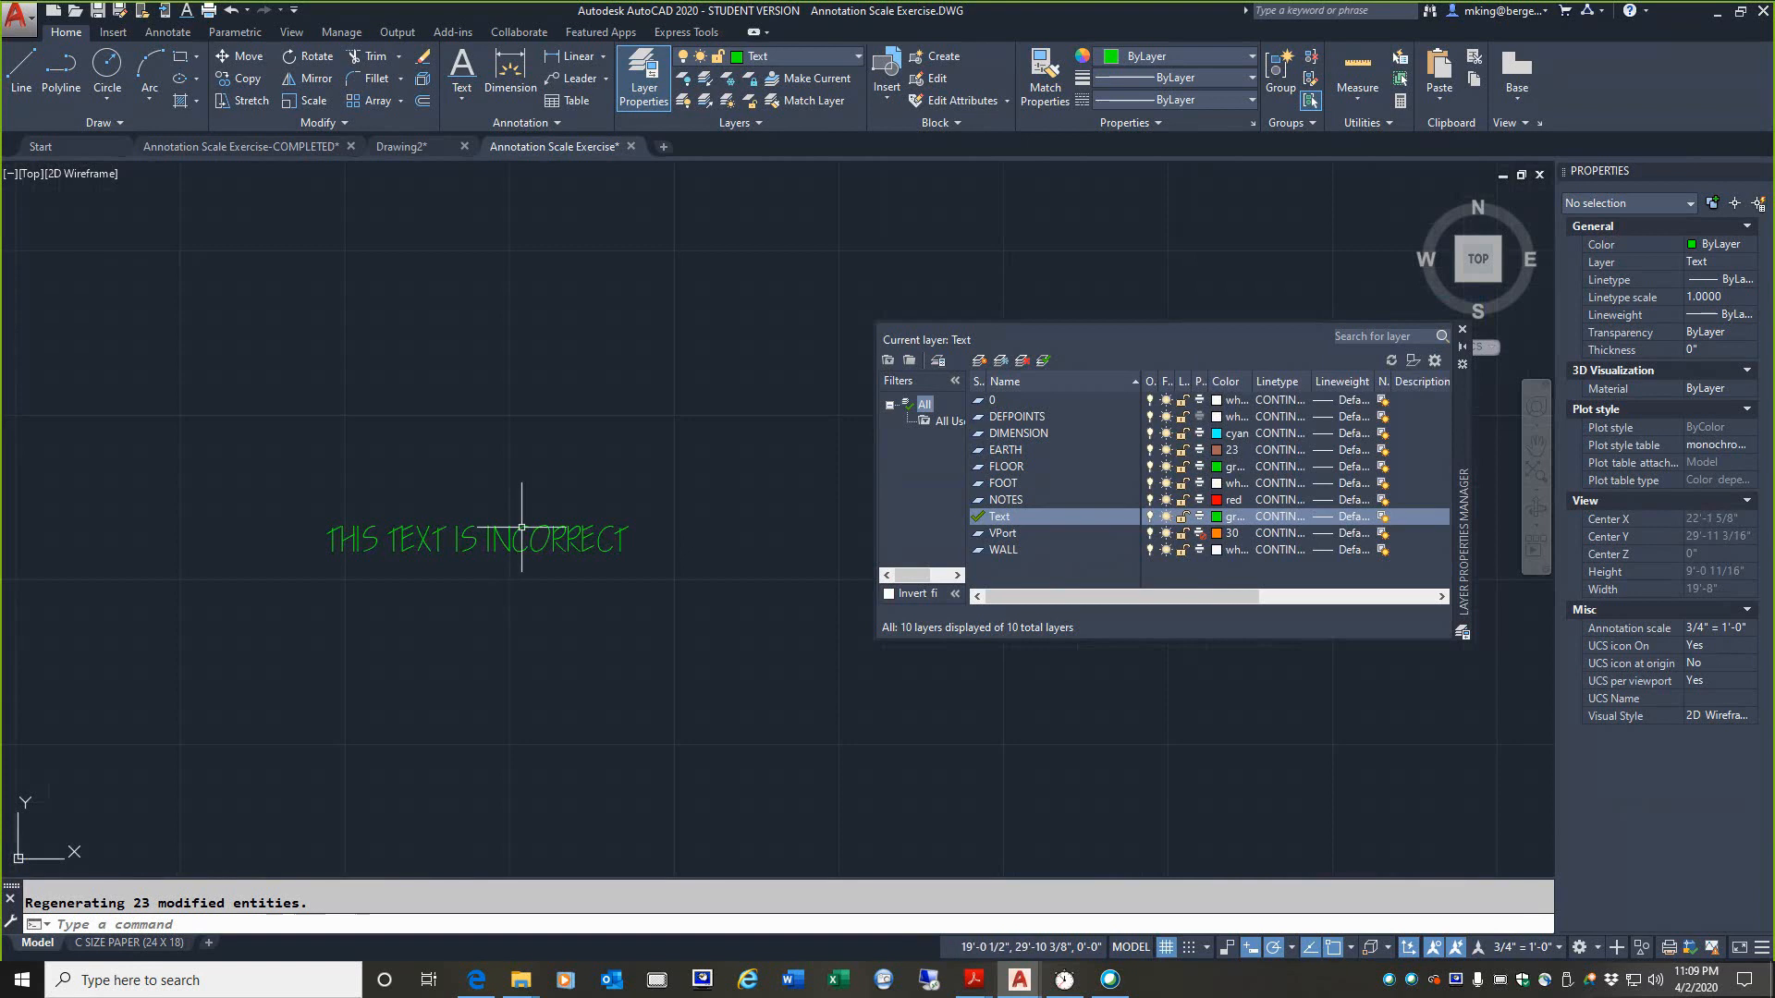
pyautogui.click(499, 539)
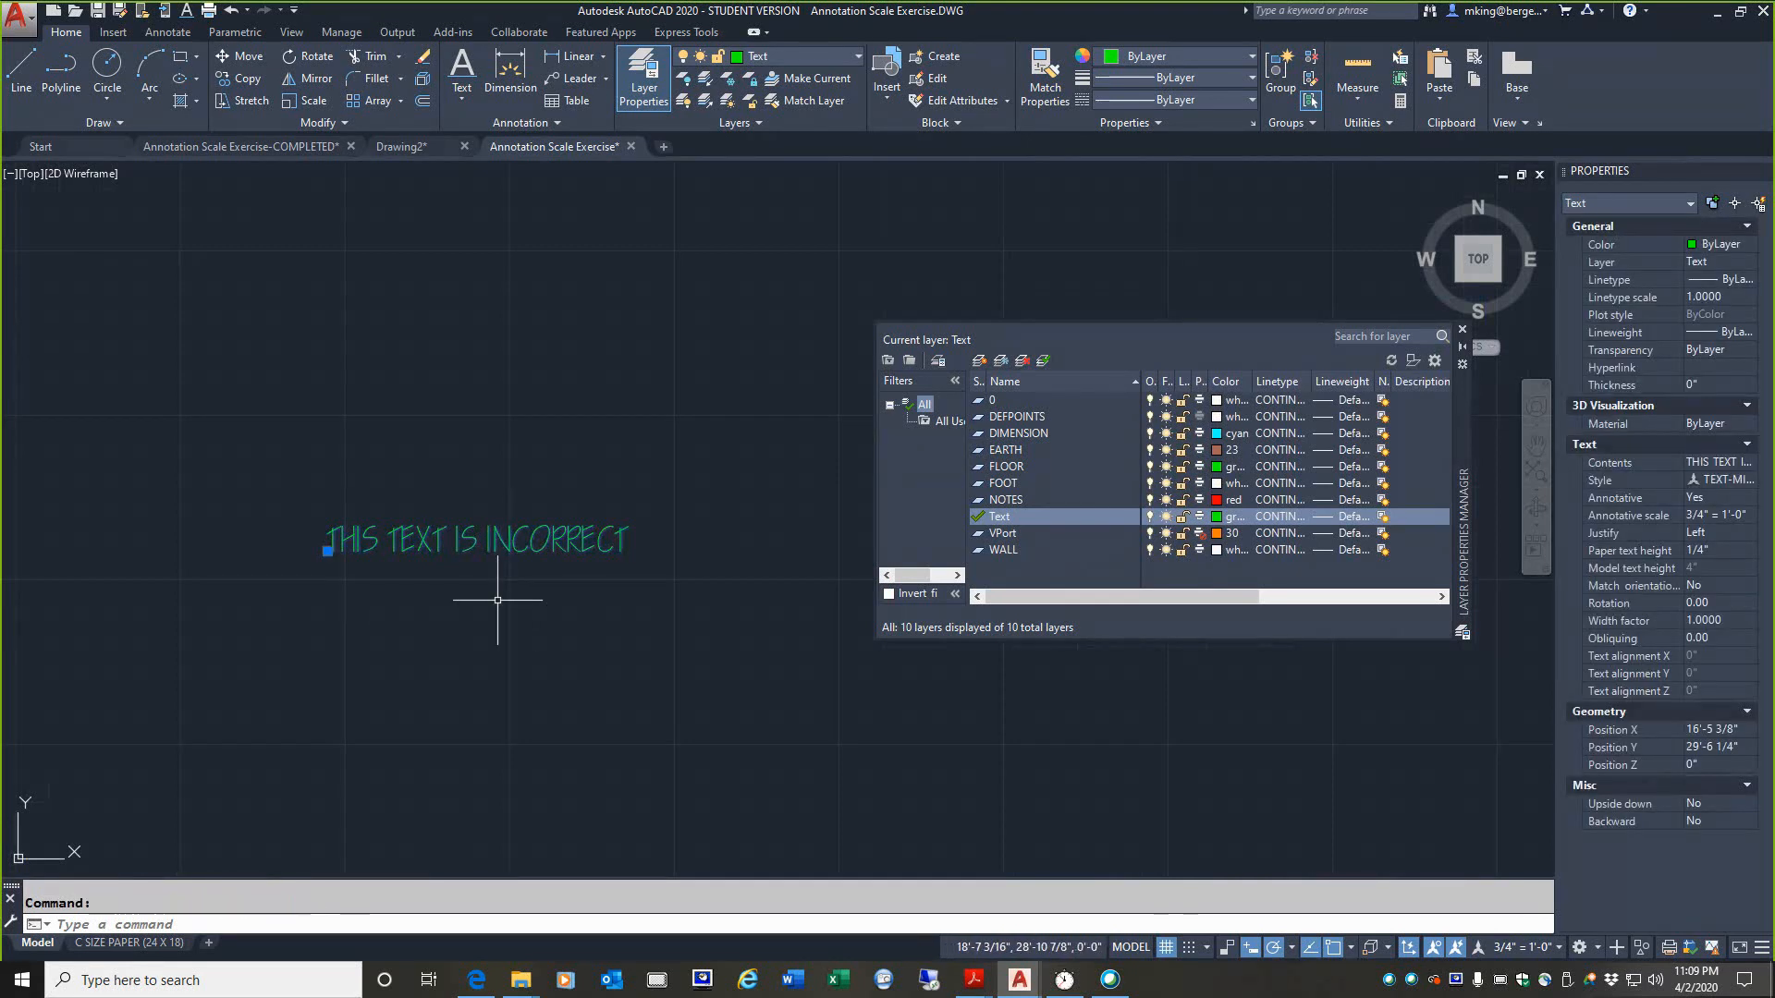
pyautogui.rightClick(497, 600)
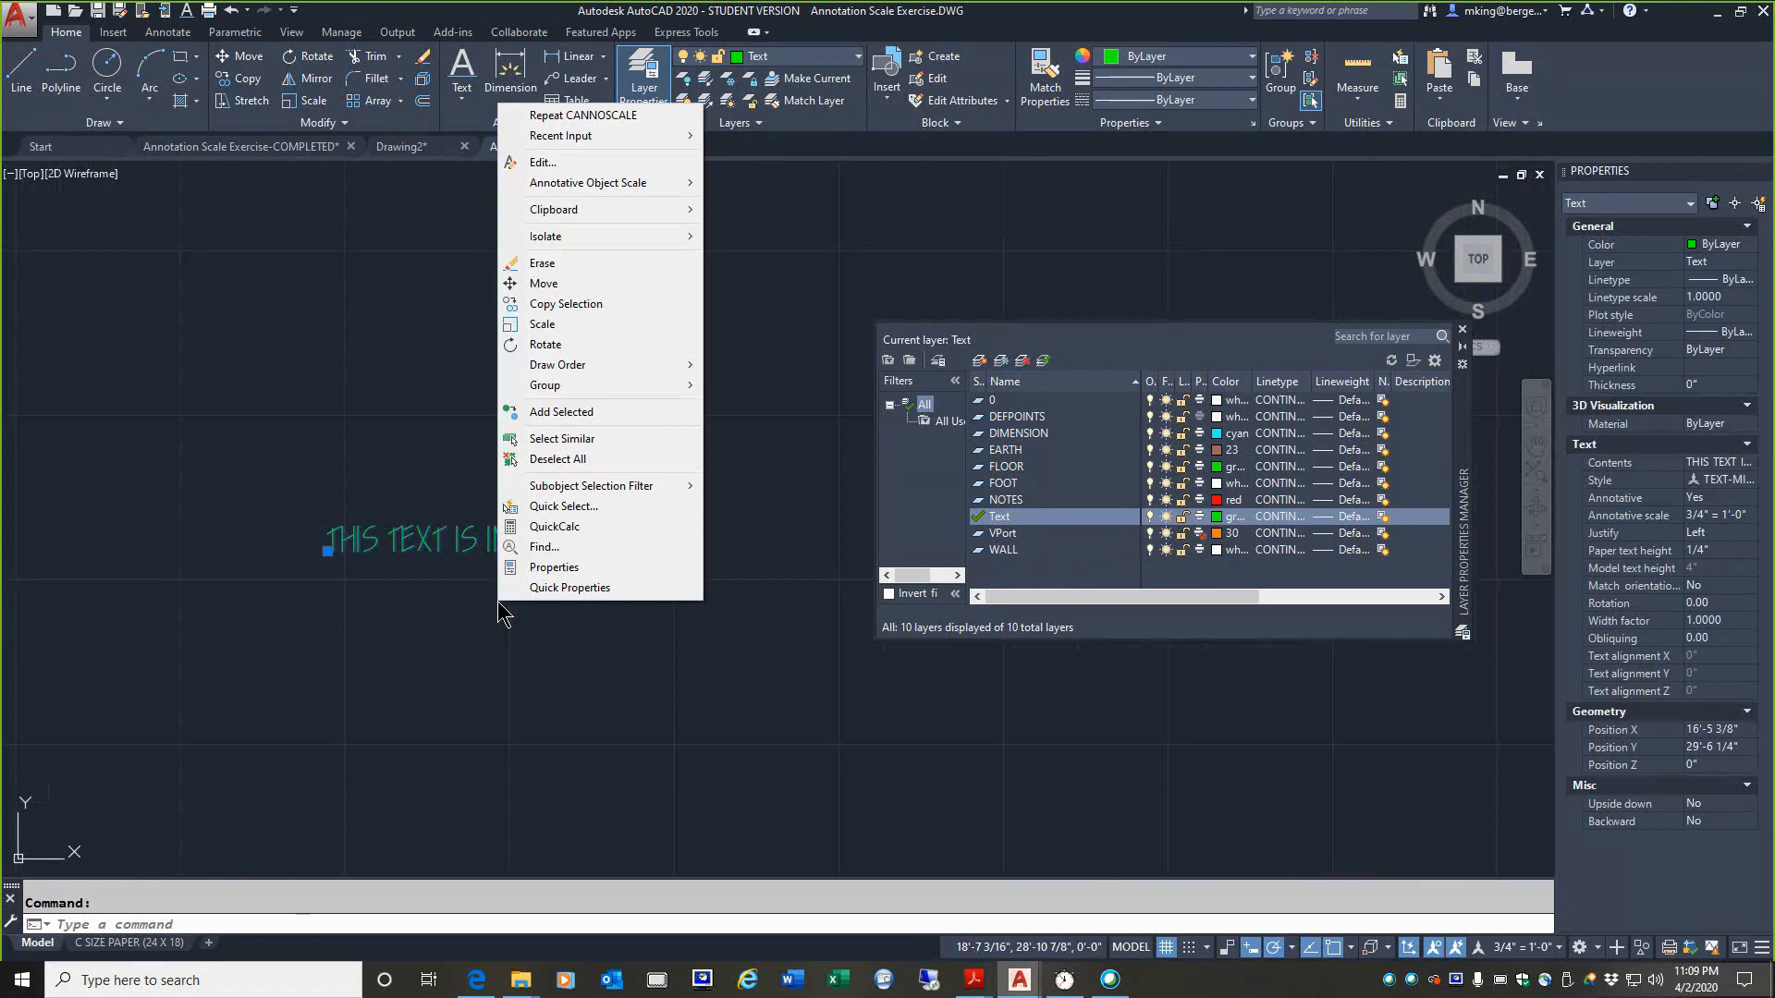
pyautogui.press('Escape')
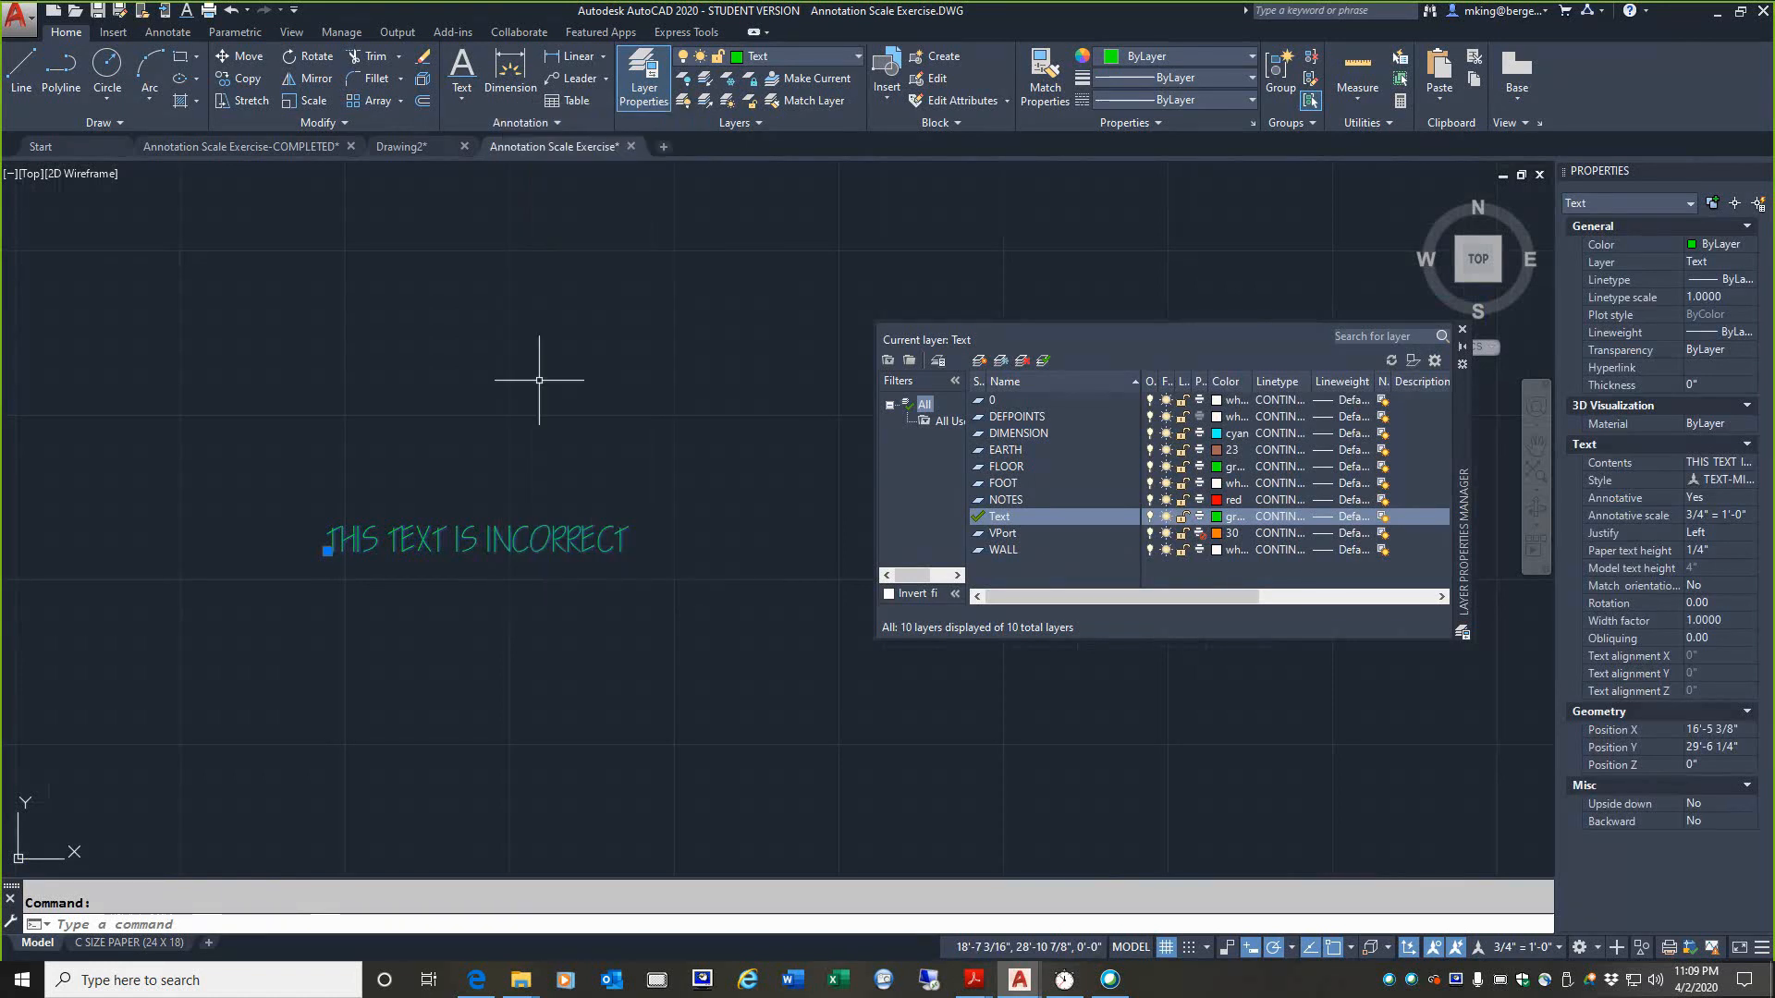
pyautogui.press('alt')
pyautogui.rightClick(522, 530)
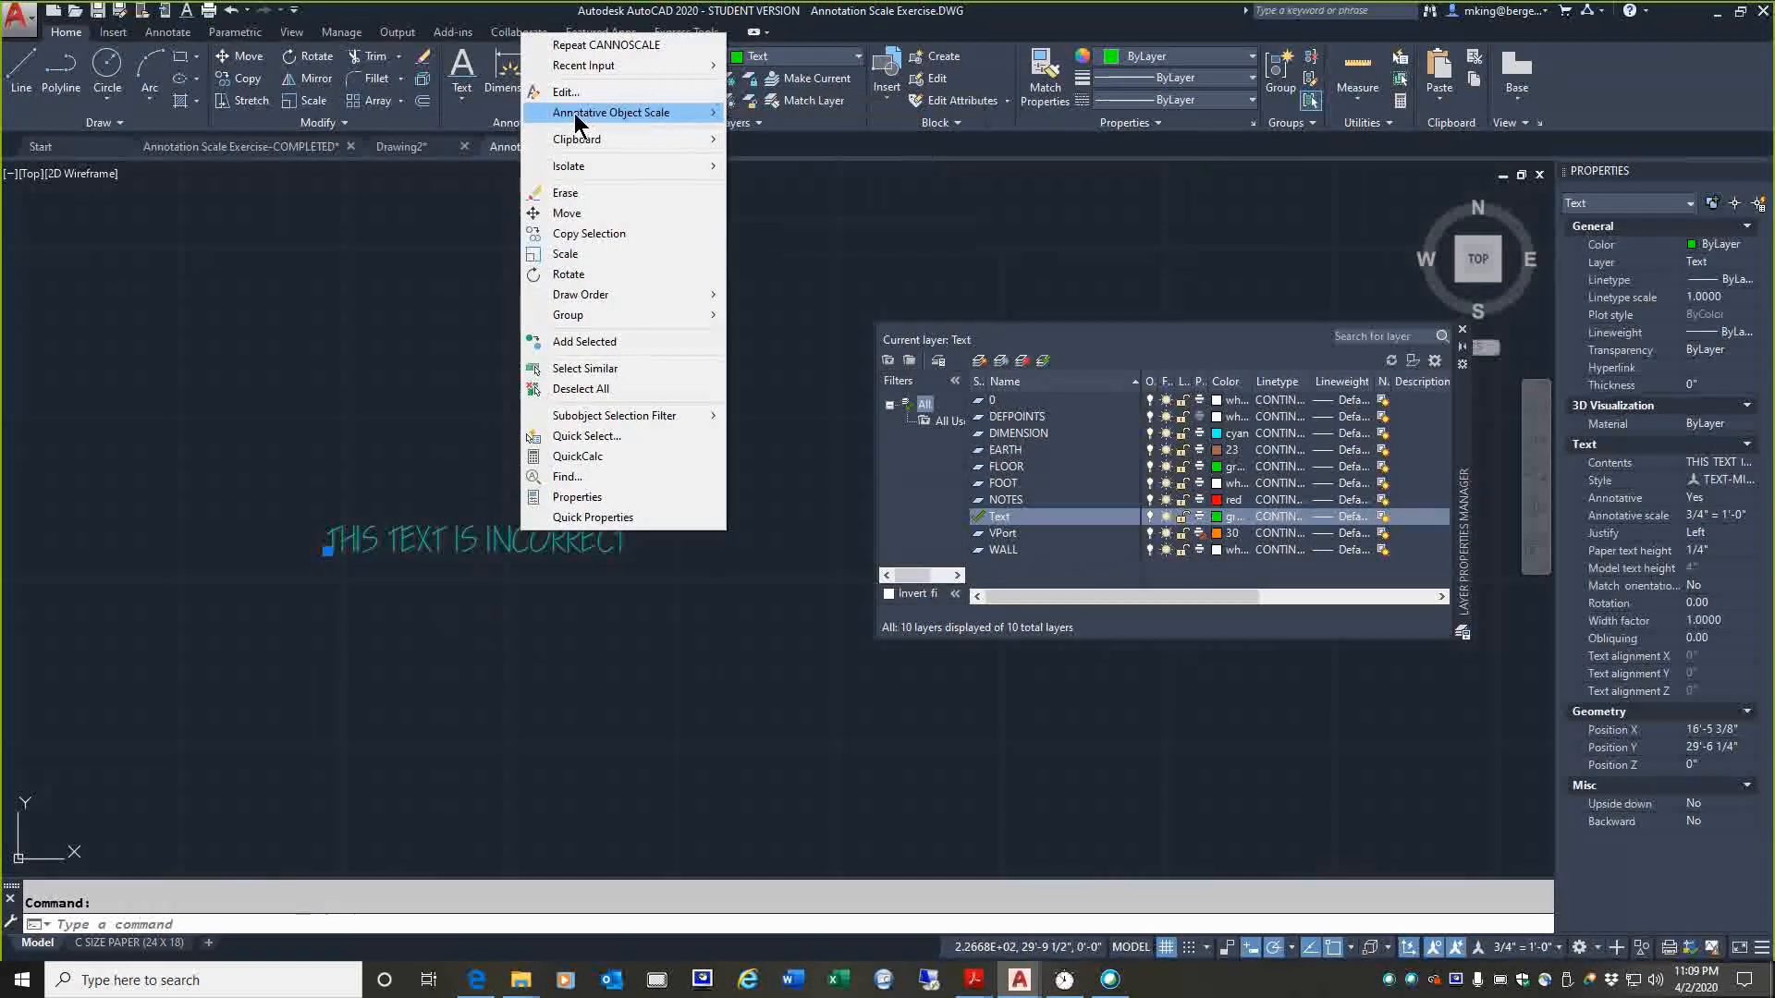
pyautogui.moveTo(574, 113)
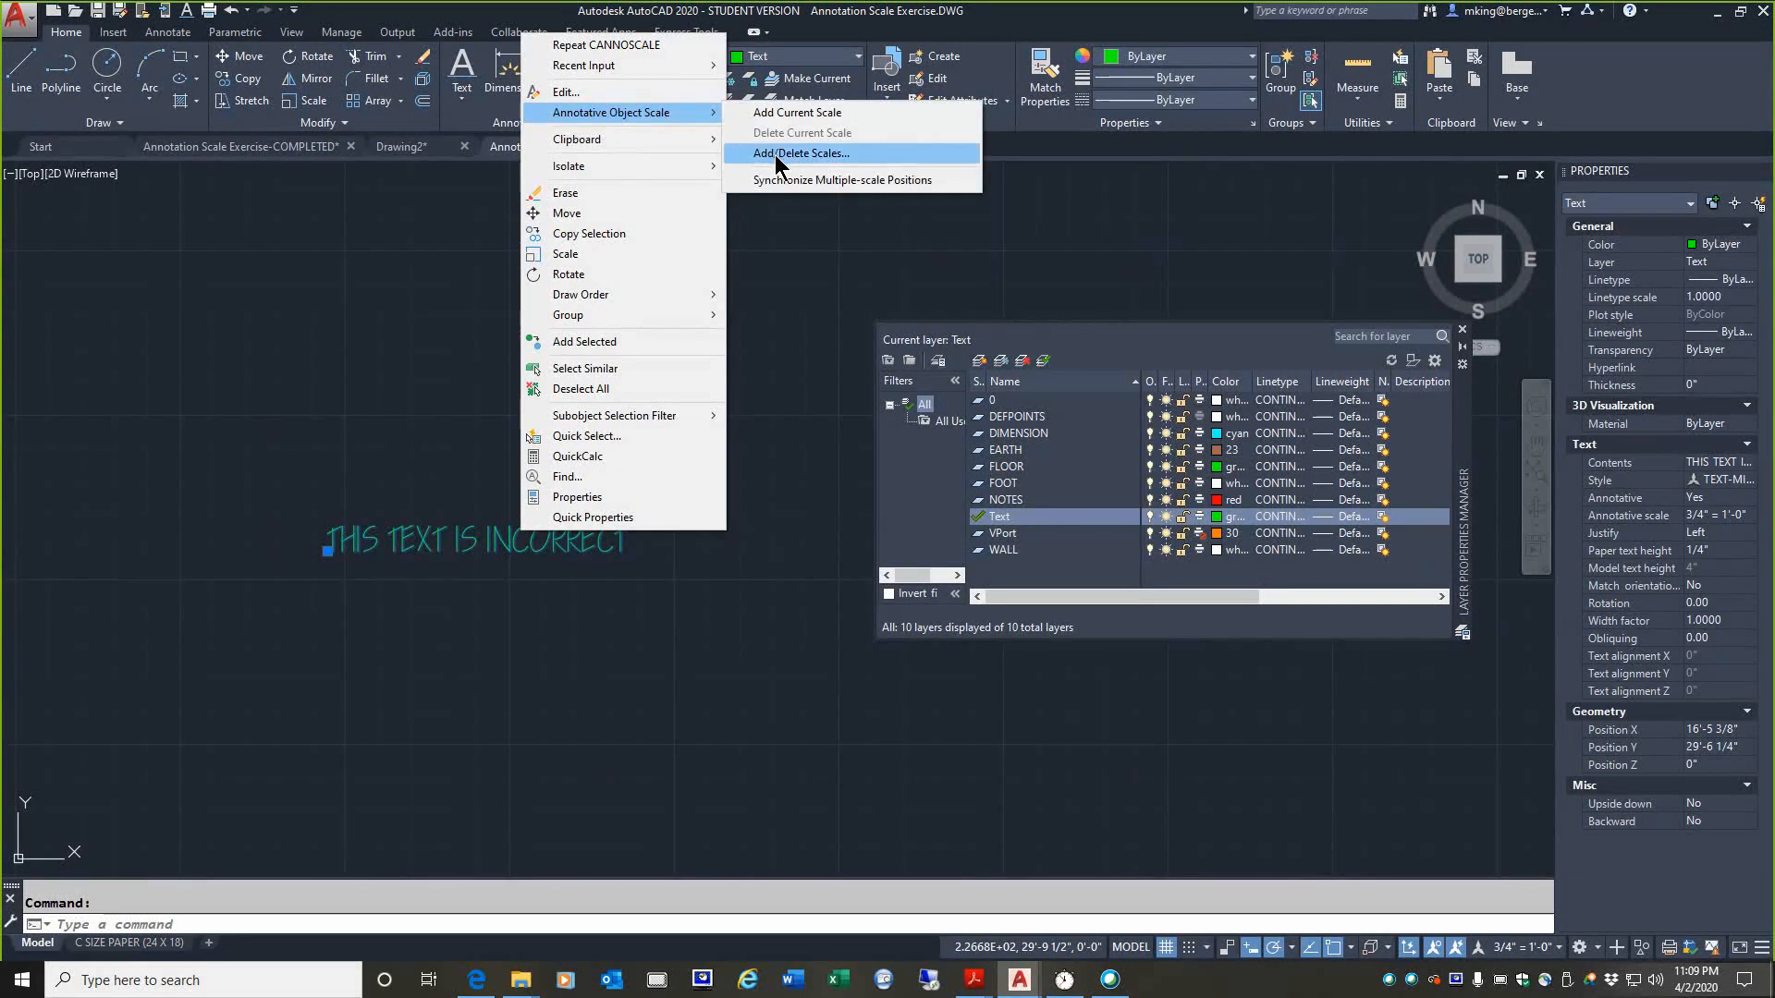
pyautogui.click(775, 153)
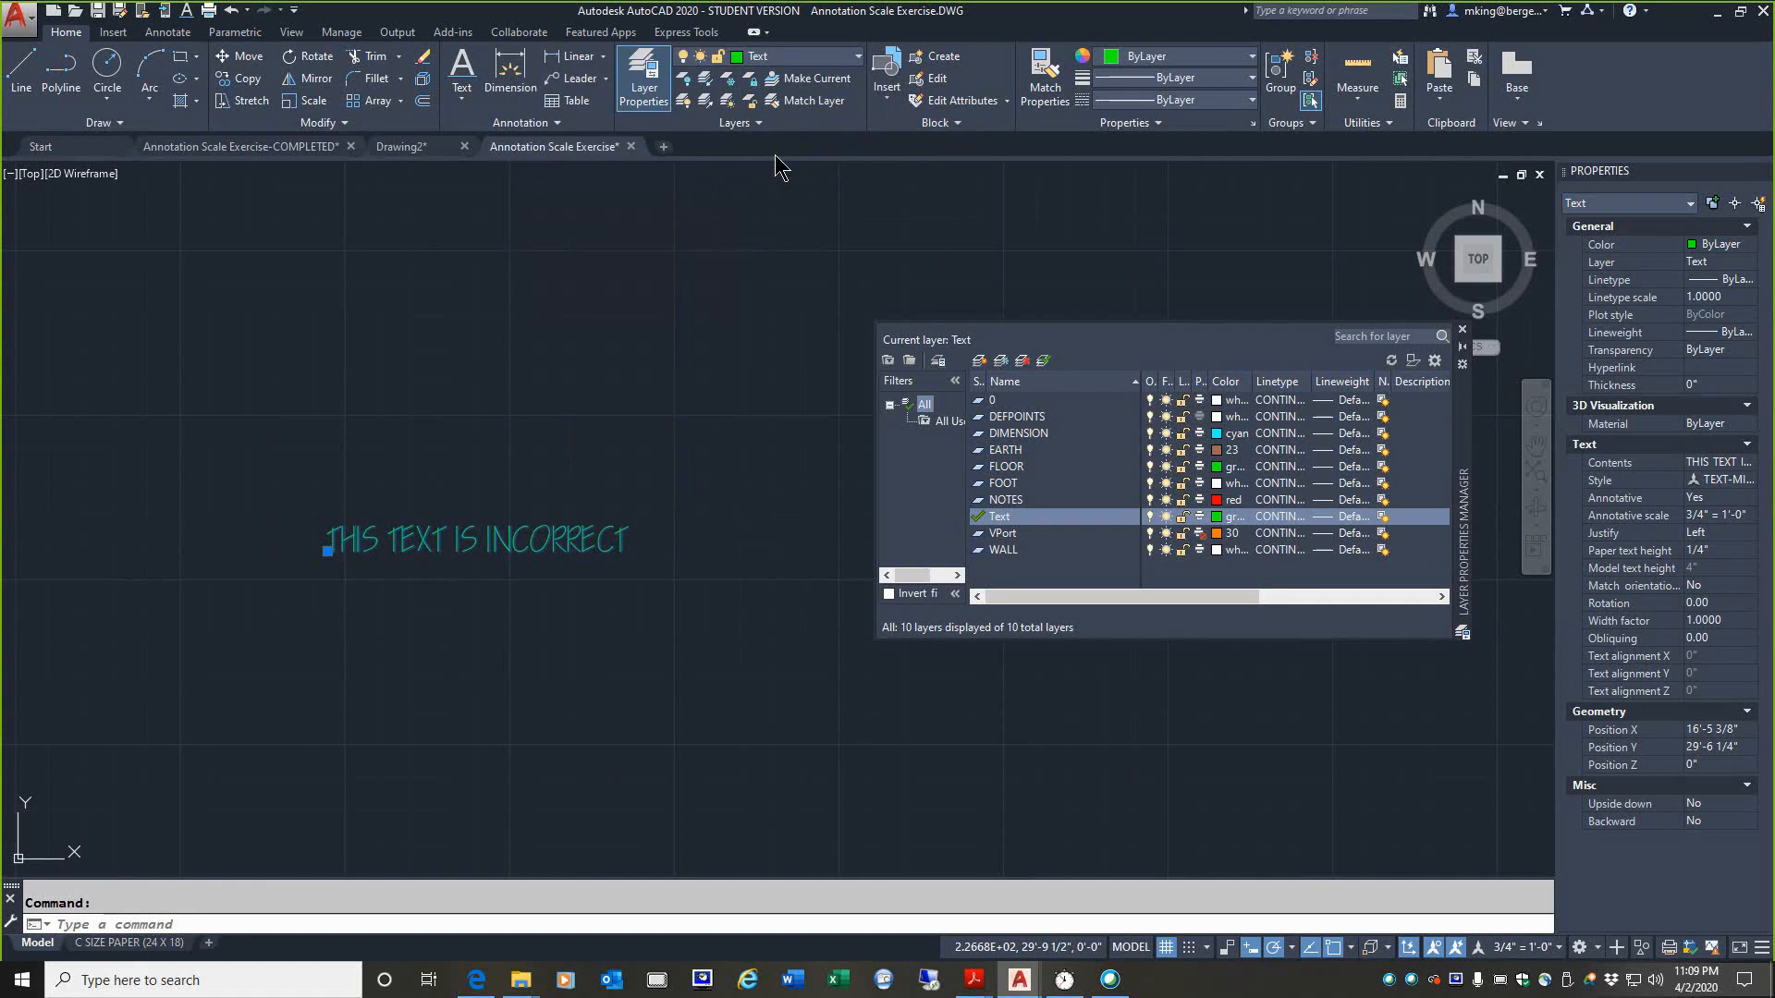
pyautogui.moveTo(875, 350)
pyautogui.mouseDown()
pyautogui.moveTo(589, 280)
pyautogui.moveTo(556, 207)
pyautogui.mouseUp()
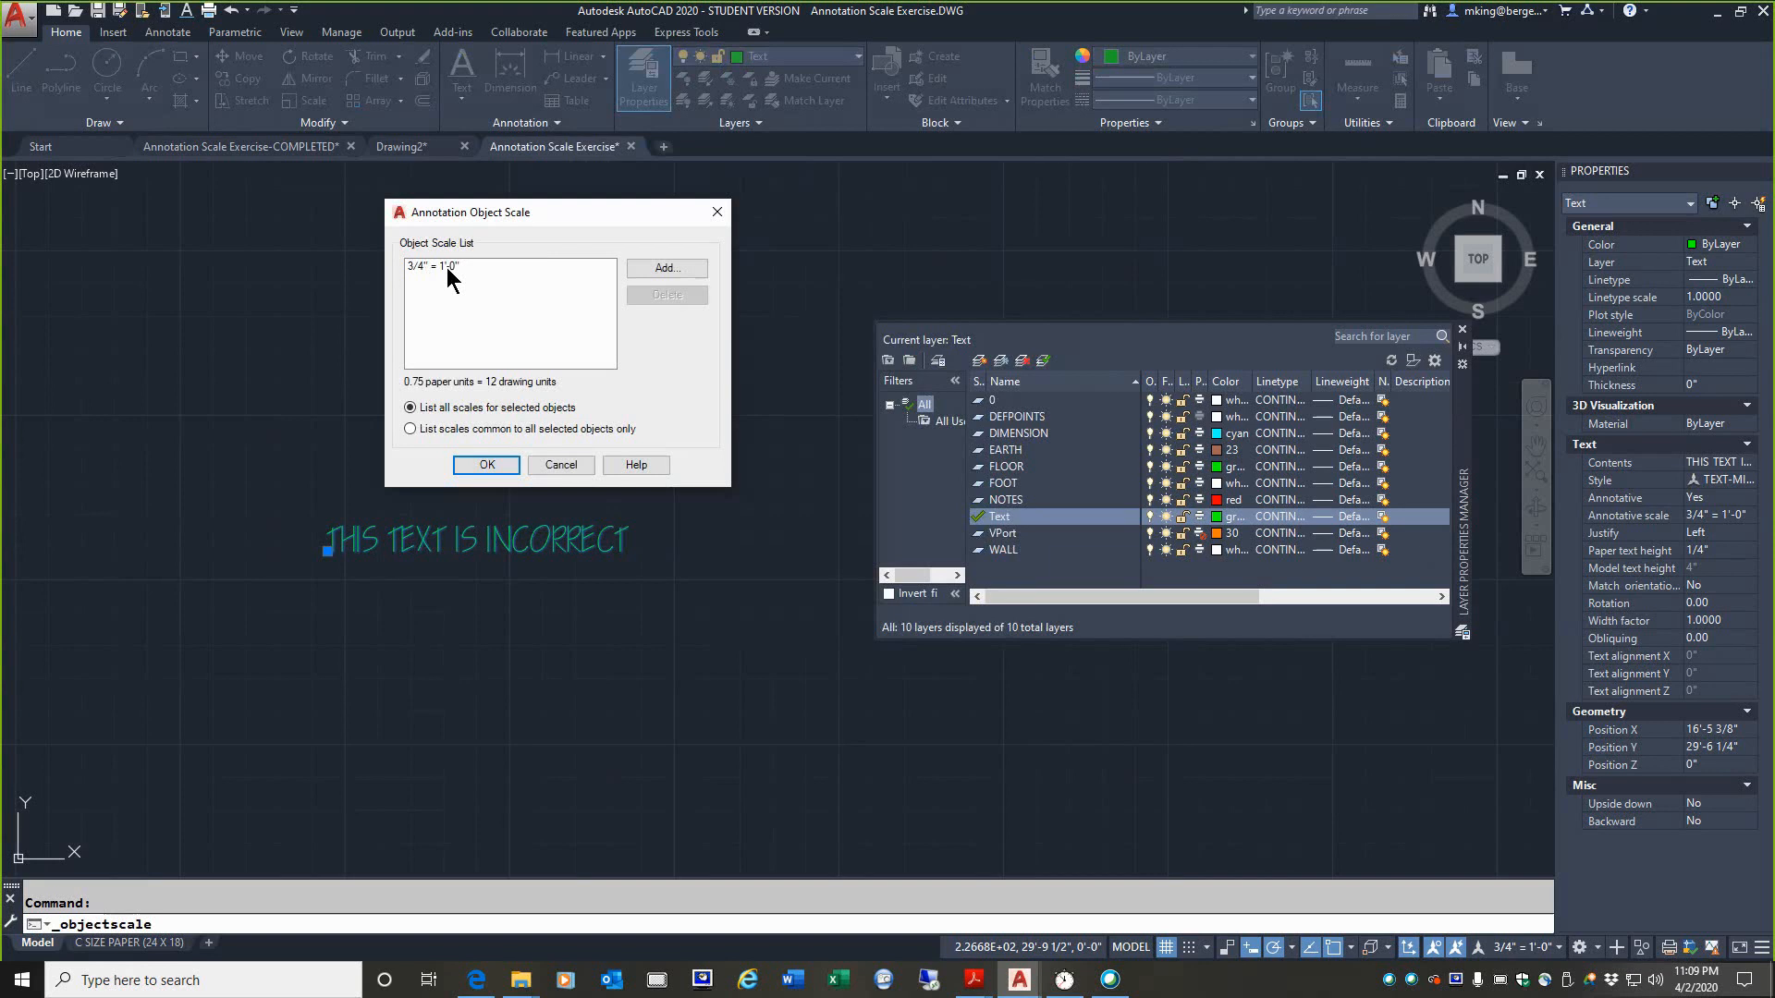
# Step: Add the 1/4" = 1'-0" scale to THIS TEXT IS INCORRECT and delete its 3/4" = 1'-0" scale
pyautogui.click(639, 270)
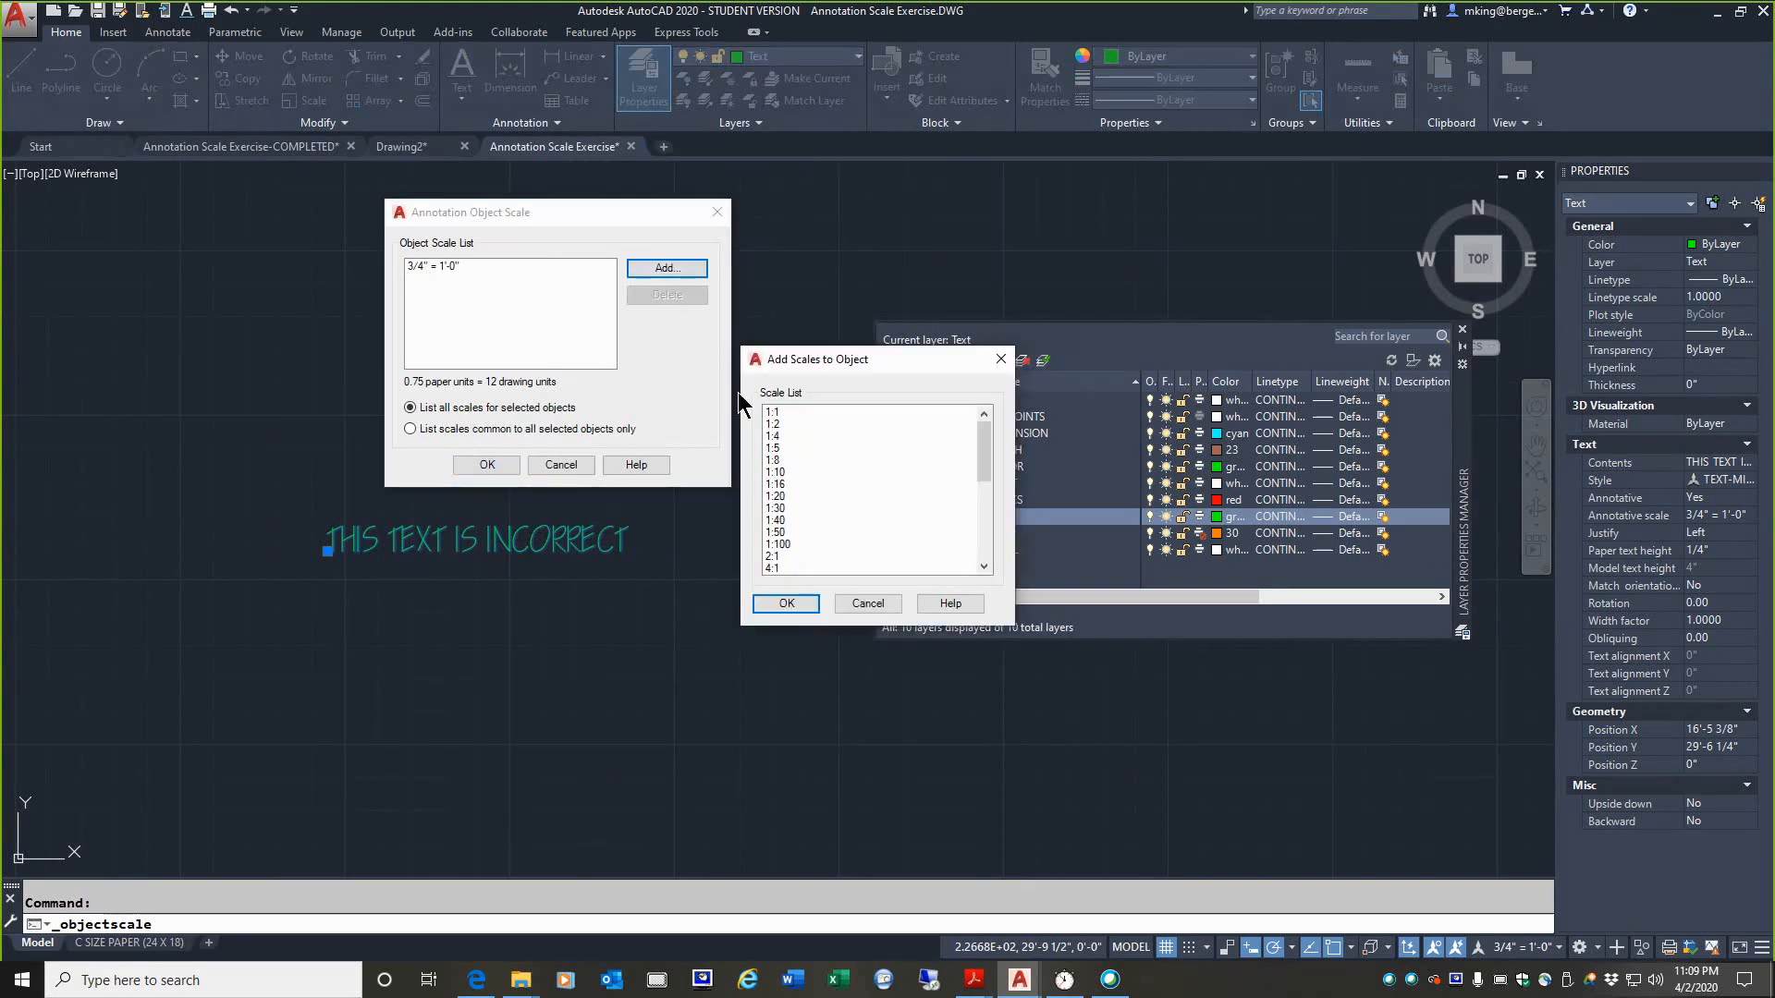
pyautogui.moveTo(985, 444); pyautogui.dragTo(931, 527)
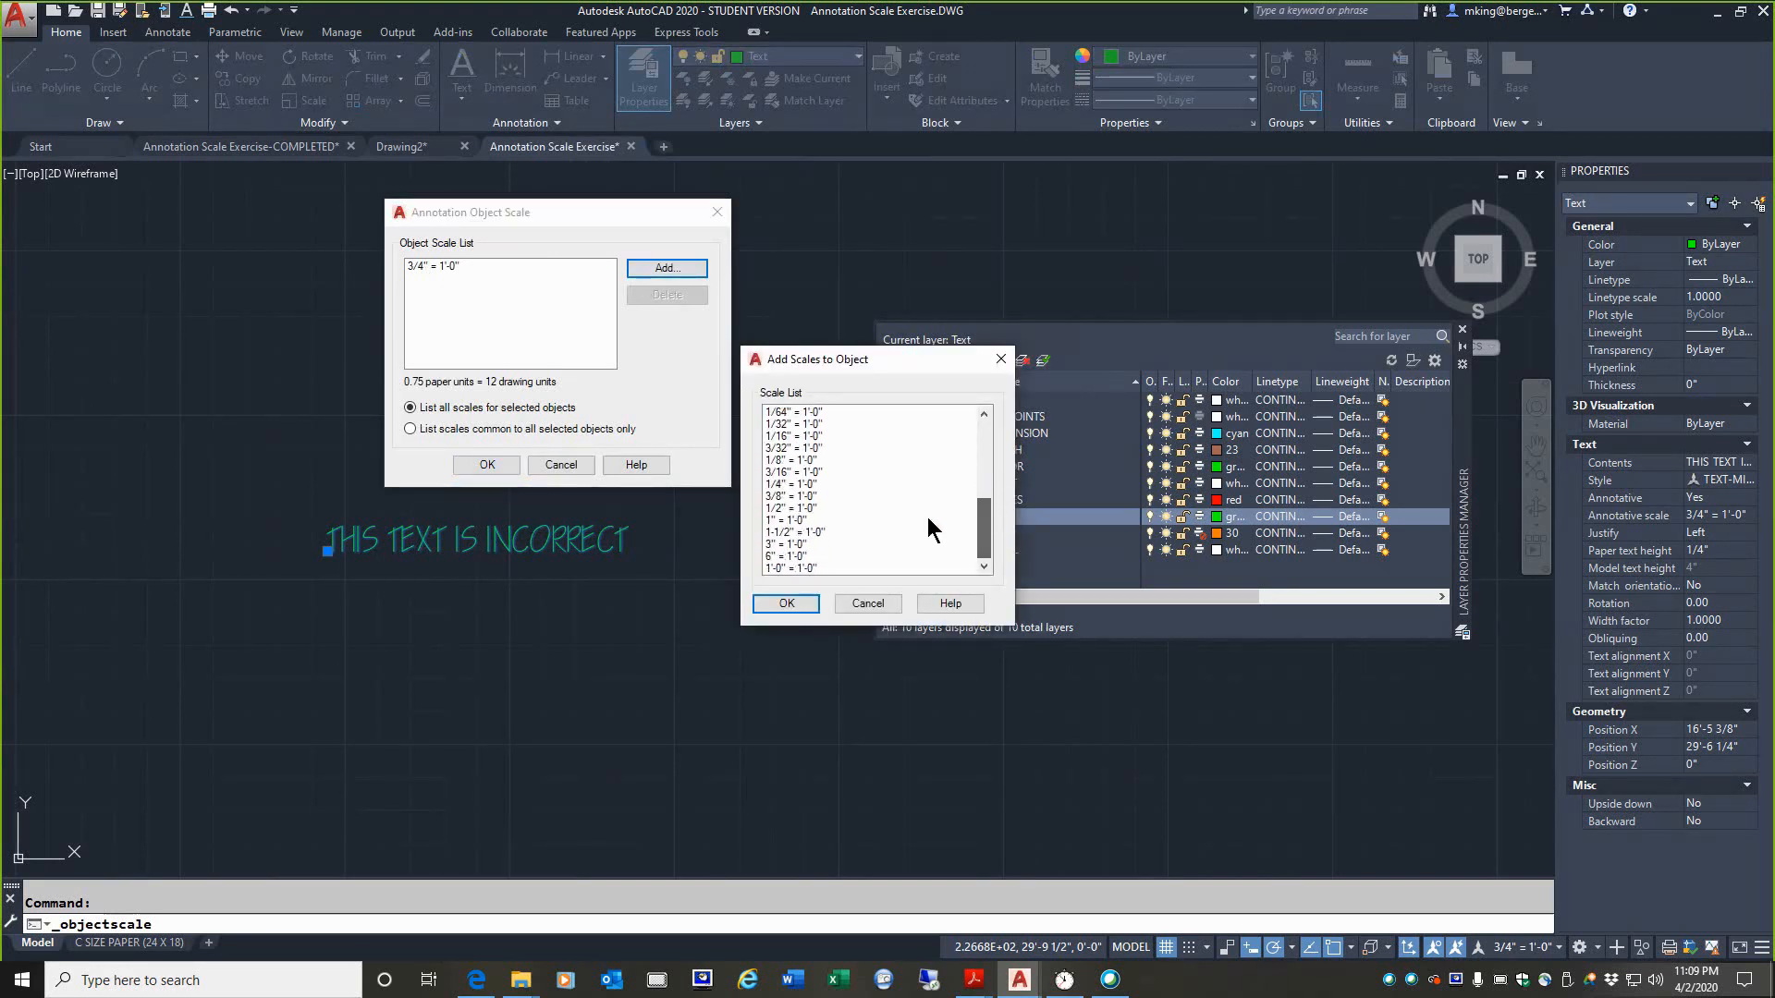
pyautogui.click(813, 483)
pyautogui.click(793, 603)
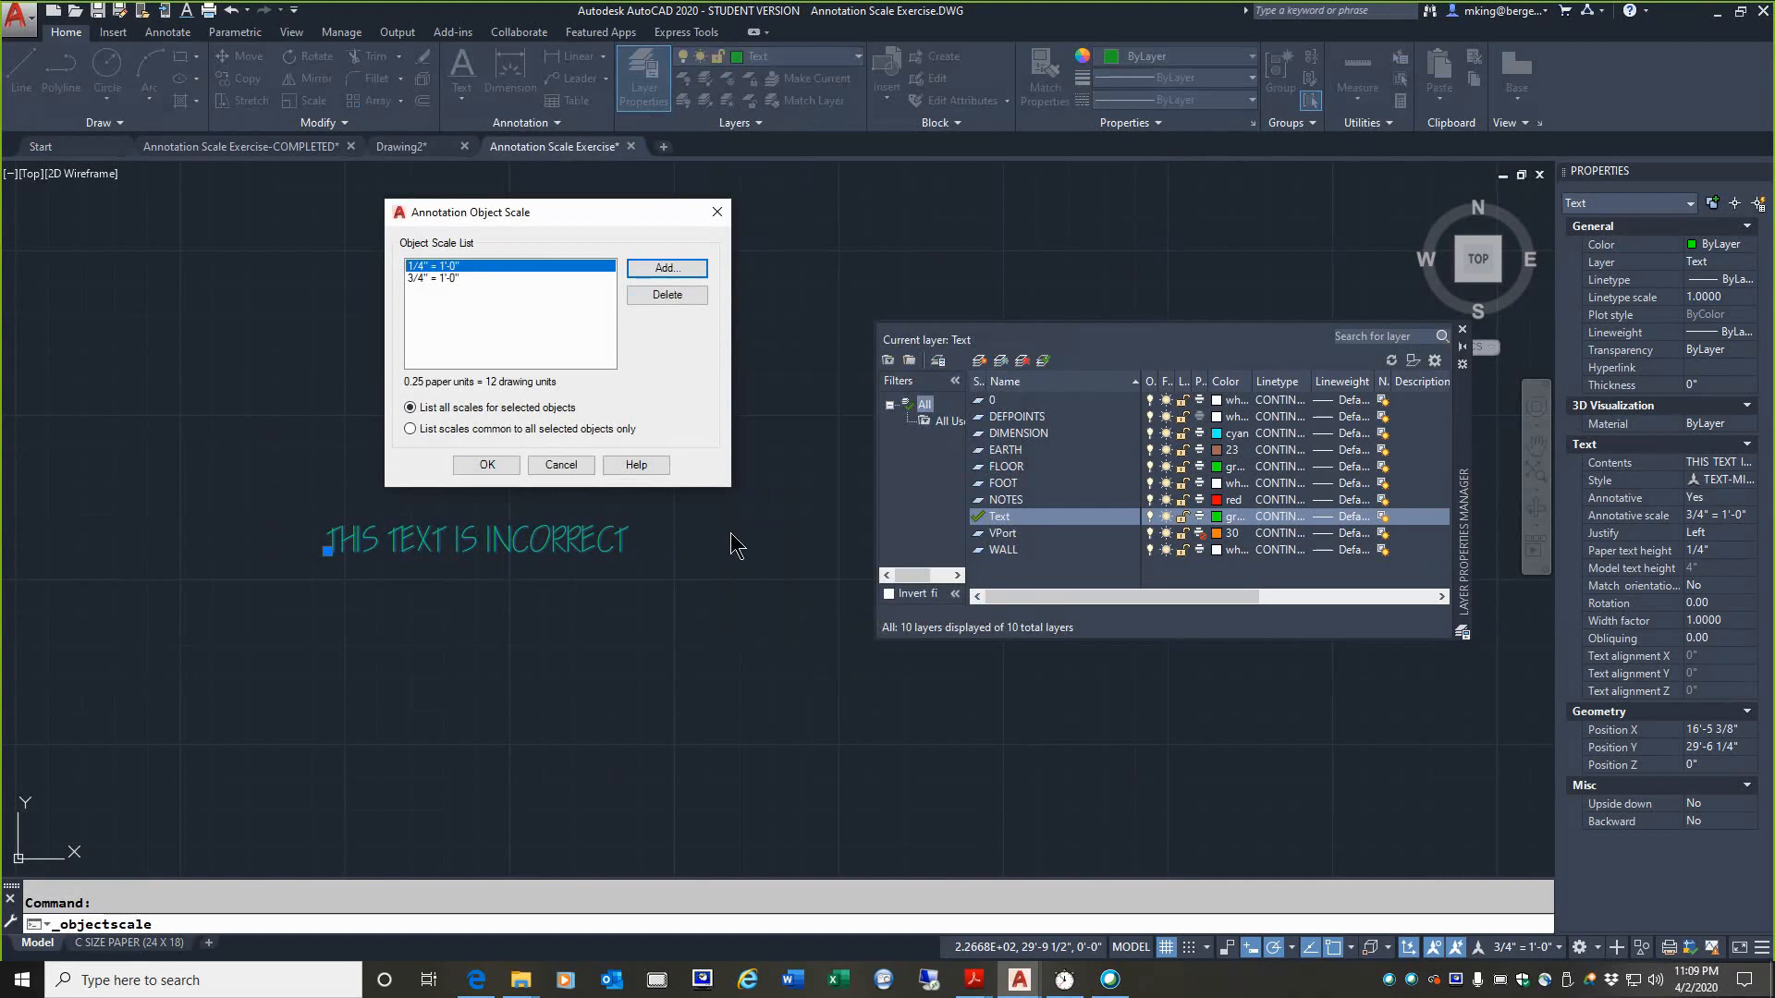
pyautogui.click(418, 278)
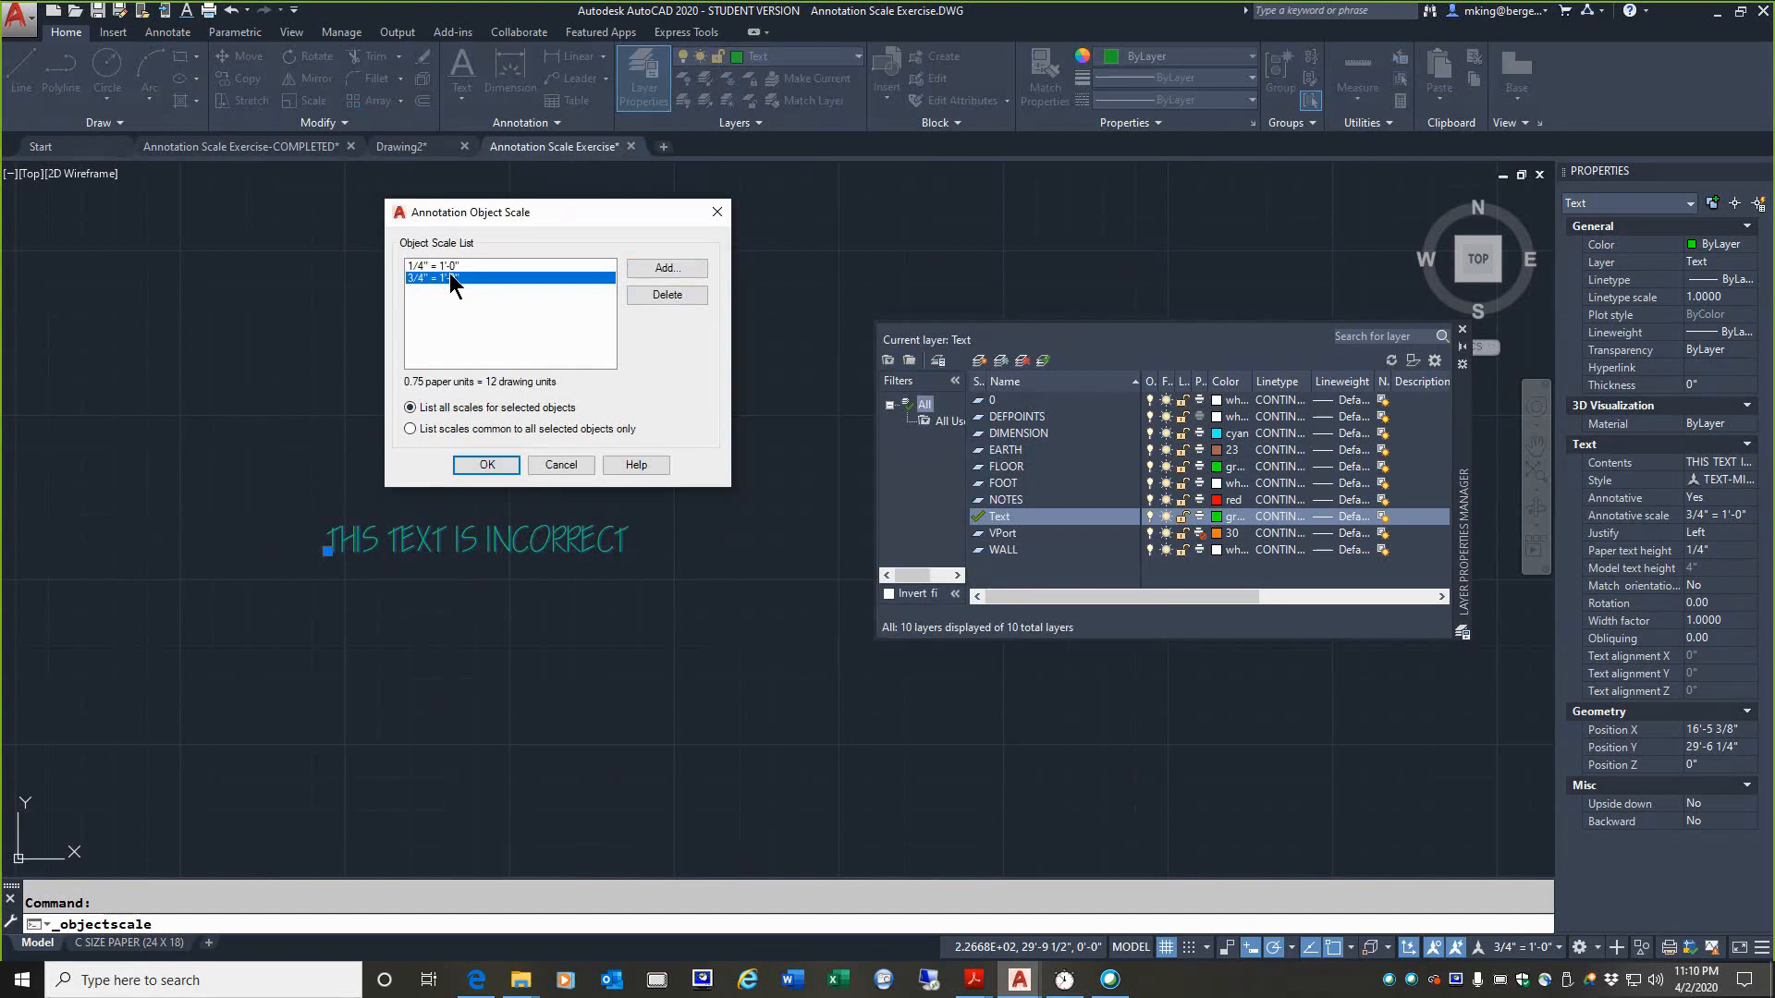
pyautogui.click(639, 296)
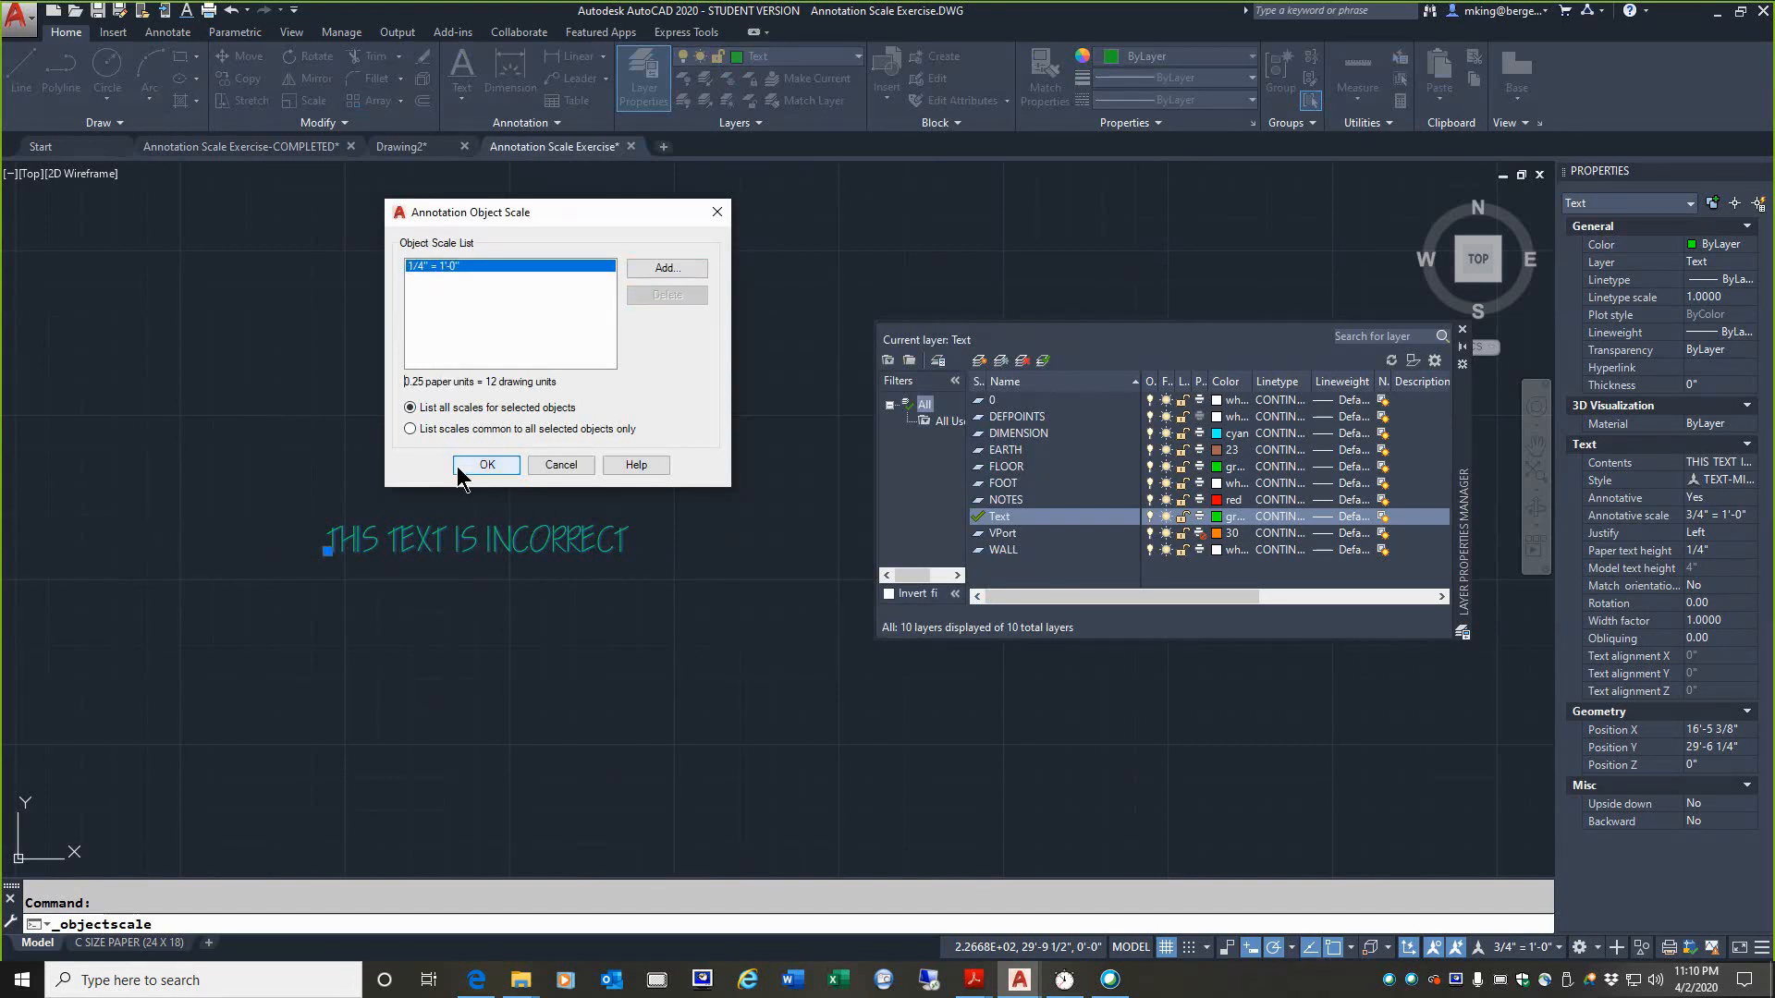
pyautogui.click(482, 465)
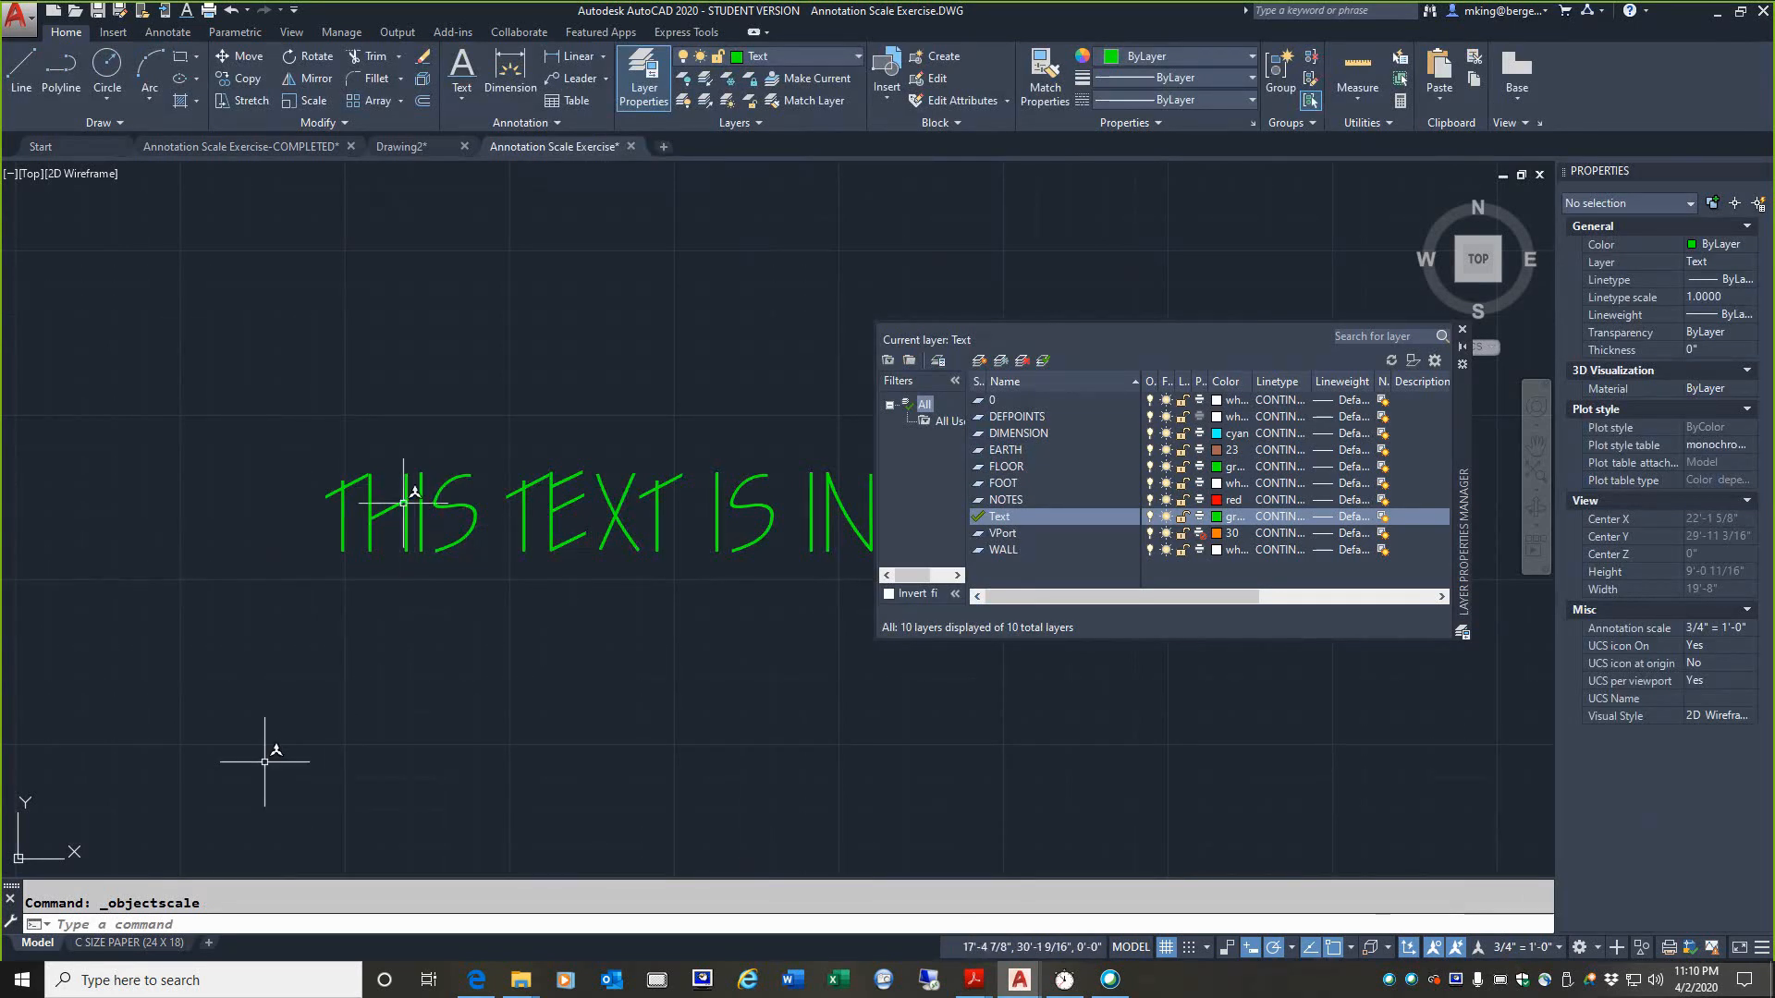
# Step: In the C SIZE PAPER (24 X 18) layout, set the floor plan viewport to 1/4" = 1'-0" with the whole plan in view, and lock it
pyautogui.click(105, 945)
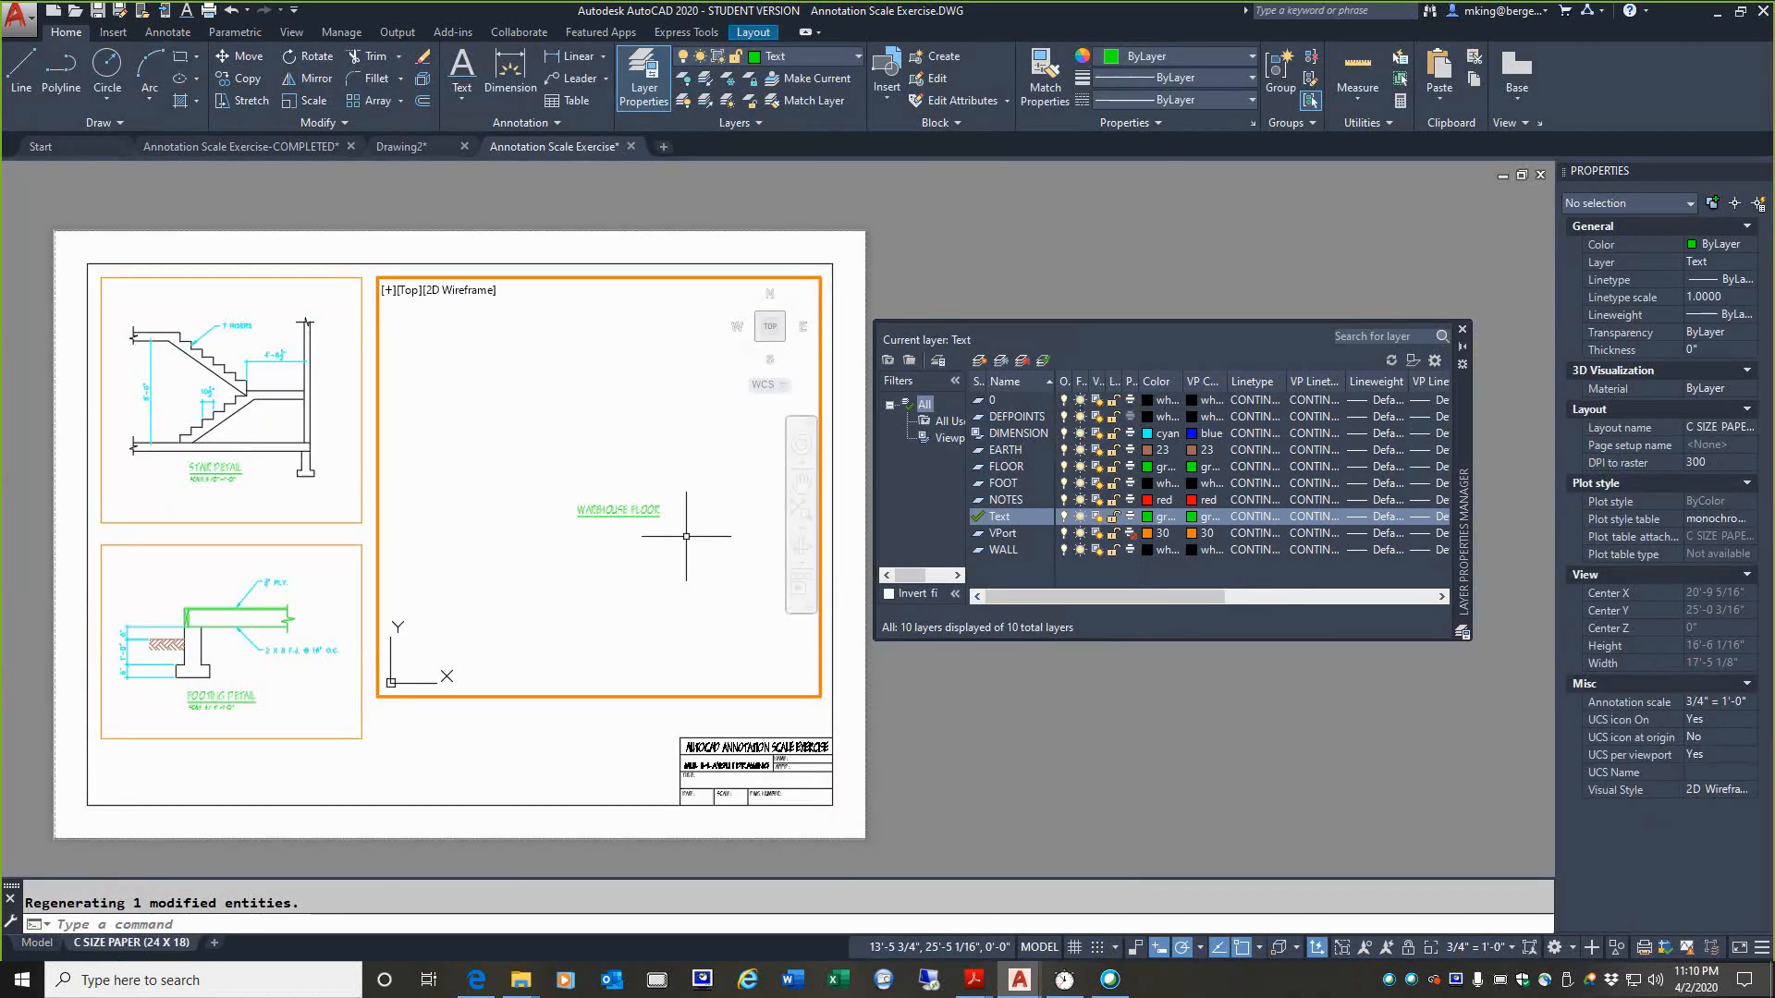
pyautogui.click(1511, 947)
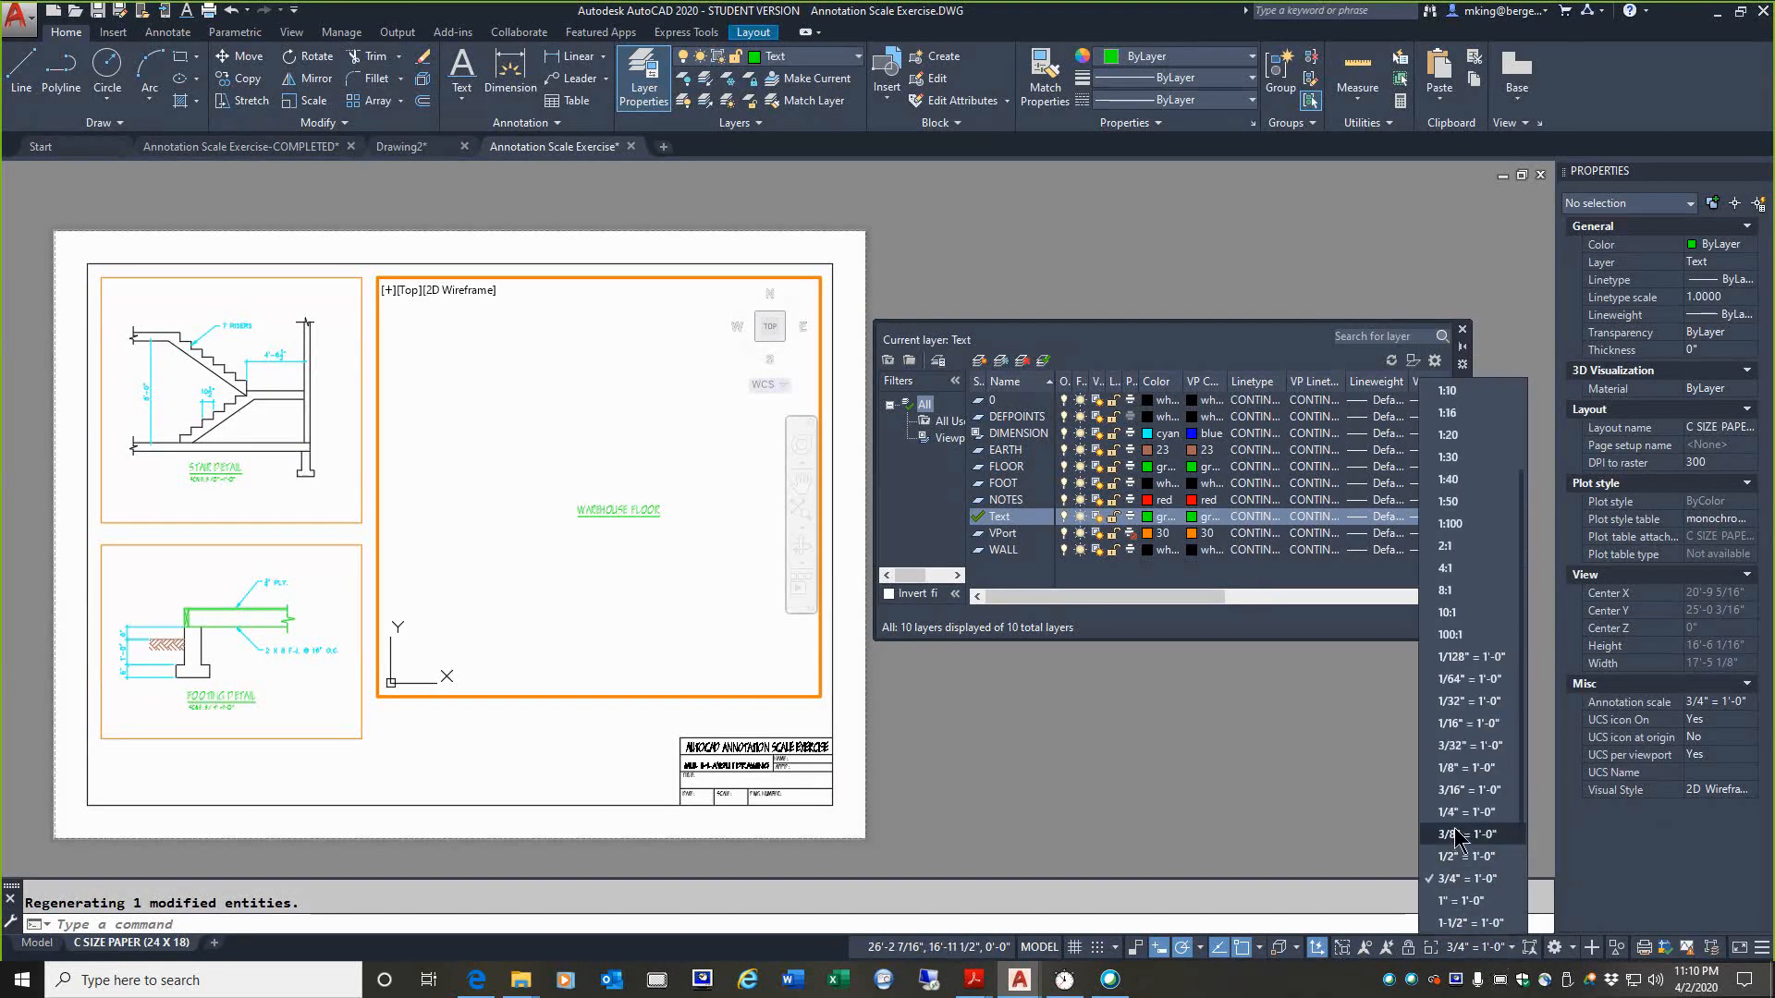
pyautogui.click(1454, 812)
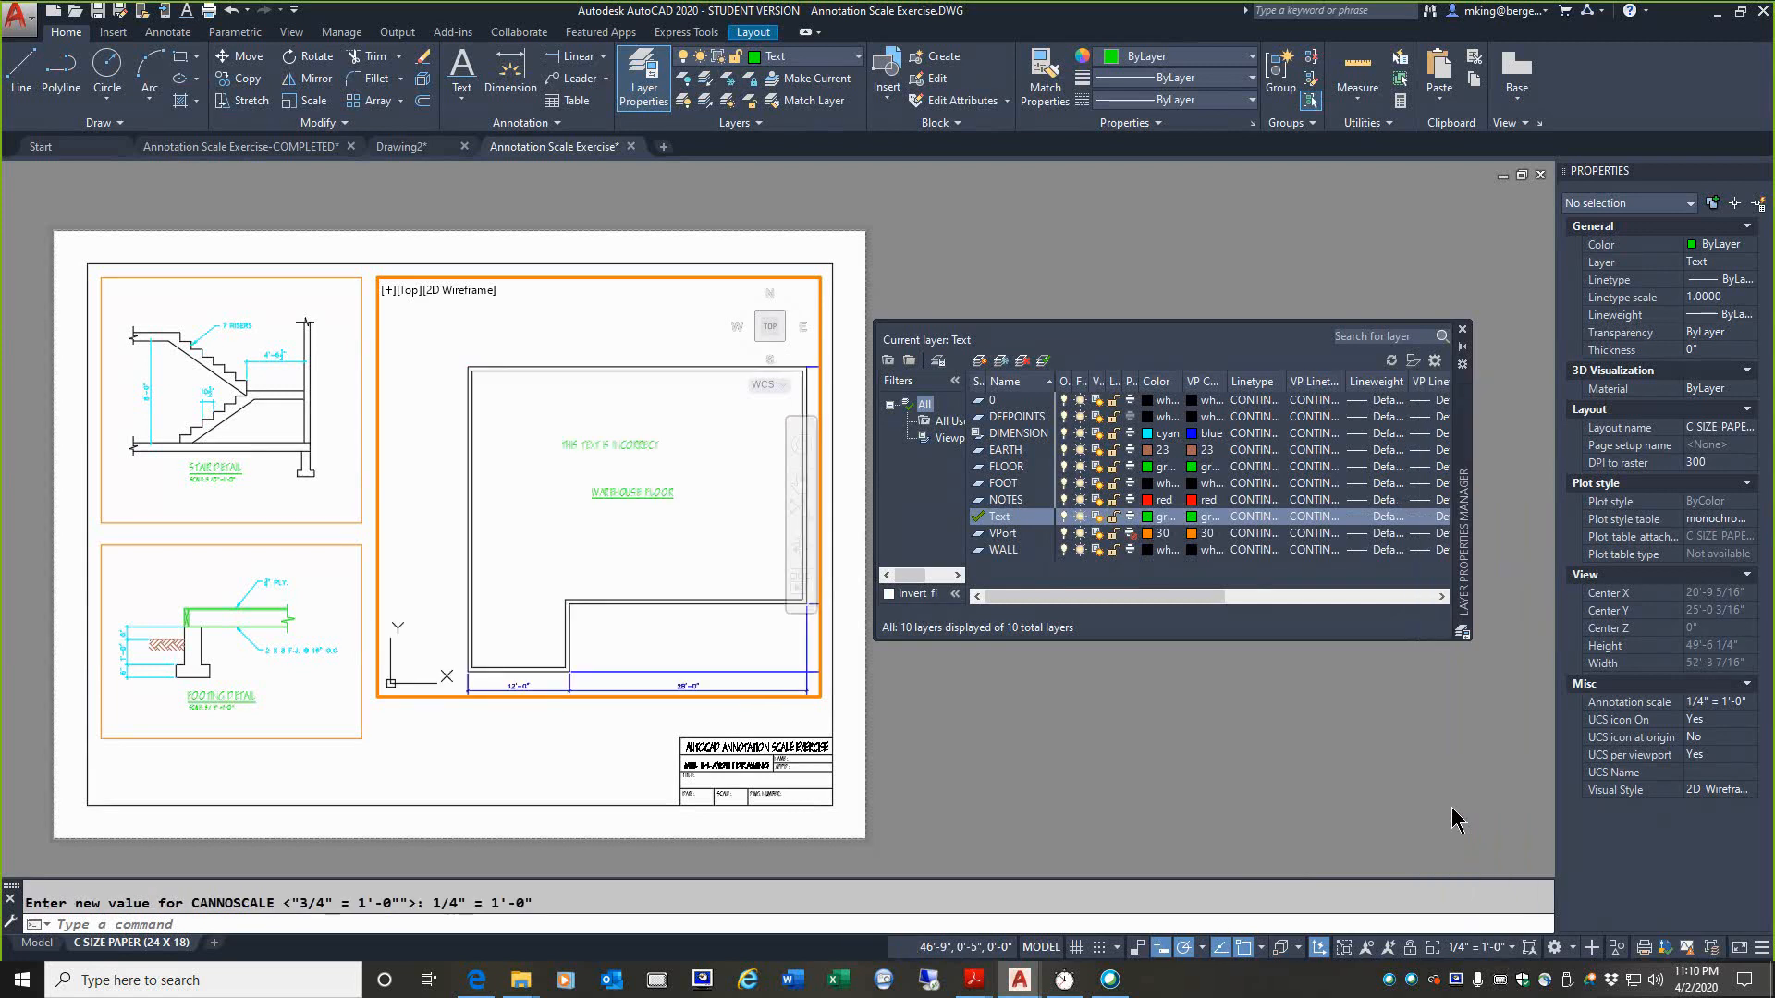
pyautogui.moveTo(695, 499); pyautogui.dragTo(623, 427, button='middle')
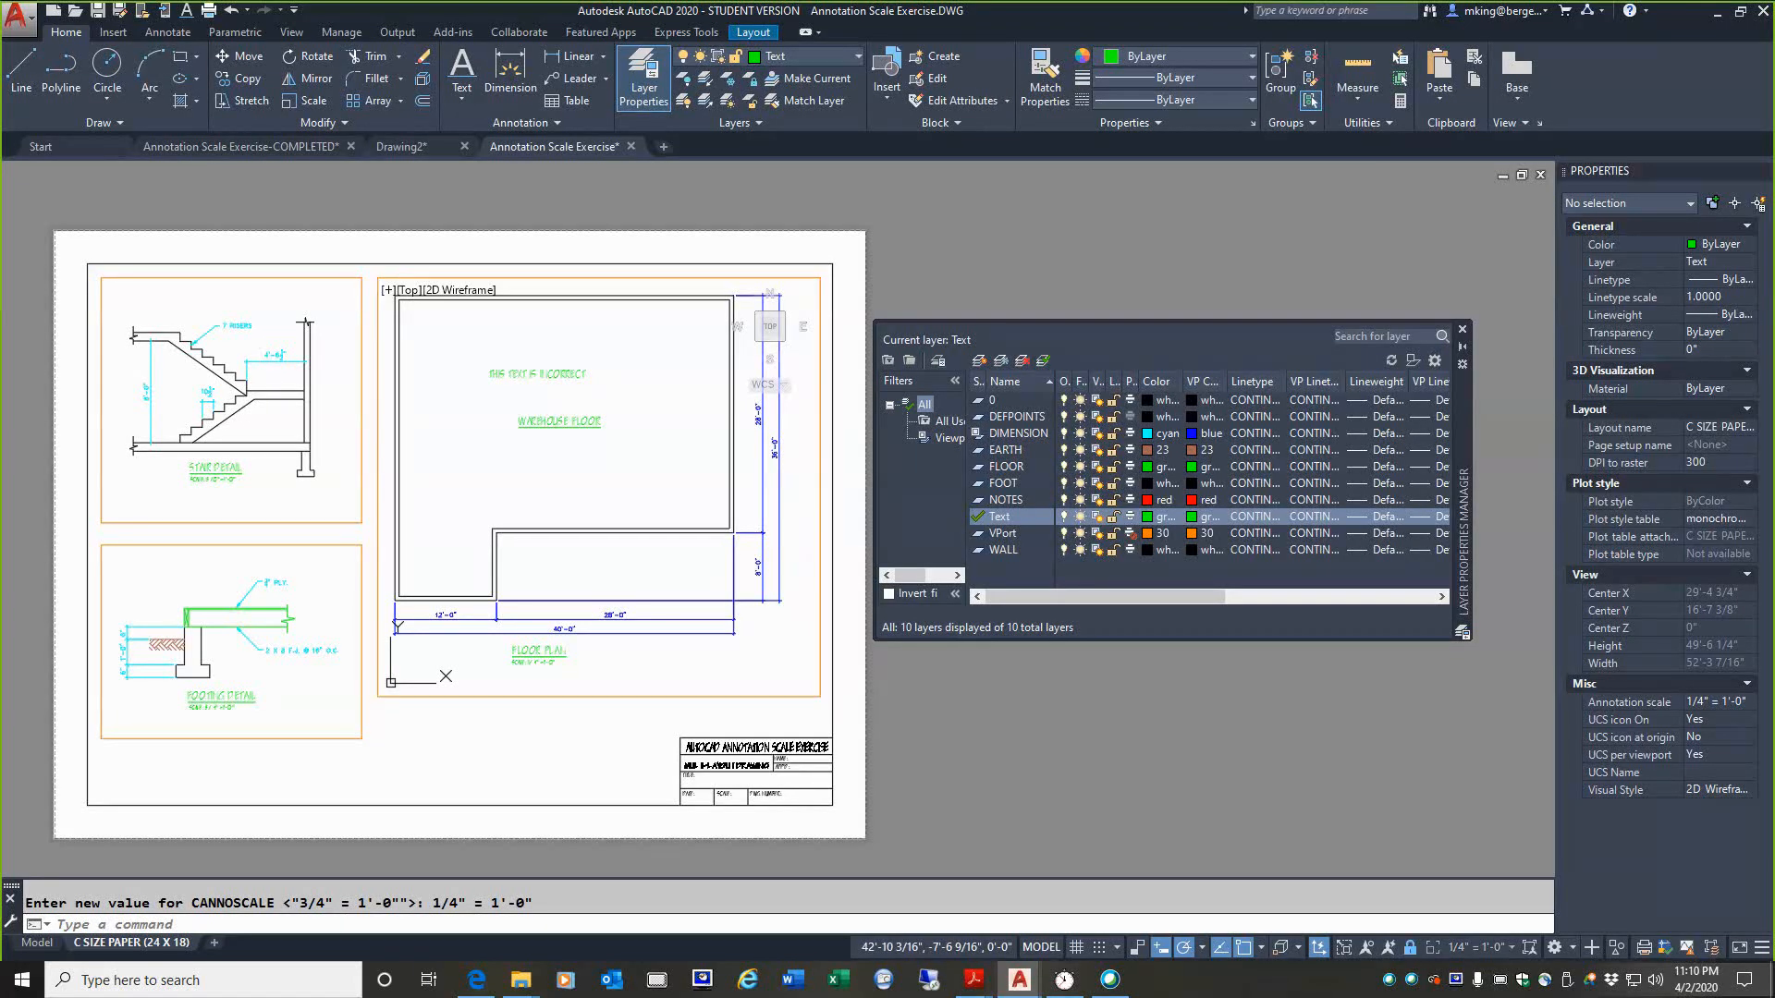
# Step: Compare THIS TEXT IS INCORRECT with WAREHOUSE FLOOR in the floor plan viewport, and check its size and the annotation scale in model space
pyautogui.scroll(6, 509, 354)
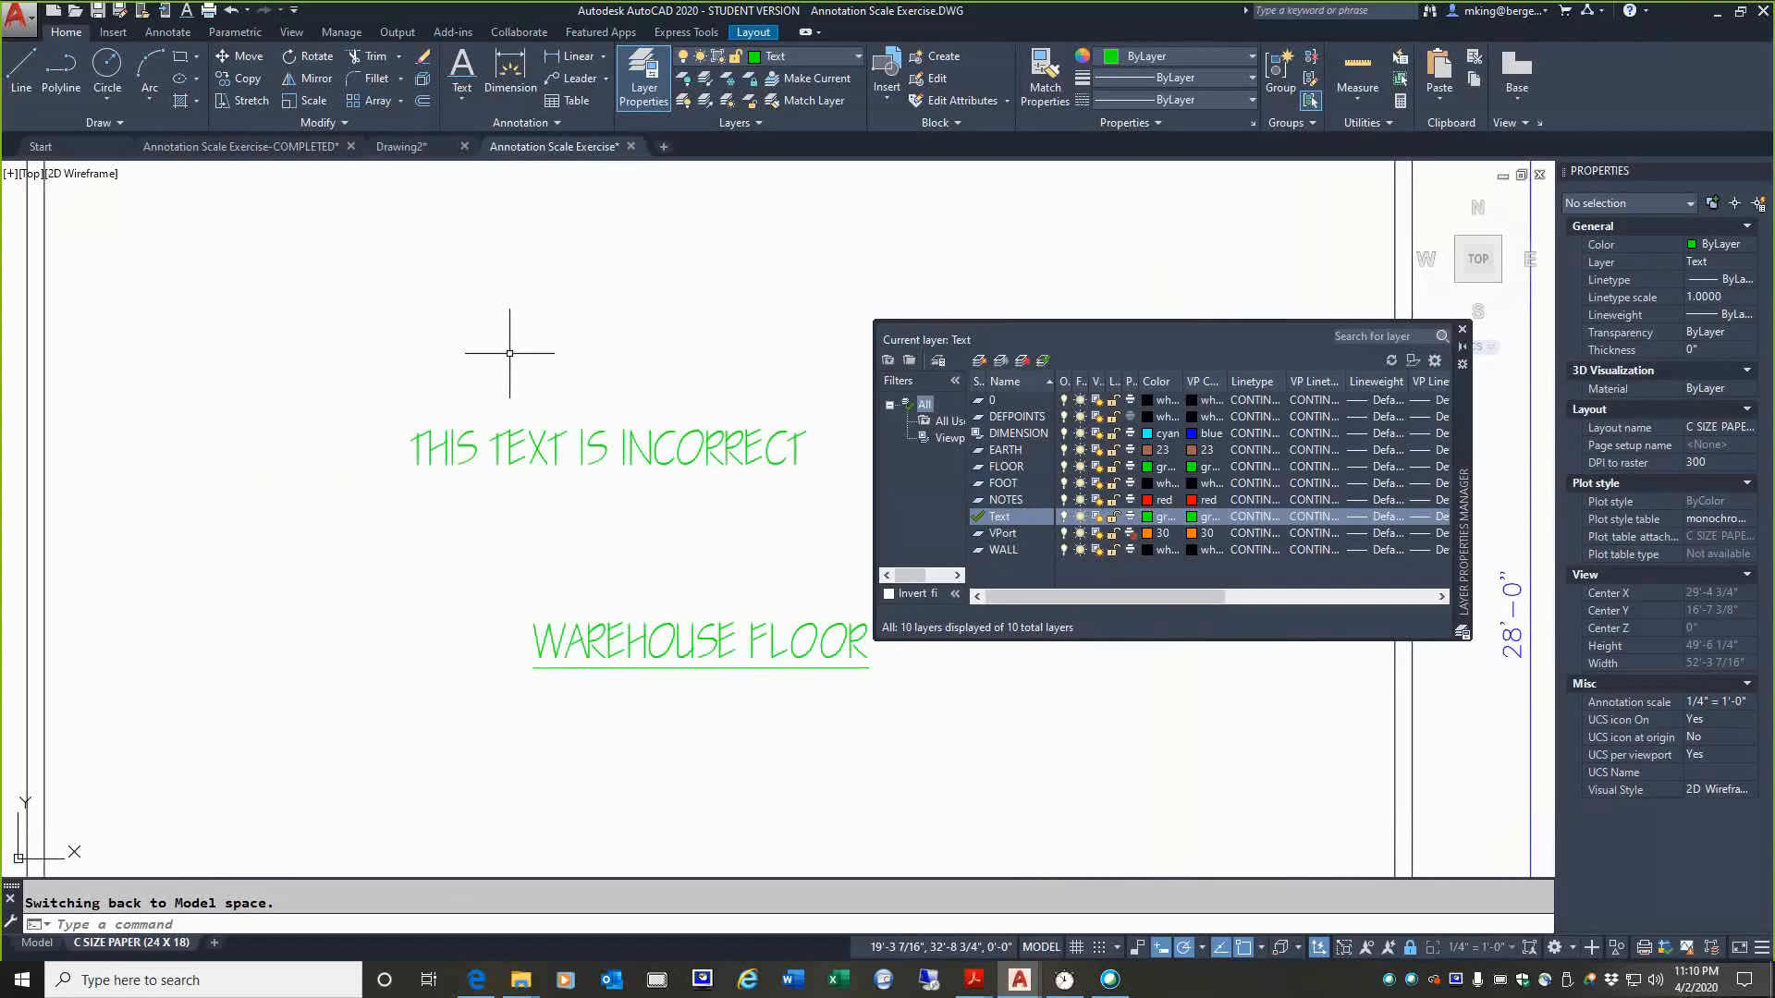
pyautogui.scroll(-6, 509, 353)
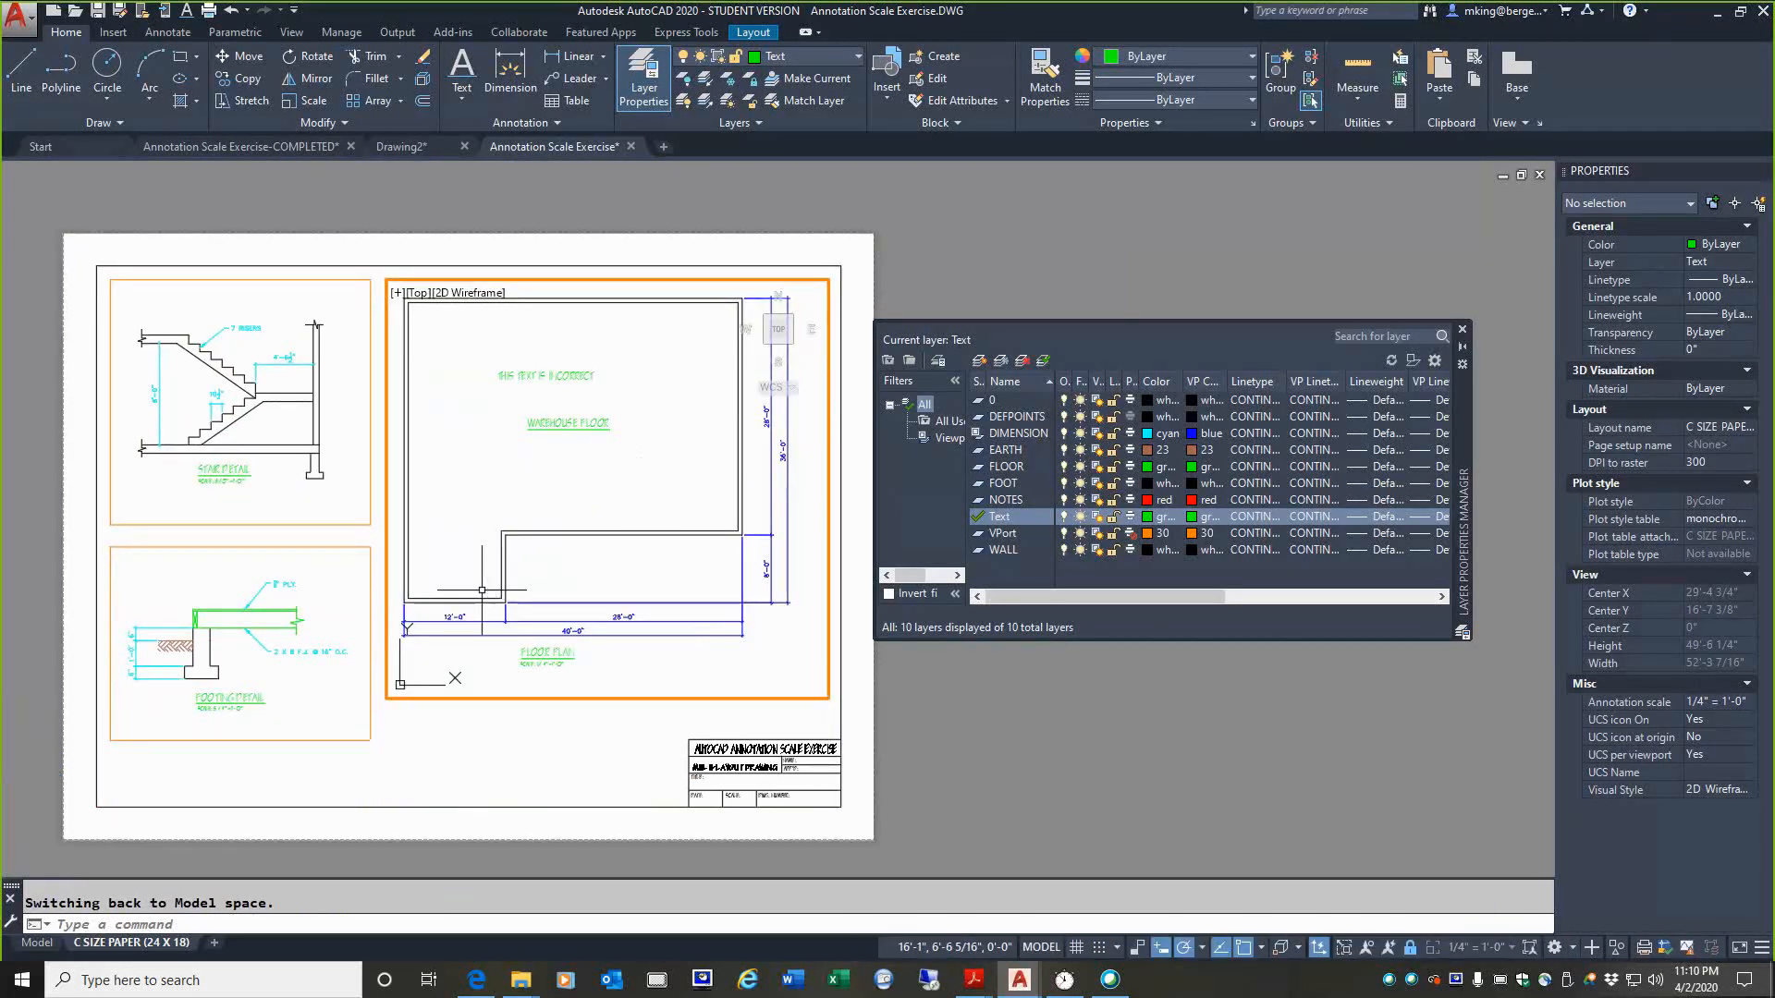
pyautogui.click(37, 942)
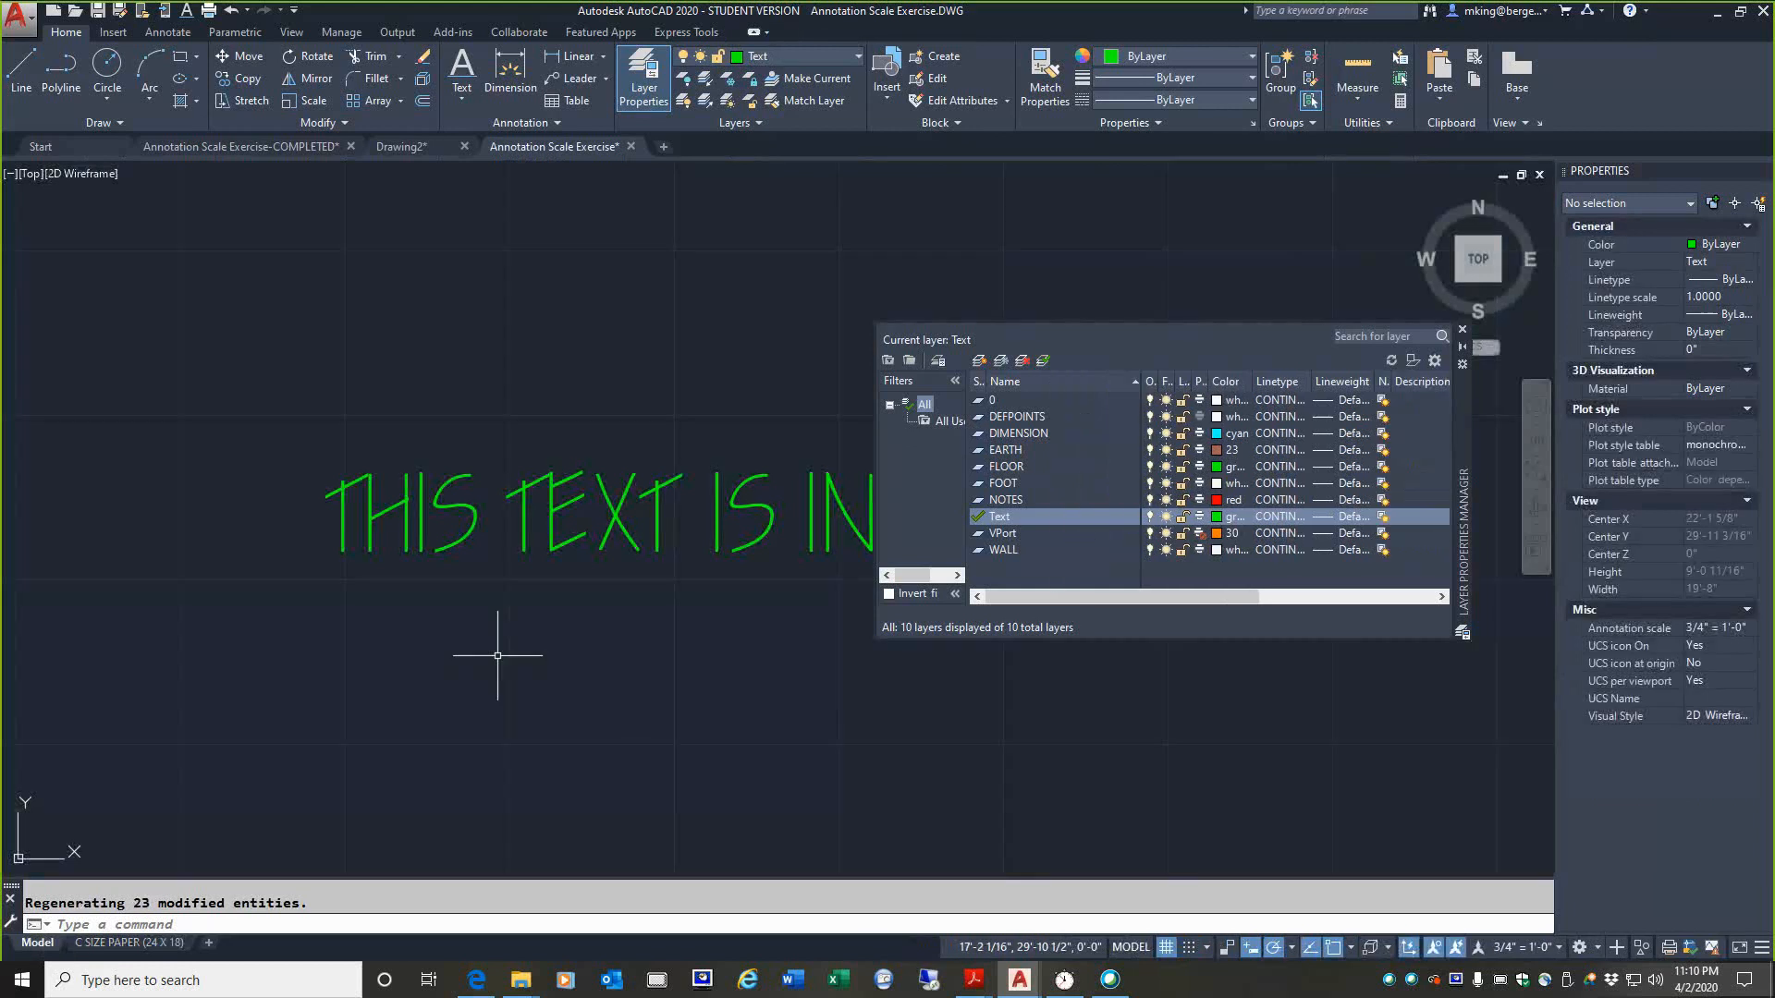
pyautogui.click(104, 944)
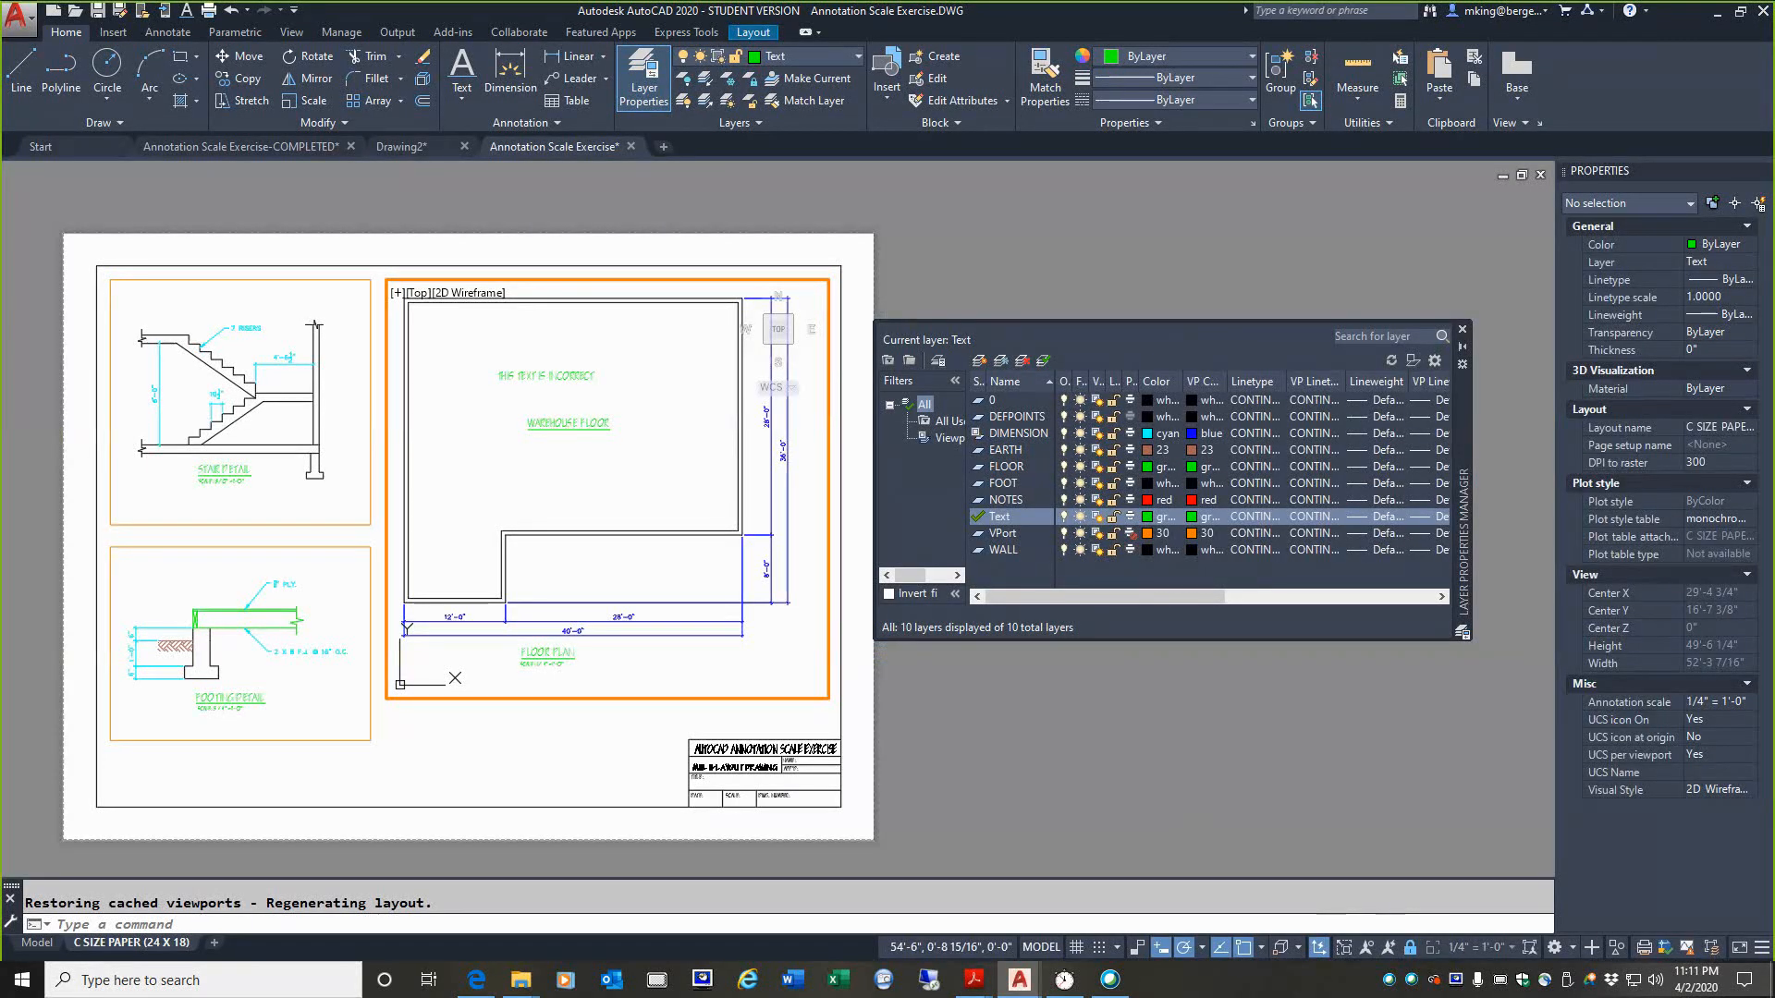
pyautogui.click(37, 942)
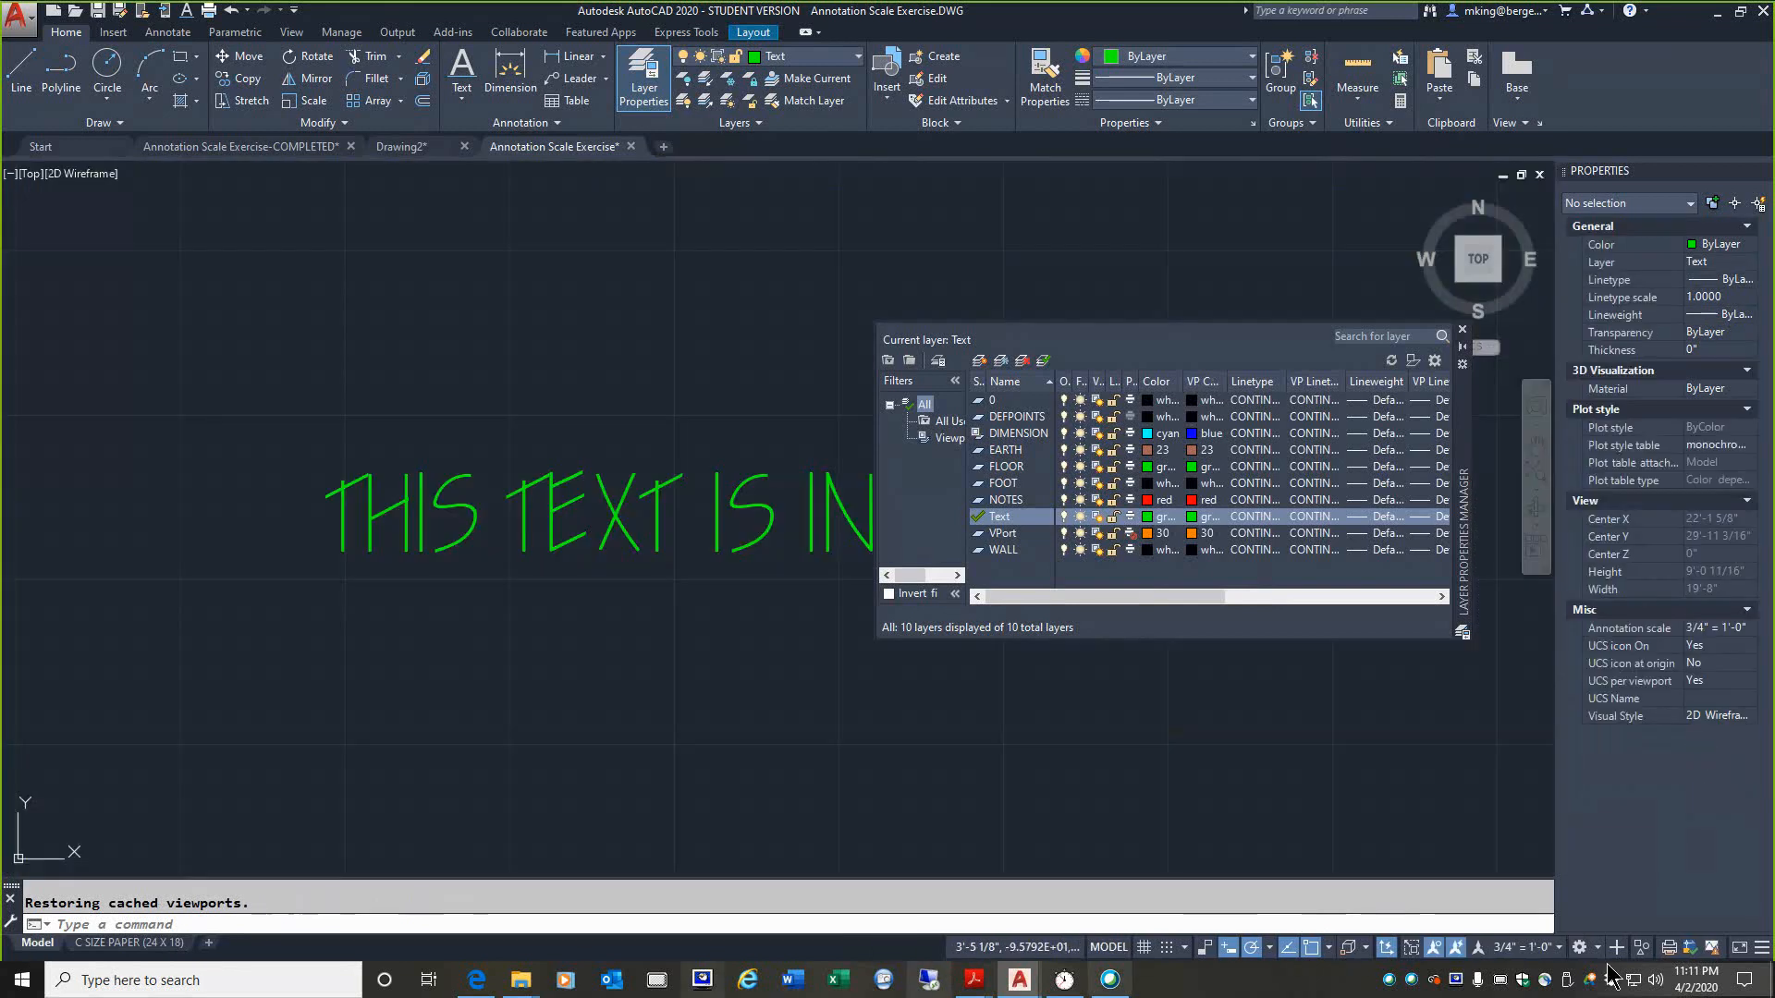
pyautogui.click(1516, 948)
pyautogui.click(1527, 948)
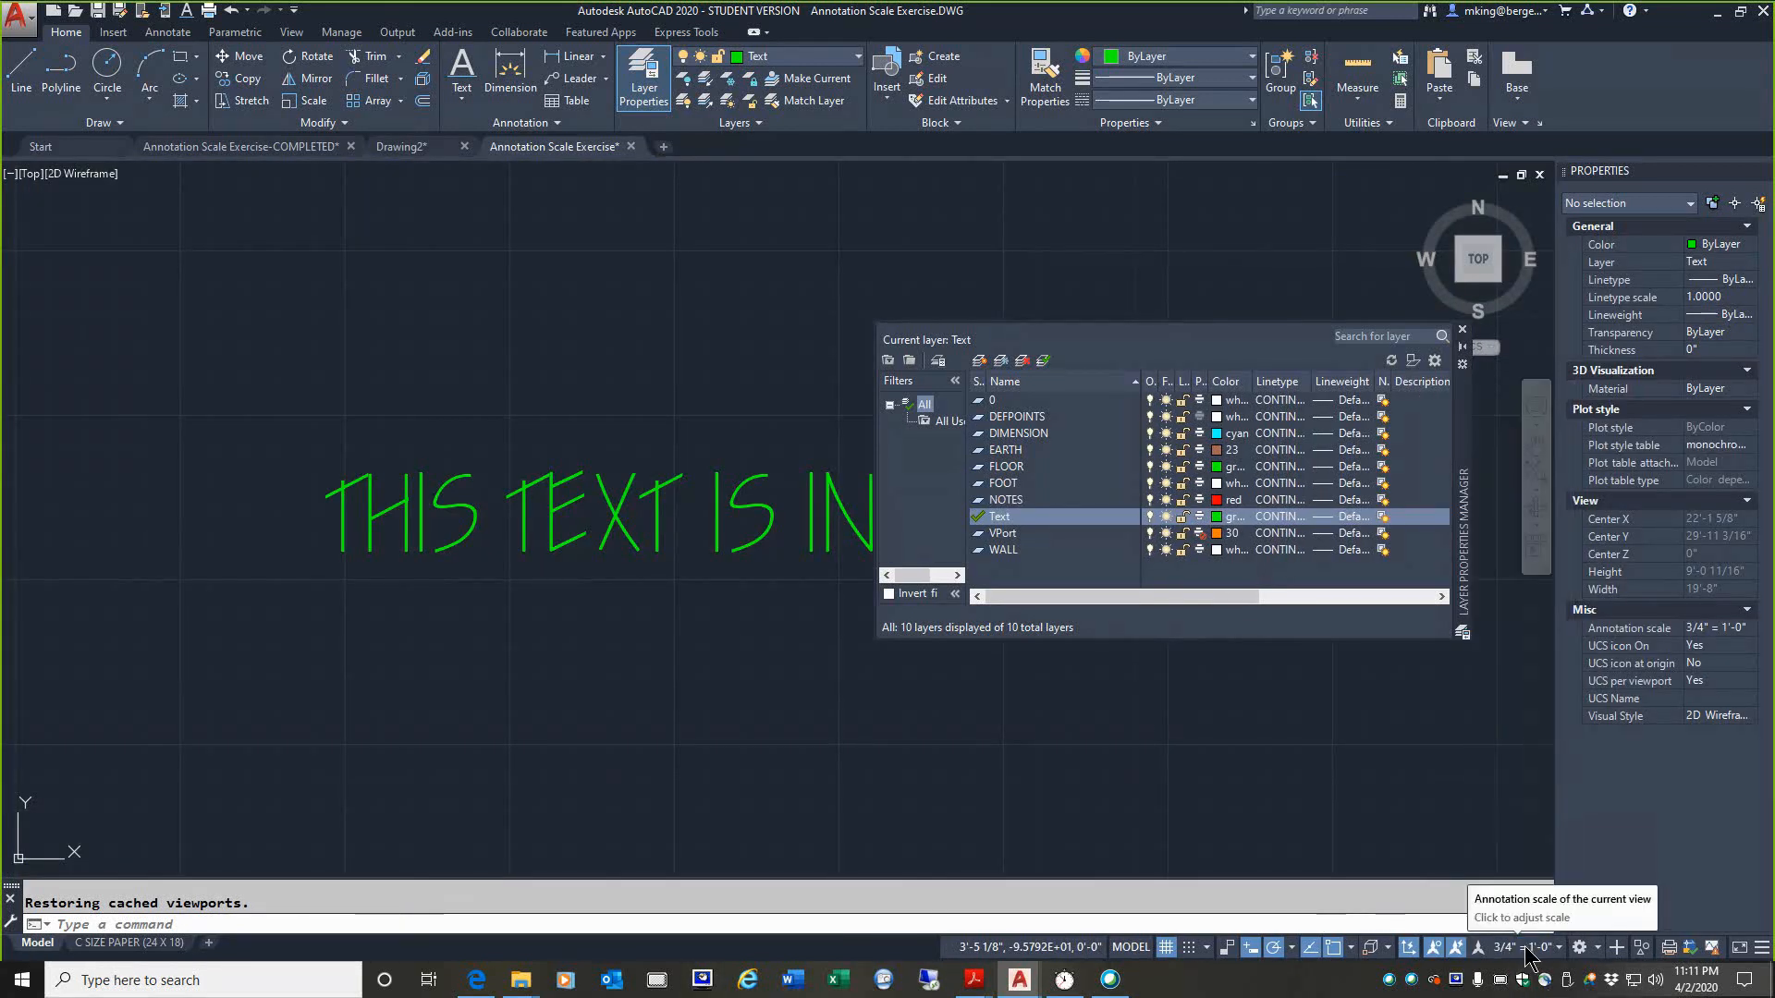
pyautogui.click(101, 943)
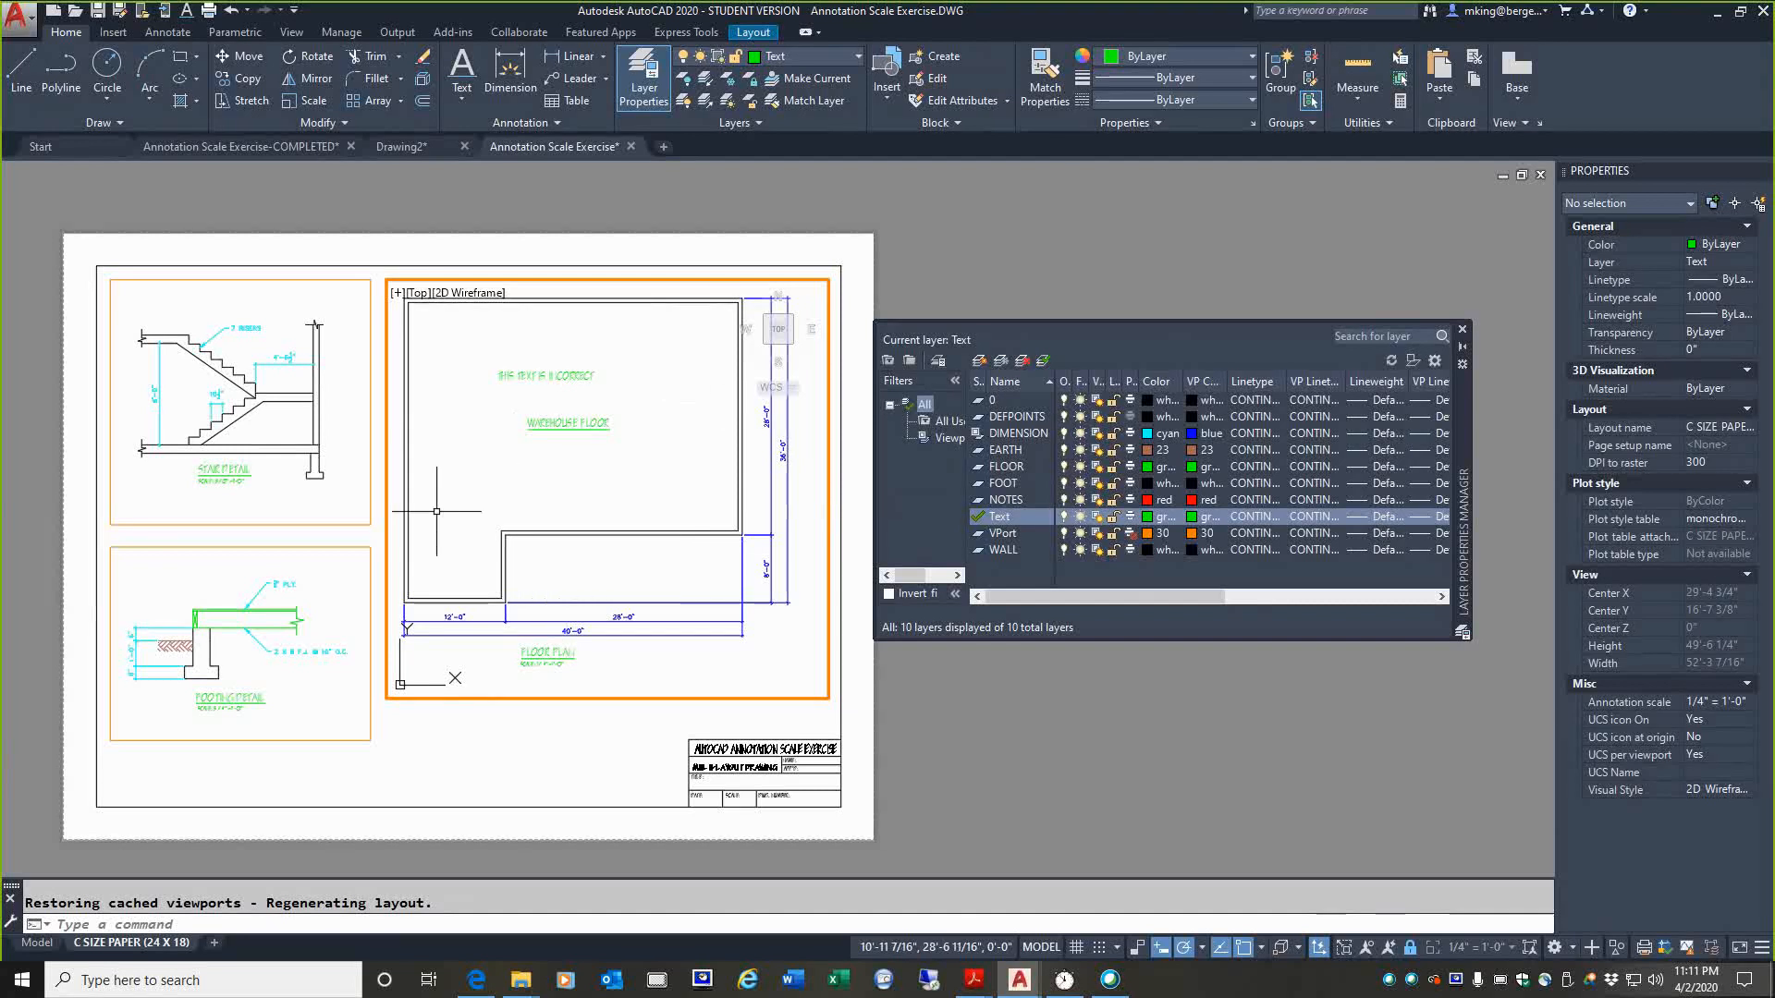
# Step: Review the annotation scale list of THIS TEXT IS INCORRECT through the floor plan viewport without changes, and return to paper space
pyautogui.doubleClick(605, 740)
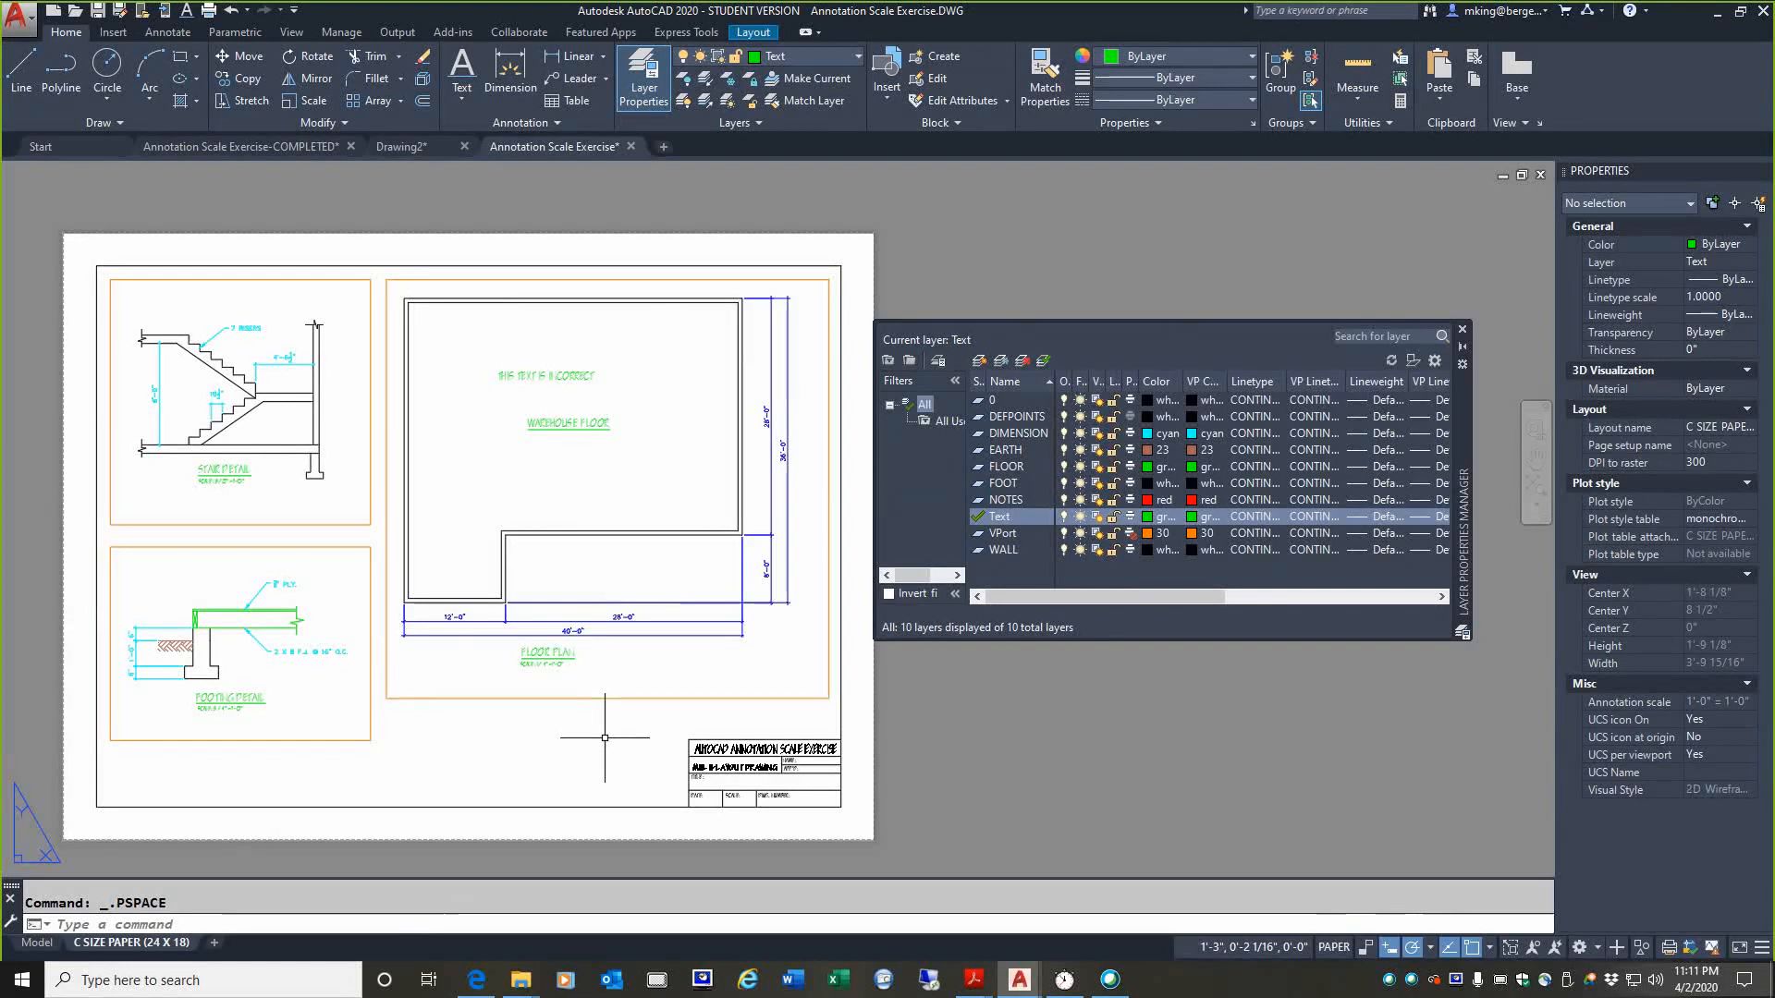
pyautogui.doubleClick(538, 403)
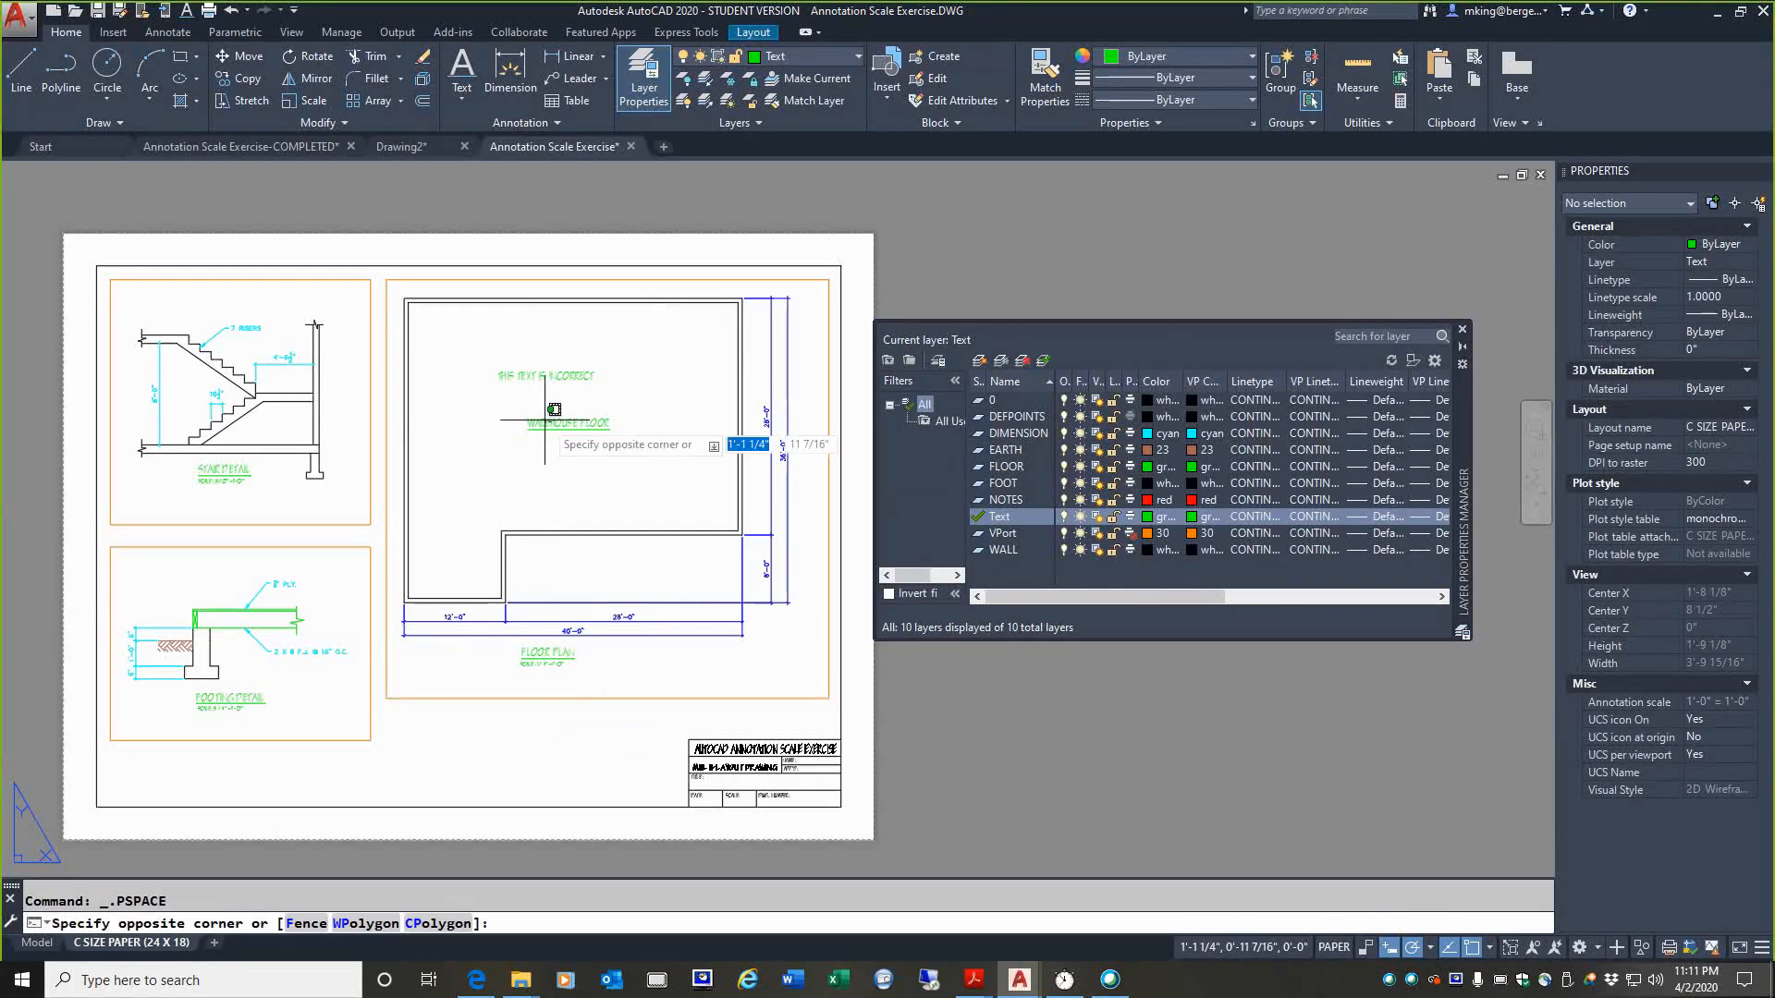
pyautogui.click(517, 379)
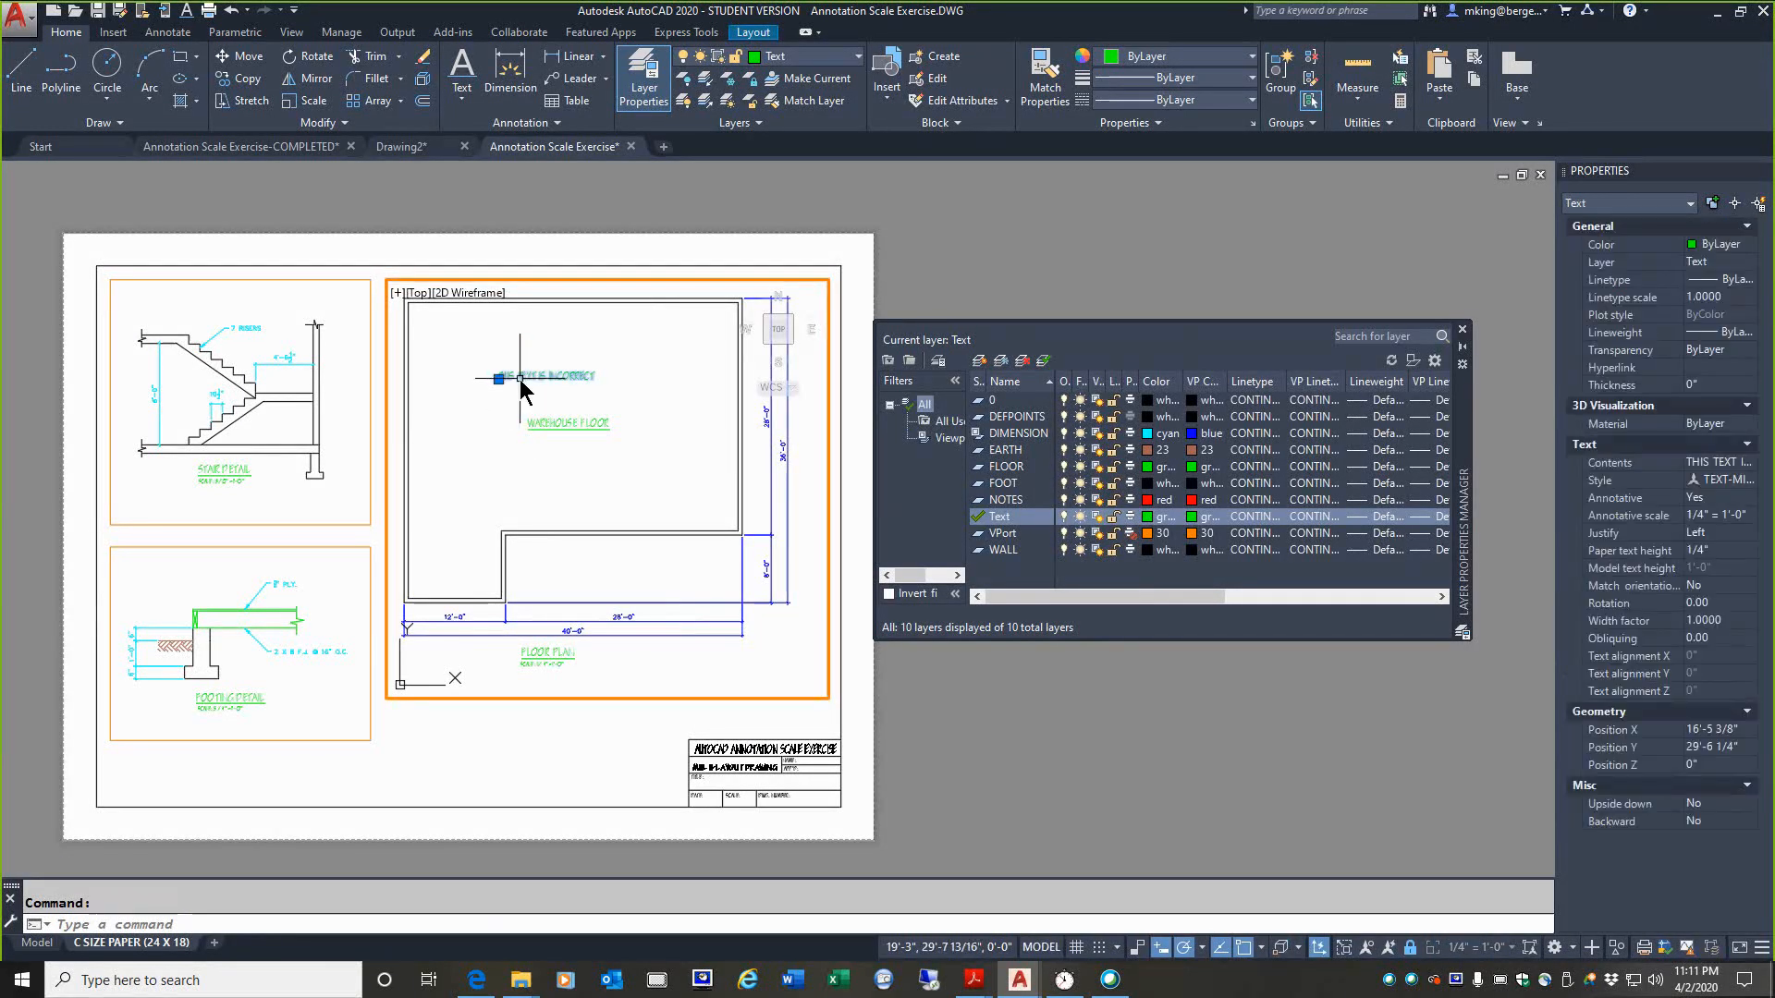
pyautogui.rightClick(520, 384)
pyautogui.moveTo(574, 462)
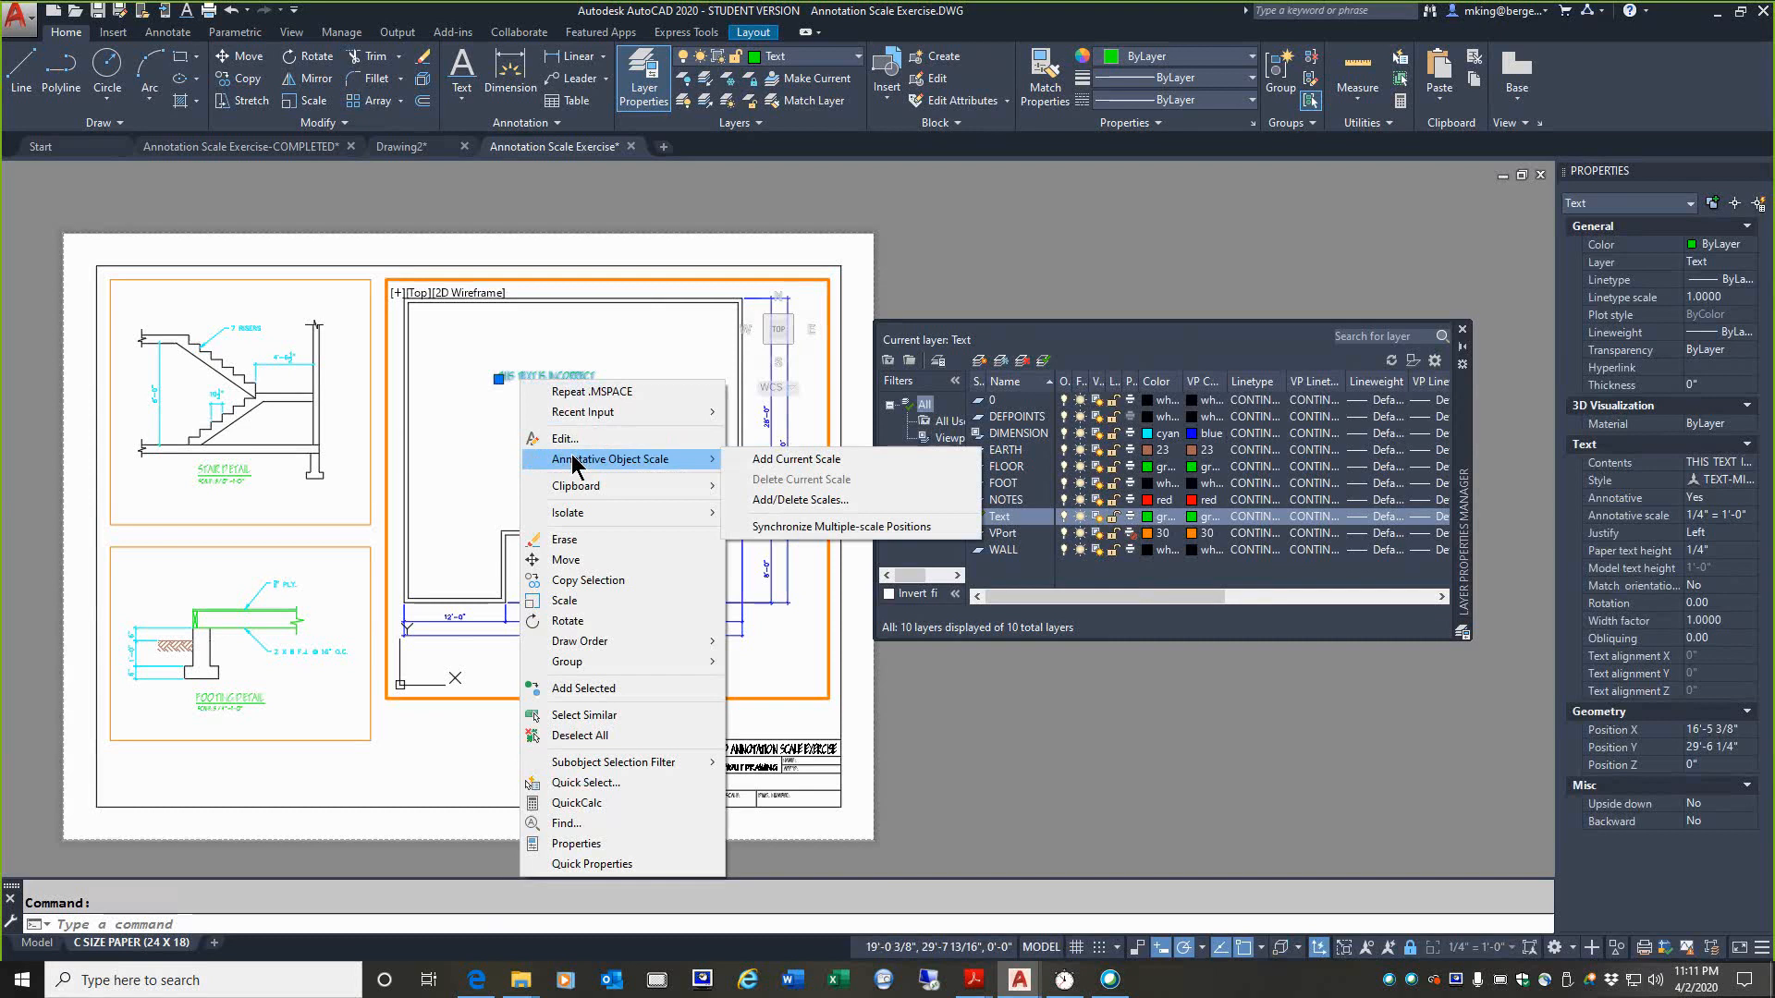
pyautogui.click(791, 500)
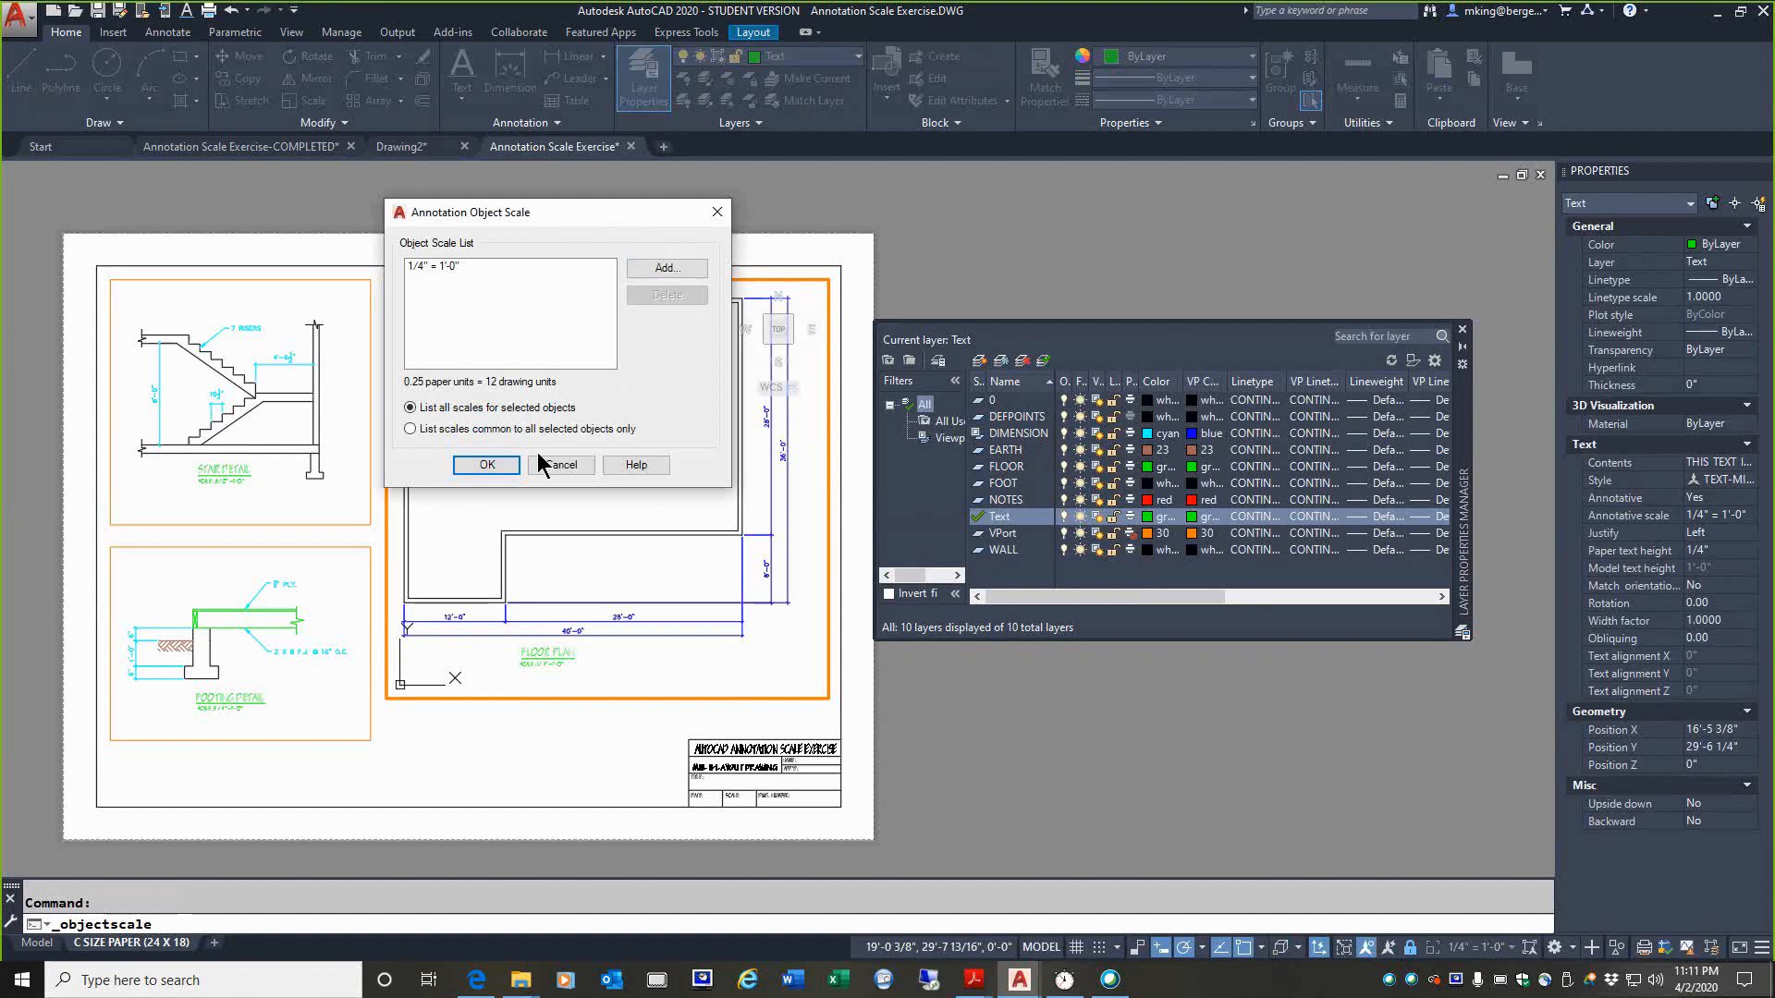
pyautogui.click(564, 466)
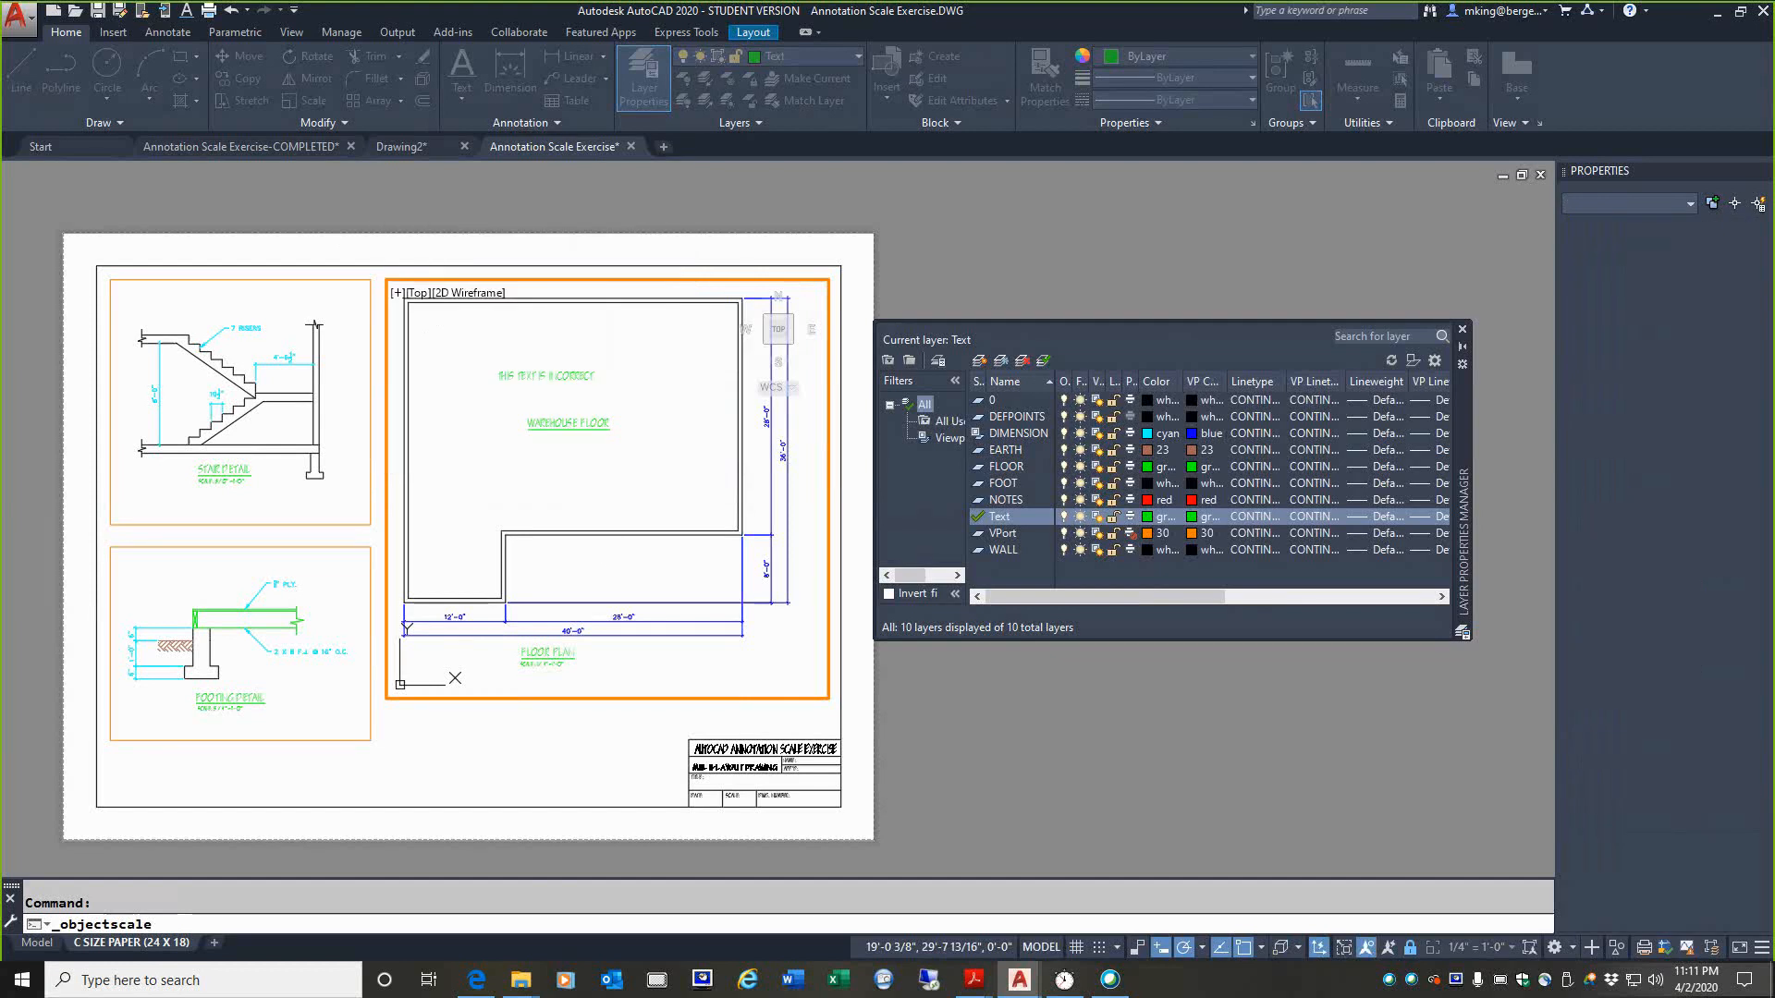
pyautogui.doubleClick(540, 763)
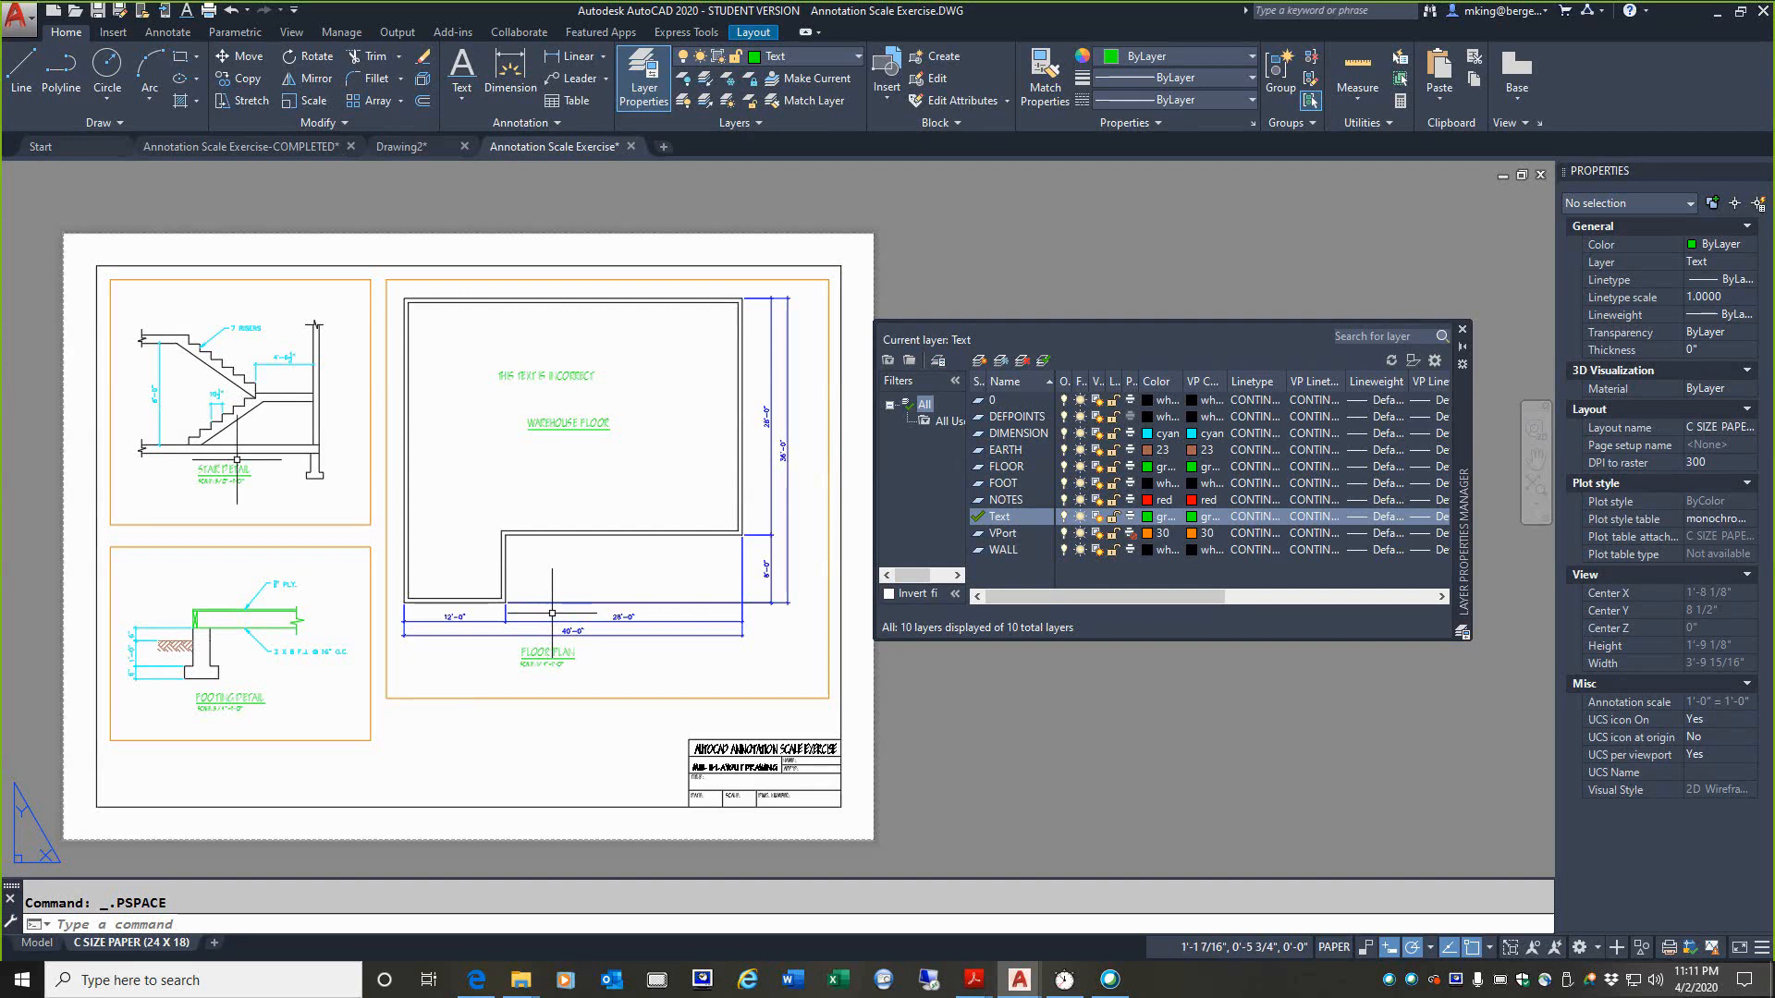
# Step: Create a copy of the C SIZE PAPER (24 X 18) layout and place it at the end of the layouts
pyautogui.moveTo(1472, 410); pyautogui.dragTo(1537, 267)
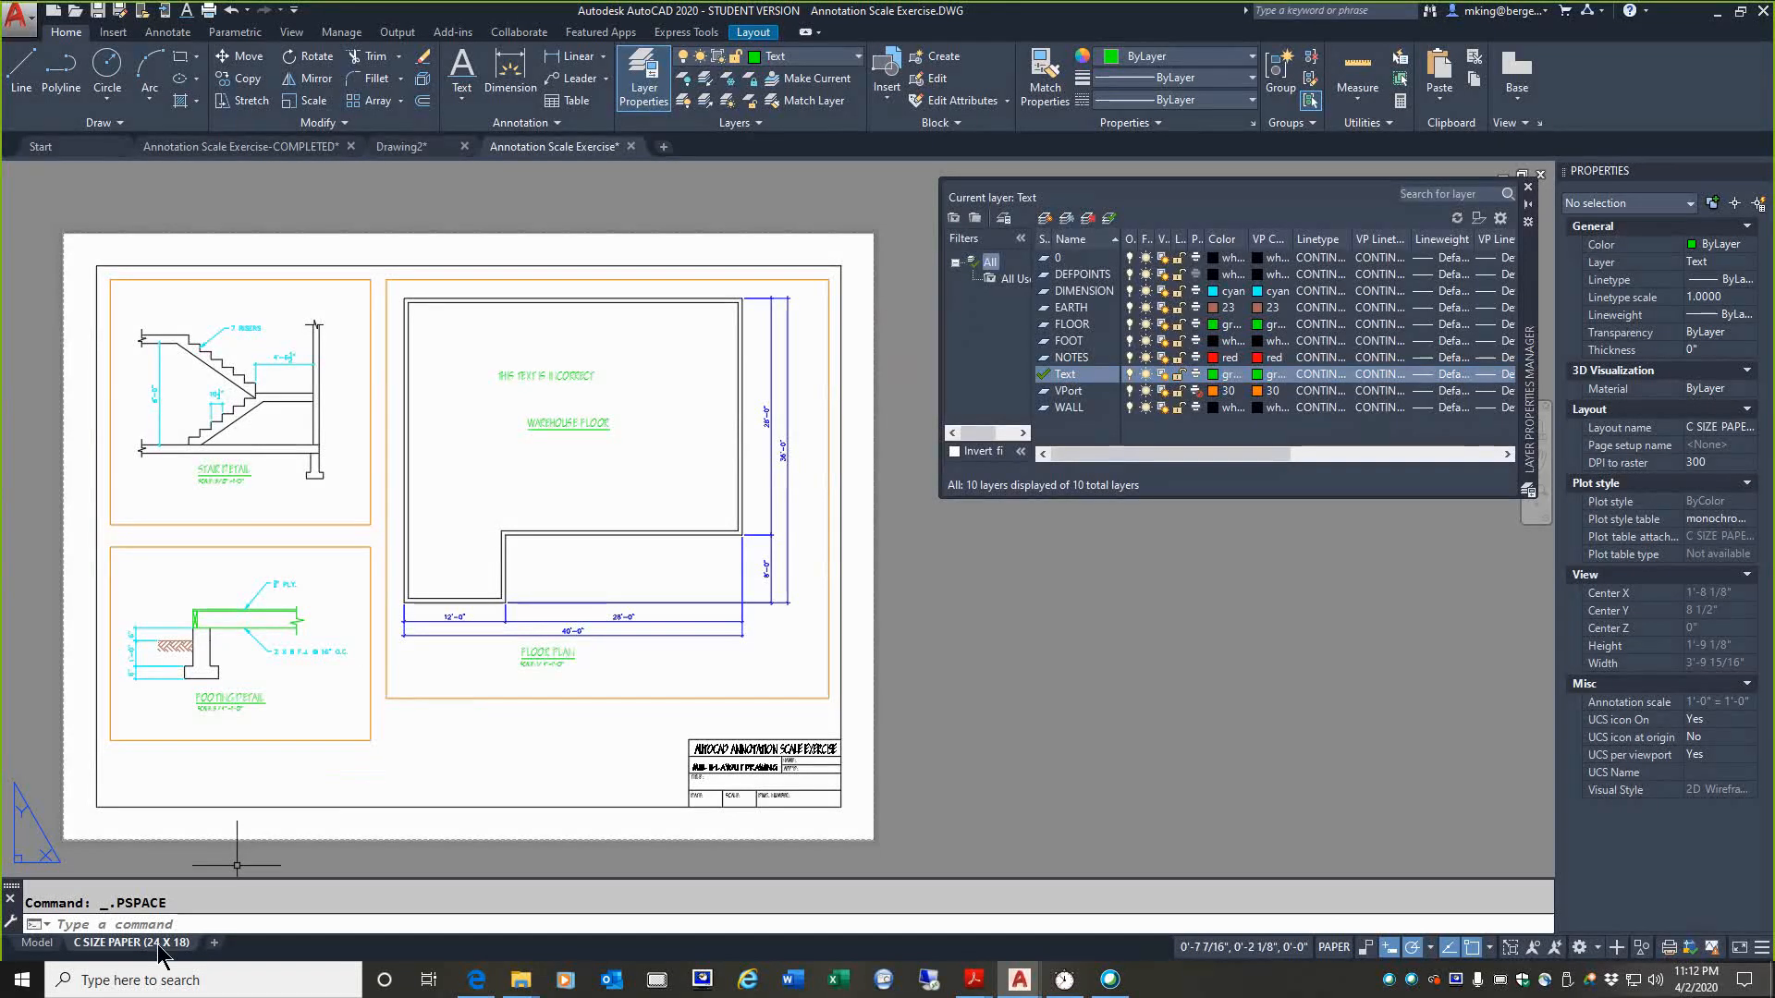
pyautogui.rightClick(109, 943)
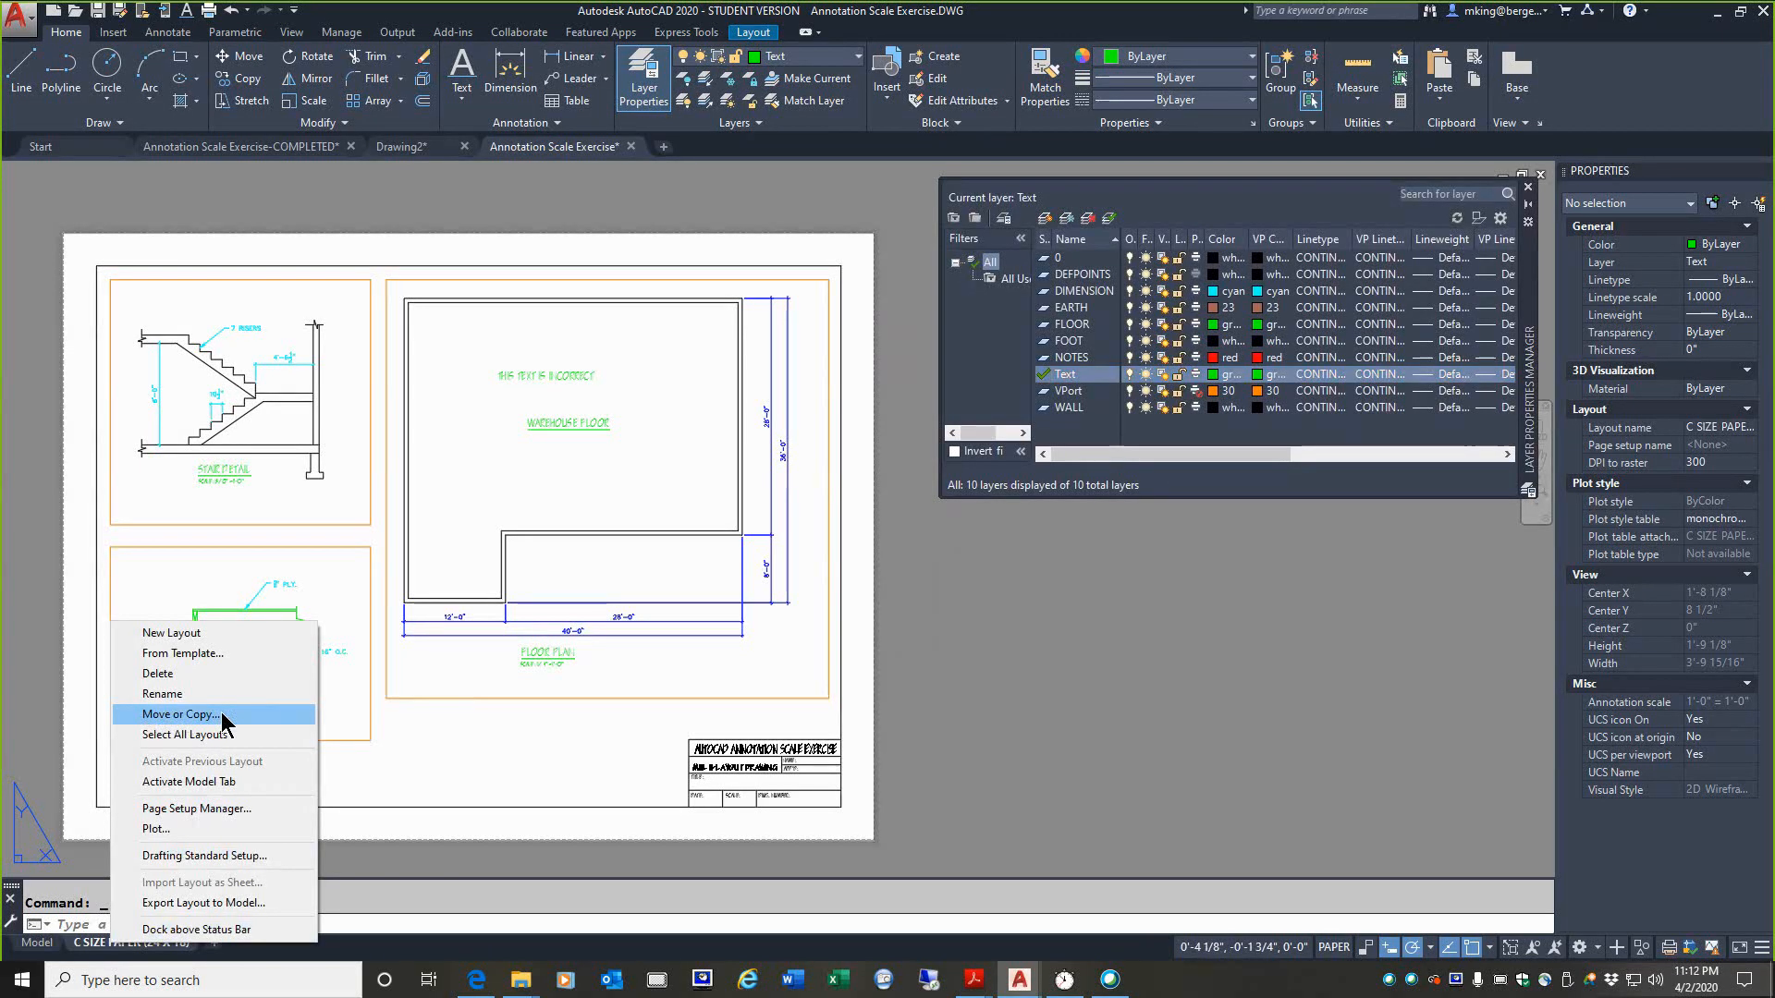
pyautogui.click(181, 715)
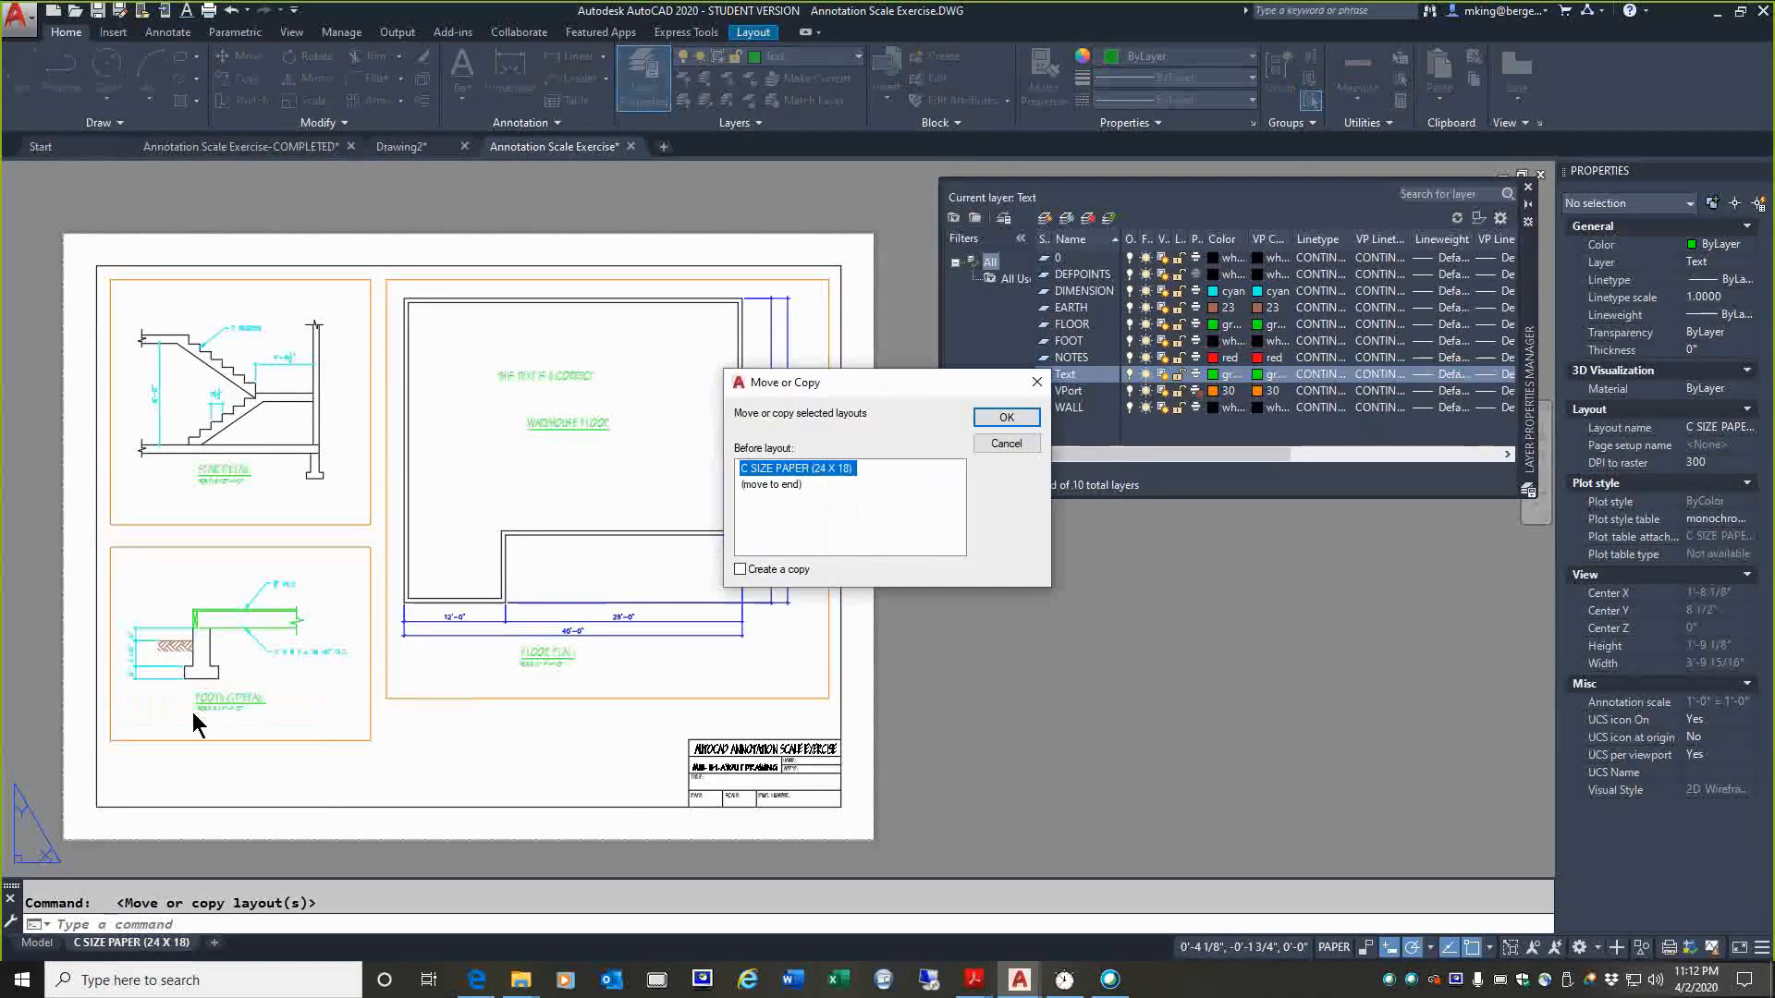
pyautogui.click(740, 568)
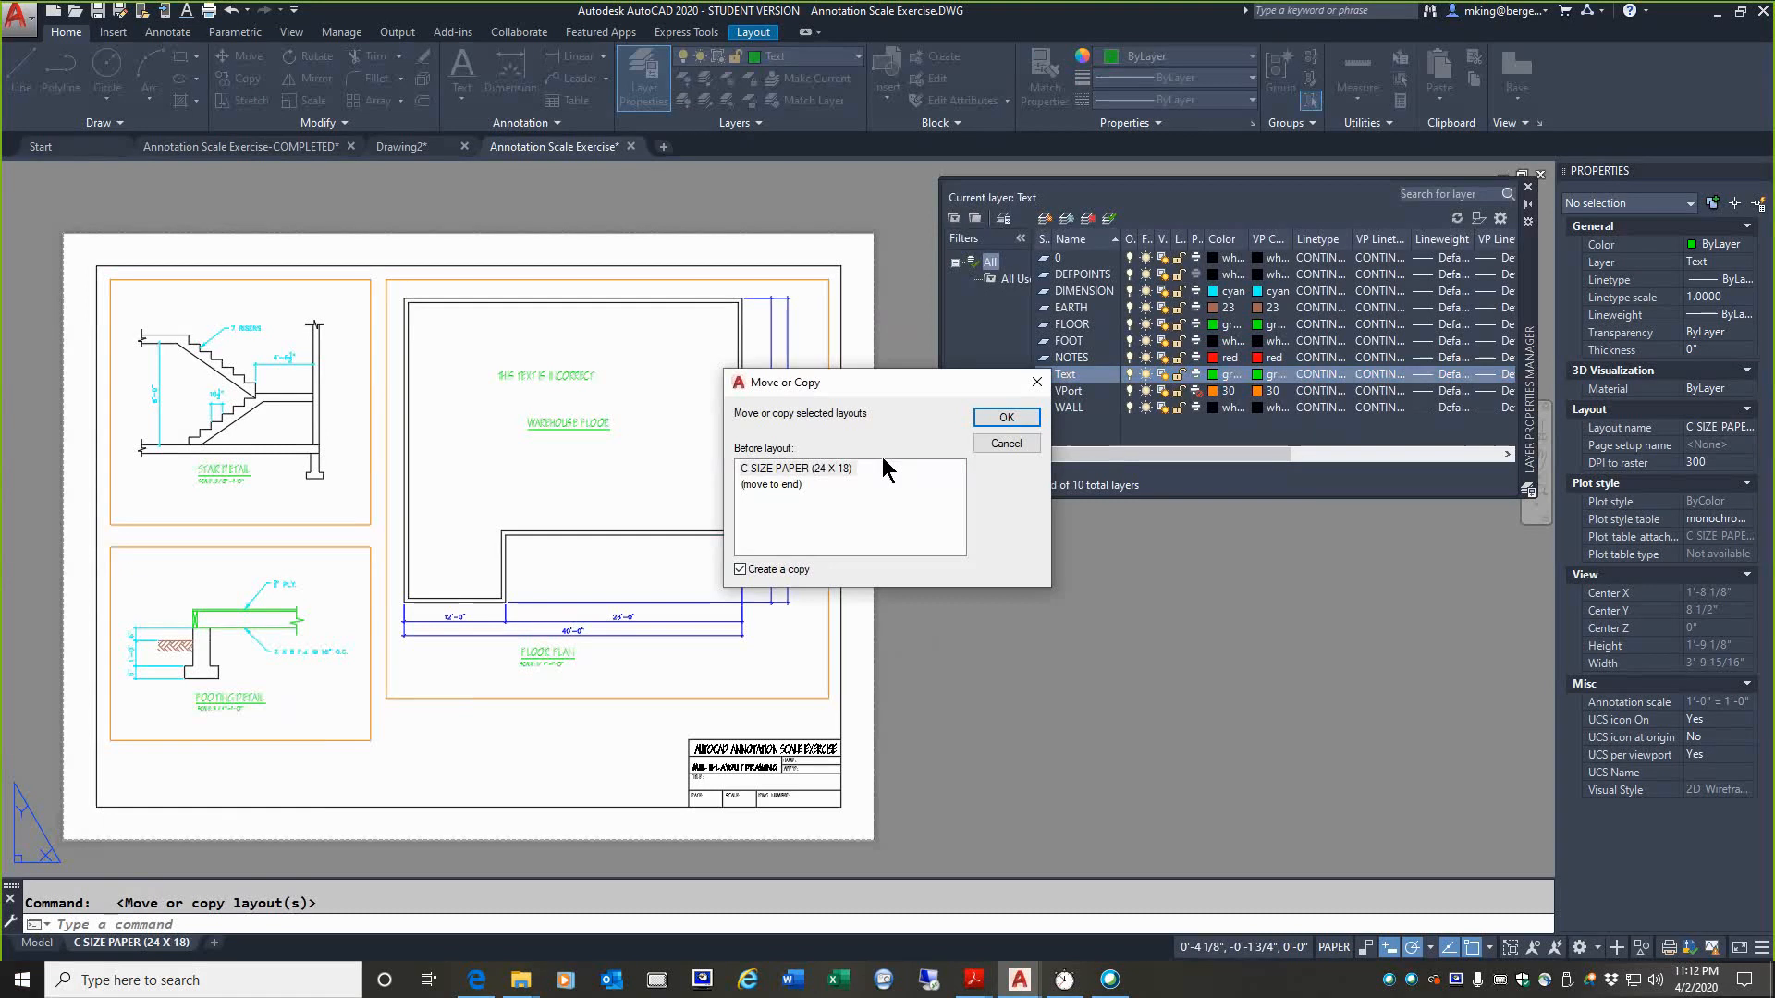
pyautogui.click(747, 484)
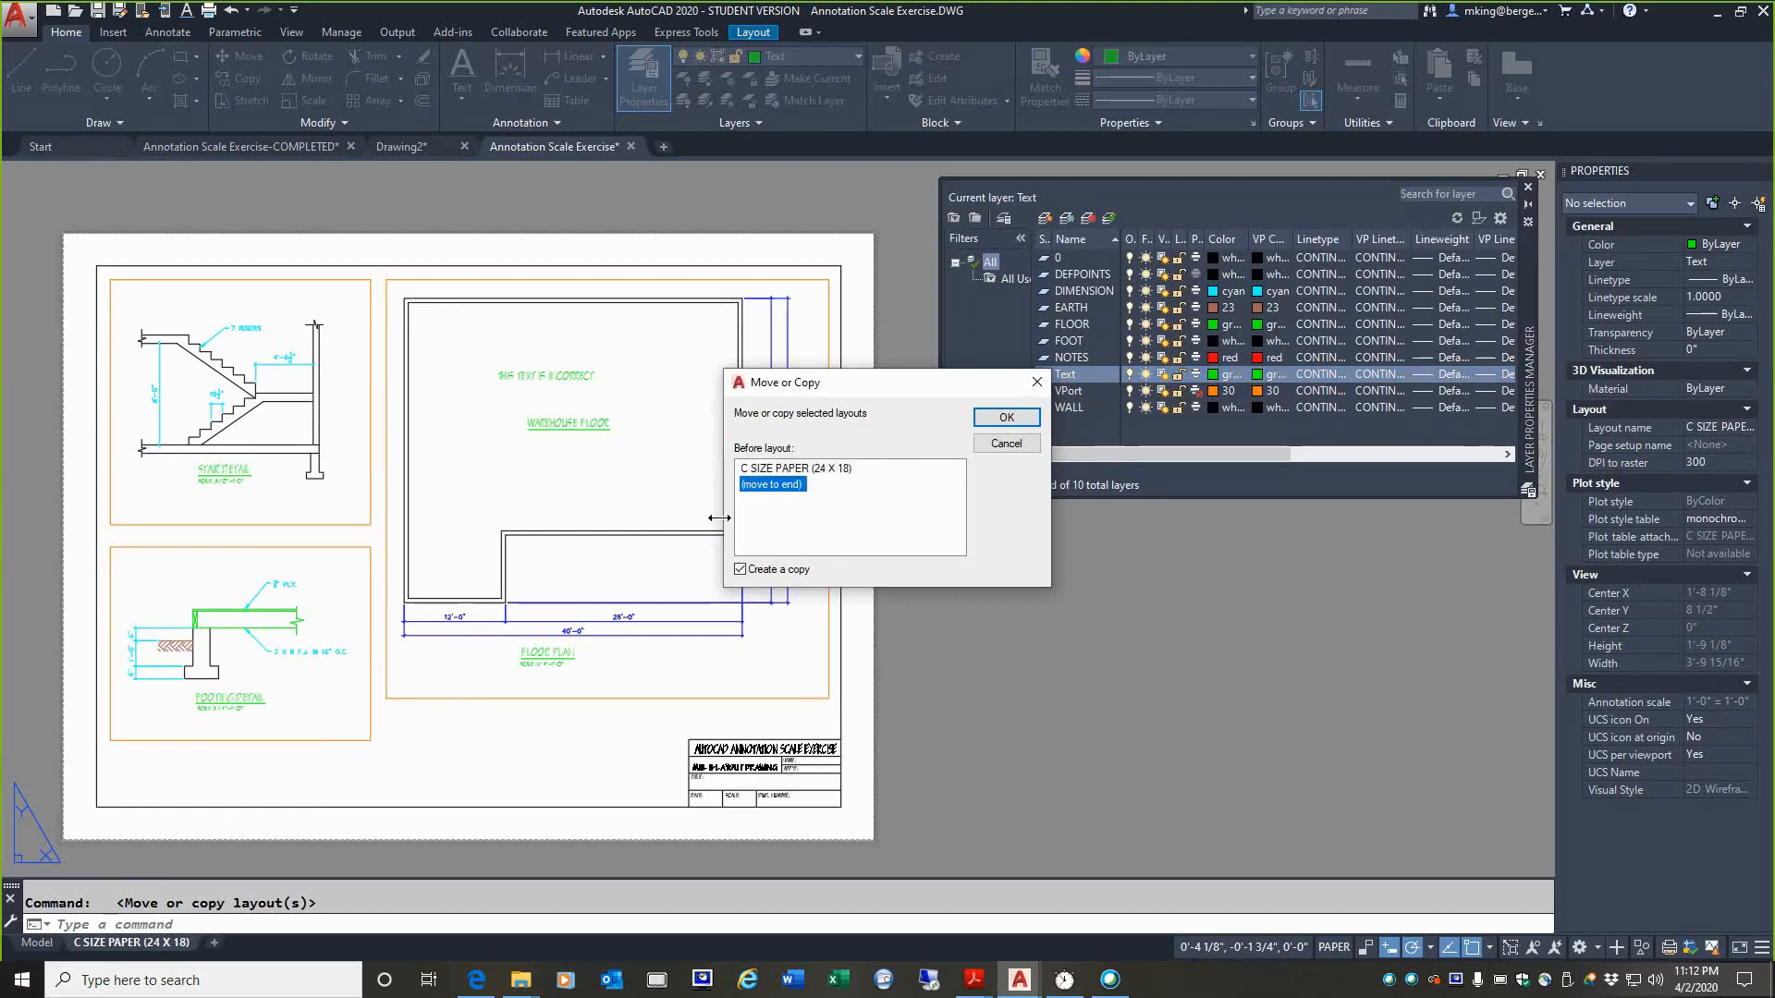
pyautogui.click(1005, 418)
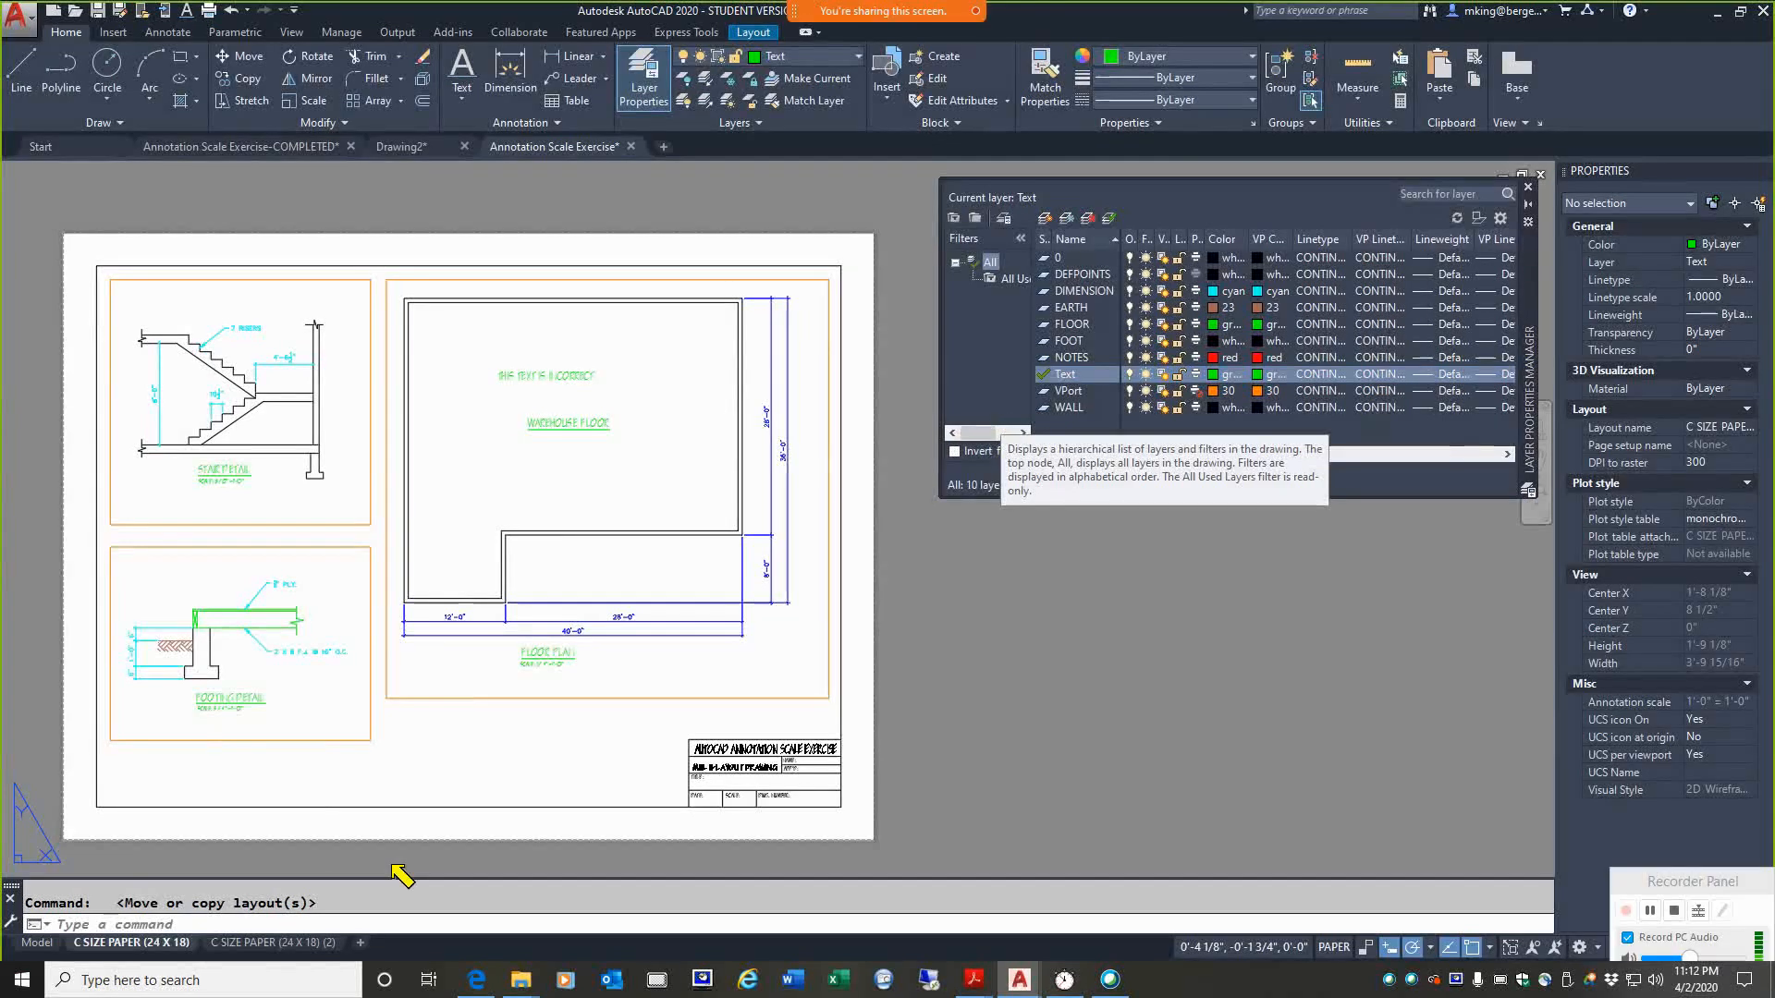
# Step: Delete the stair detail and footing detail viewports from the copied layout, and compare it with the original layout
pyautogui.moveTo(176, 925)
pyautogui.mouseDown()
pyautogui.moveTo(301, 909)
pyautogui.moveTo(238, 988)
pyautogui.moveTo(192, 975)
pyautogui.mouseUp()
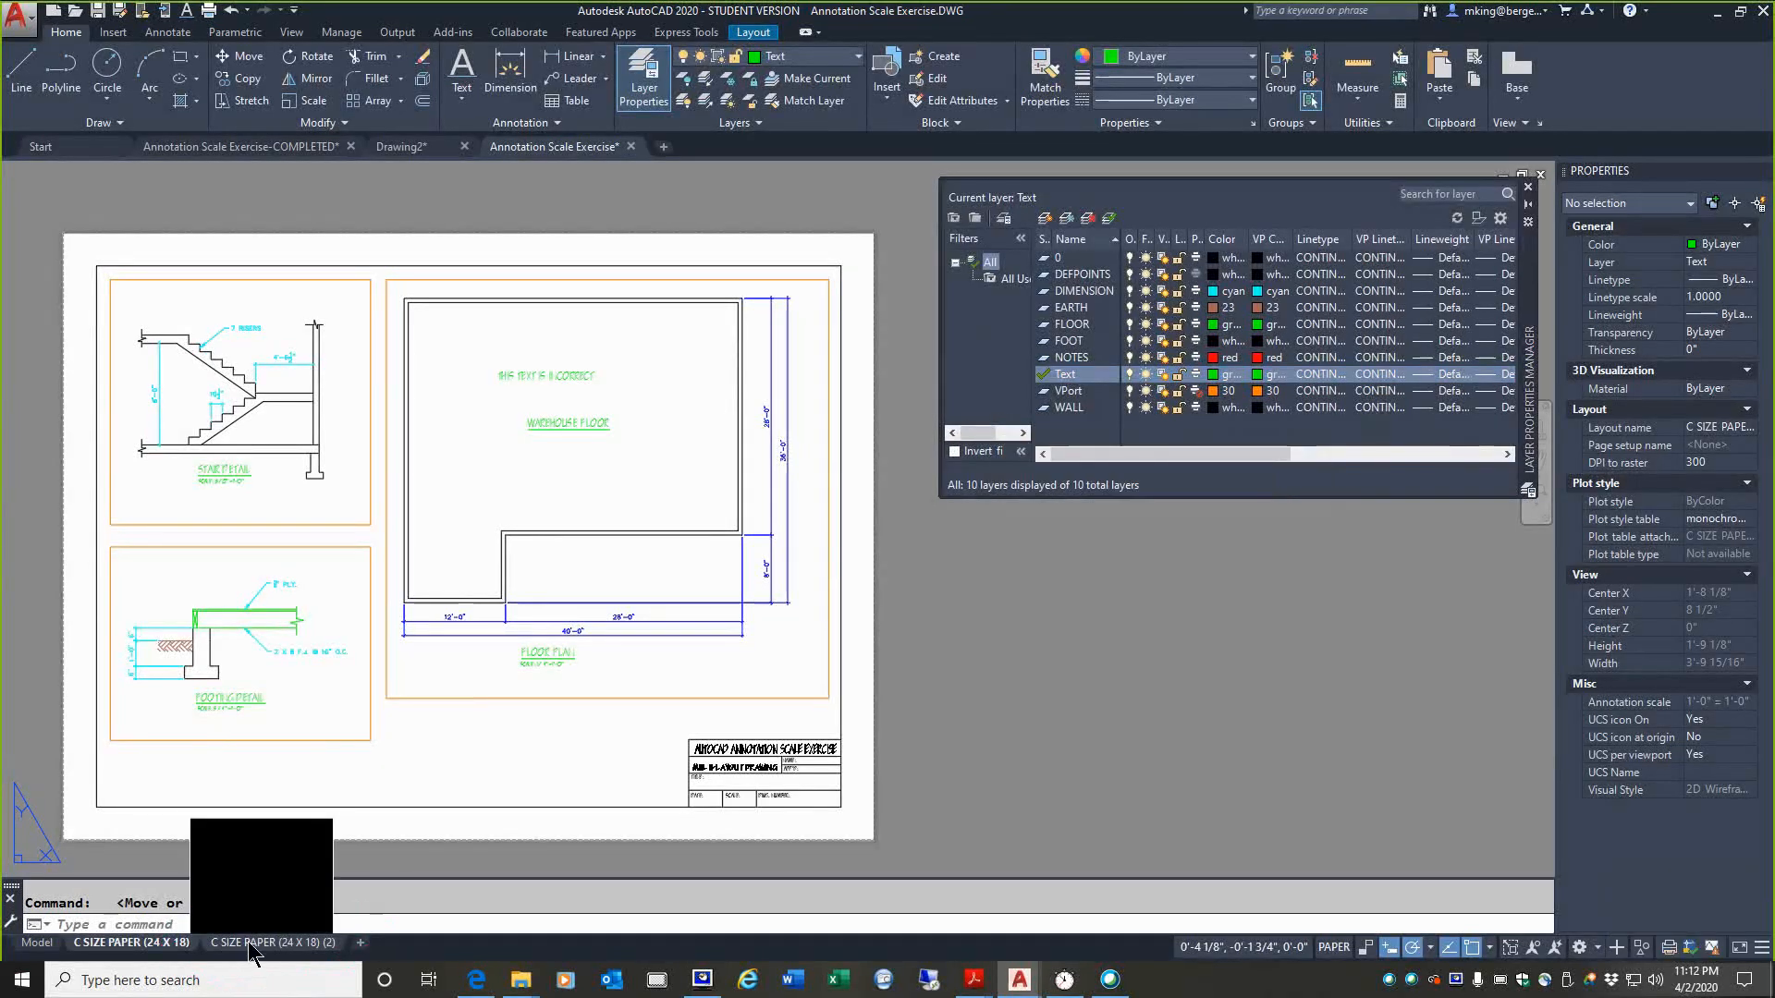
pyautogui.click(248, 941)
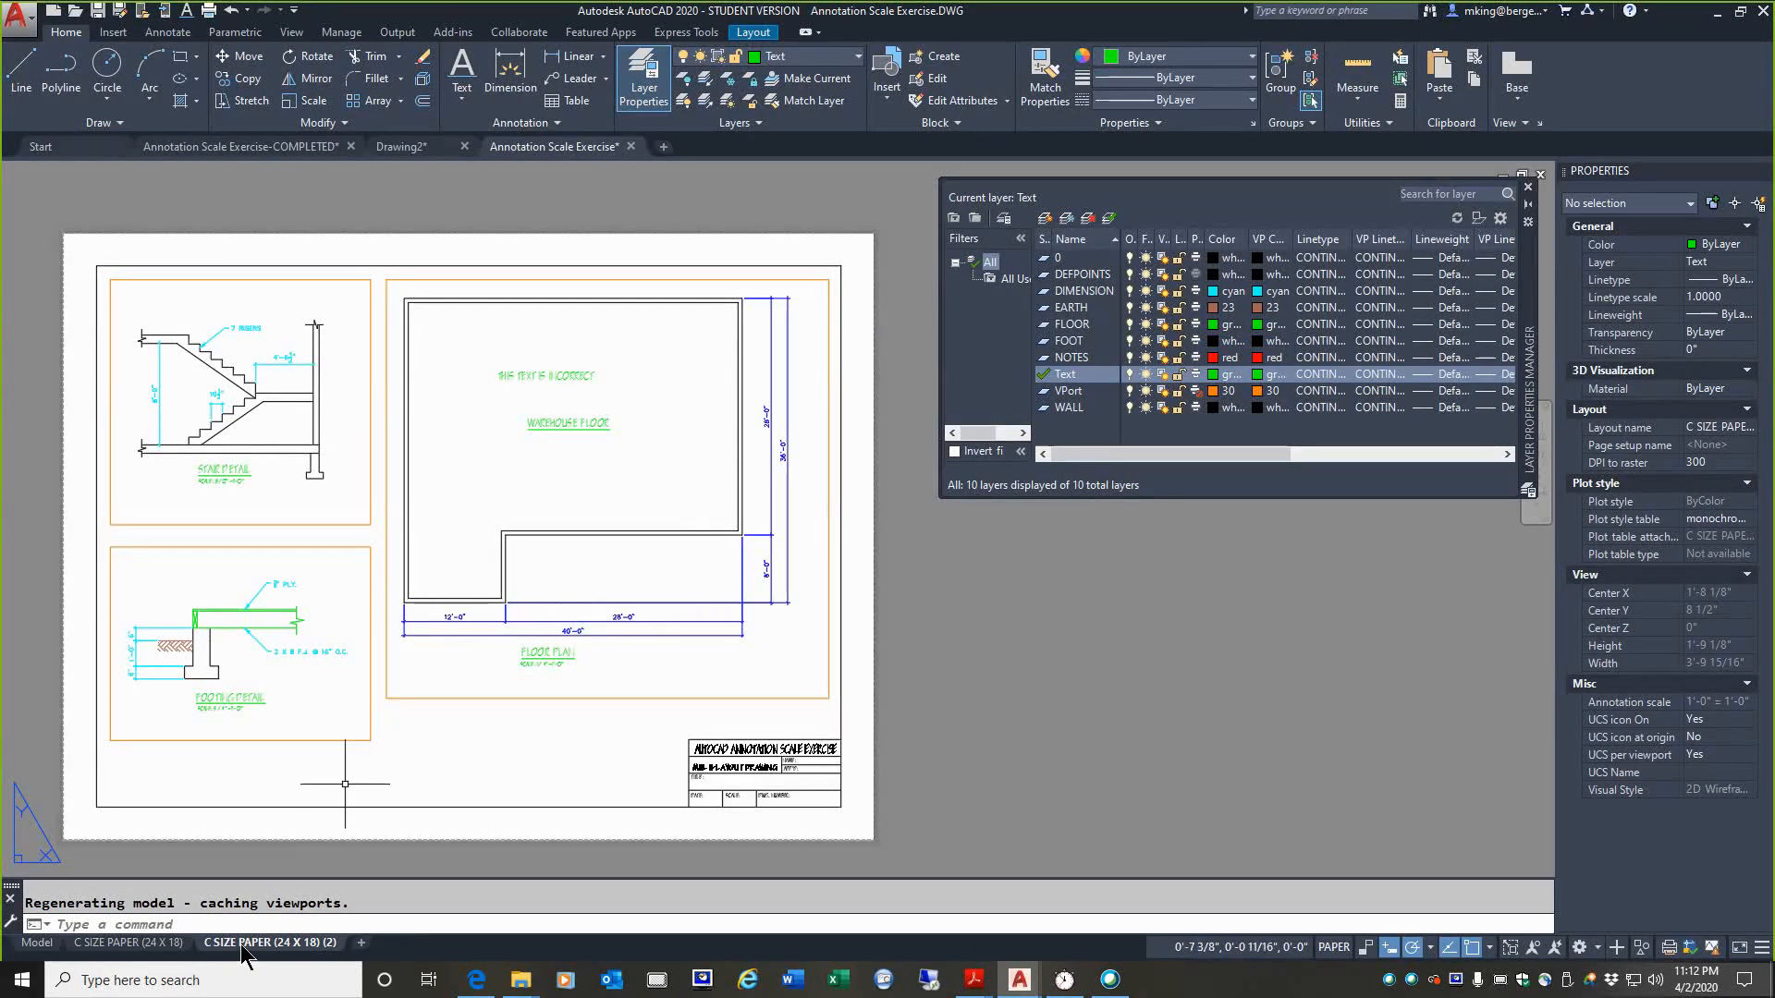
pyautogui.click(276, 525)
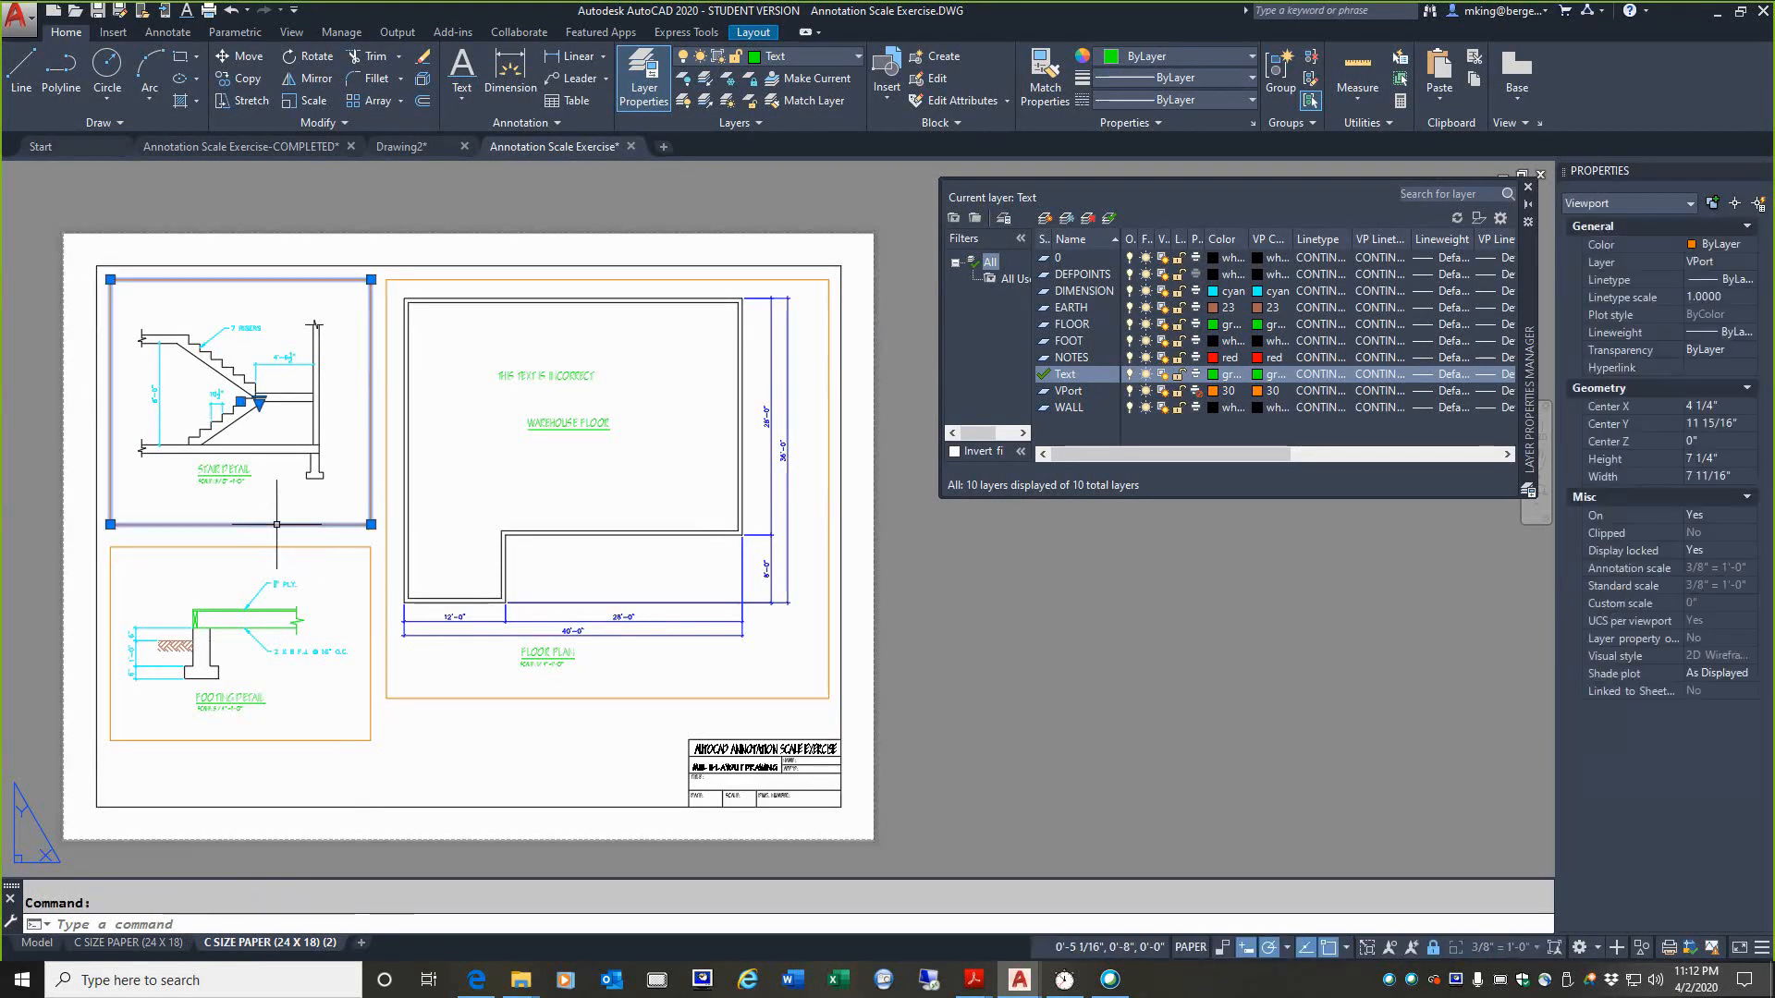
pyautogui.click(269, 547)
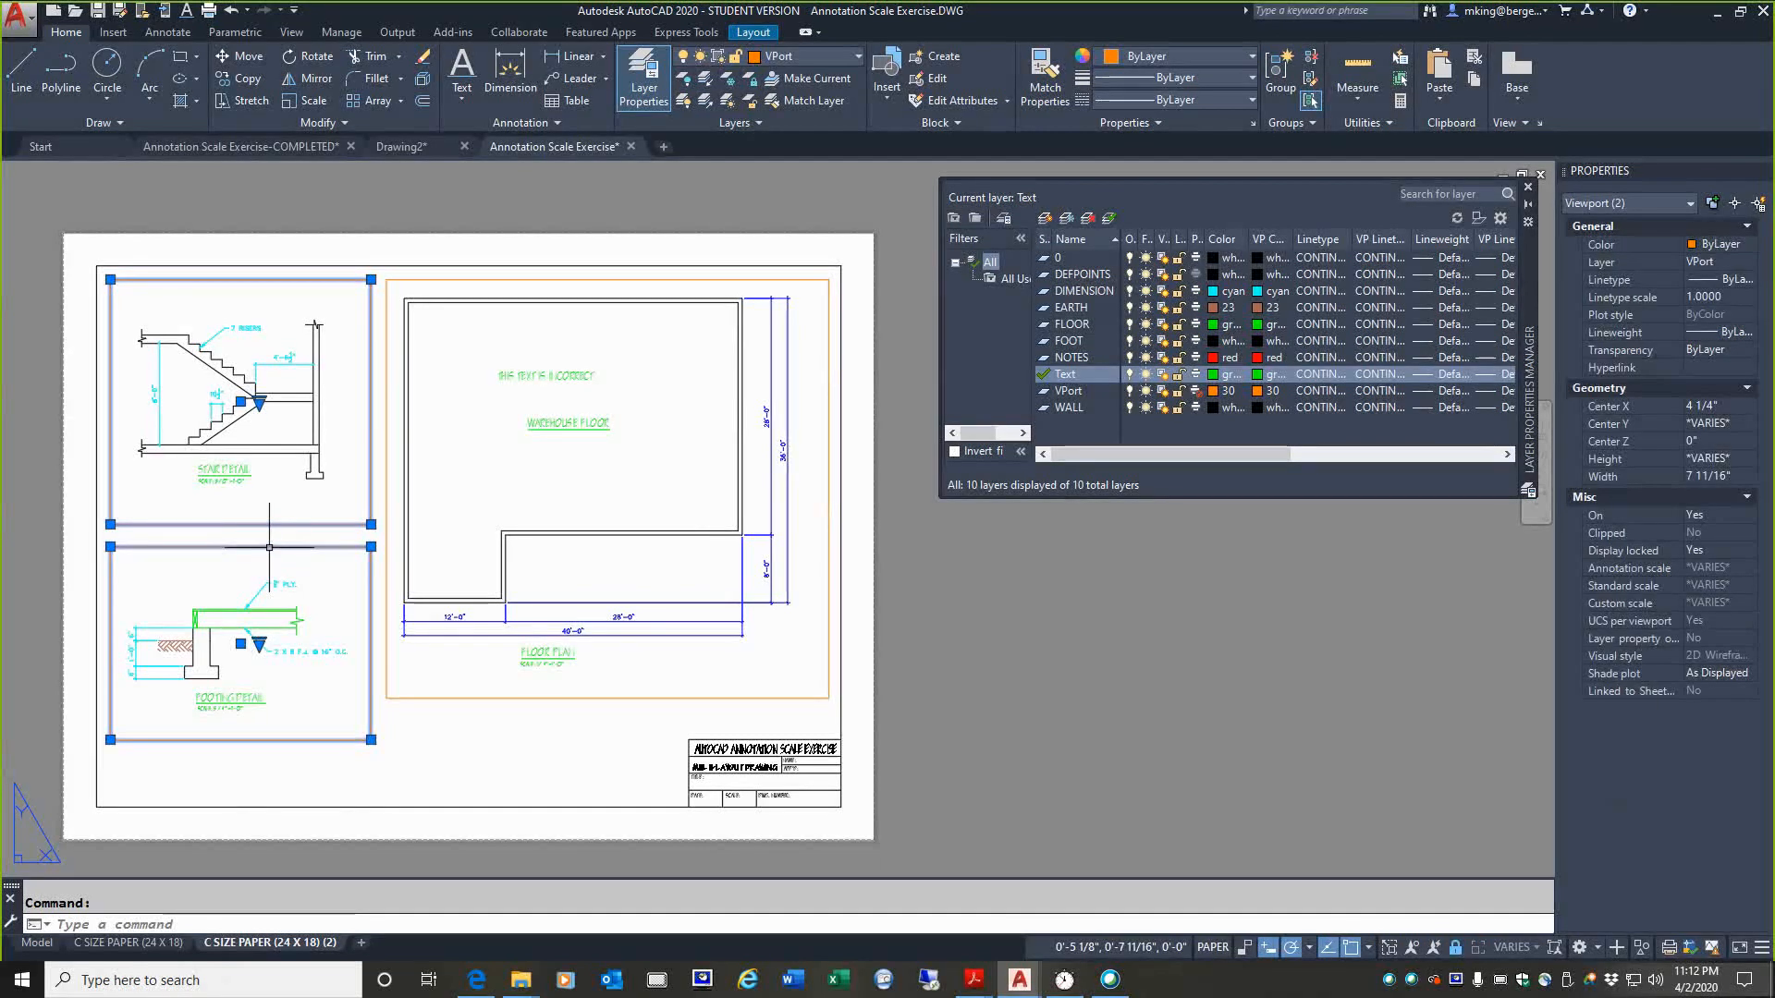
pyautogui.press('Delete')
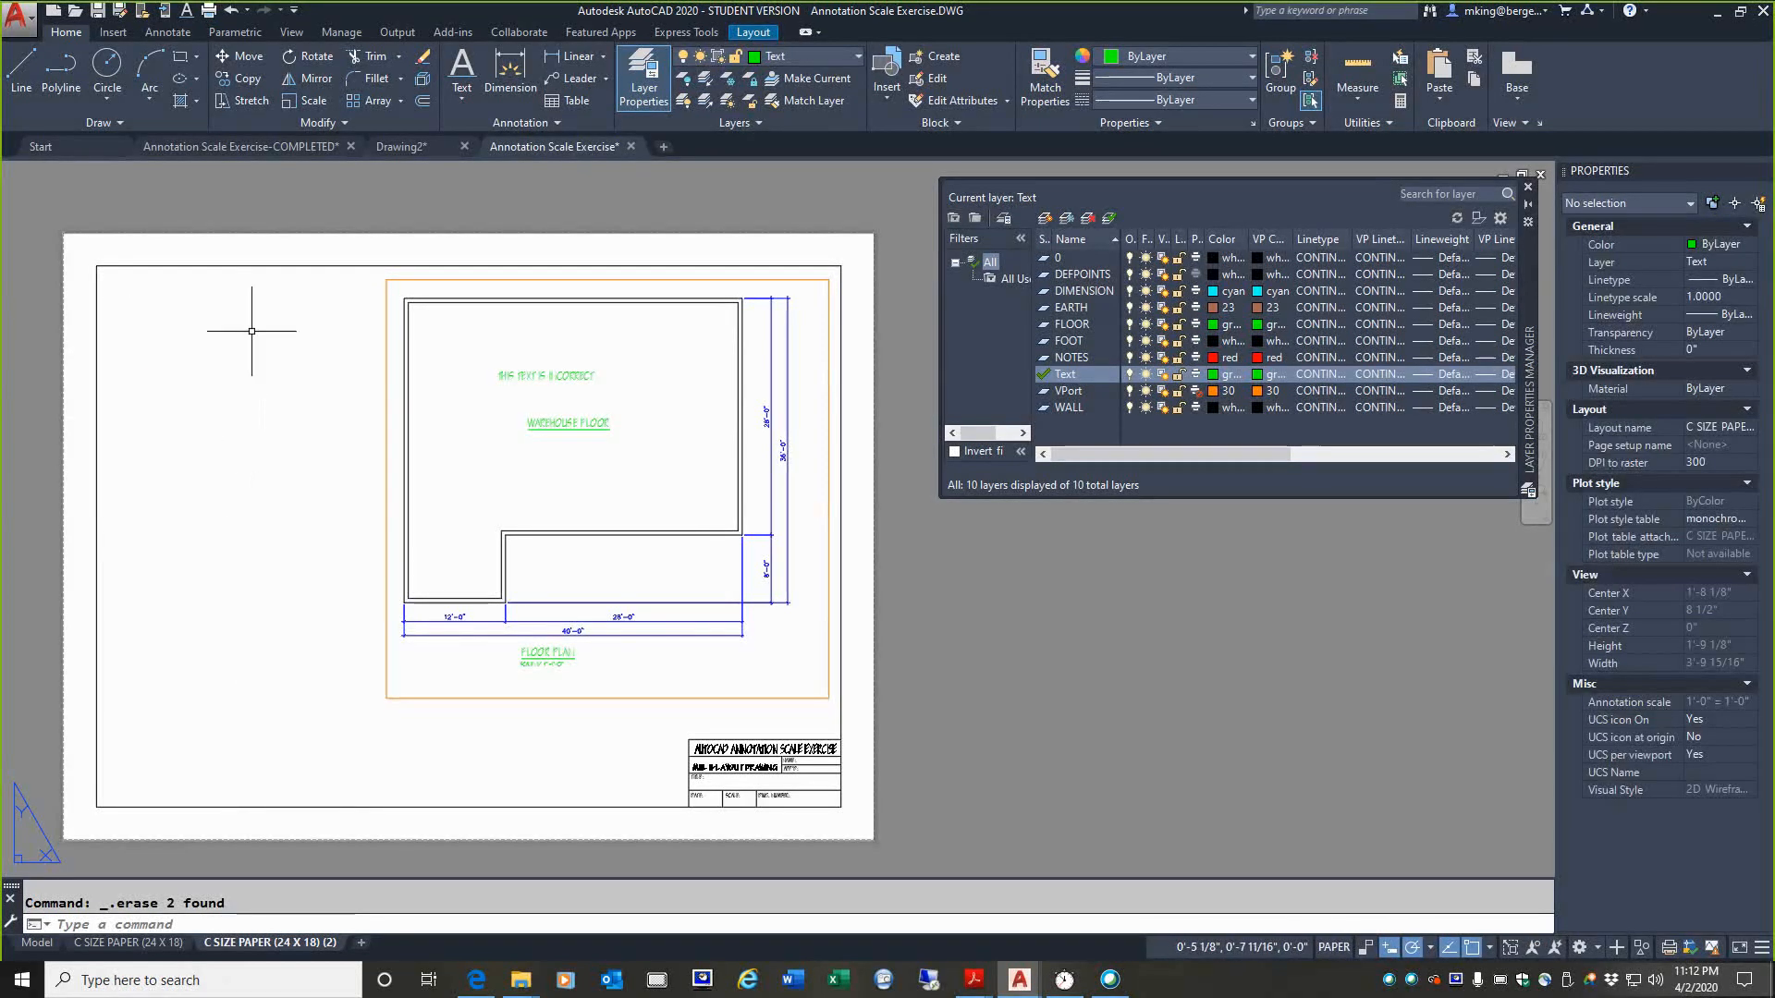
pyautogui.click(126, 943)
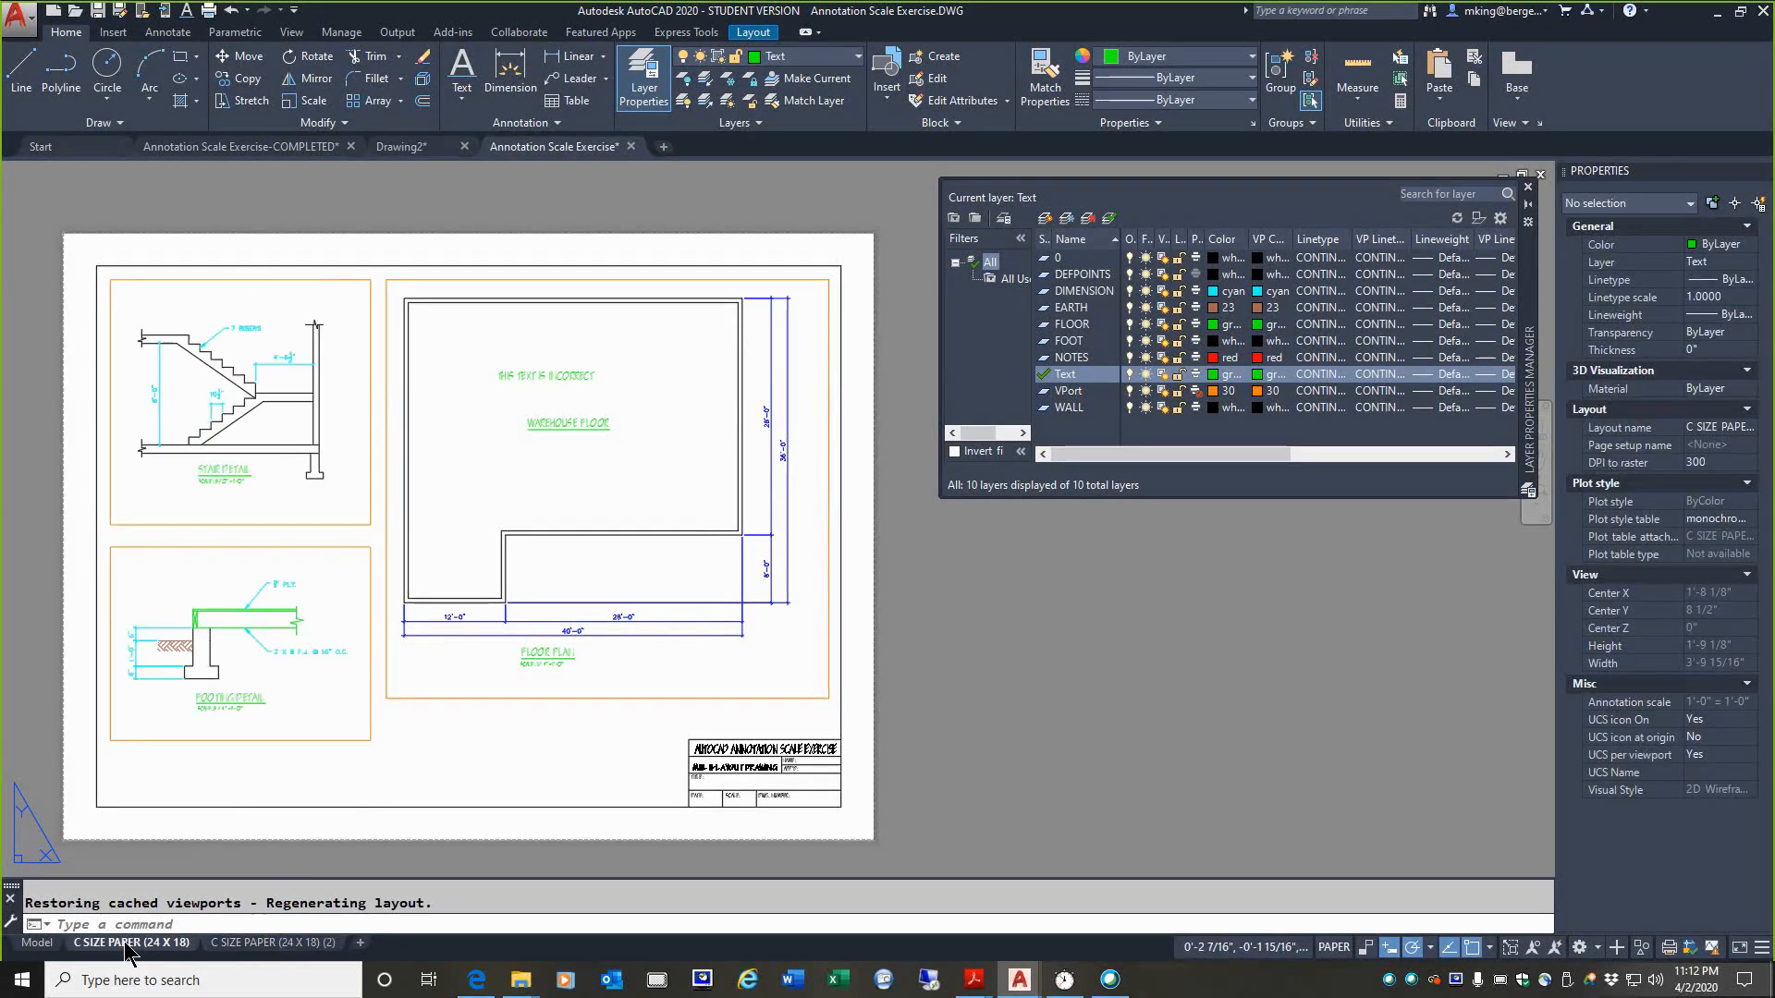
pyautogui.click(294, 945)
# Step: Rename the copied layout as C SIZE ELECTRICAL PLAN
pyautogui.moveTo(103, 946)
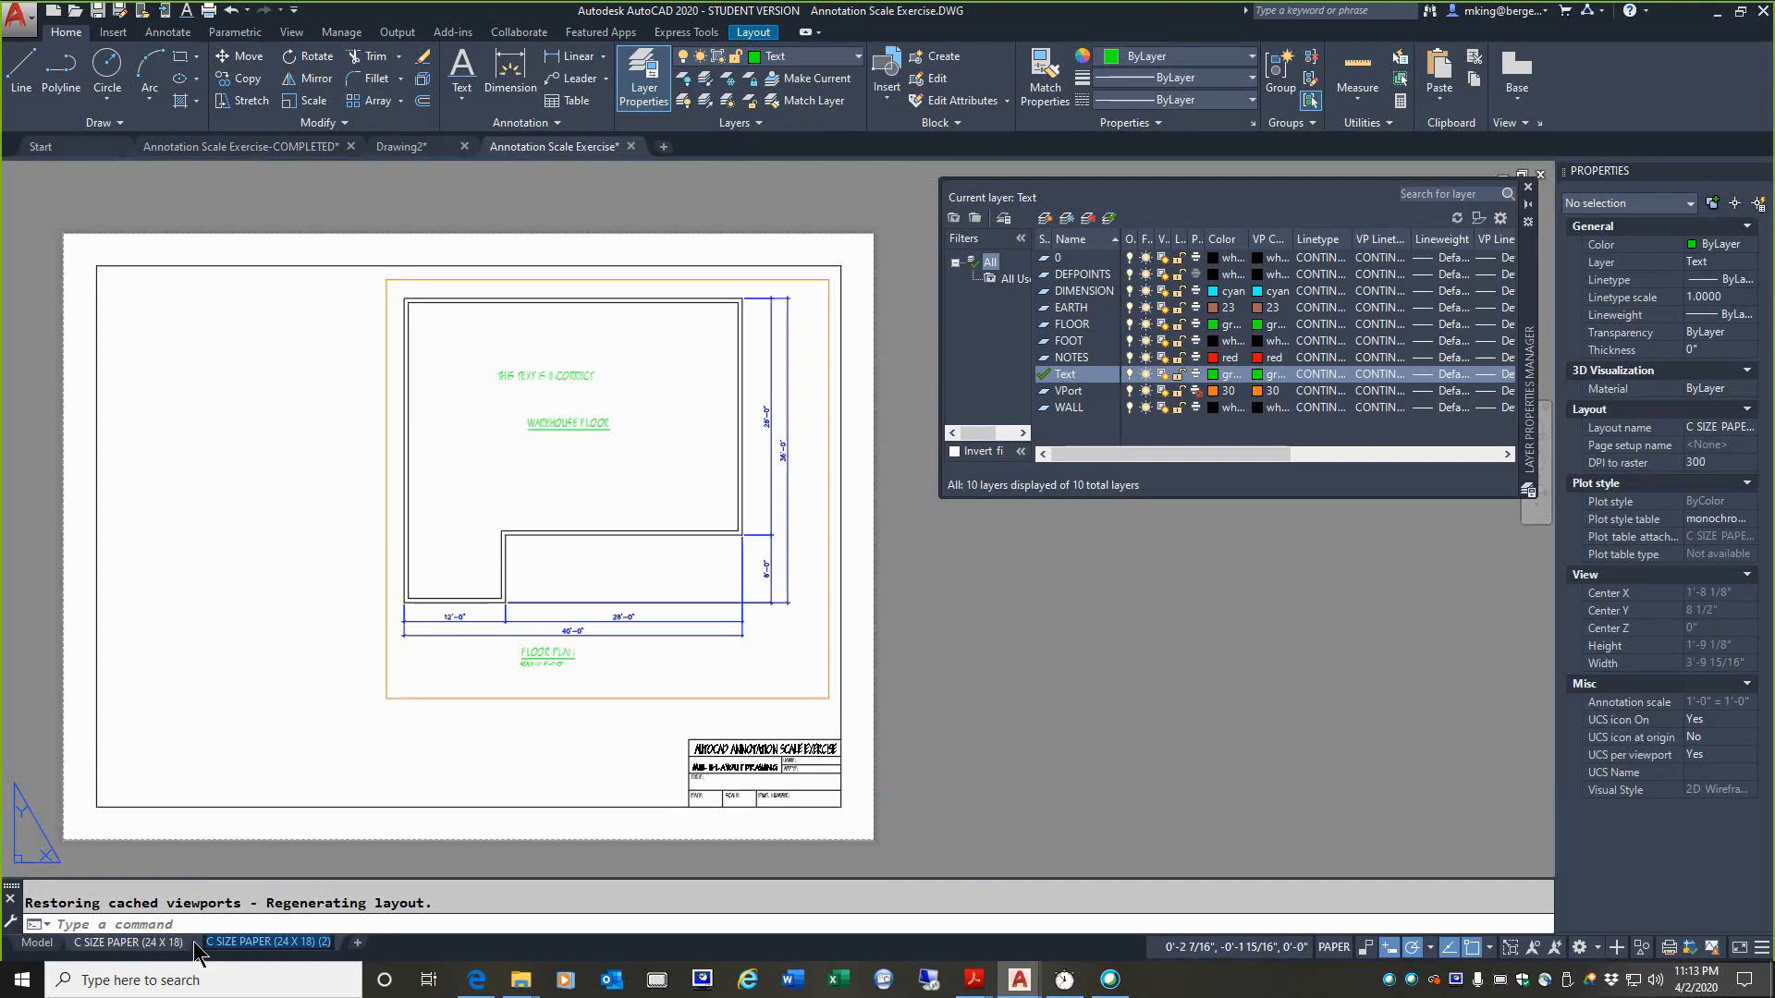
pyautogui.doubleClick(268, 943)
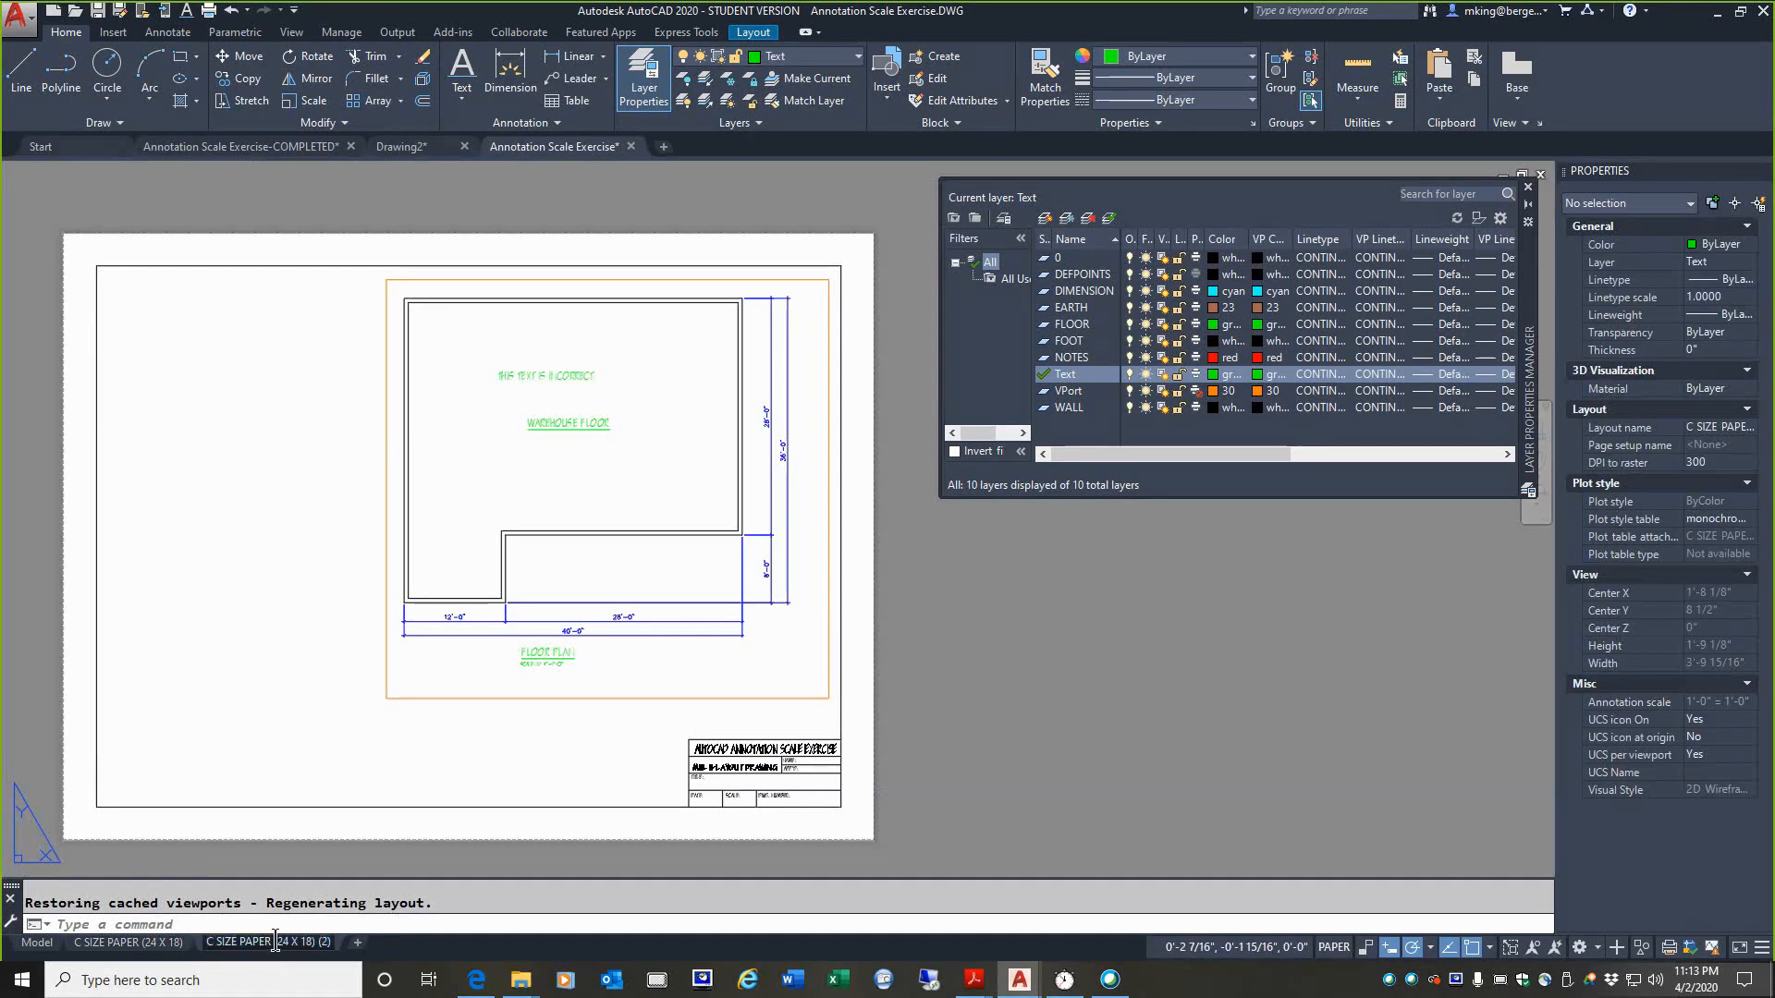
pyautogui.moveTo(270, 942); pyautogui.dragTo(213, 935)
pyautogui.press('BackSpace')
pyautogui.doubleClick(233, 944)
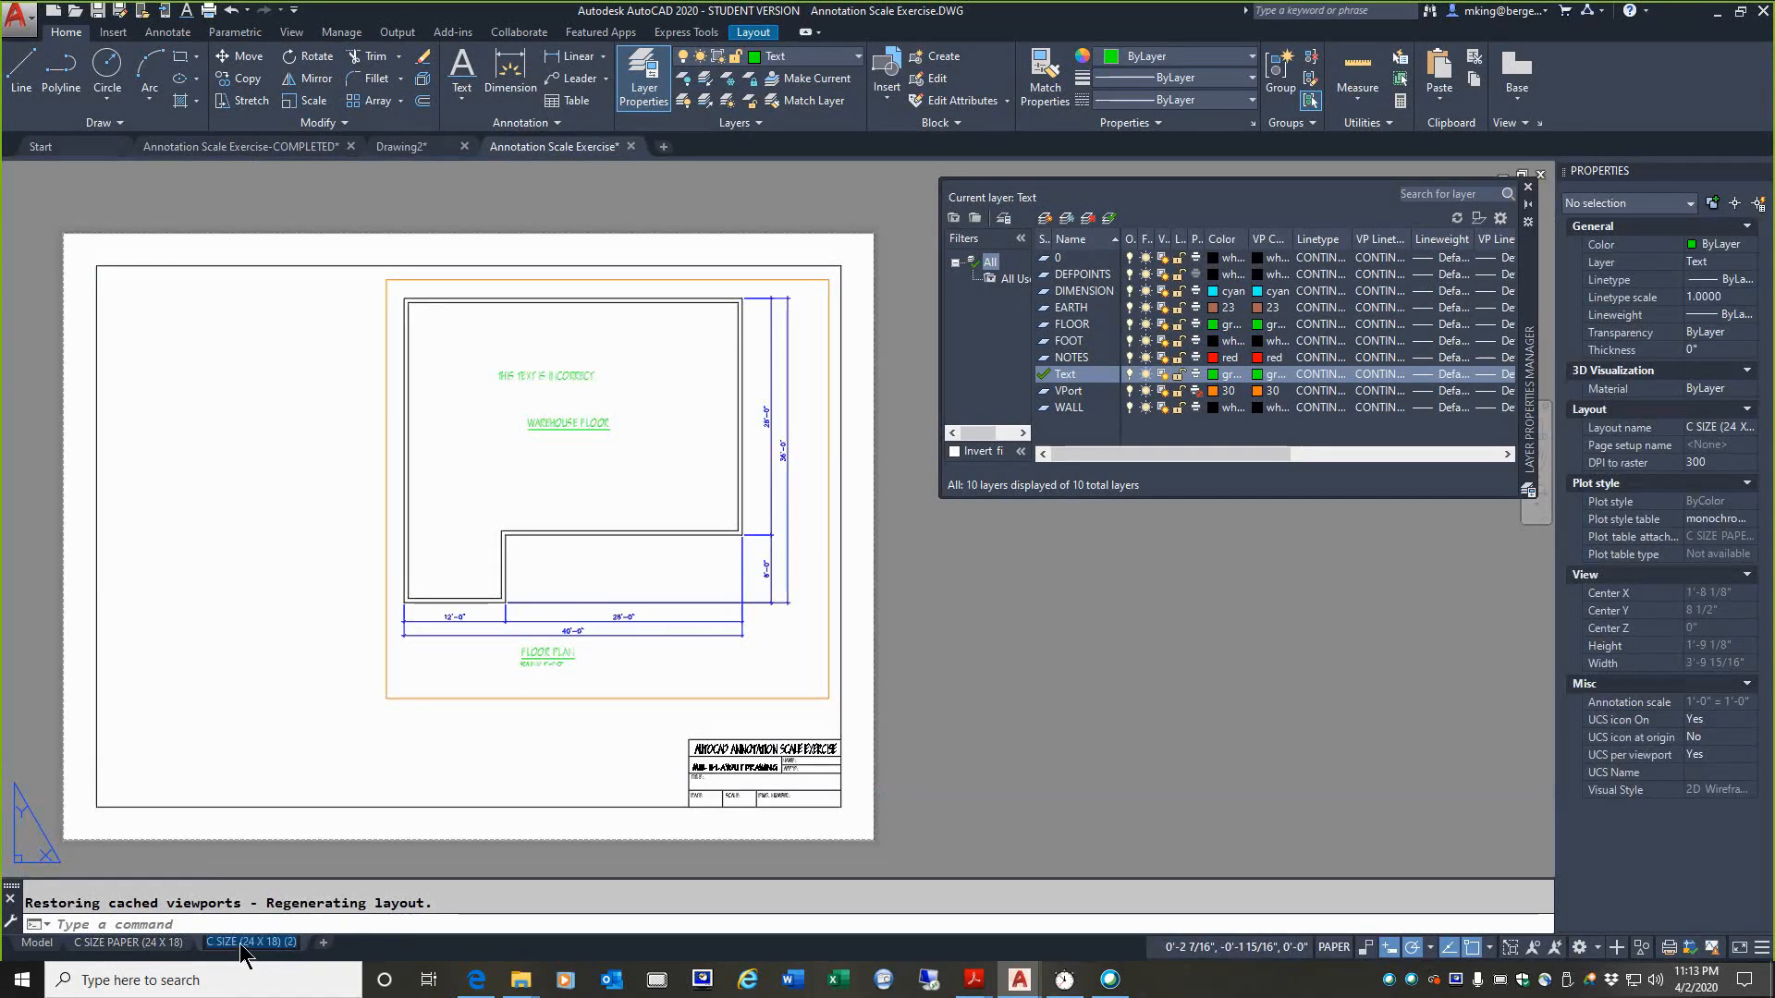
pyautogui.moveTo(239, 943); pyautogui.dragTo(298, 942)
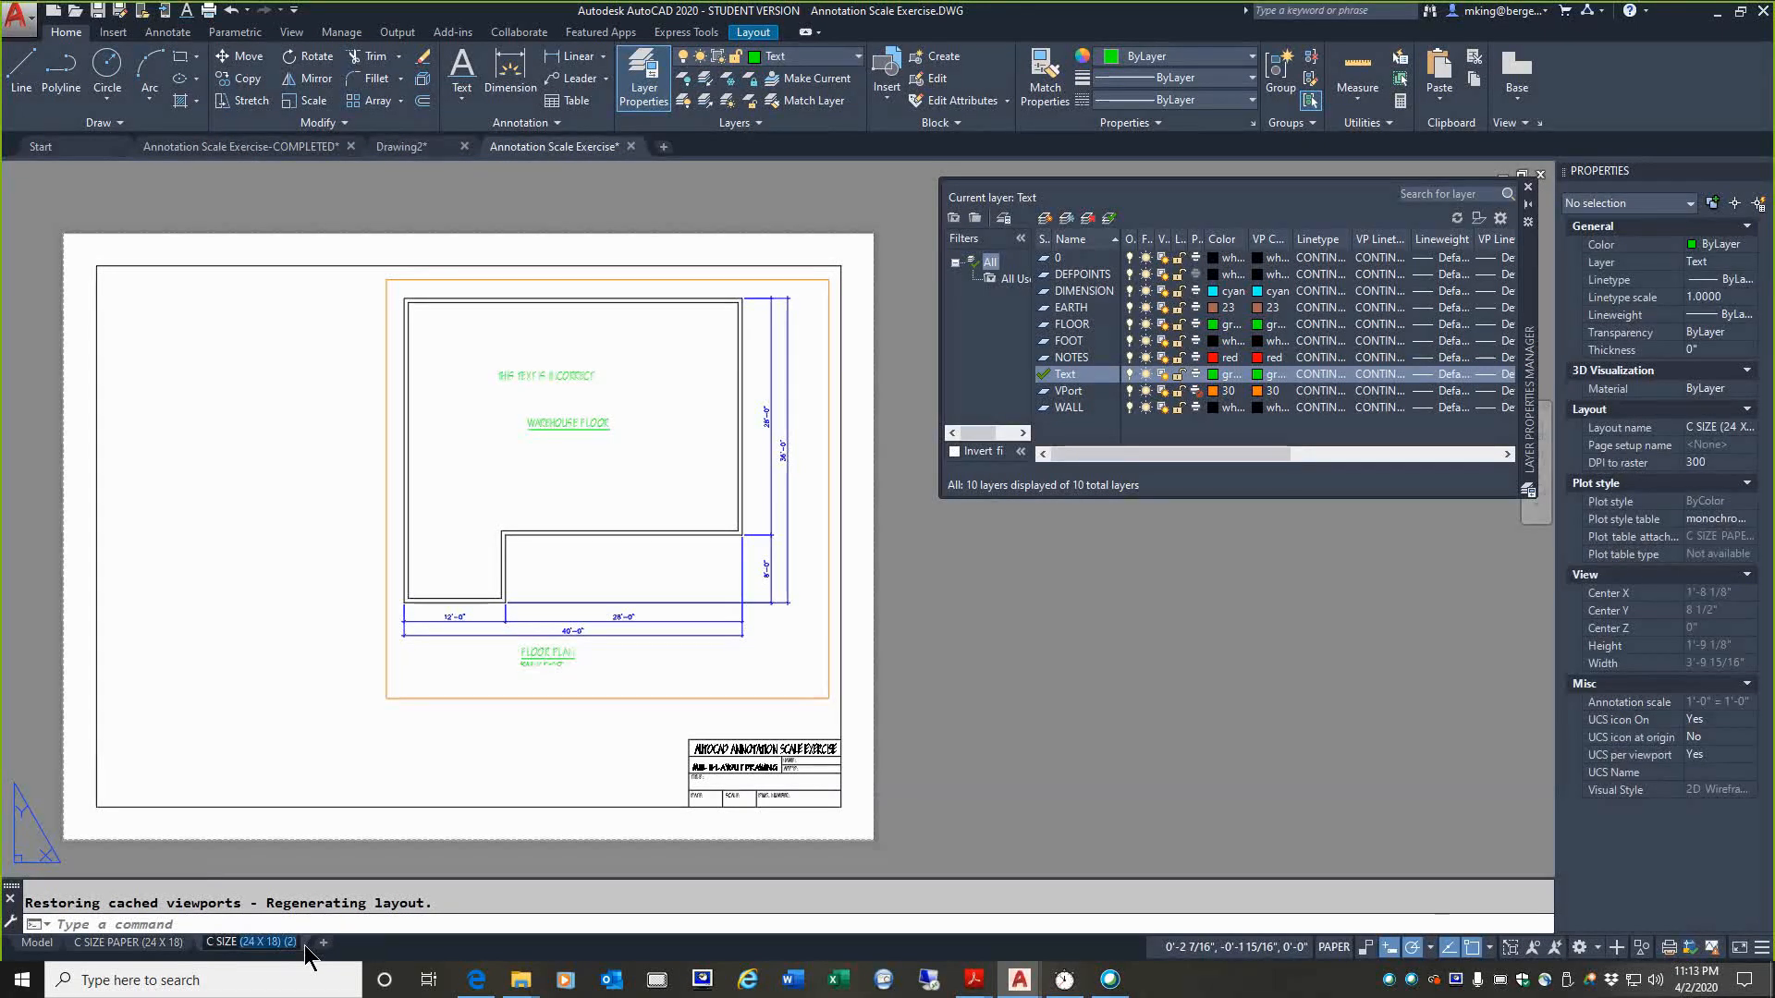
pyautogui.write('e')
pyautogui.press('BackSpace')
pyautogui.press('BackSpace')
pyautogui.write('E ELECTRICAL')
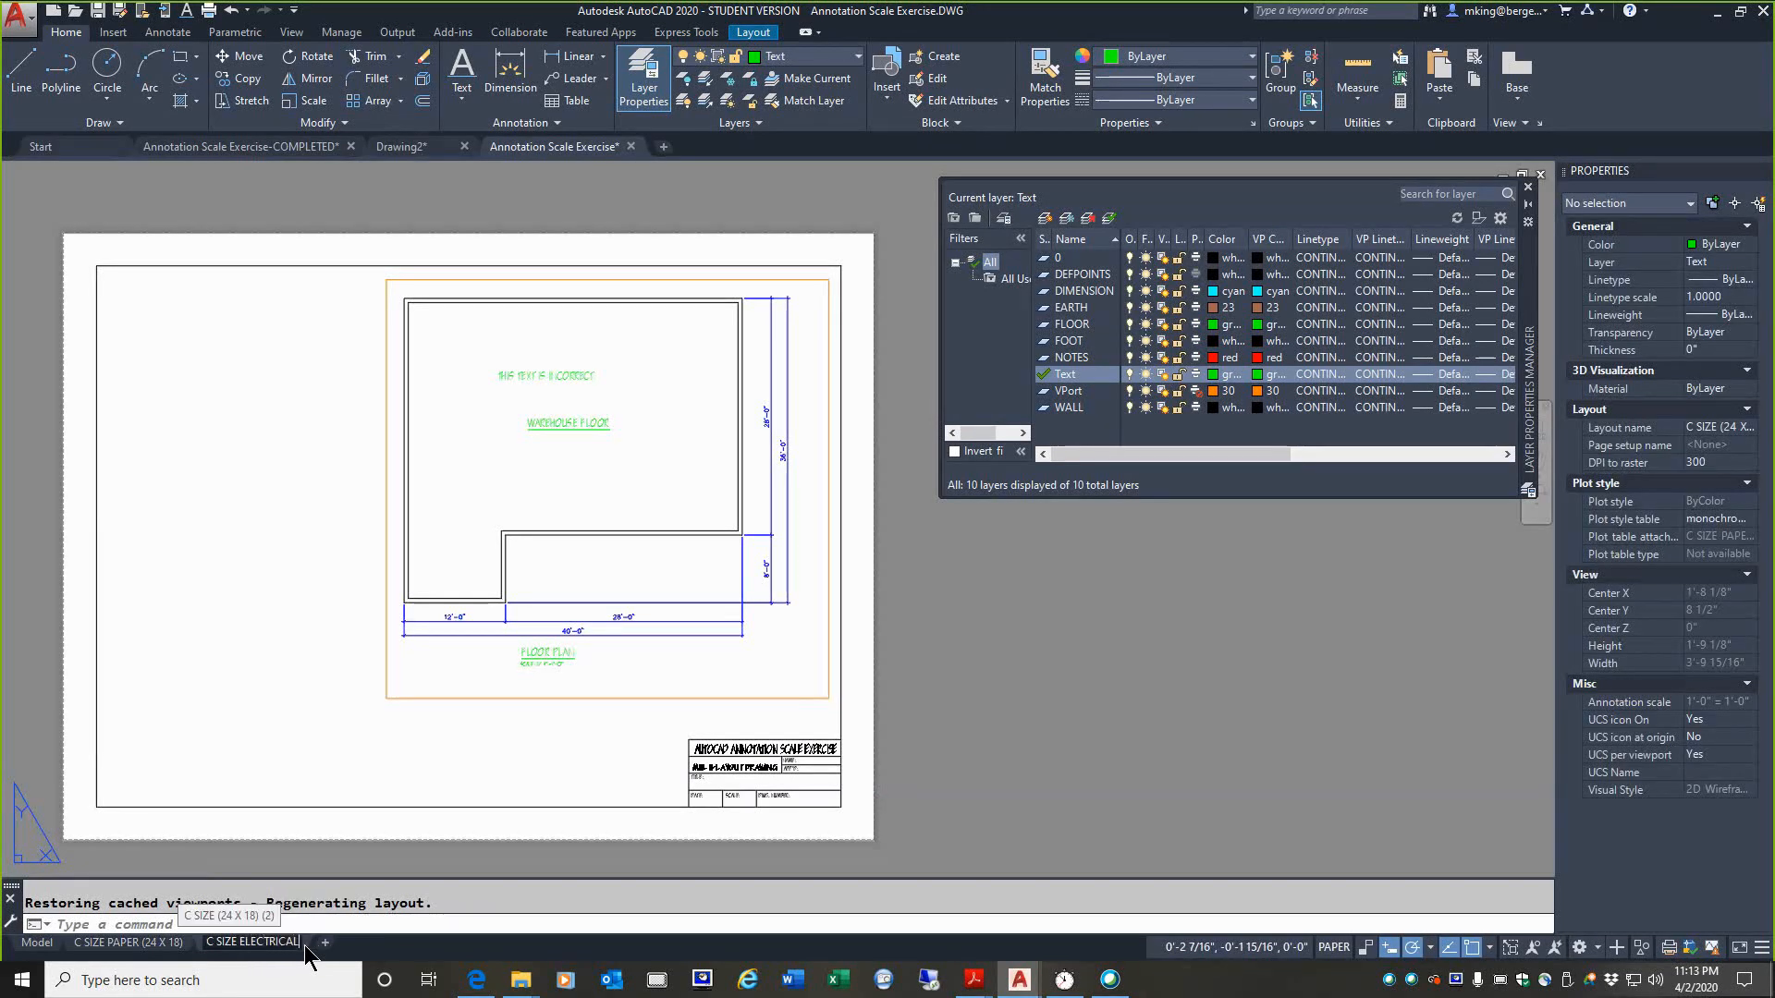
pyautogui.write(' 1')
pyautogui.press('BackSpace')
pyautogui.write('P')
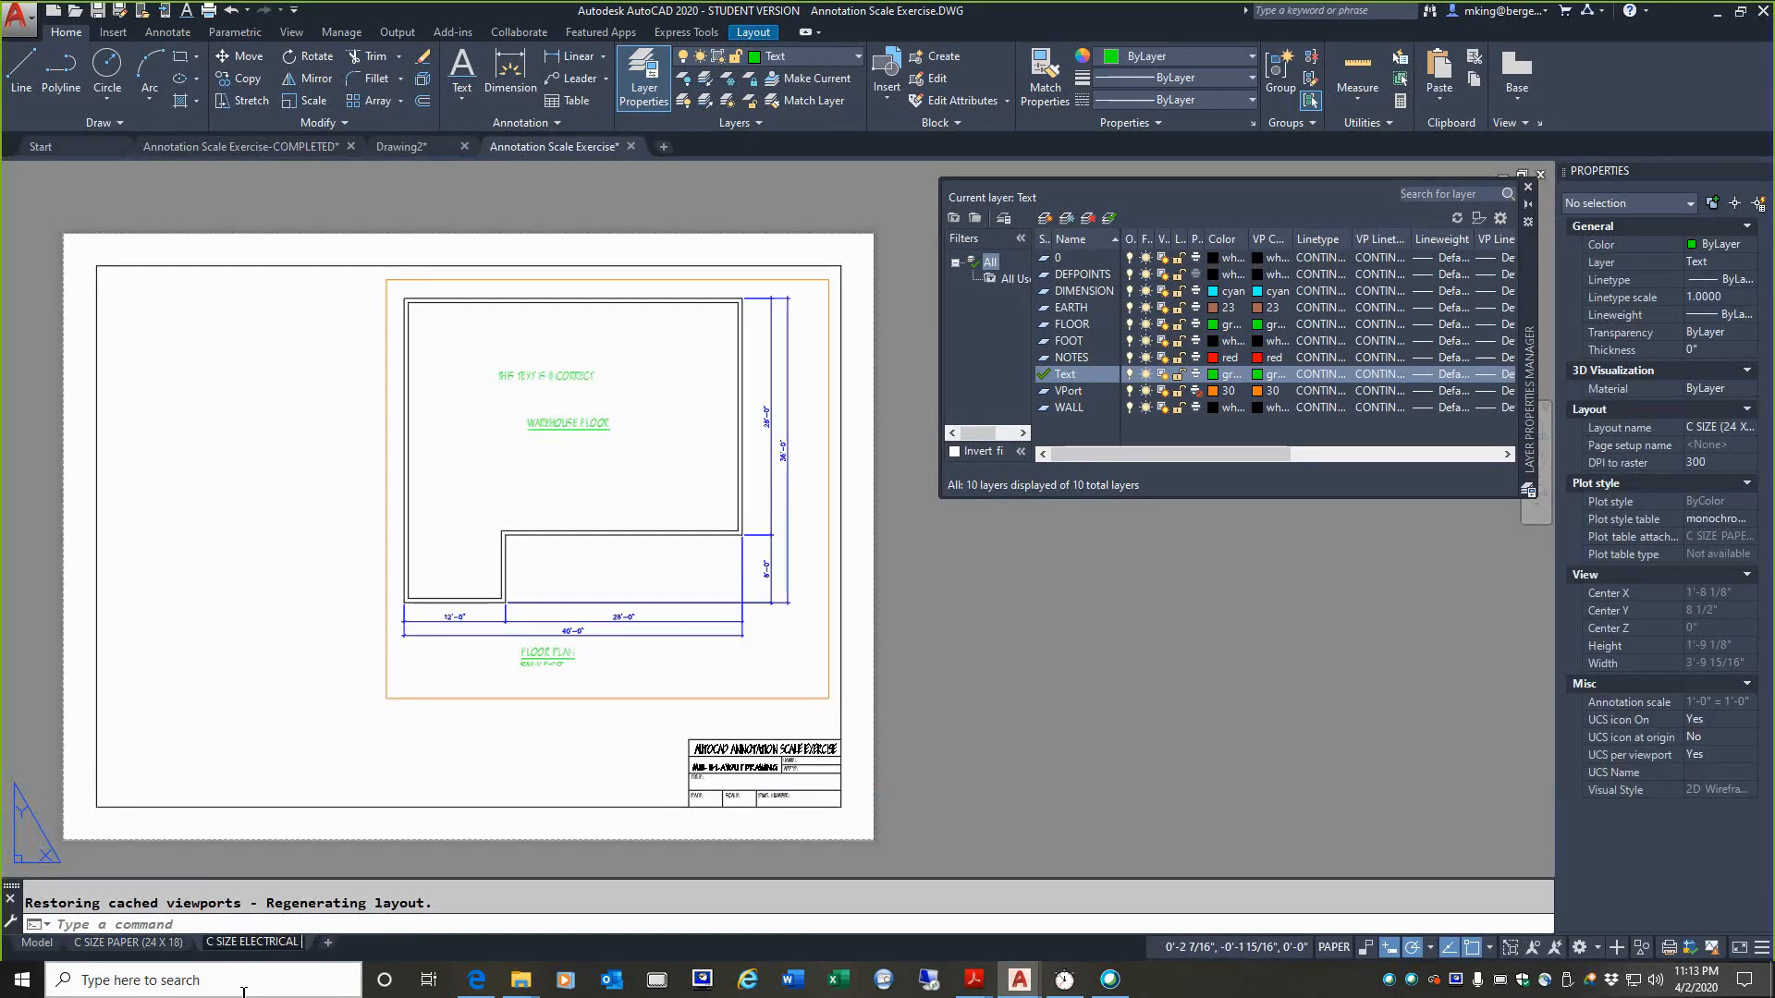
pyautogui.write('LAN')
pyautogui.press('Return')
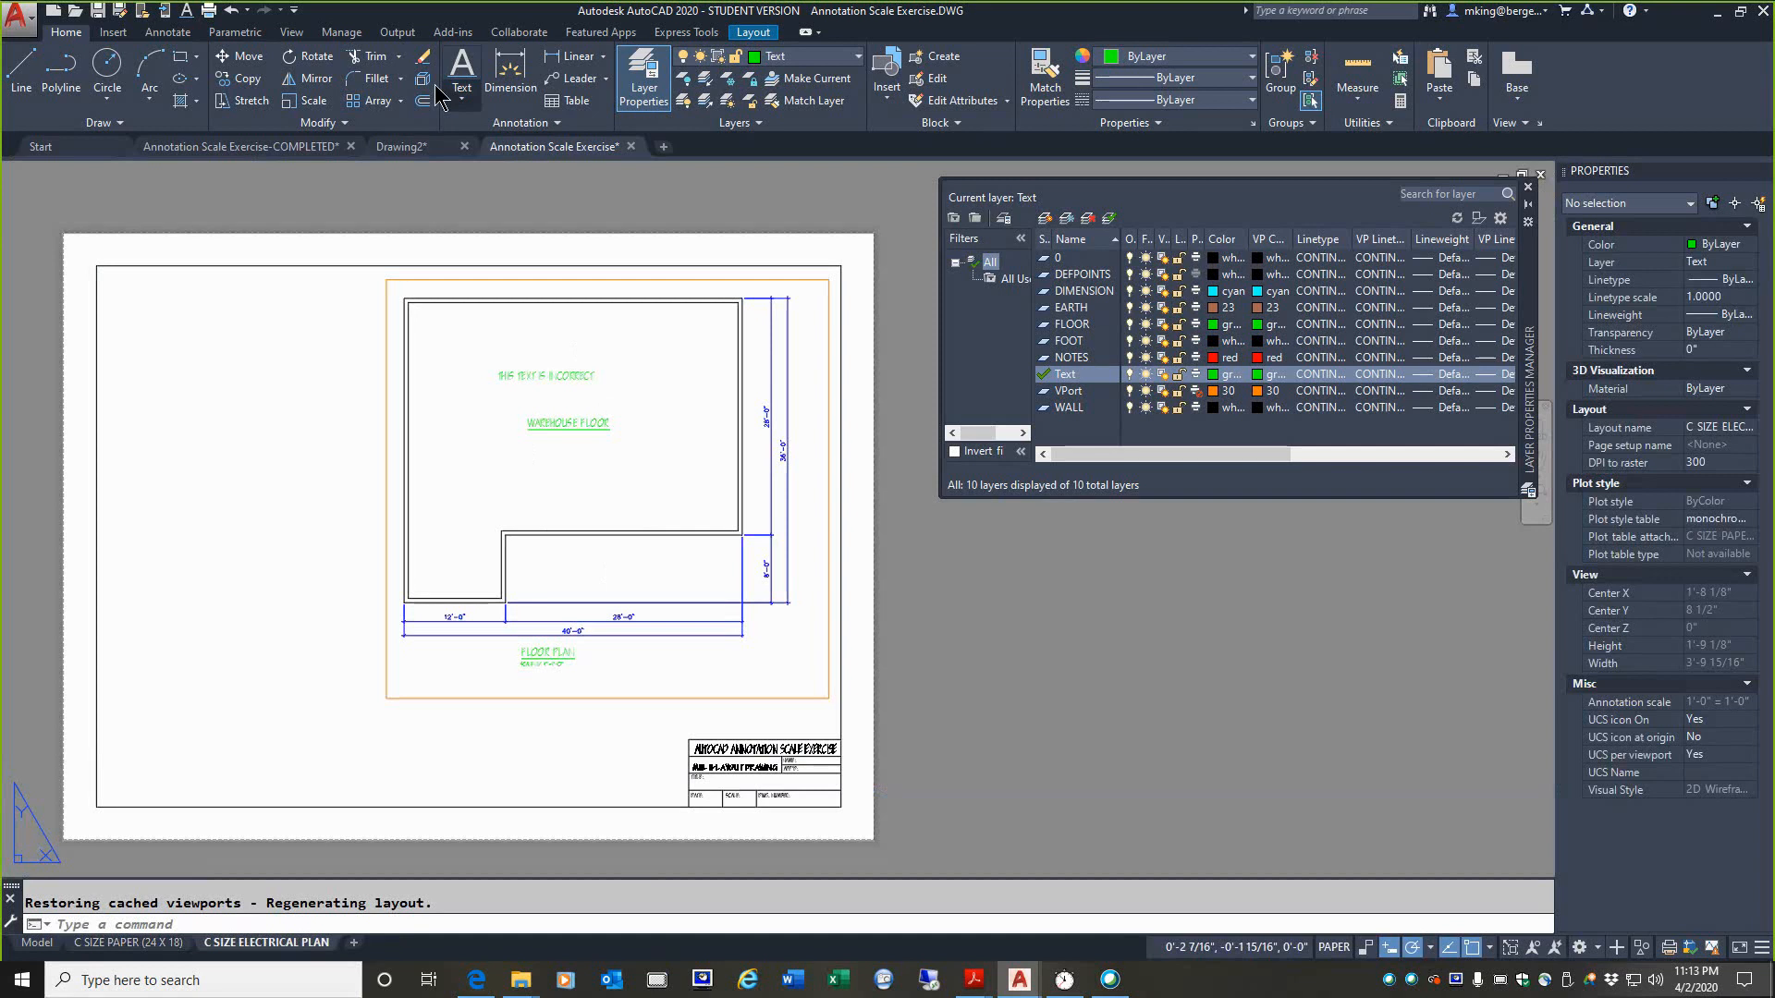
# Step: Move the floor plan viewport by its upper-left corner toward the middle of the electrical plan sheet
pyautogui.click(242, 56)
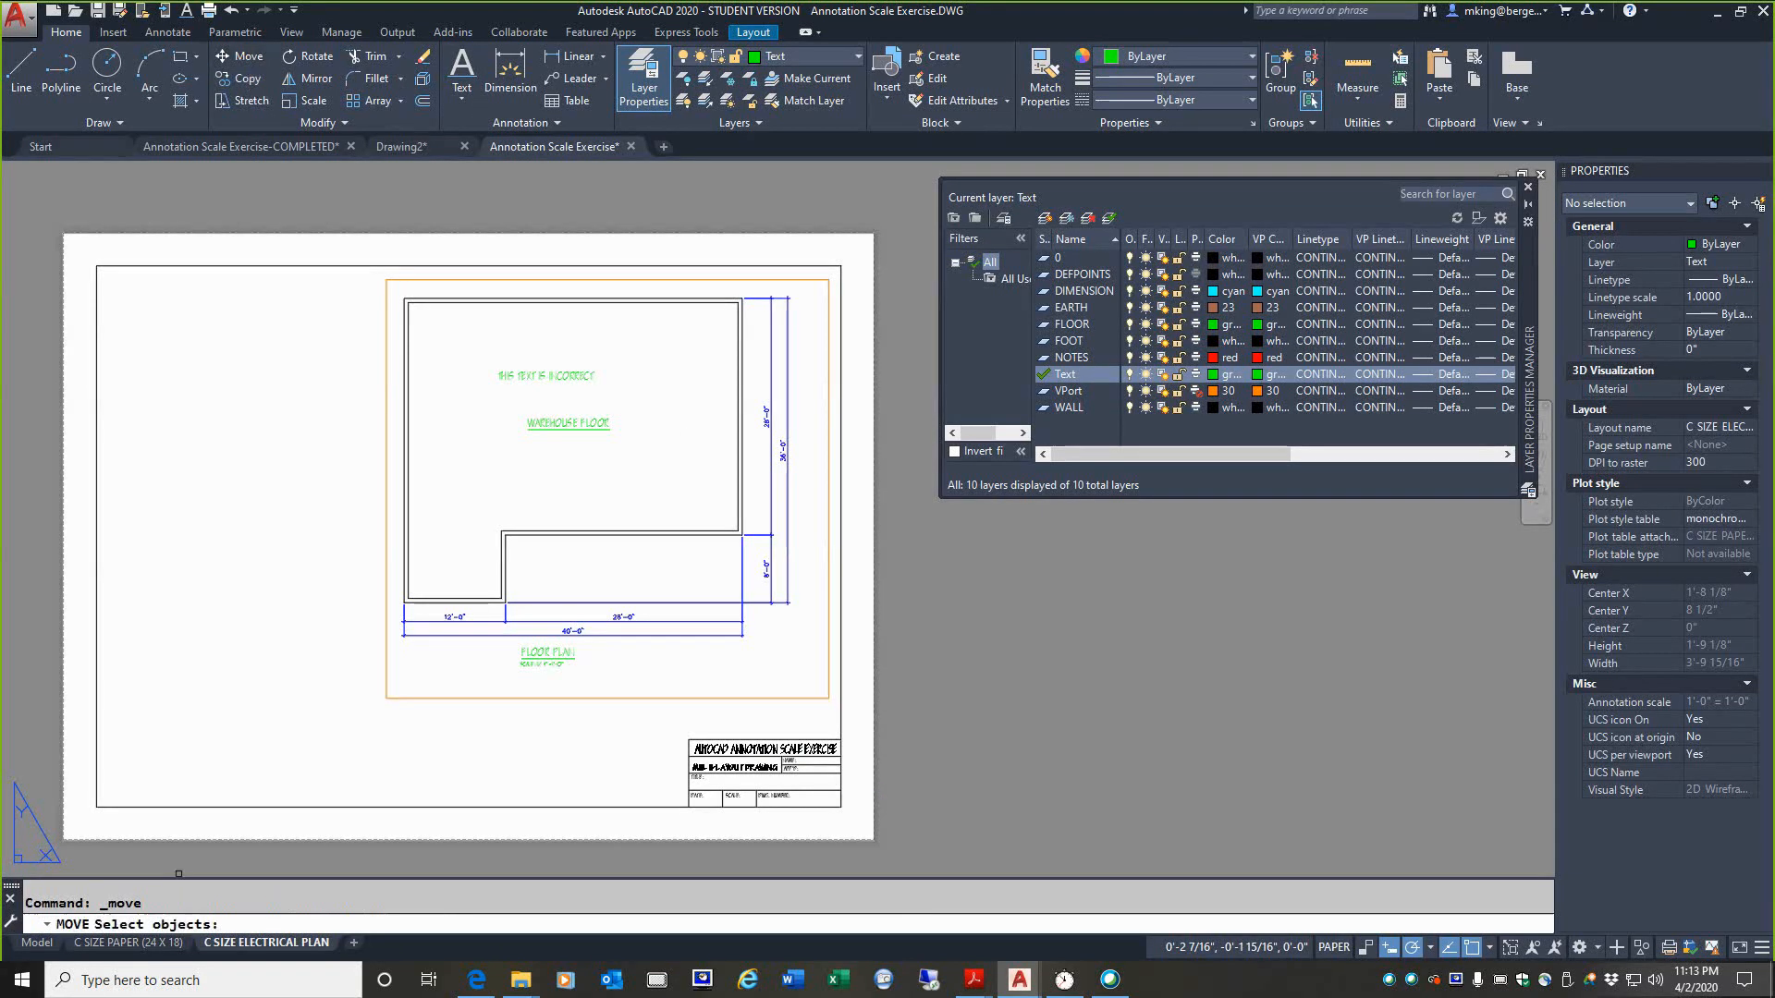
pyautogui.click(386, 349)
pyautogui.press('Return')
pyautogui.click(386, 281)
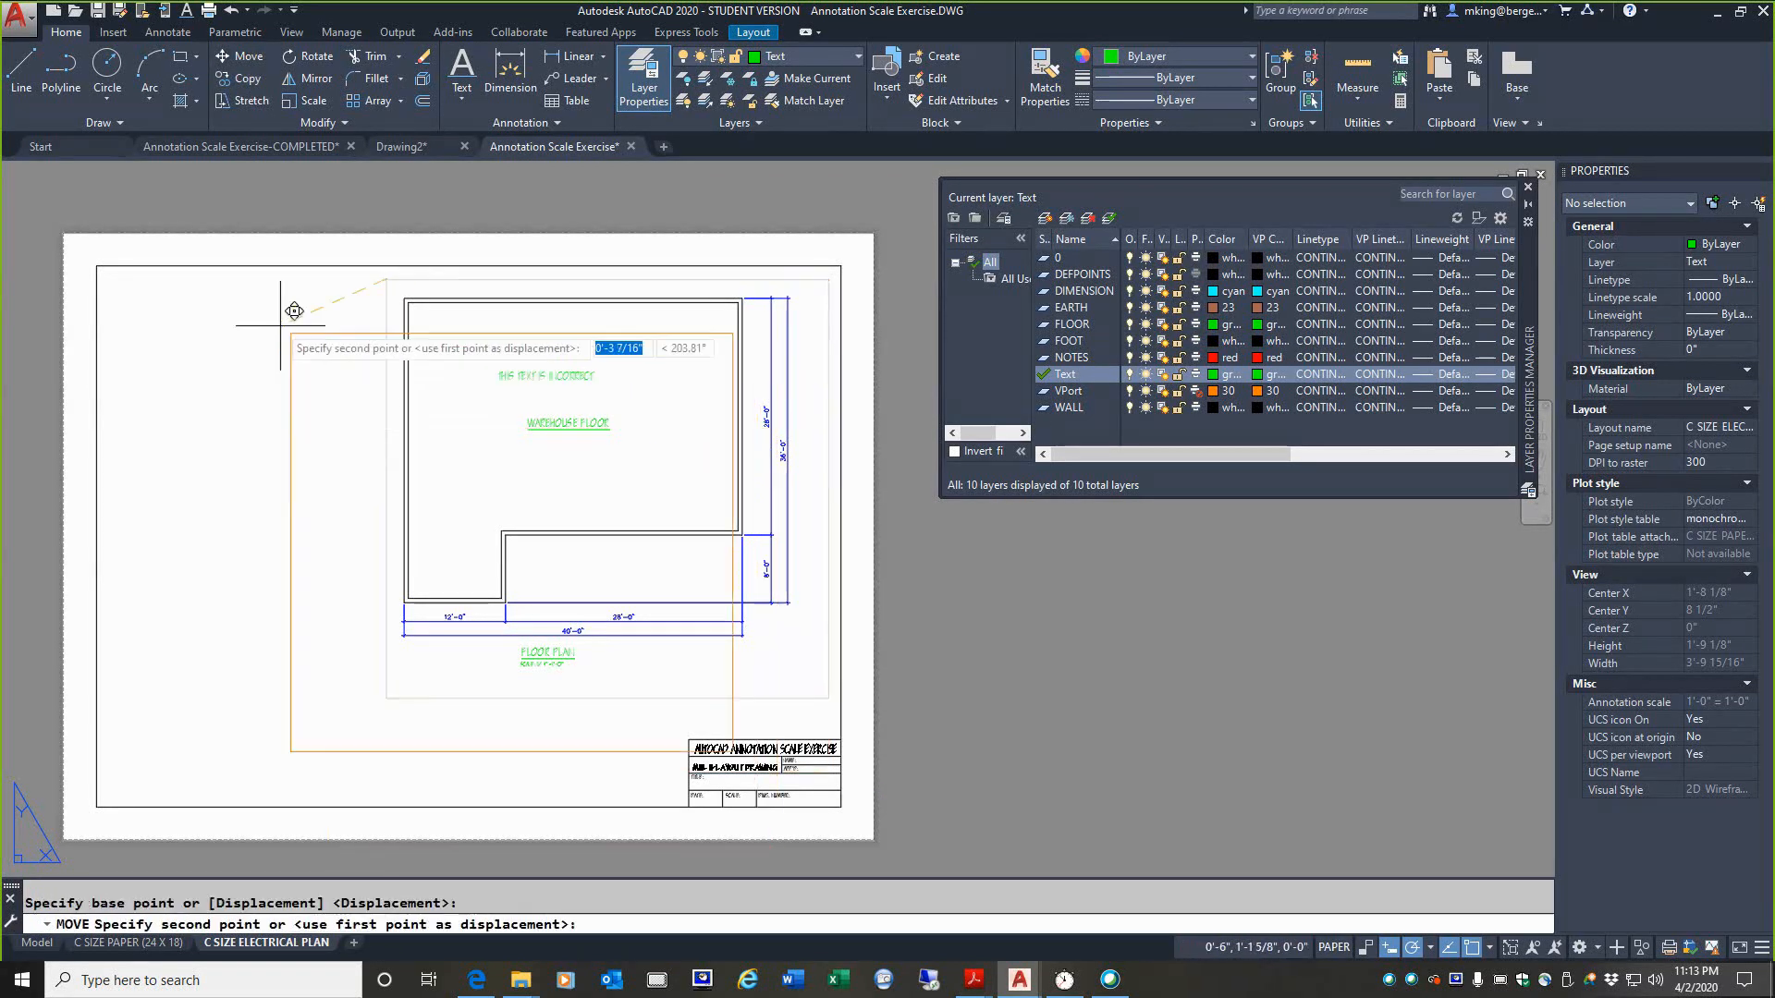
pyautogui.click(249, 307)
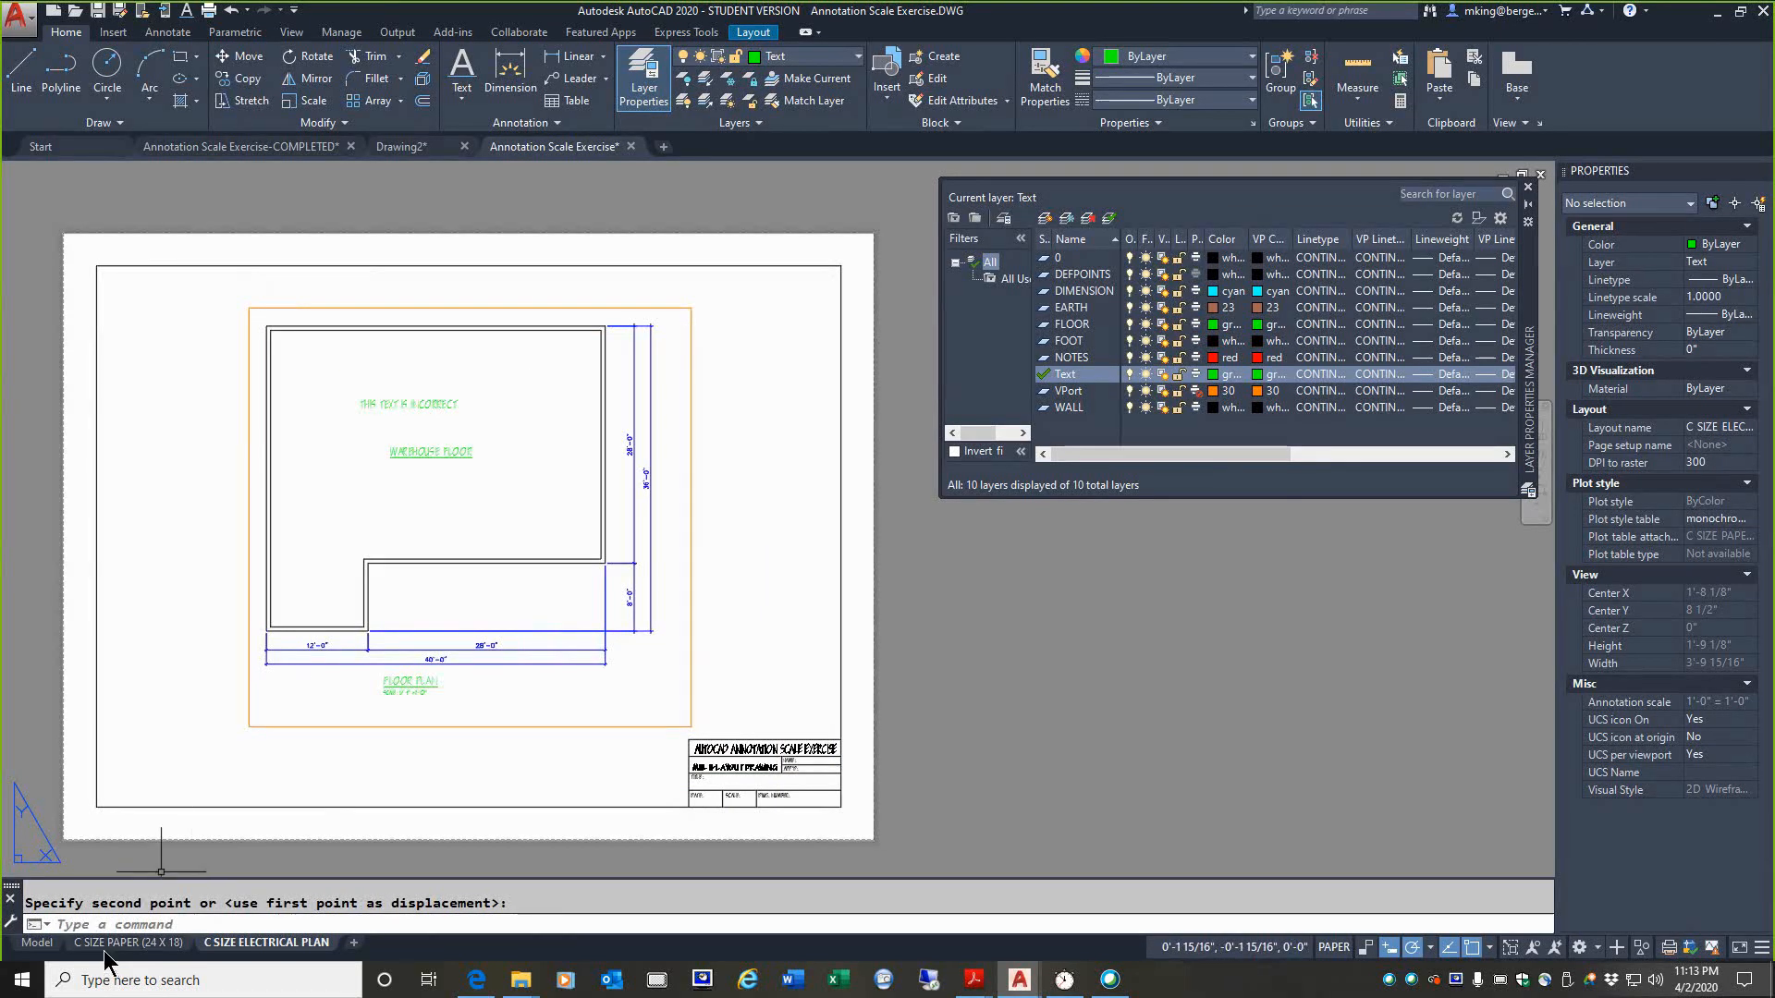
# Step: Freeze the DIMENSION layer only in the floor plan viewport of C SIZE ELECTRICAL PLAN, and compare it with the C SIZE PAPER (24 X 18) layout
pyautogui.click(132, 942)
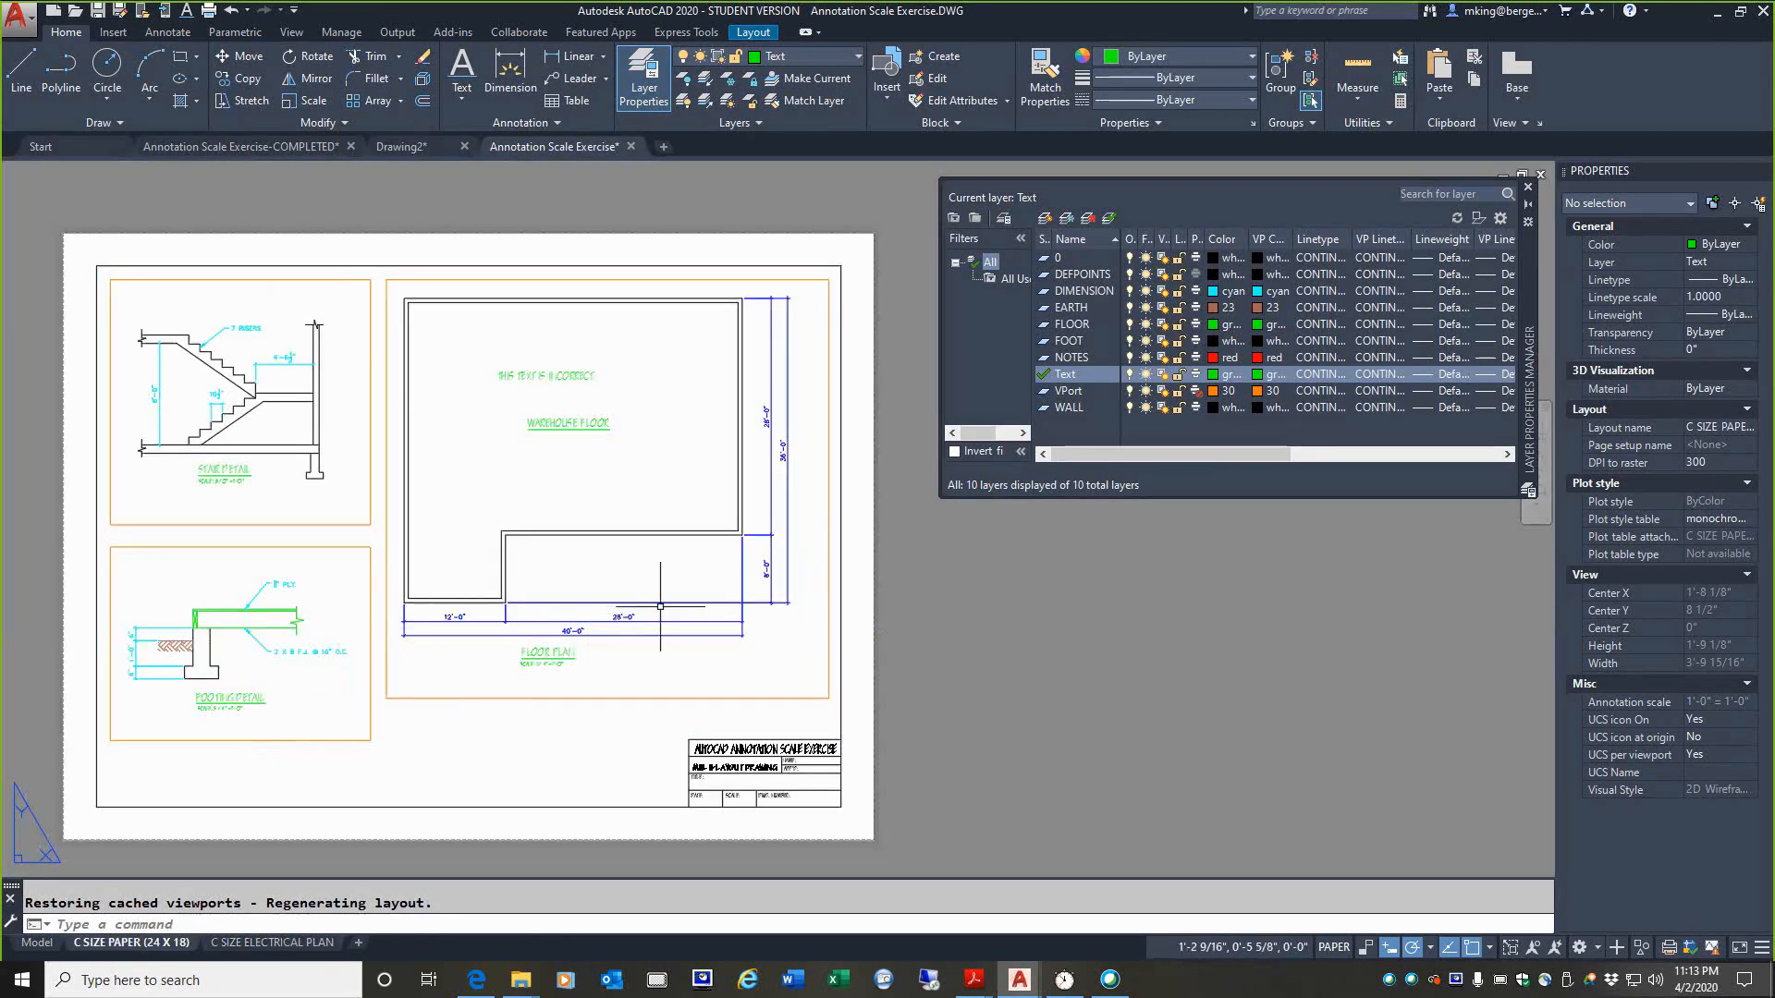
pyautogui.click(269, 942)
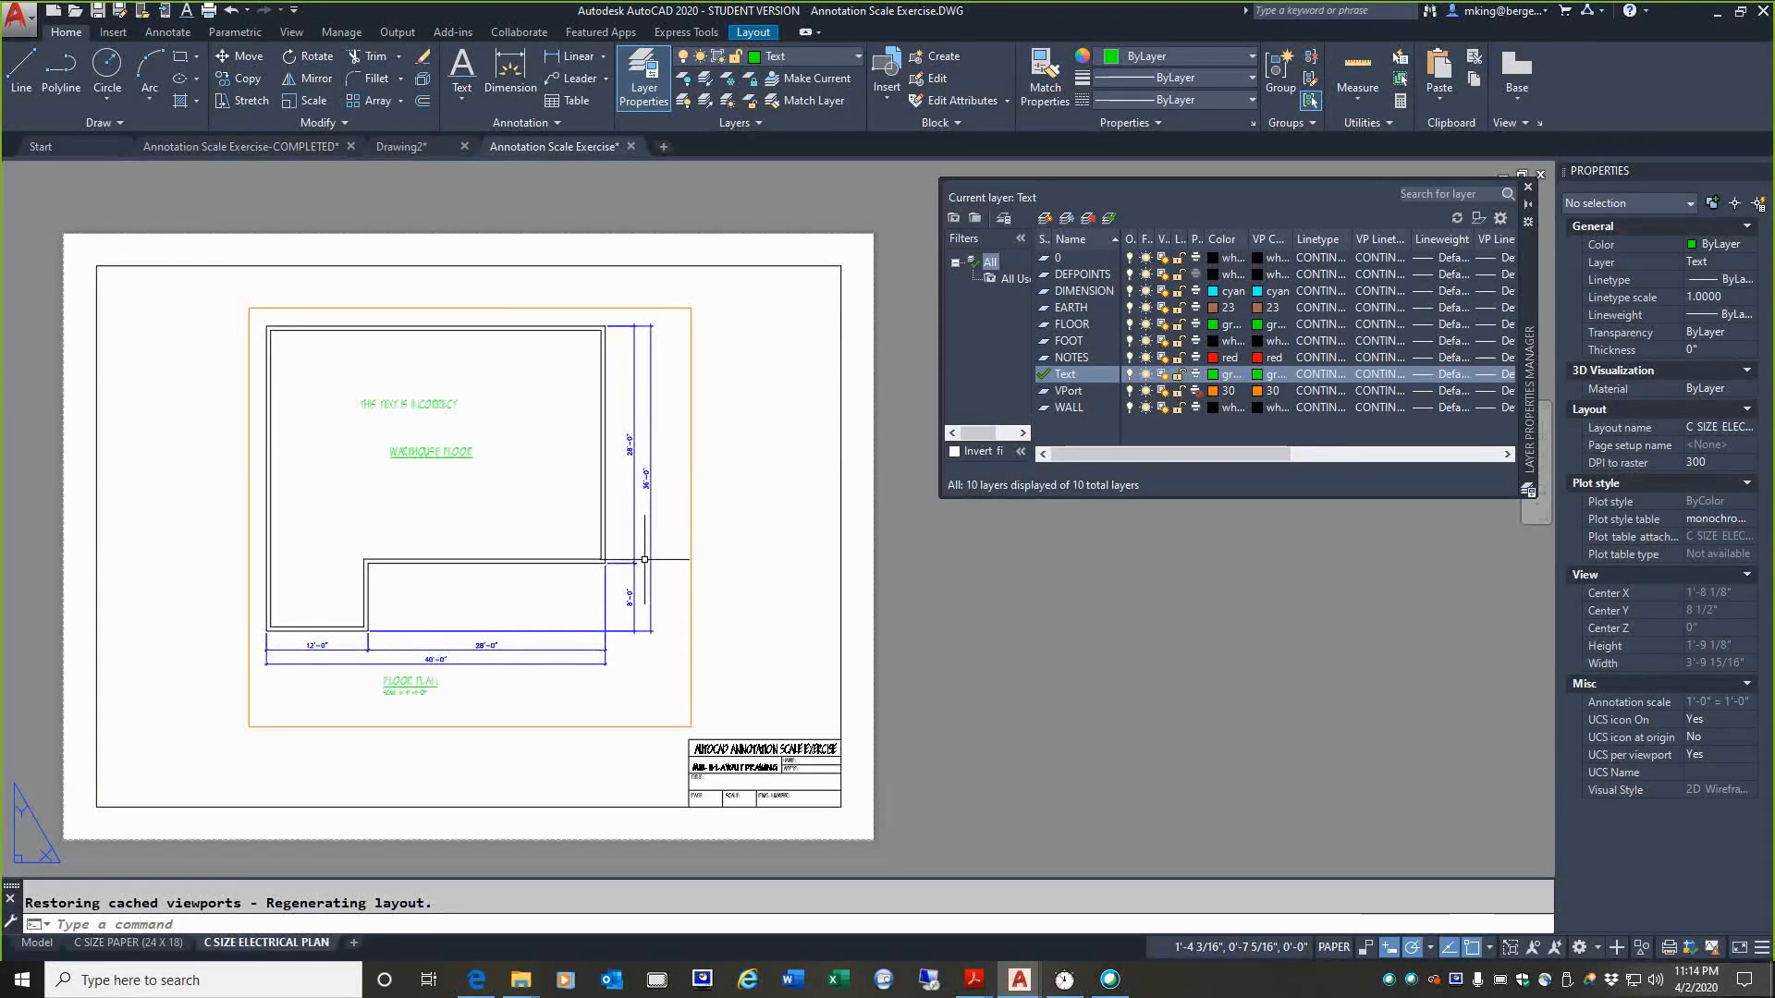
pyautogui.doubleClick(558, 483)
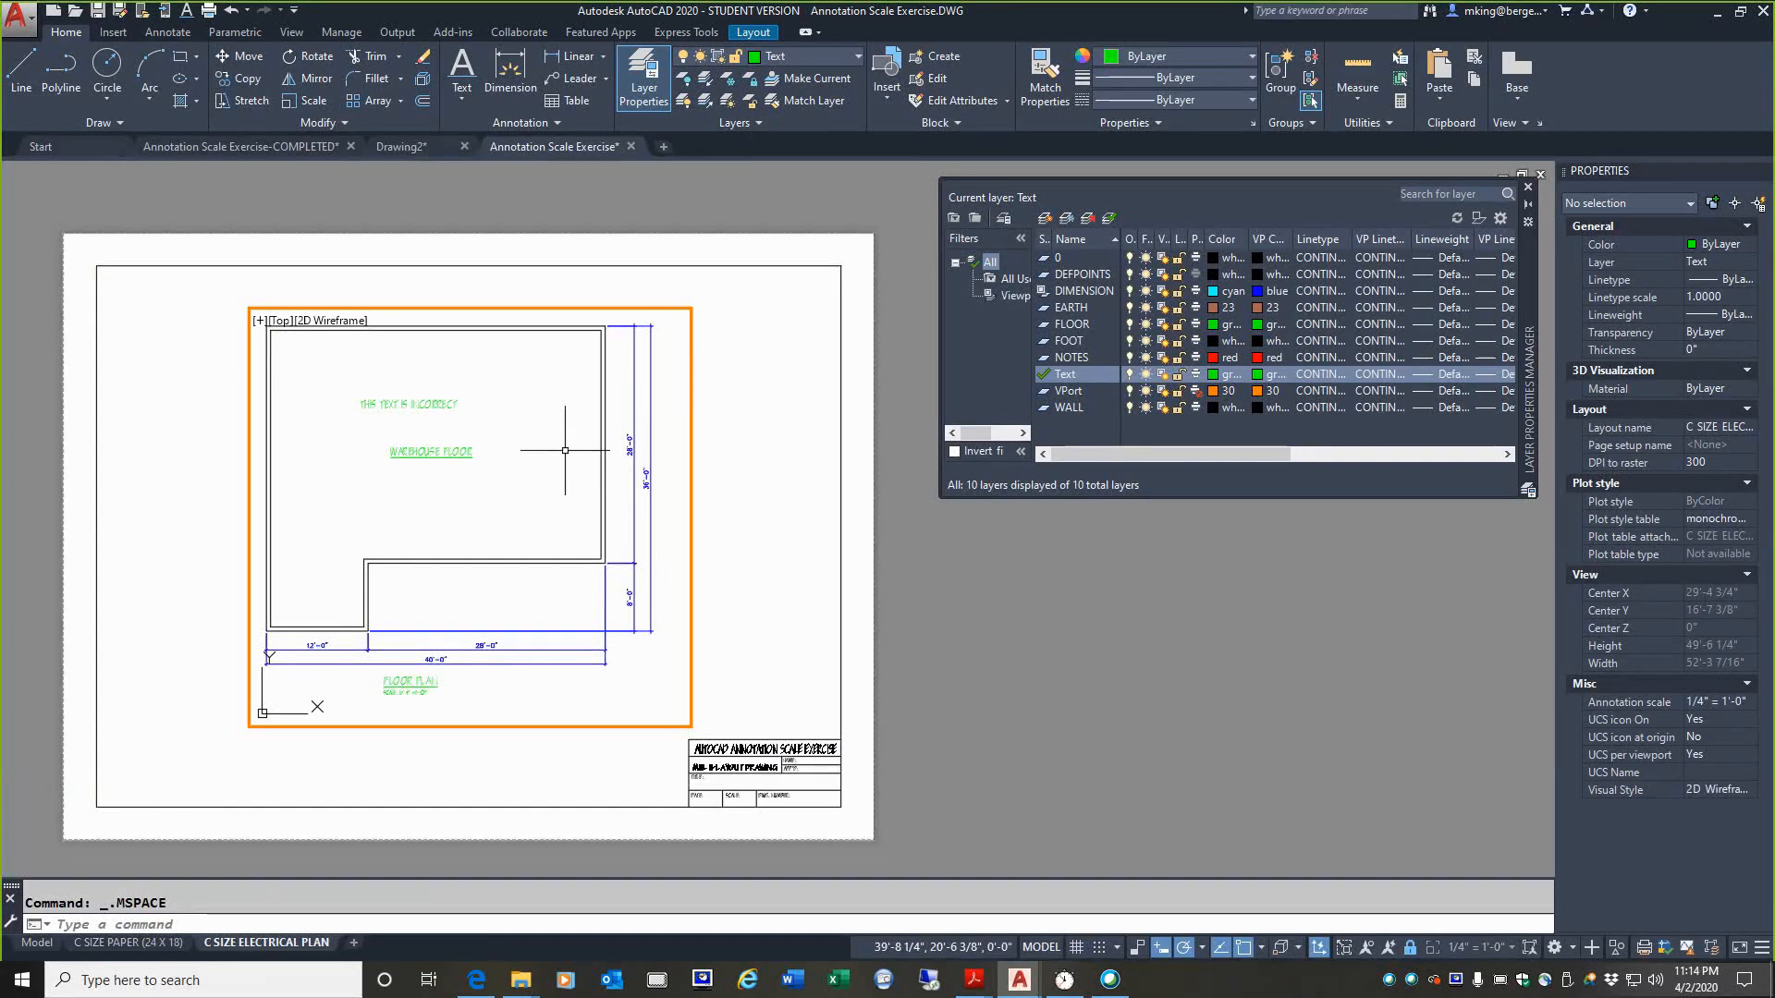
pyautogui.click(860, 59)
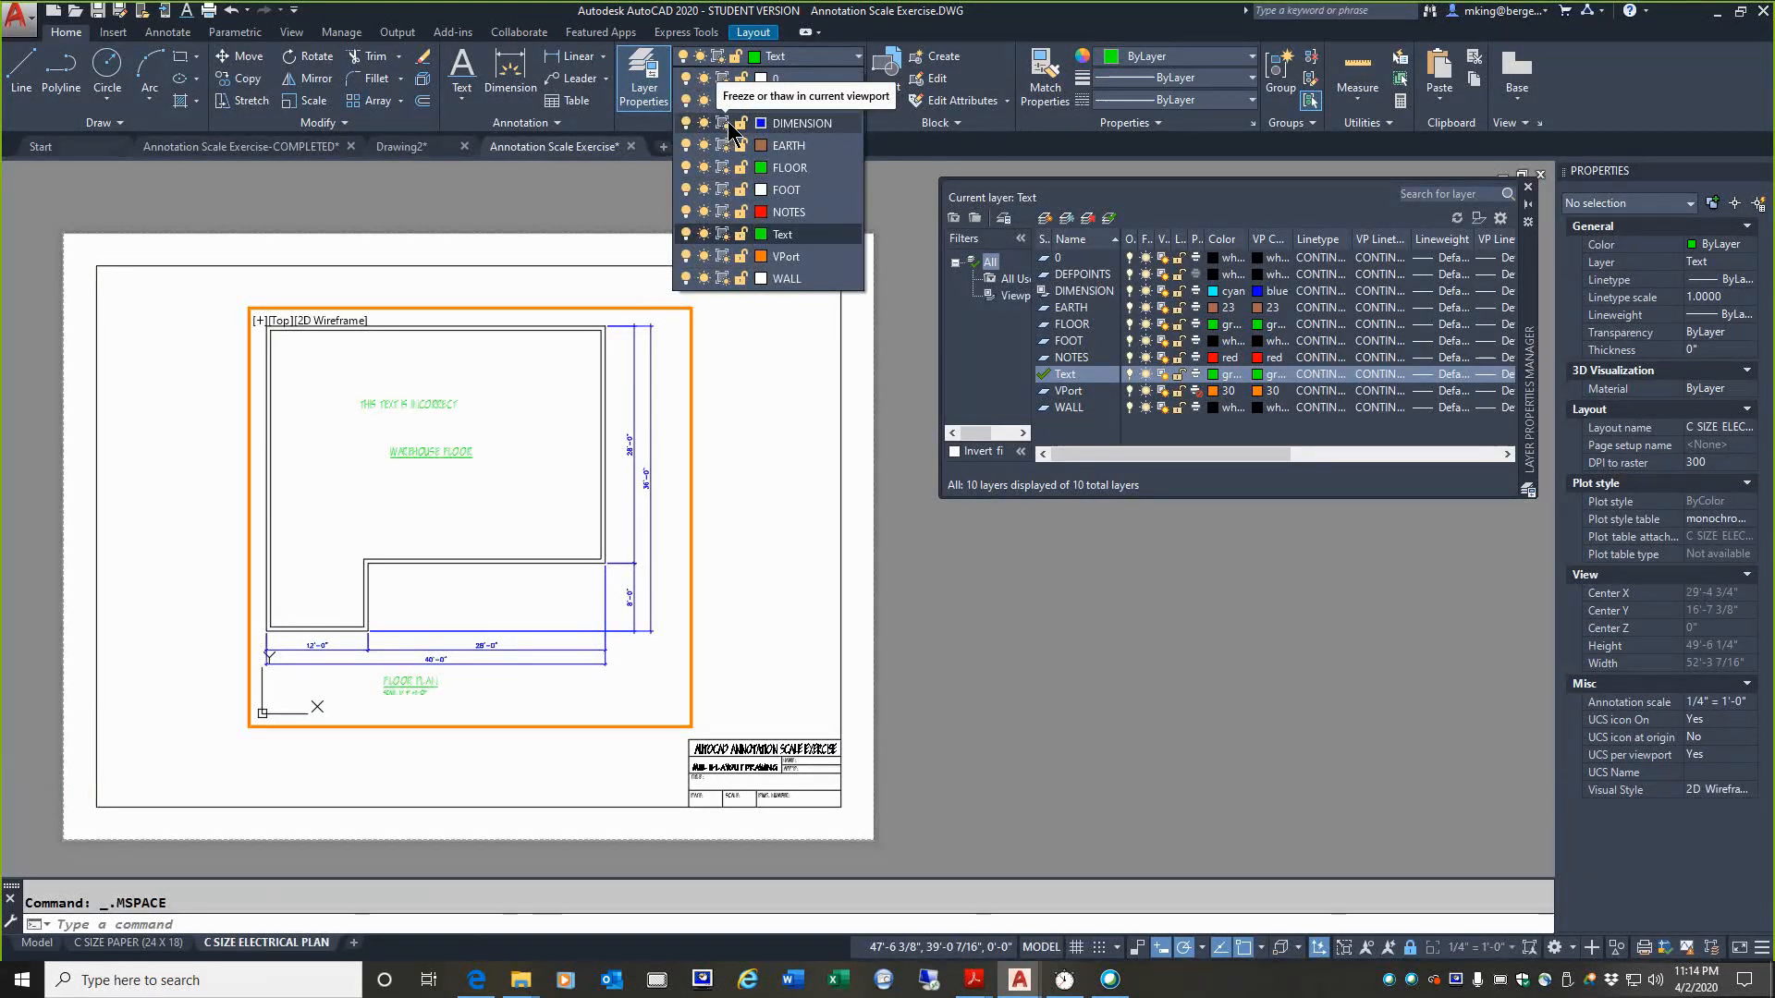
pyautogui.click(724, 122)
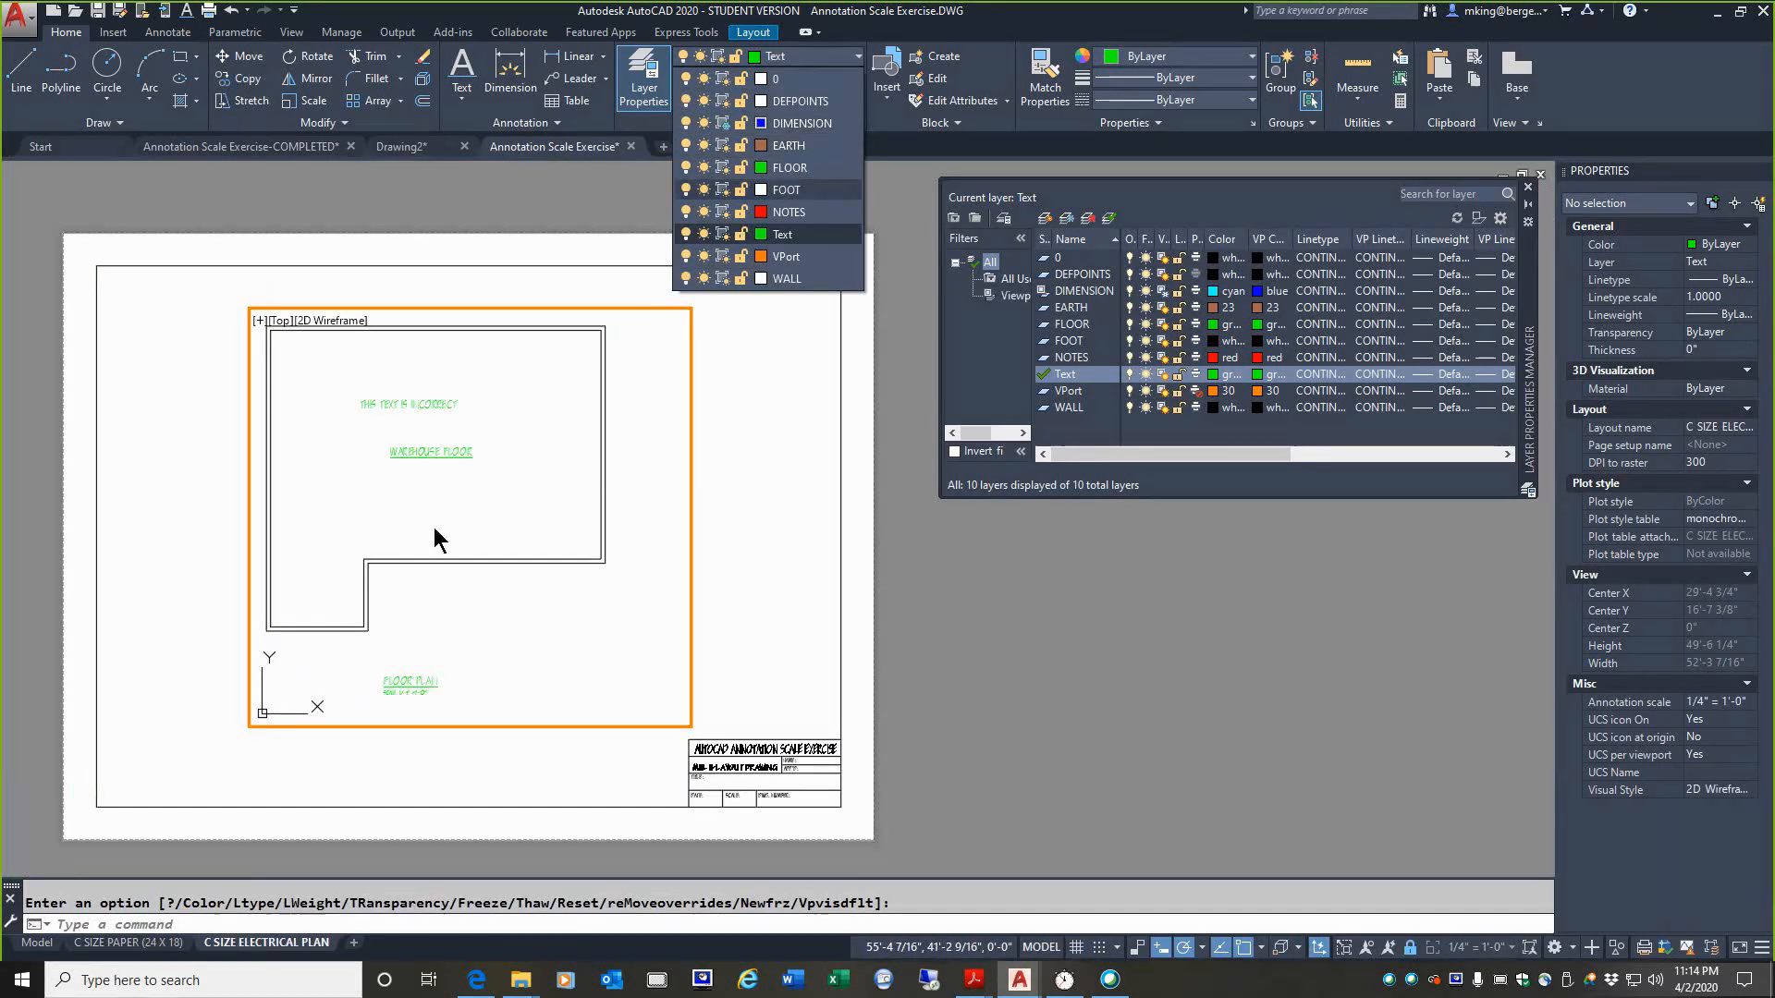
pyautogui.click(712, 525)
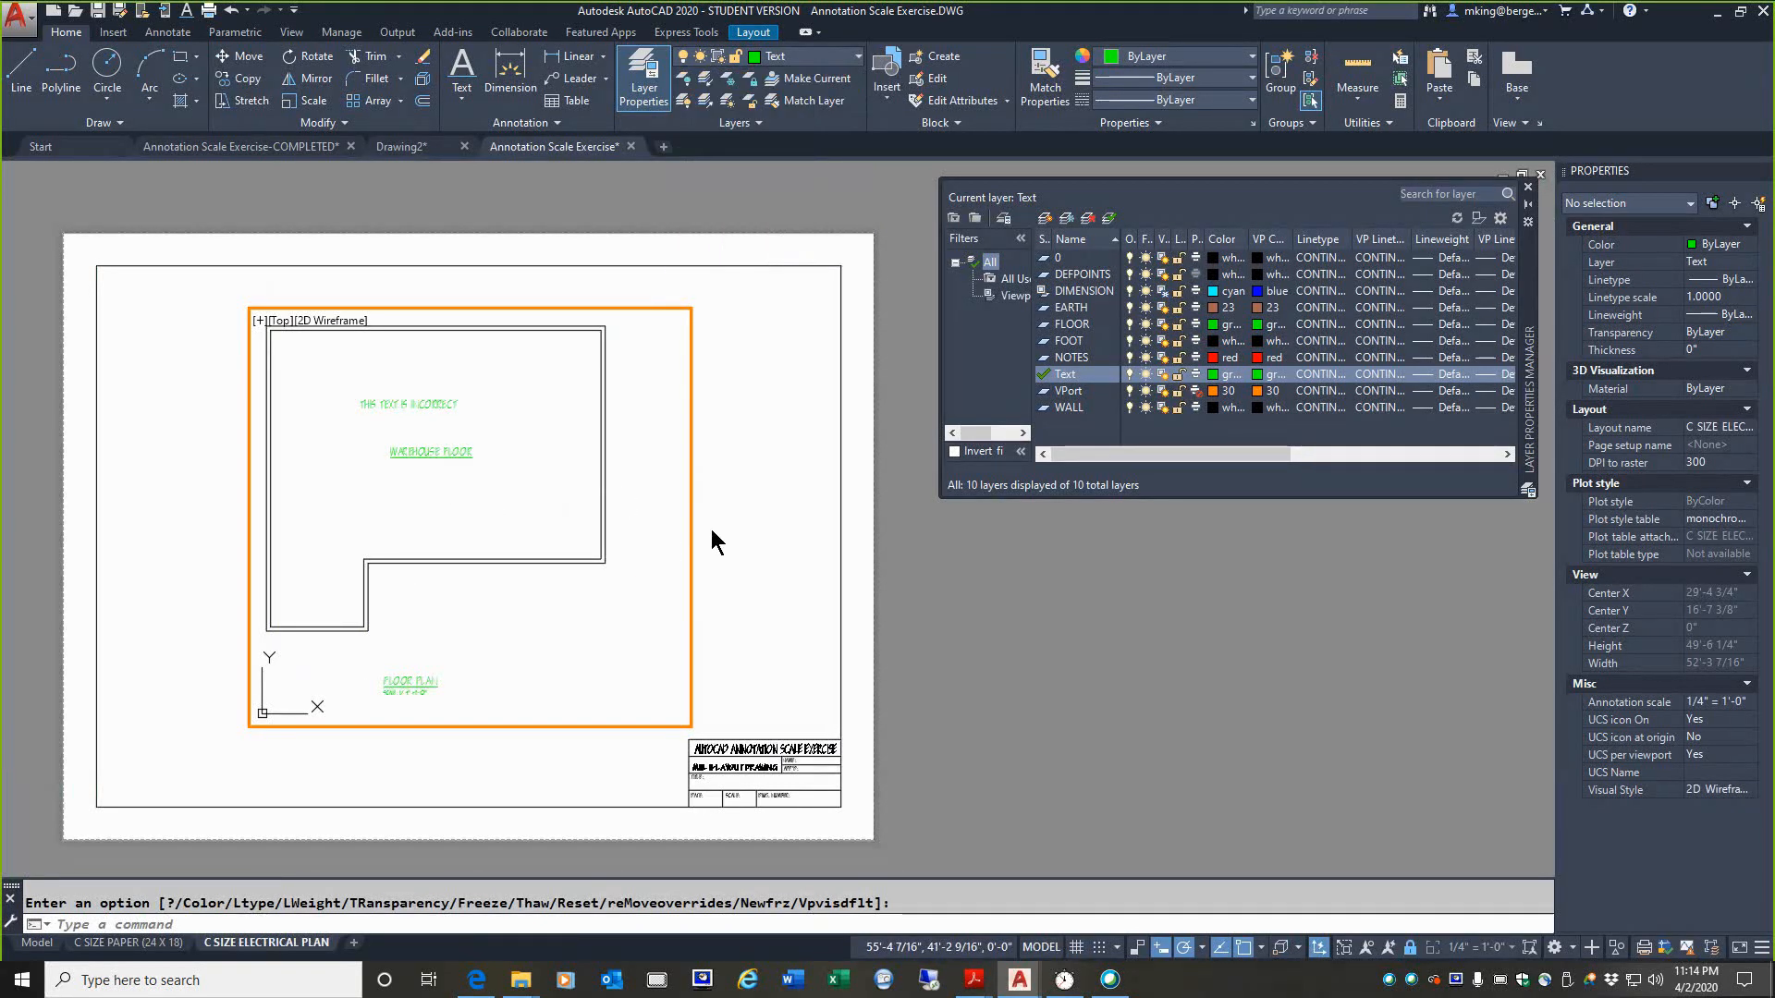
pyautogui.click(120, 945)
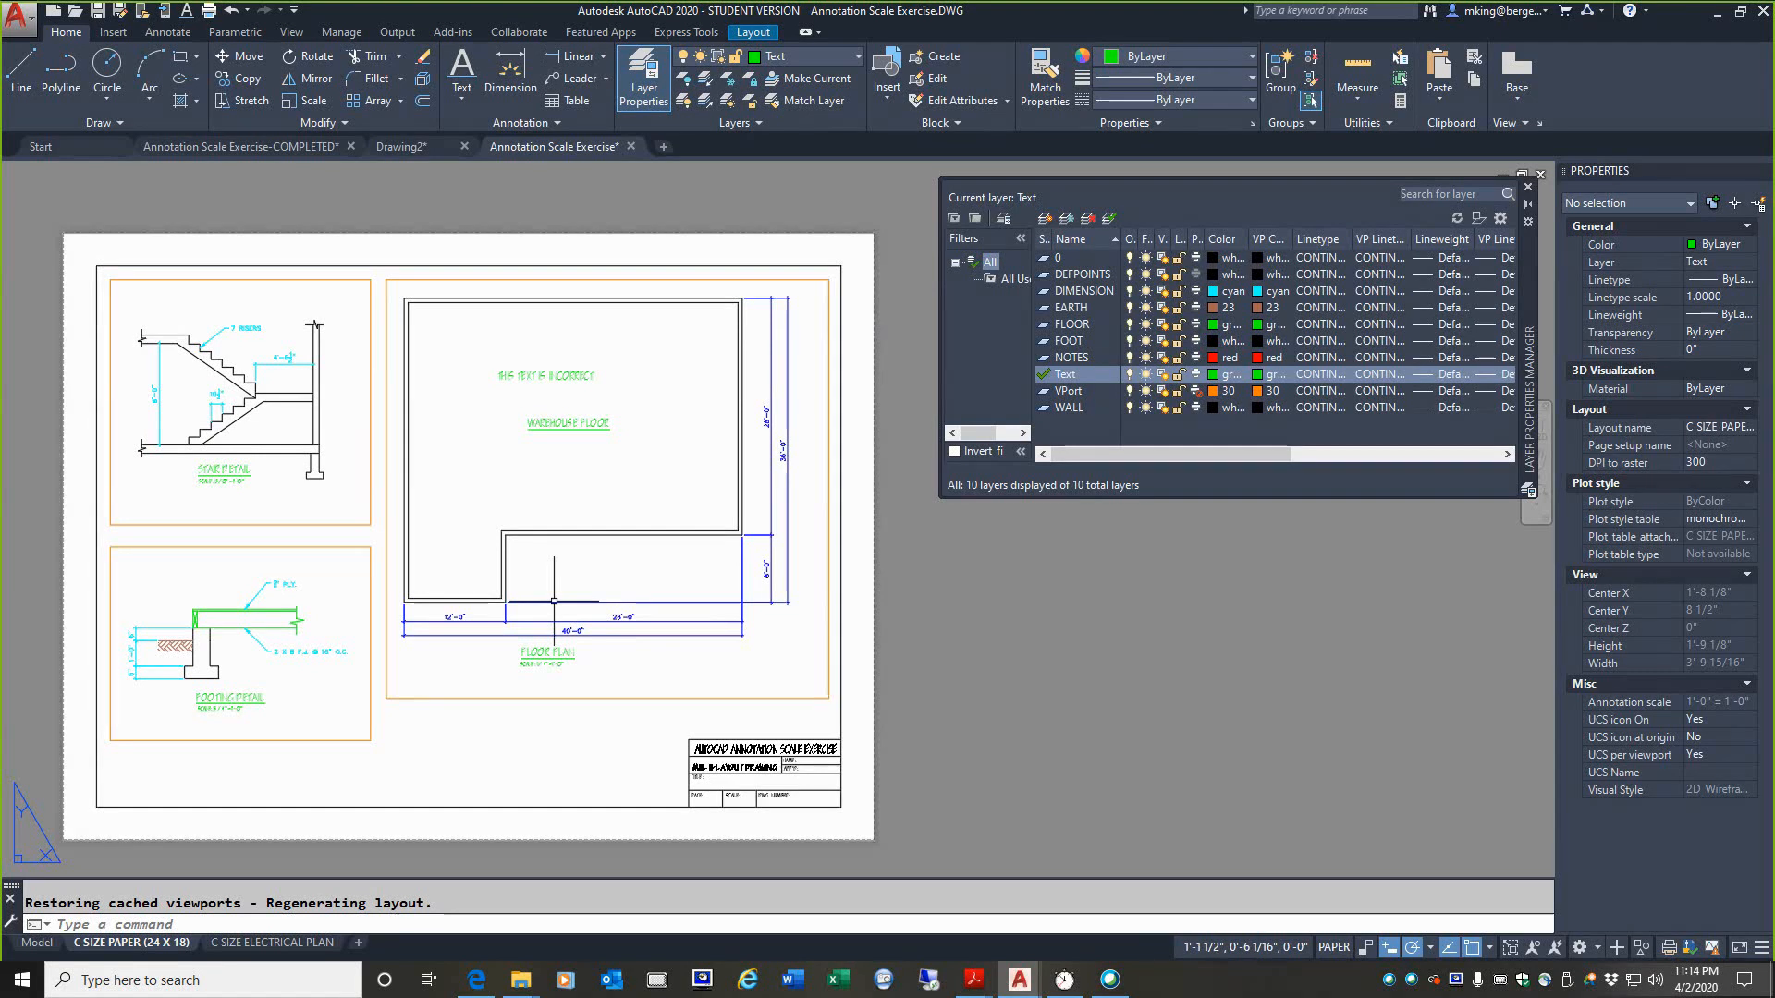
pyautogui.click(245, 944)
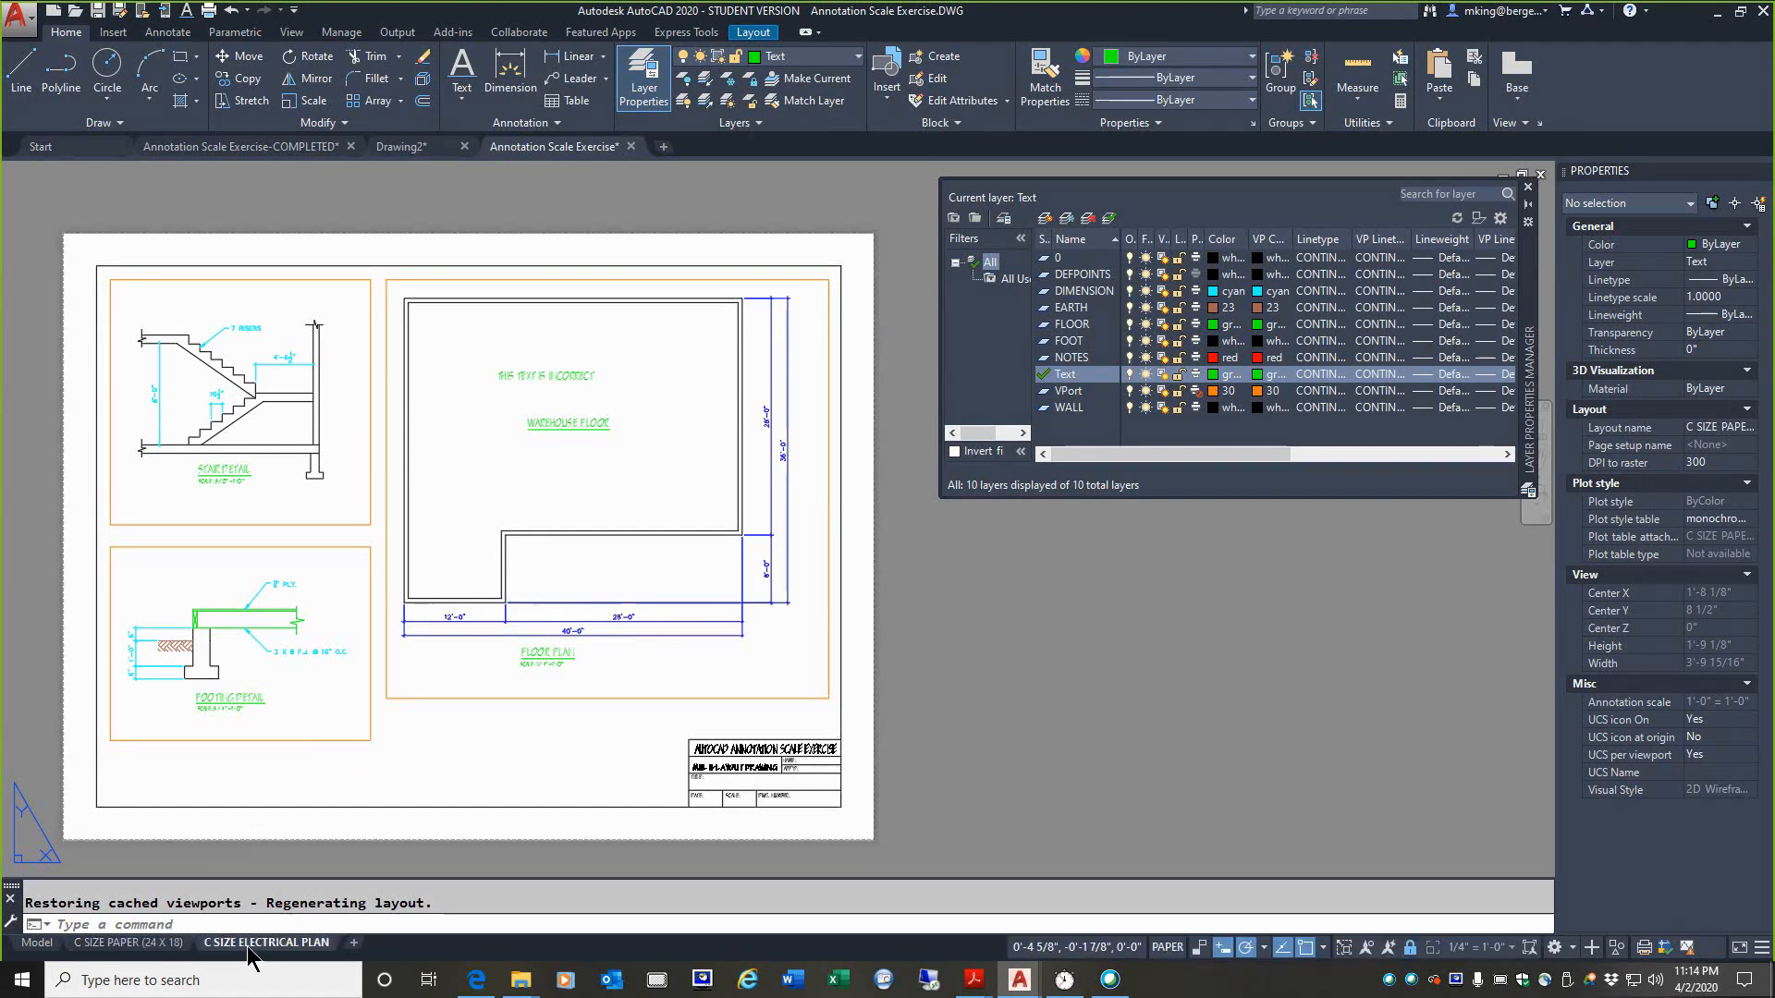
# Step: In the C SIZE PAPER (24 X 18) layout, freeze the DIMENSION layer in the stair detail viewport and thaw it again
pyautogui.click(133, 944)
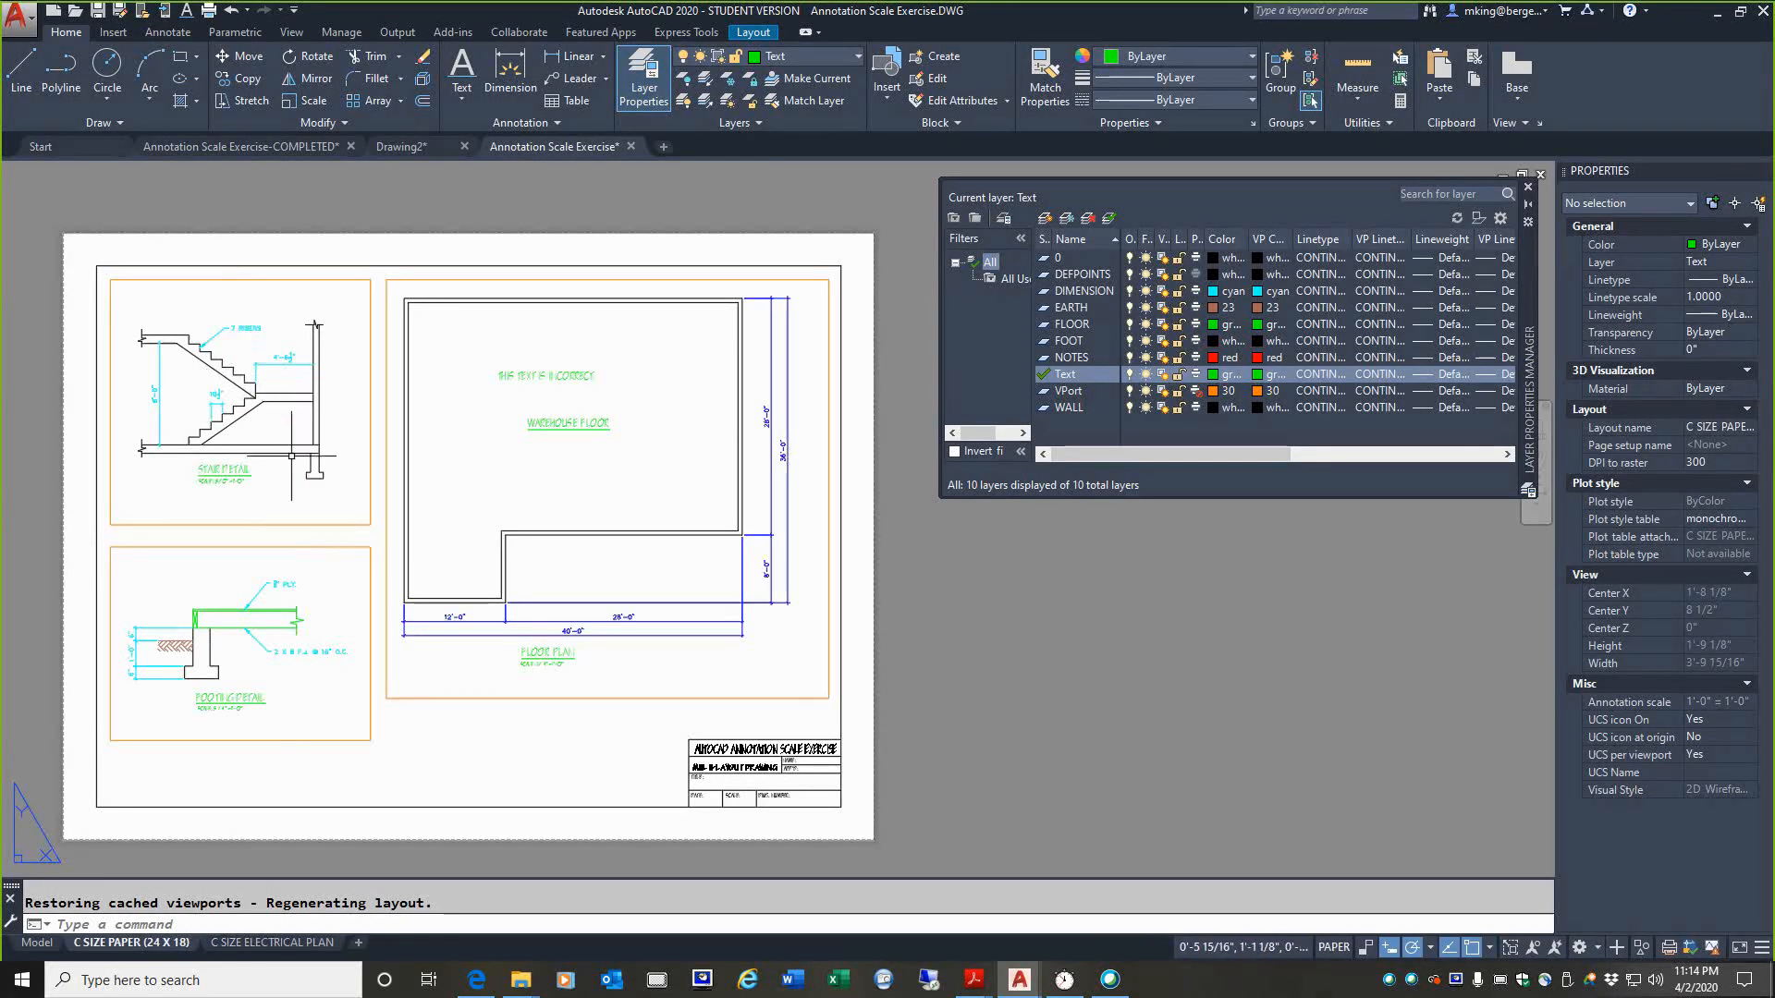
pyautogui.doubleClick(250, 304)
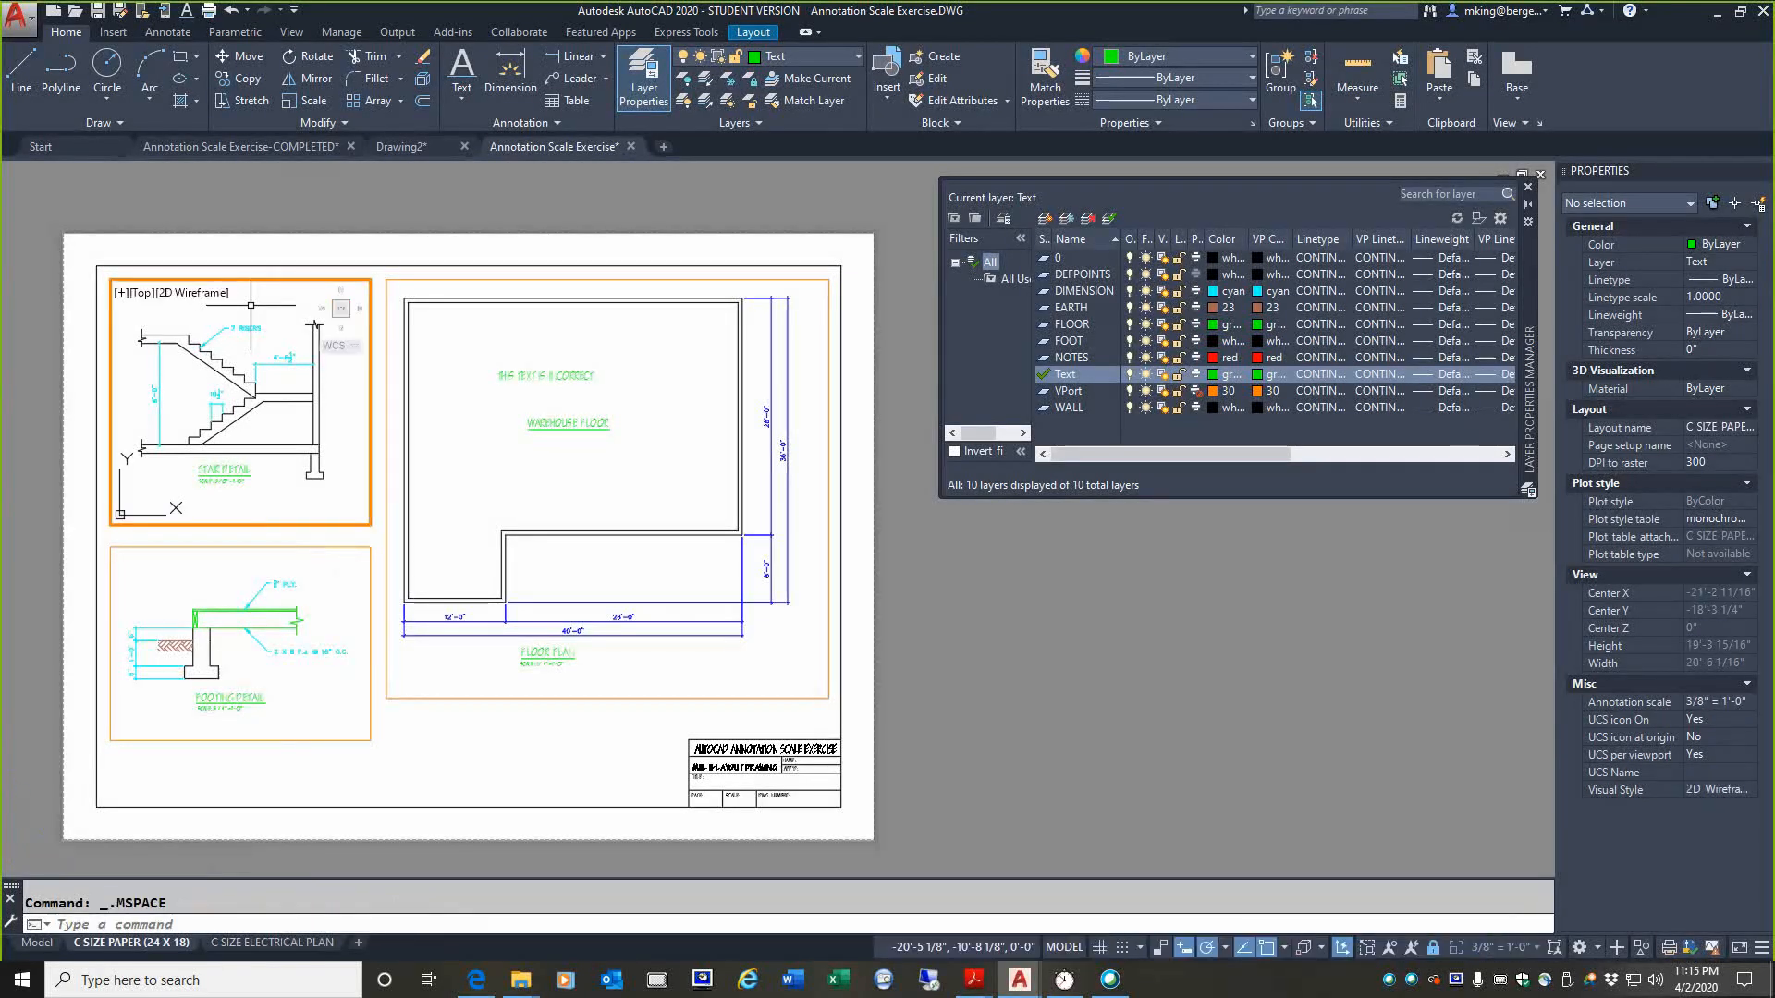
pyautogui.click(805, 61)
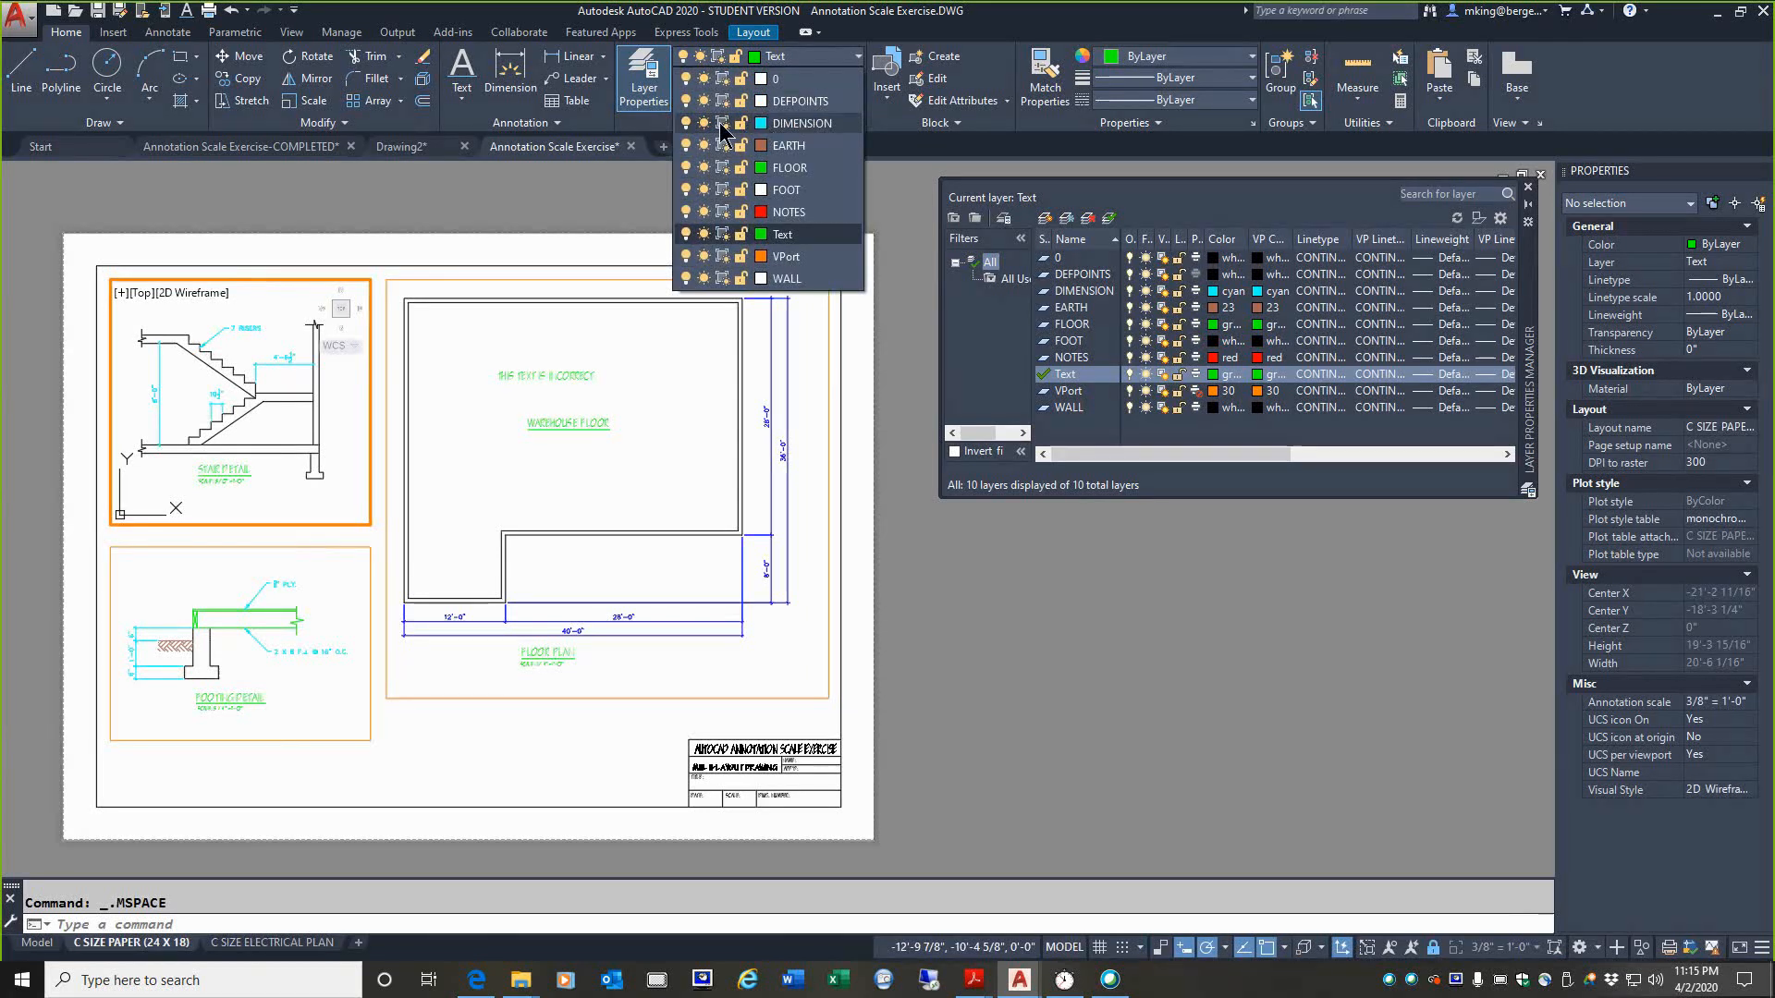
pyautogui.click(722, 123)
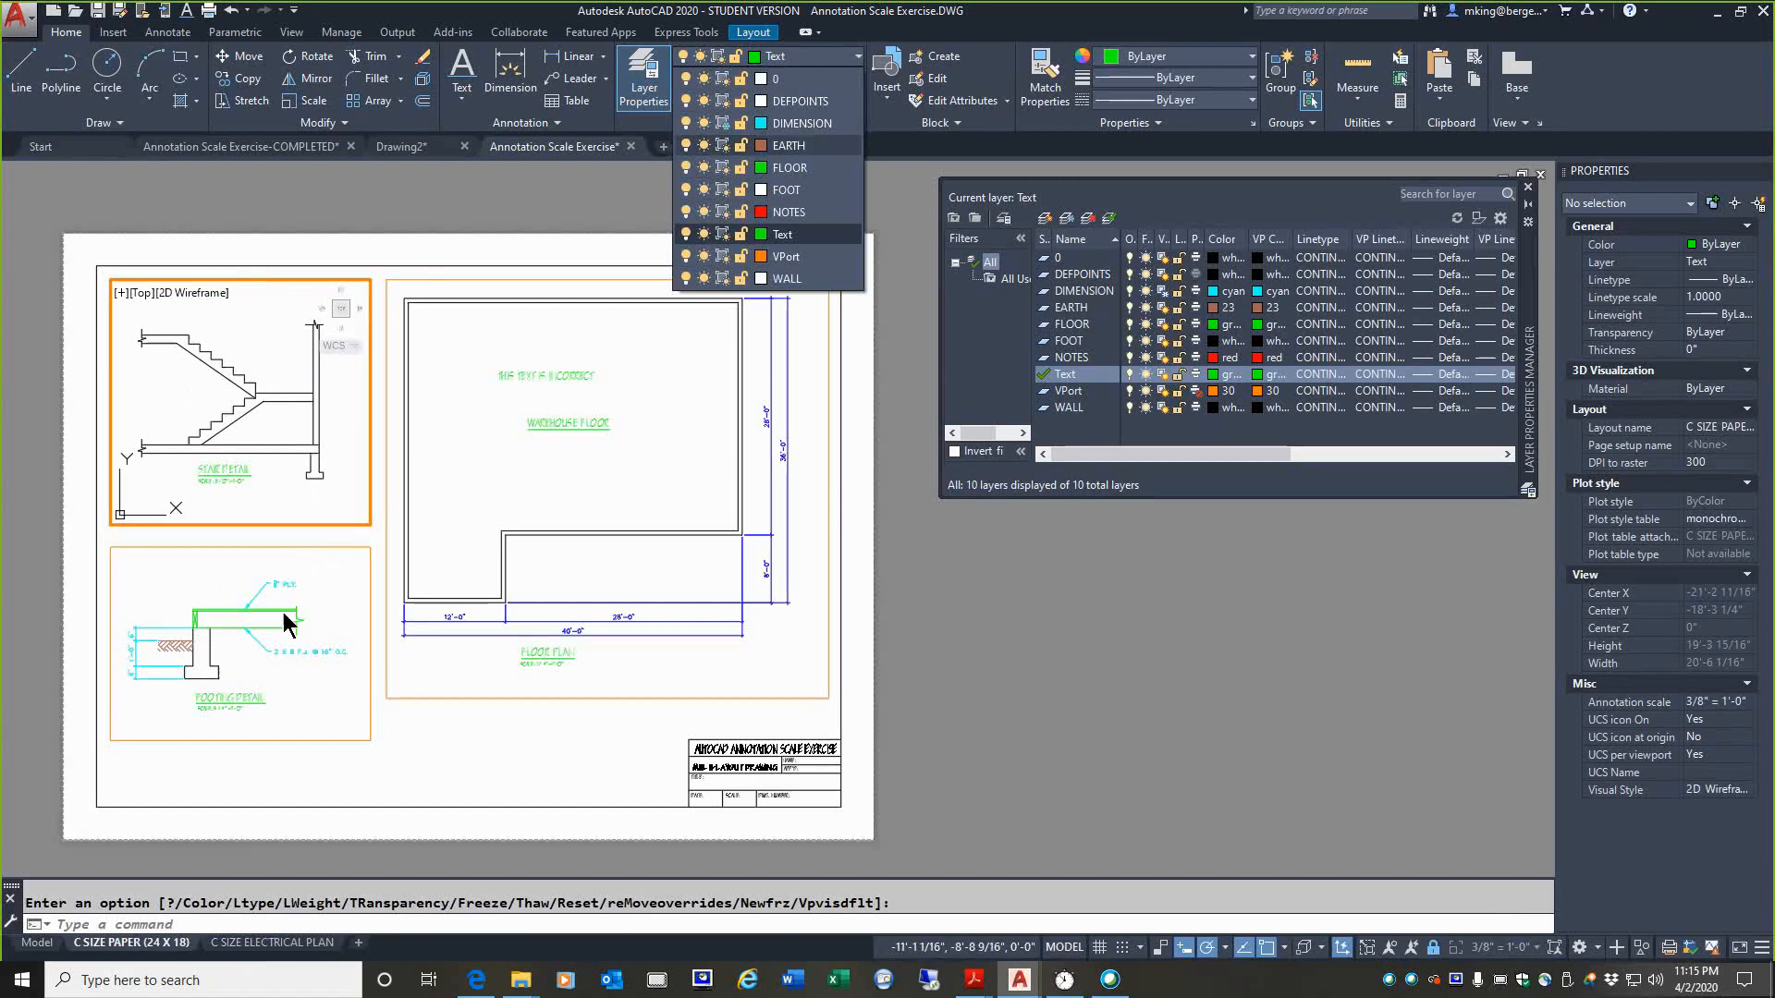
pyautogui.click(723, 124)
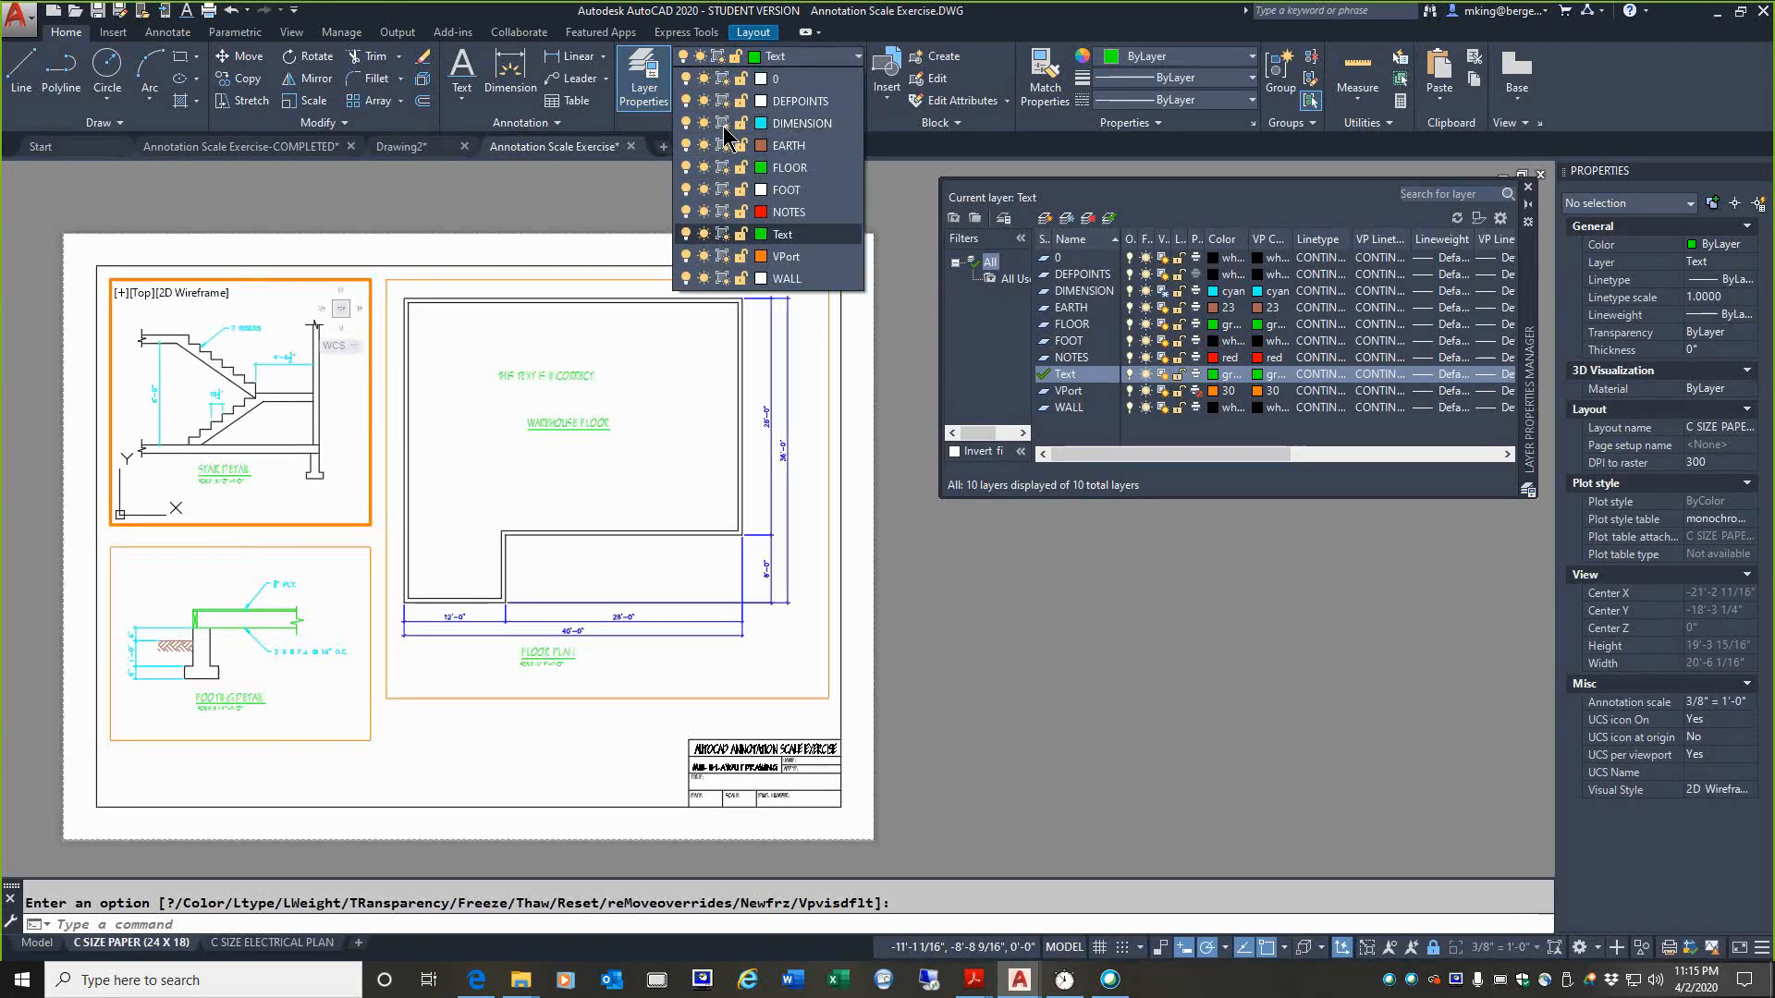
# Step: Switch to model space and draw a rectangle on layer 0 inside the upper-right area of the warehouse floor plan
pyautogui.click(369, 238)
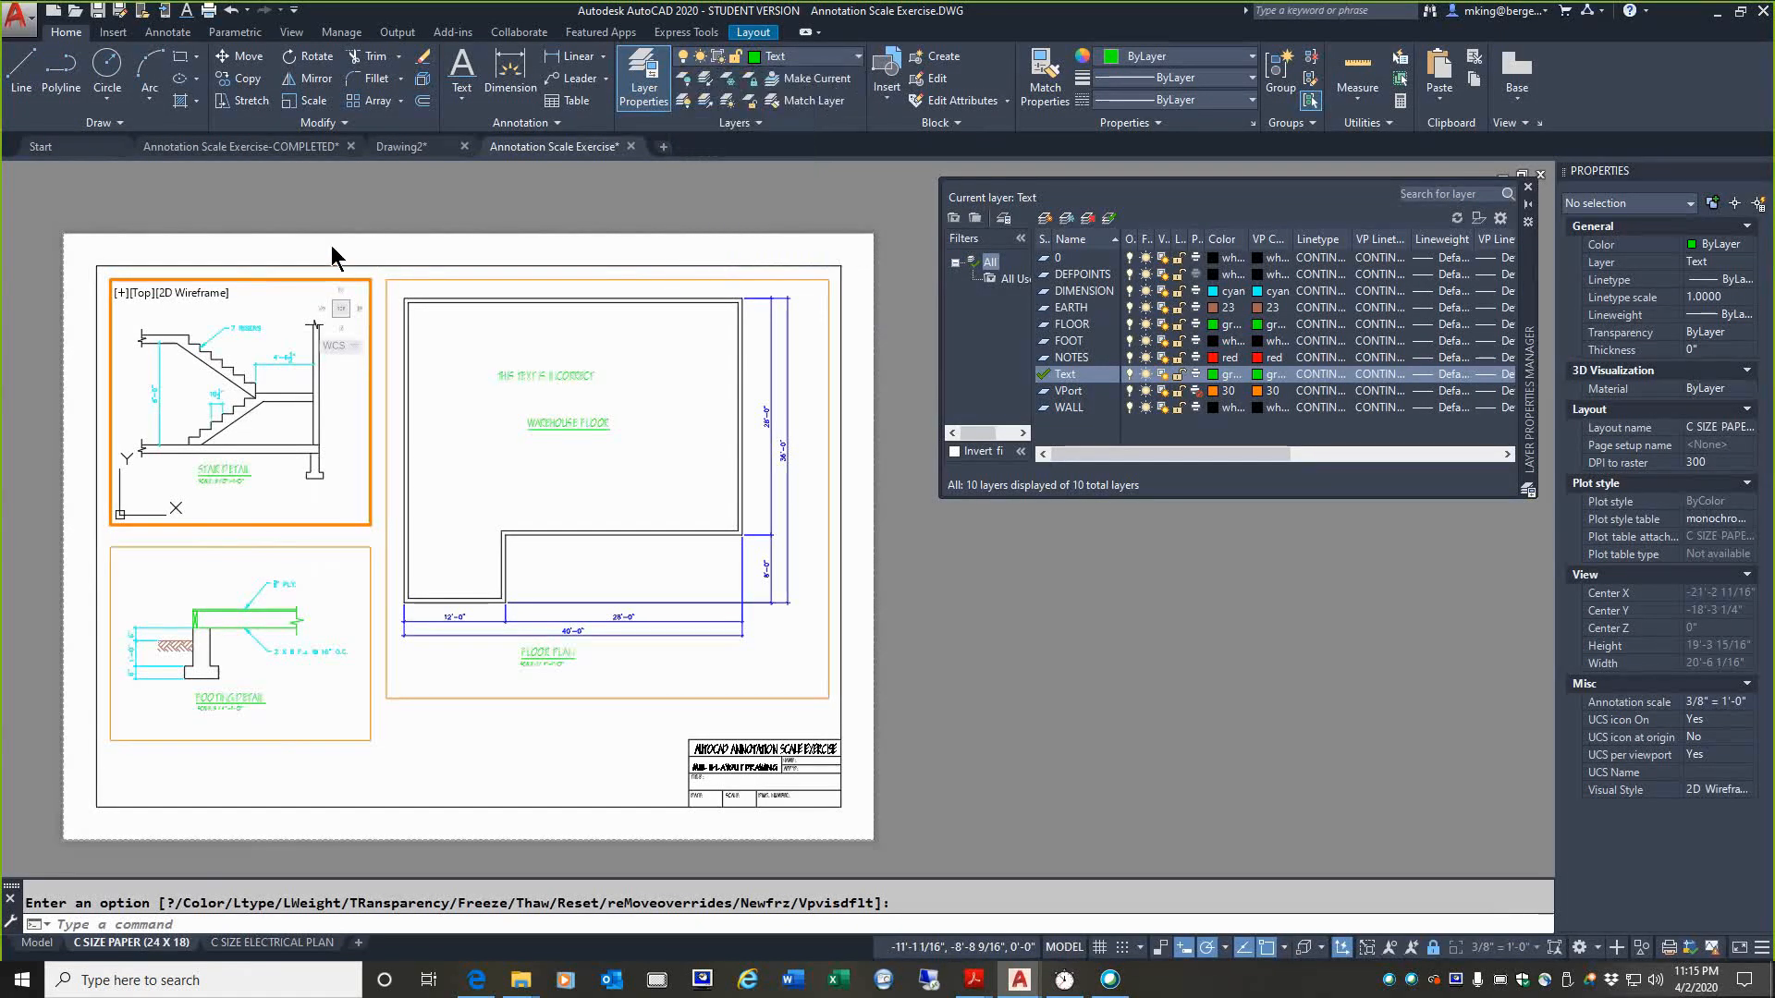
pyautogui.doubleClick(331, 246)
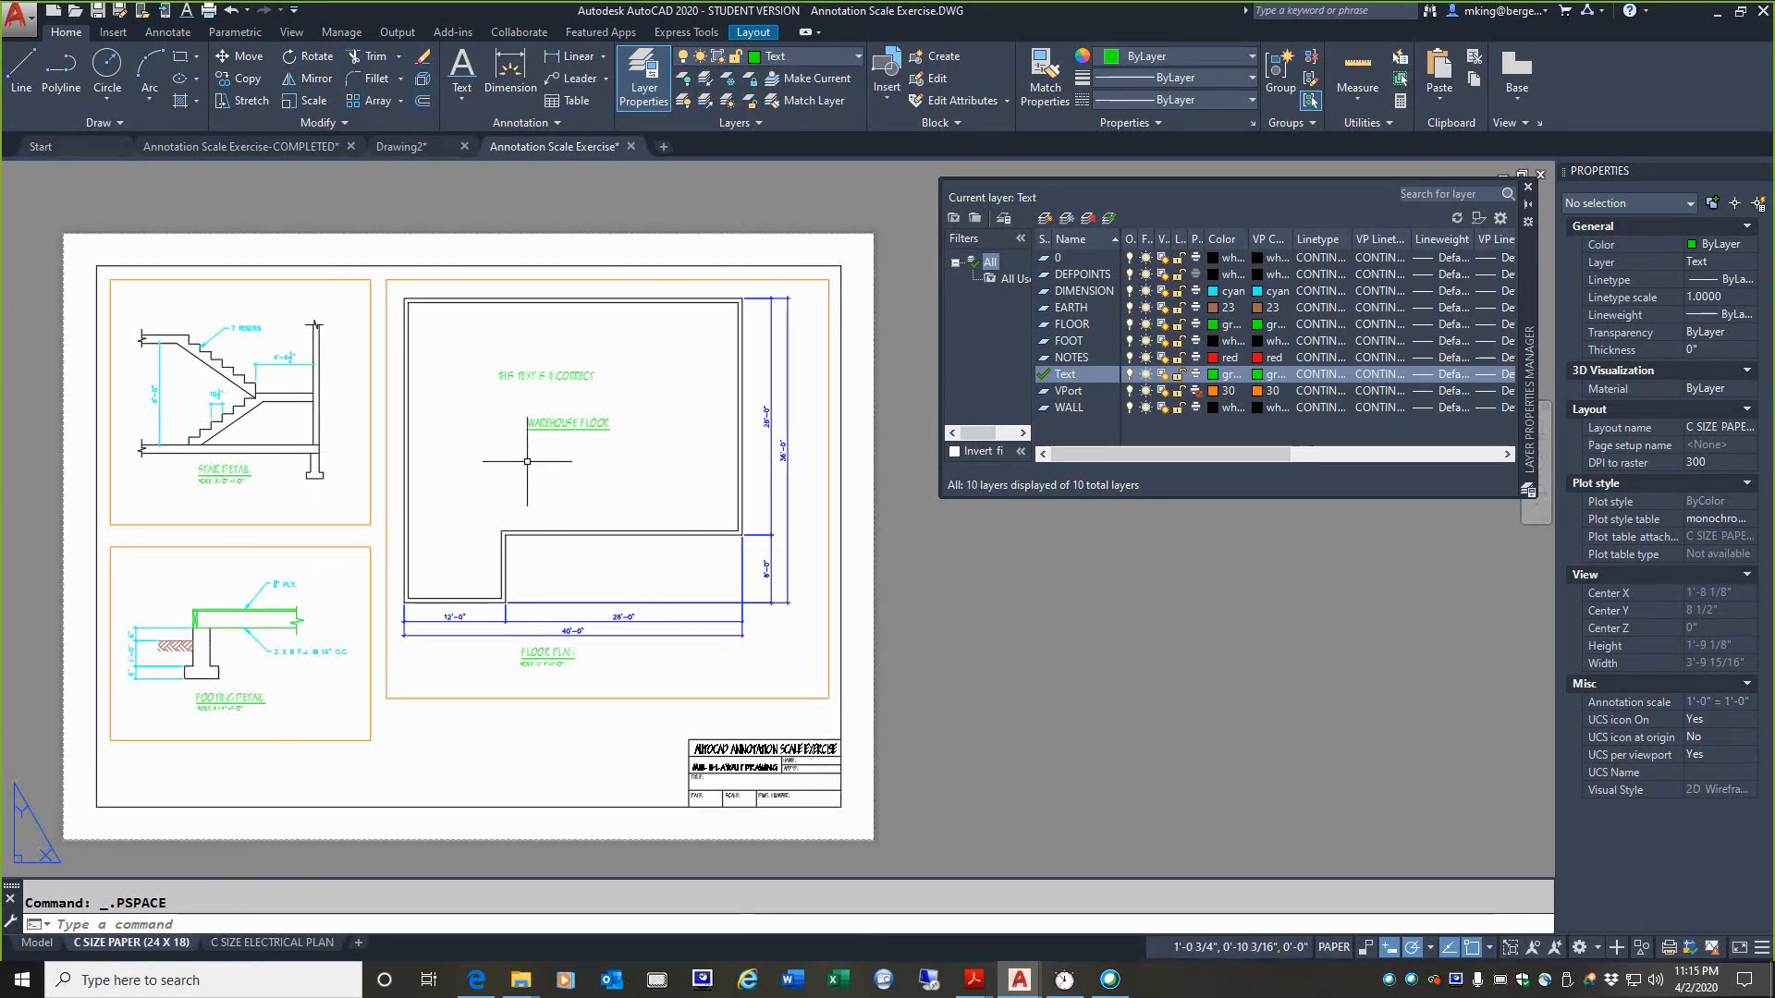
pyautogui.click(38, 942)
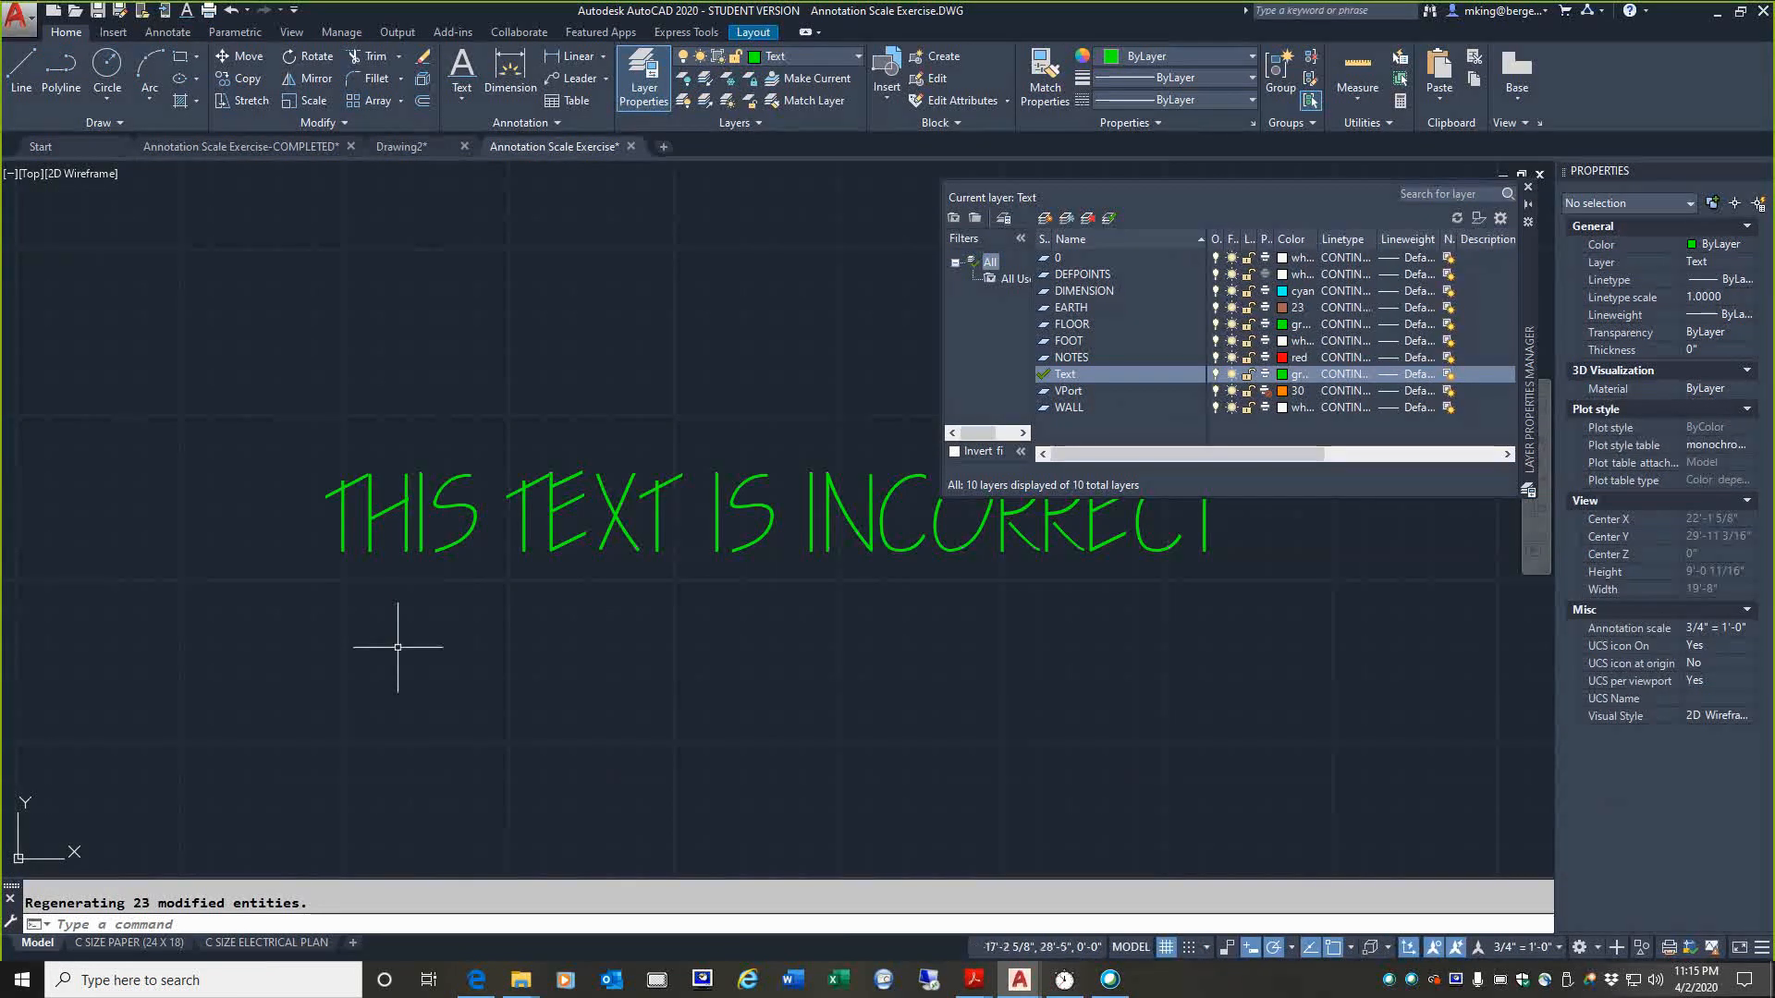
pyautogui.scroll(5, 391, 619)
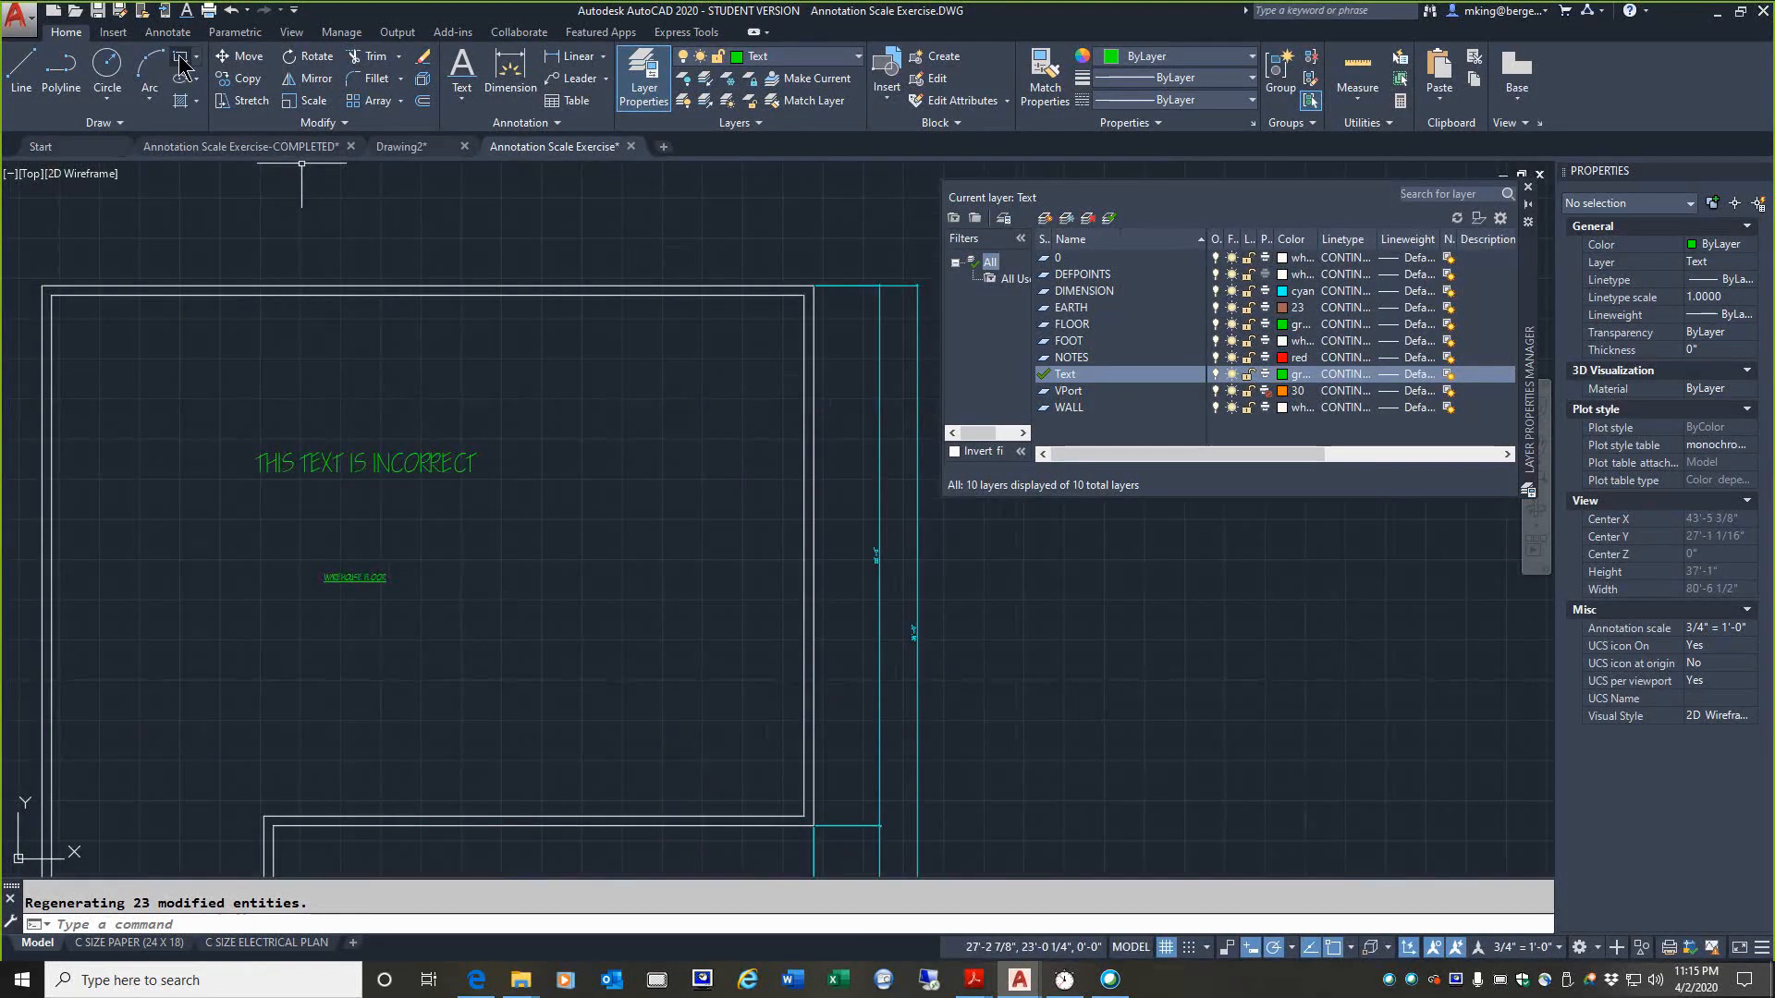
pyautogui.click(793, 57)
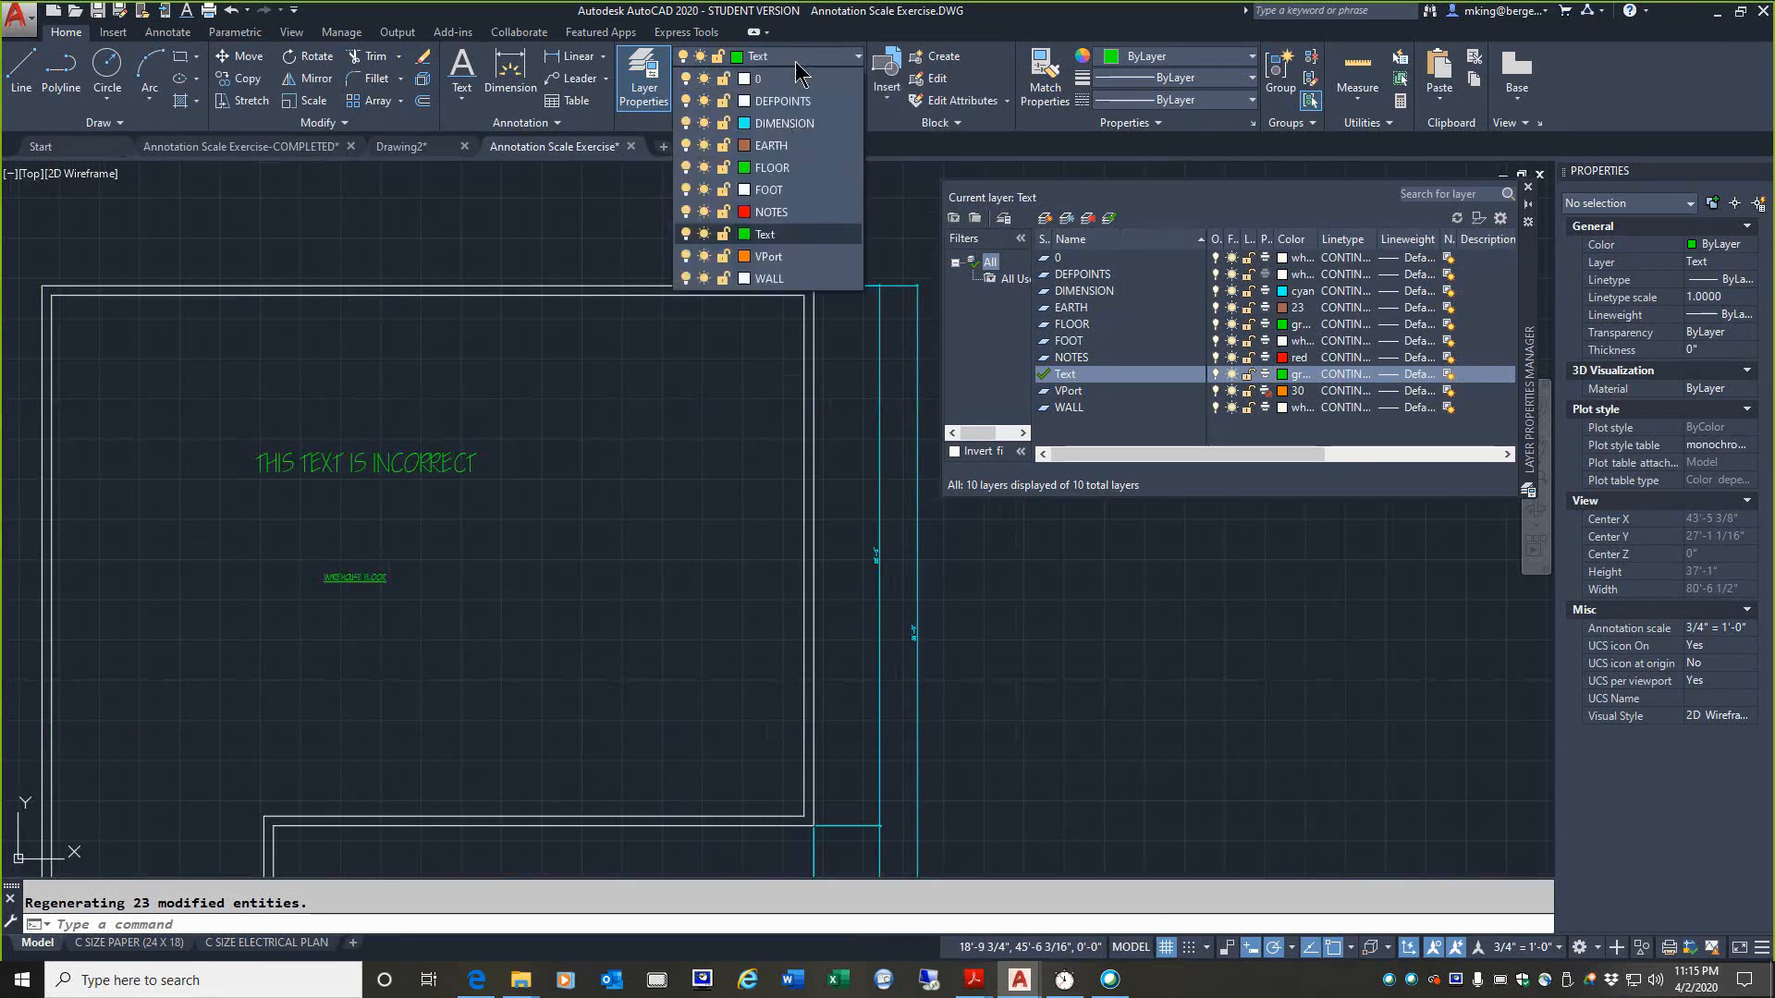
pyautogui.click(800, 80)
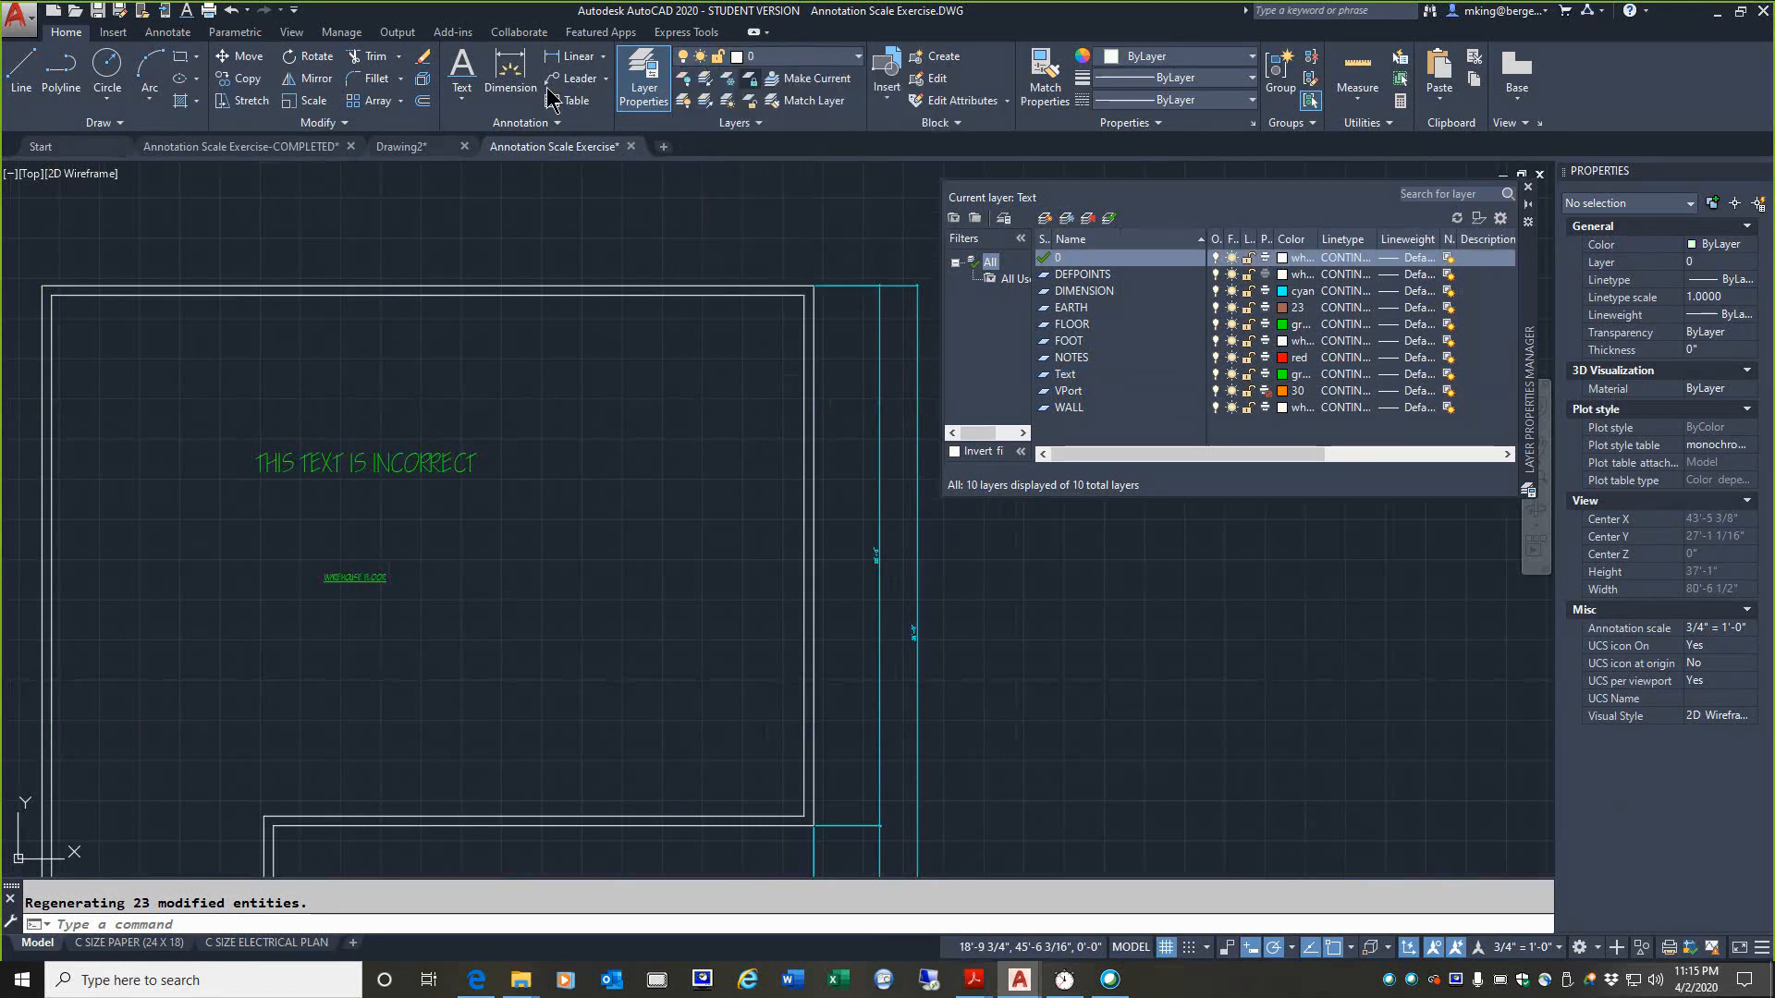
pyautogui.click(182, 65)
pyautogui.click(541, 374)
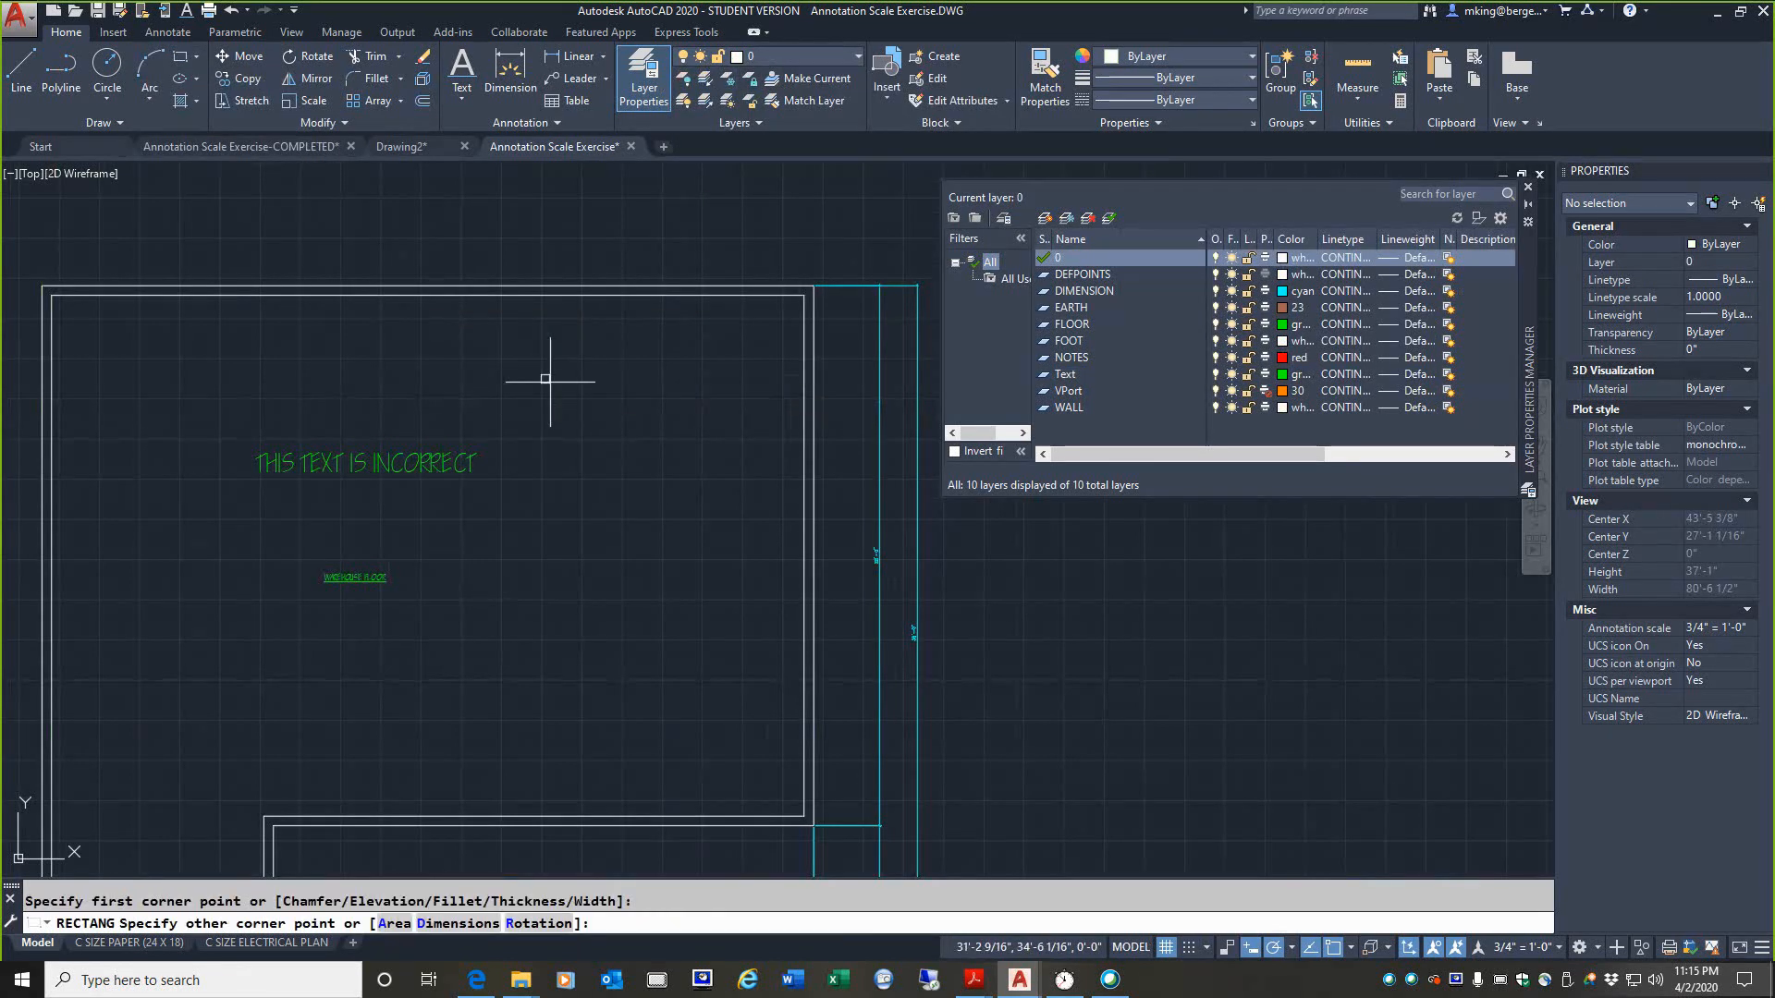
pyautogui.click(756, 534)
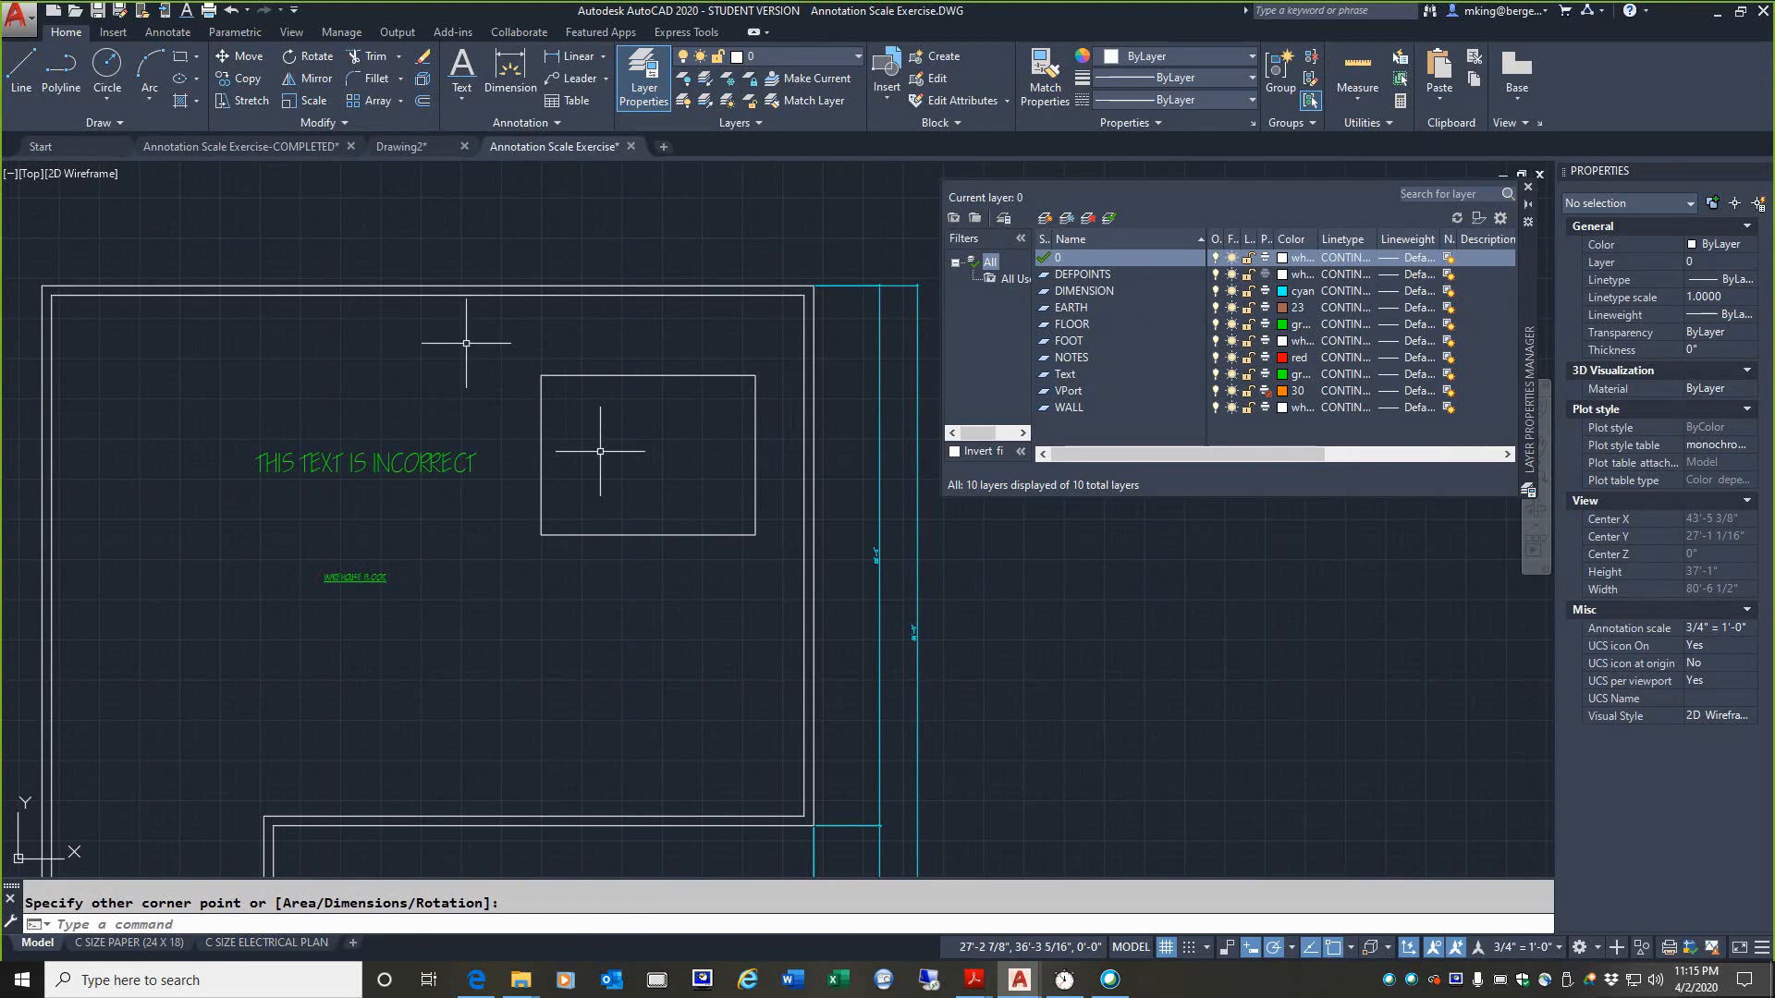
# Step: Offset the new rectangle 6 inches toward its inside
pyautogui.click(422, 104)
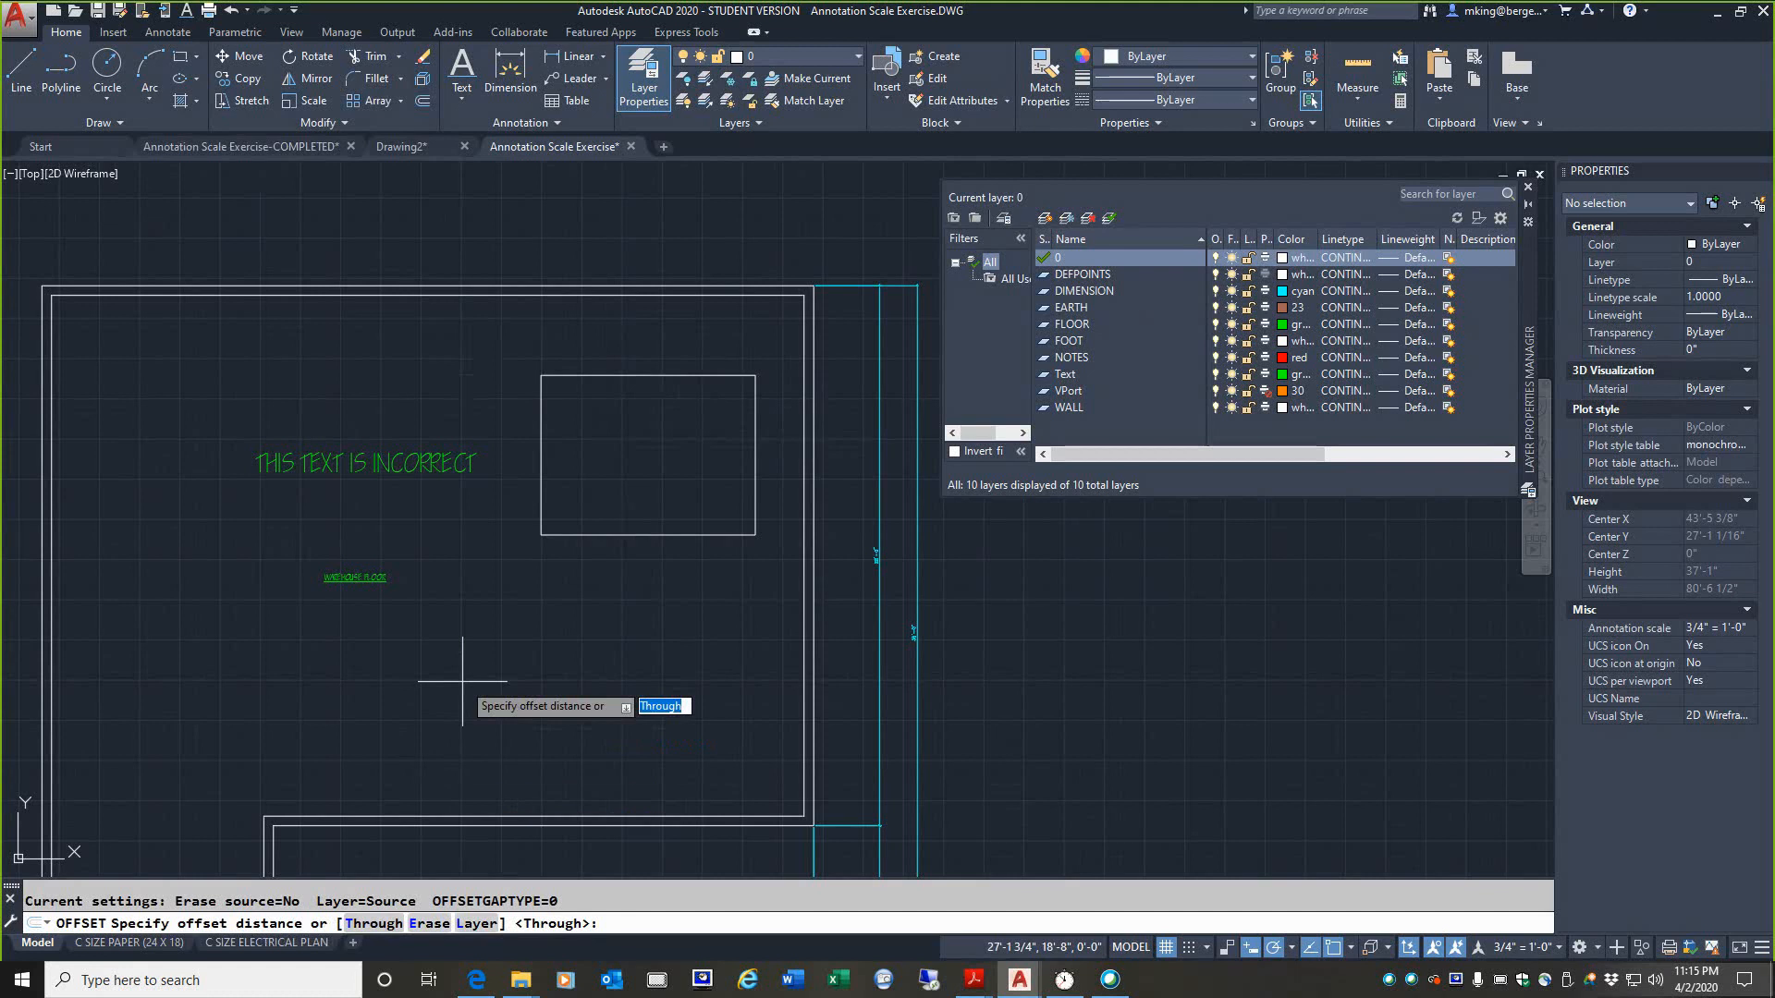
pyautogui.write('6')
pyautogui.press('Return')
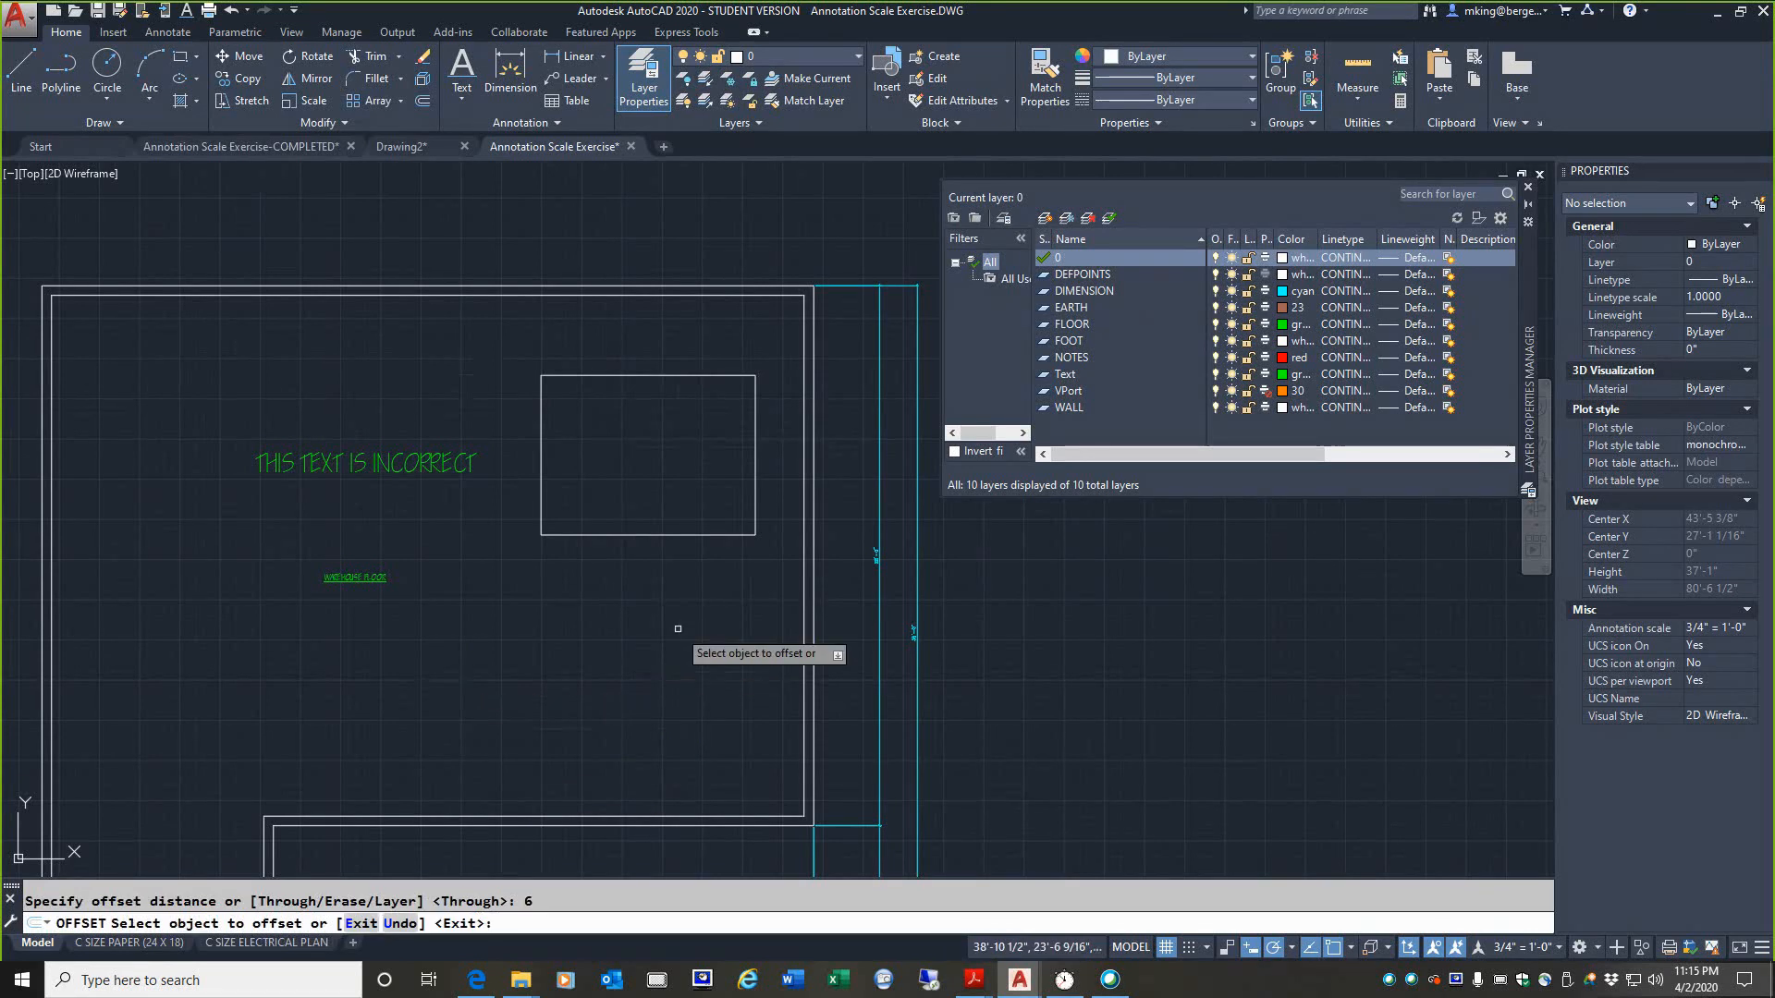
pyautogui.click(660, 535)
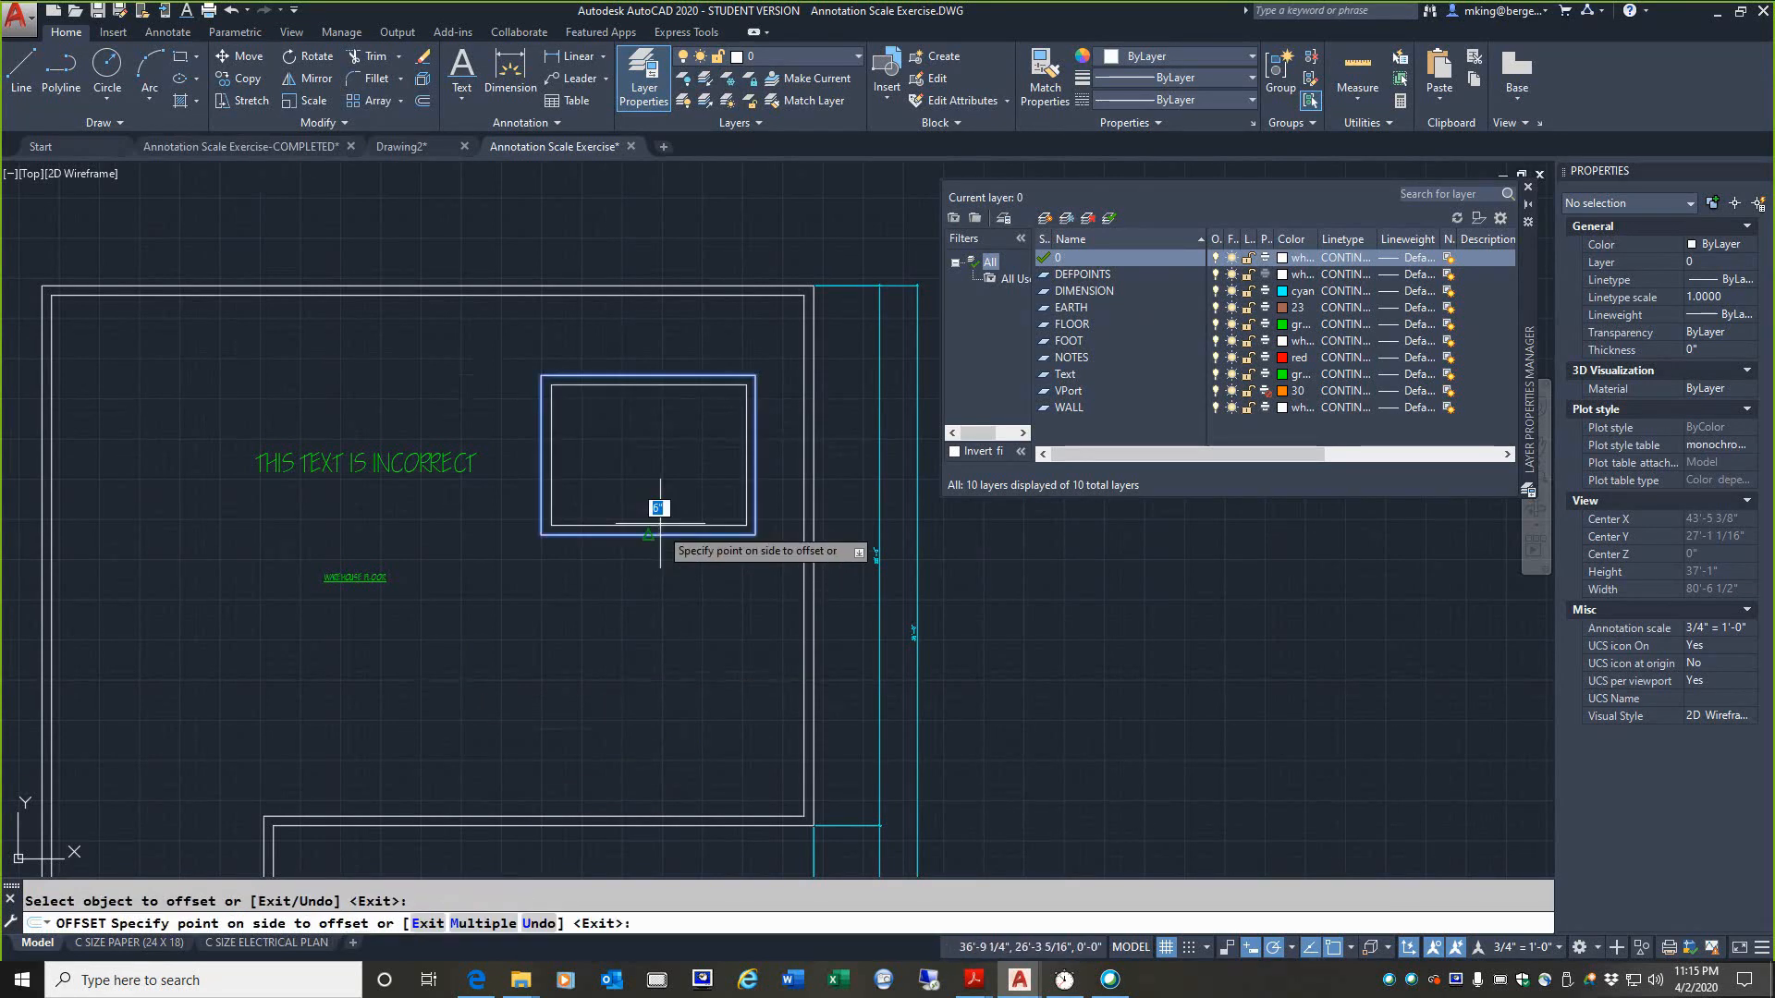
pyautogui.click(662, 457)
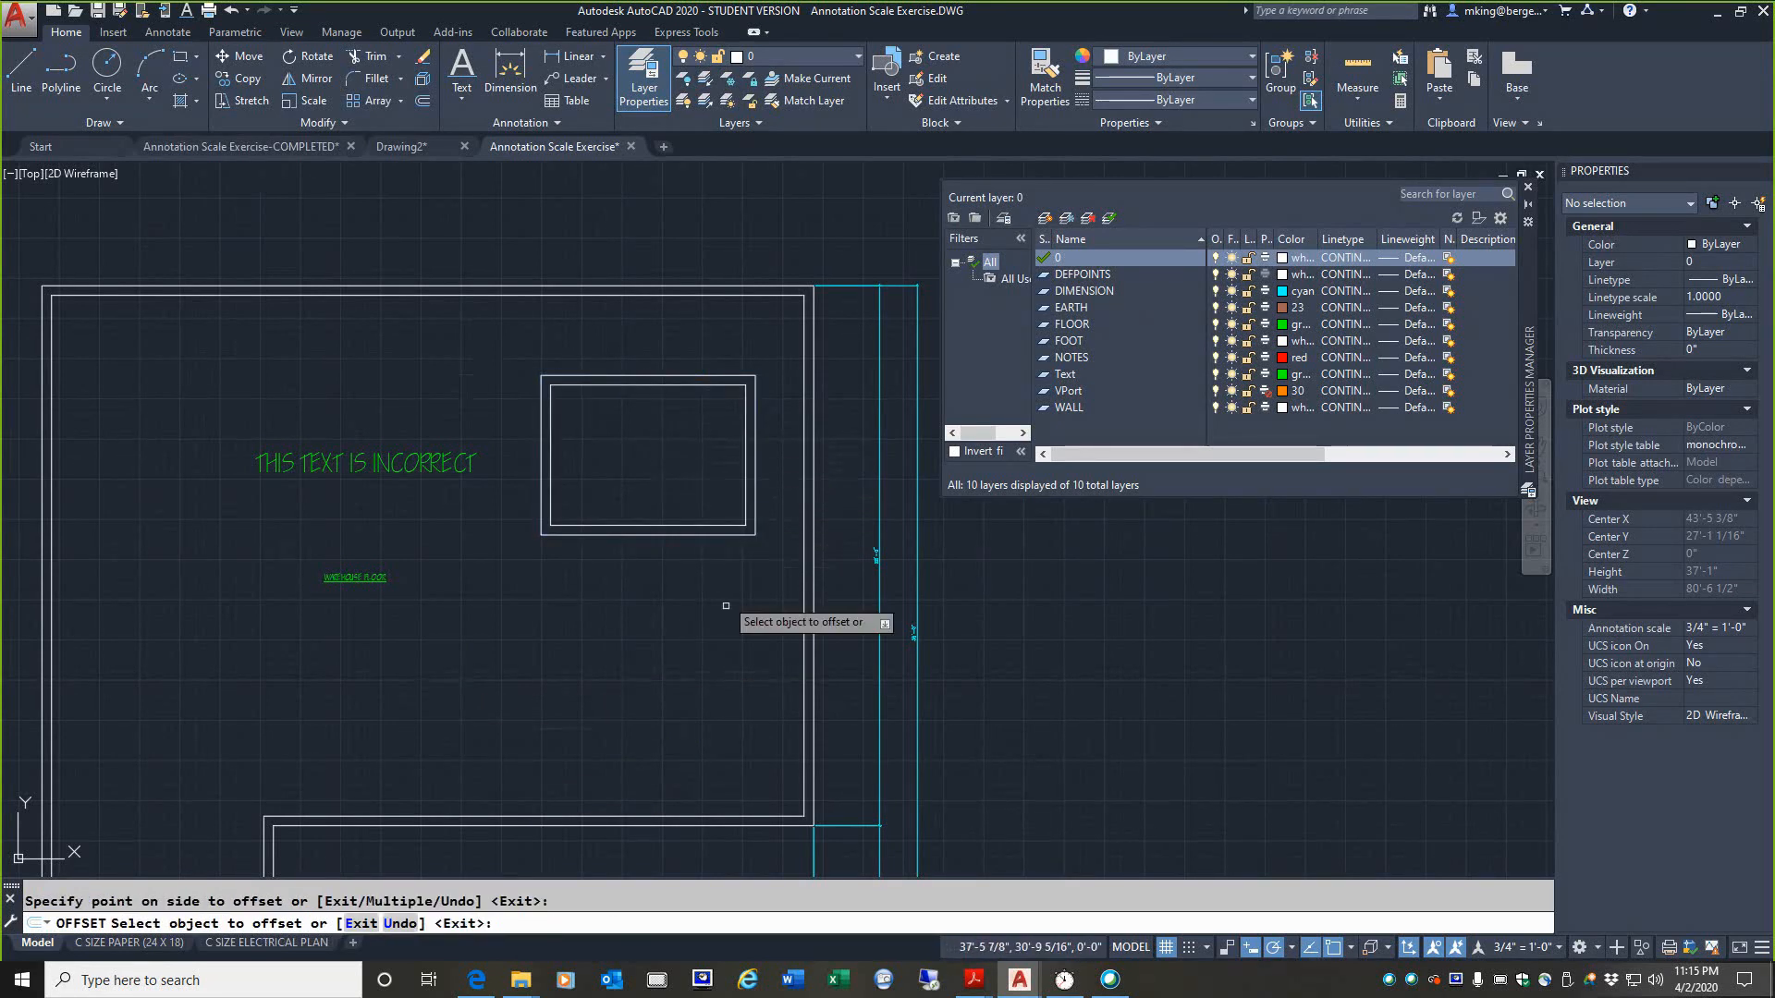
pyautogui.press('Return')
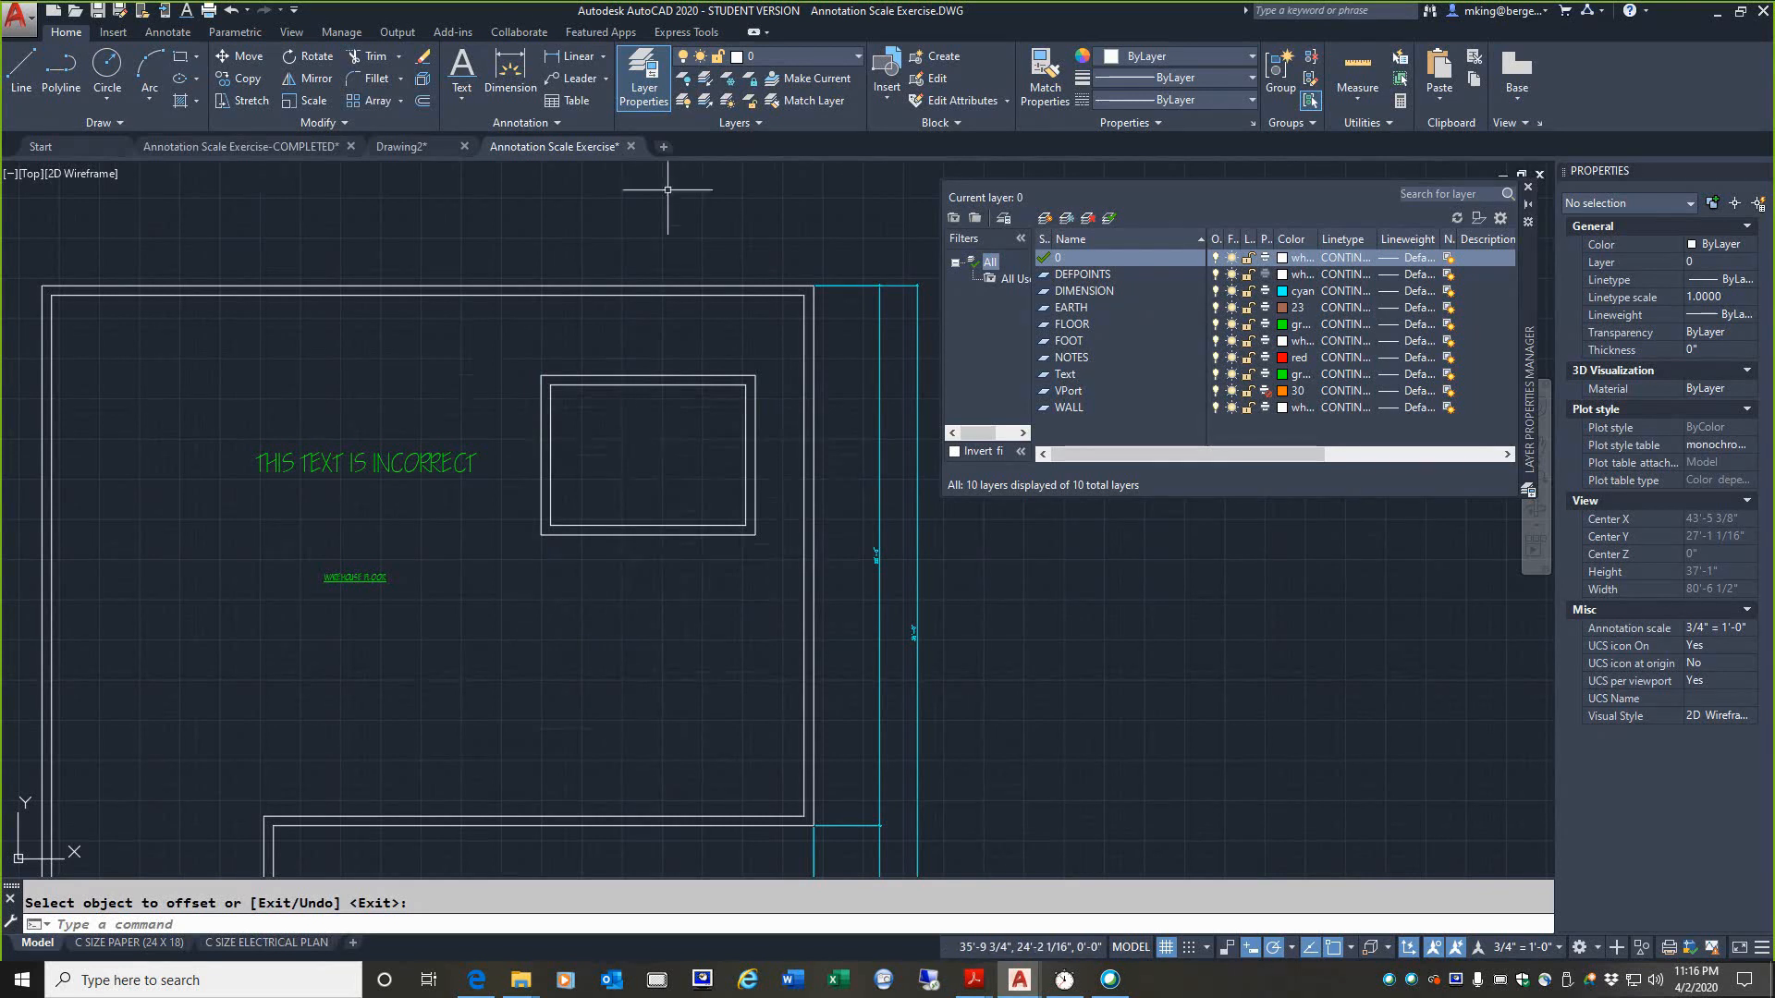
# Step: Create a new layer named Section Lines
pyautogui.click(1046, 219)
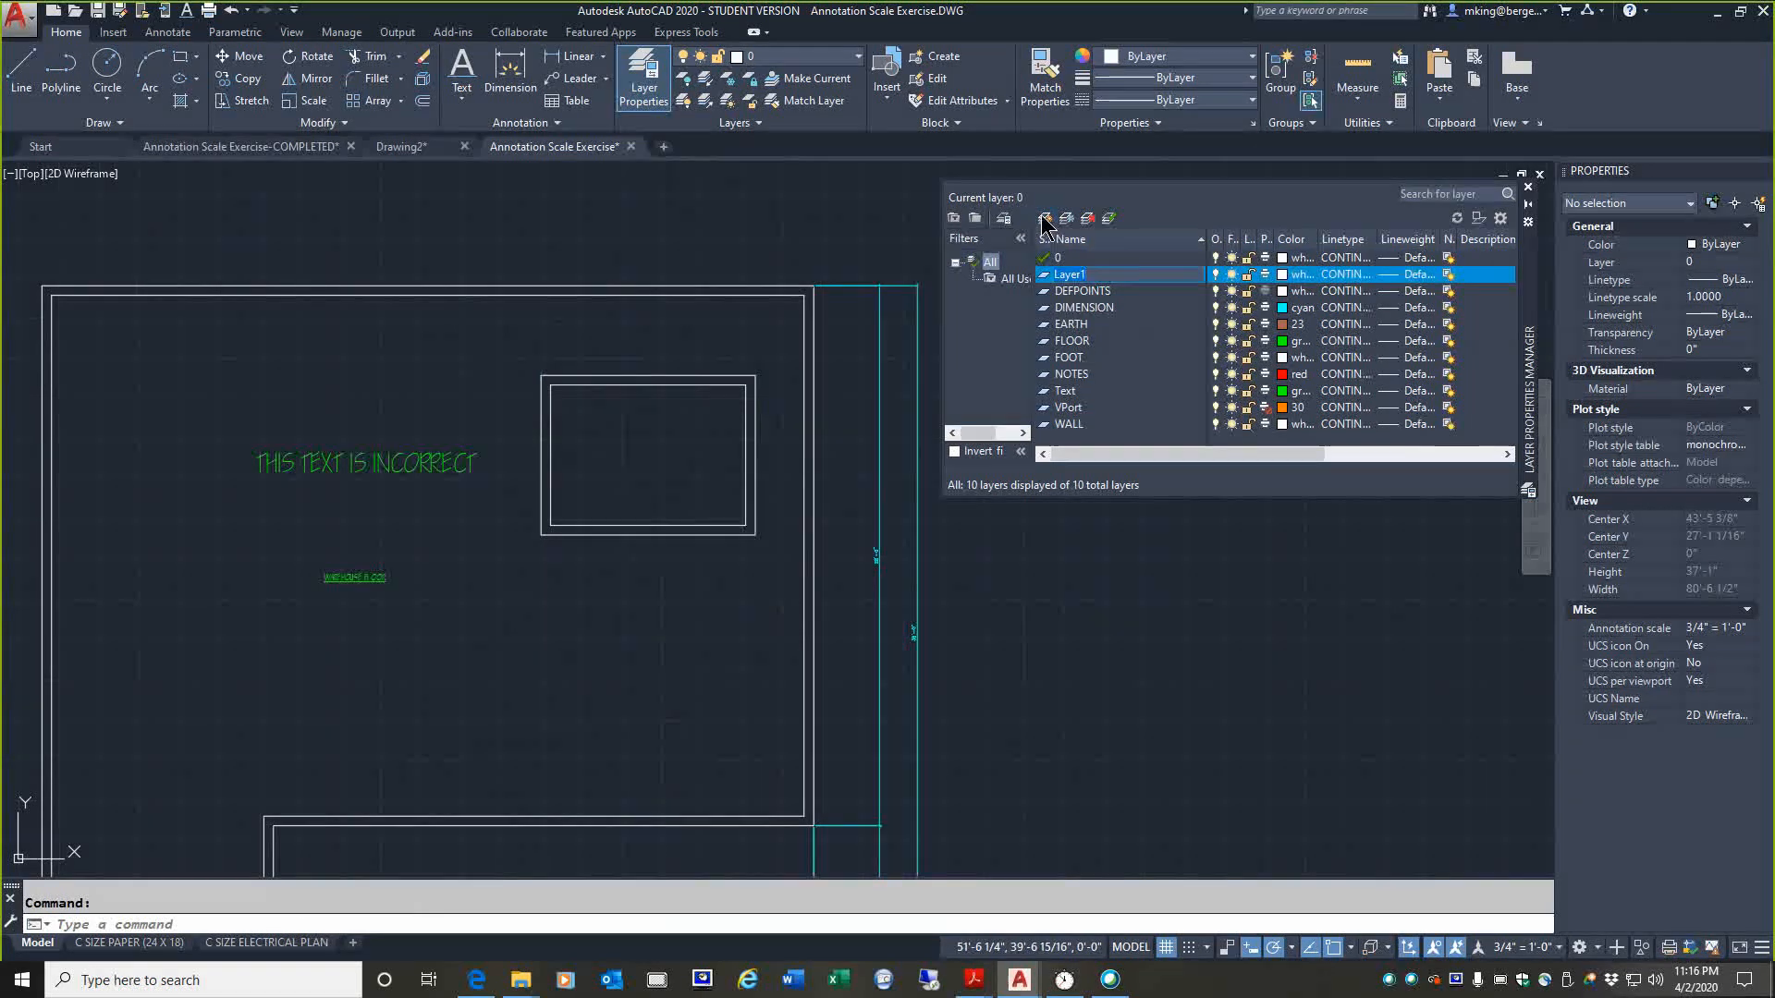
pyautogui.write('sECTION l')
pyautogui.press('BackSpace')
pyautogui.press('BackSpace')
pyautogui.press('BackSpace')
pyautogui.press('BackSpace')
pyautogui.press('BackSpace')
# Step: Set the Section Lines layer's color to yellow and make it the current layer
pyautogui.click(1283, 274)
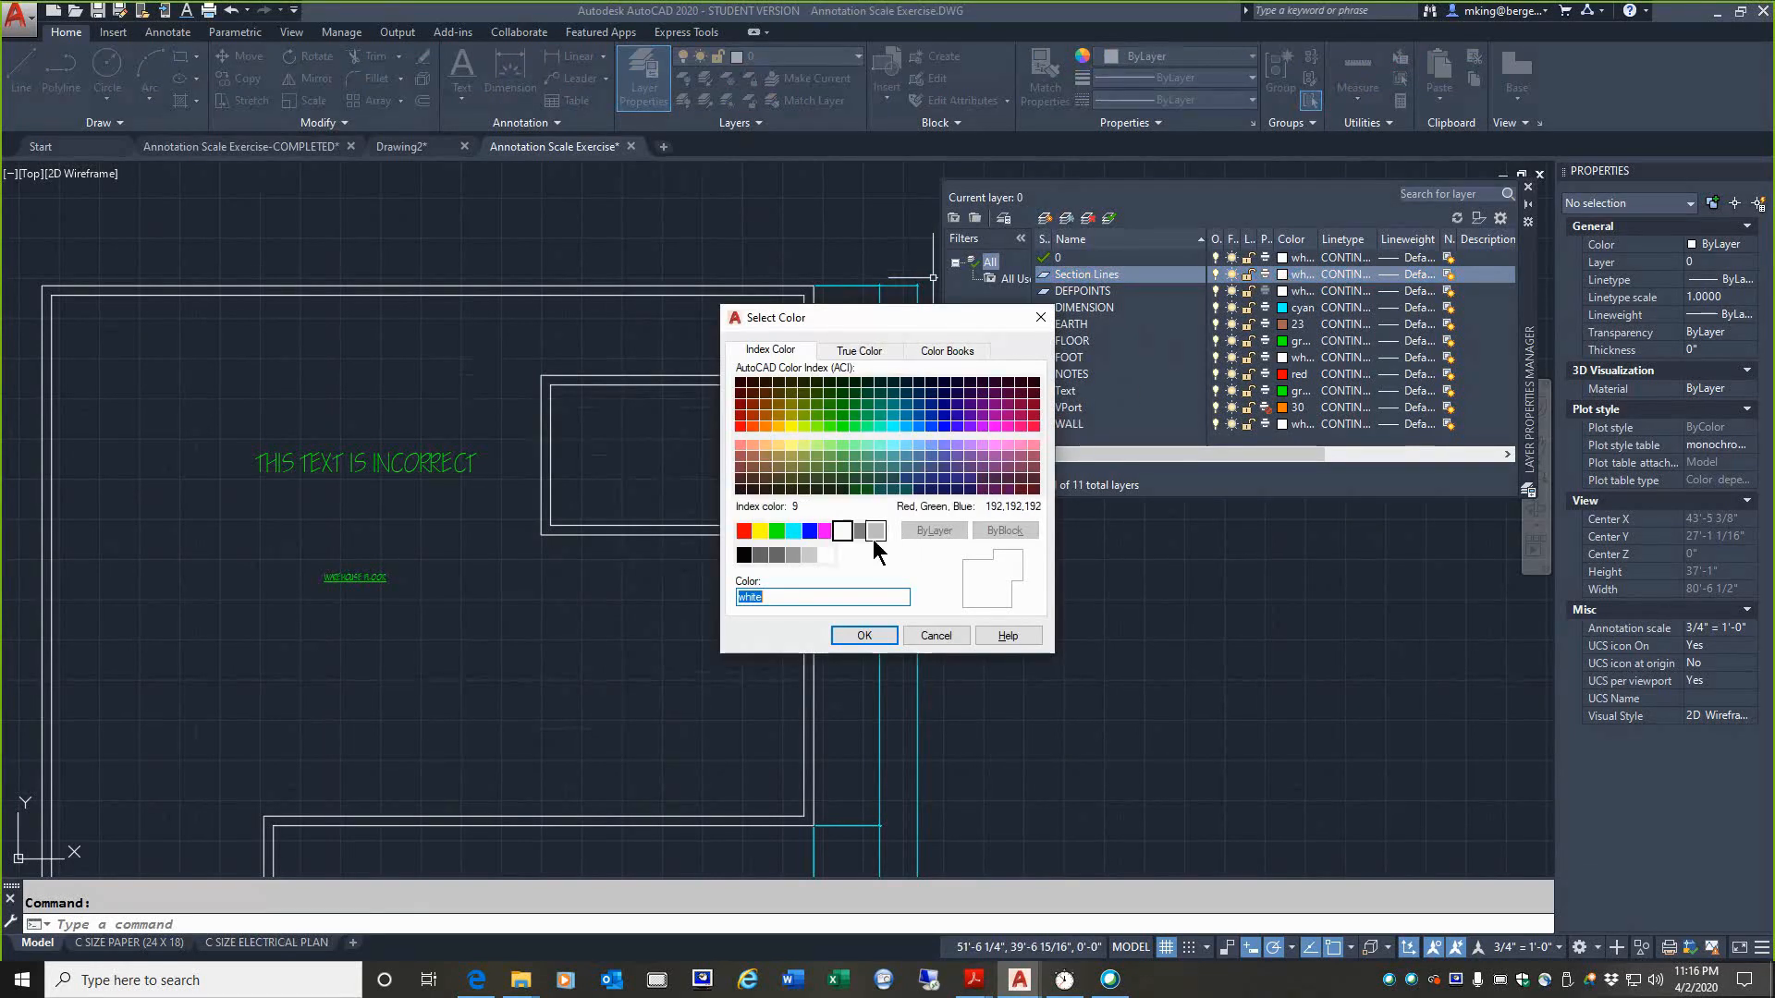
pyautogui.click(754, 531)
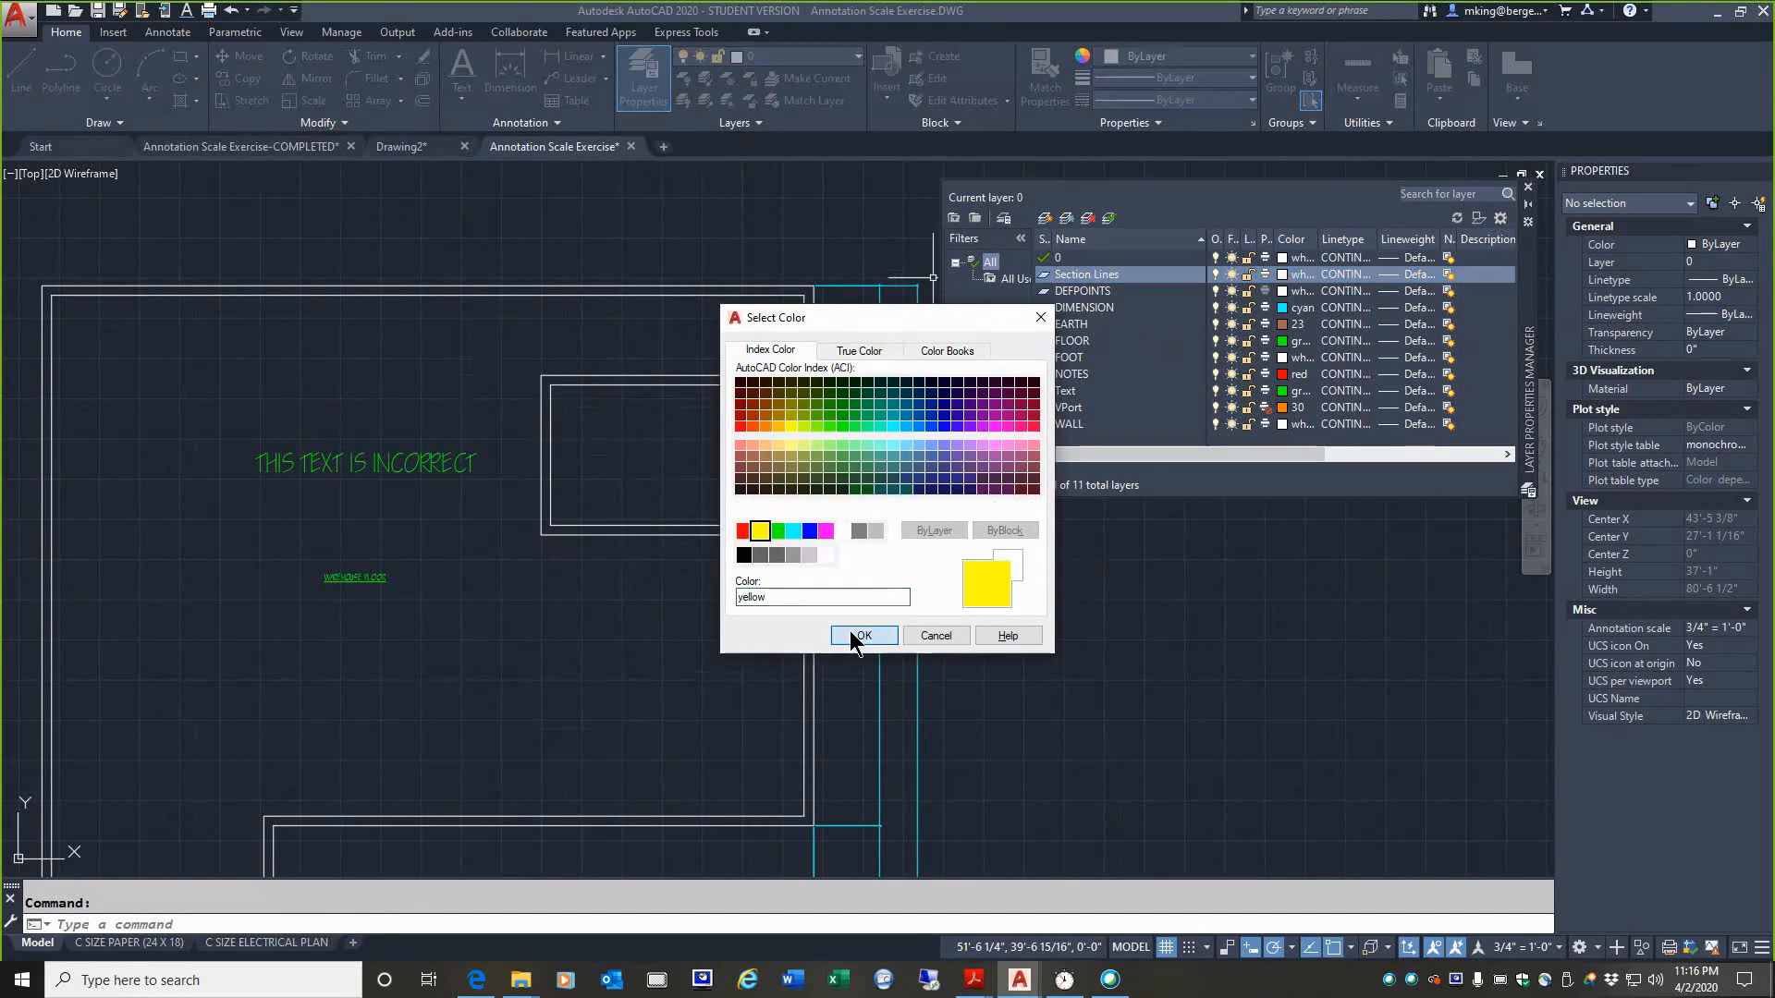
pyautogui.click(851, 632)
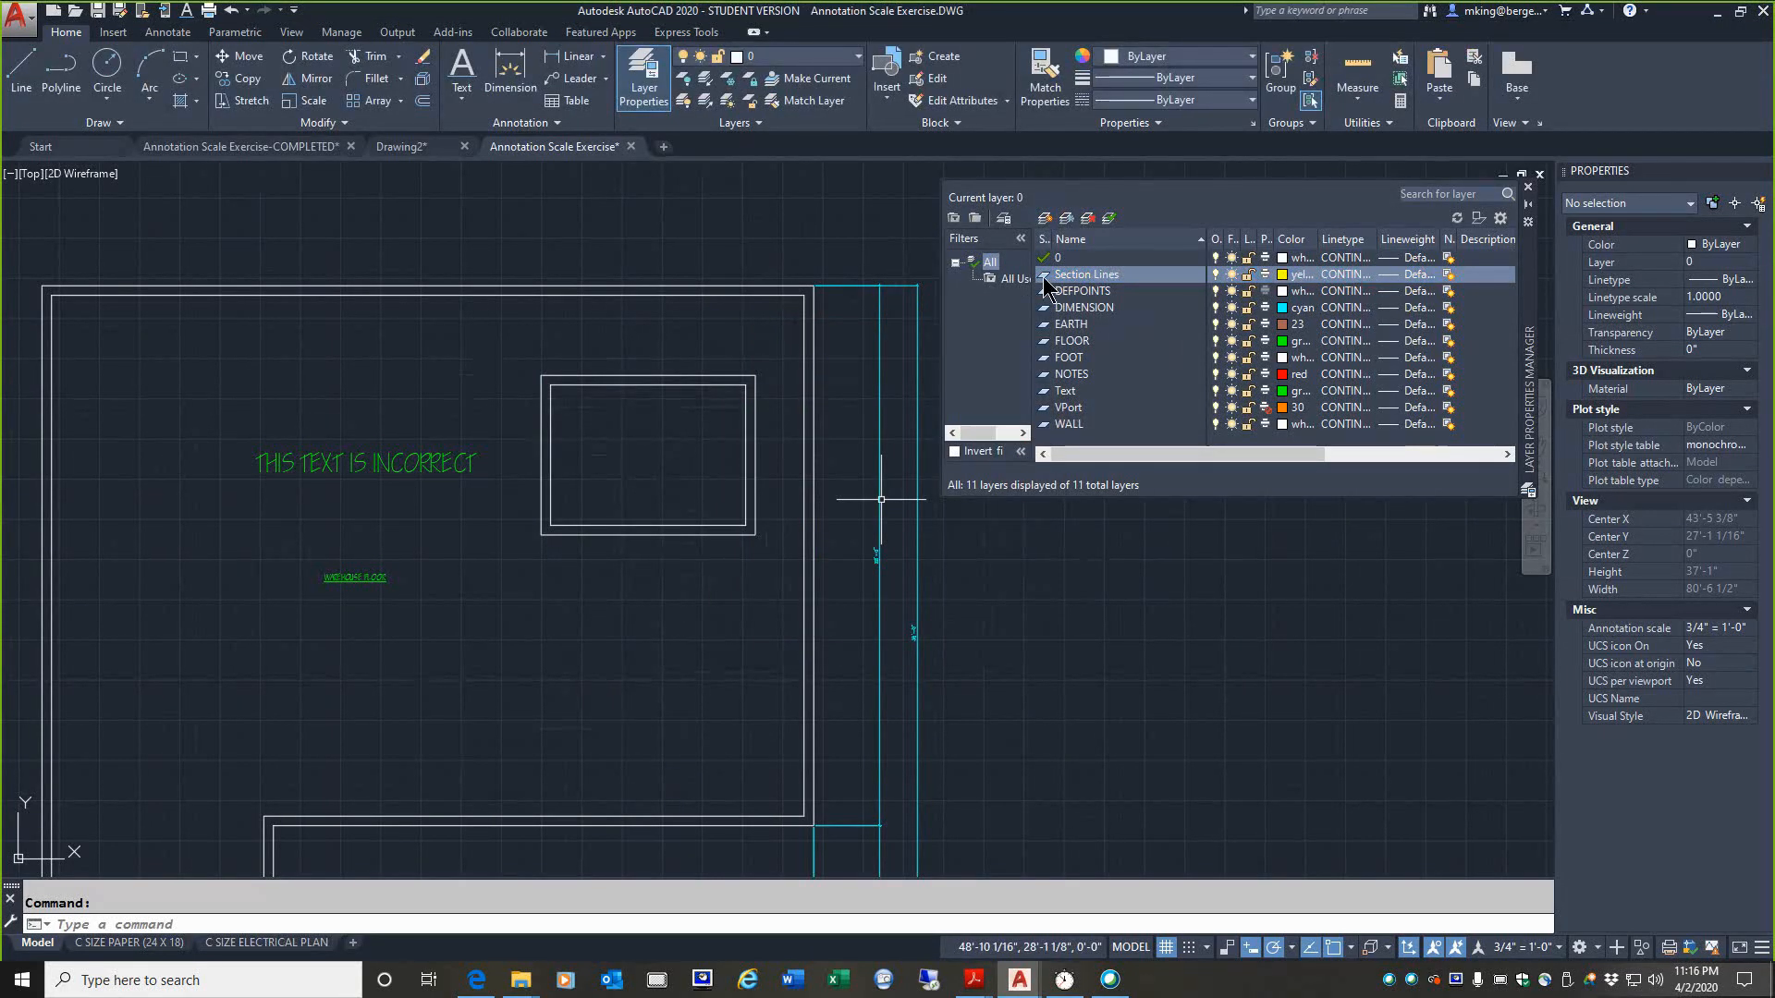
pyautogui.doubleClick(1045, 276)
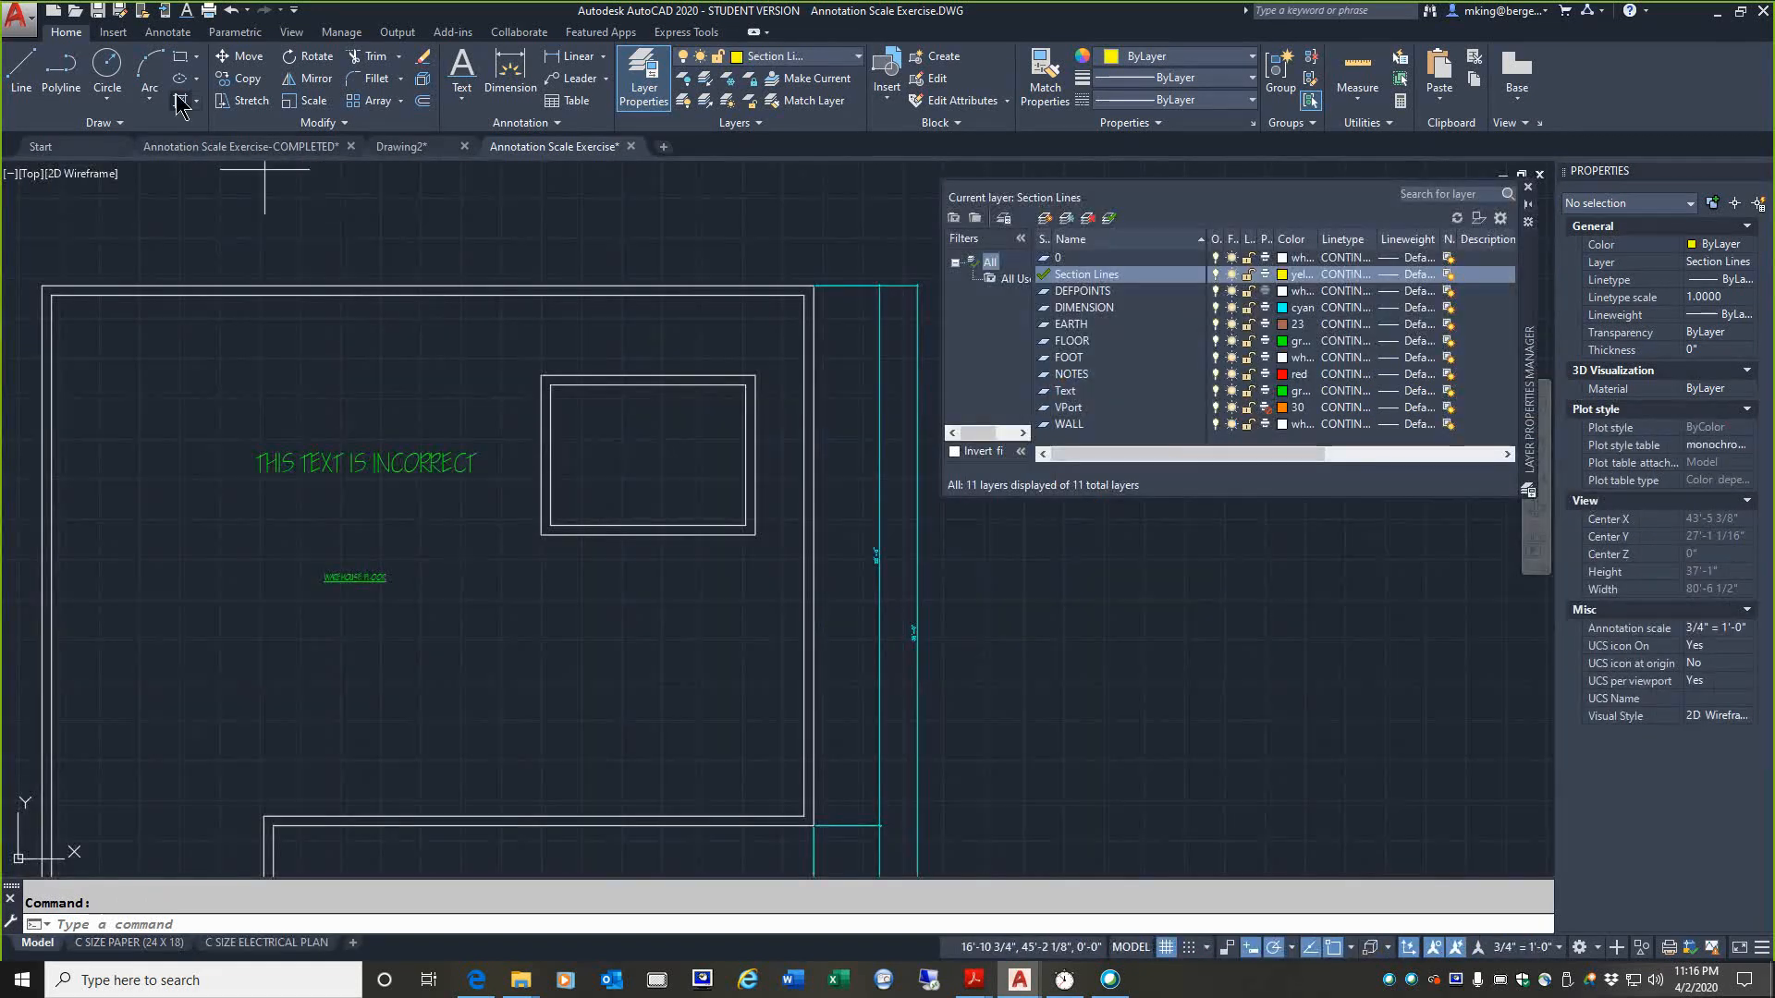
# Step: Hatch the inside of the inner rectangle with the ANSI31 pattern at a scale of 48
pyautogui.click(181, 102)
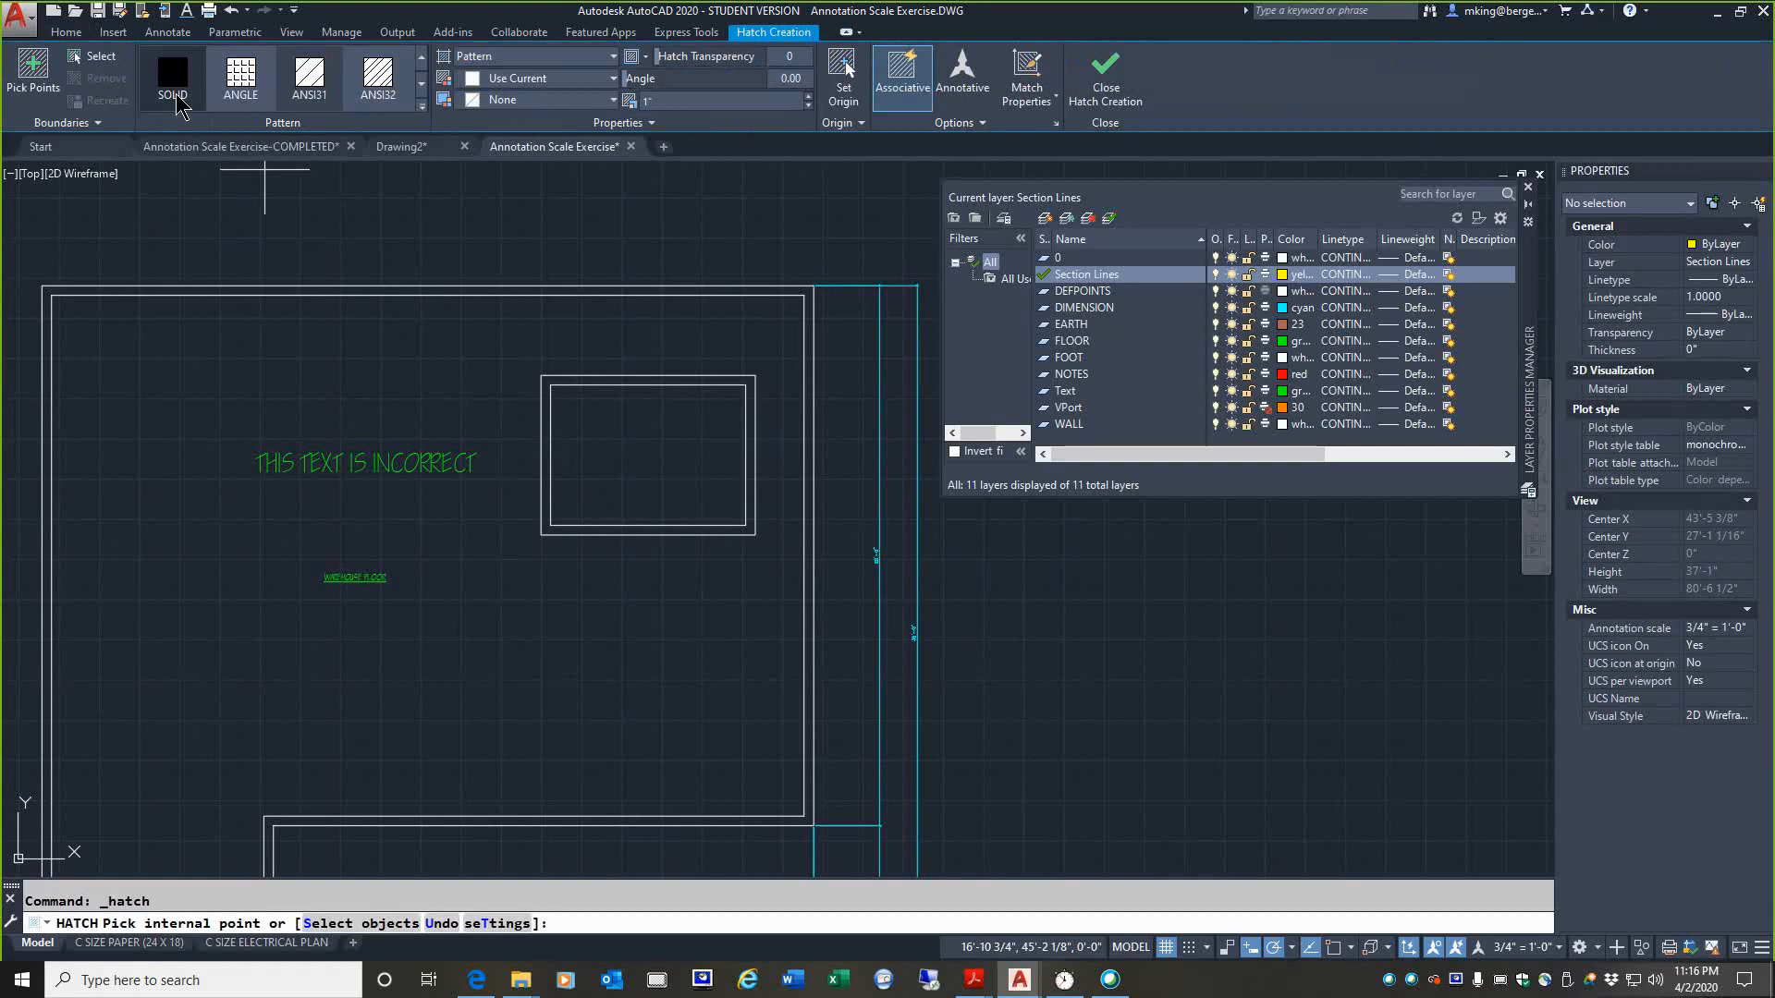
pyautogui.click(310, 79)
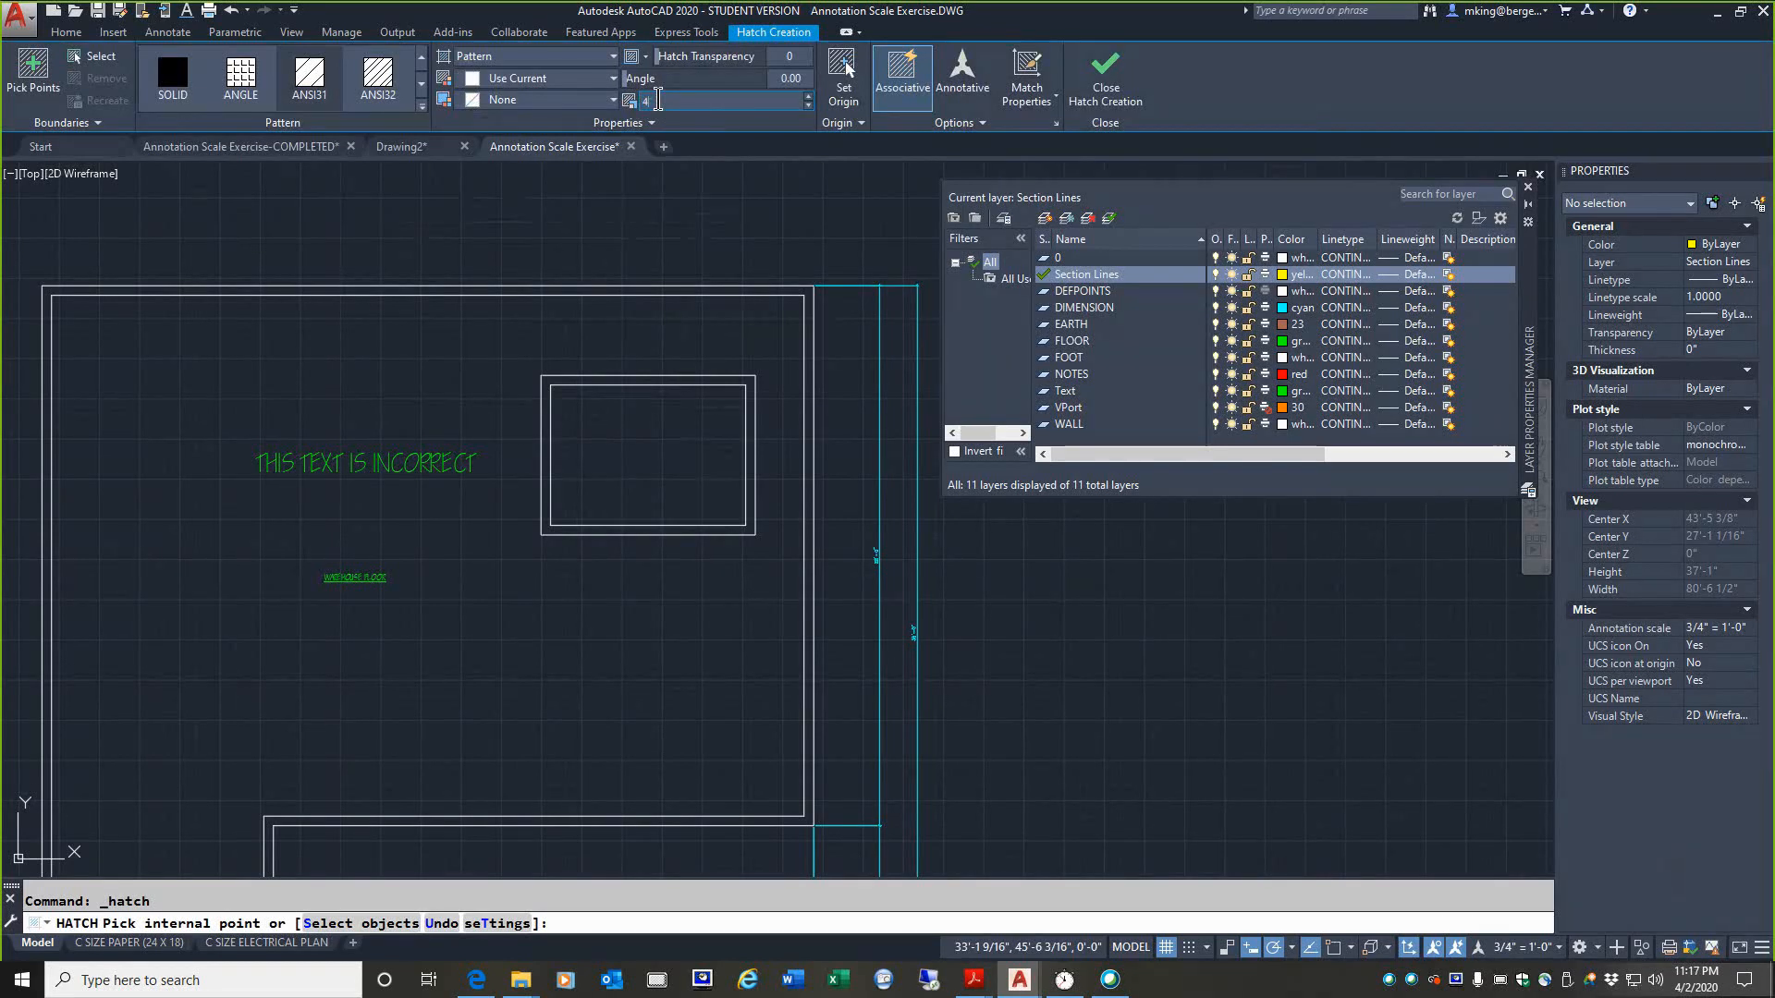
pyautogui.write('8')
pyautogui.press('Return')
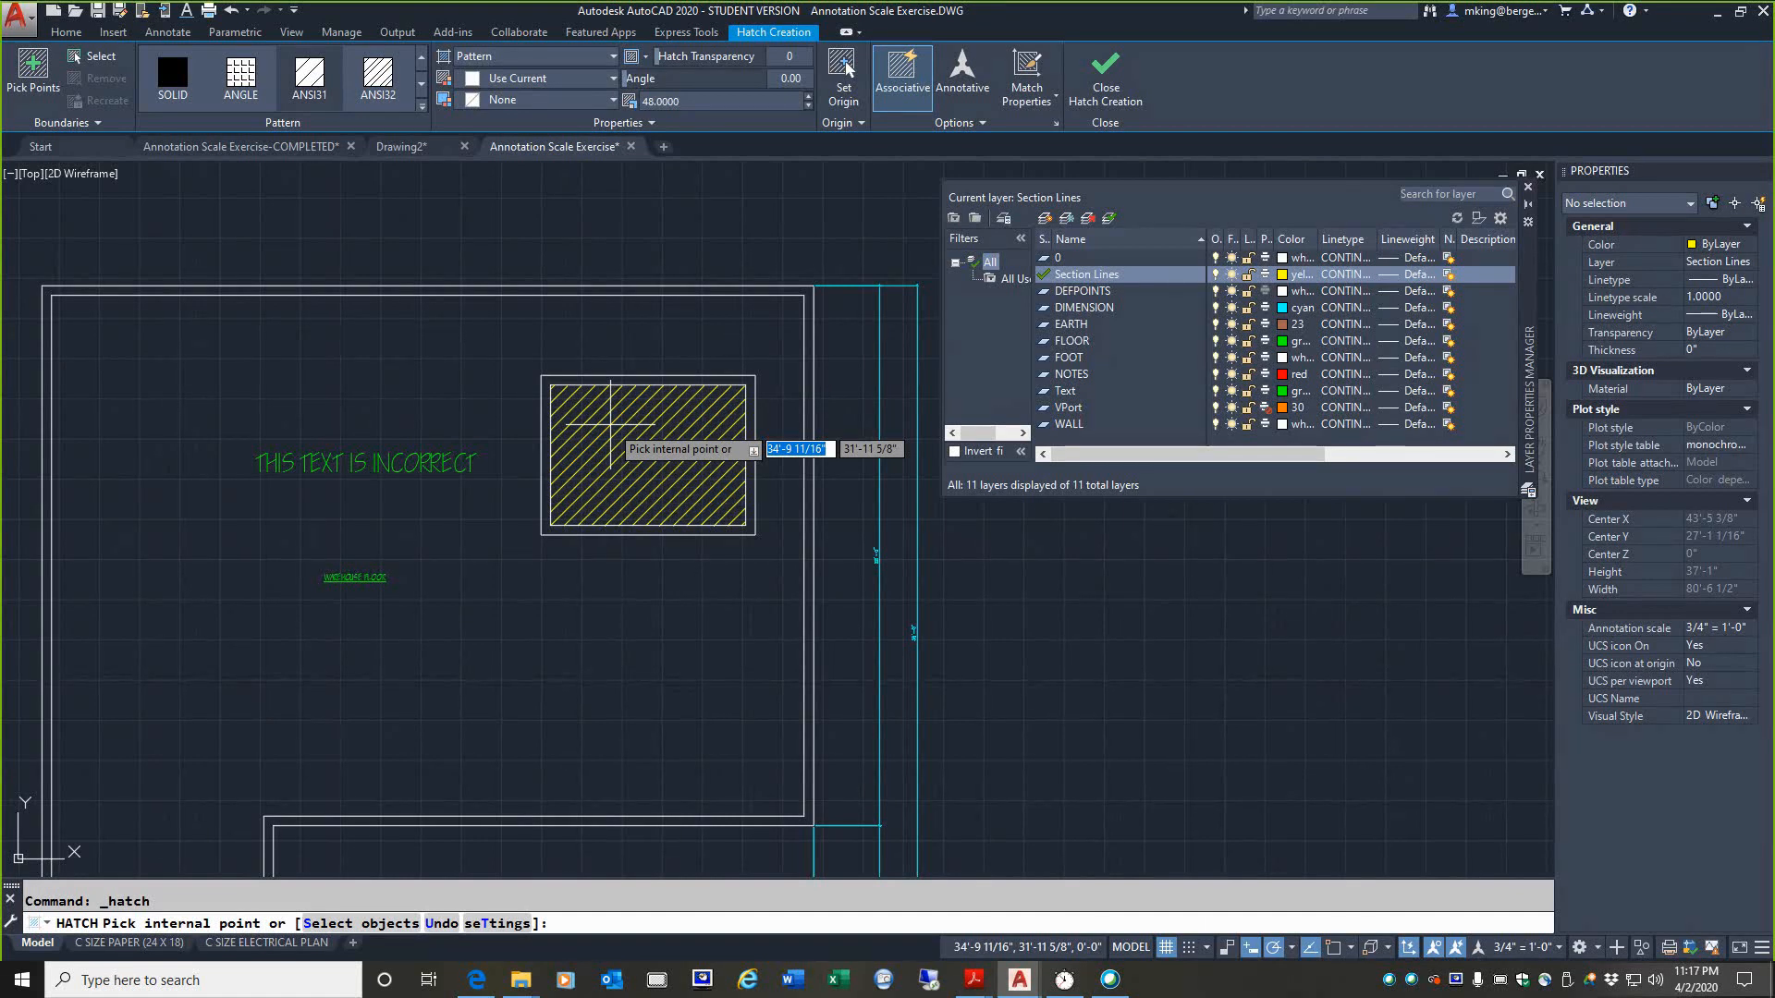
pyautogui.click(610, 424)
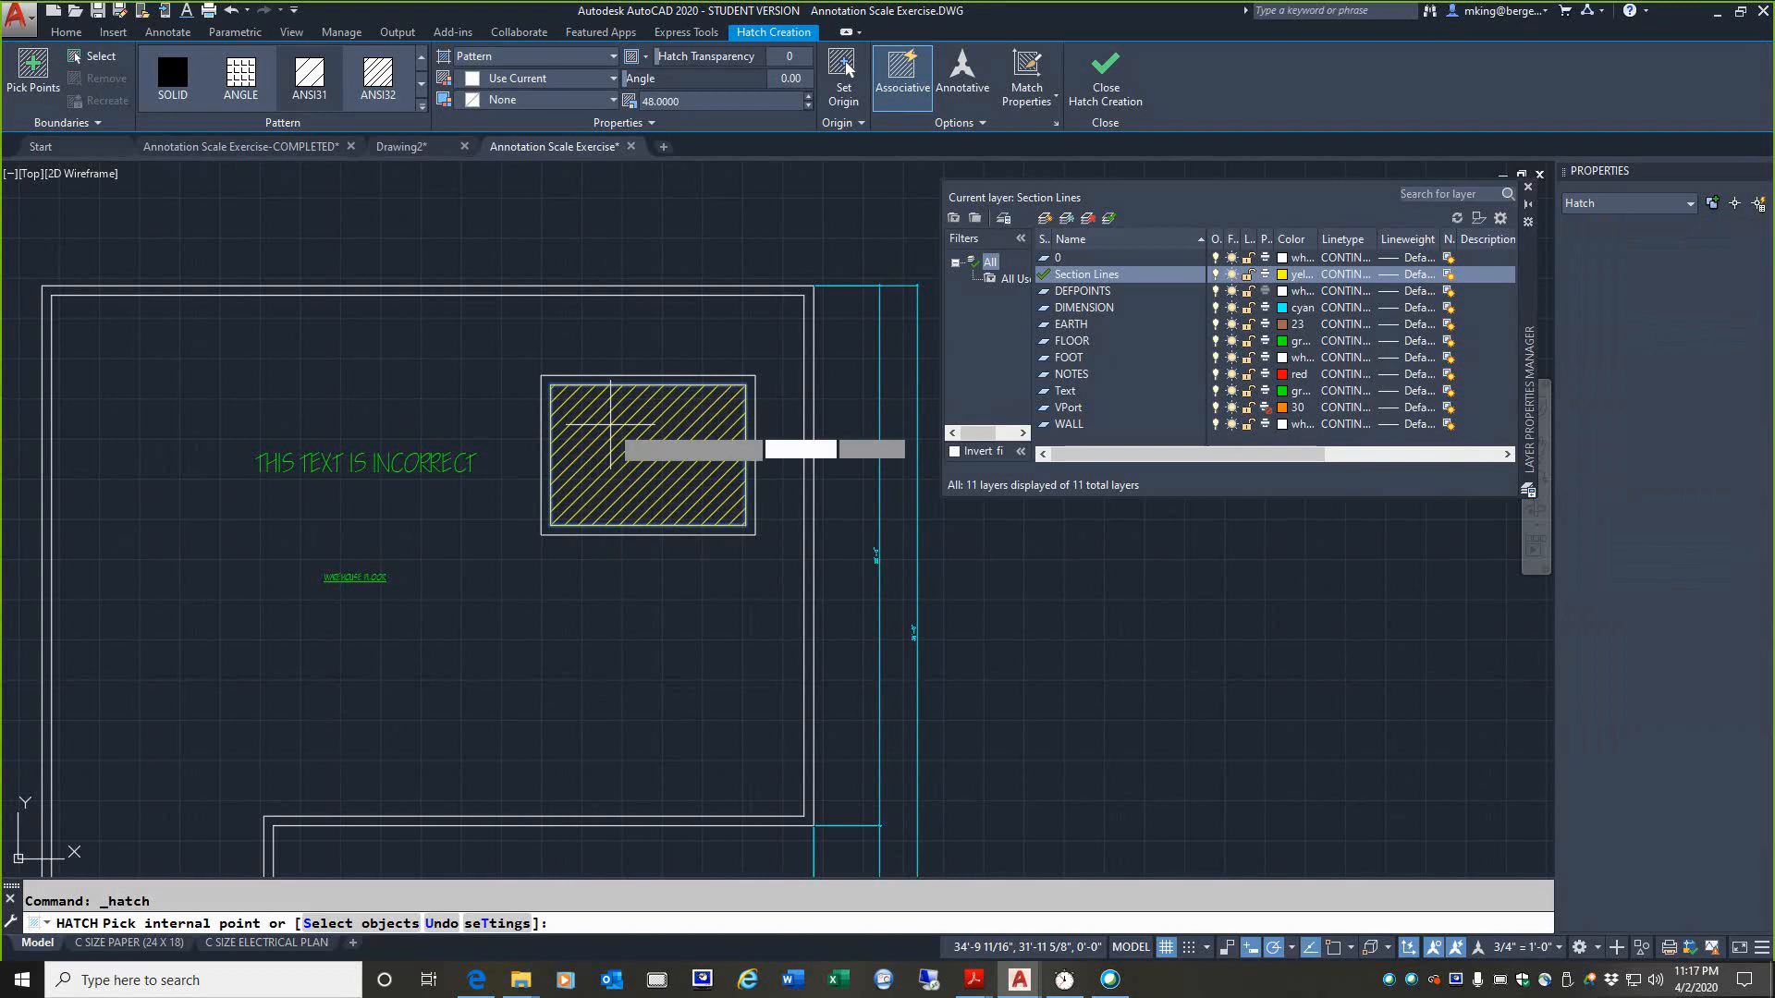
pyautogui.press('Return')
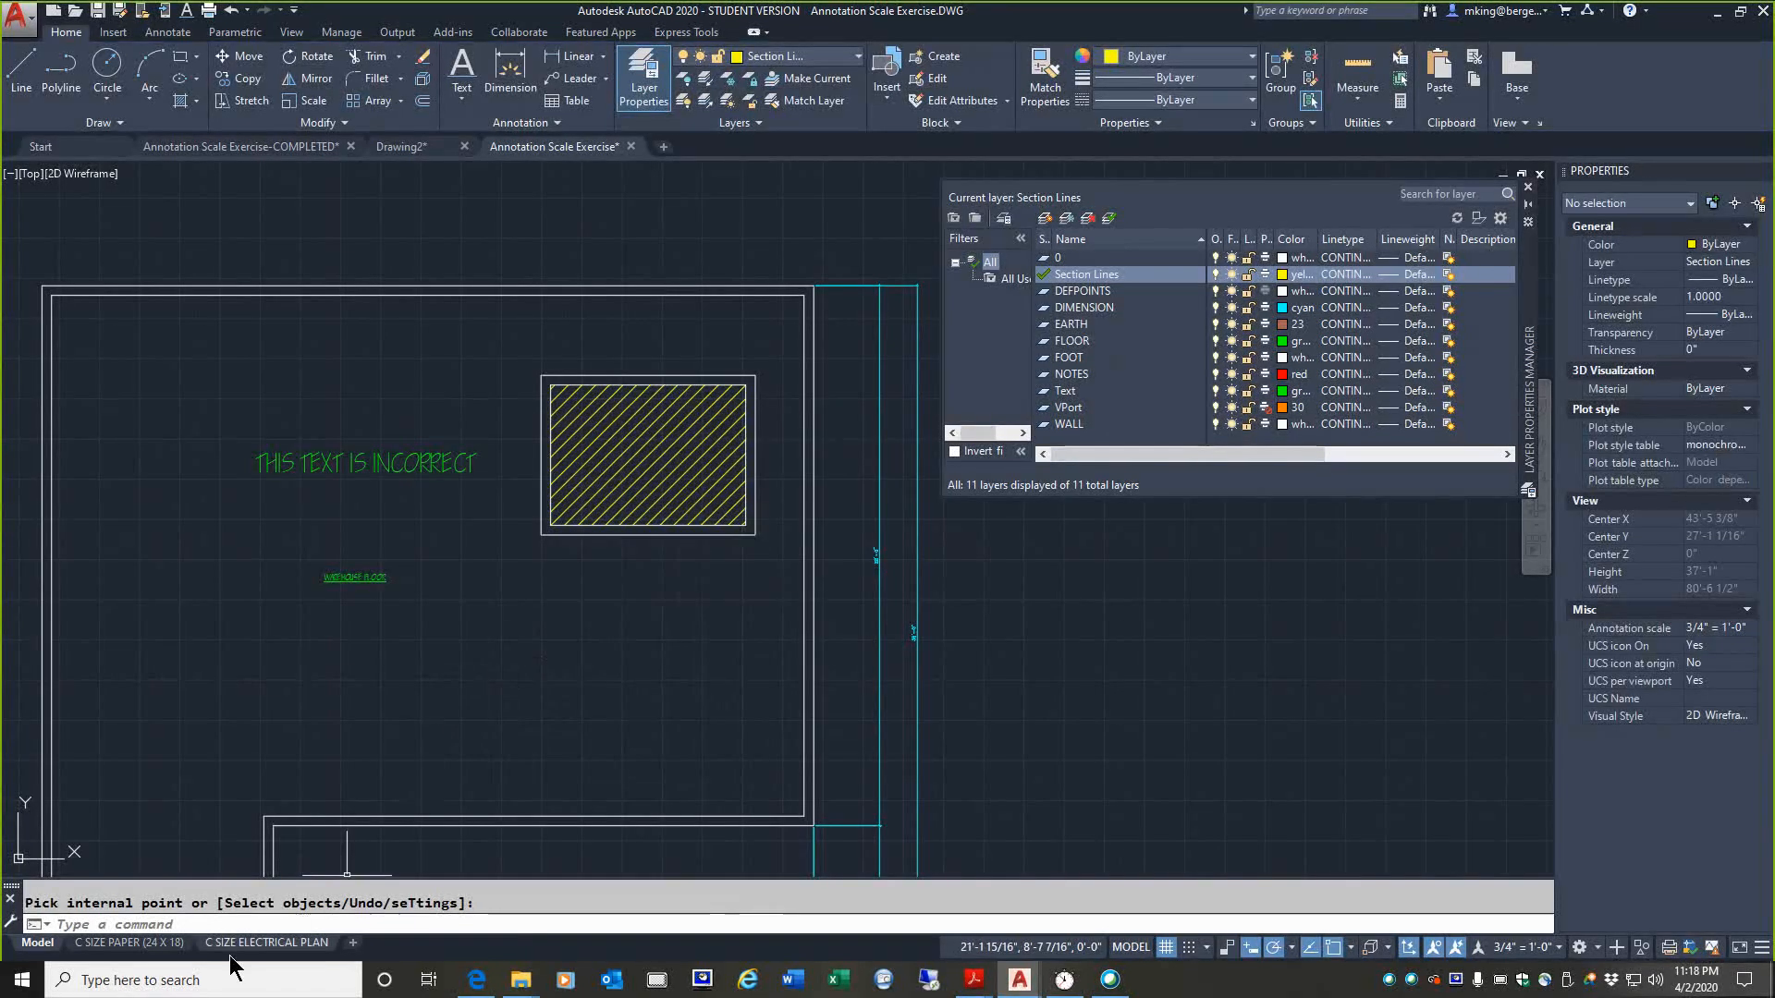
# Step: Freeze the Section Lines layer only in the C SIZE ELECTRICAL PLAN viewport, and compare it with the C SIZE PAPER (24 X 18) layout
pyautogui.click(116, 943)
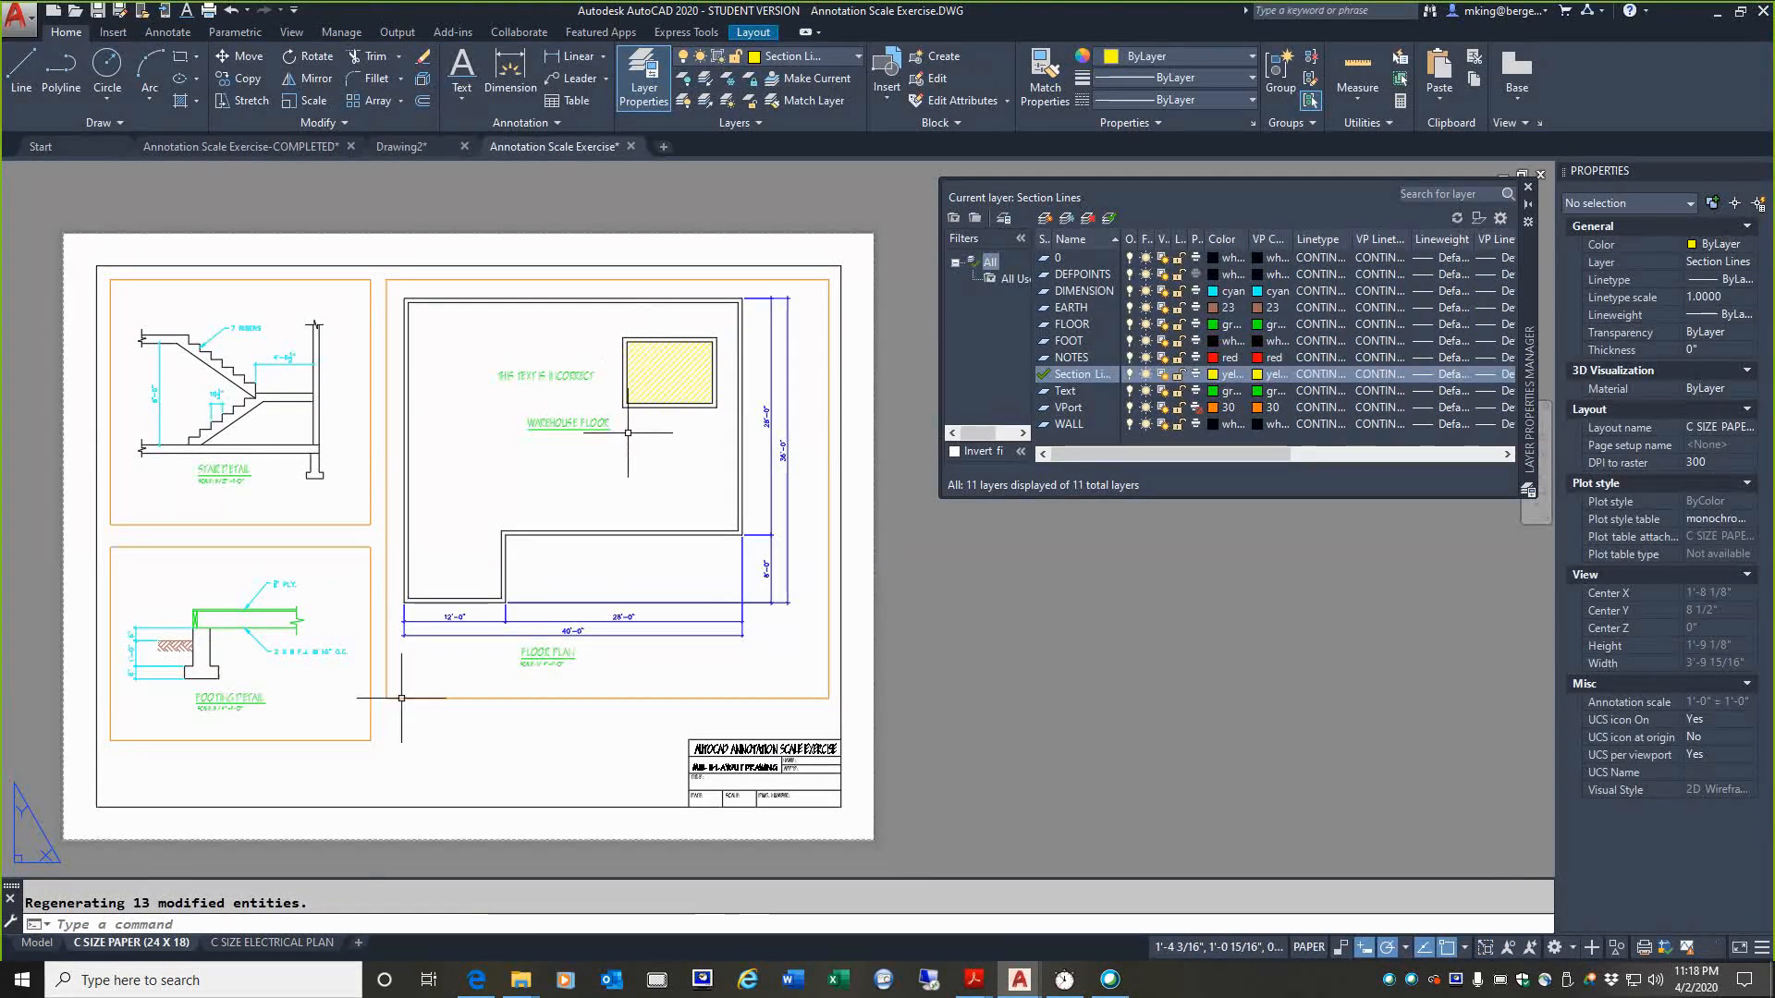
pyautogui.click(273, 943)
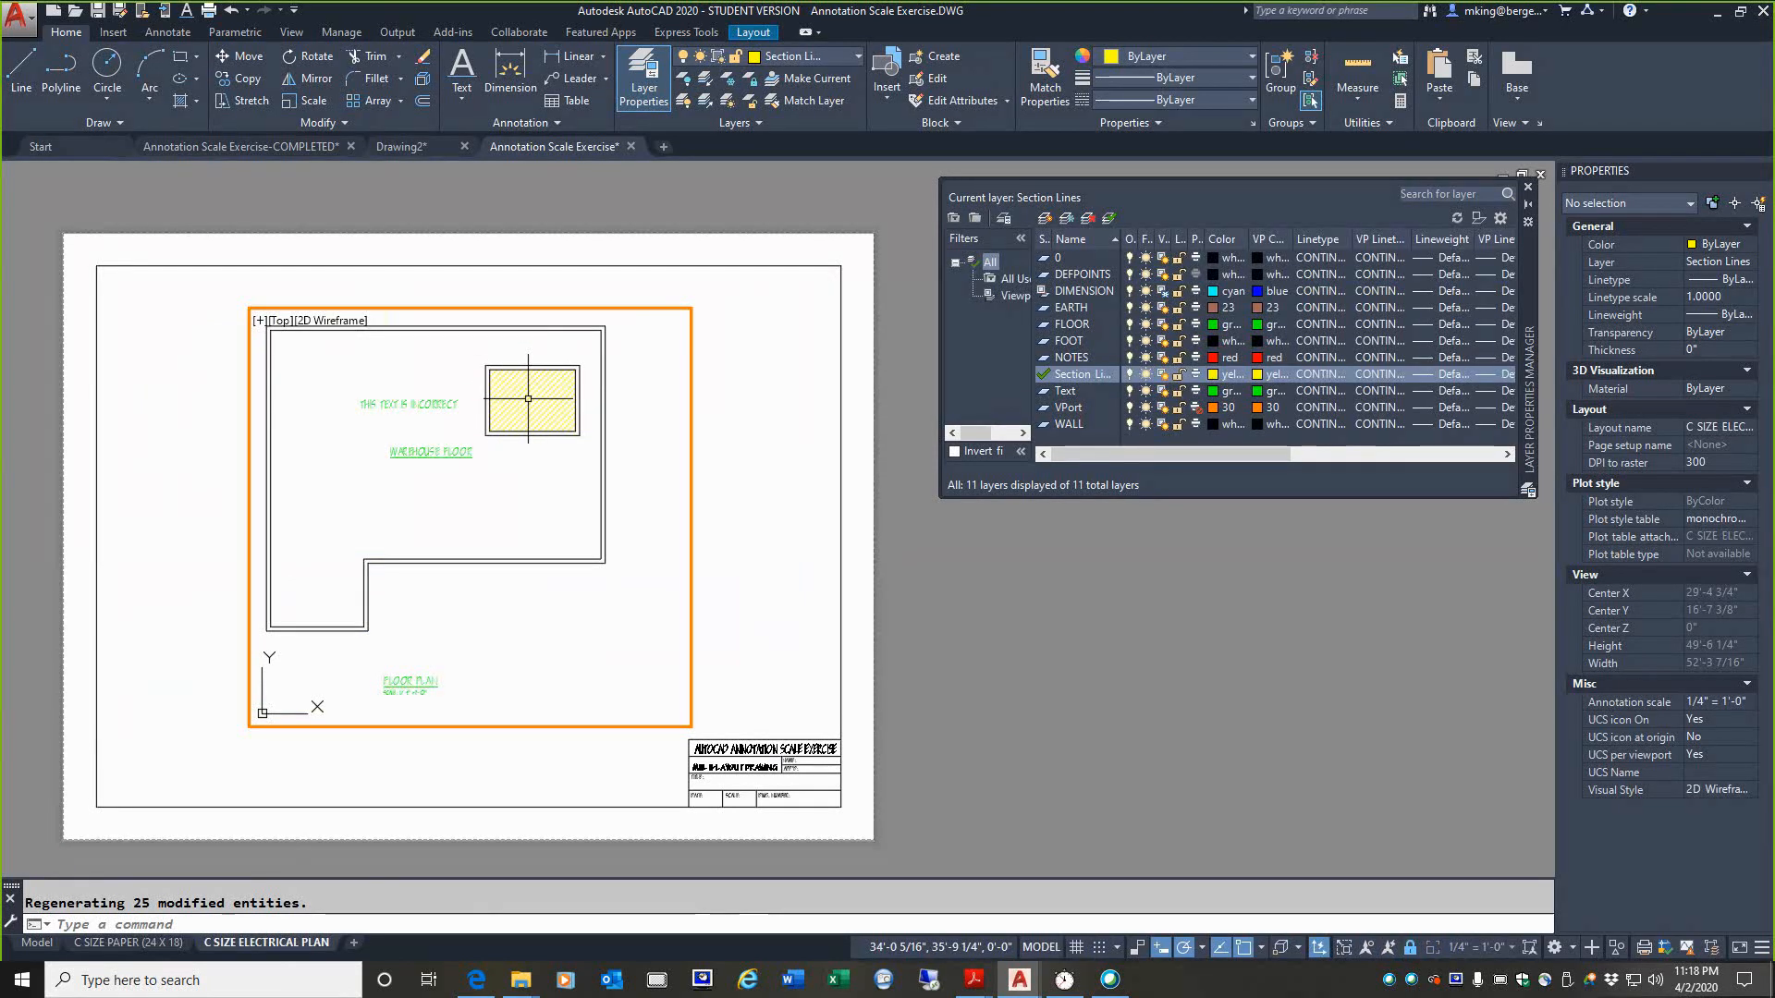
pyautogui.click(515, 495)
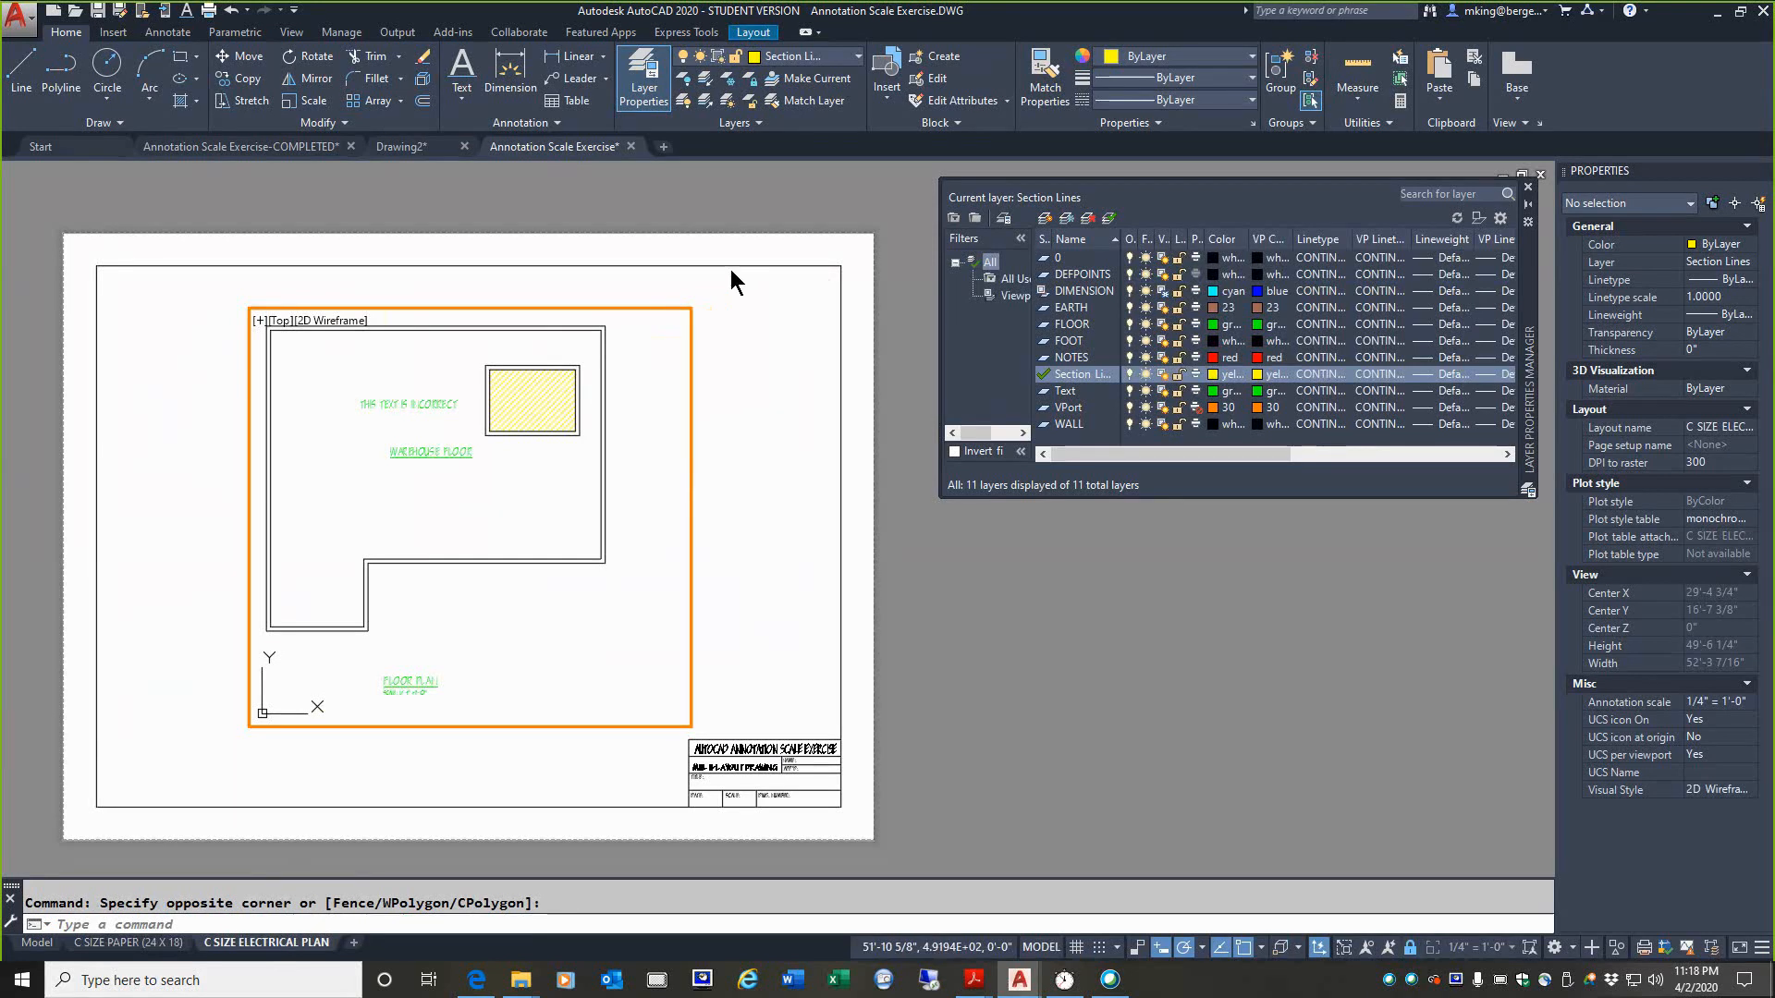
pyautogui.click(856, 54)
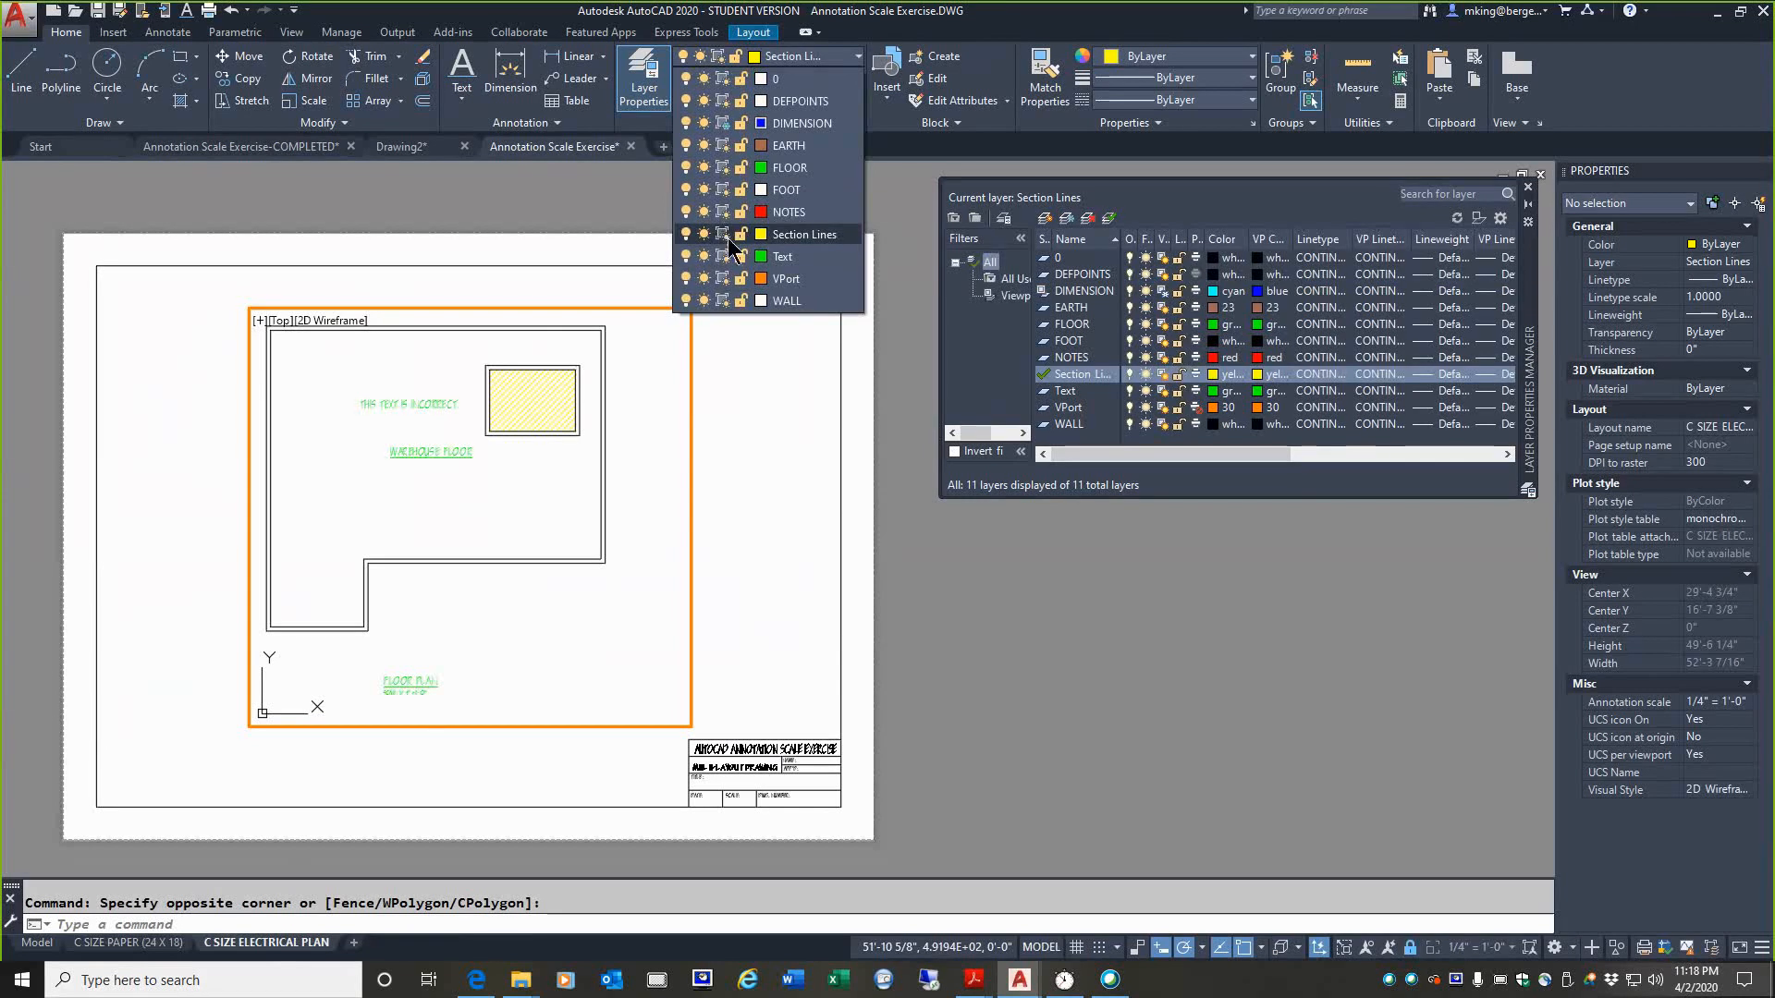
pyautogui.click(727, 236)
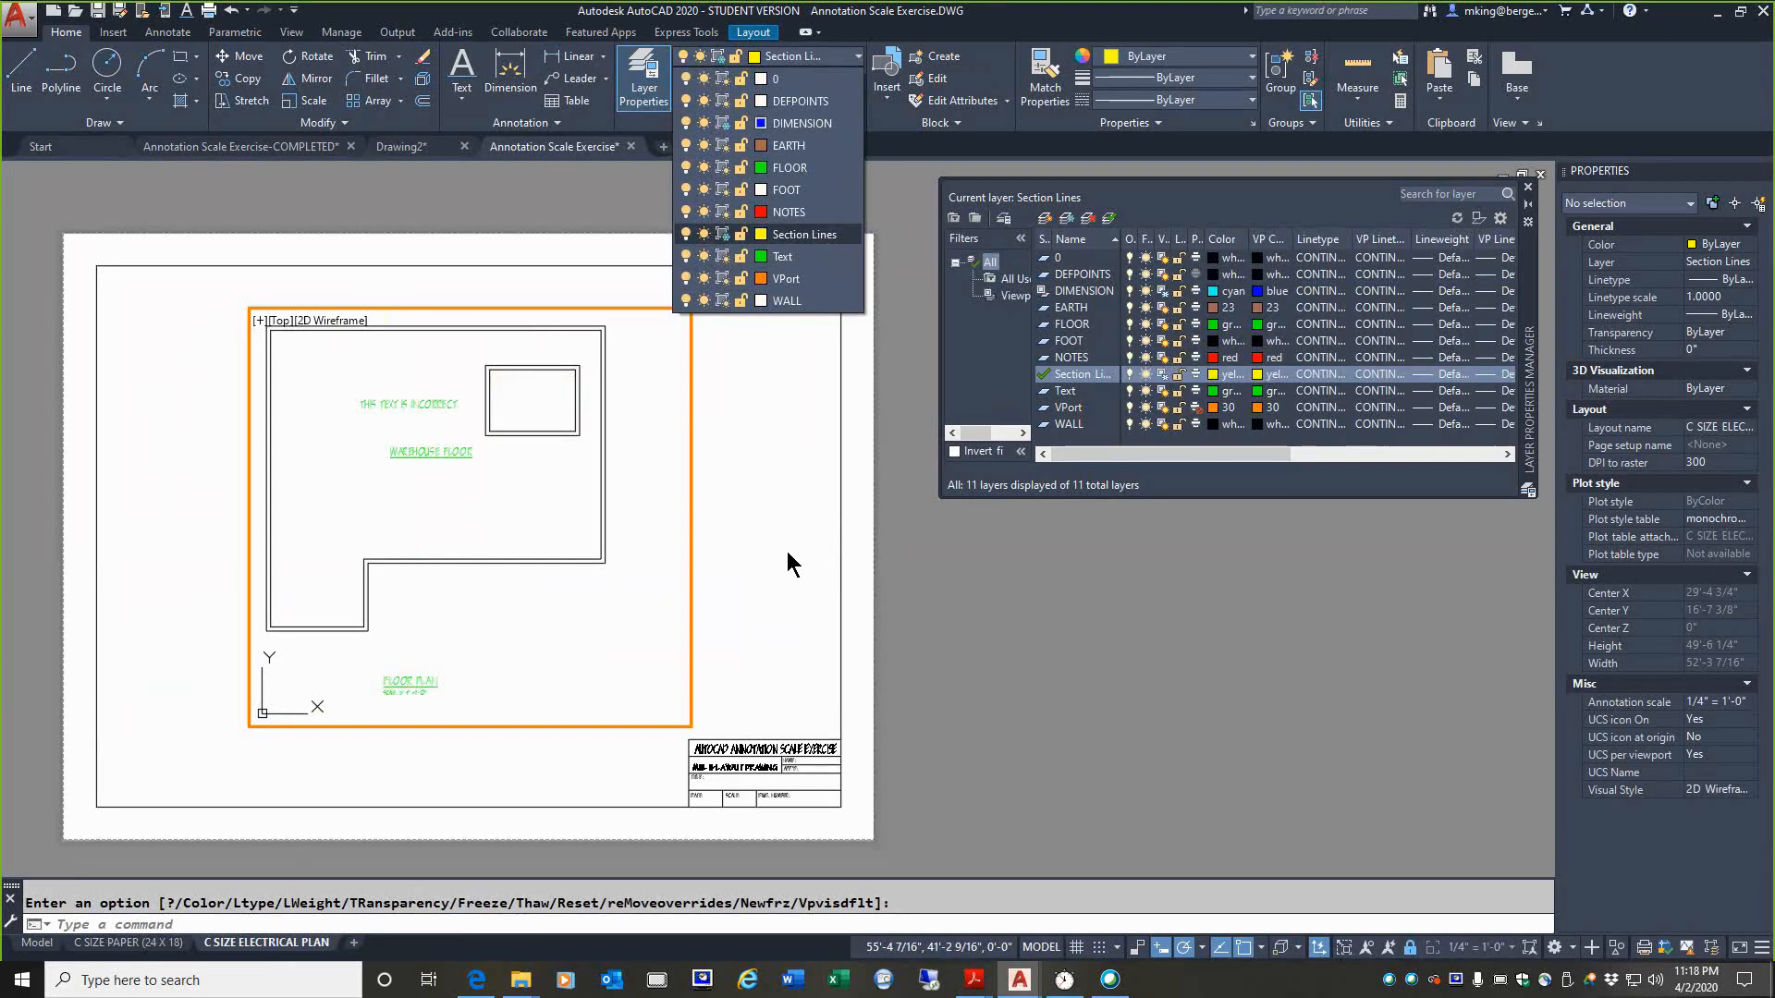
pyautogui.click(119, 946)
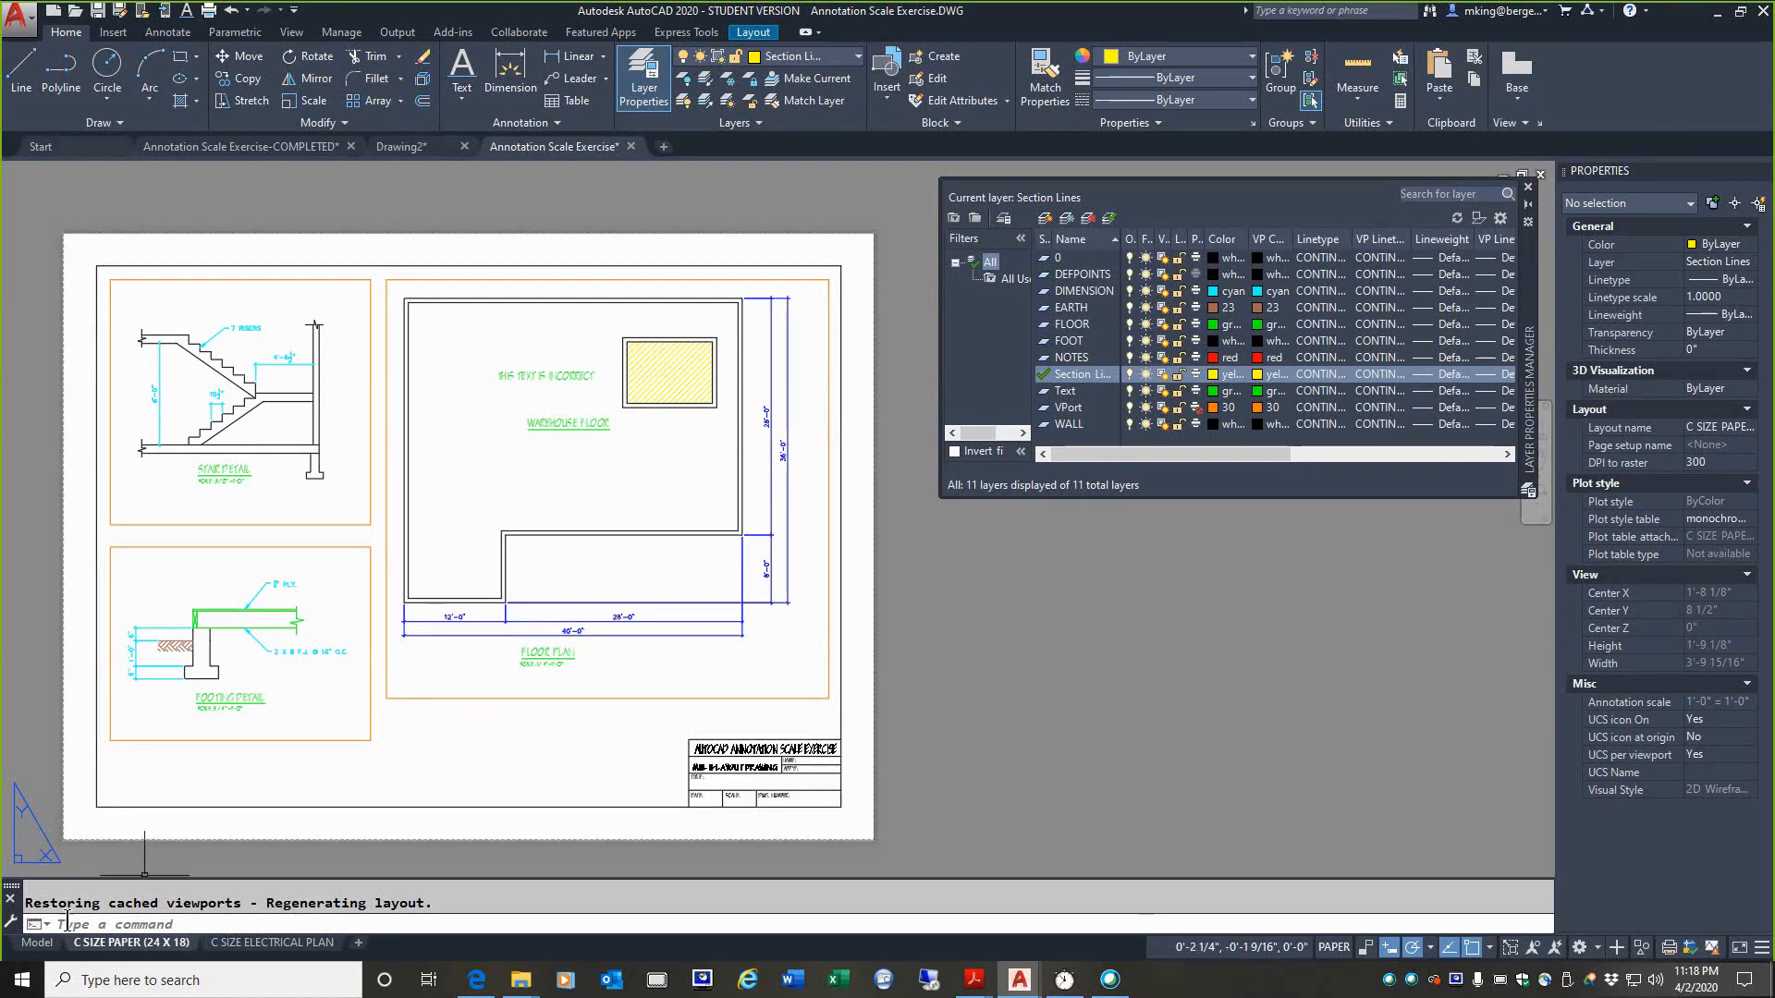
# Step: In model space, close the layer manager and erase the THIS TEXT IS INCORRECT text from the floor plan
pyautogui.click(37, 943)
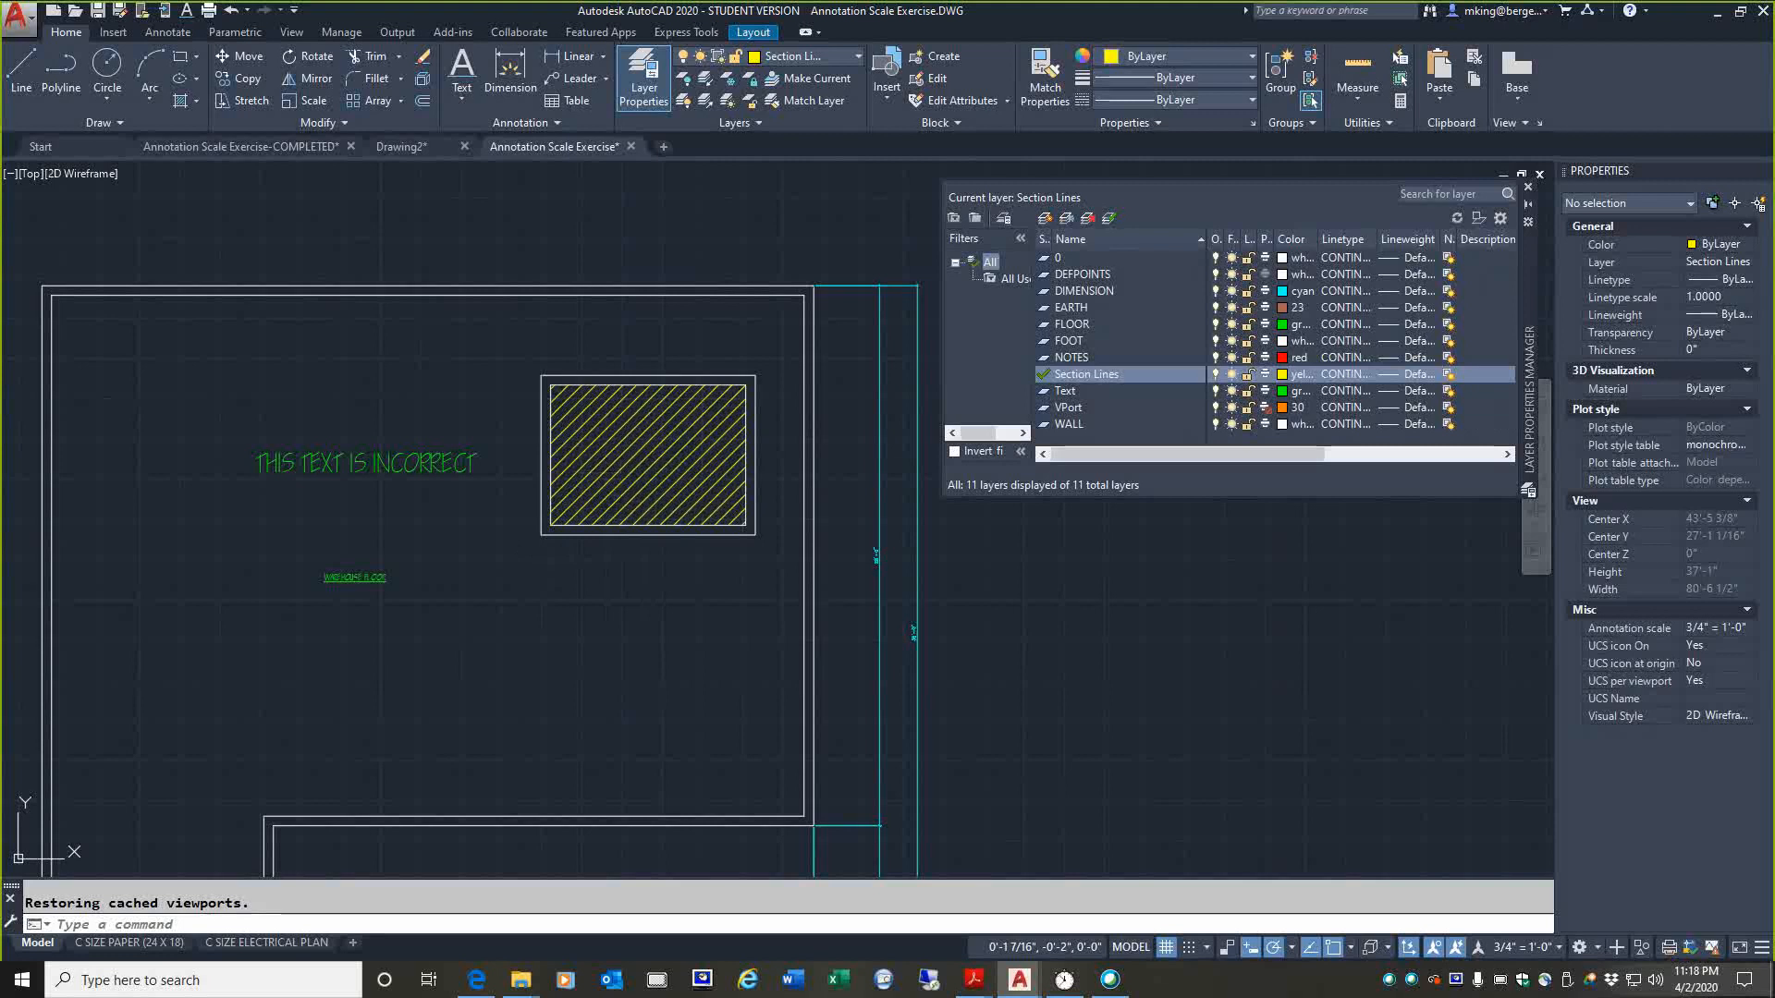
pyautogui.moveTo(747, 529); pyautogui.dragTo(774, 408, button='middle')
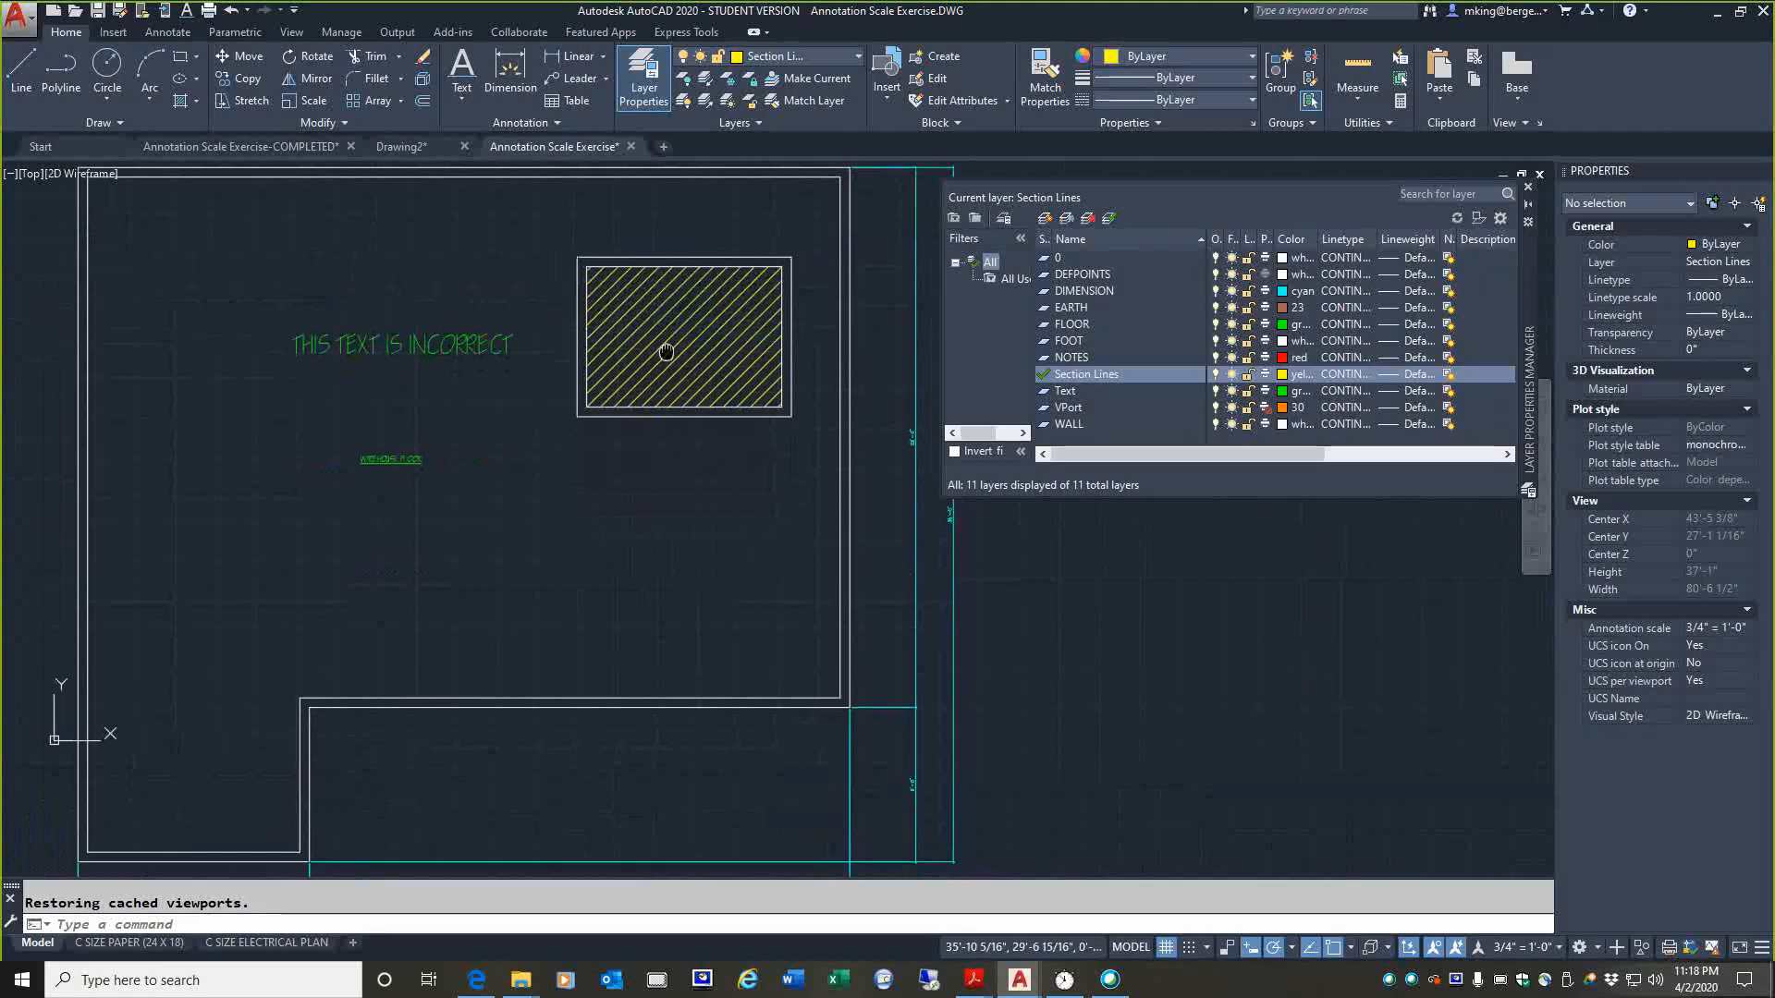
pyautogui.click(1527, 186)
pyautogui.scroll(-2, 838, 555)
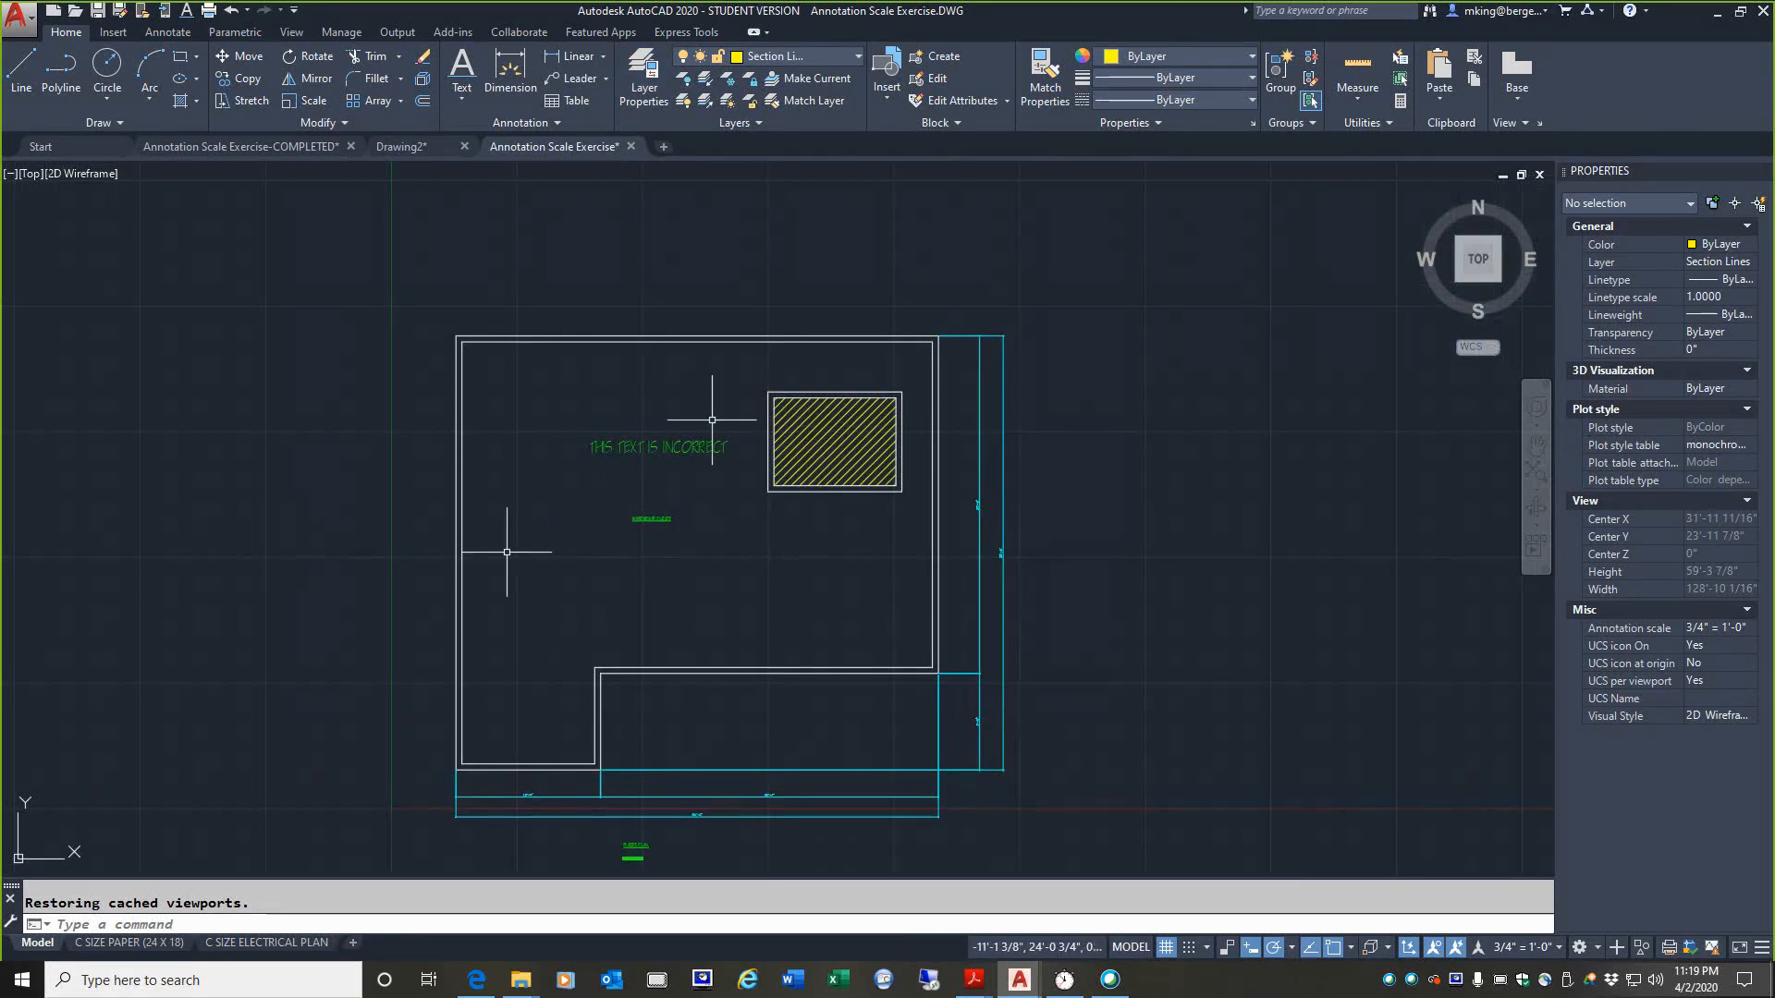
pyautogui.click(665, 448)
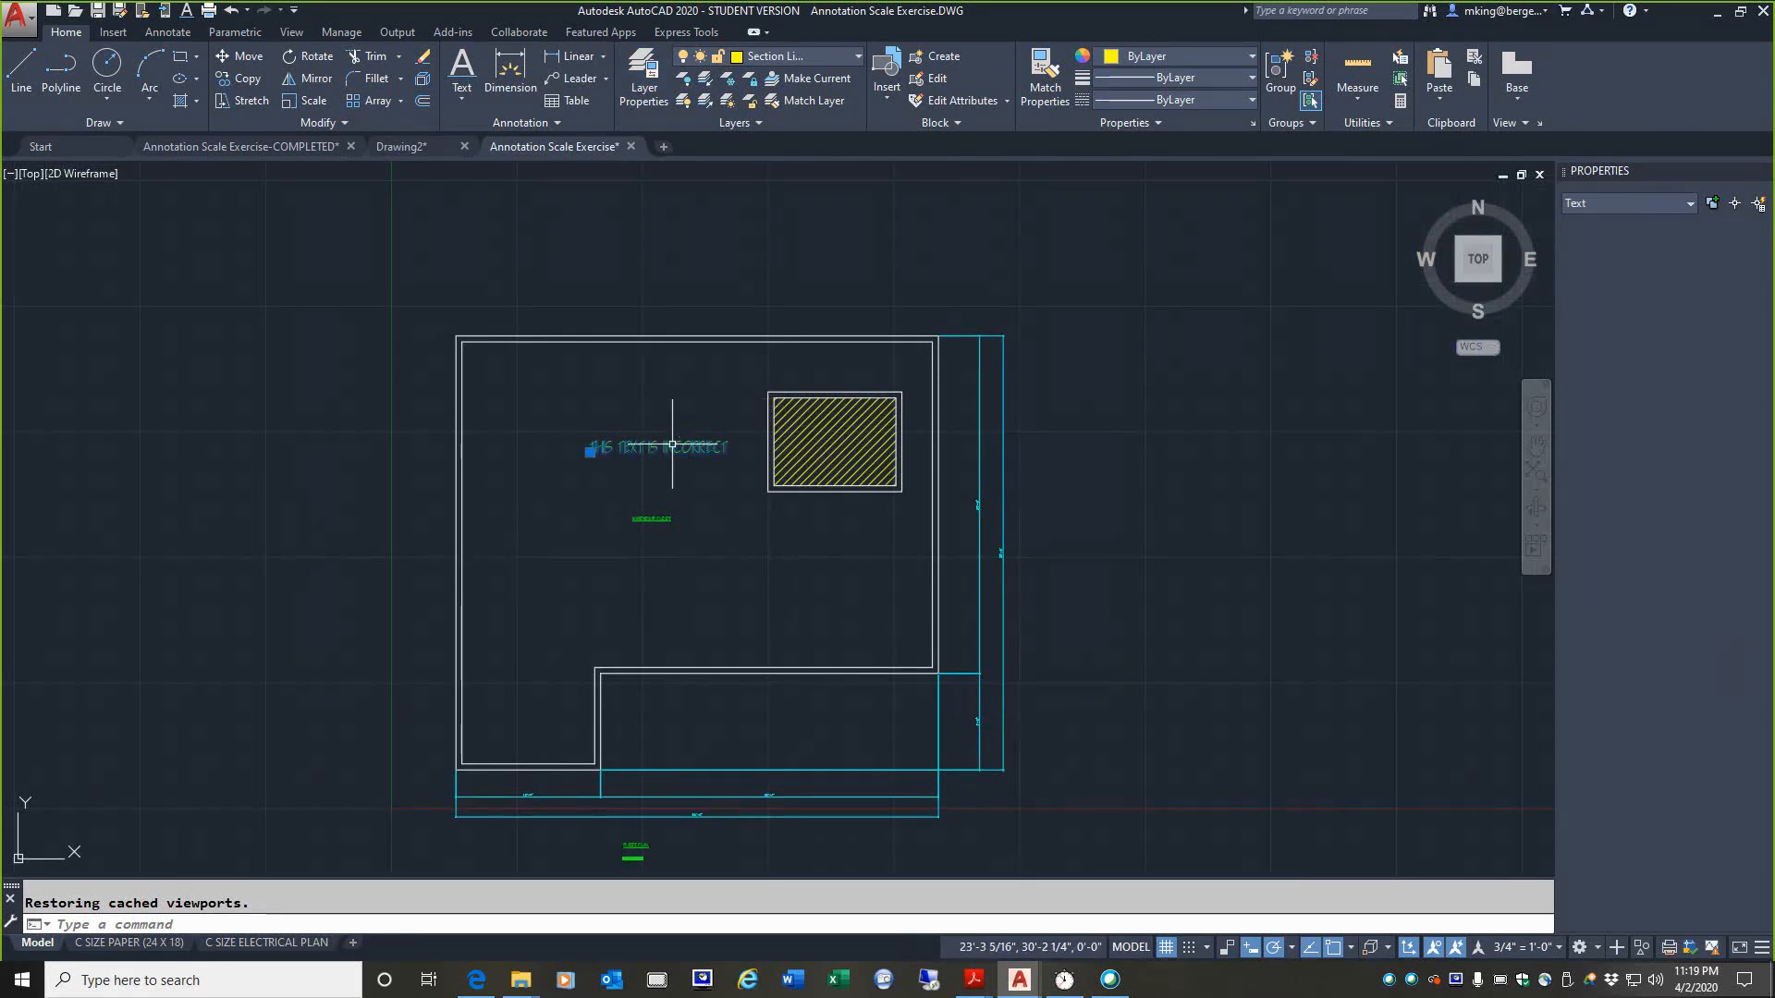
pyautogui.press('Delete')
pyautogui.click(774, 423)
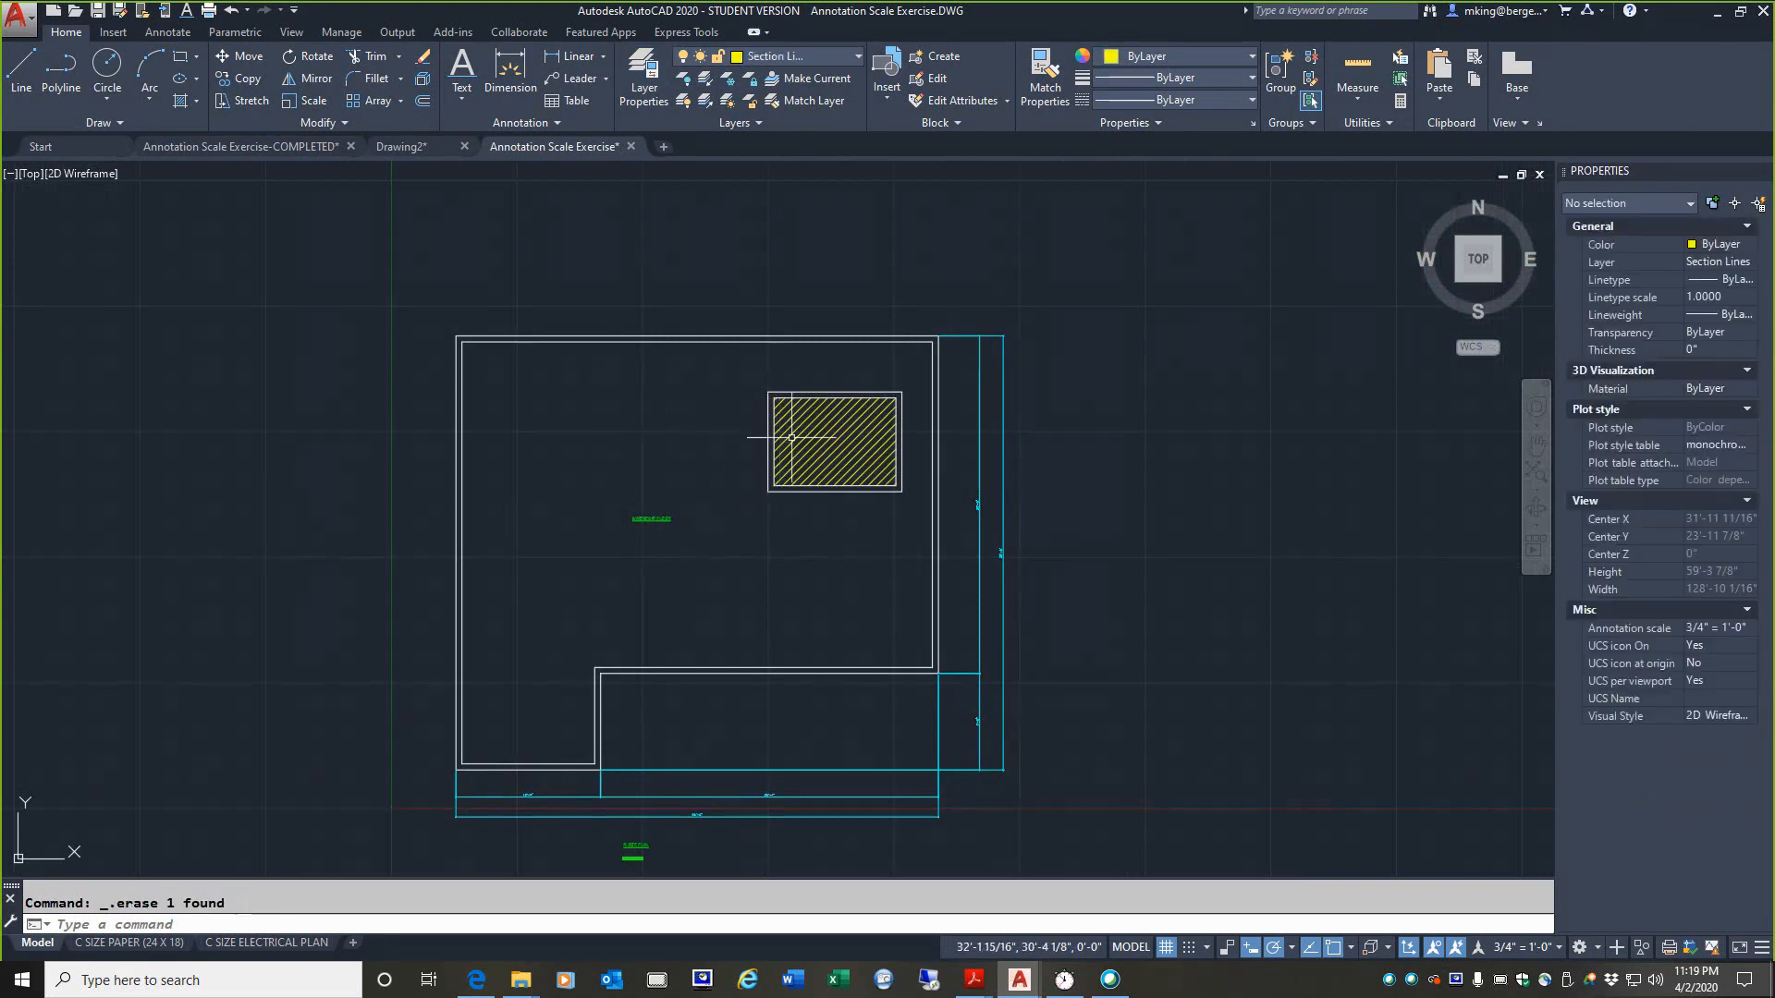
# Step: Erase the section hatch from inside the inner rectangle of the floor plan
pyautogui.press('Delete')
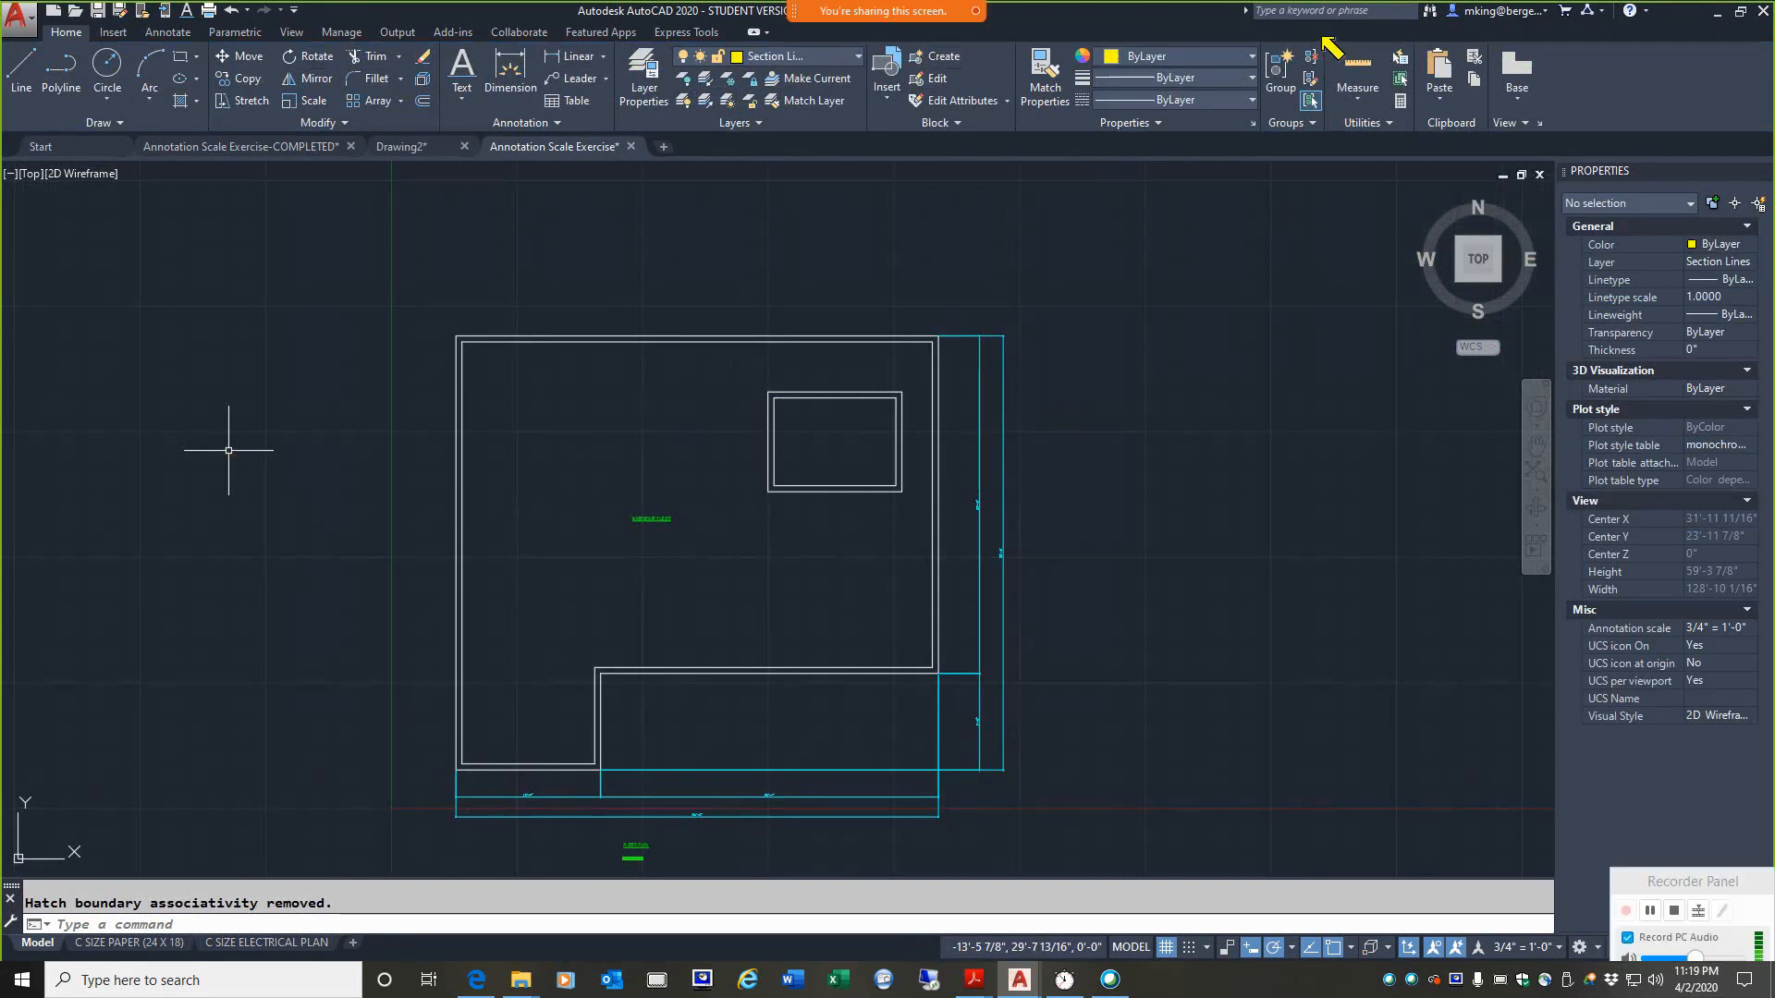
pyautogui.moveTo(1325, 40)
pyautogui.mouseDown()
pyautogui.moveTo(1331, 125)
pyautogui.moveTo(1419, 140)
pyautogui.moveTo(1428, 44)
pyautogui.moveTo(1328, 37)
pyautogui.moveTo(1368, 51)
pyautogui.moveTo(1369, 110)
pyautogui.moveTo(1327, 60)
pyautogui.mouseUp()
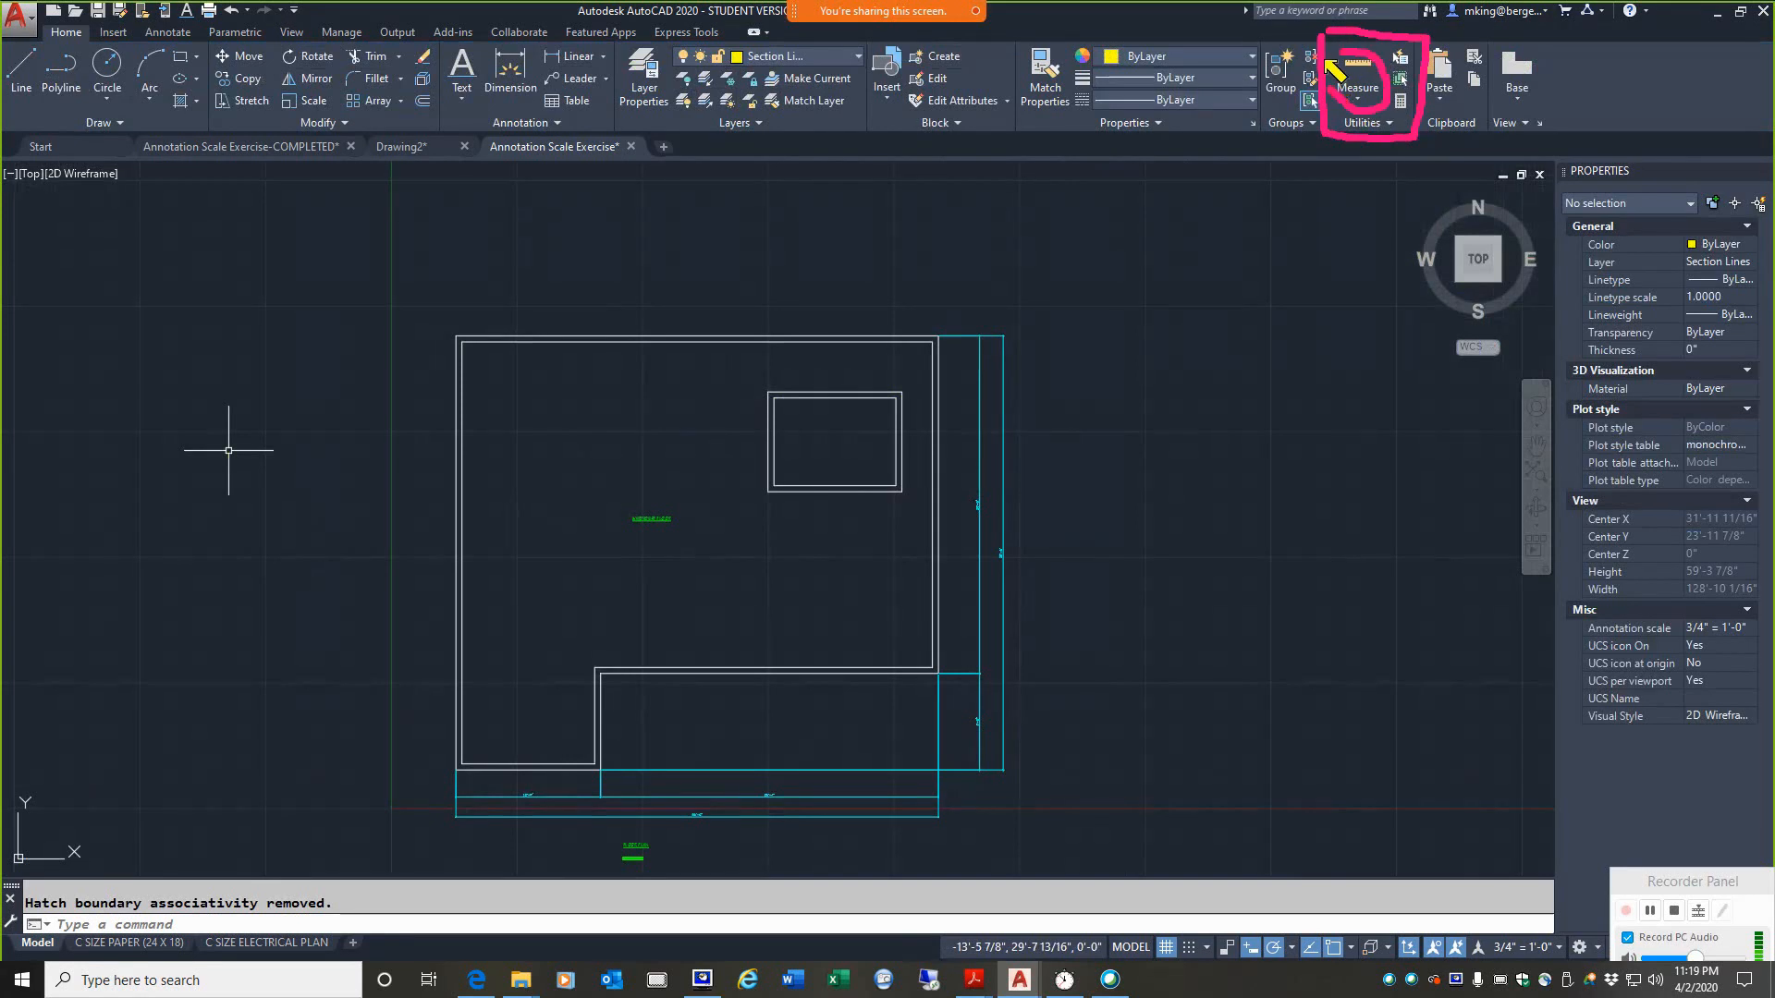
pyautogui.press('Escape')
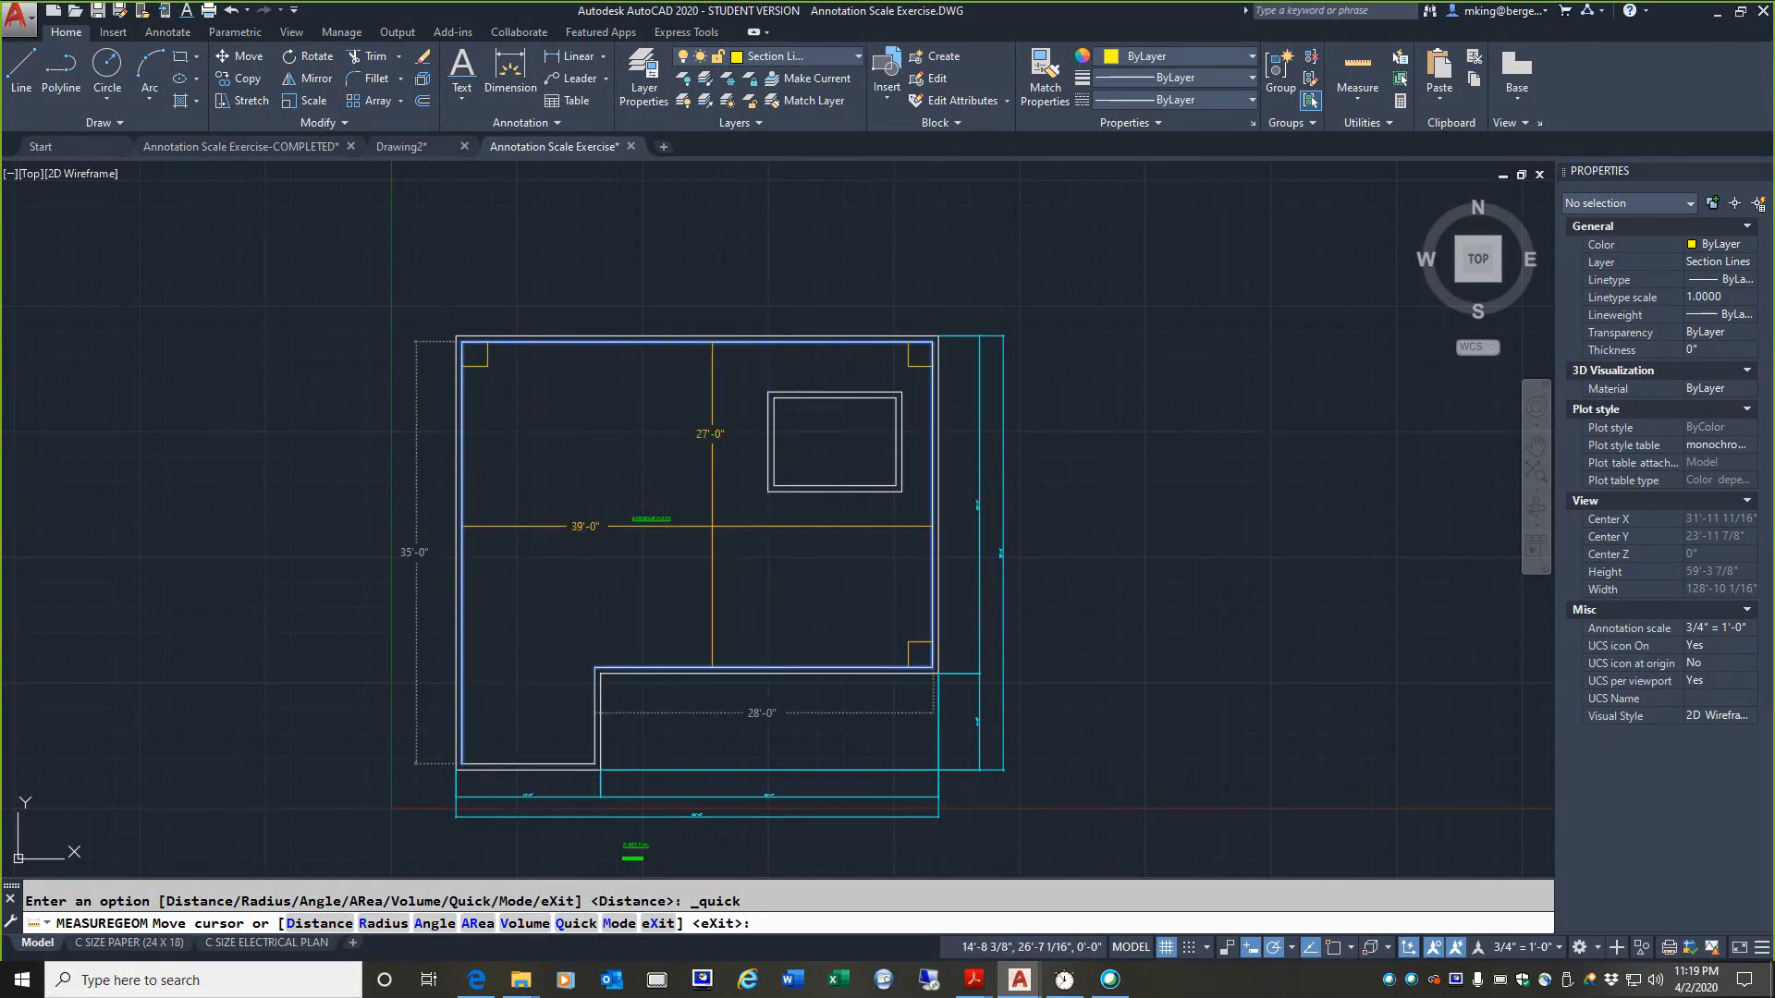
# Step: Quick-measure the wall lengths and spacing inside the floor plan
pyautogui.press('Escape')
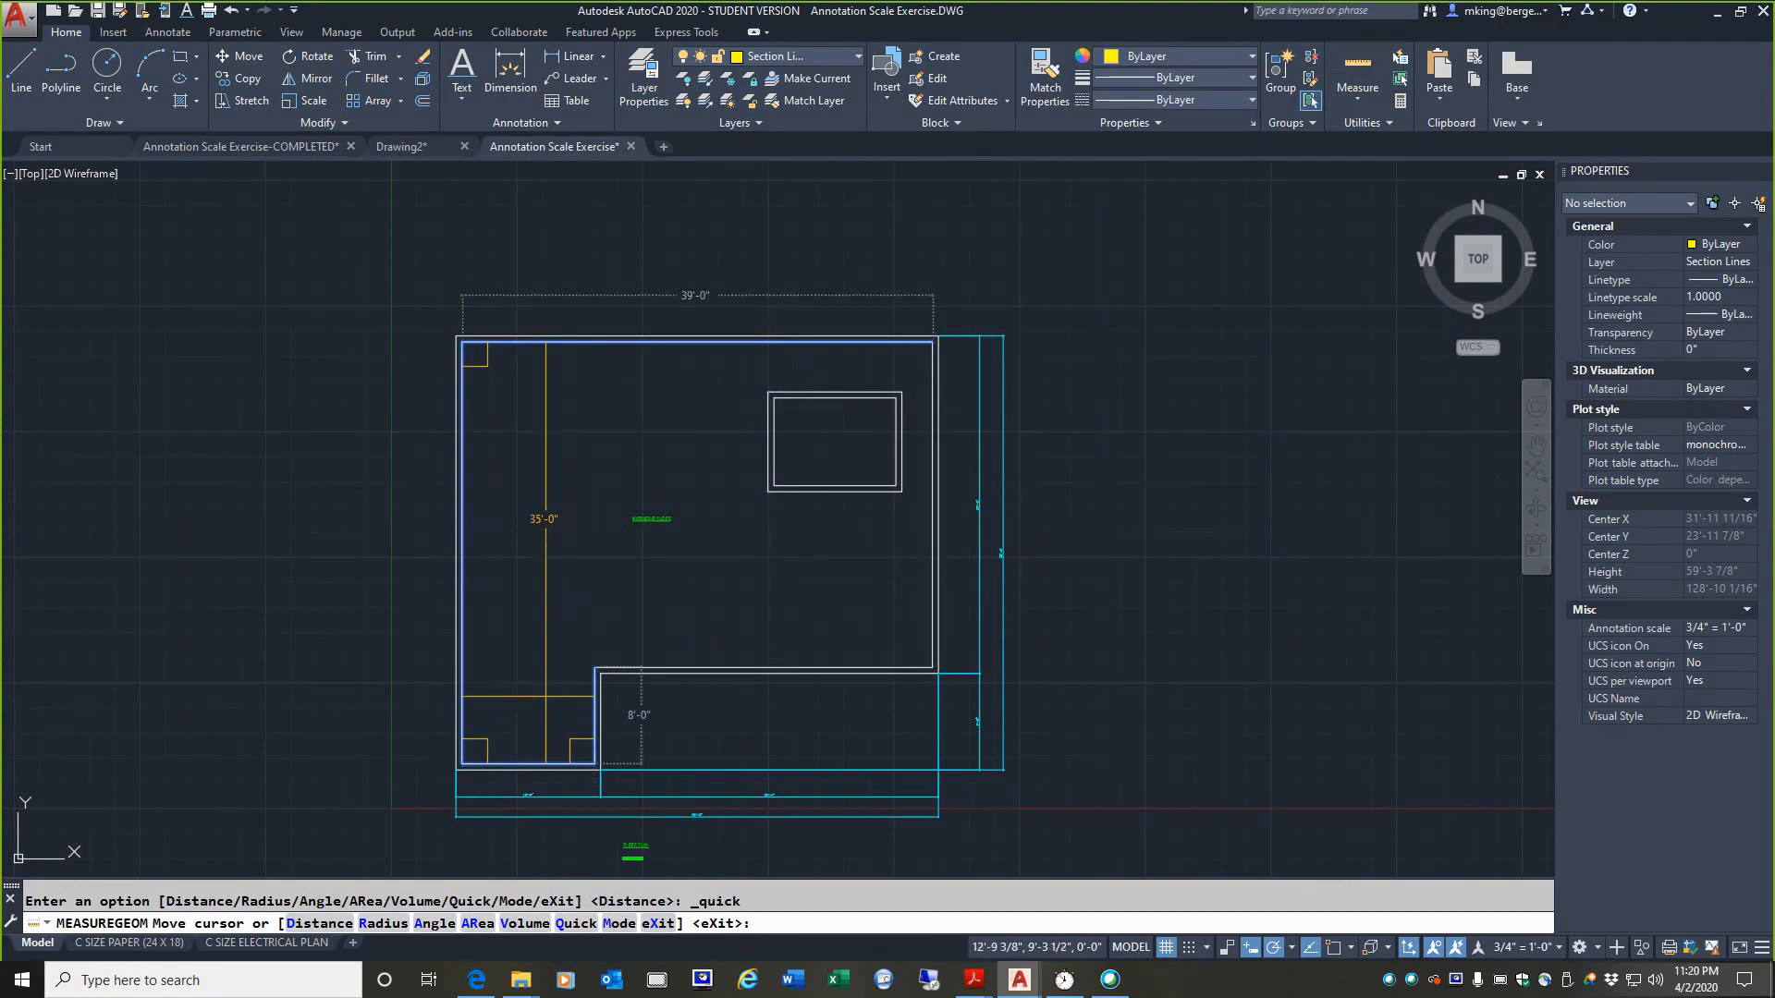
pyautogui.press('Escape')
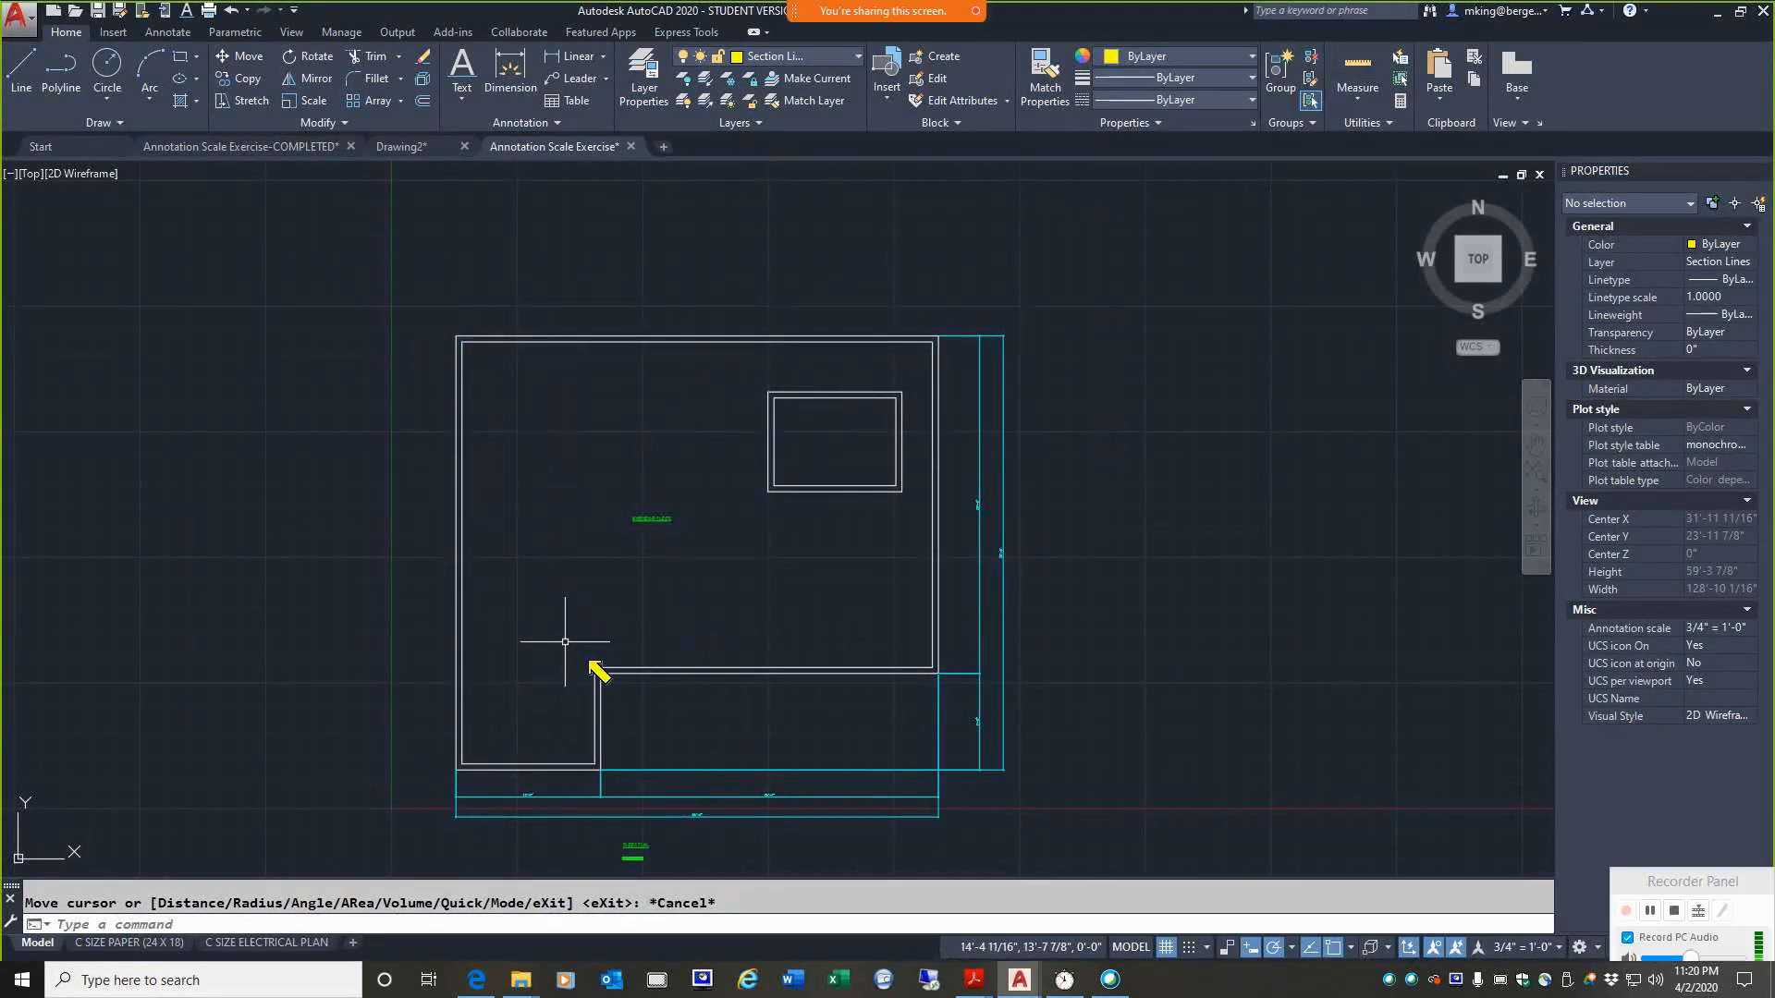
# Step: Measure the distance from the inside wall's notch corner to its upper-left corner
pyautogui.click(1352, 99)
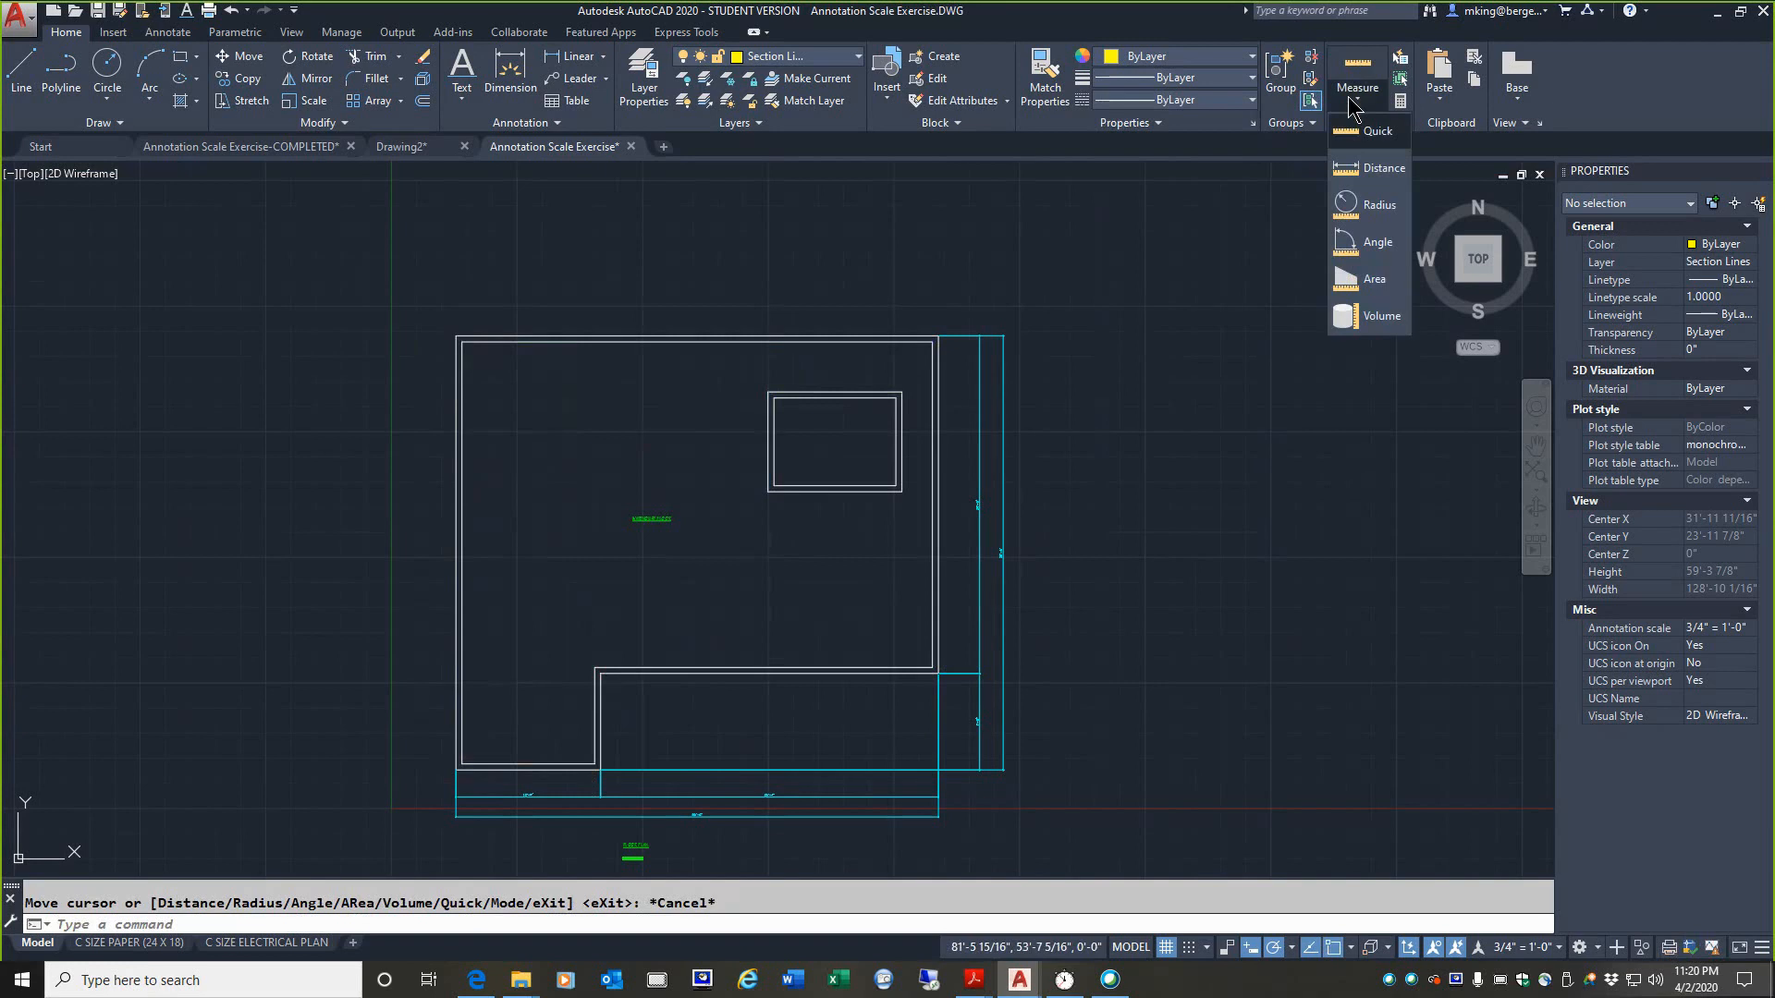
pyautogui.click(1357, 176)
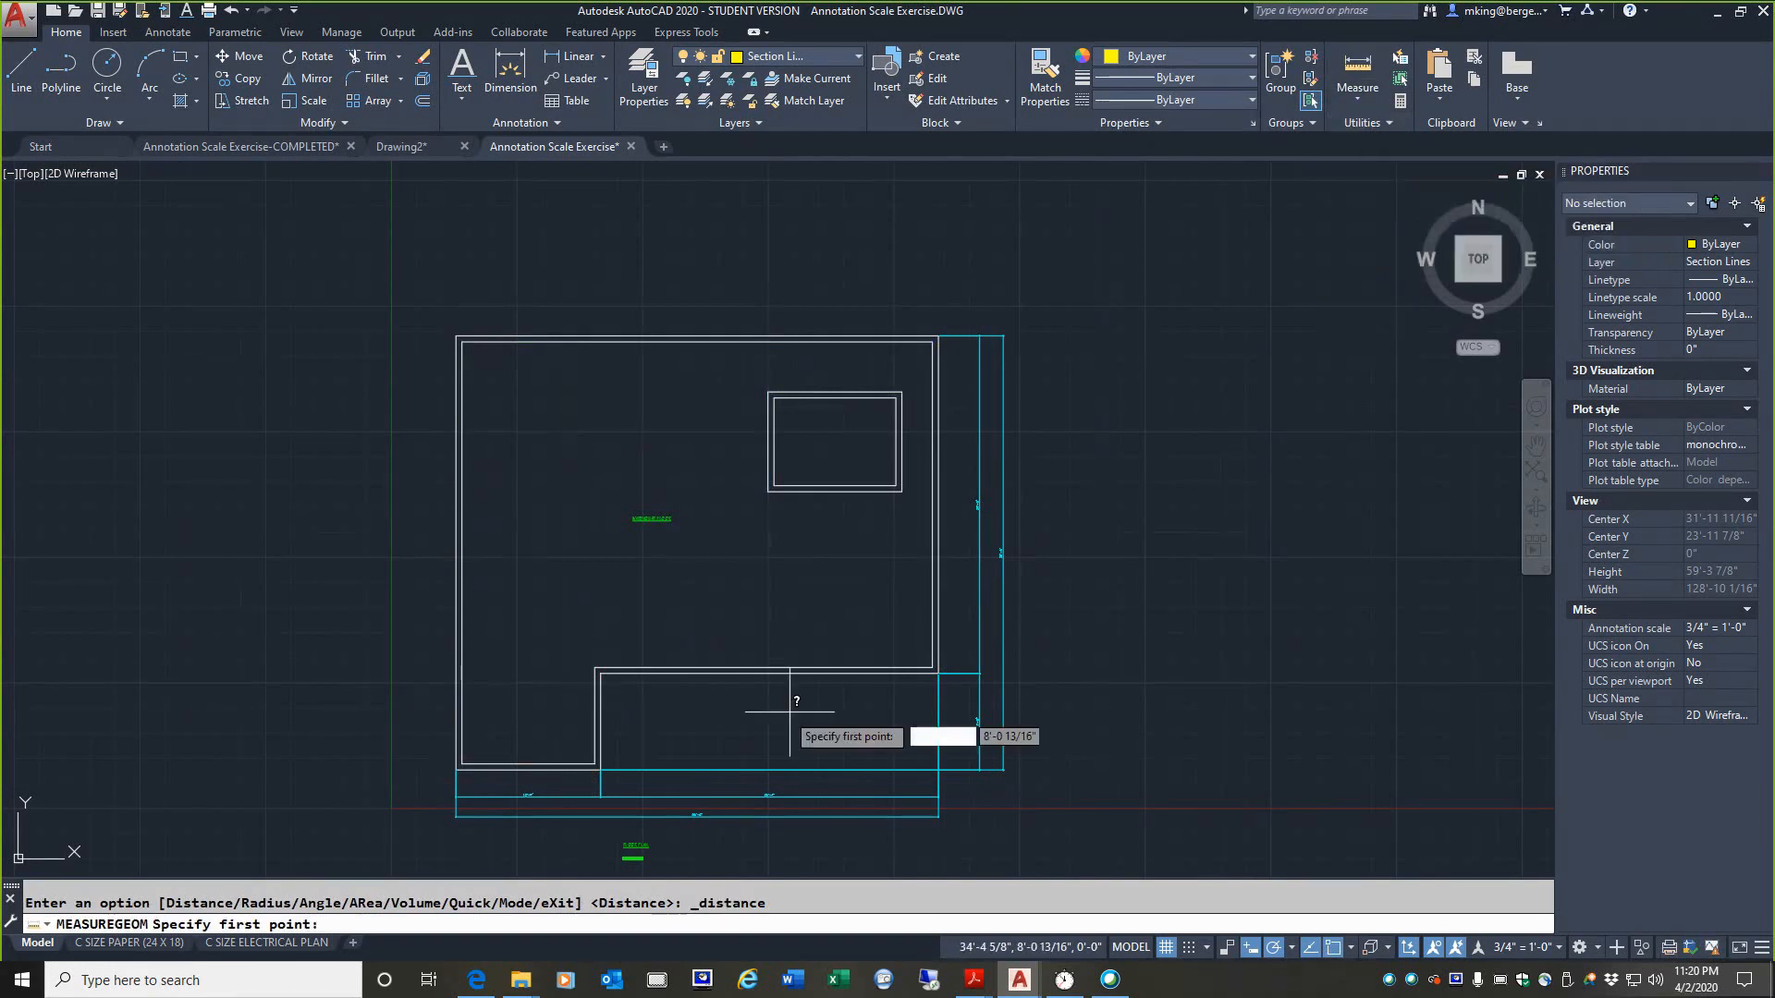
pyautogui.click(597, 670)
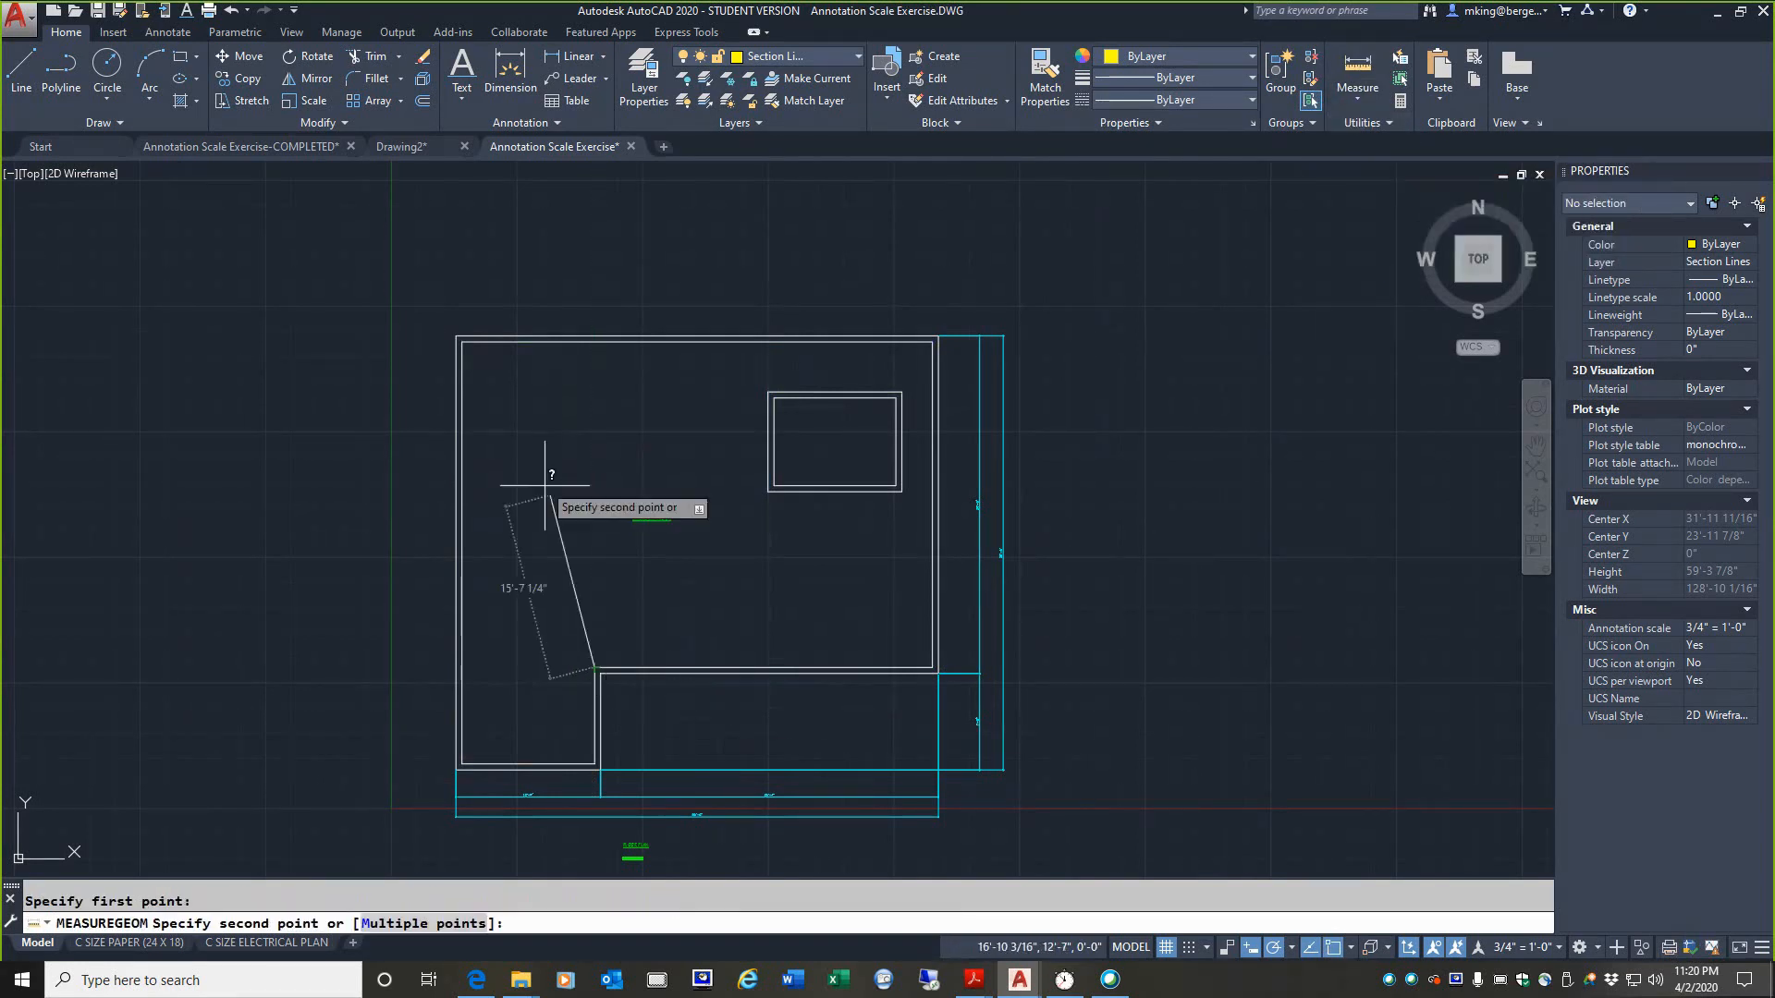
pyautogui.click(461, 342)
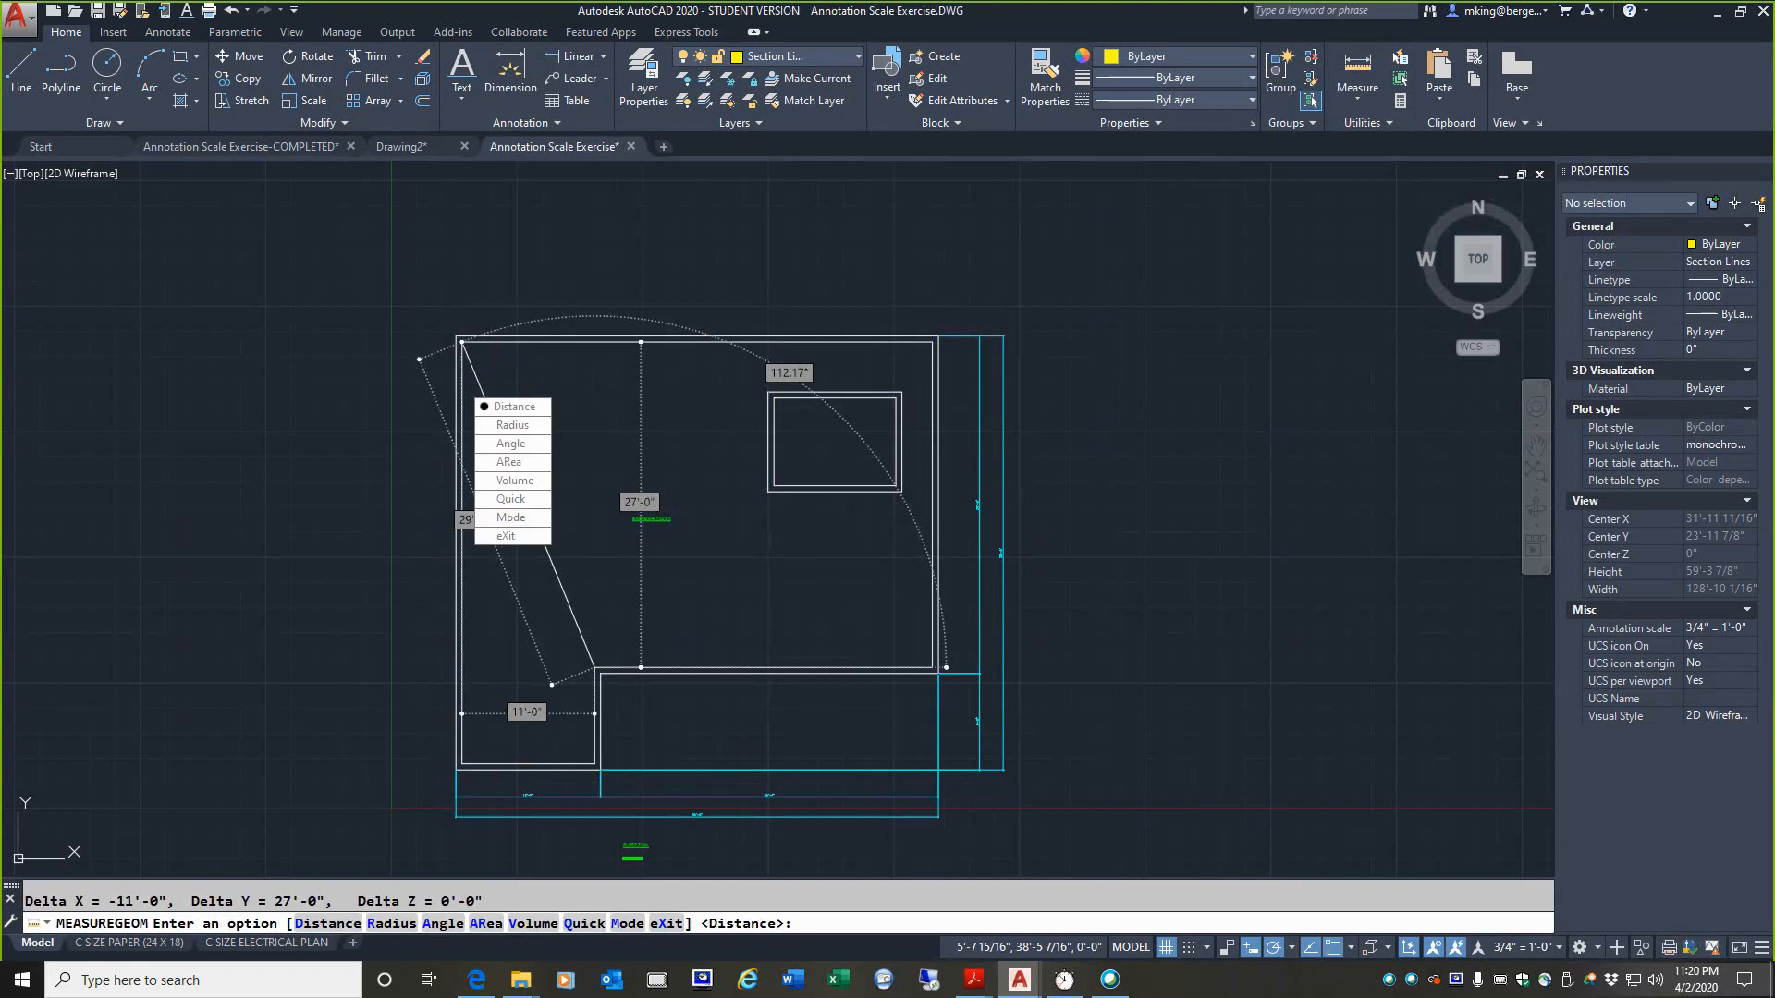
pyautogui.press('Escape')
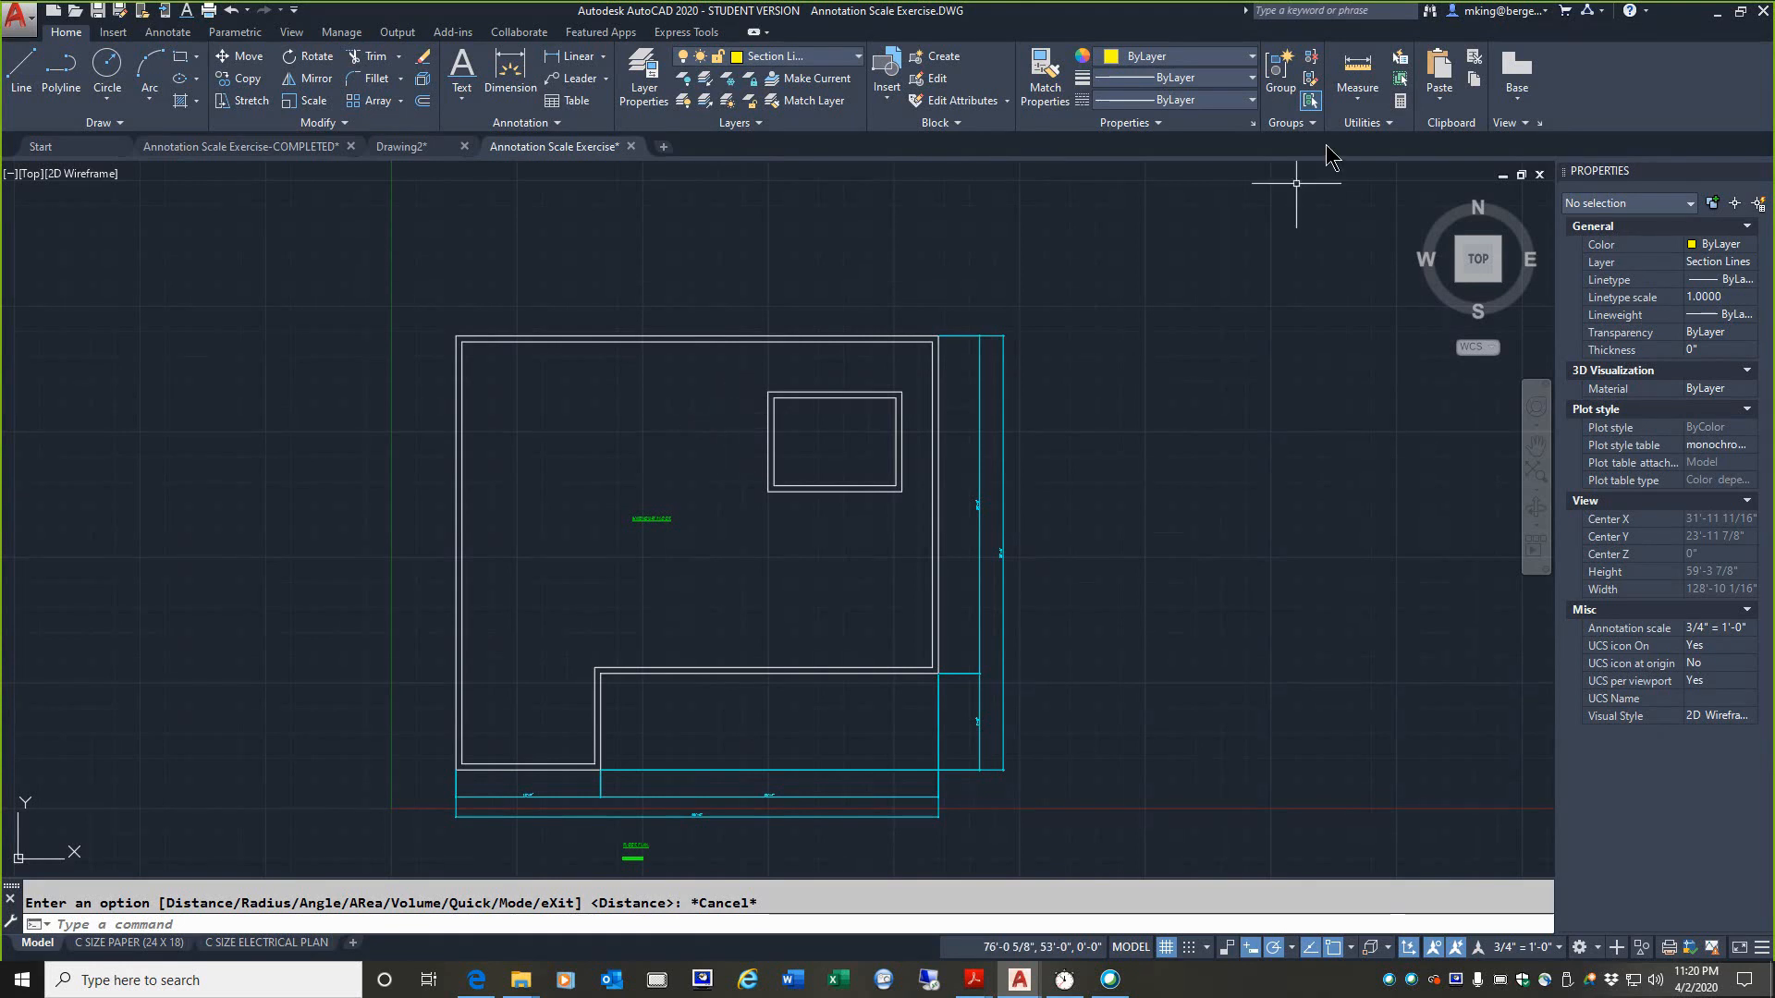
# Step: Draw a circle with a radius of about 3'-9" in the upper-left part of the floor plan
pyautogui.click(1356, 104)
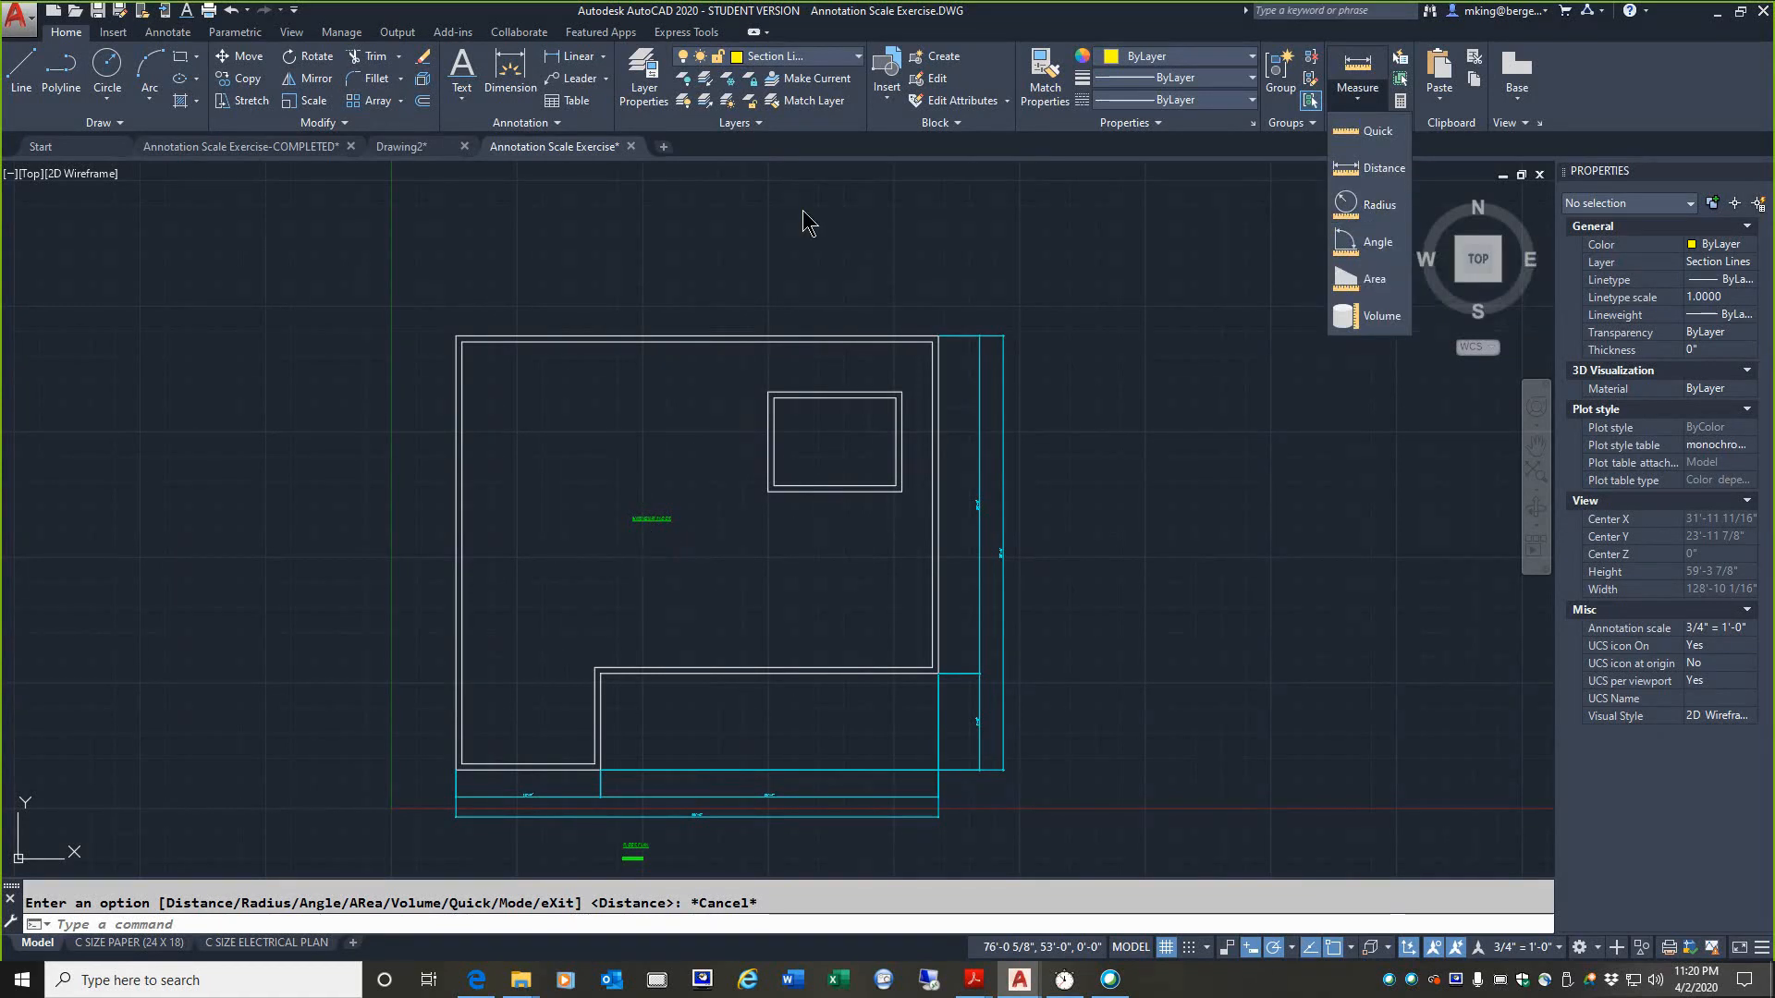
pyautogui.click(962, 255)
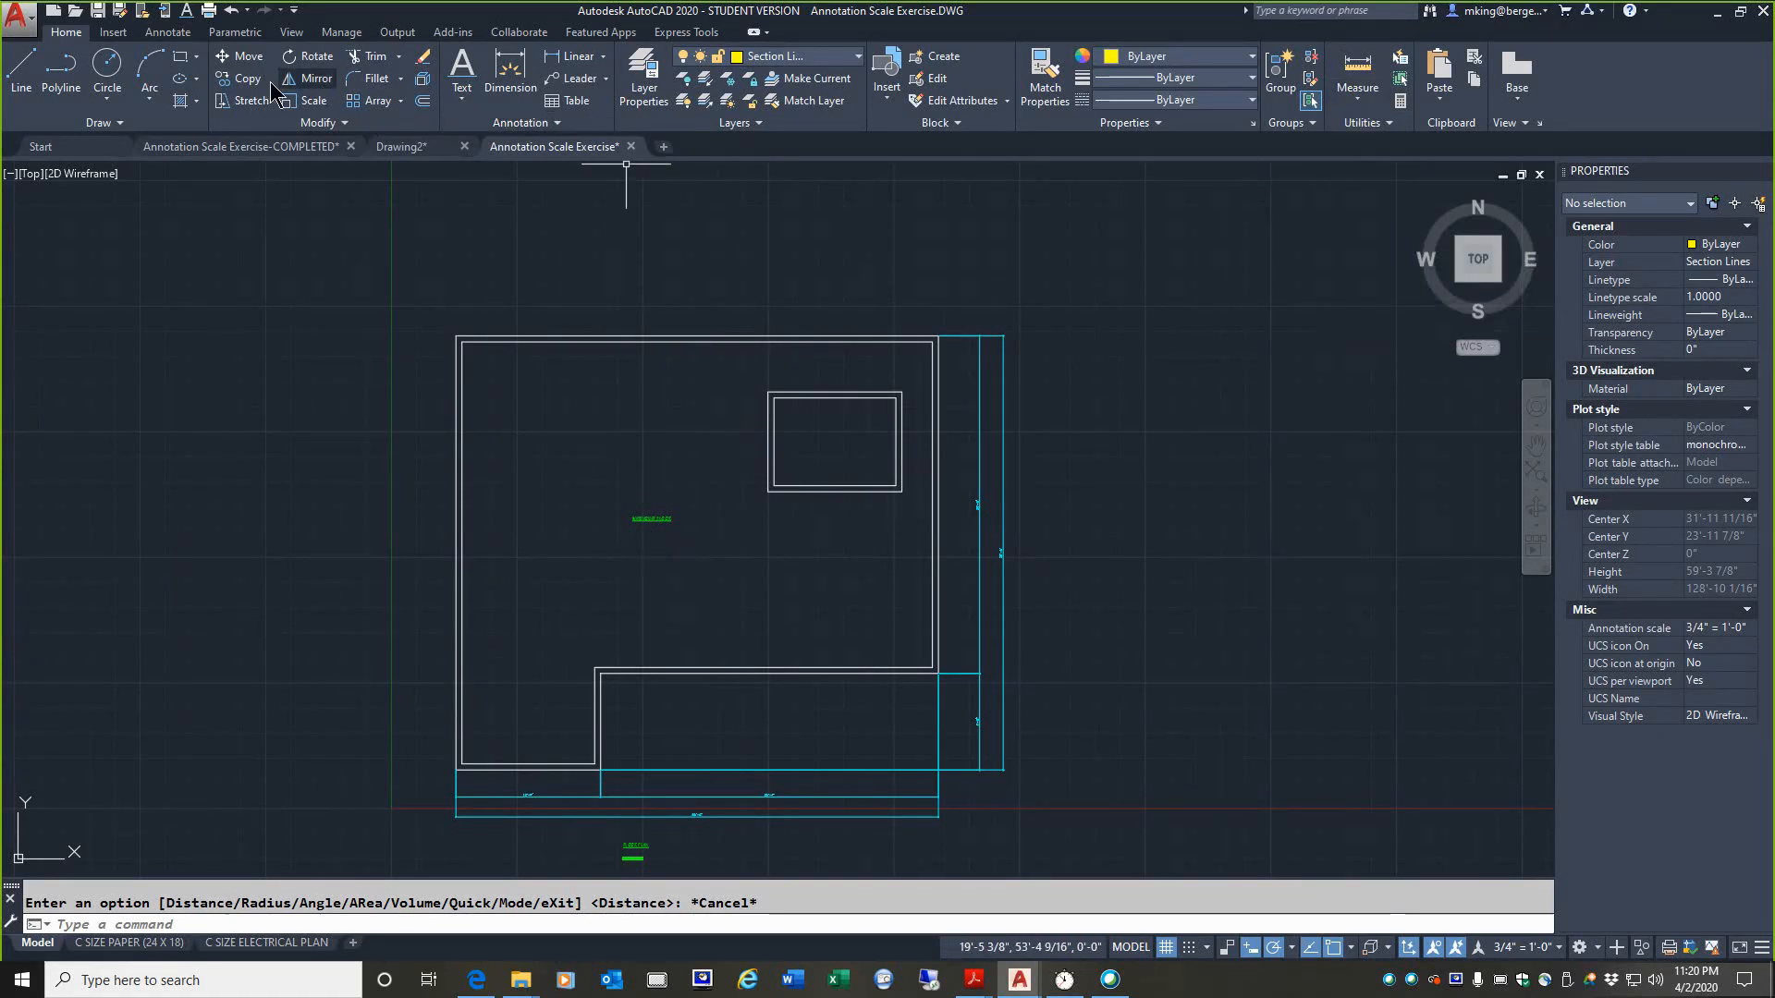
pyautogui.click(109, 69)
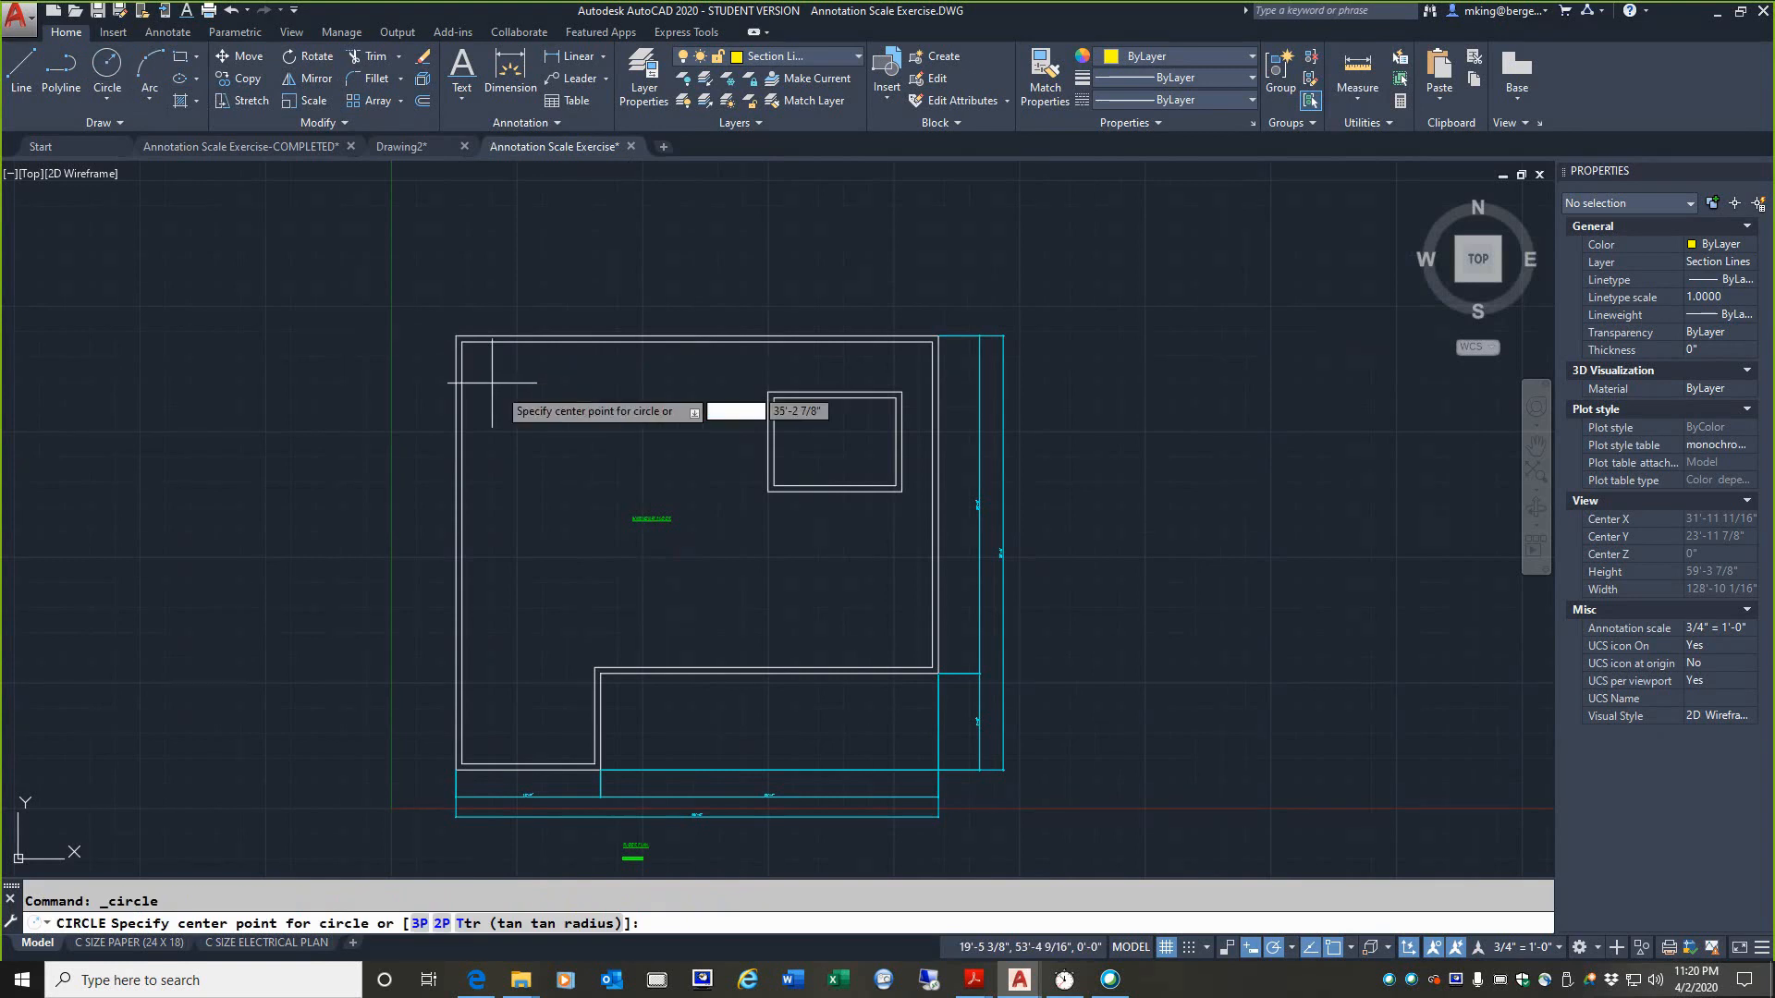
pyautogui.click(580, 430)
pyautogui.click(559, 398)
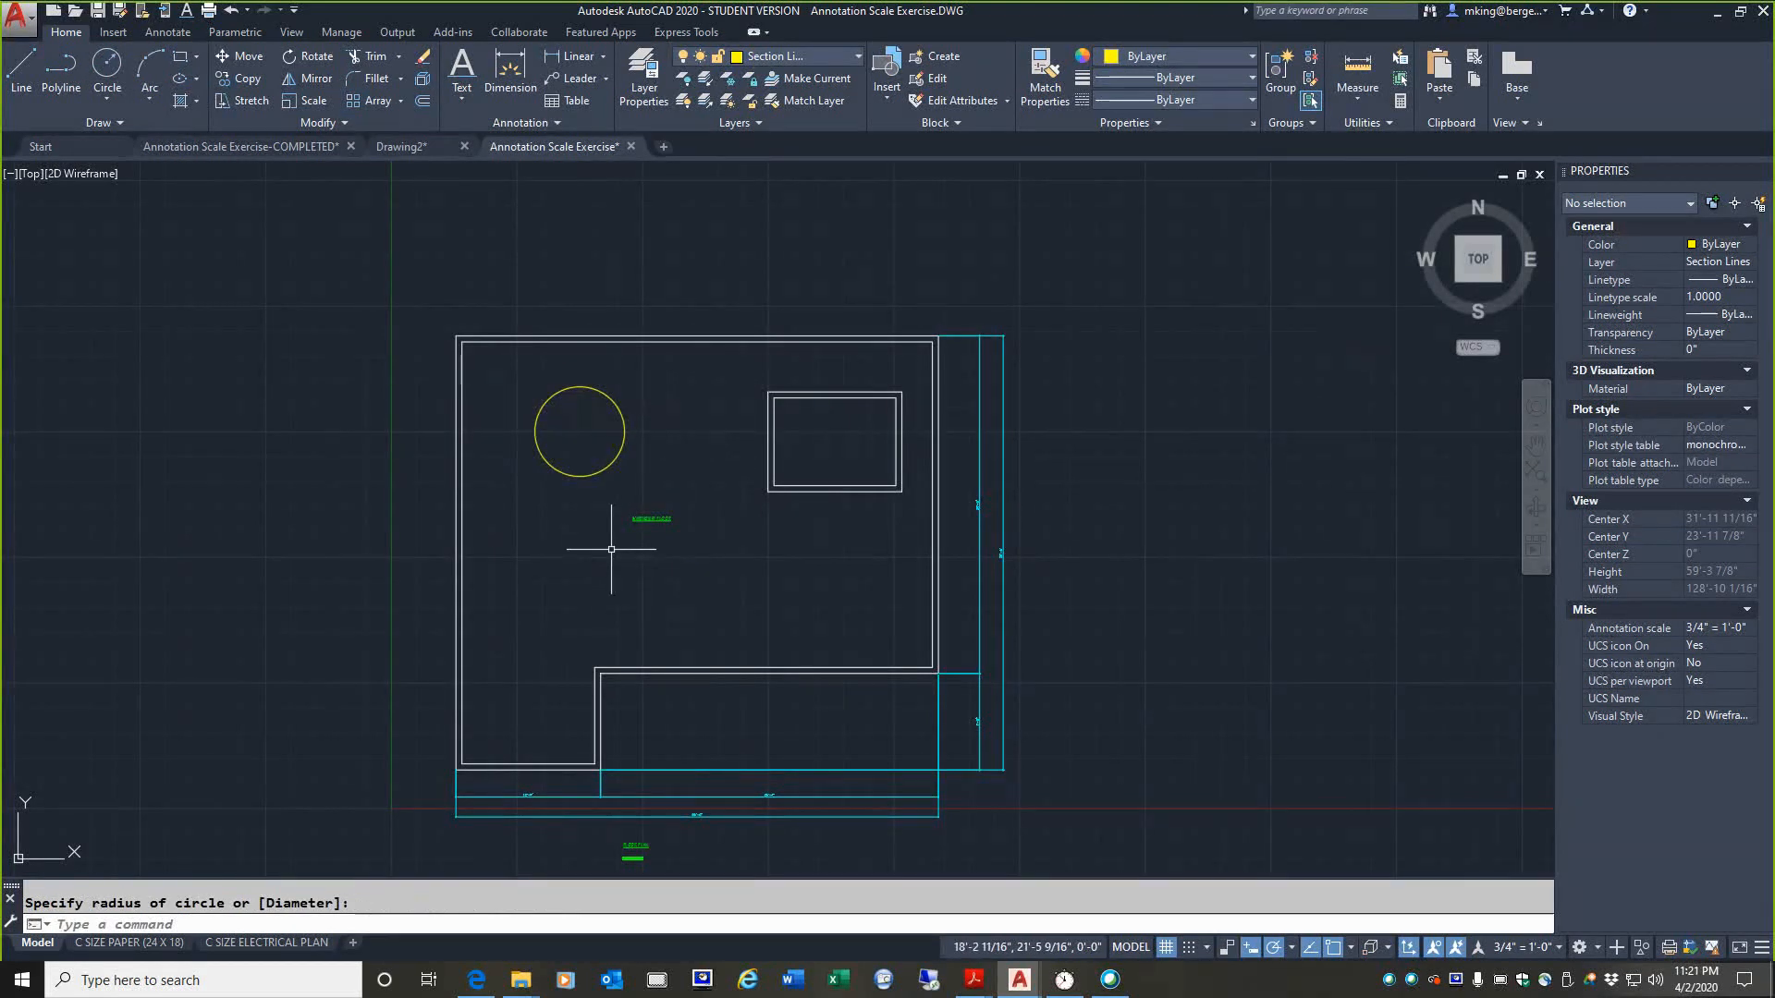
# Step: Measure the radius of the yellow circle
pyautogui.scroll(2, 557, 406)
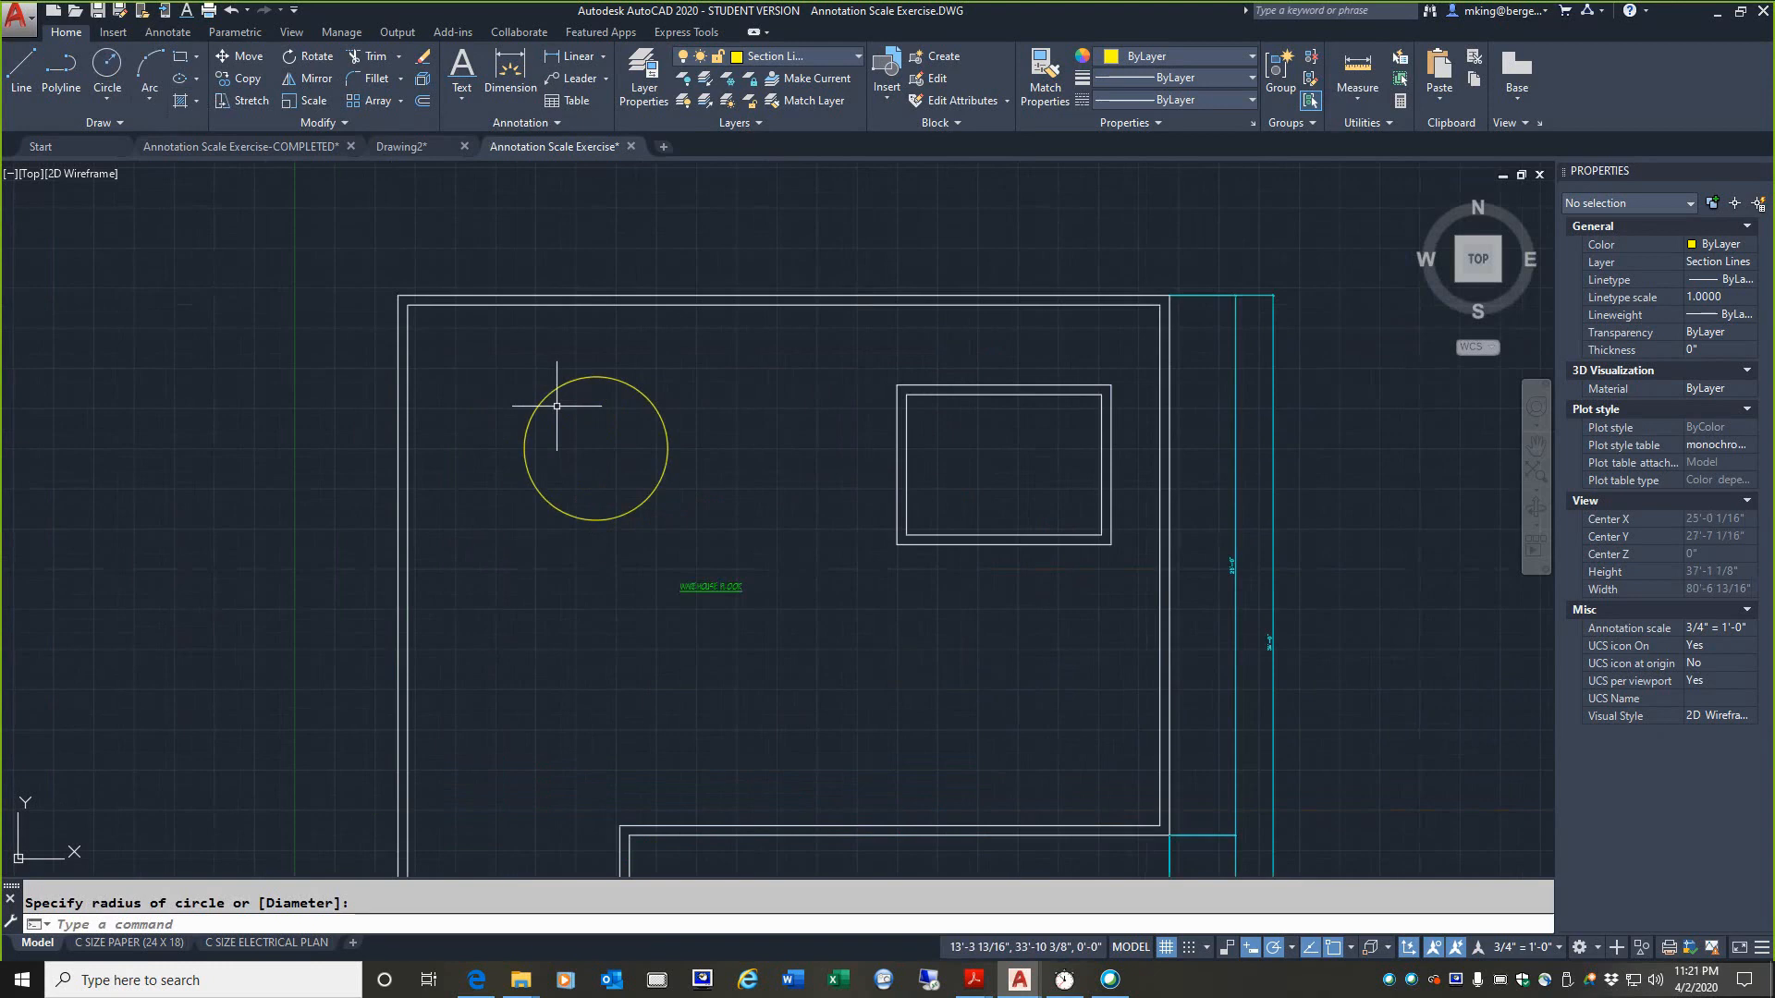
pyautogui.scroll(2, 556, 406)
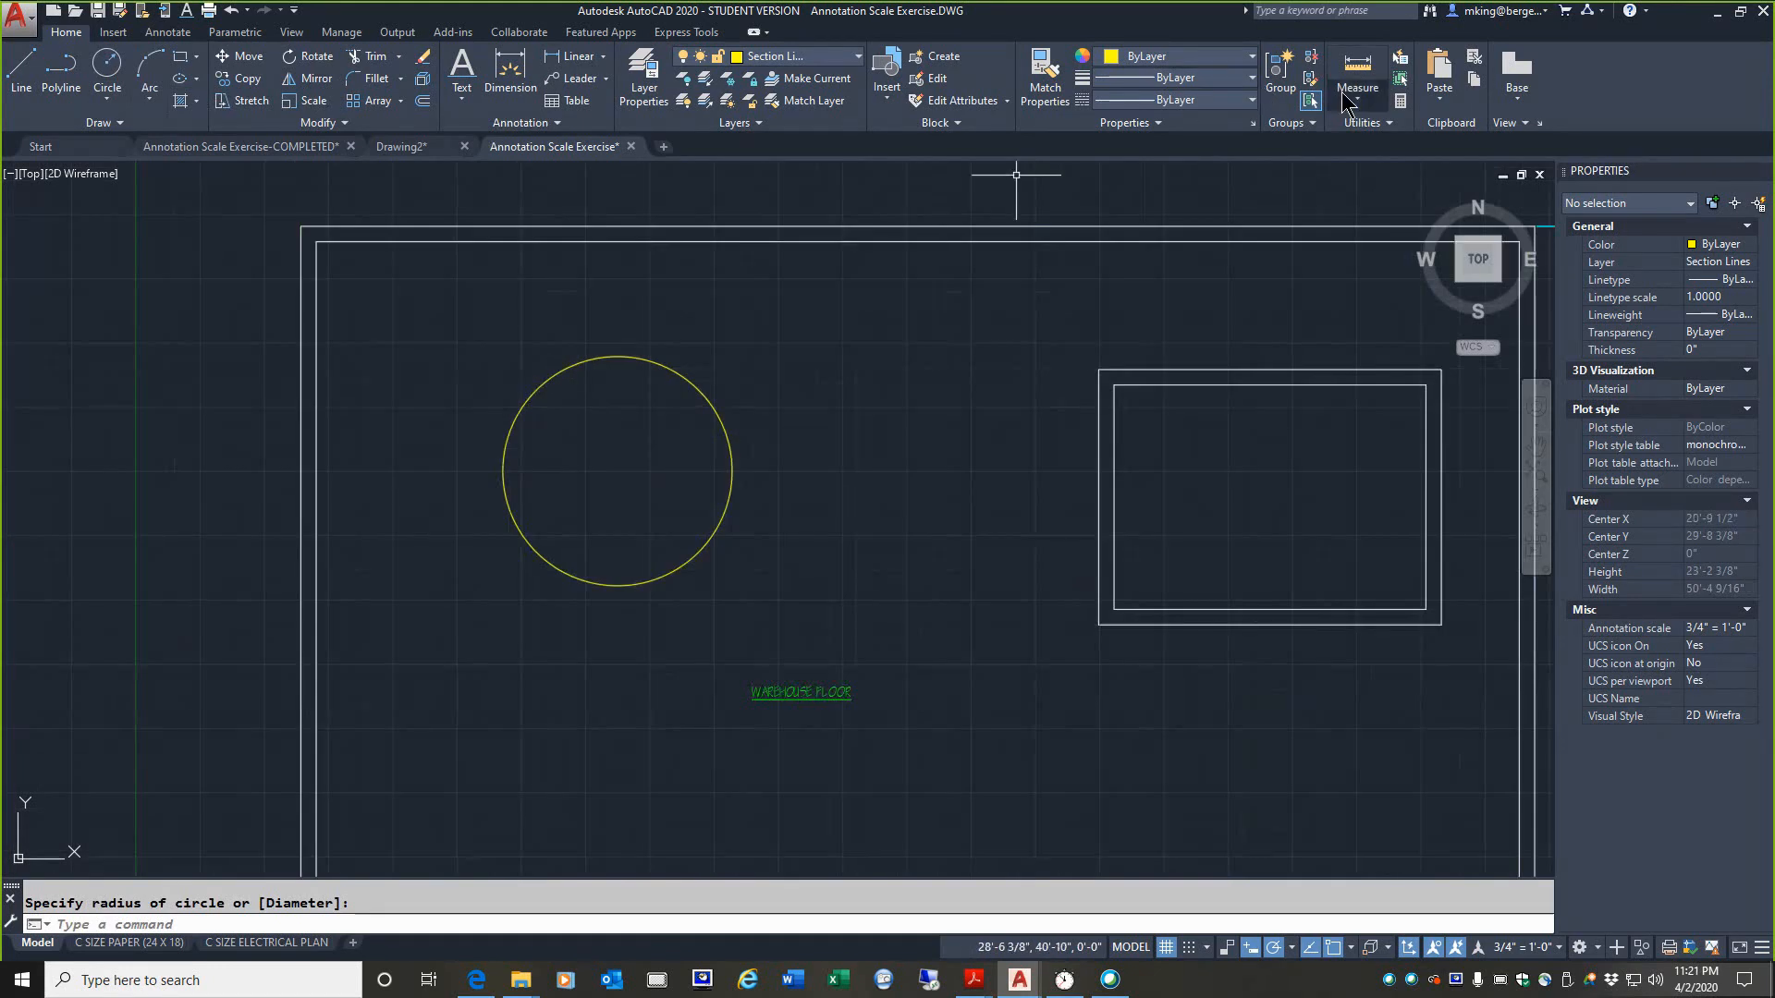
pyautogui.click(1345, 101)
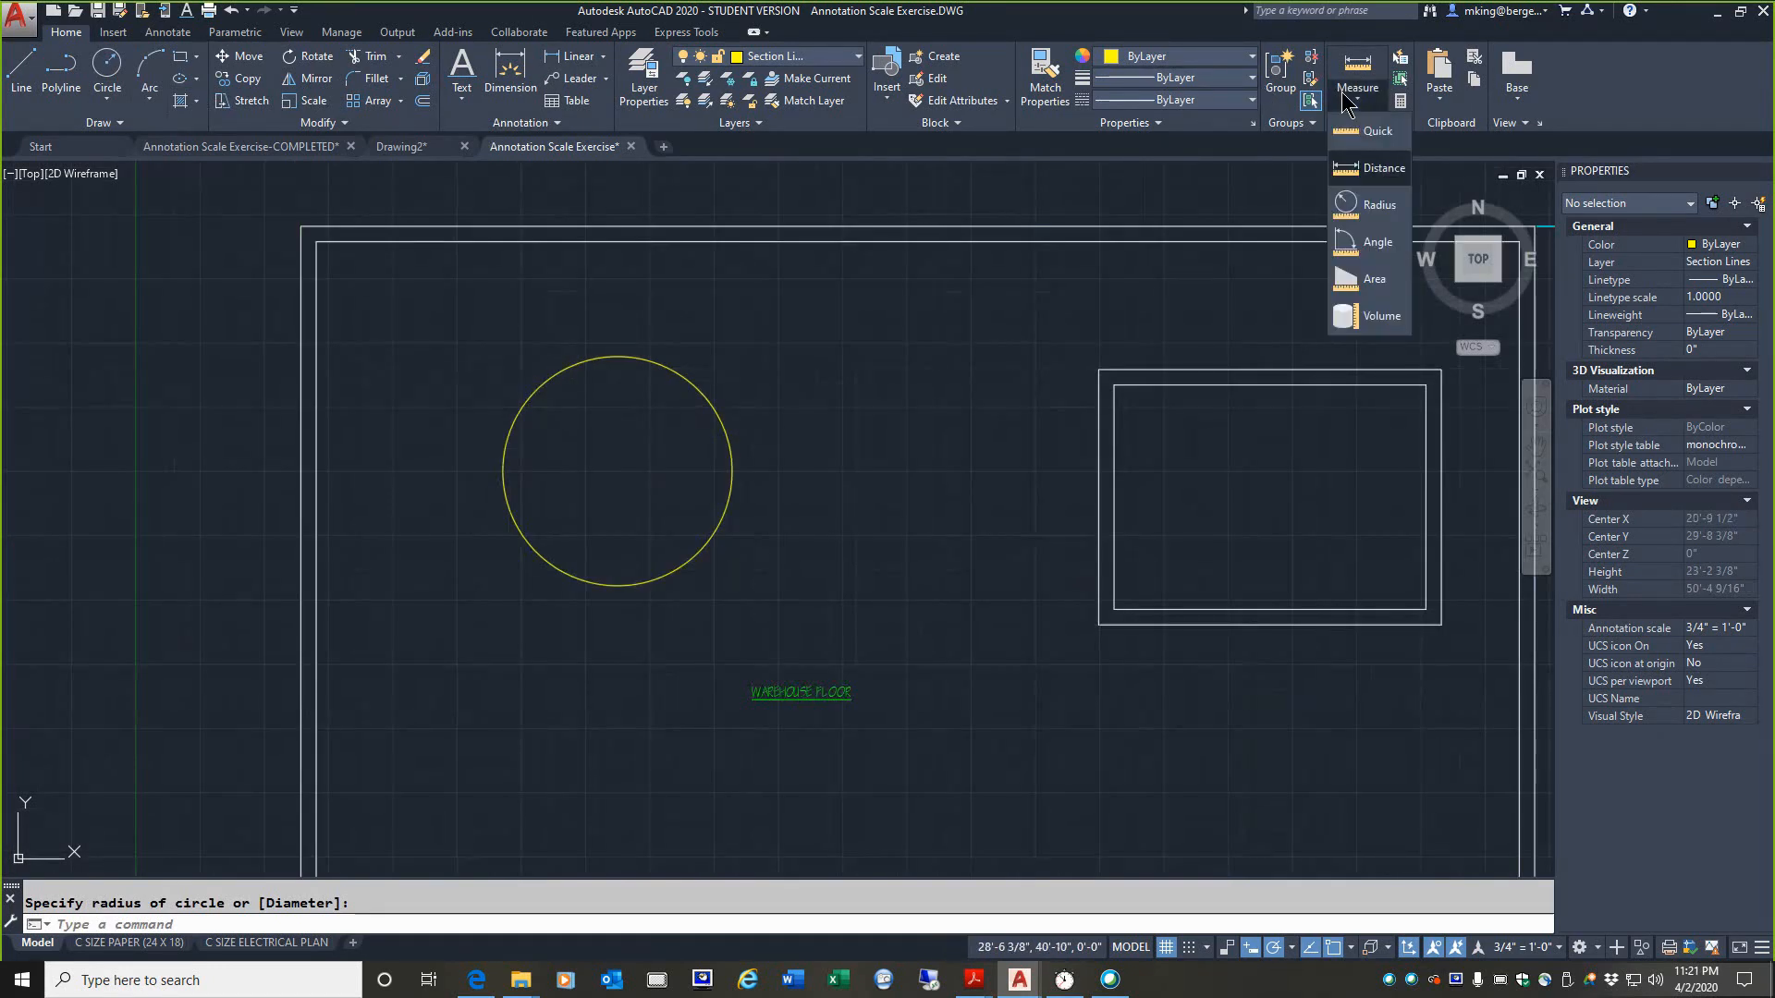
pyautogui.click(1359, 196)
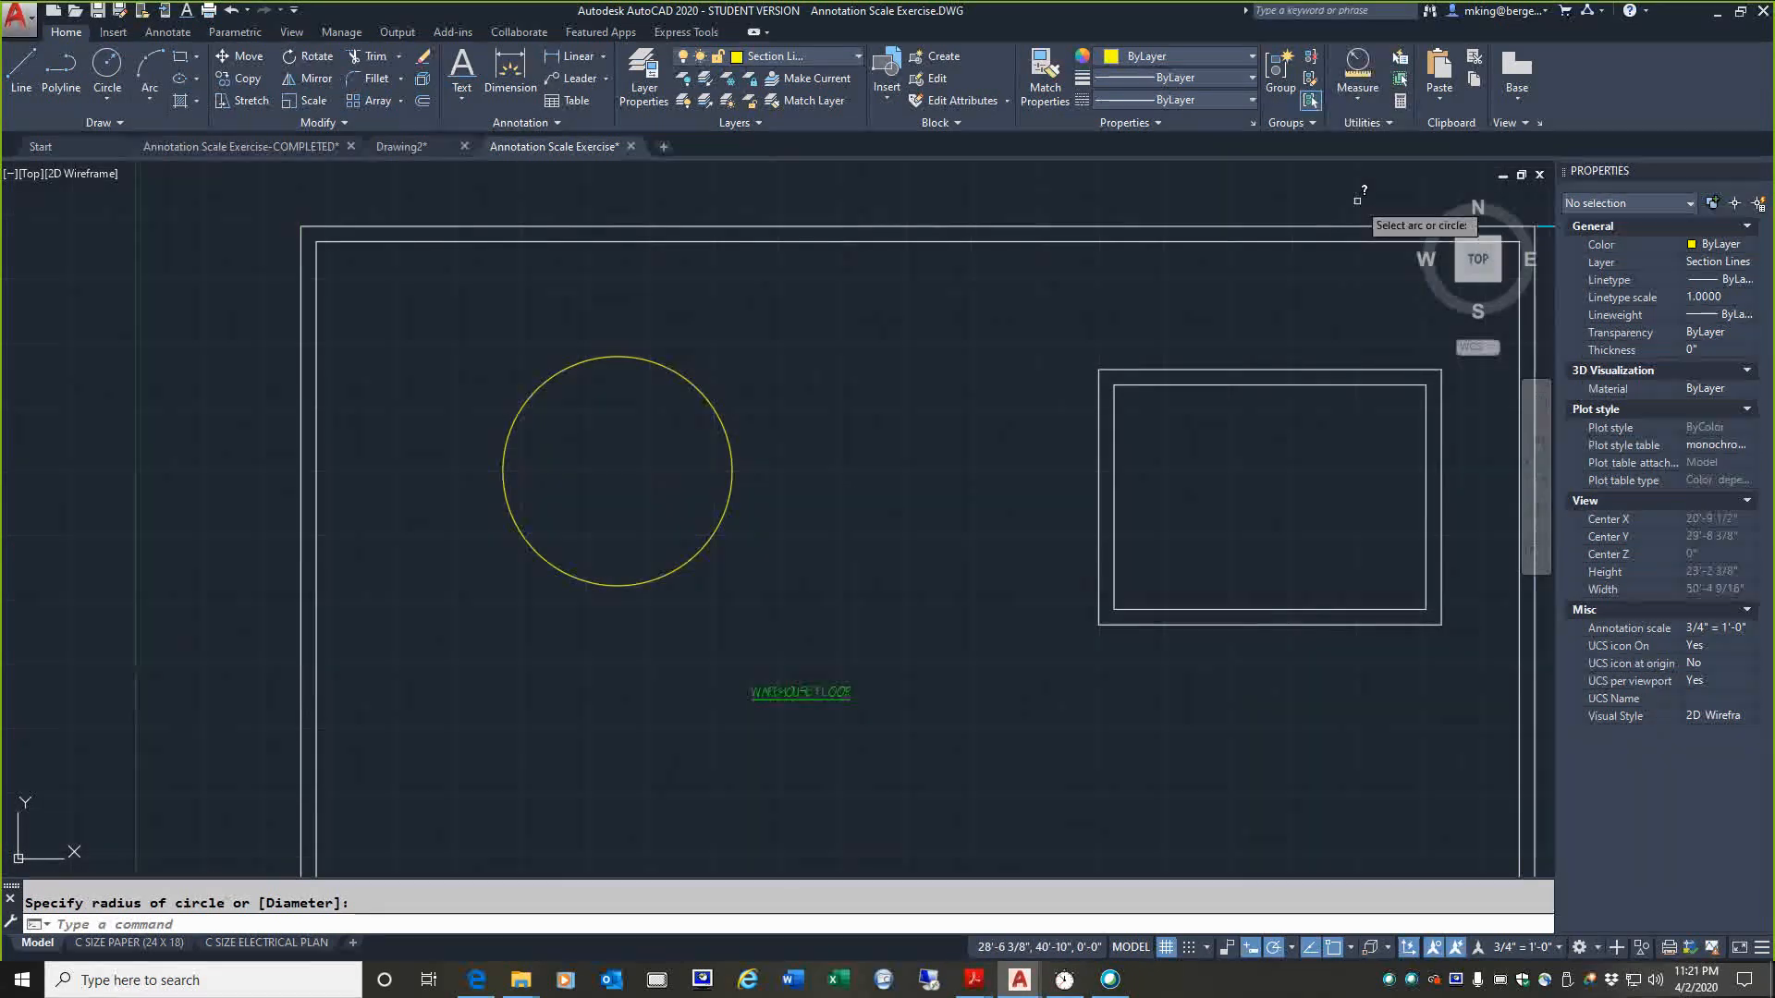
pyautogui.click(682, 375)
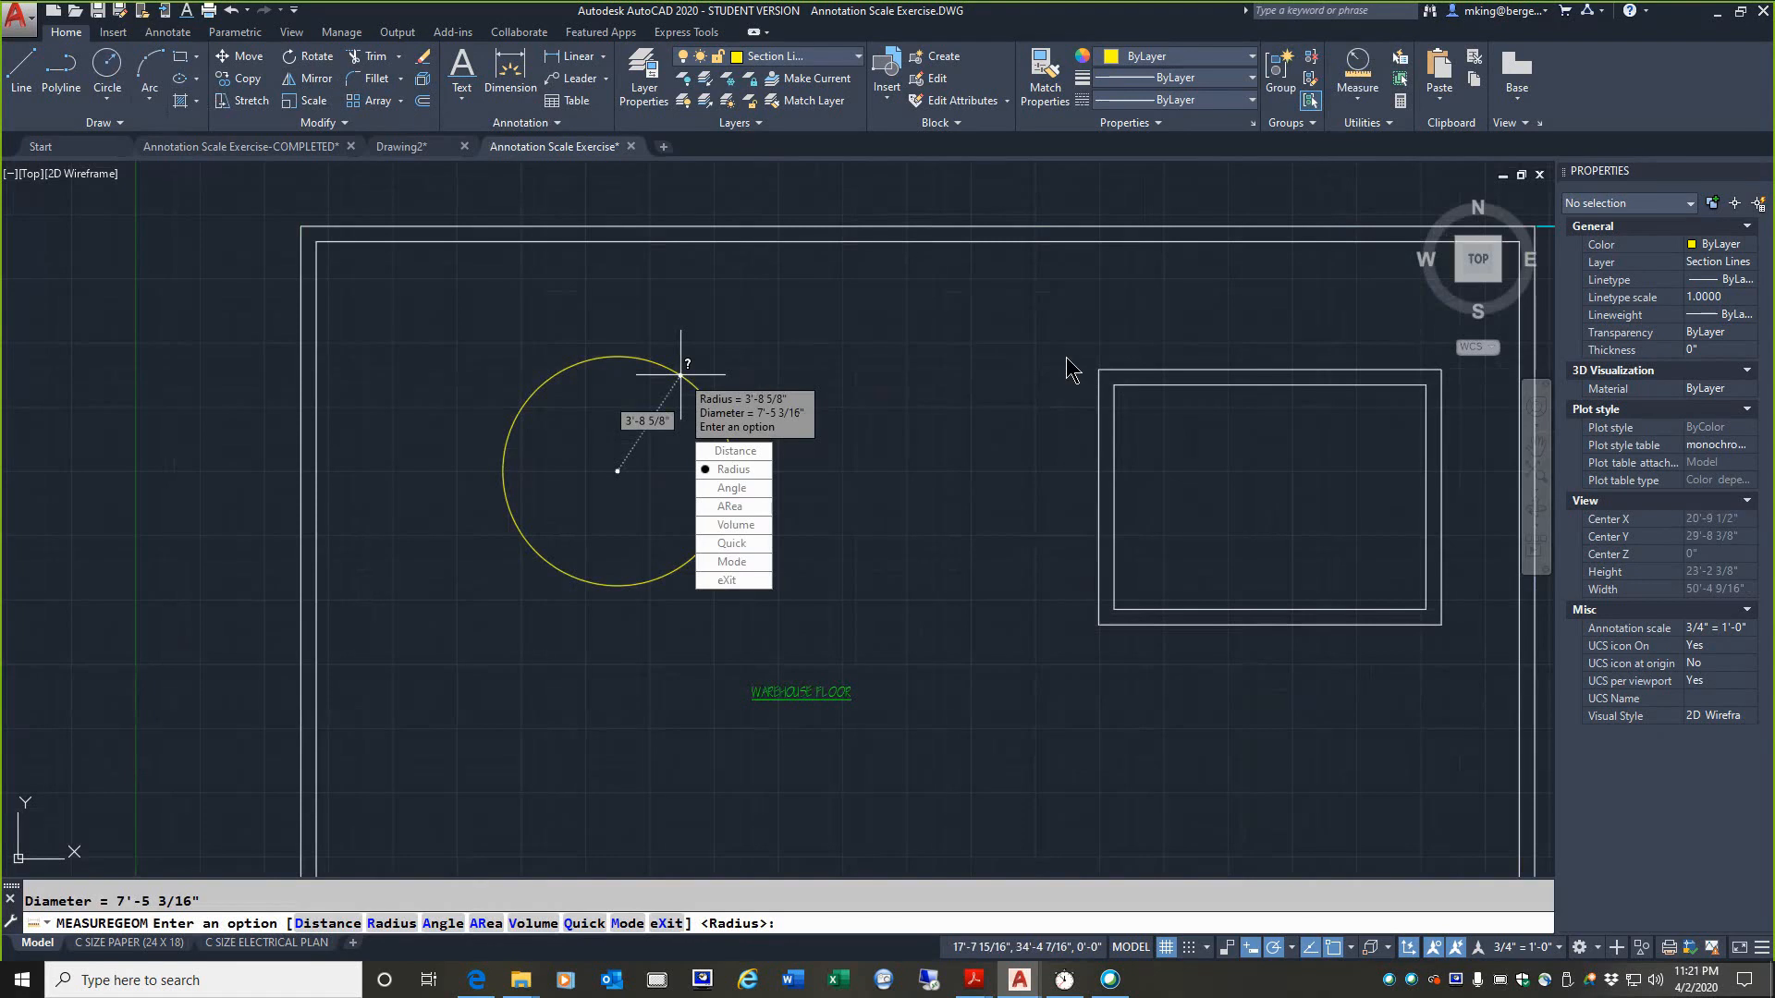
pyautogui.press('Escape')
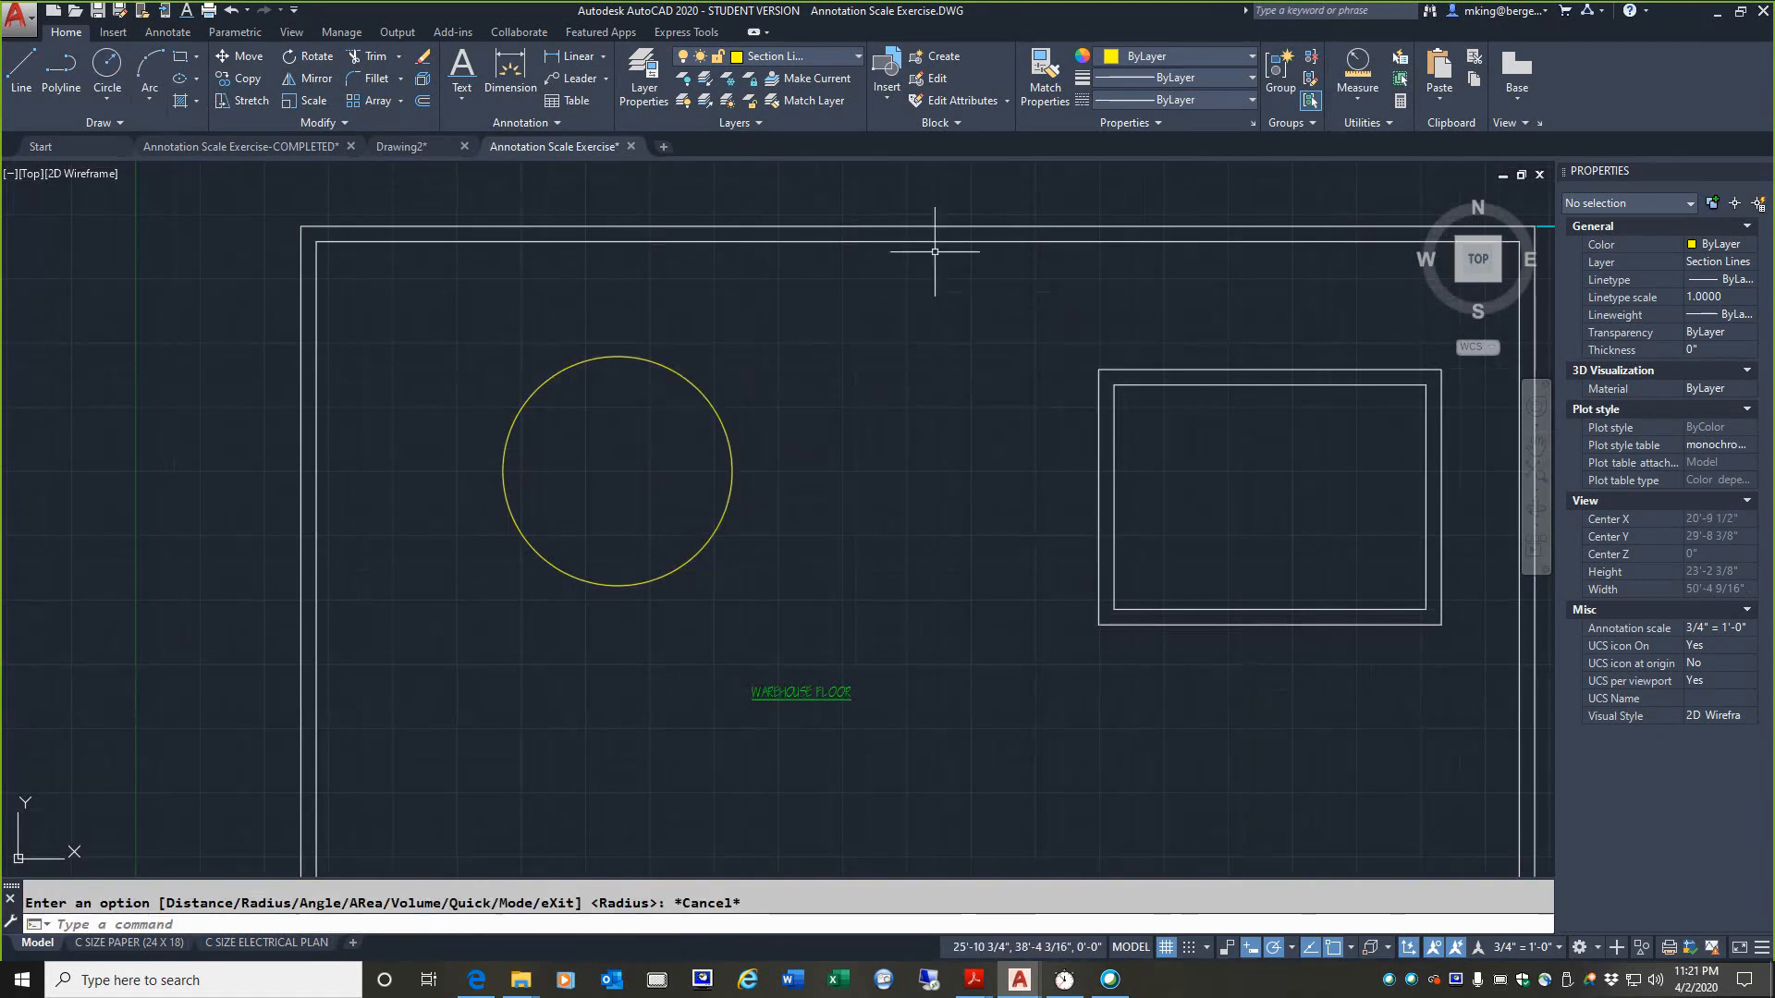
# Step: Measure the angle between the inner upper wall line and the inner left wall line
pyautogui.click(1357, 92)
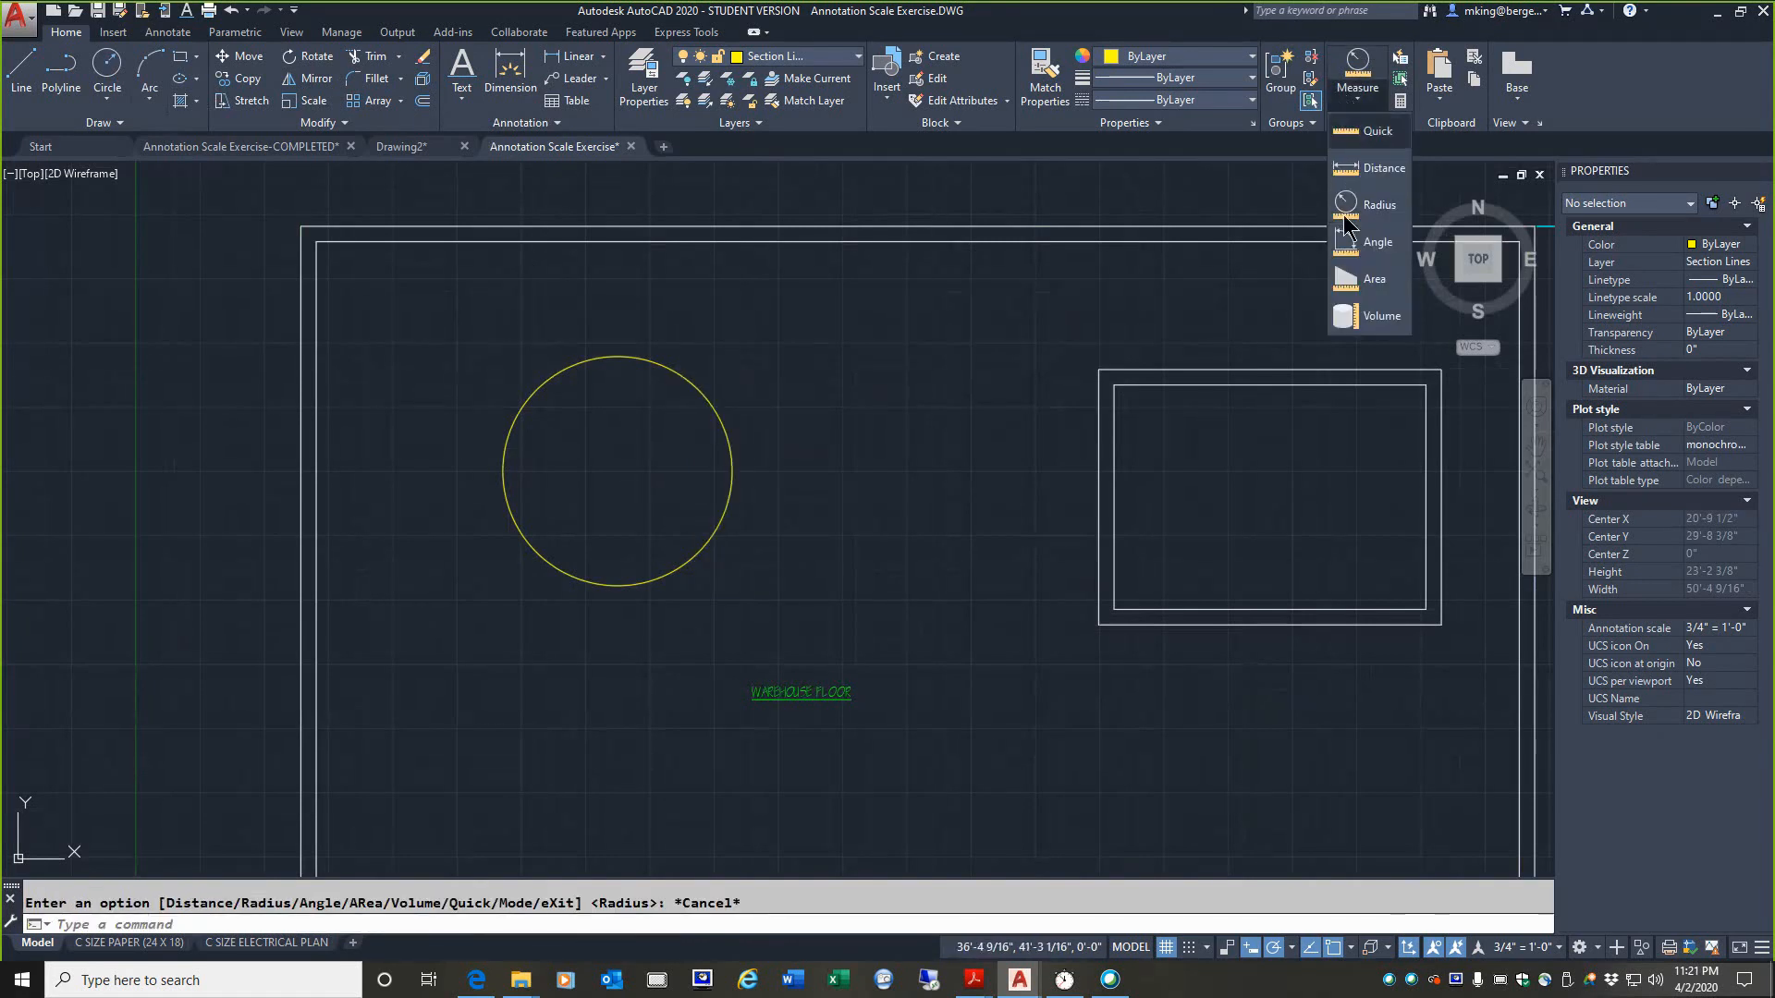
pyautogui.click(1359, 242)
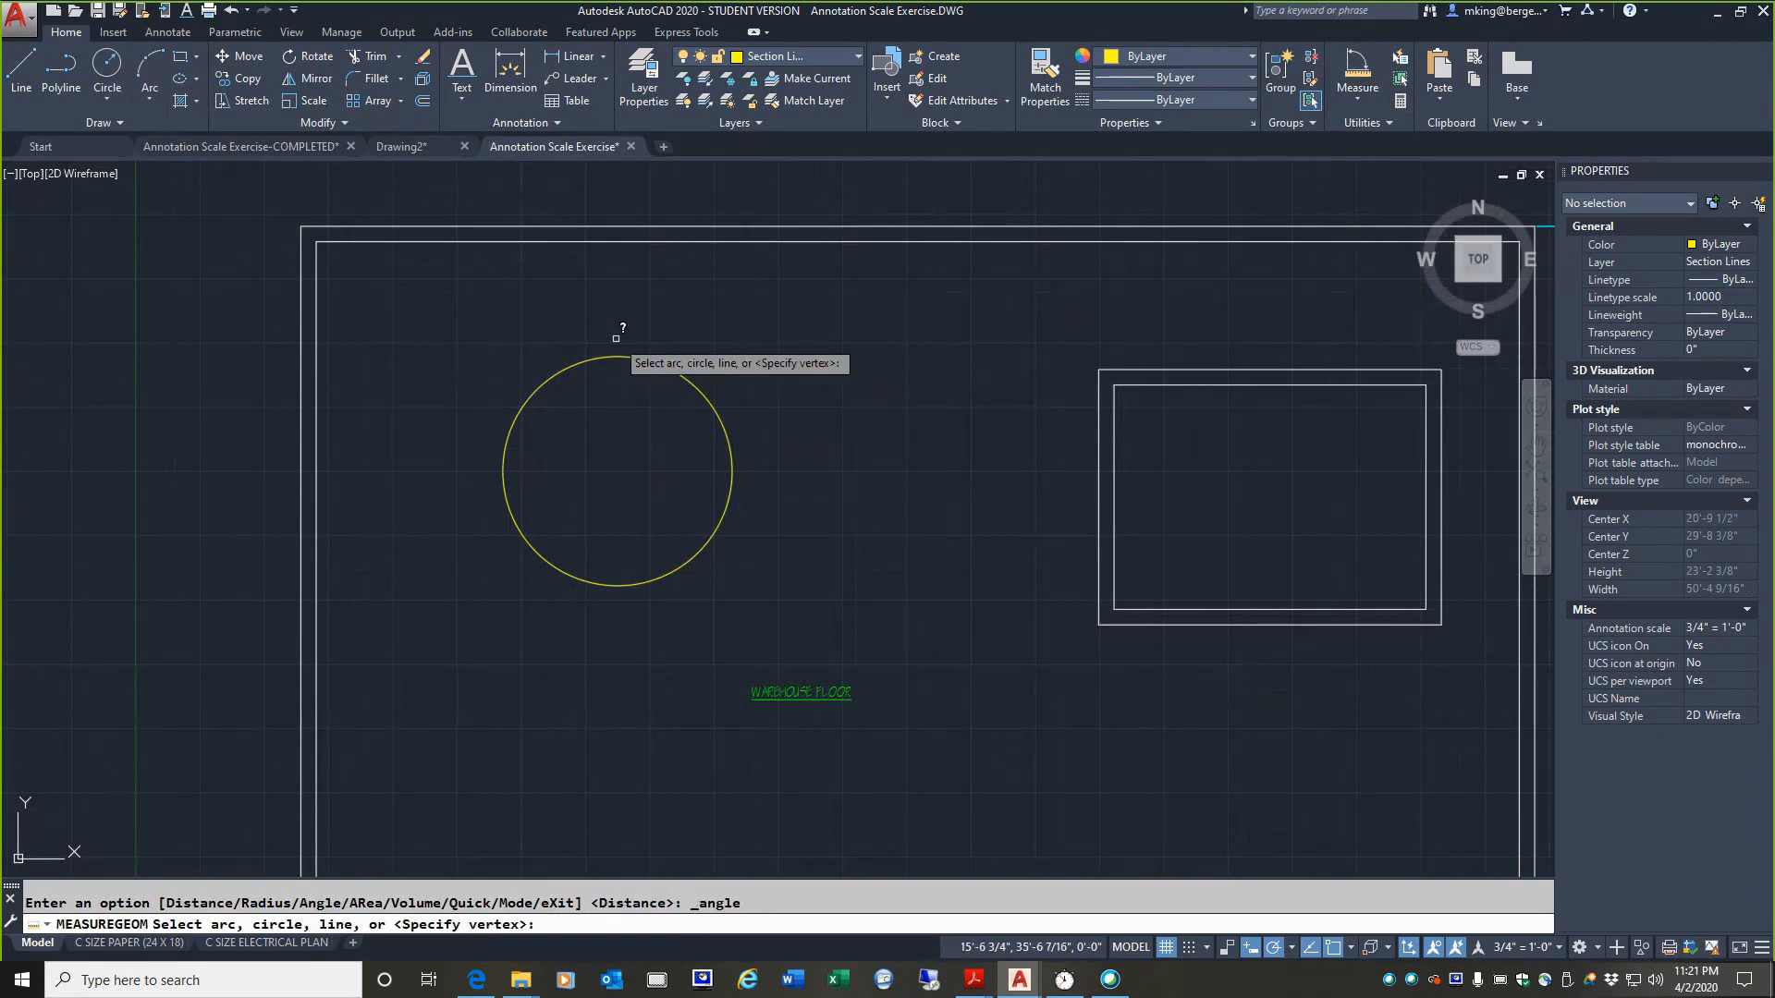
pyautogui.click(495, 243)
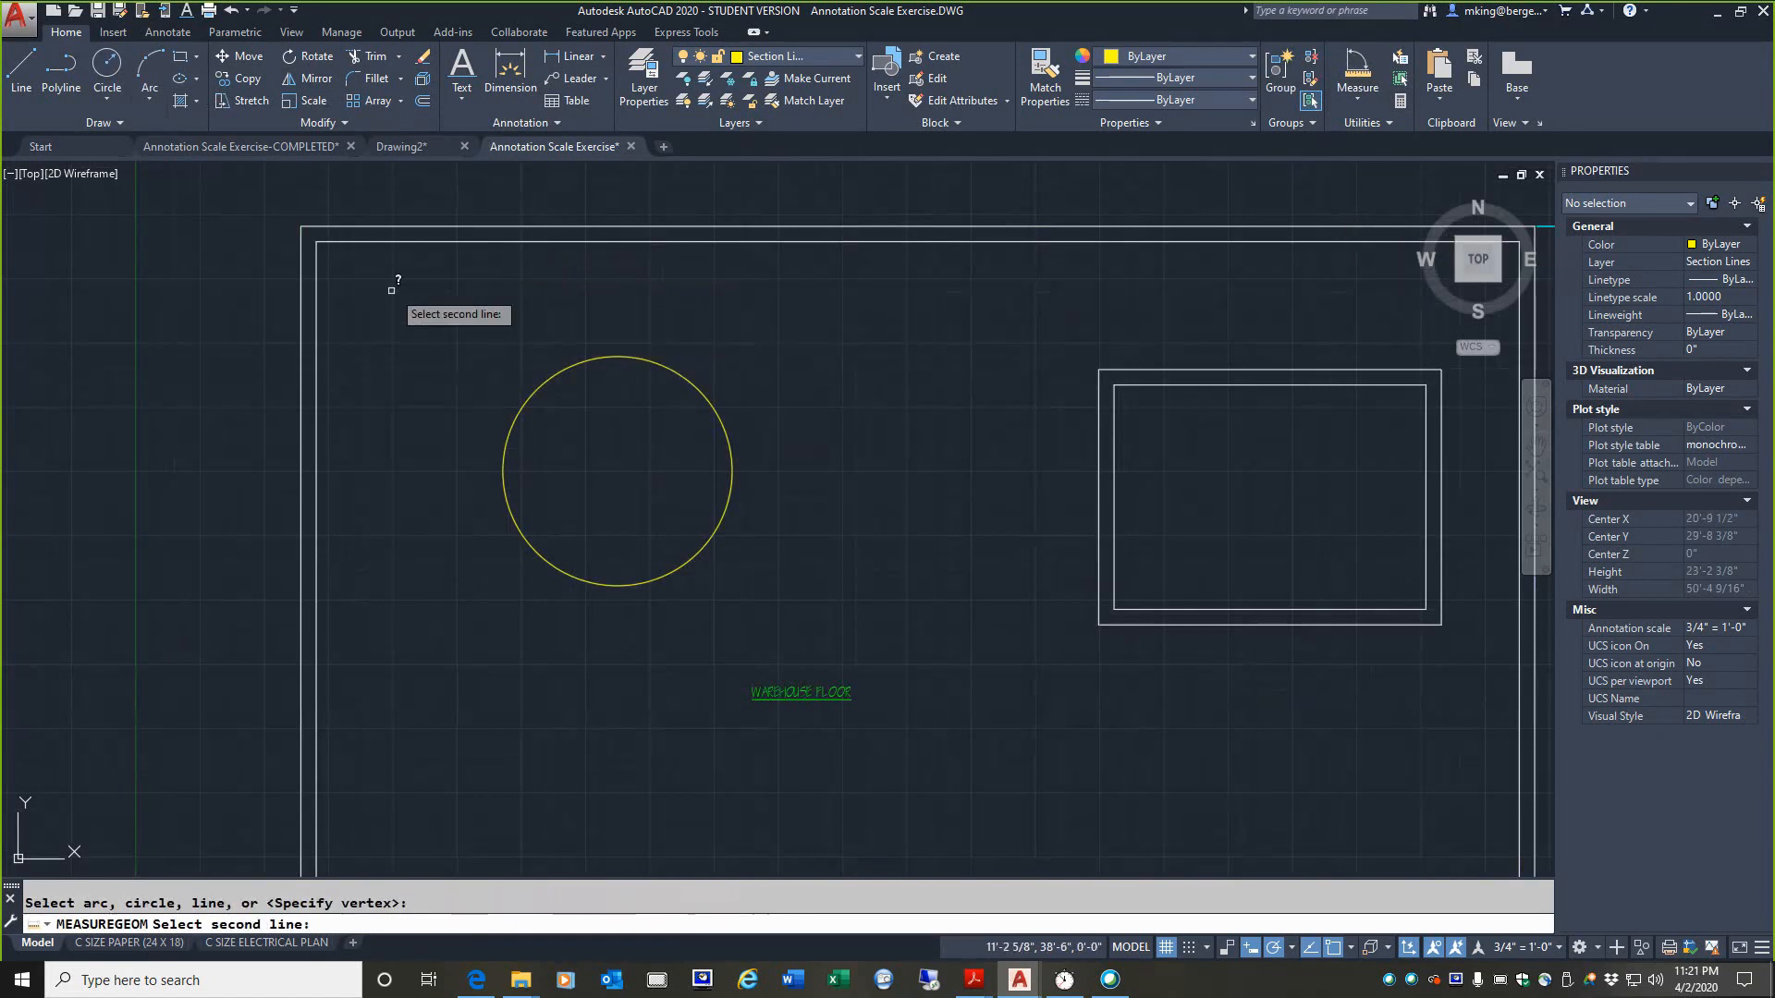
pyautogui.click(317, 303)
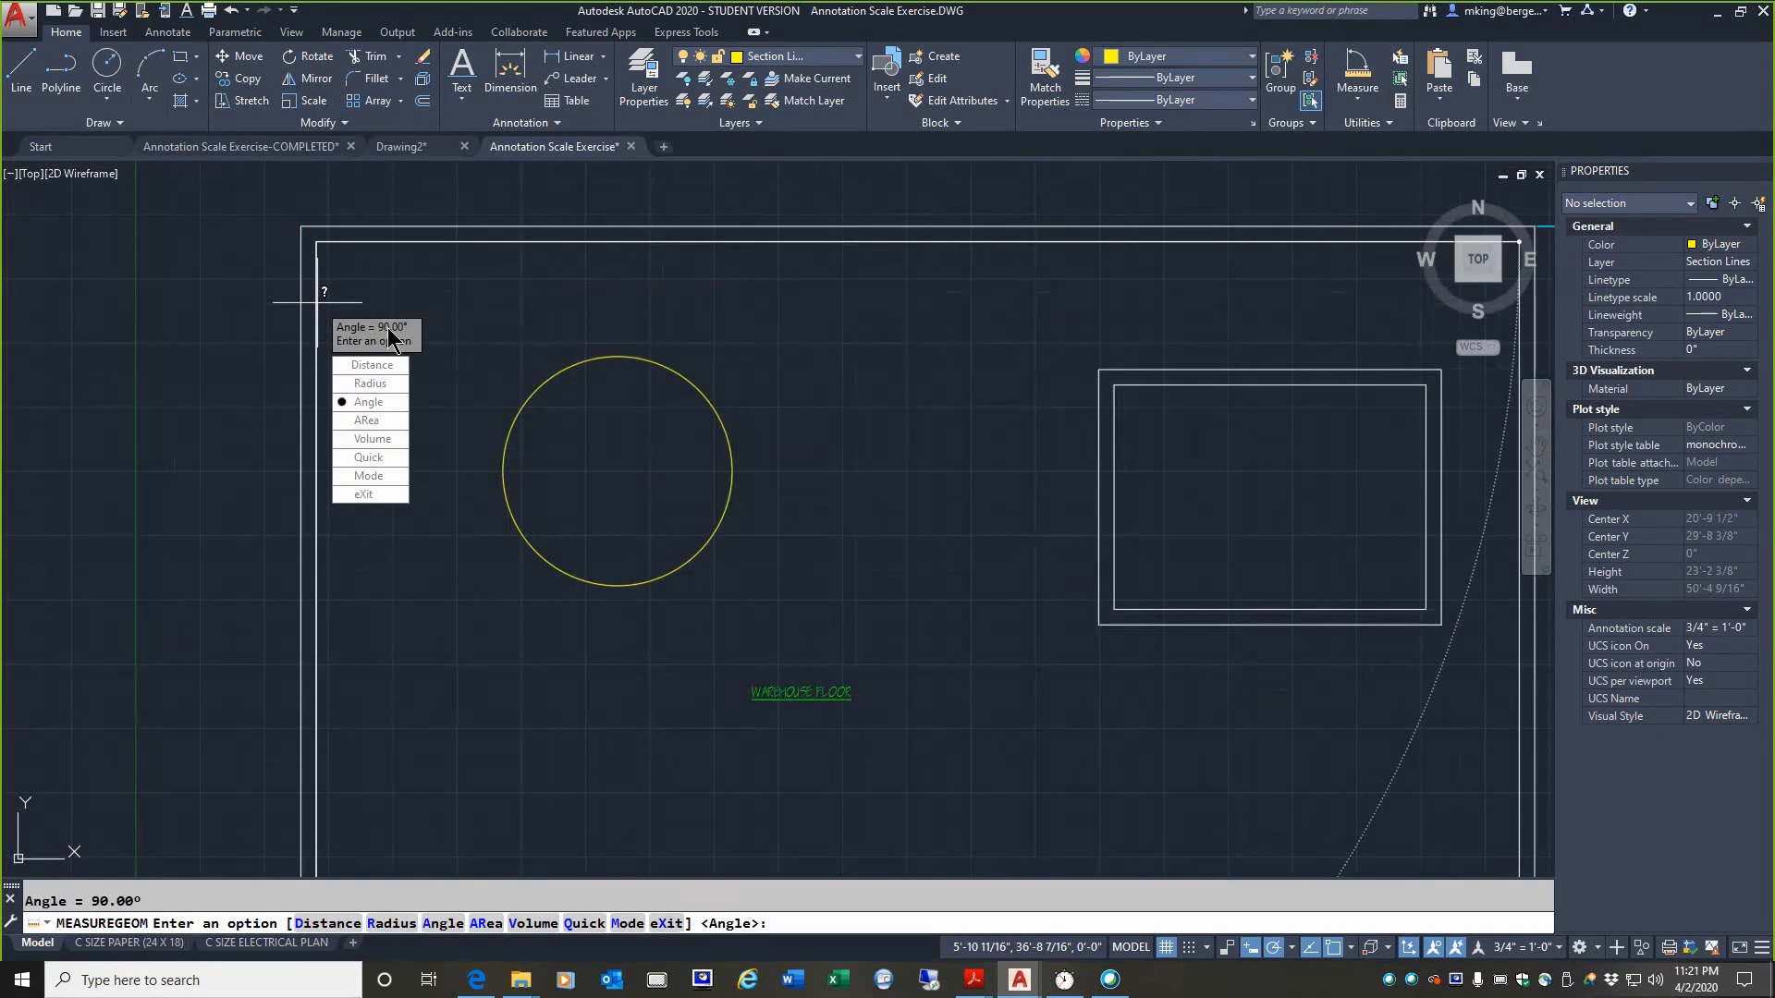
pyautogui.scroll(-6, 478, 449)
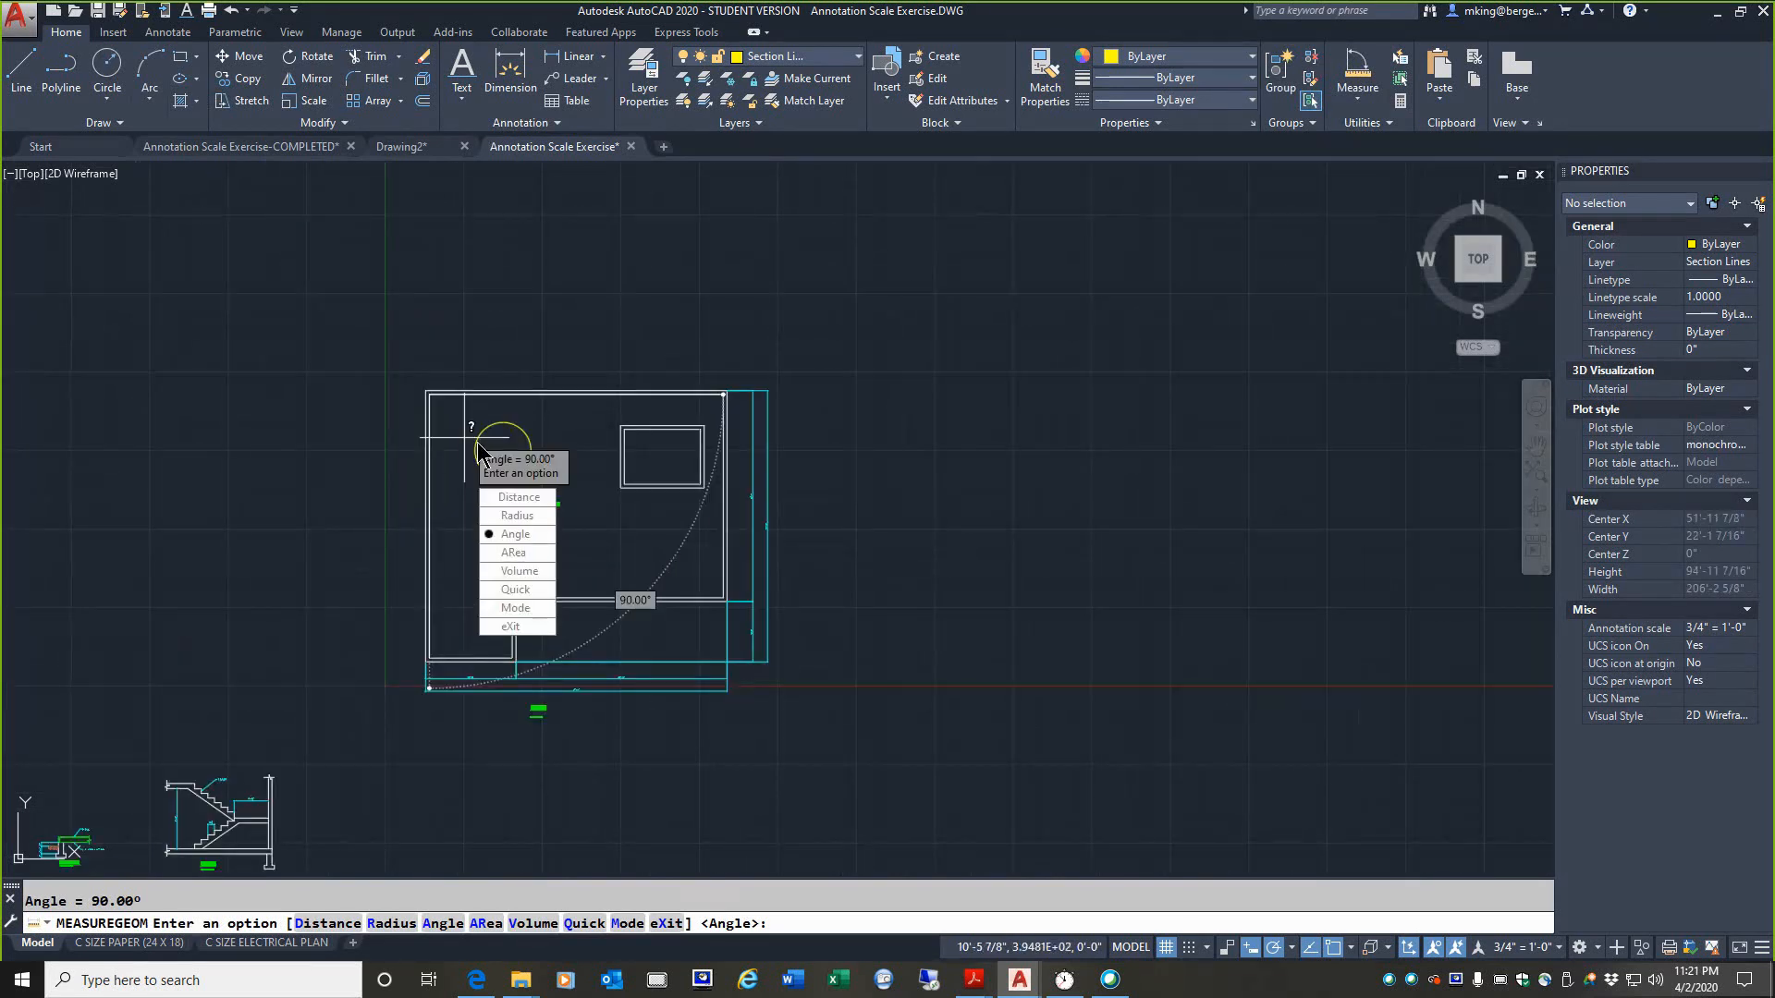
pyautogui.press('Escape')
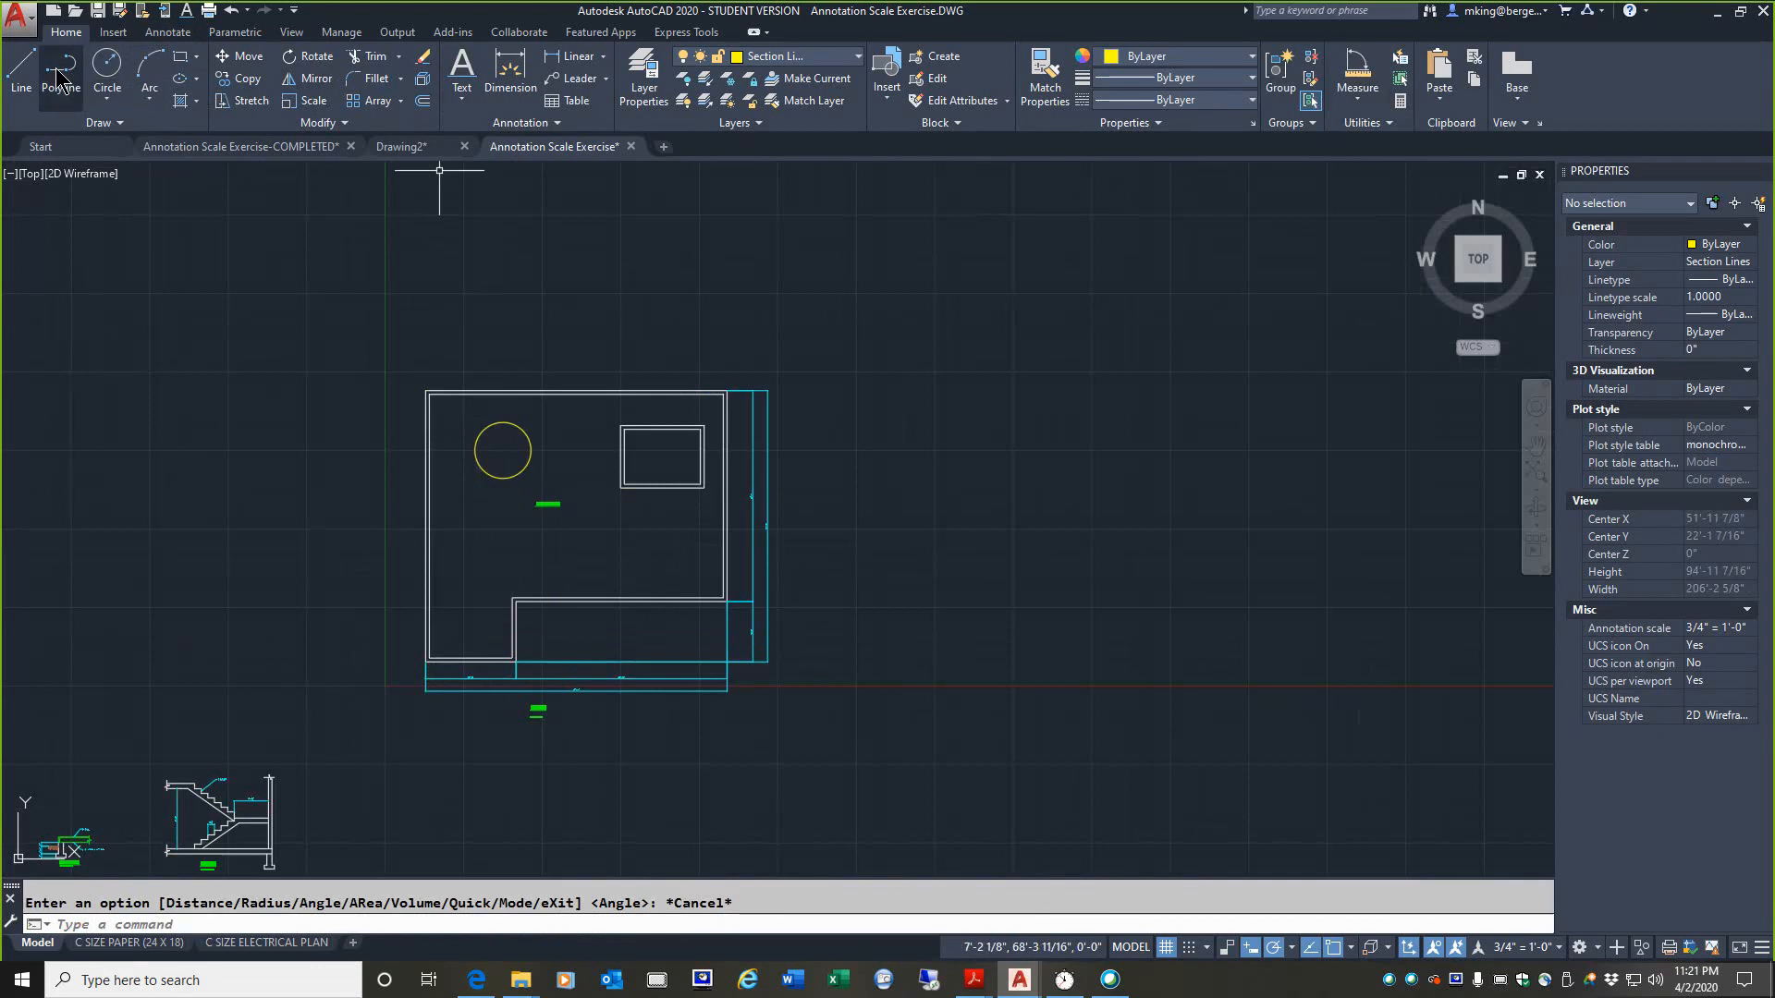
# Step: Draw two separate slanted lines right of the floor plan, at an angle of about 26° to each other
pyautogui.click(21, 69)
pyautogui.click(897, 340)
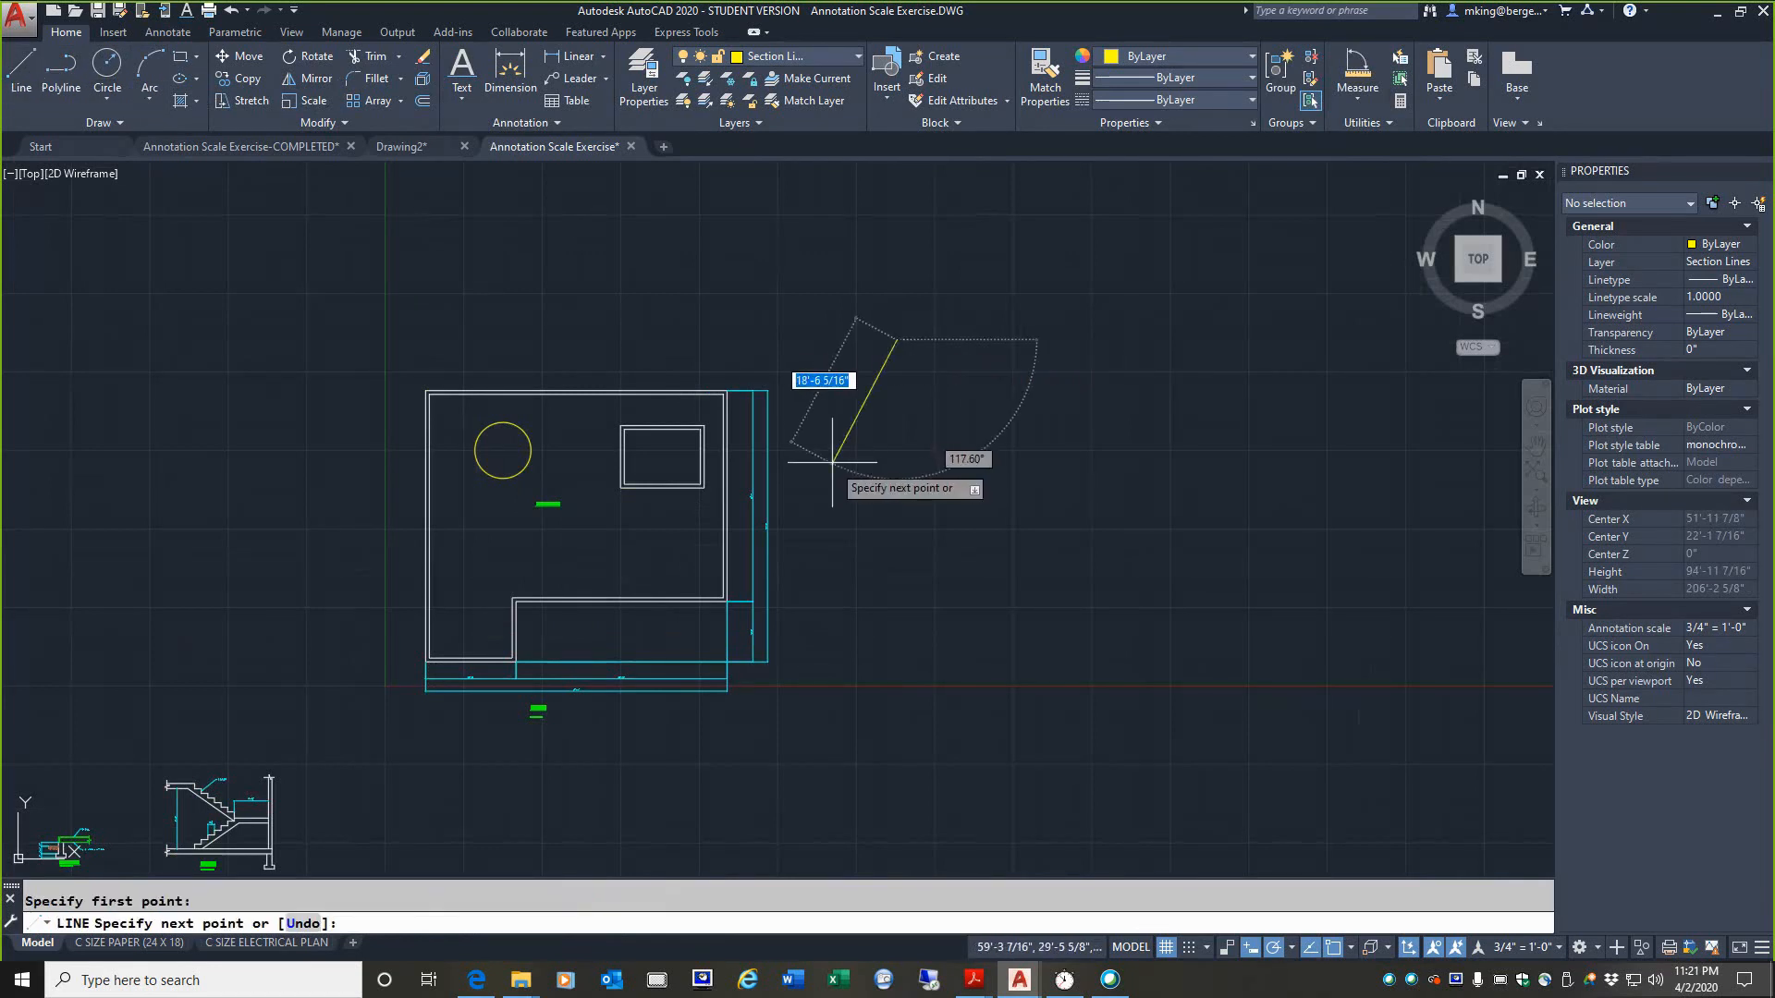
pyautogui.click(828, 448)
pyautogui.press('Return')
pyautogui.press('Return')
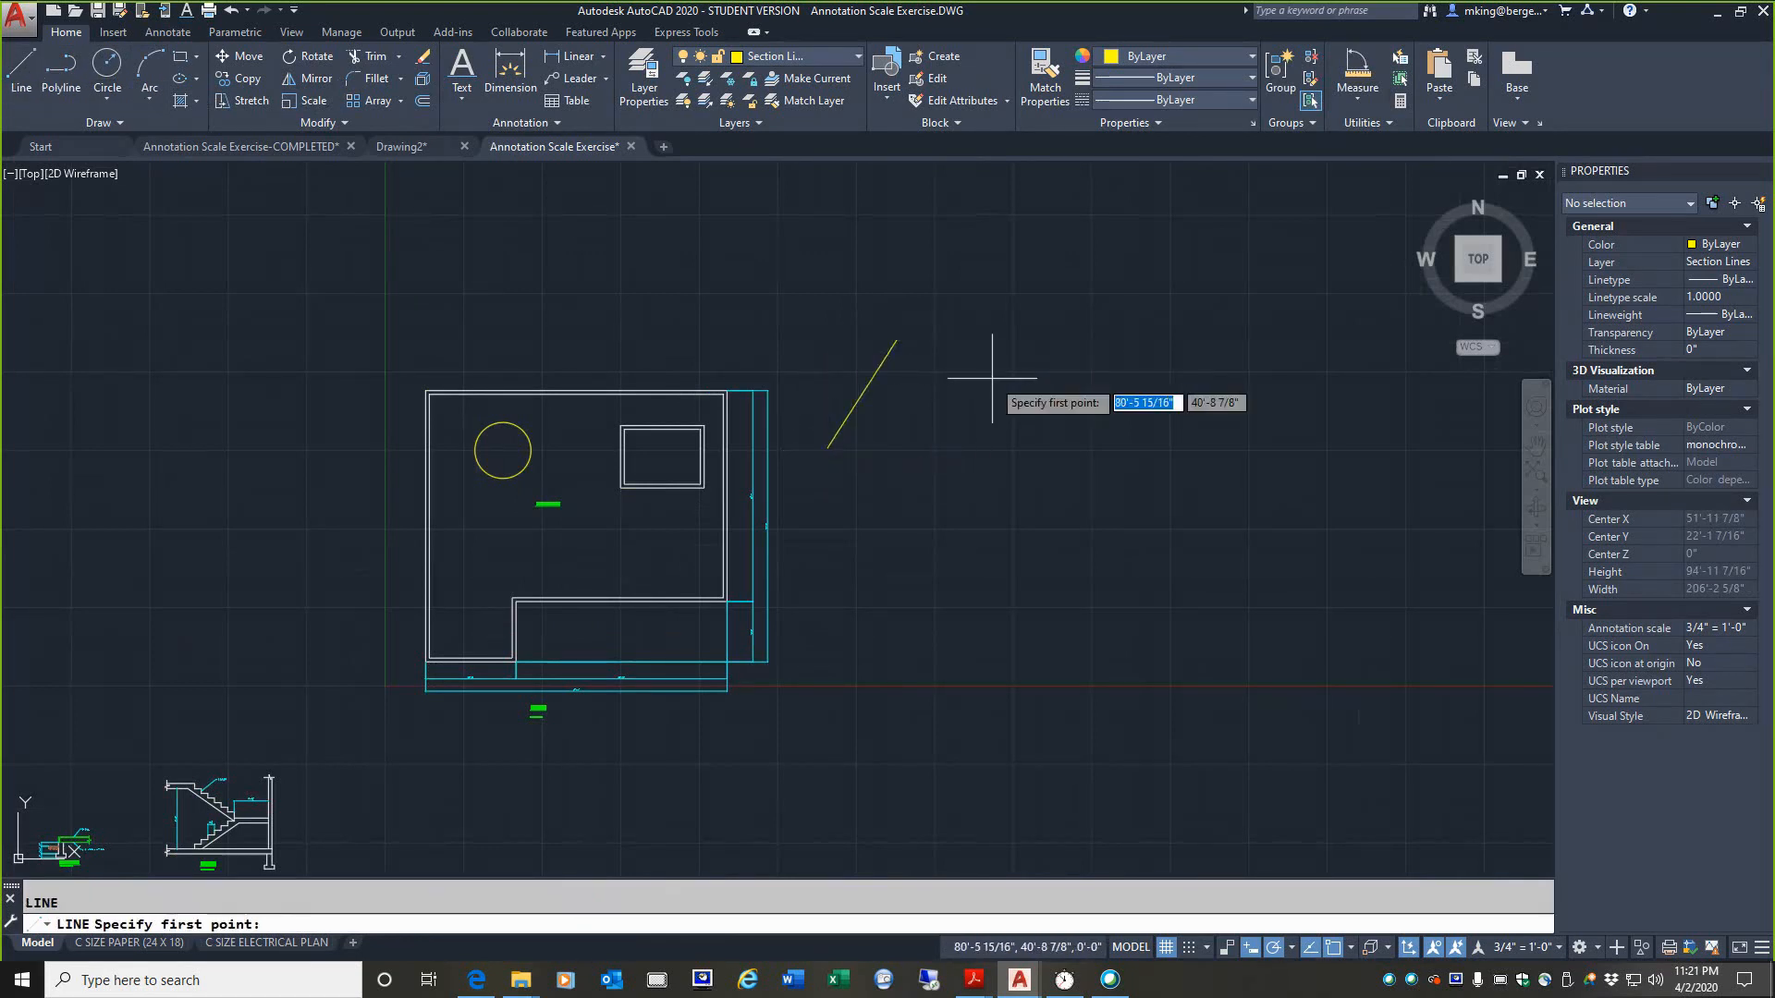
pyautogui.click(992, 377)
pyautogui.click(859, 459)
pyautogui.press('Return')
pyautogui.scroll(4, 978, 369)
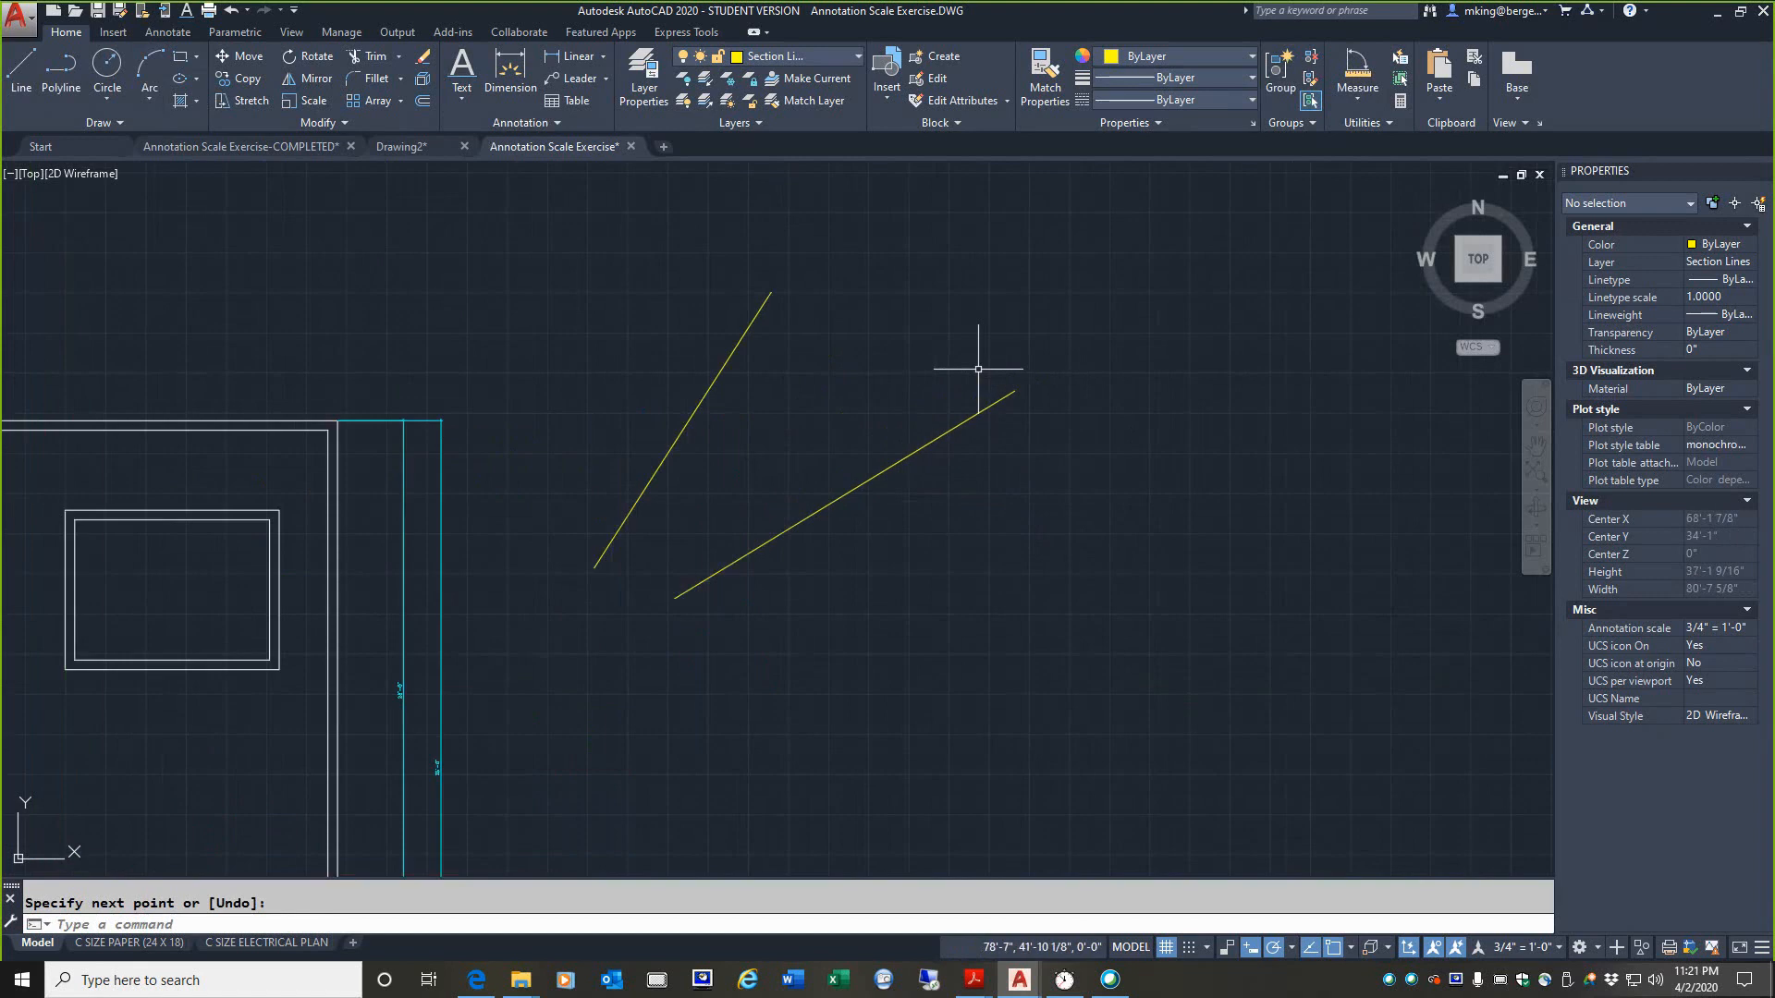
# Step: Measure the angle between the two slanted lines
pyautogui.click(1357, 98)
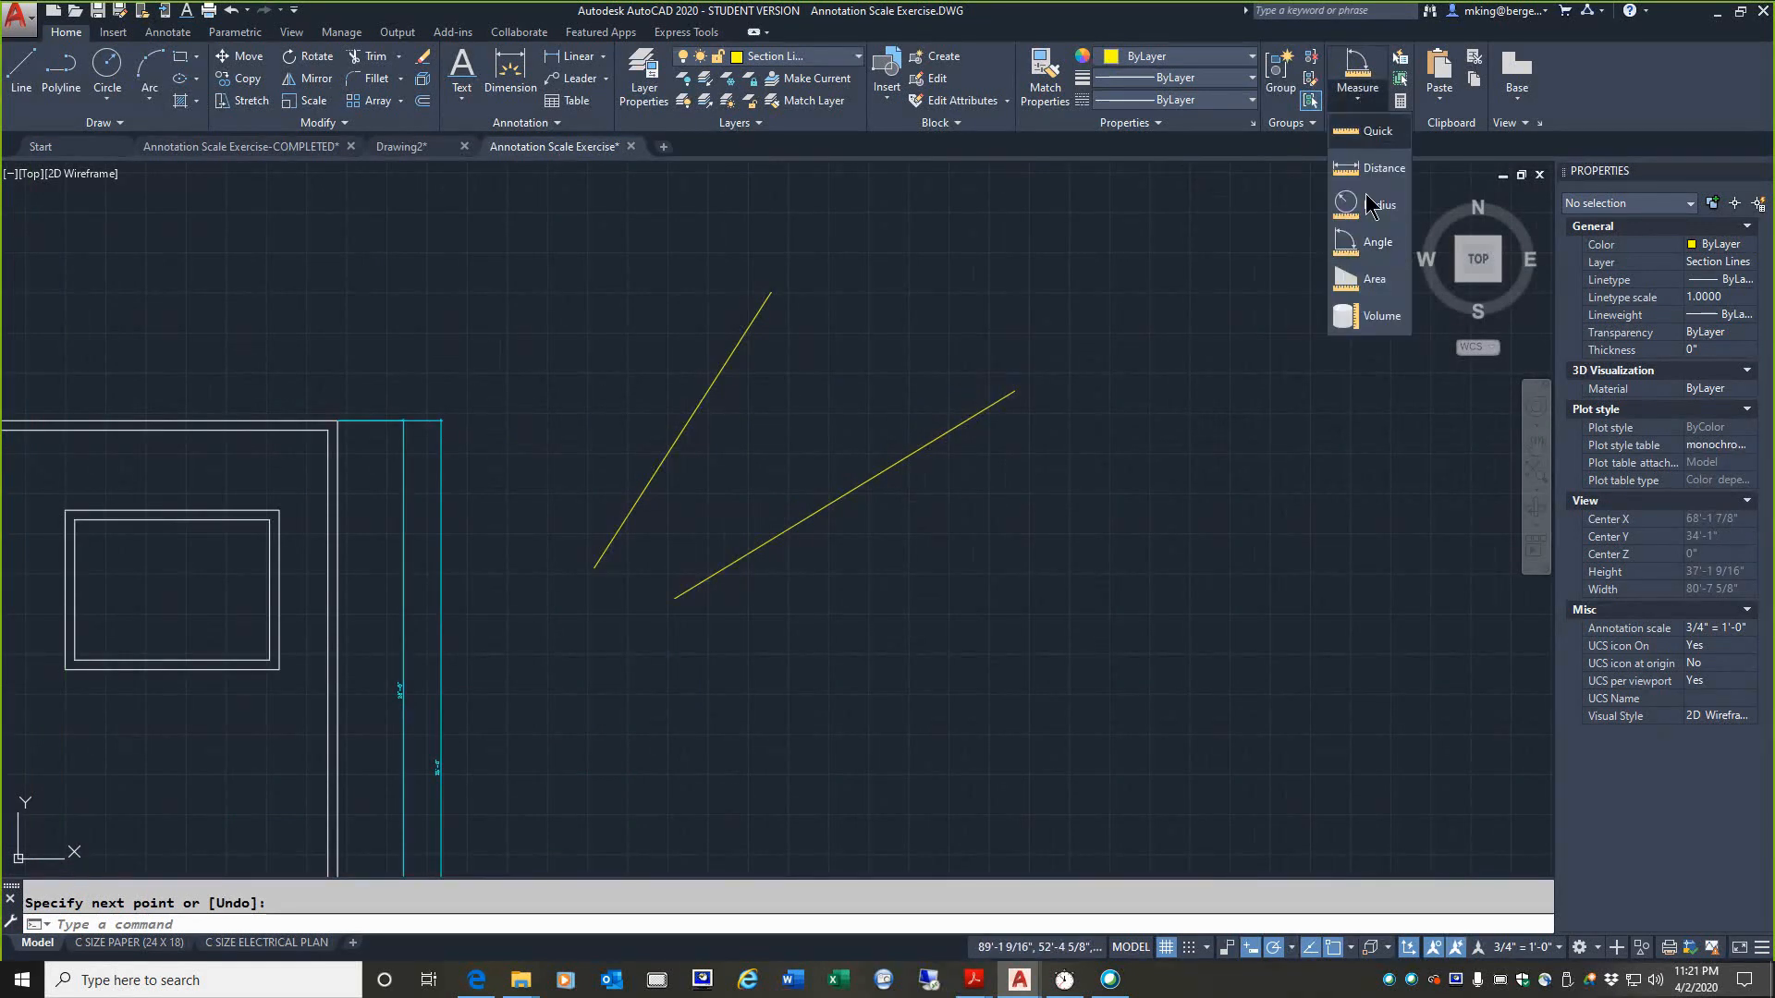
pyautogui.click(1370, 242)
pyautogui.click(712, 380)
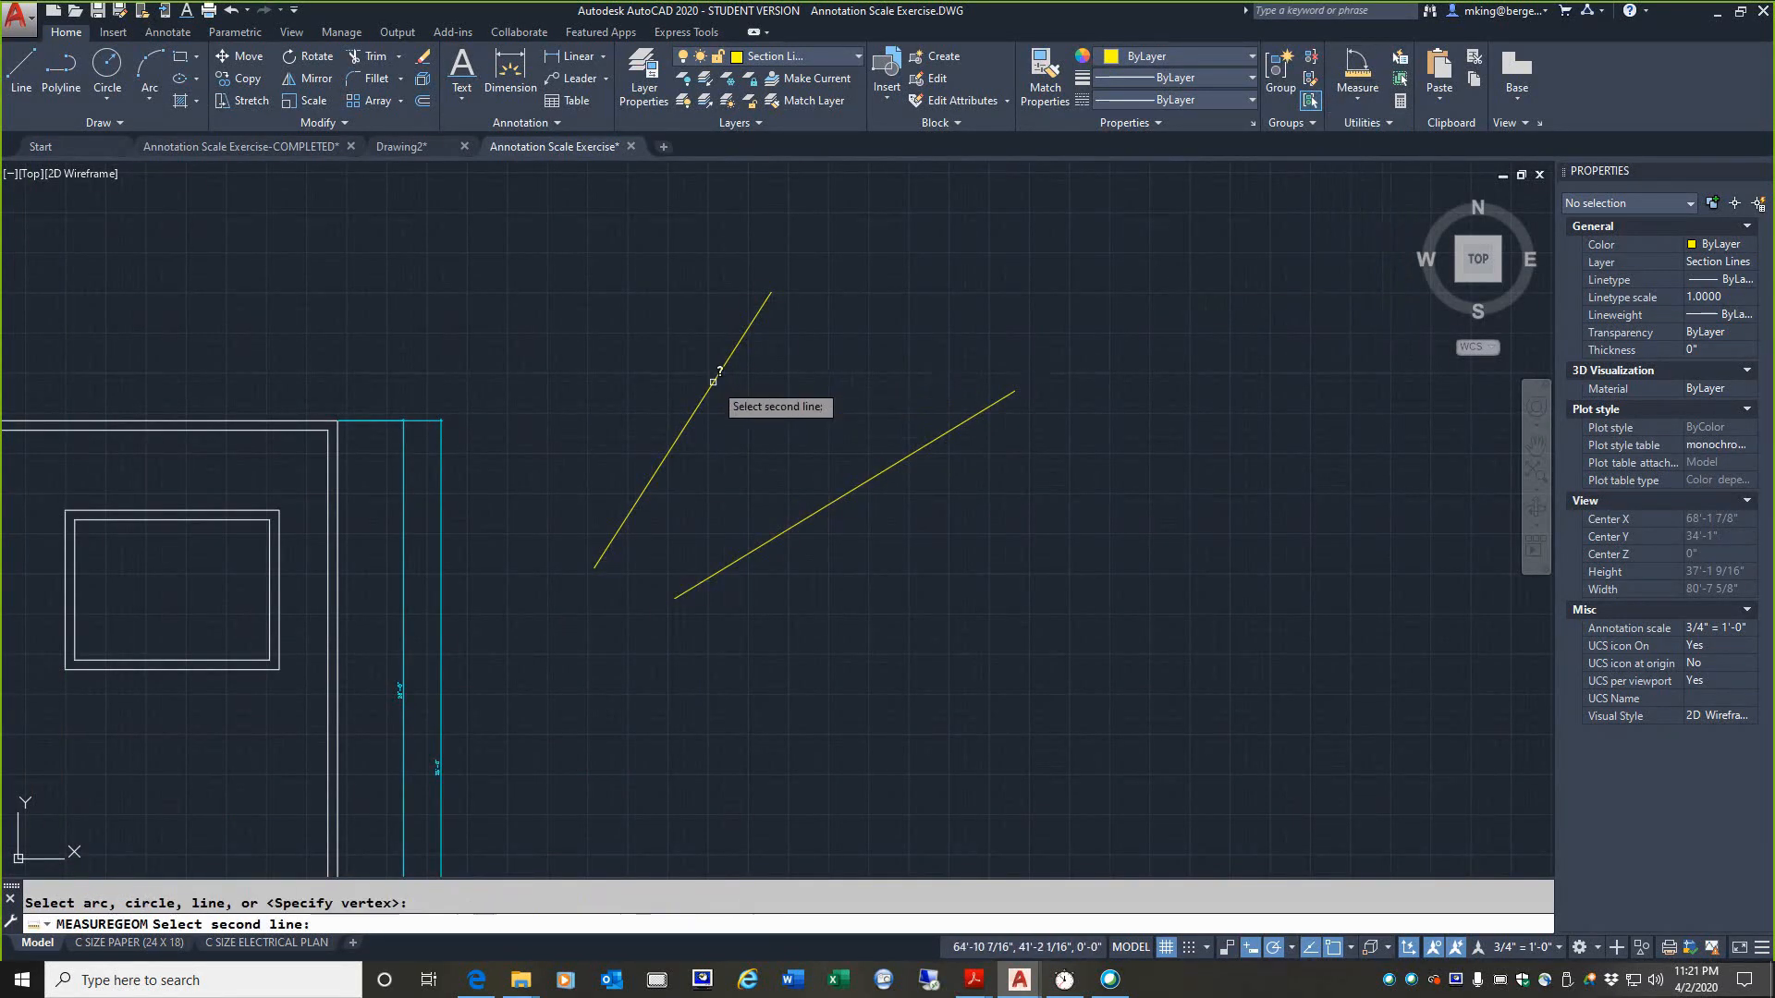
pyautogui.click(828, 506)
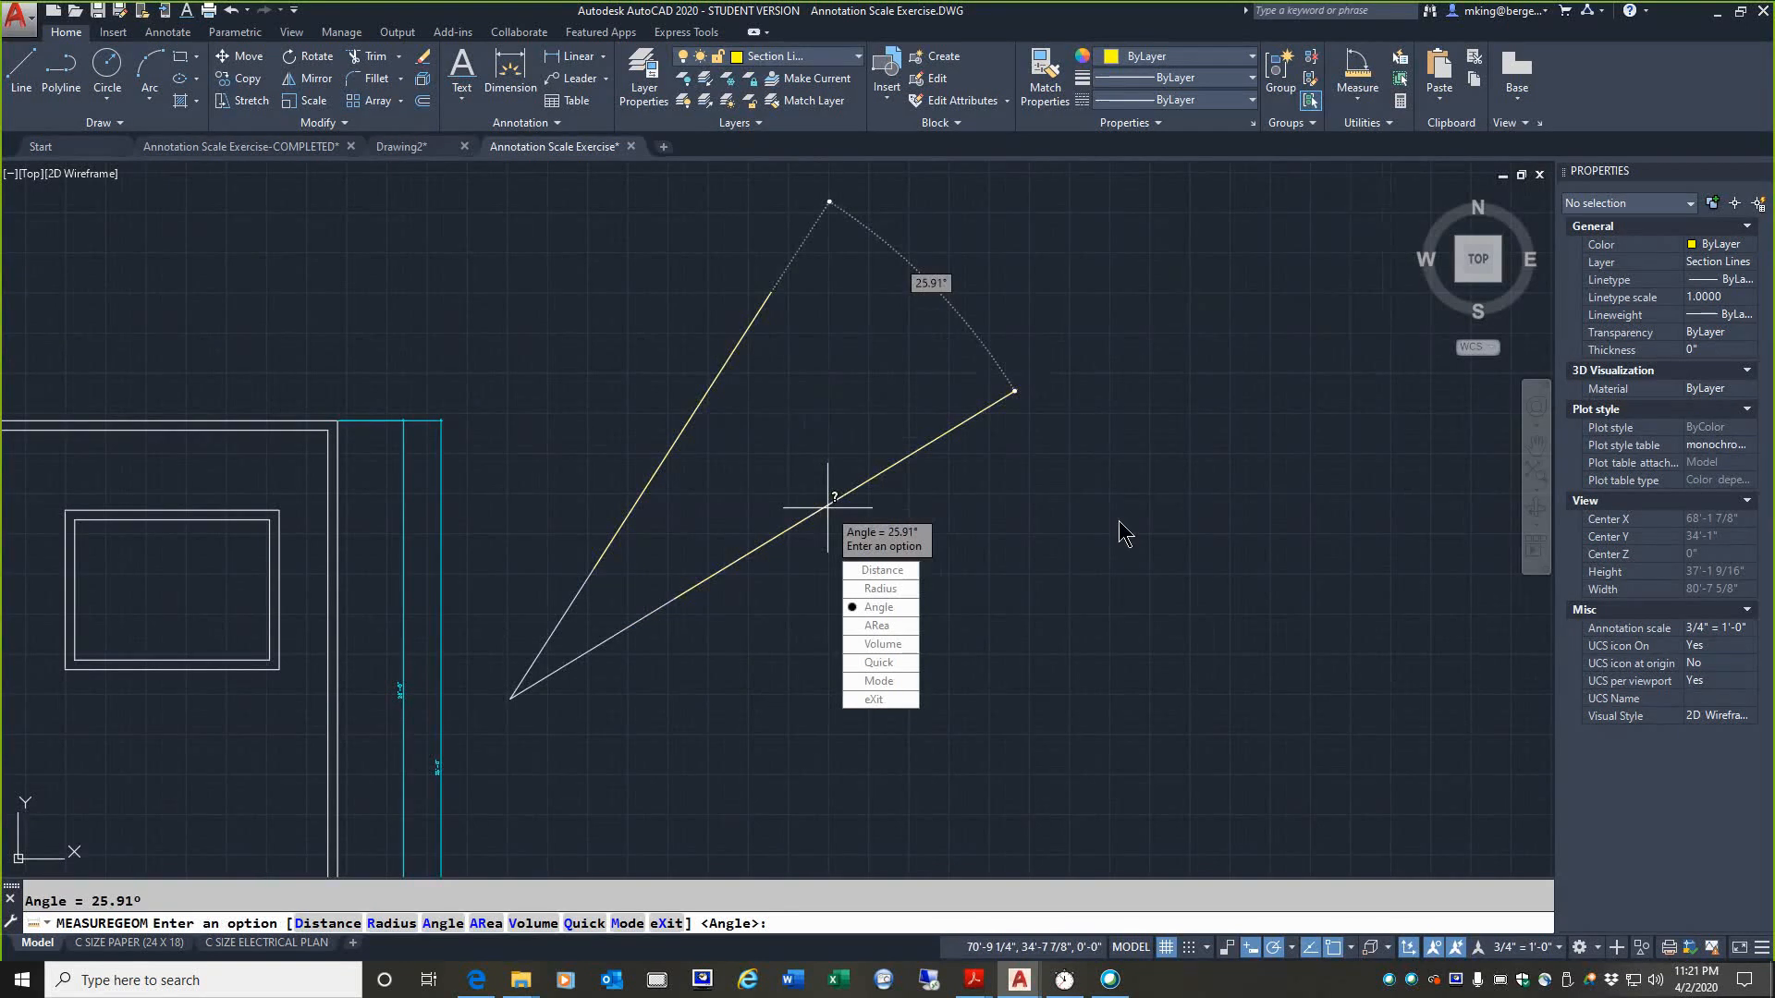
pyautogui.press('Escape')
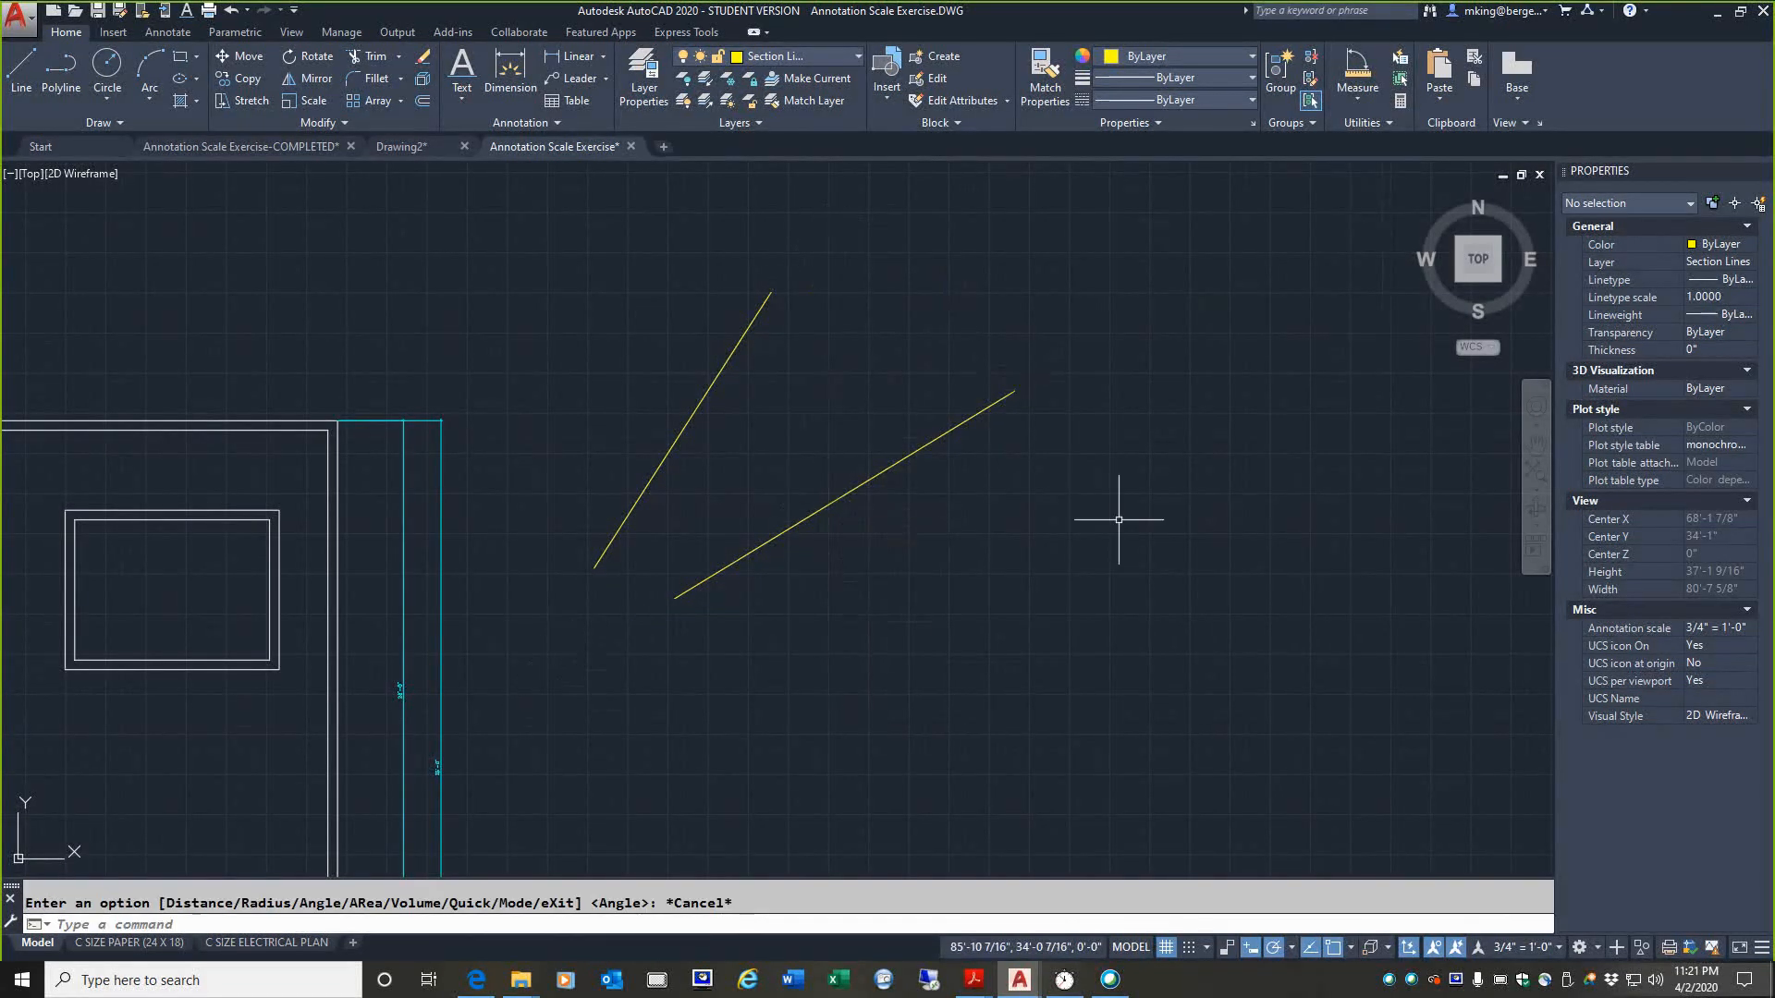
# Step: Erase both slanted lines beside the floor plan
pyautogui.press('Escape')
pyautogui.click(869, 555)
pyautogui.click(645, 311)
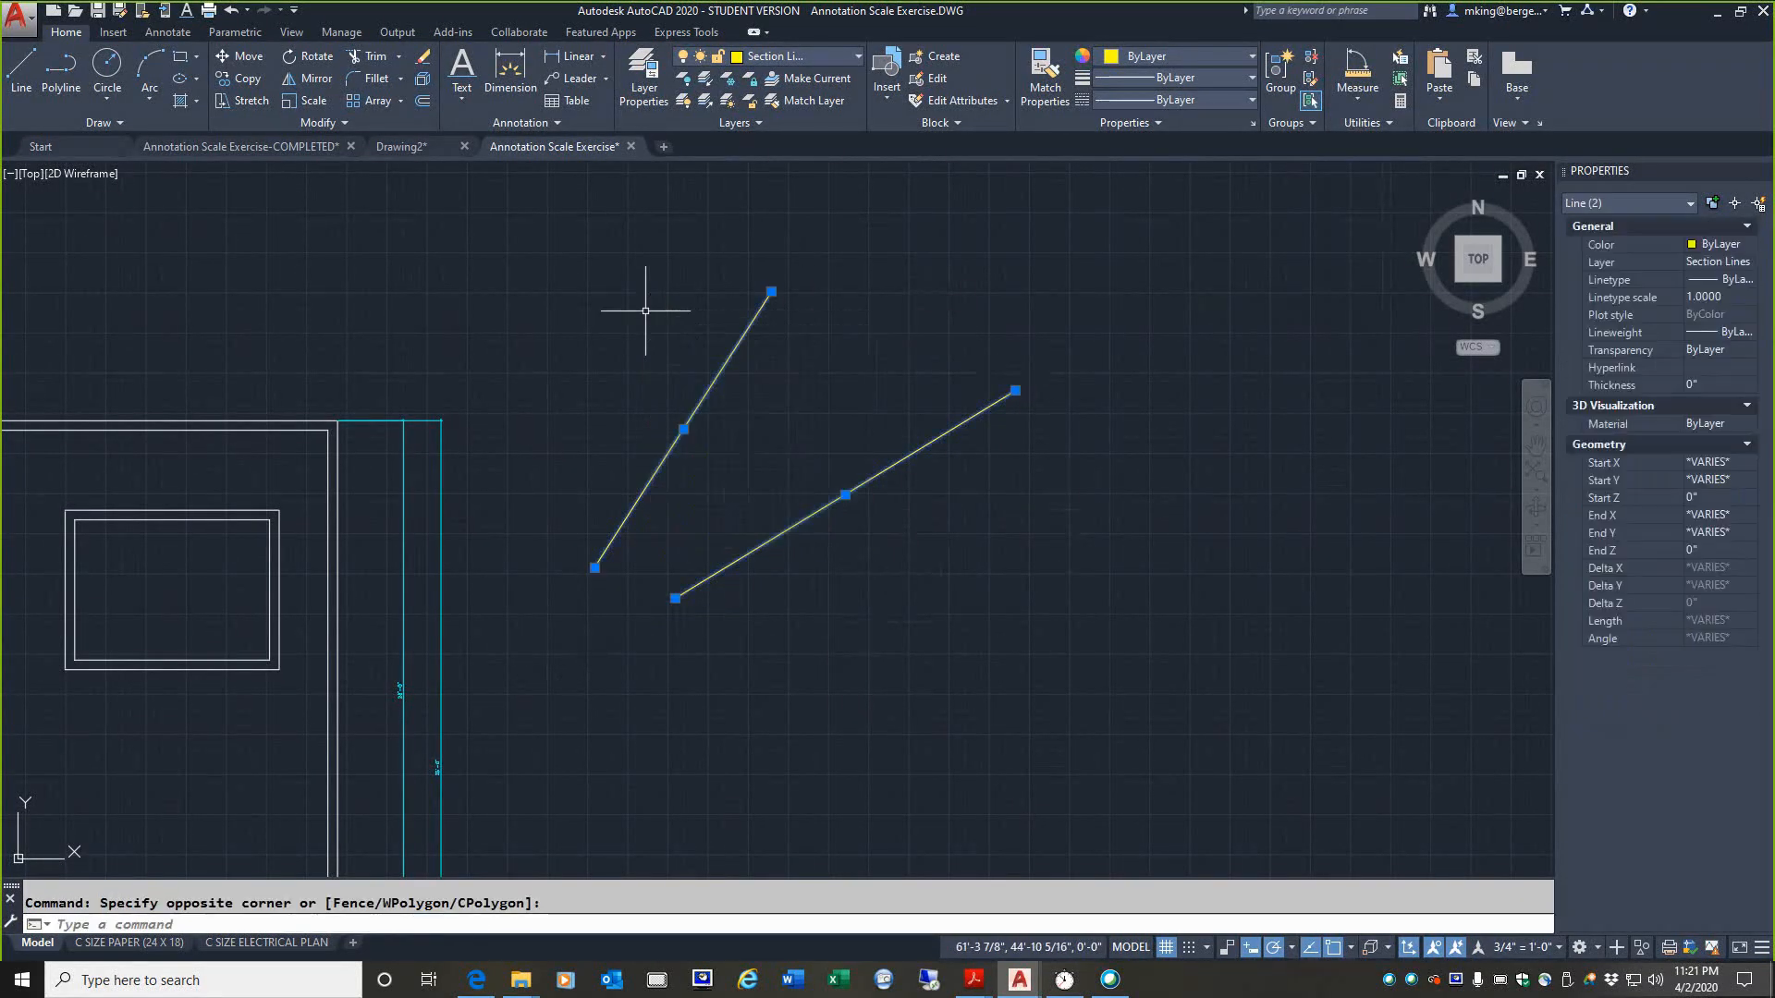
pyautogui.press('Delete')
# Step: Measure the area of the whole L-shaped floor plan through the corners of its outer wall line
pyautogui.click(1358, 104)
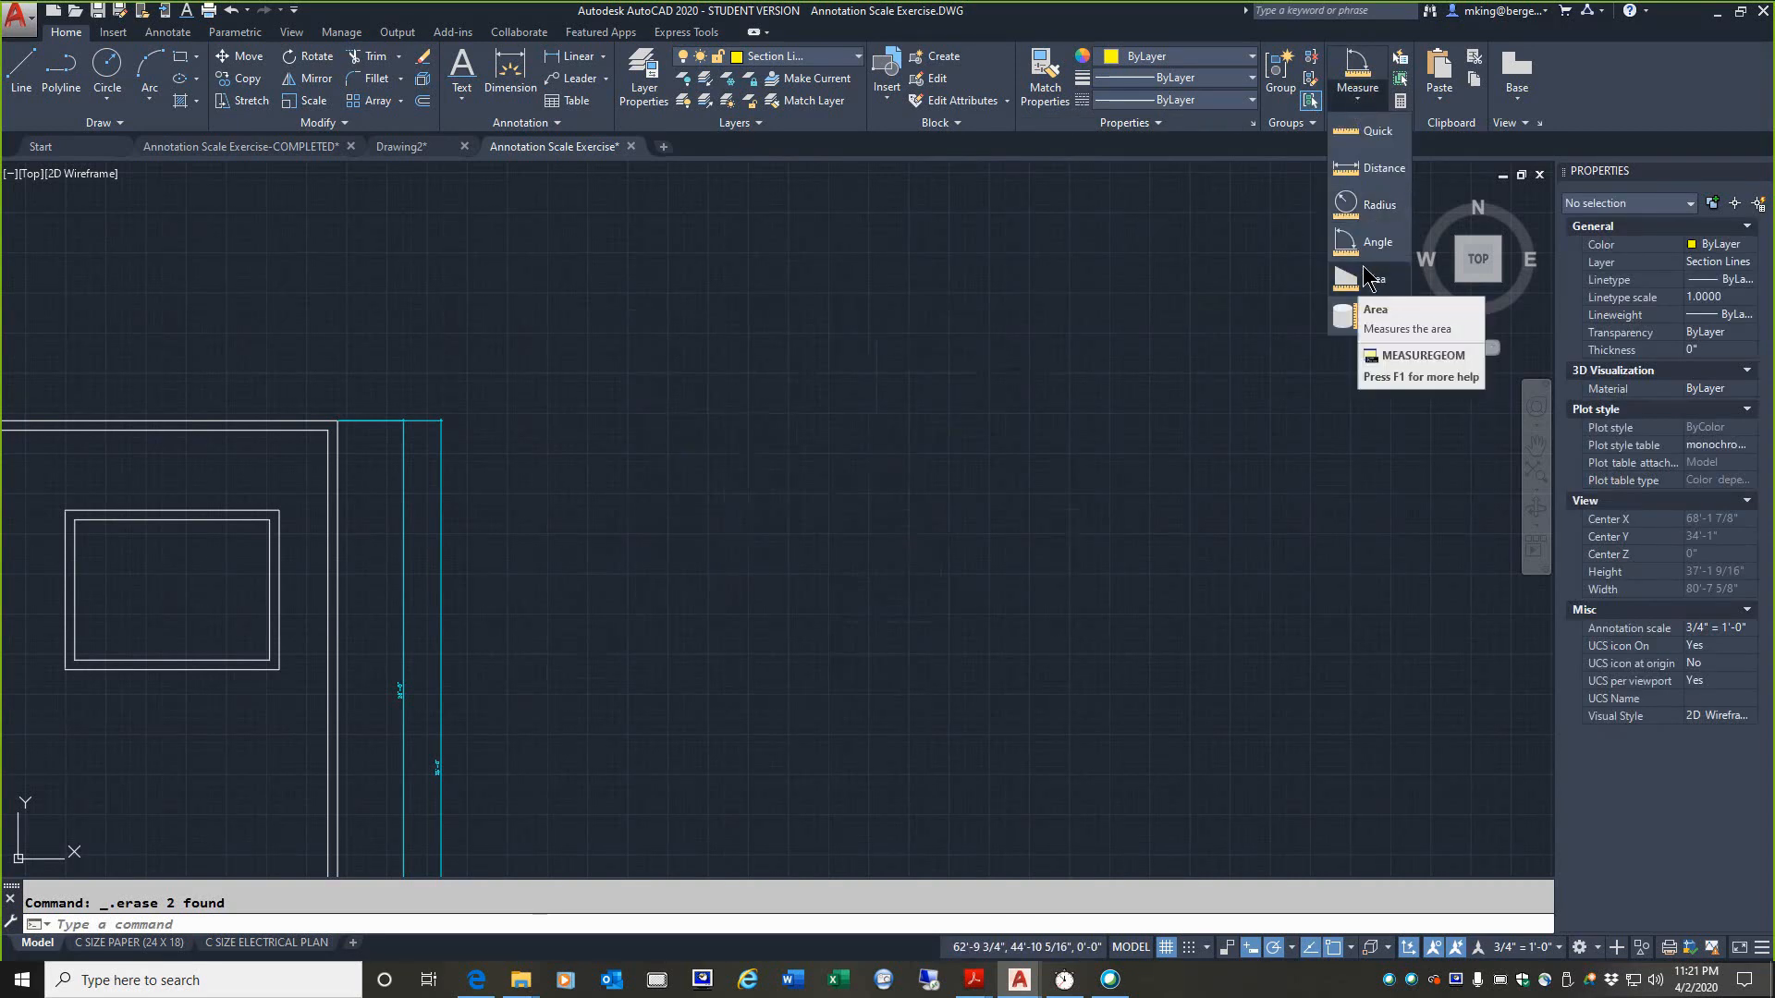
pyautogui.scroll(-4, 962, 392)
pyautogui.scroll(2, 460, 580)
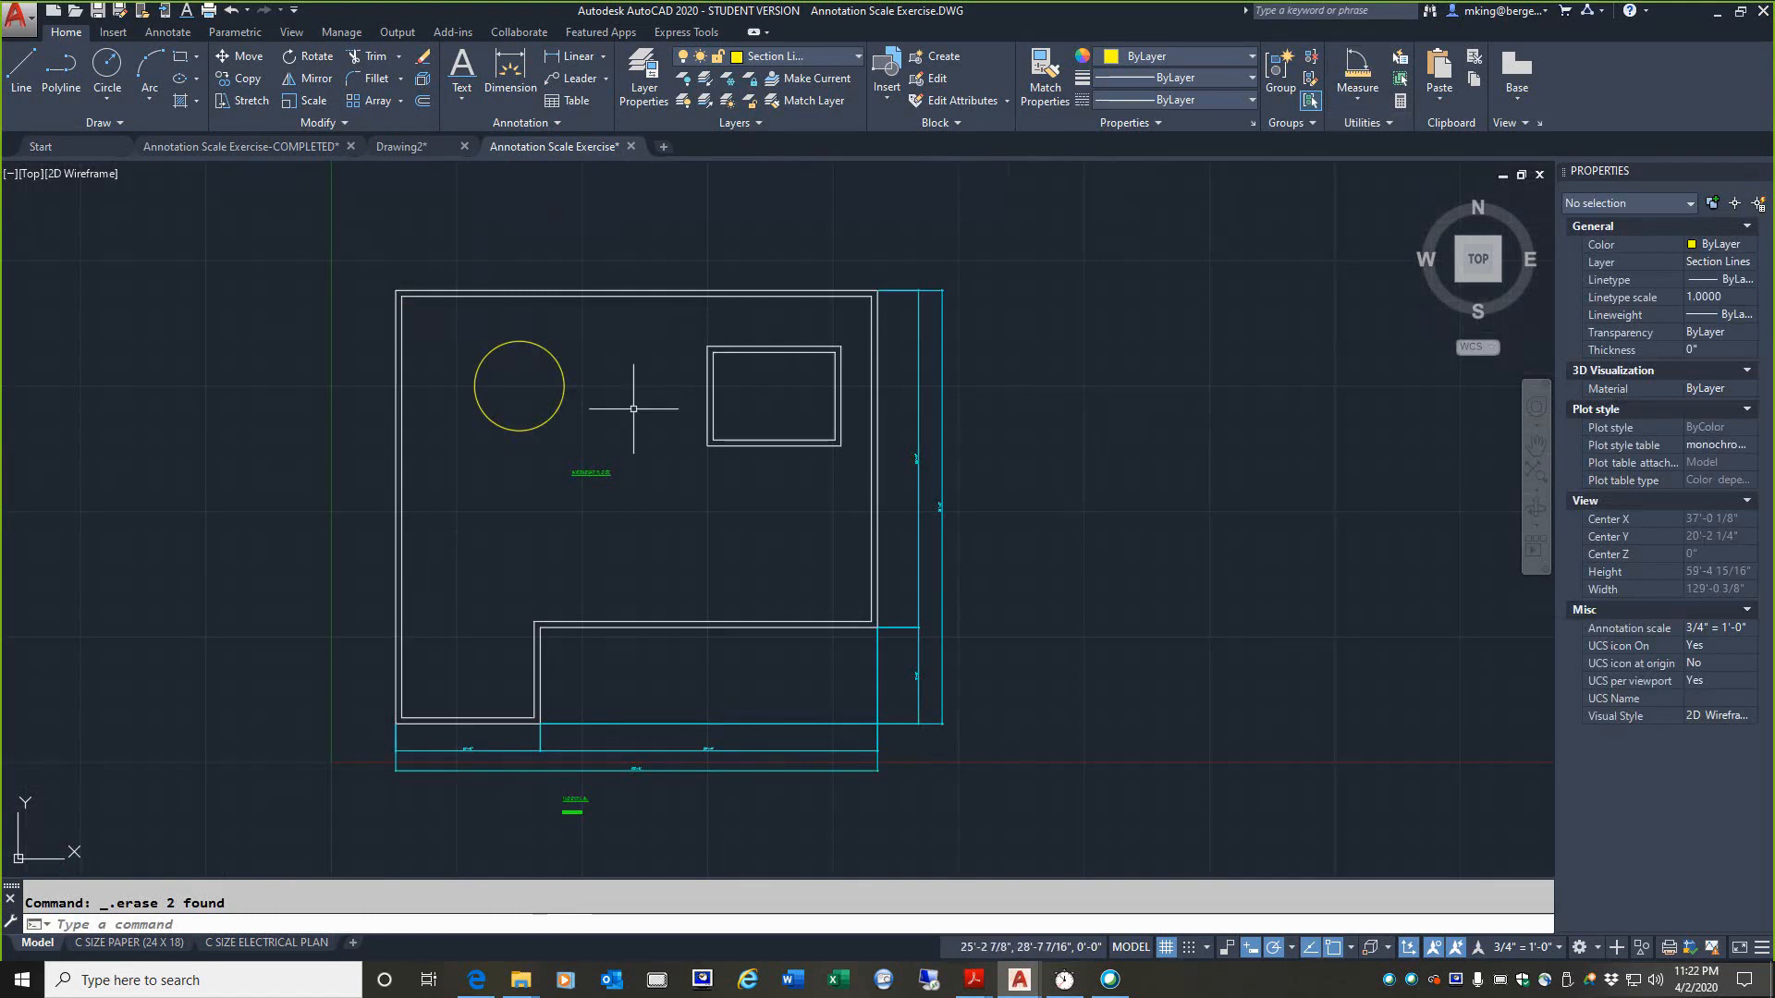
pyautogui.click(1351, 99)
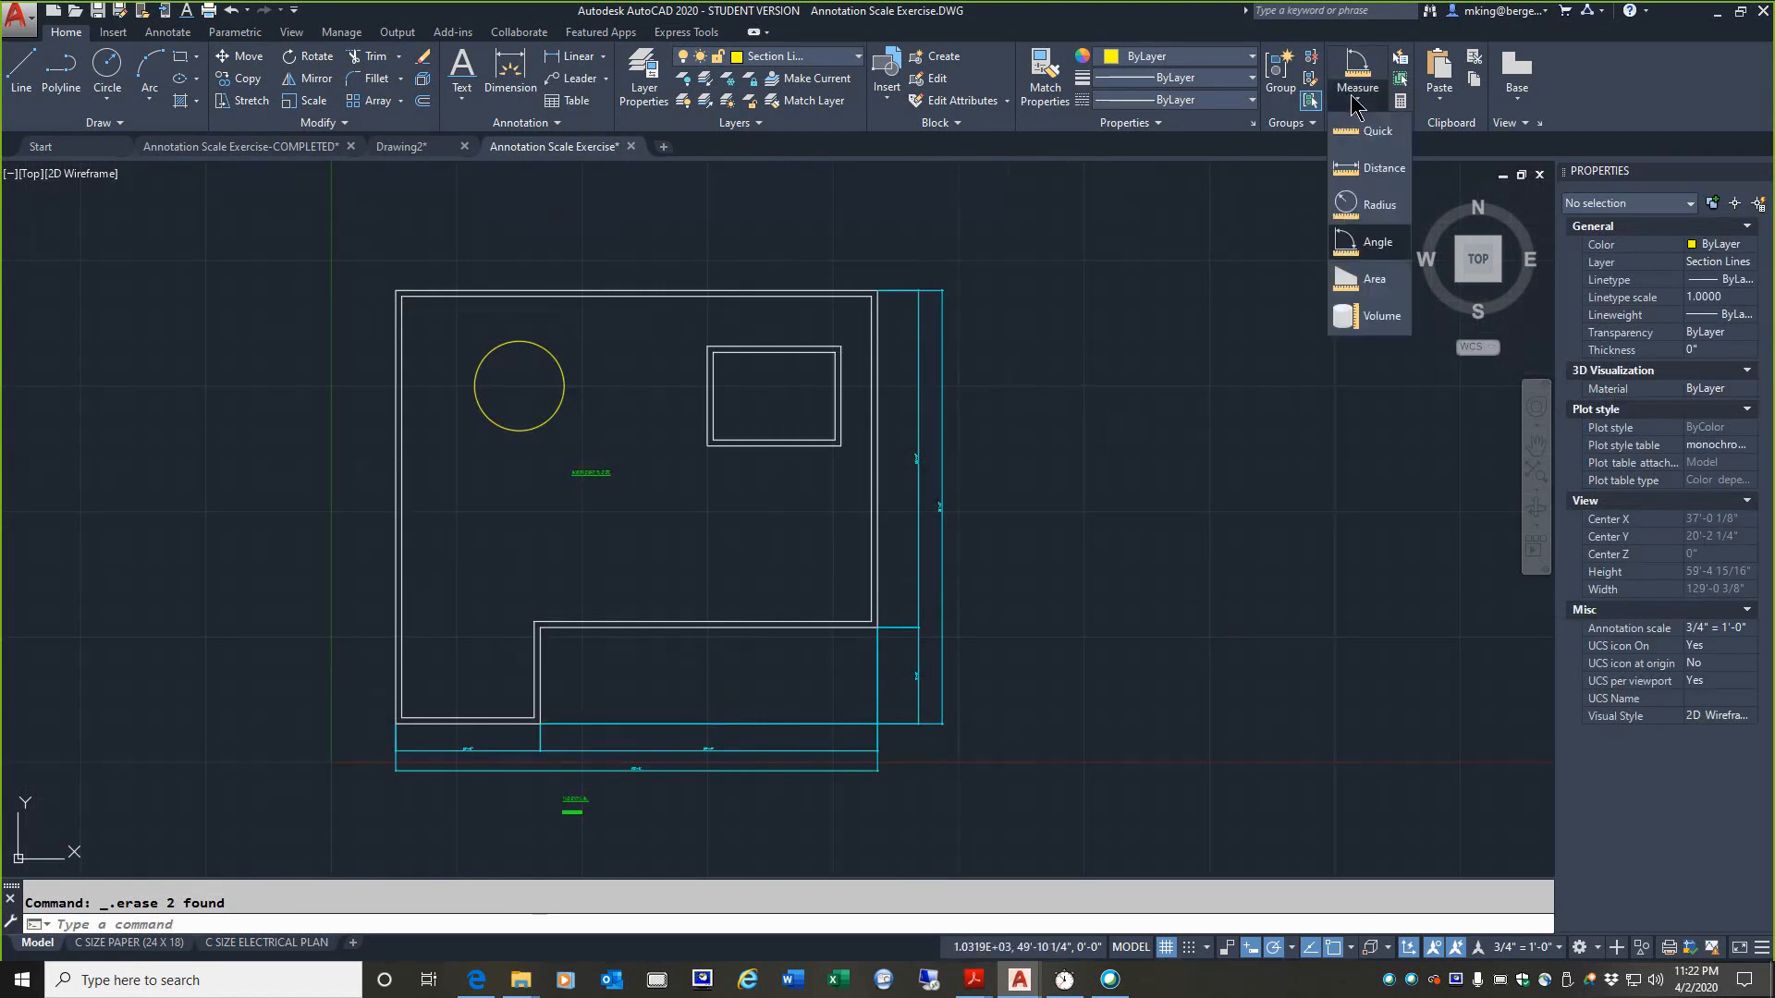
pyautogui.click(1367, 281)
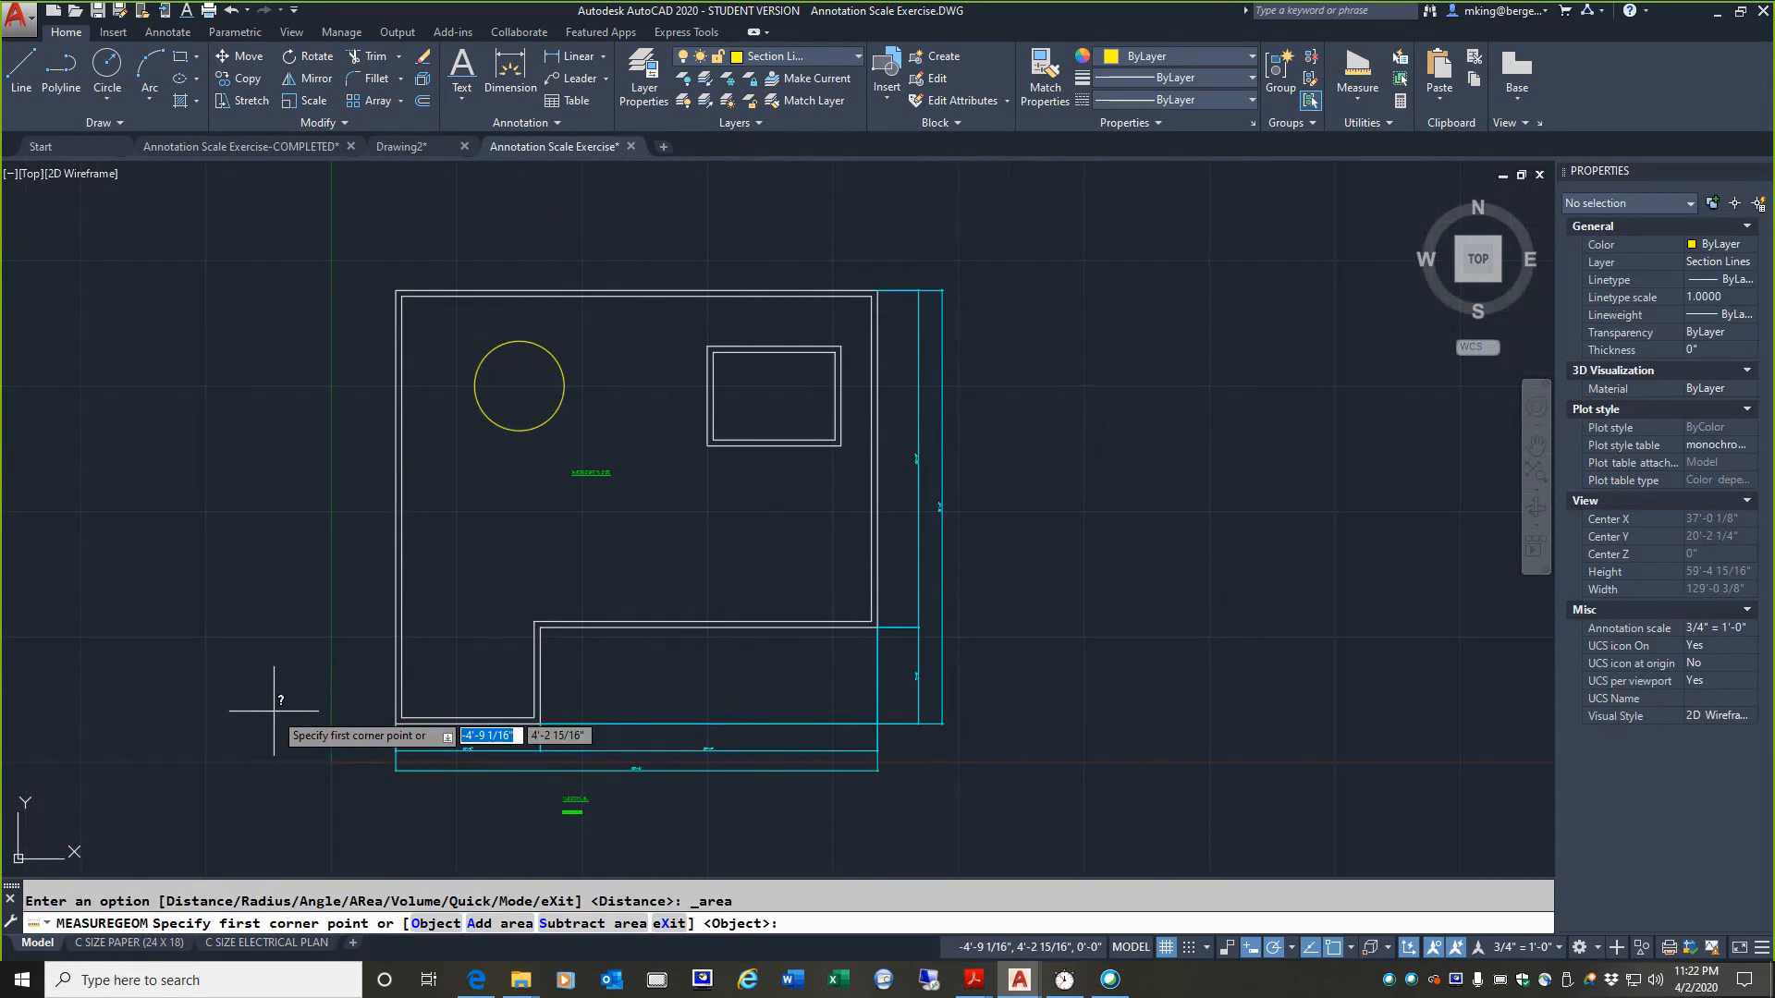
pyautogui.click(395, 723)
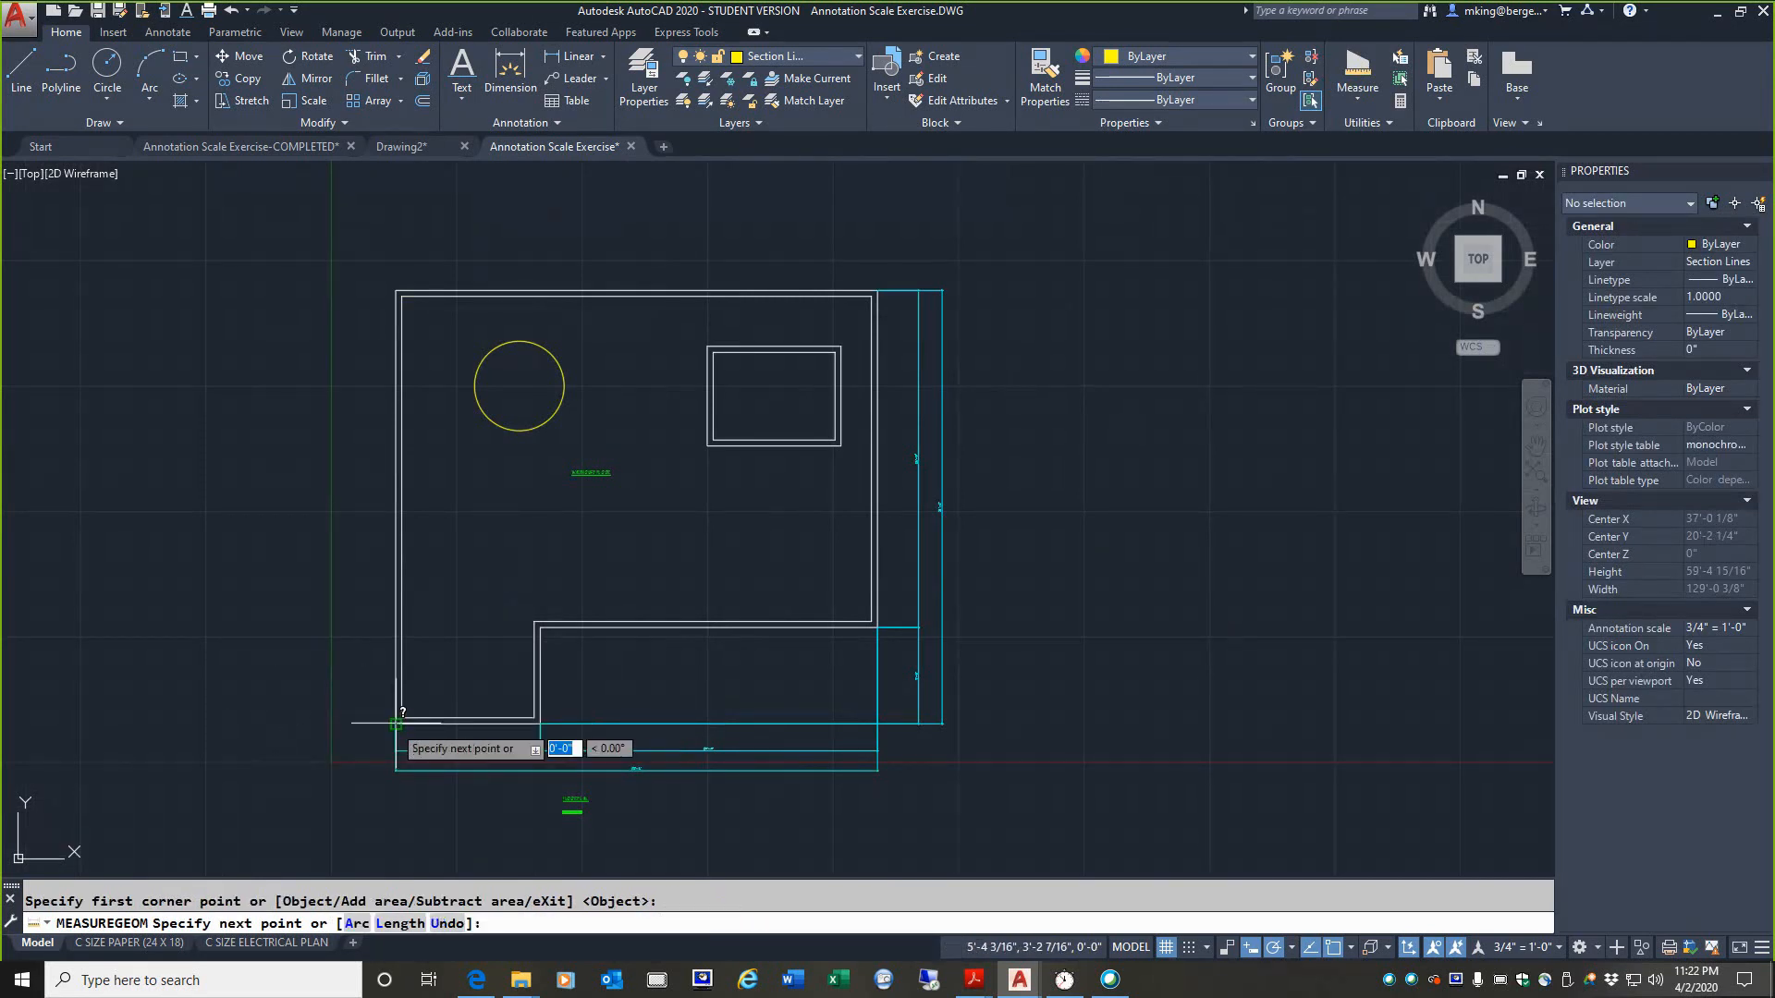
pyautogui.click(396, 292)
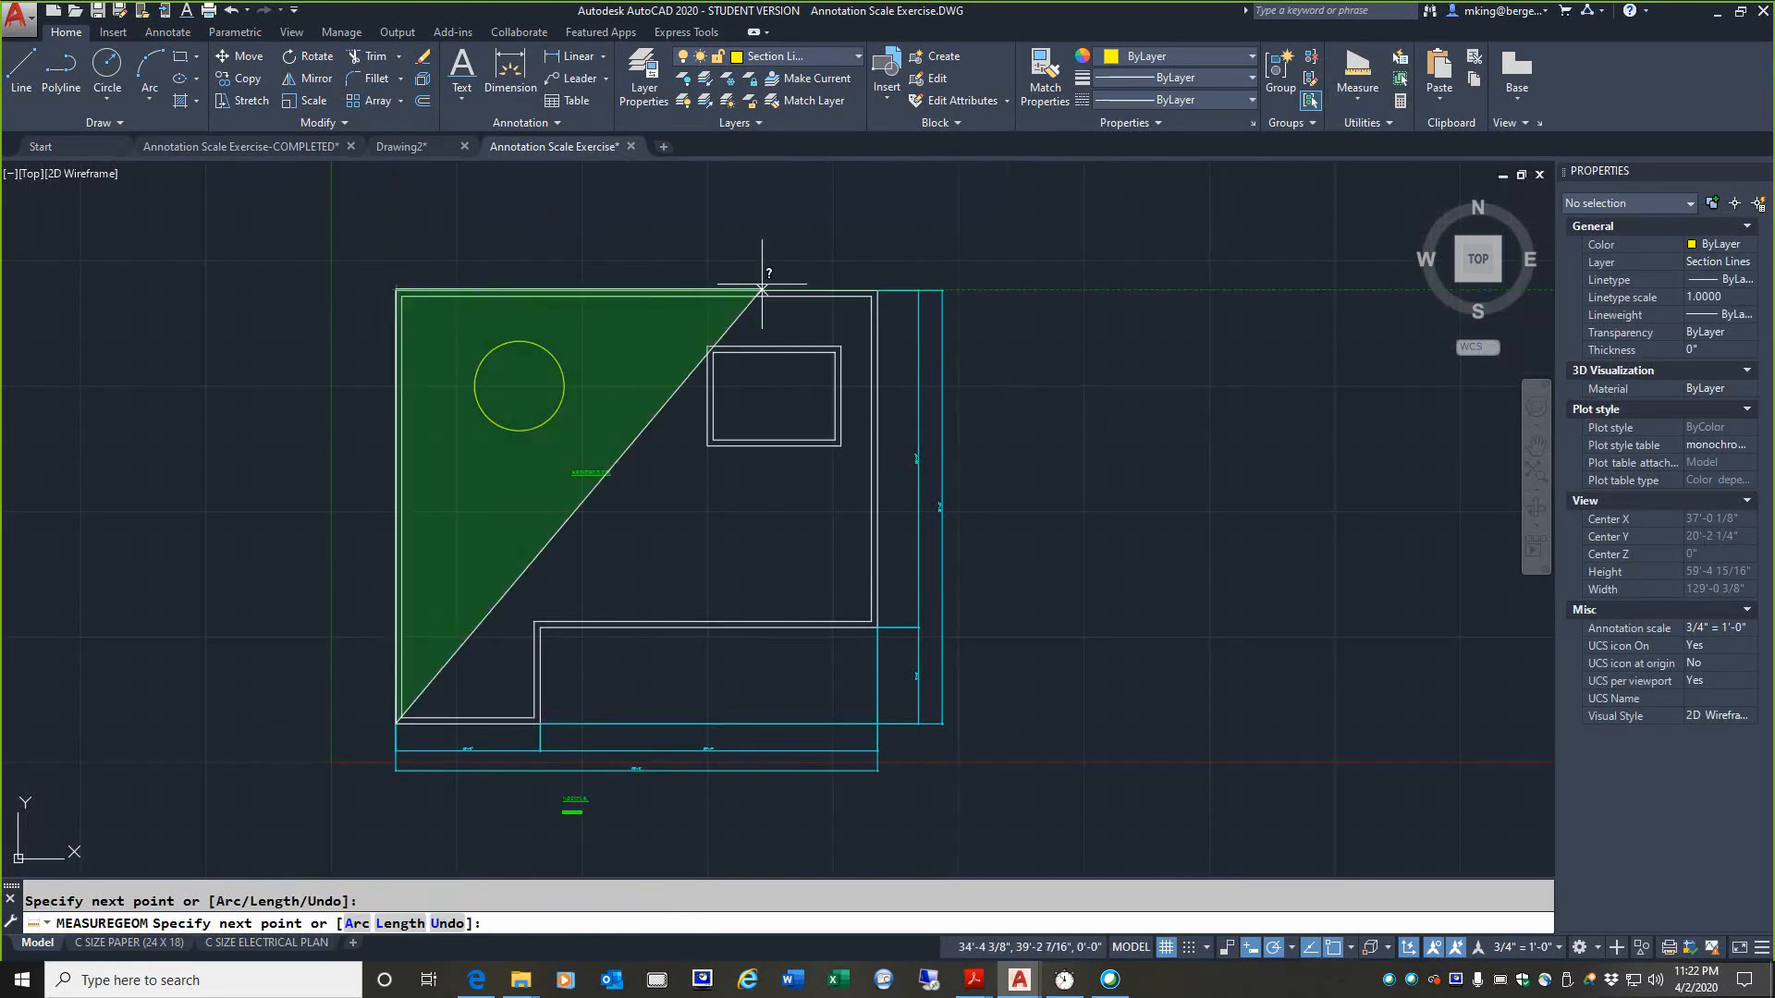
pyautogui.click(874, 294)
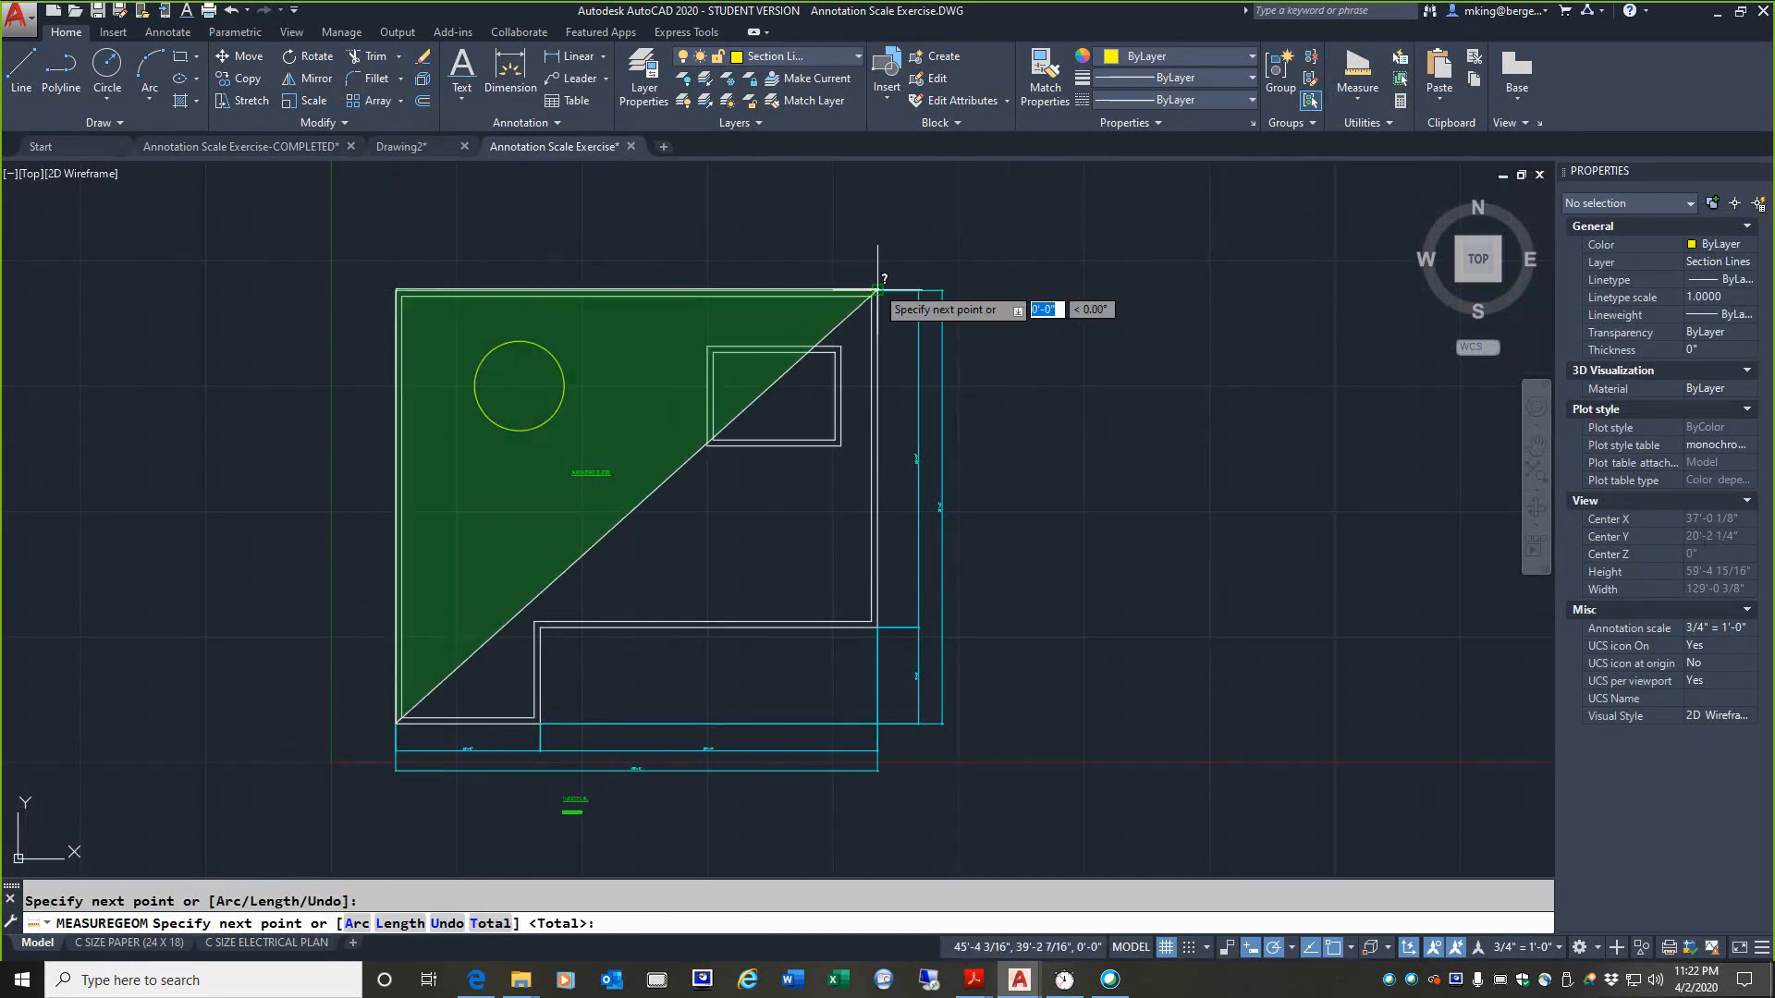
pyautogui.click(877, 627)
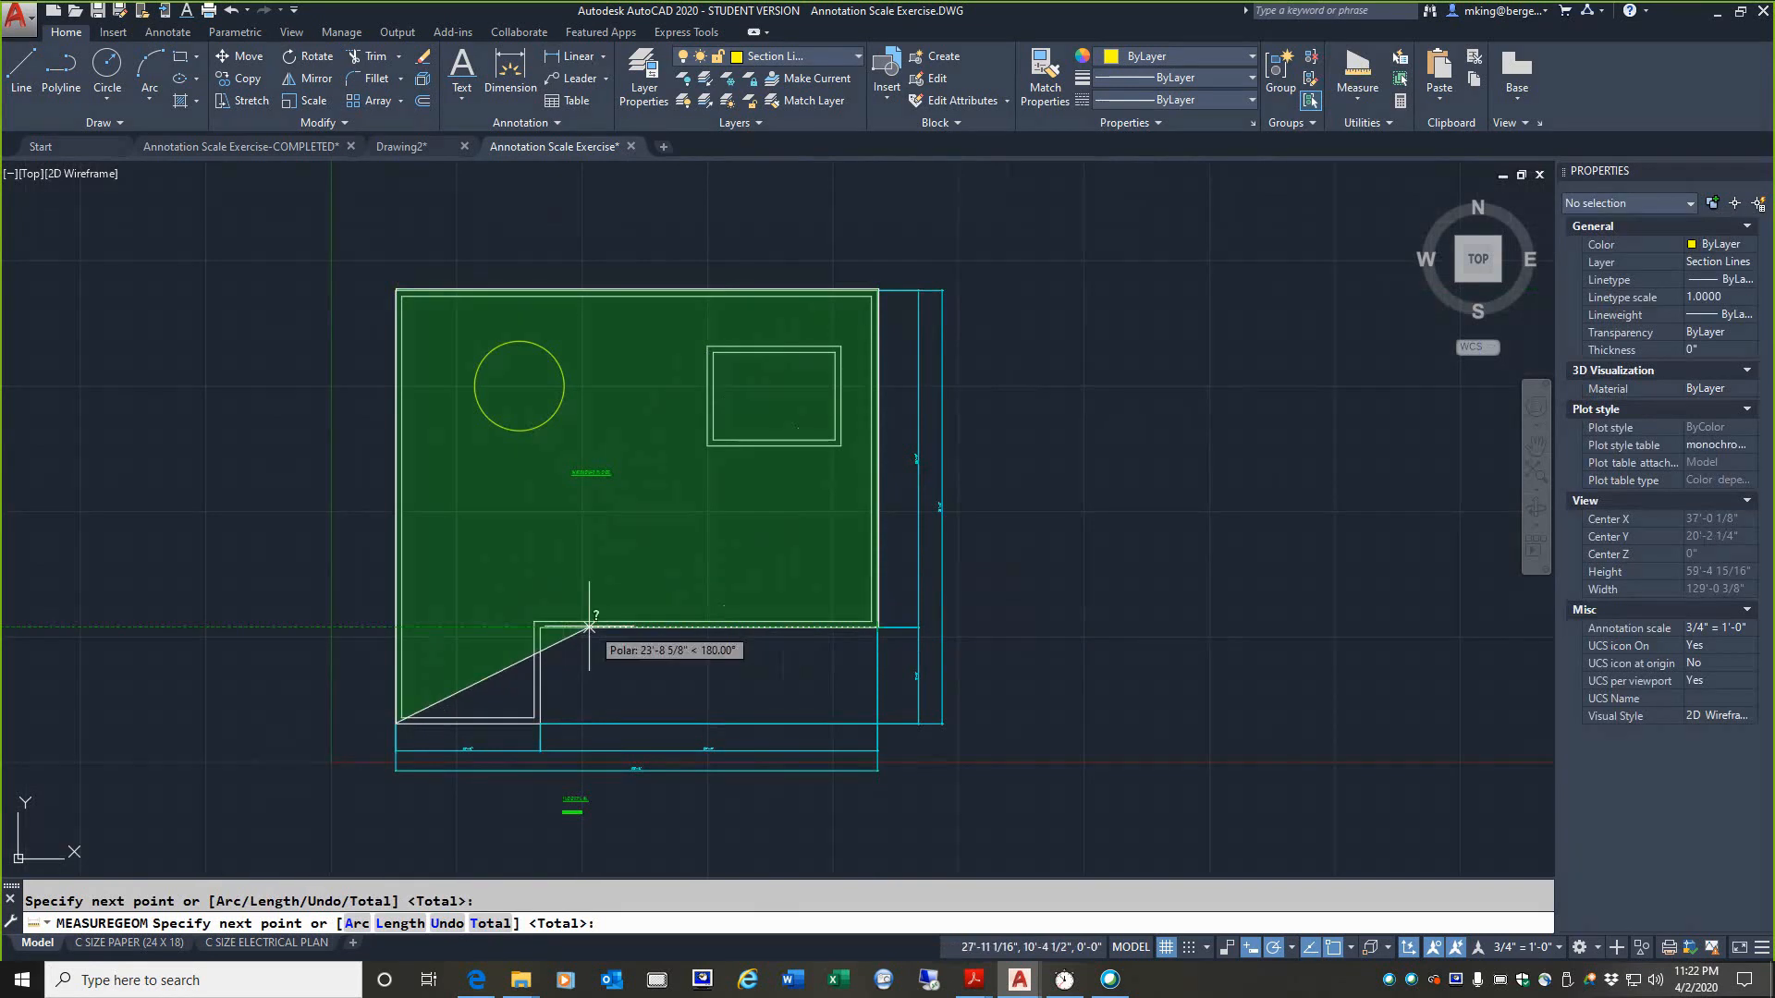
pyautogui.click(539, 646)
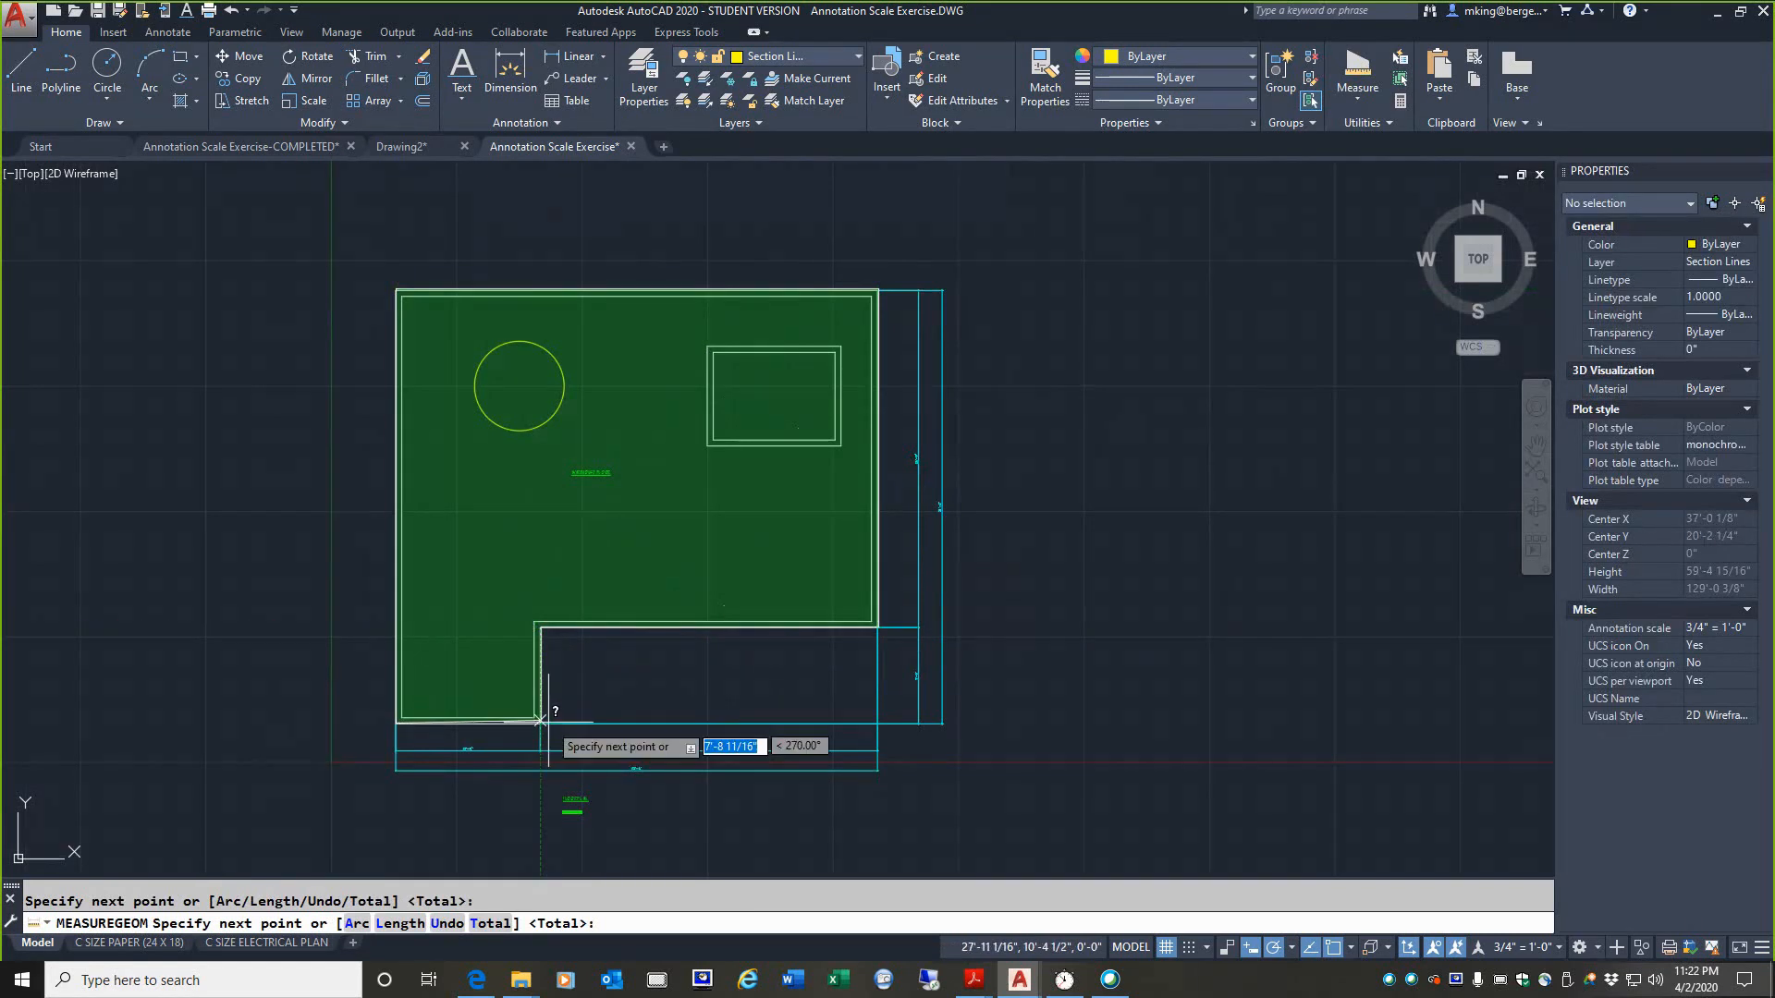
pyautogui.click(541, 722)
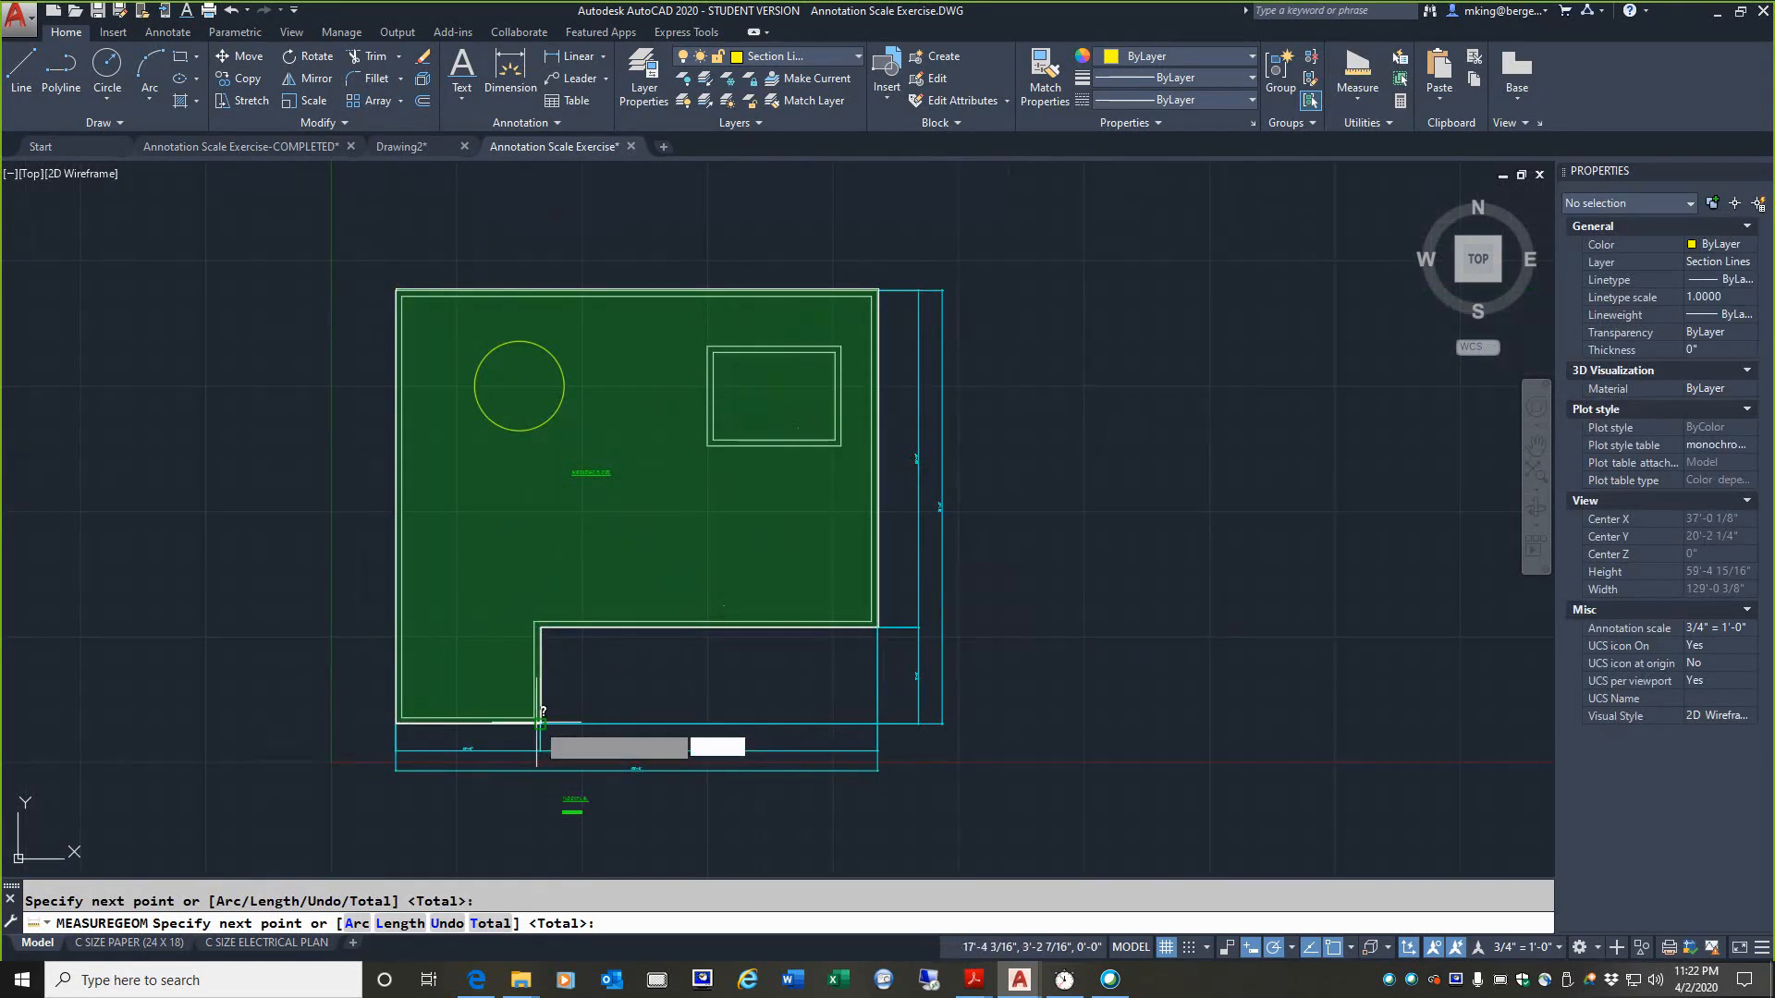
pyautogui.scroll(2, 541, 722)
pyautogui.scroll(2, 540, 722)
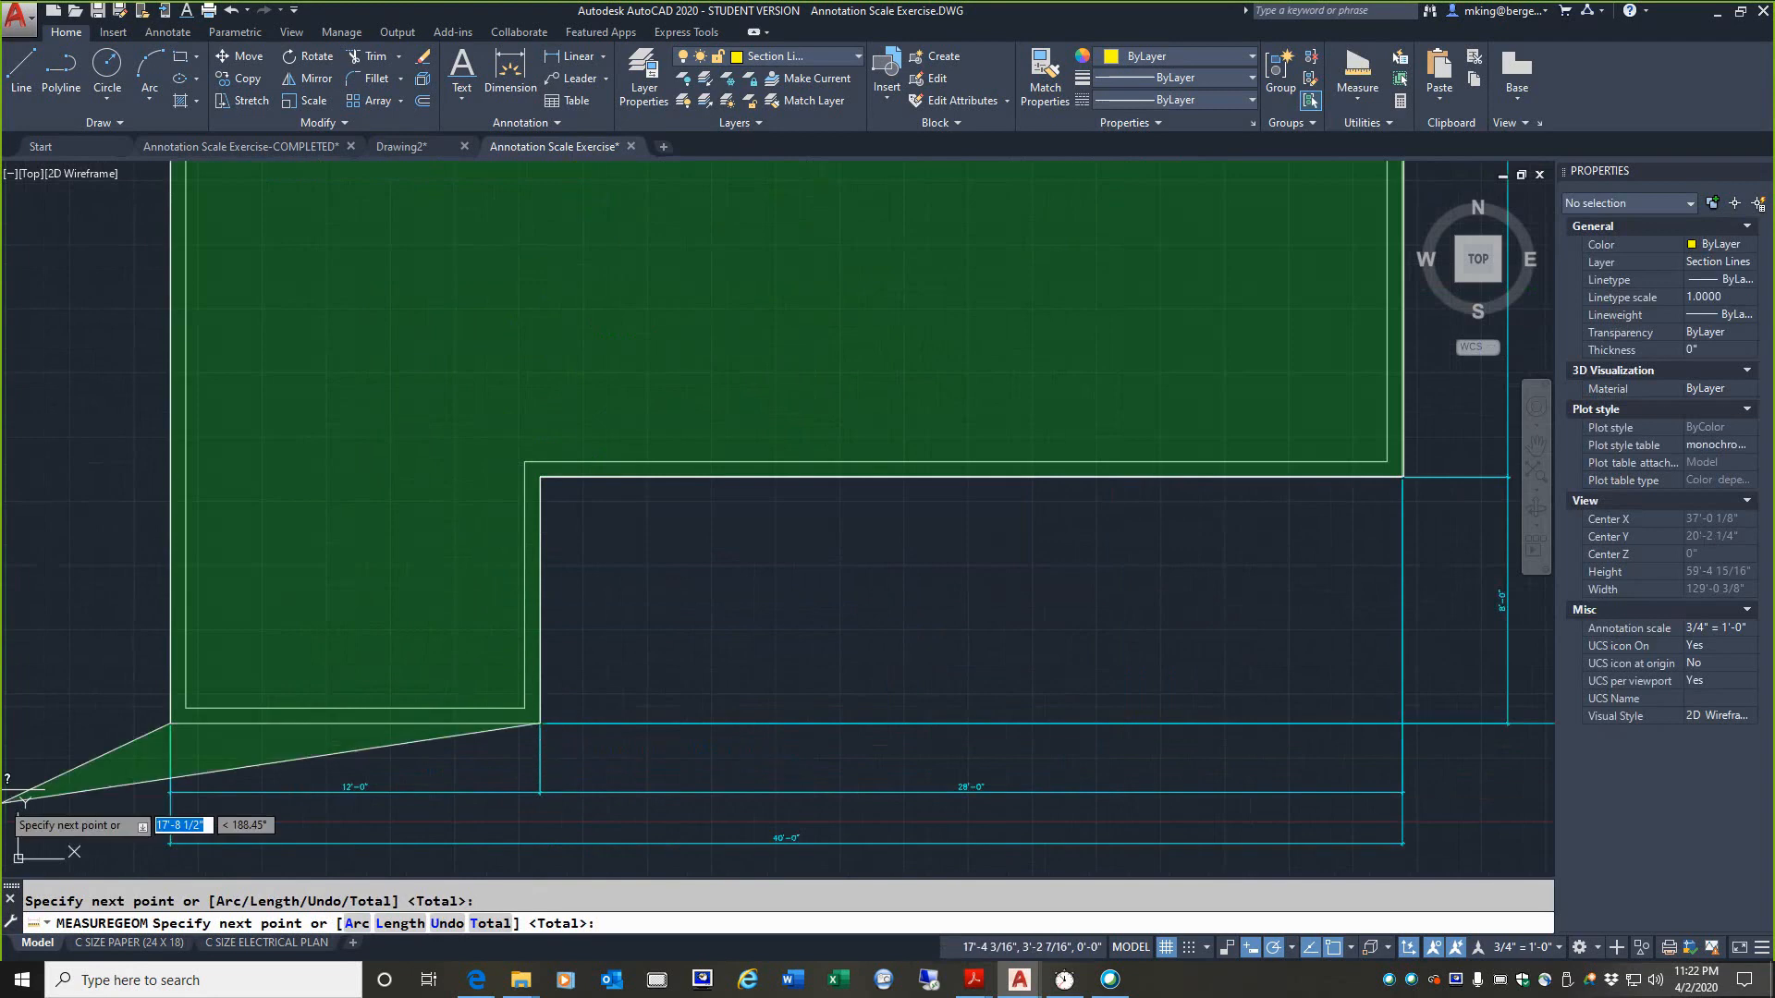
pyautogui.click(171, 722)
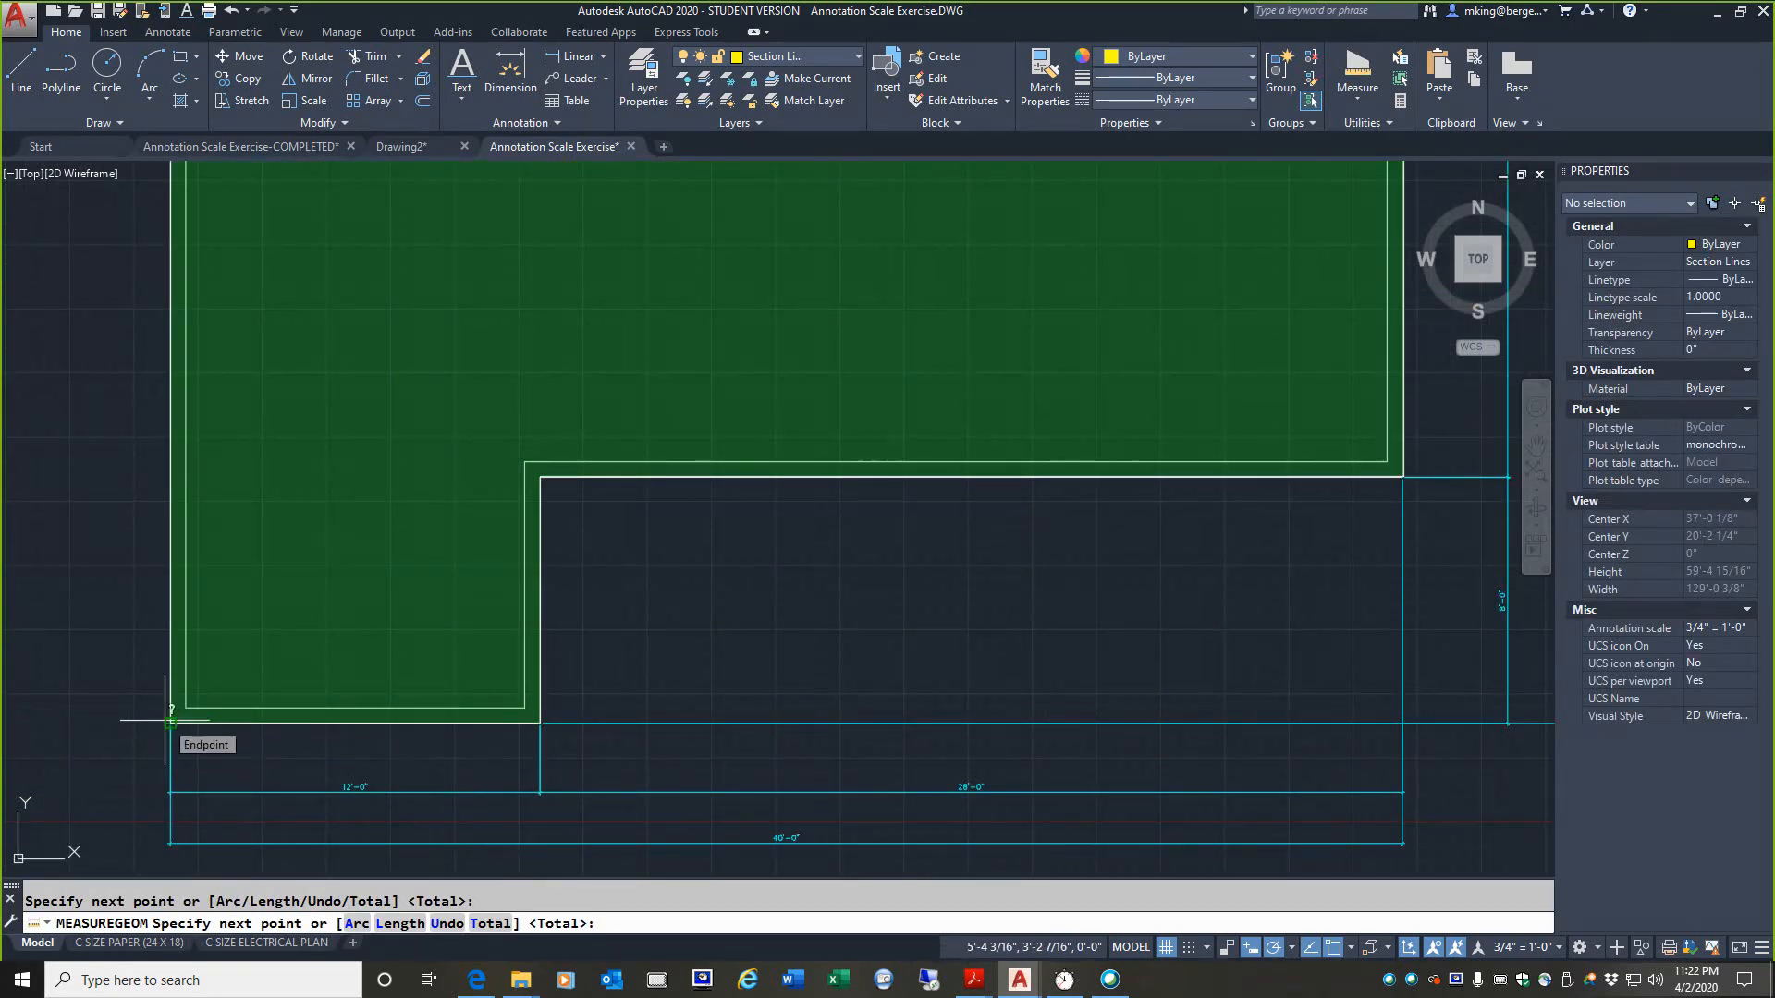
pyautogui.press('Return')
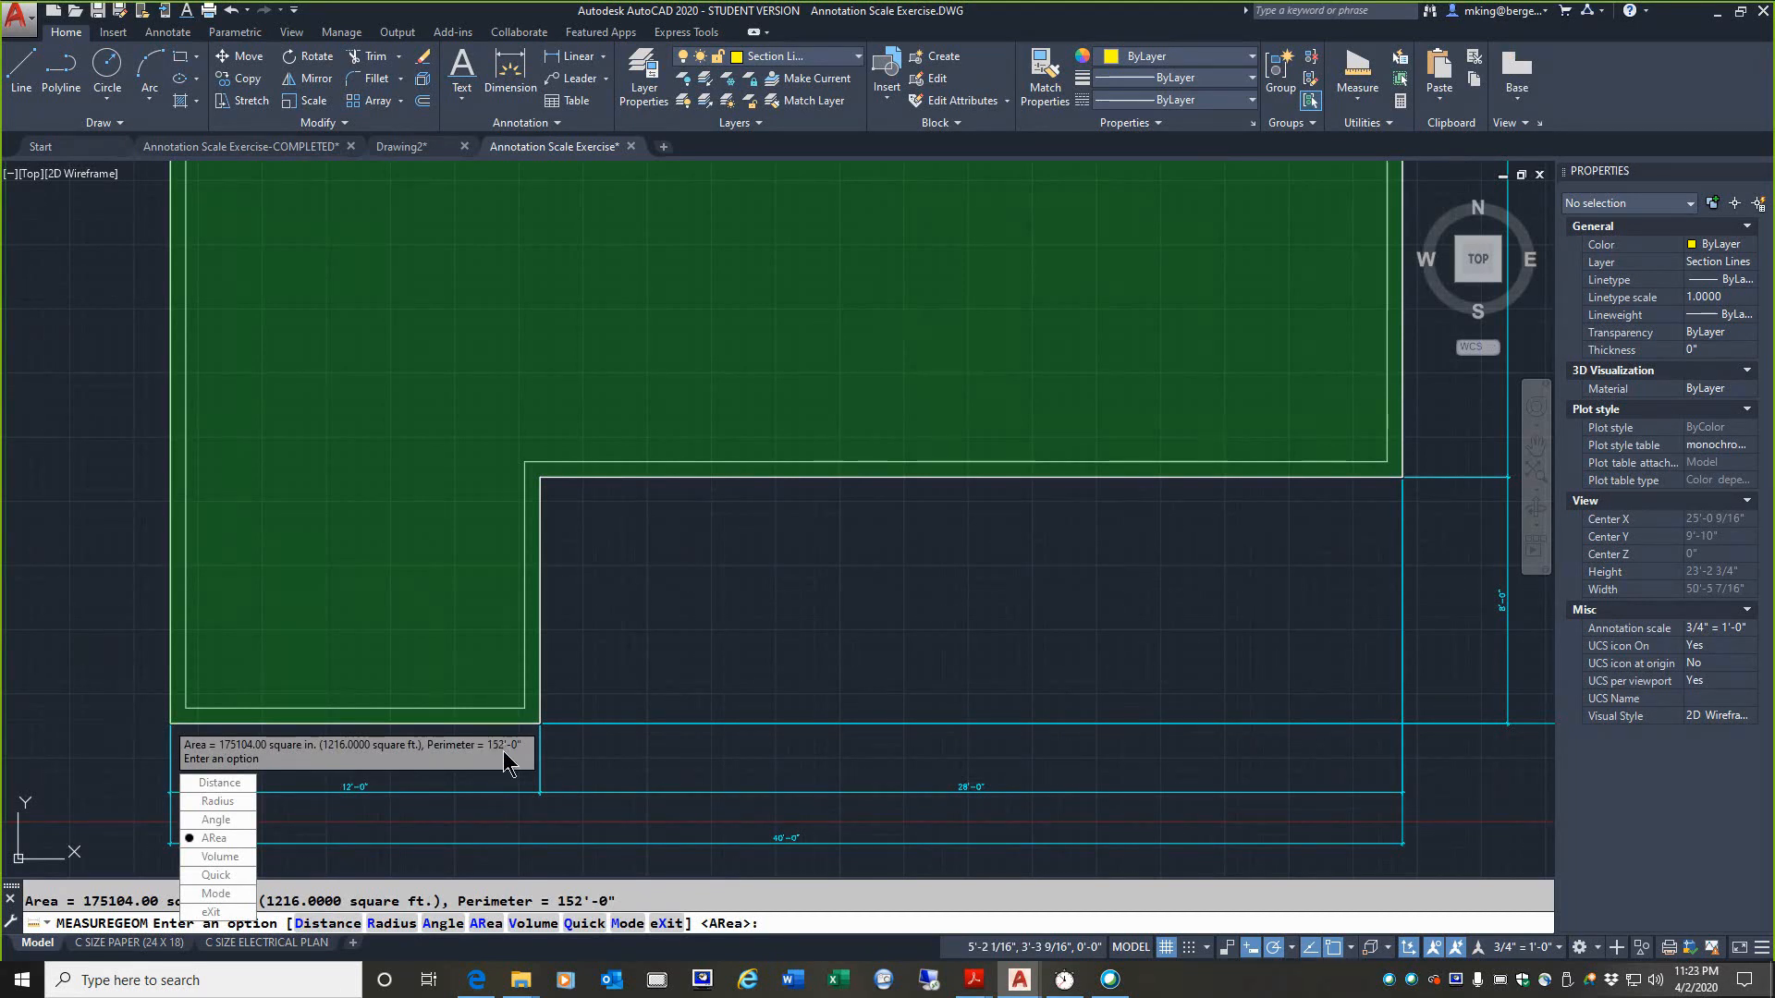
pyautogui.press('Escape')
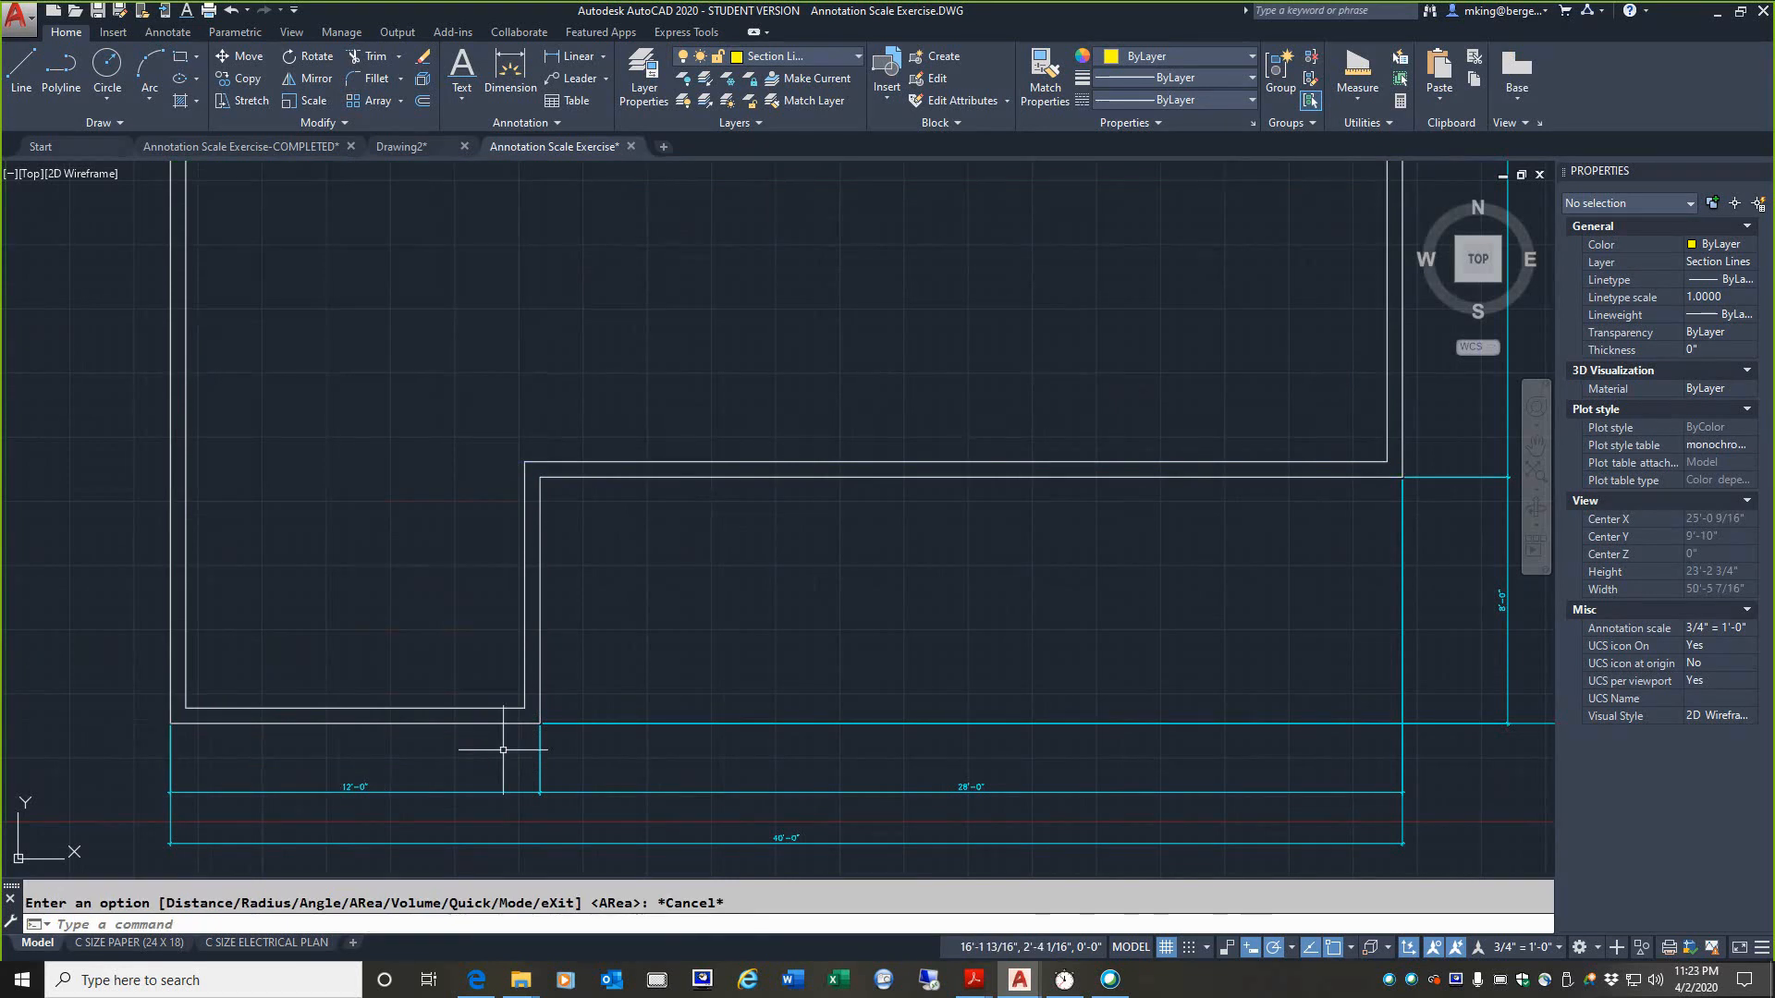
pyautogui.scroll(-2, 481, 743)
pyautogui.moveTo(519, 428); pyautogui.dragTo(569, 589, button='middle')
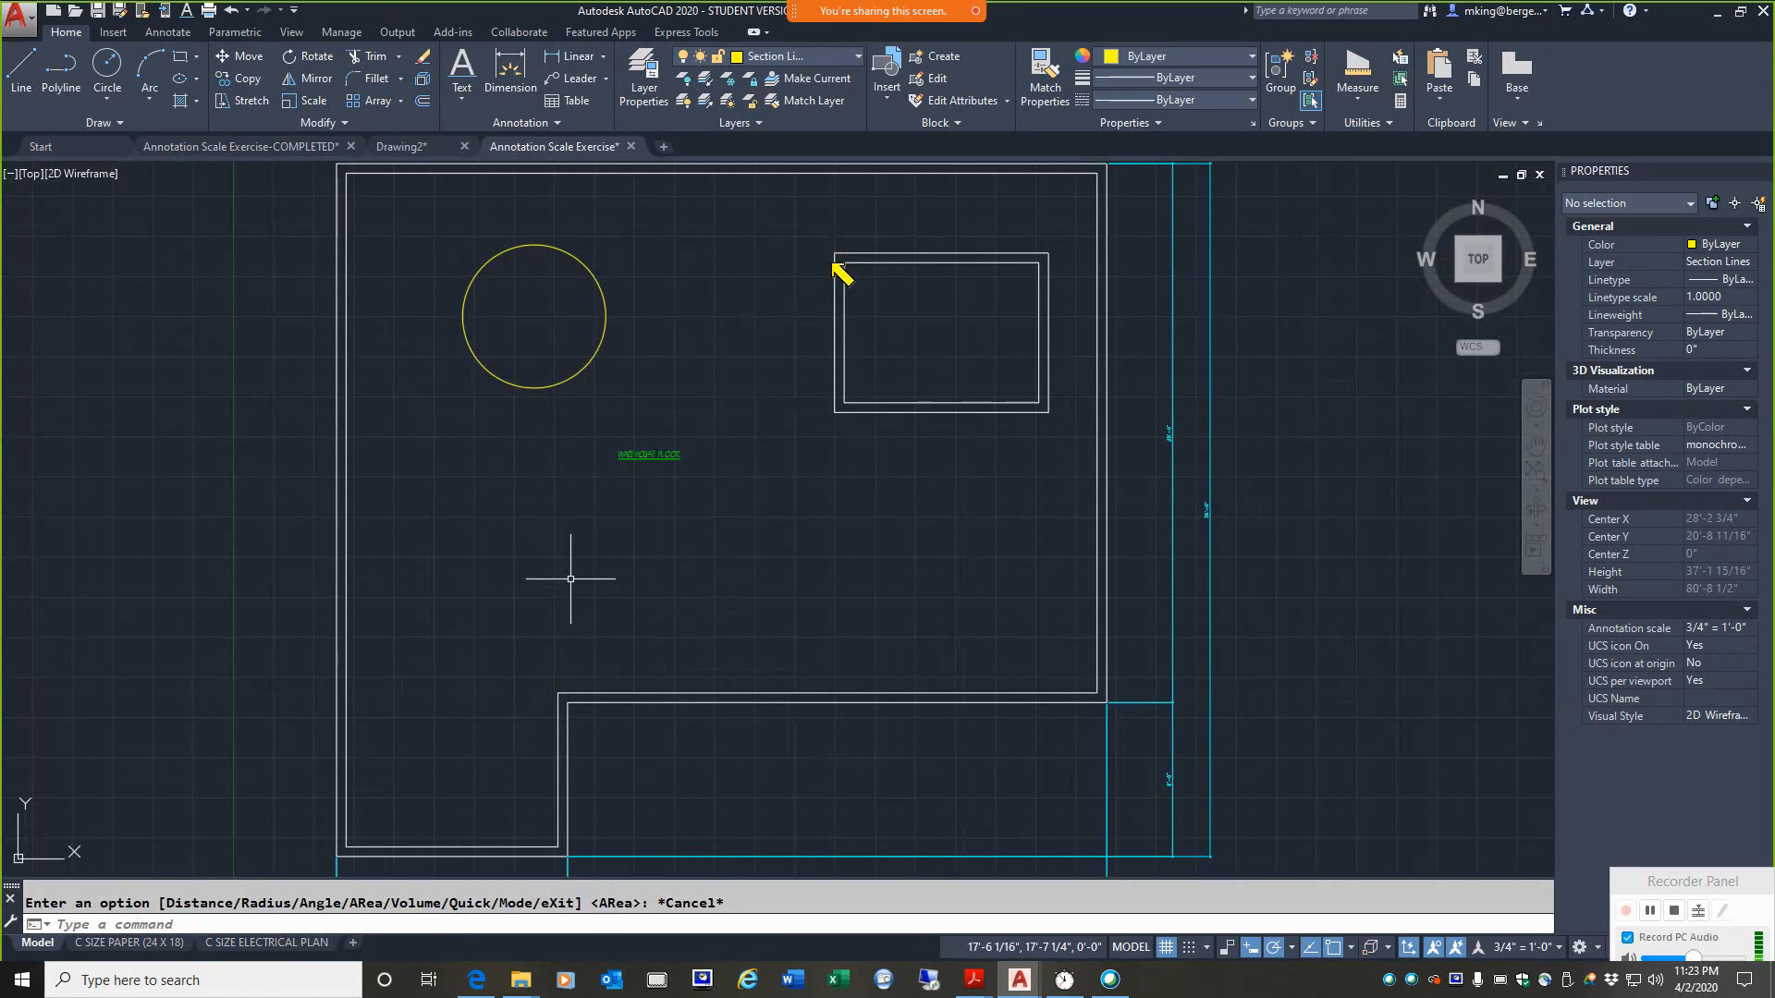
pyautogui.moveTo(833, 262)
pyautogui.mouseDown()
pyautogui.moveTo(837, 424)
pyautogui.moveTo(925, 430)
pyautogui.moveTo(1062, 418)
pyautogui.moveTo(1051, 261)
pyautogui.moveTo(829, 250)
pyautogui.moveTo(999, 349)
pyautogui.moveTo(1040, 395)
pyautogui.moveTo(1054, 262)
pyautogui.moveTo(931, 364)
pyautogui.moveTo(850, 396)
pyautogui.mouseUp()
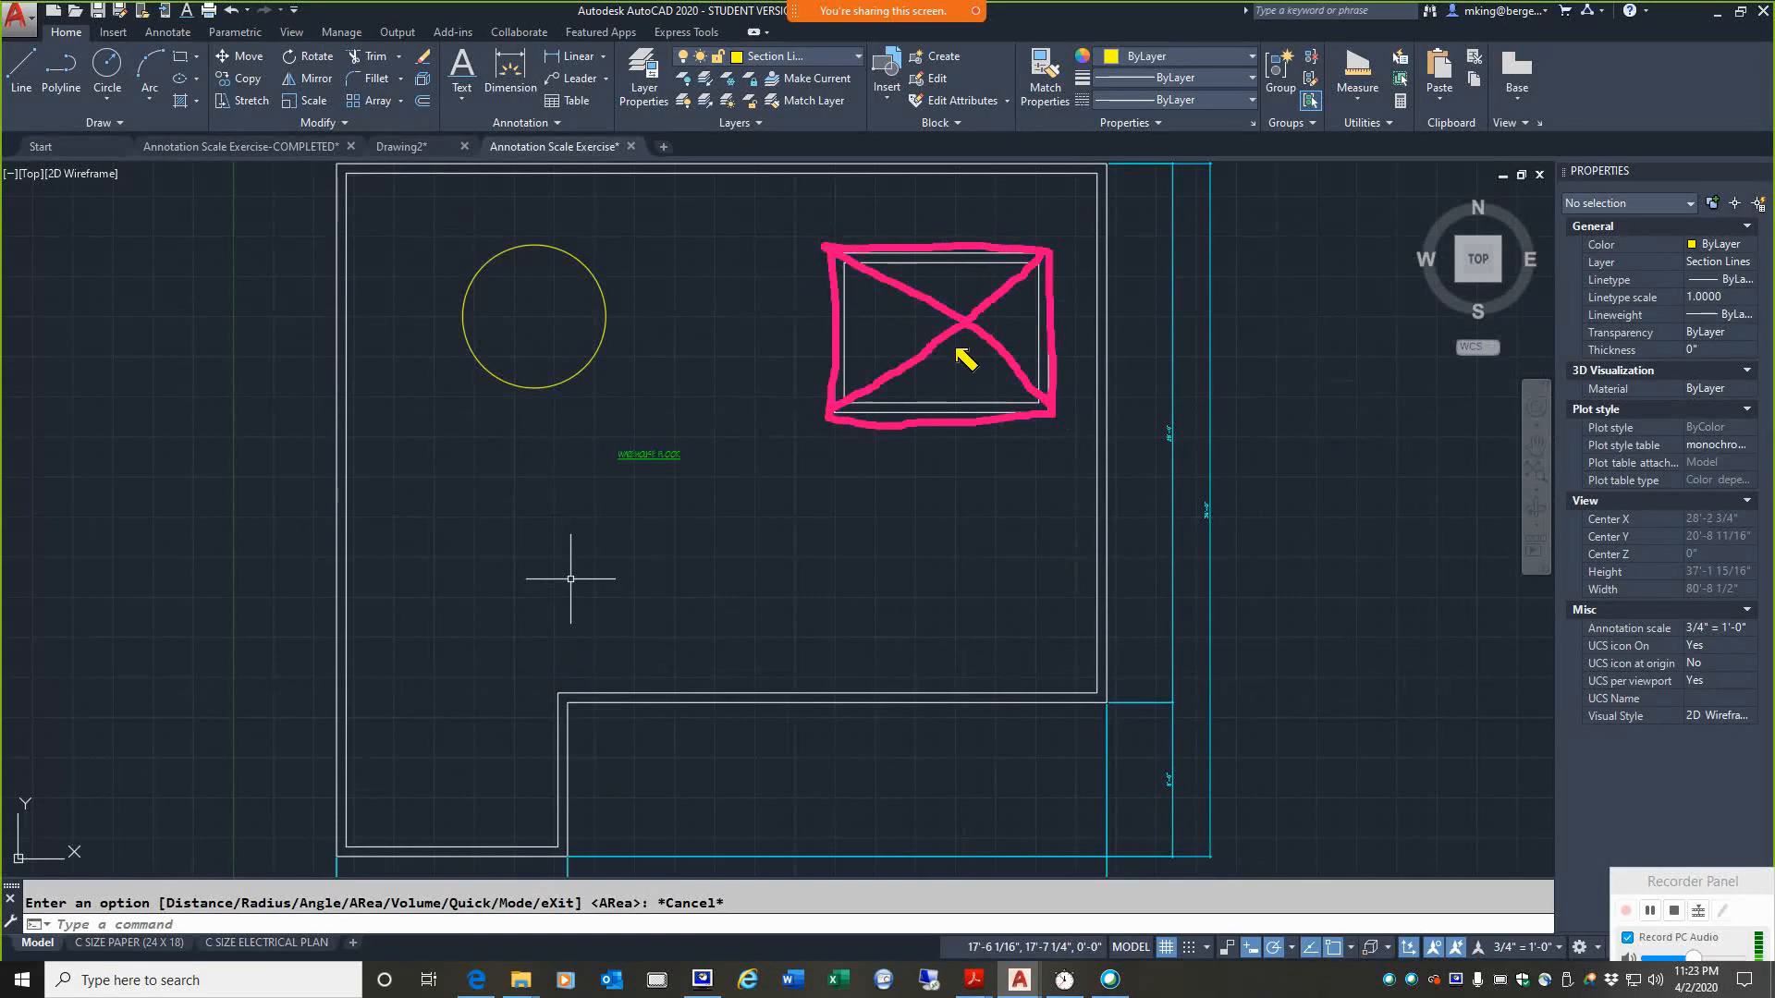
pyautogui.press('Escape')
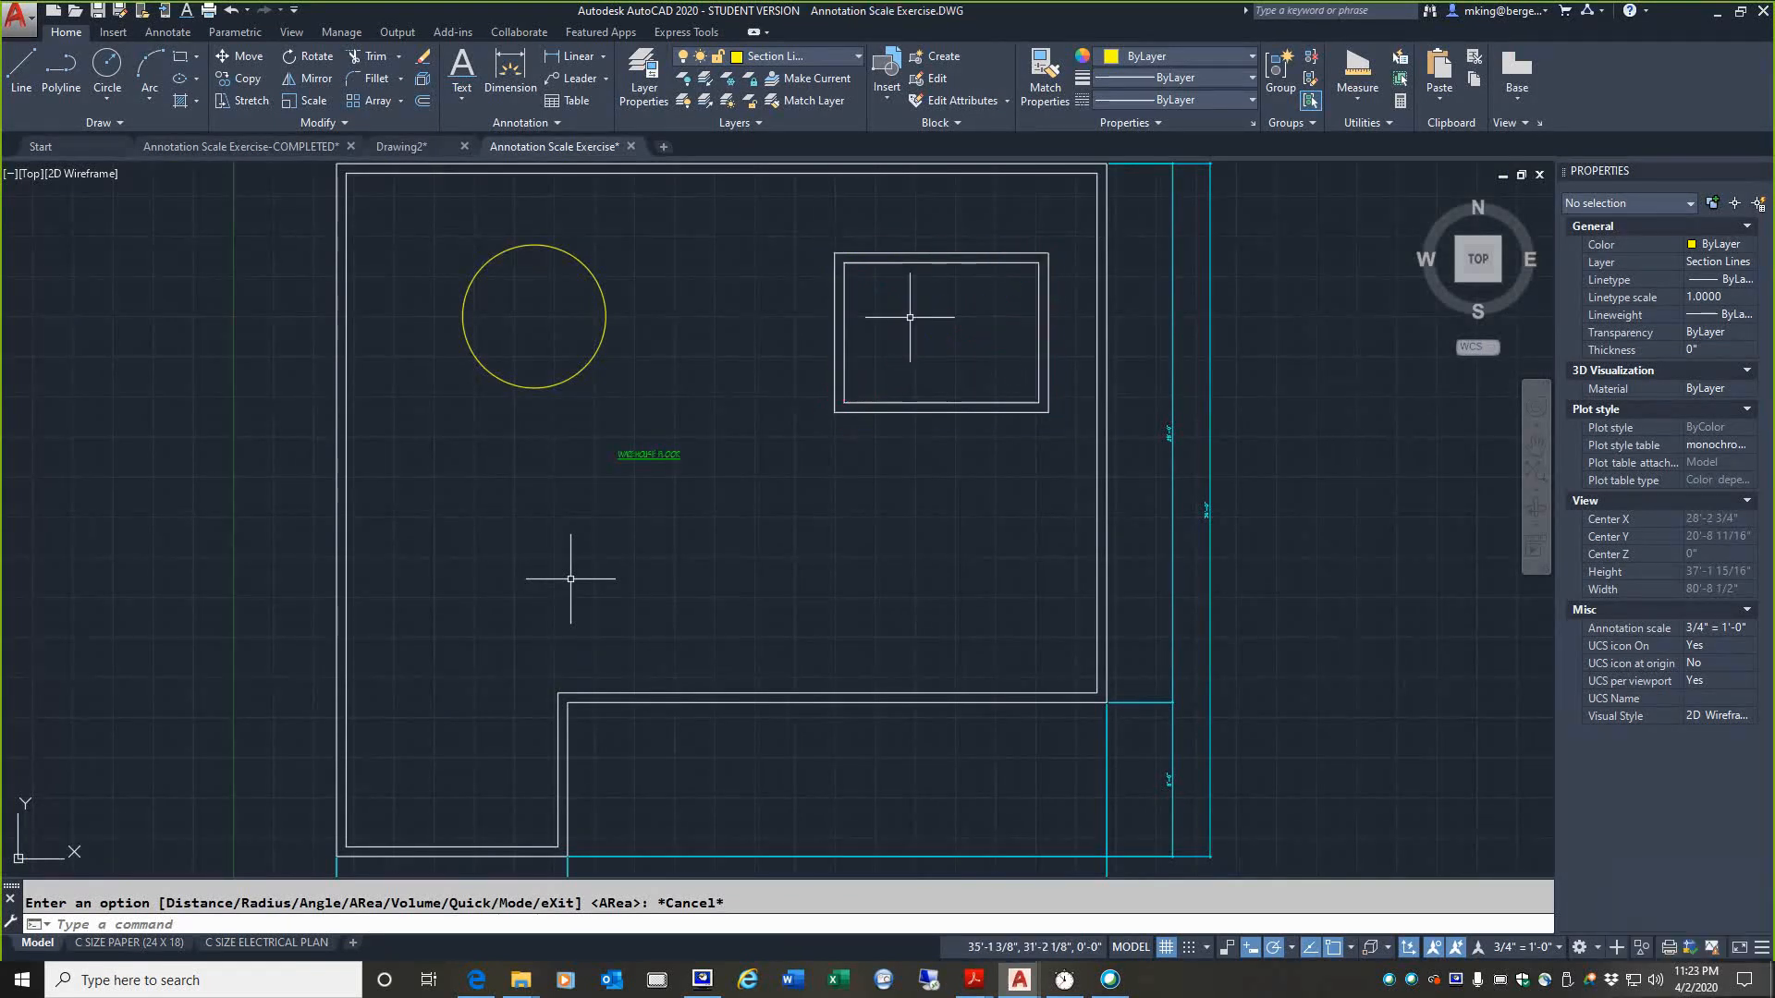
pyautogui.click(1353, 103)
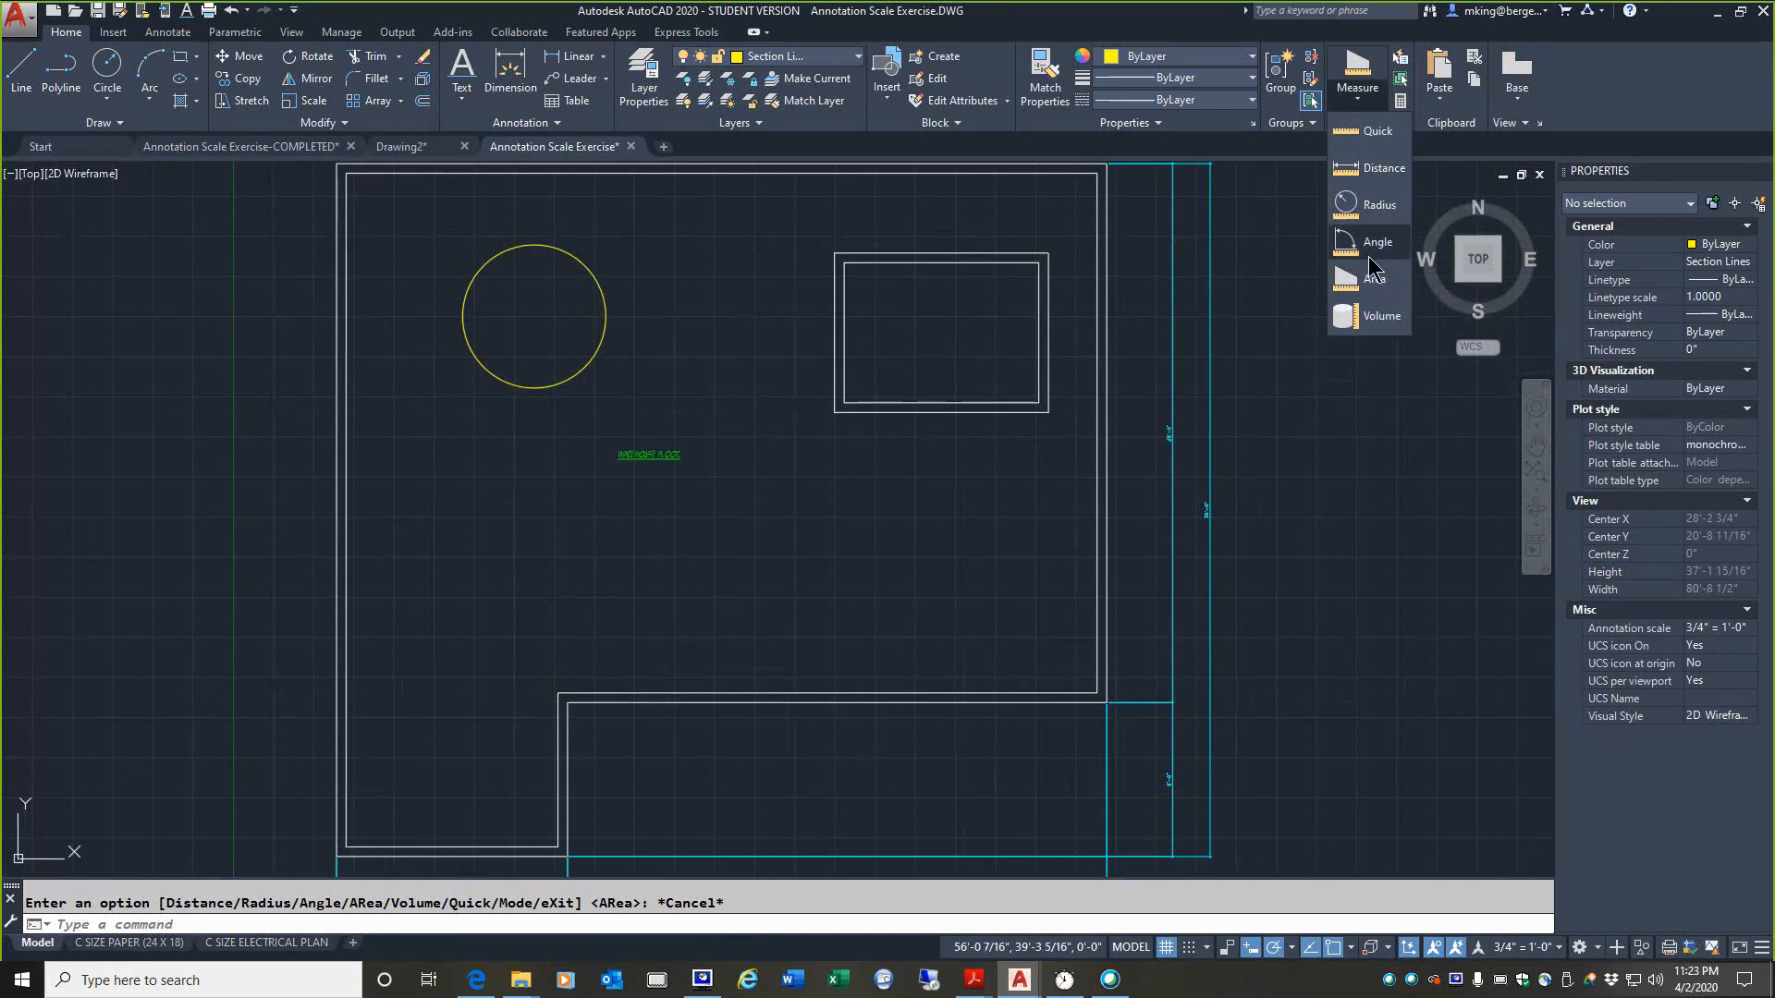
pyautogui.click(1352, 280)
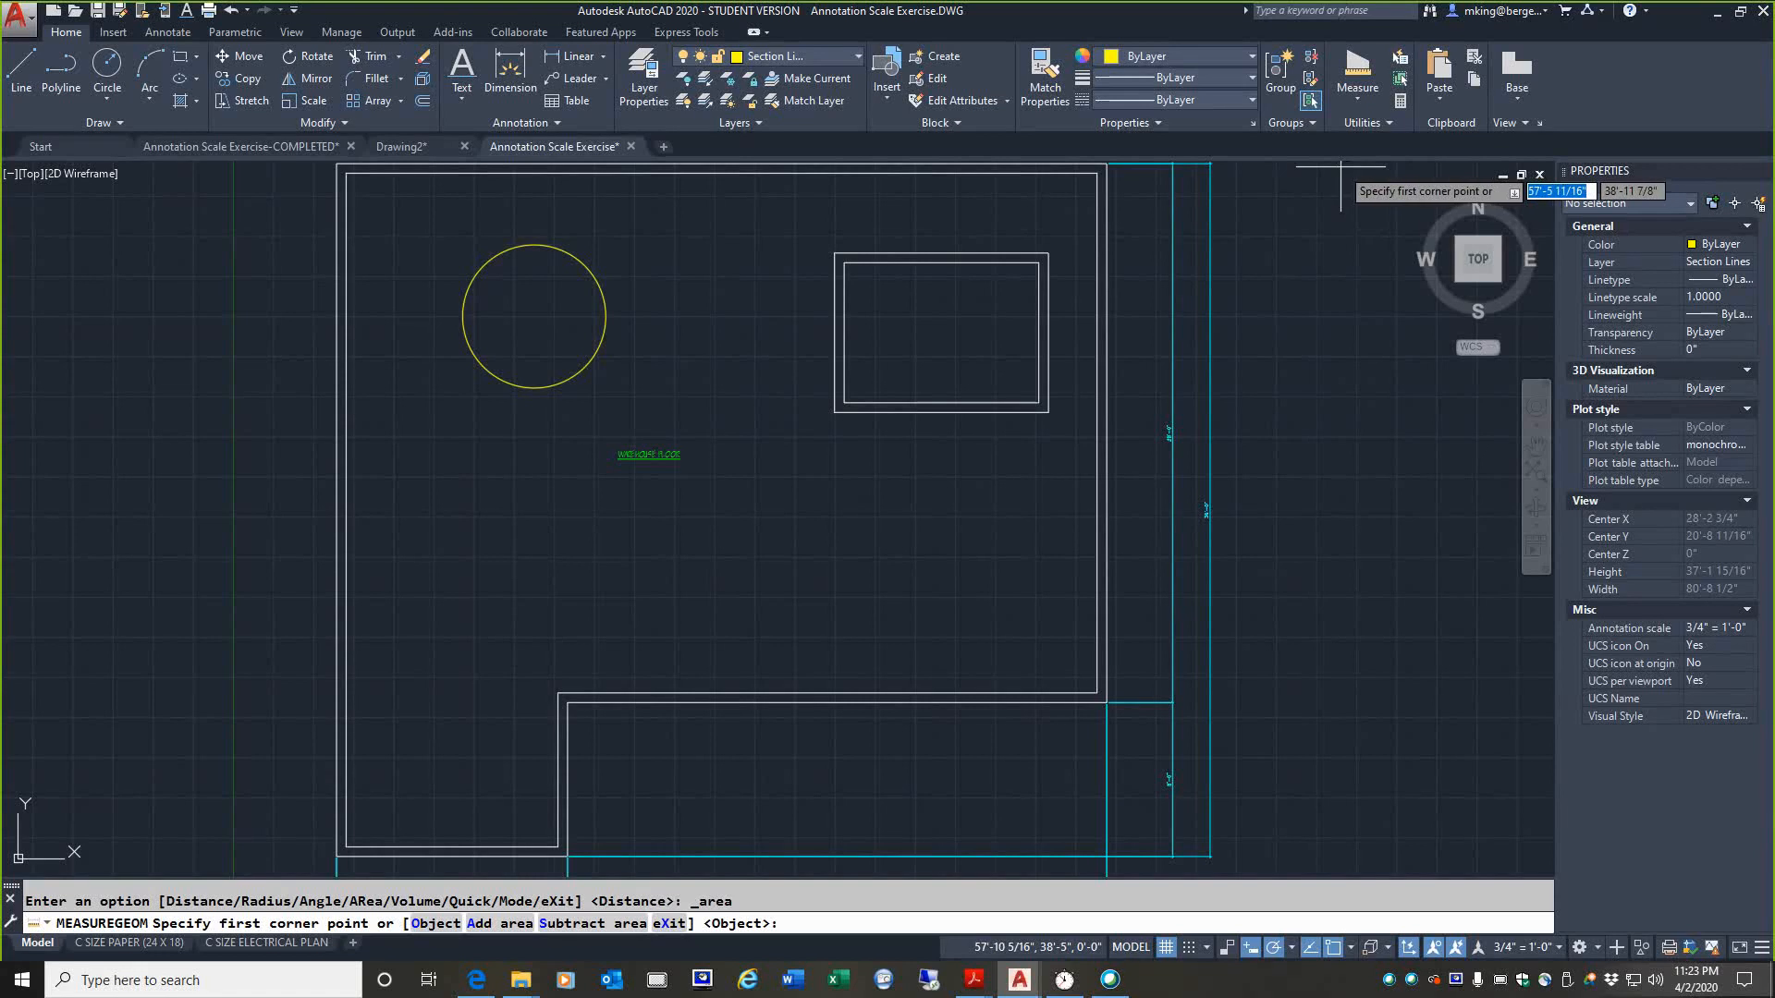
pyautogui.press('Escape')
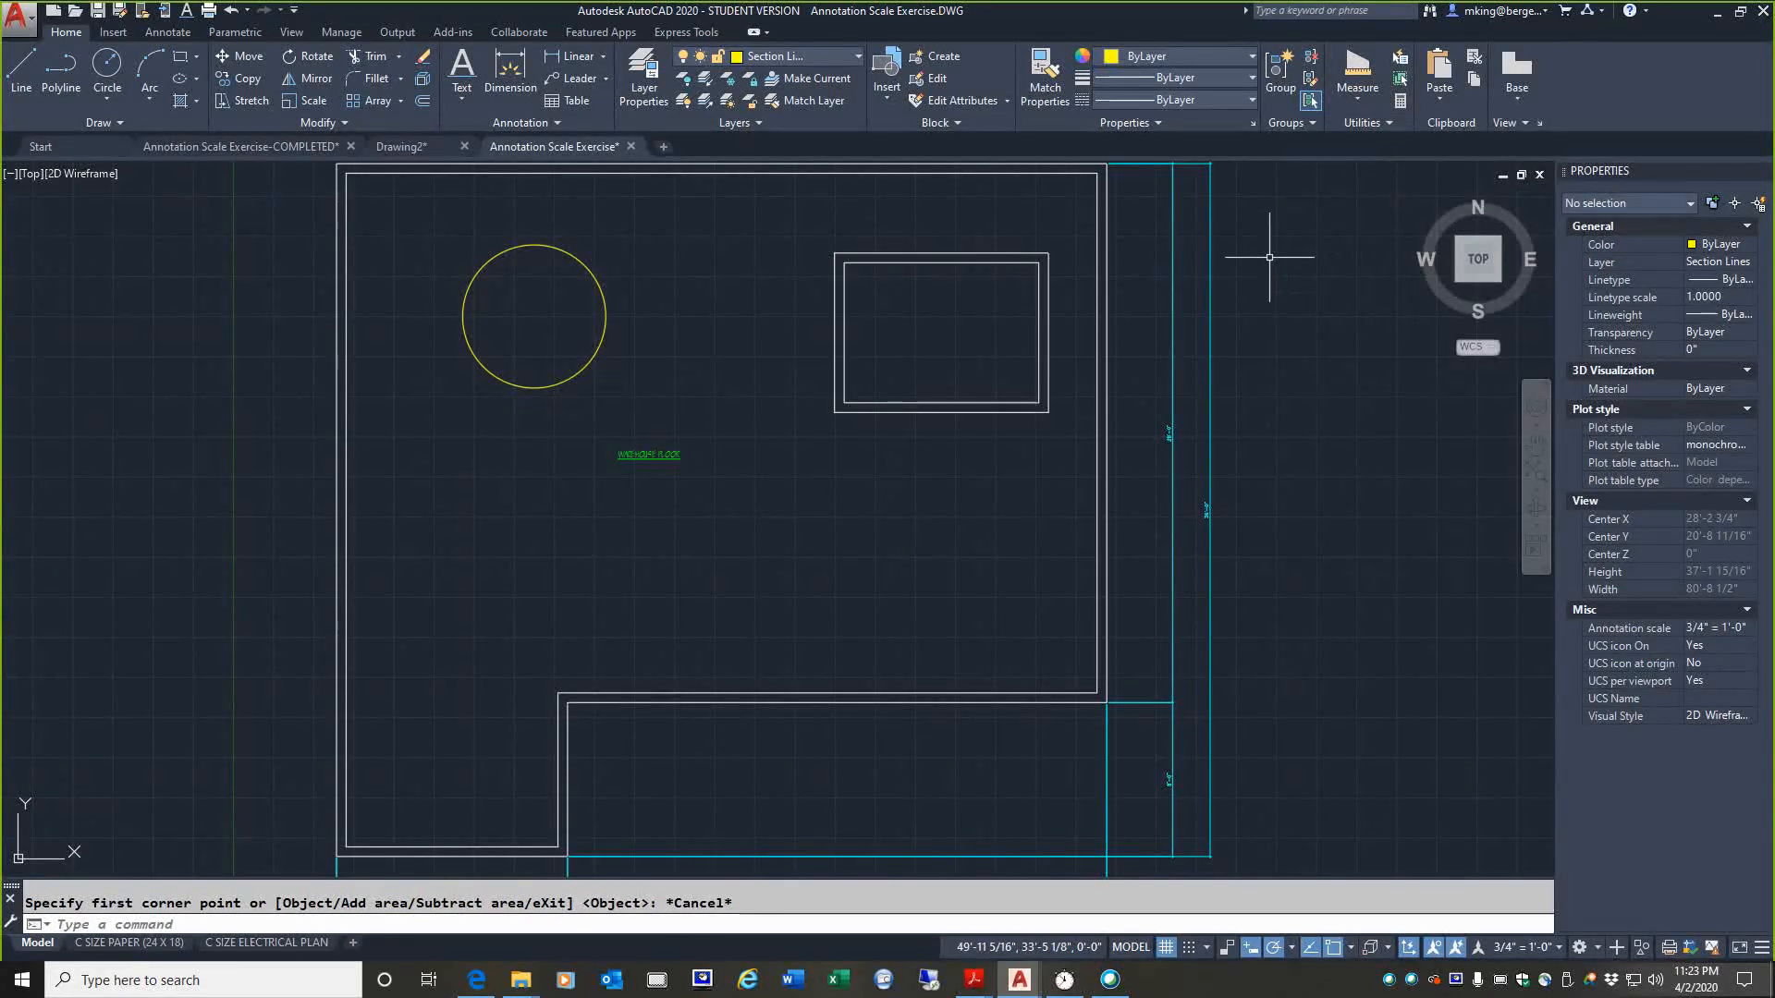
# Step: Measure the floor plan's area in Add area mode through the corners of its inner wall line
pyautogui.click(1358, 102)
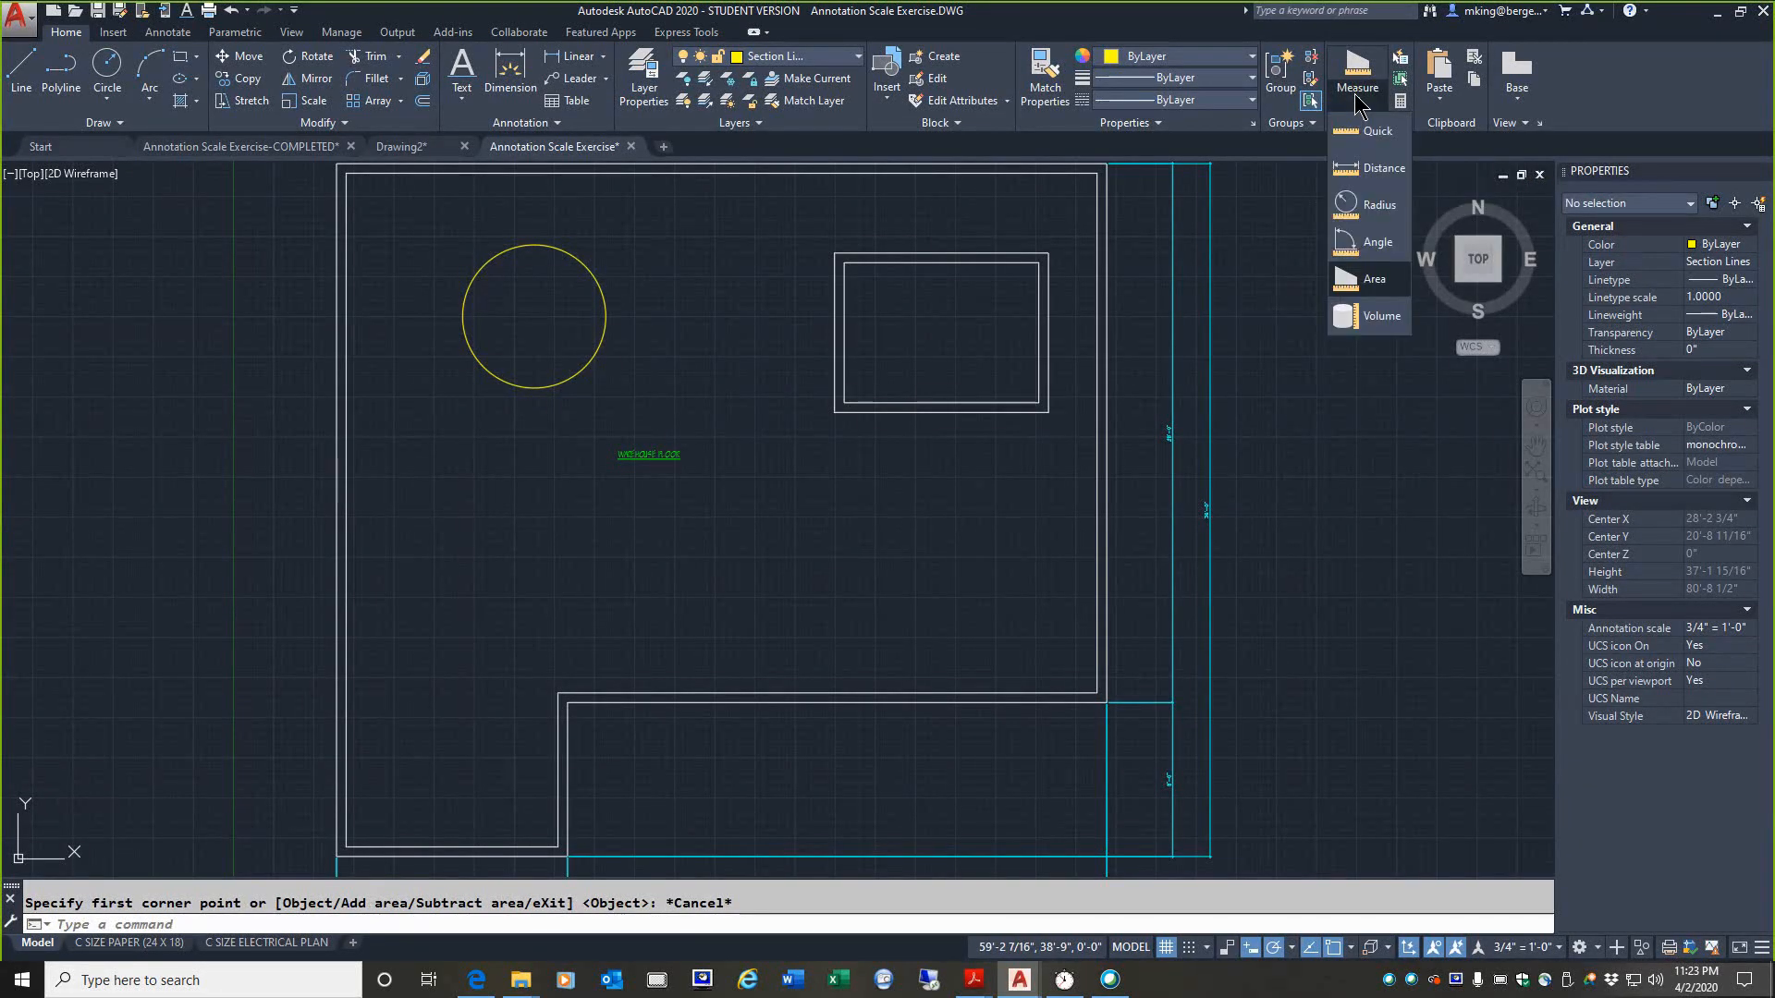
pyautogui.click(1368, 279)
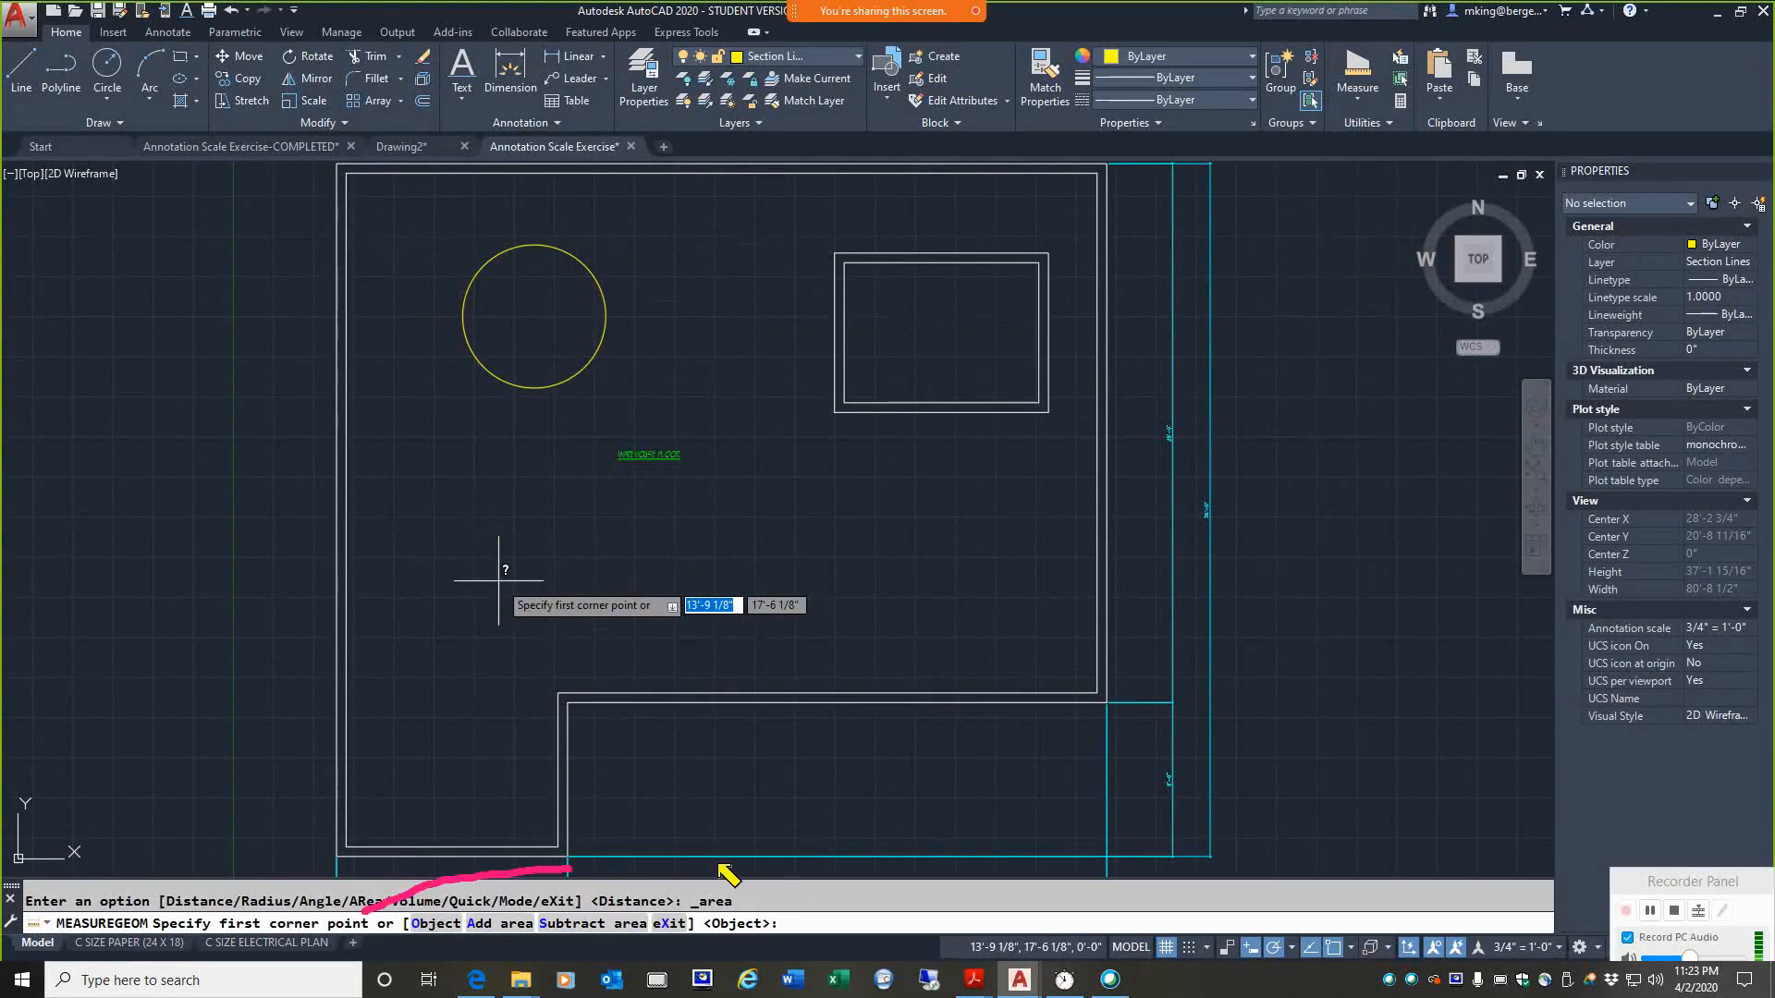
pyautogui.moveTo(721, 867)
pyautogui.mouseDown()
pyautogui.moveTo(661, 975)
pyautogui.moveTo(379, 957)
pyautogui.moveTo(363, 872)
pyautogui.mouseUp()
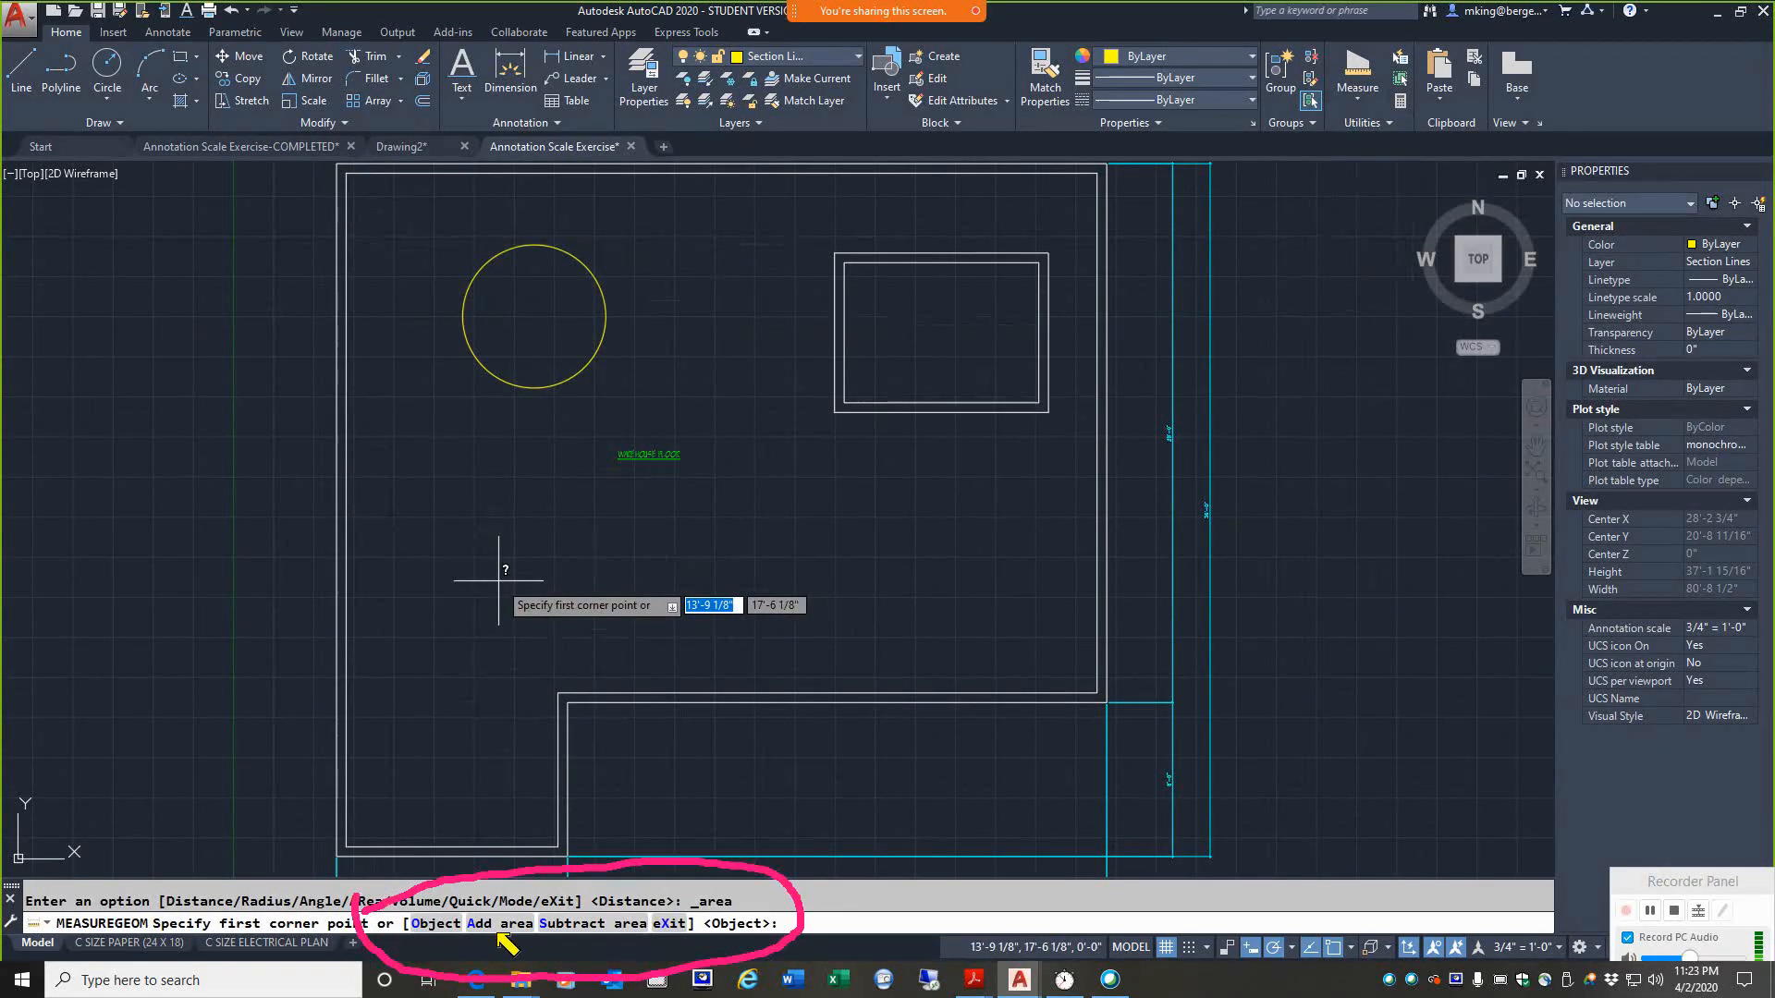
pyautogui.moveTo(497, 709)
pyautogui.mouseDown()
pyautogui.moveTo(499, 897)
pyautogui.moveTo(474, 841)
pyautogui.moveTo(499, 899)
pyautogui.mouseUp()
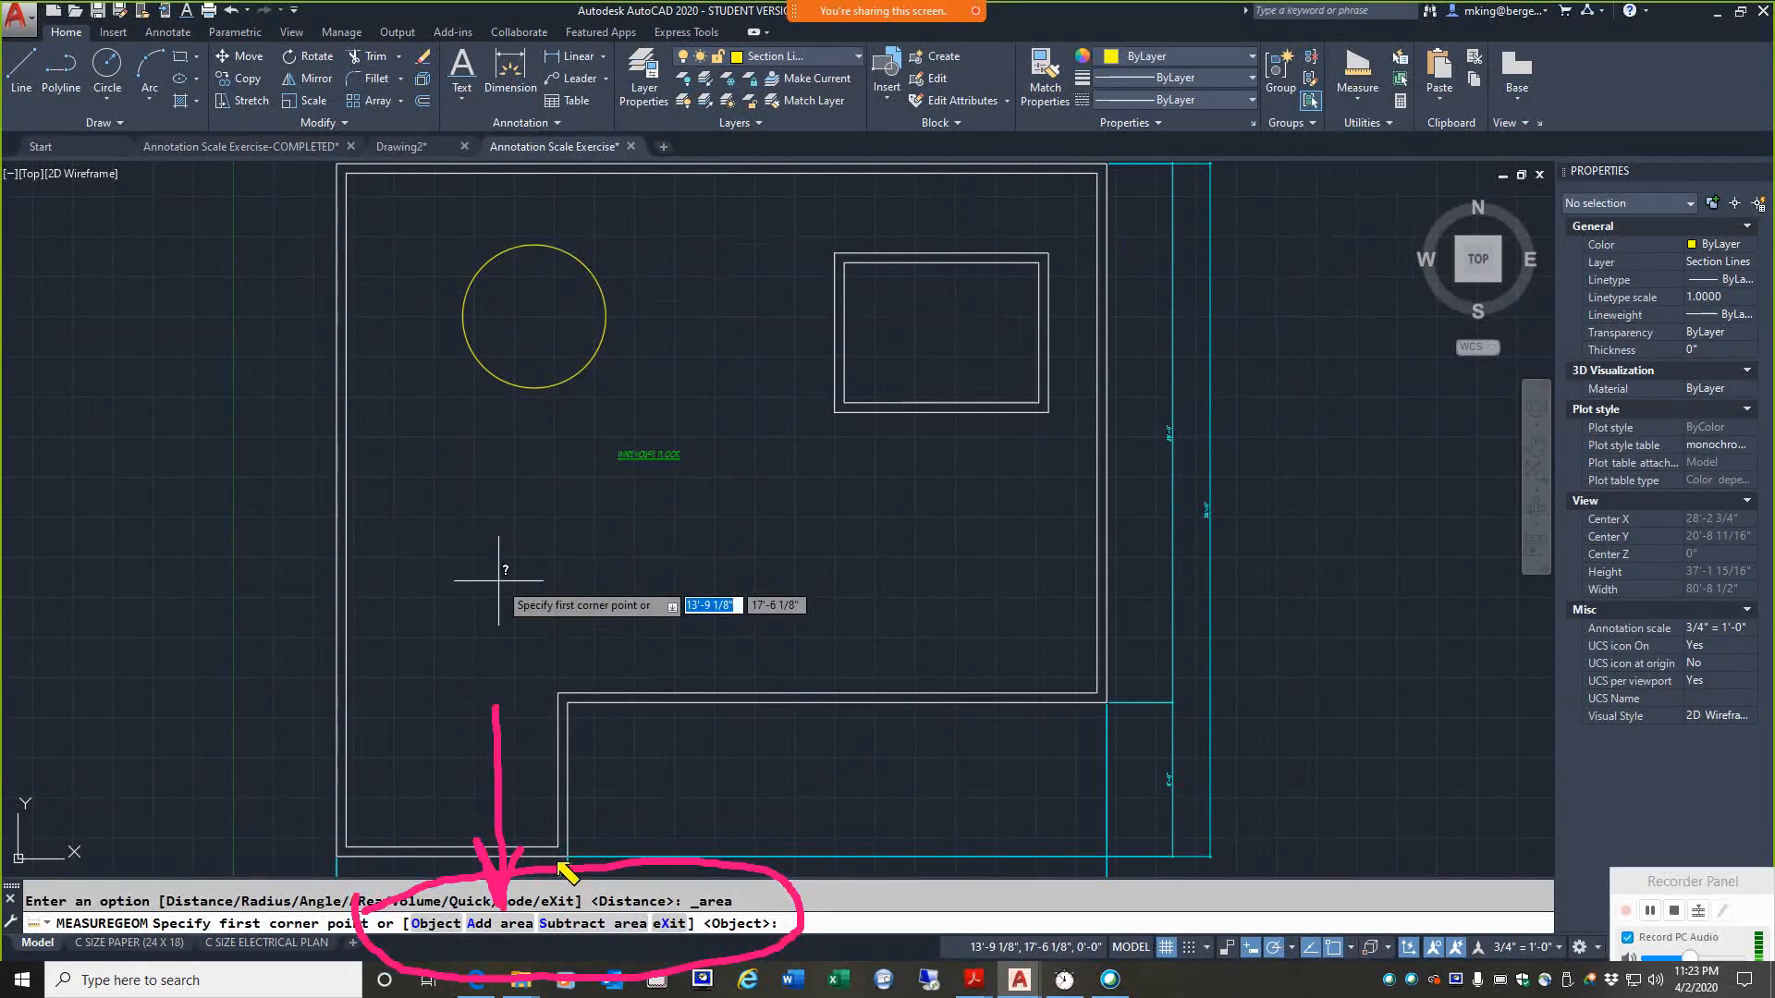
pyautogui.click(491, 925)
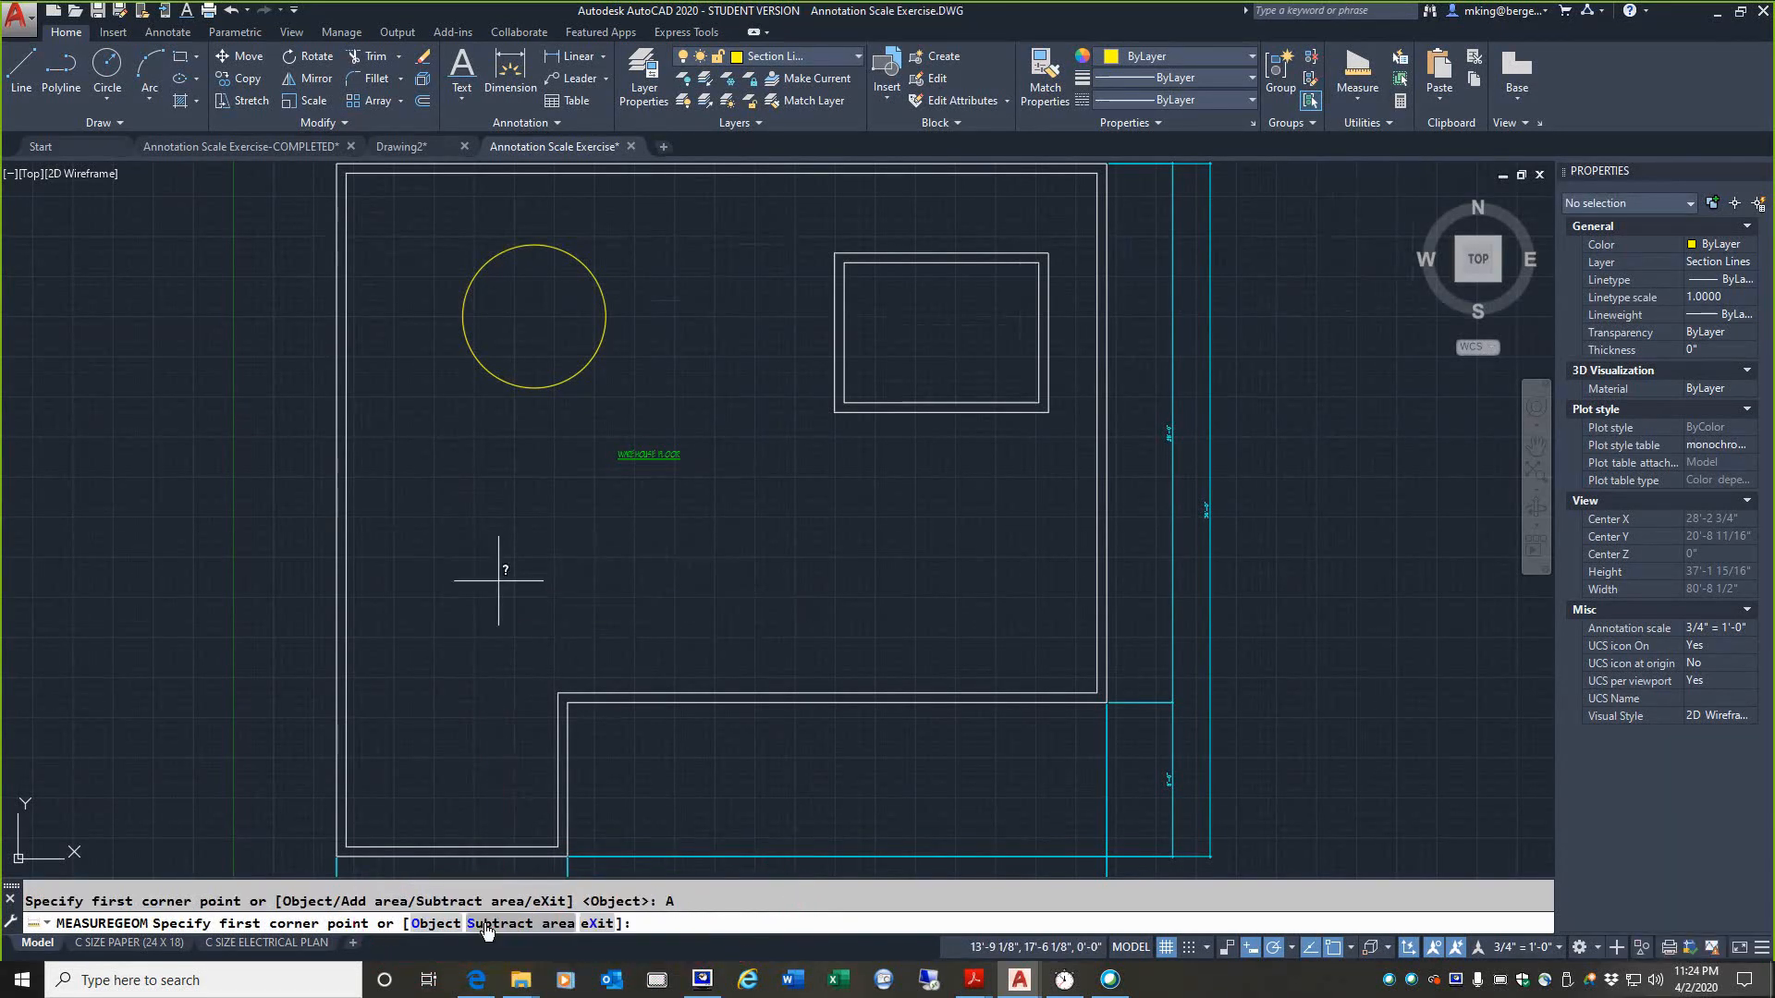
pyautogui.click(347, 845)
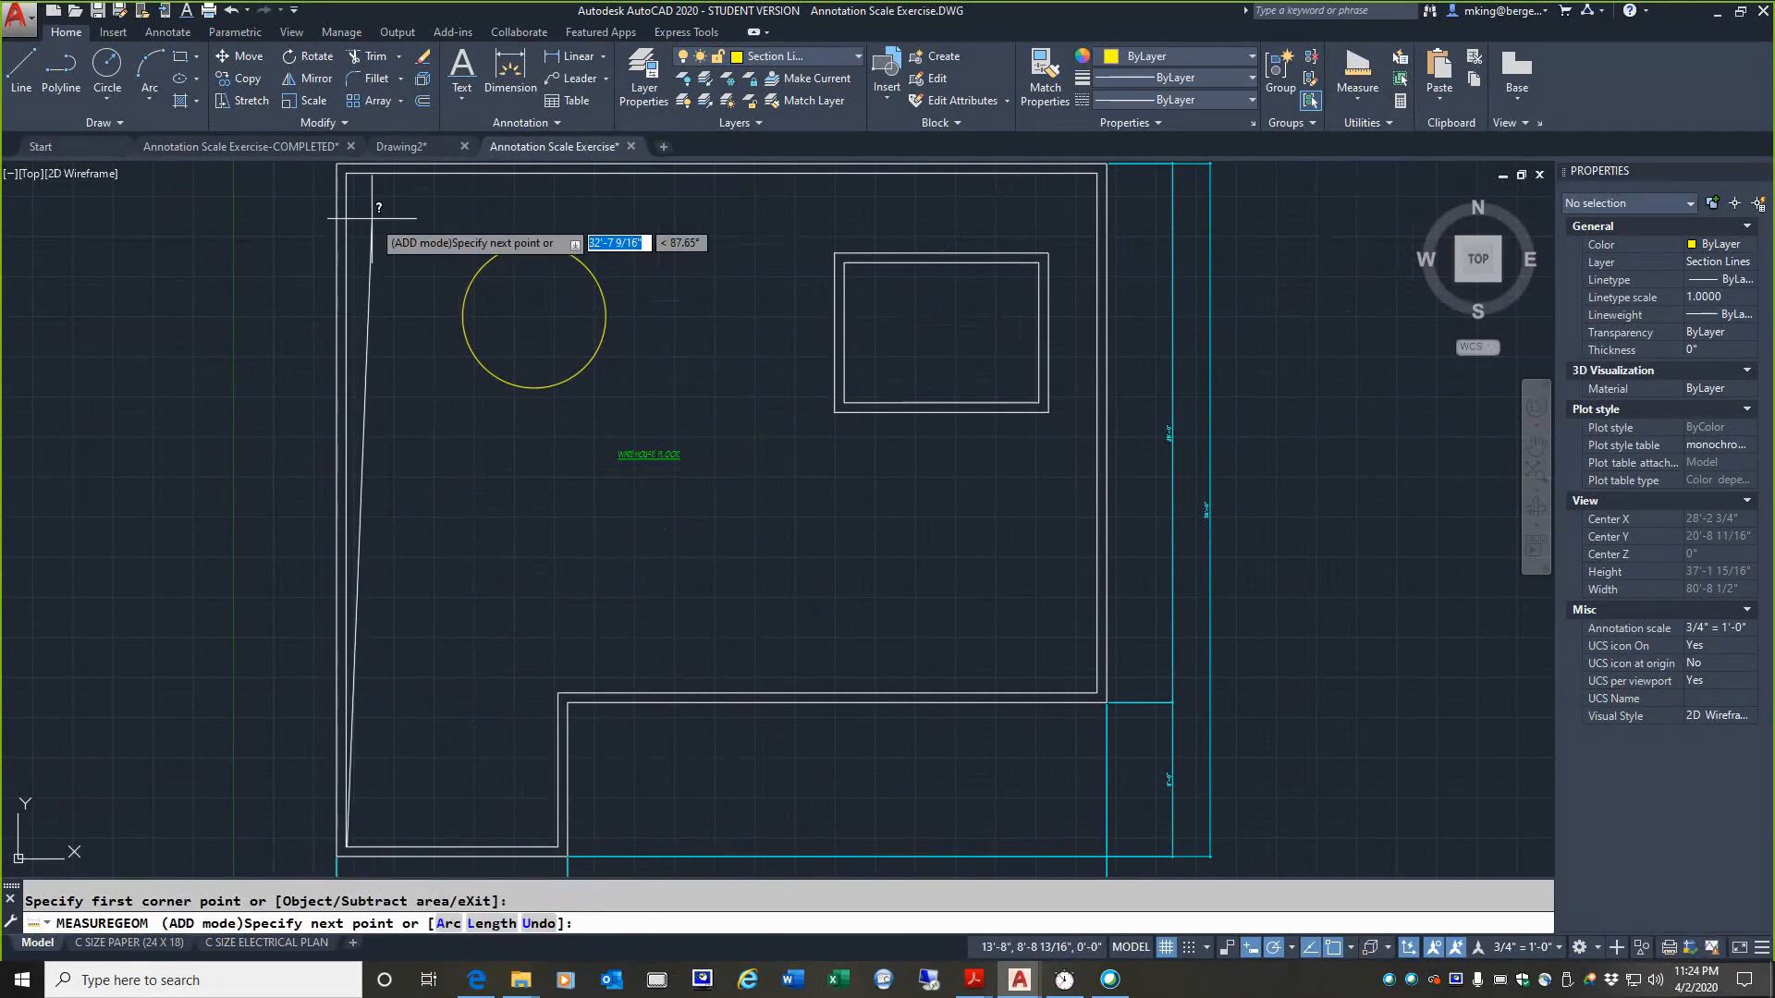
pyautogui.click(346, 172)
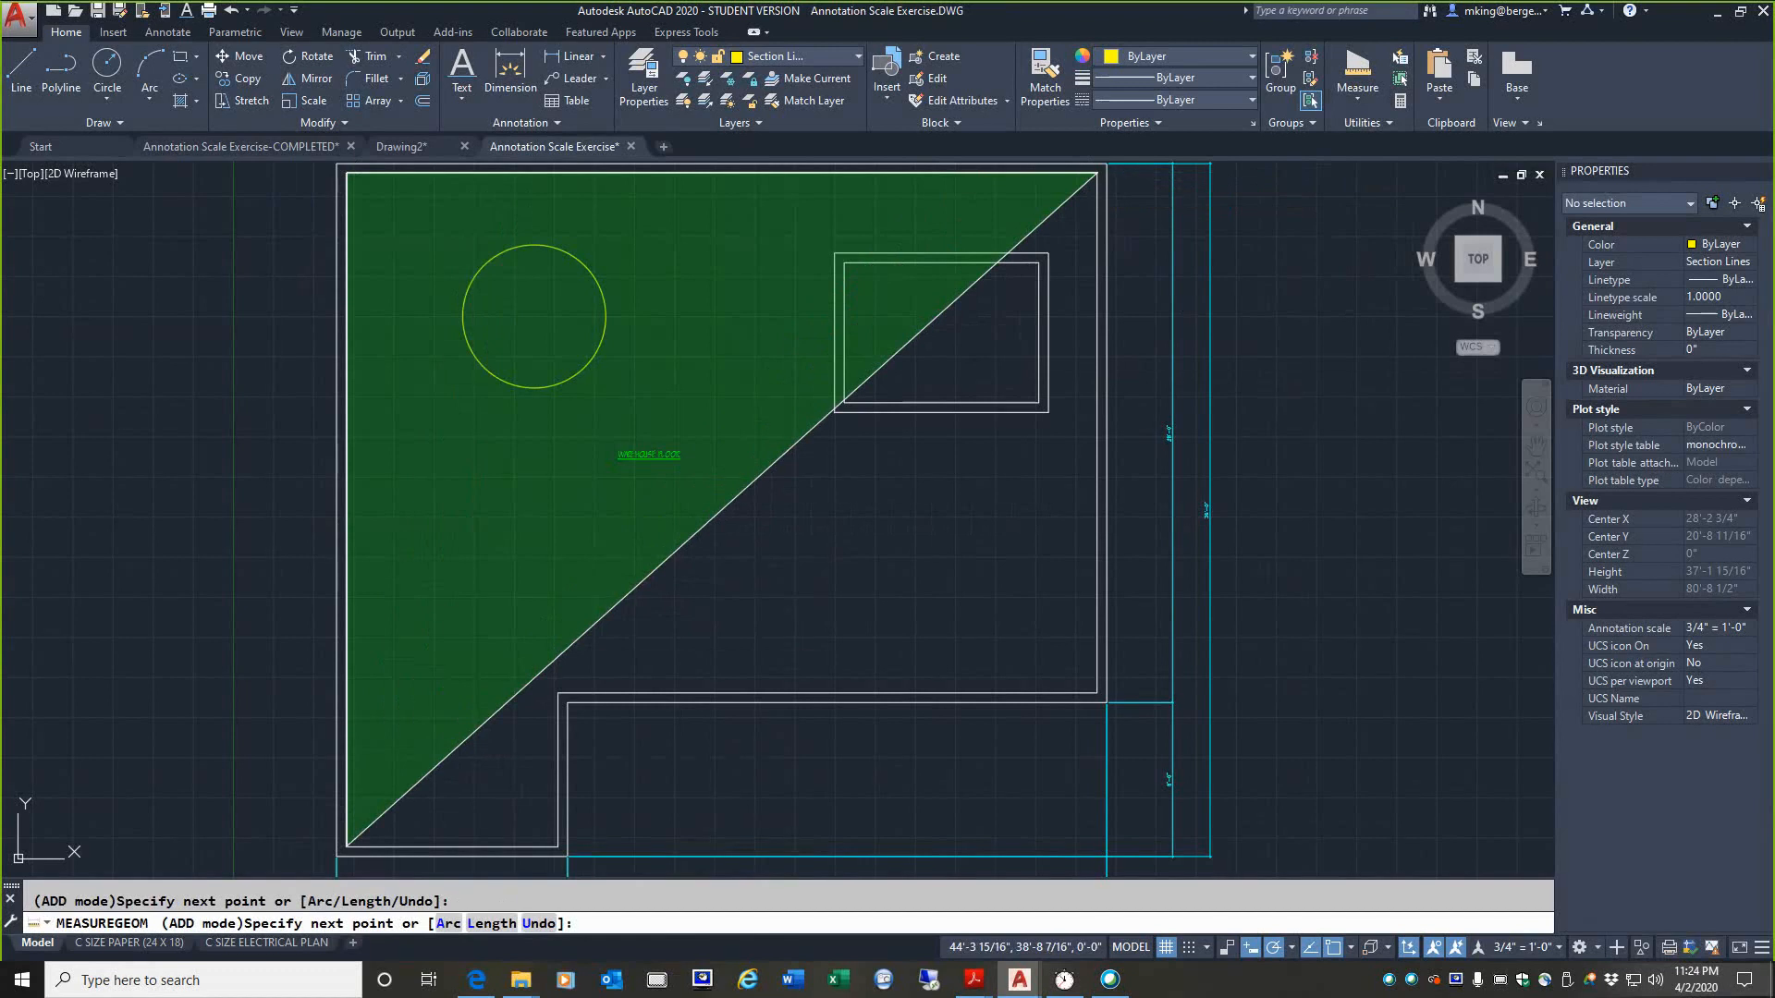
pyautogui.click(1096, 173)
pyautogui.click(1099, 692)
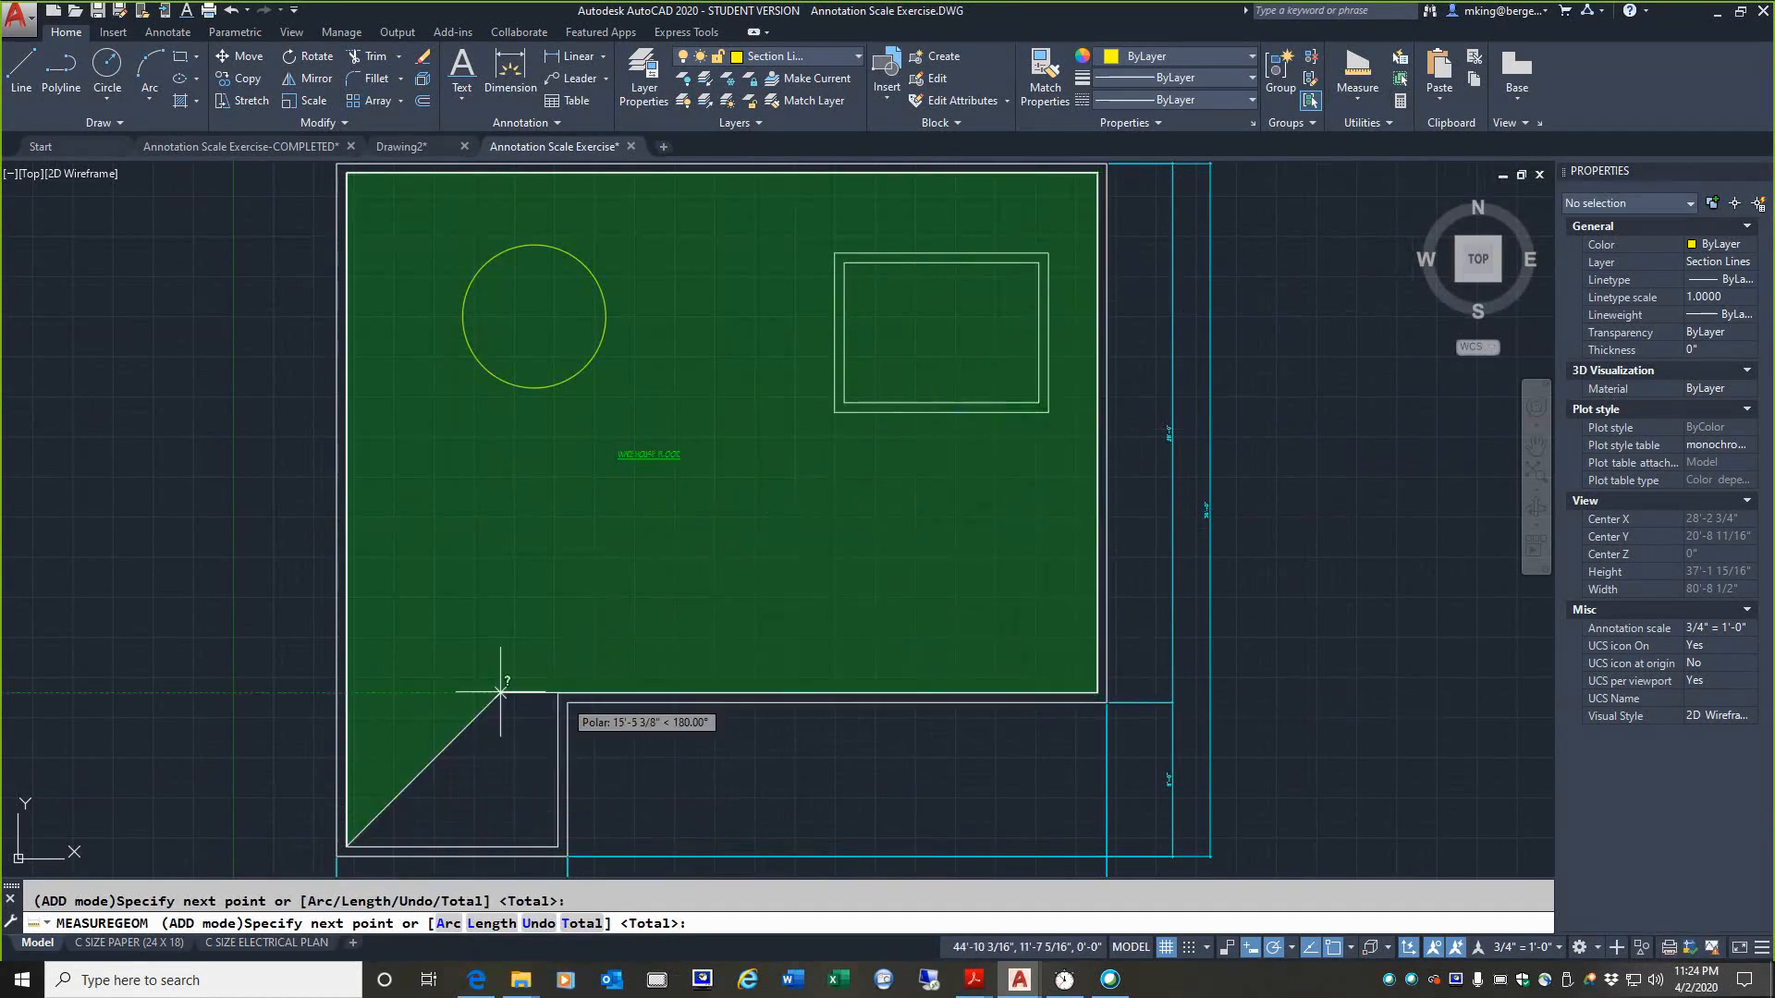
pyautogui.click(557, 692)
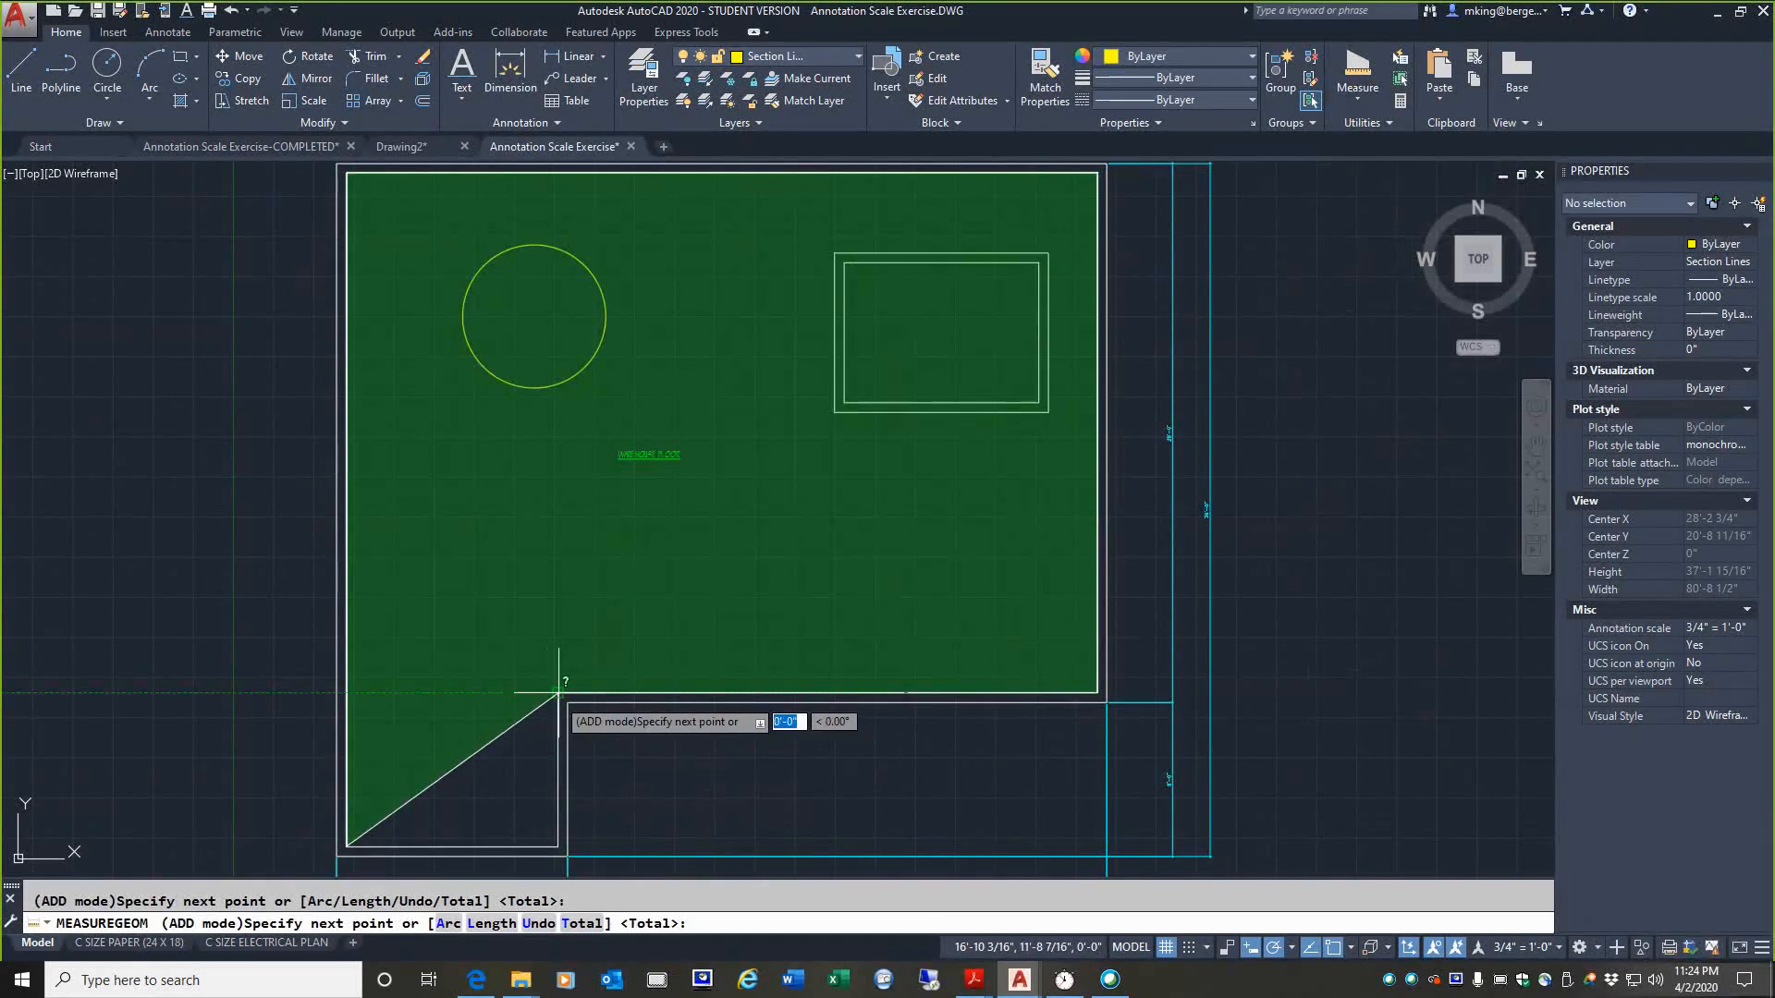
pyautogui.click(558, 844)
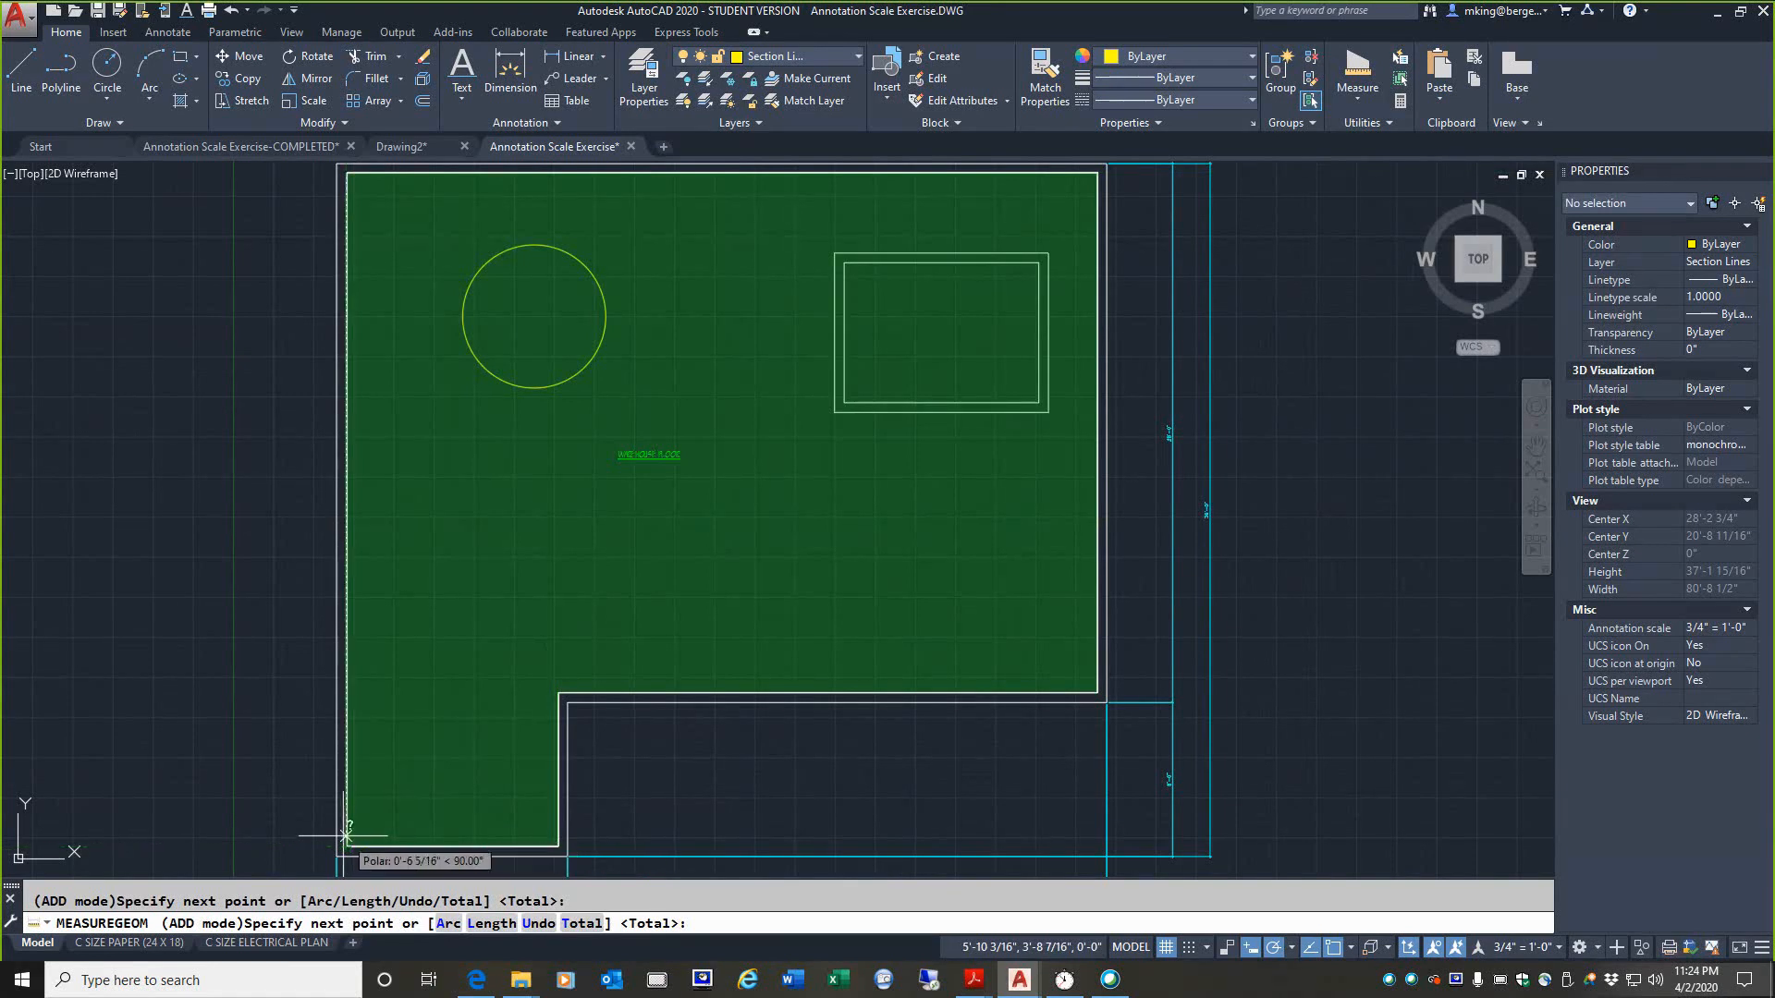
pyautogui.press('Return')
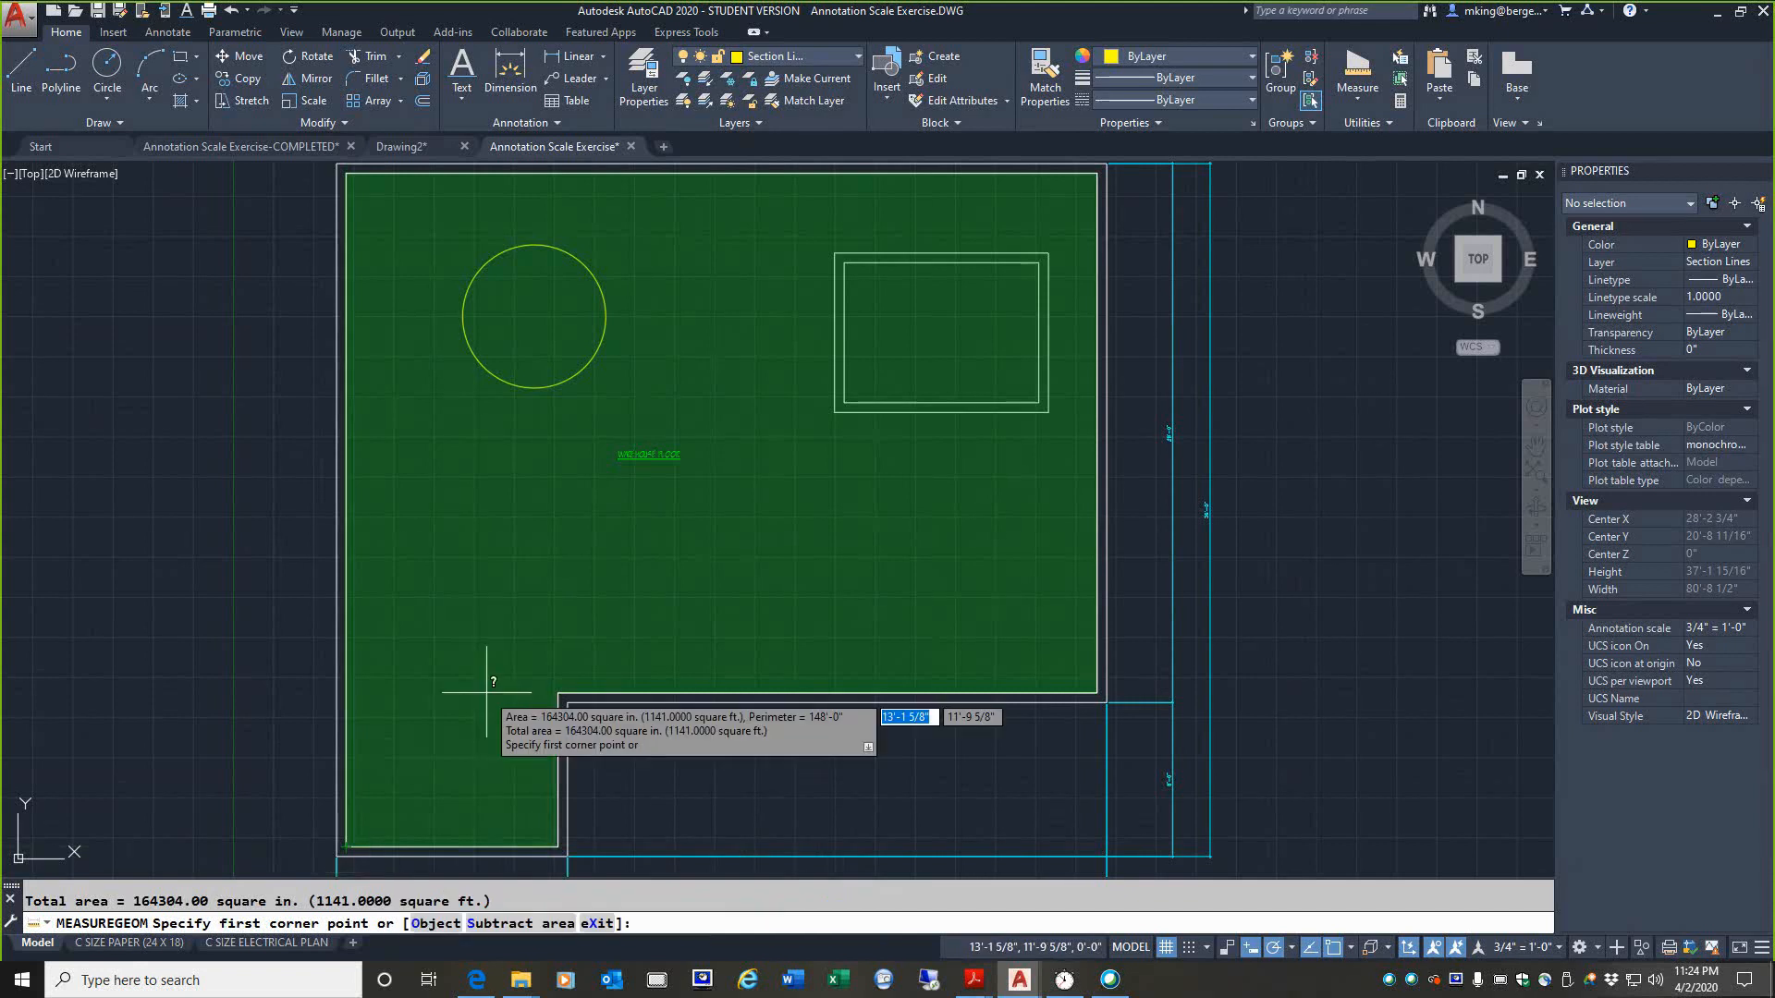
# Step: Subtract the double-lined rectangle inside the floor plan from the measured area, using the corners of its outer line
pyautogui.click(506, 925)
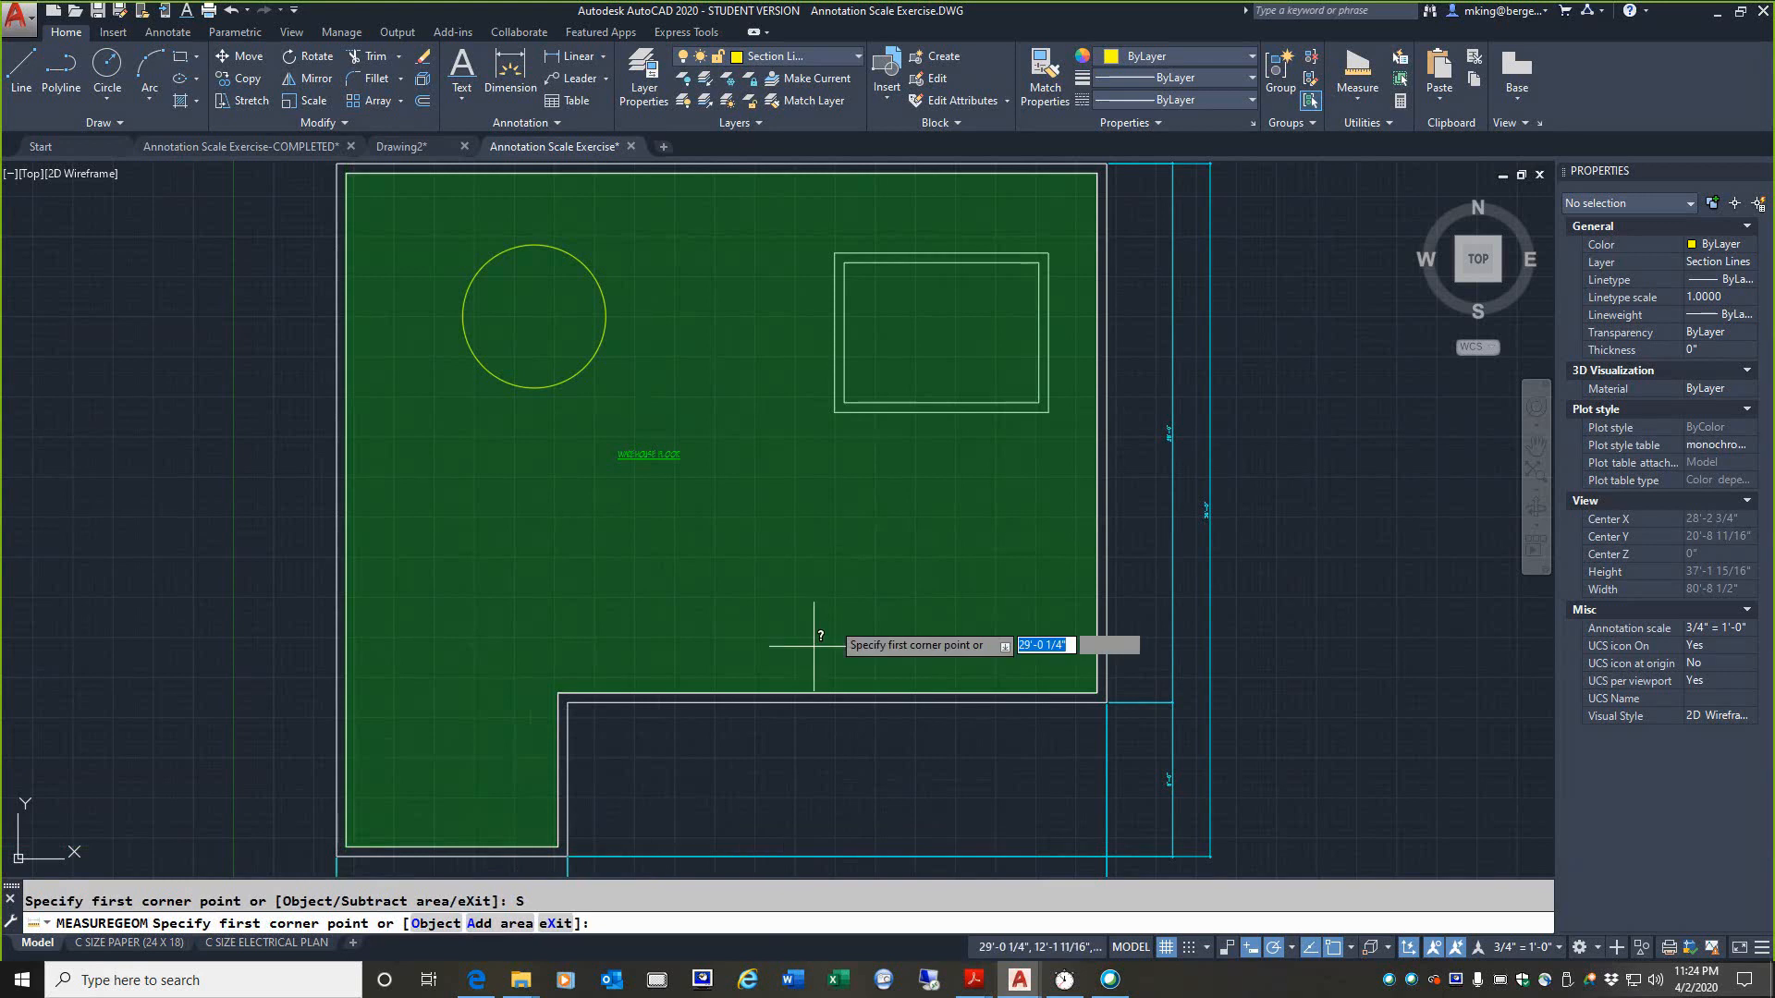
pyautogui.click(835, 412)
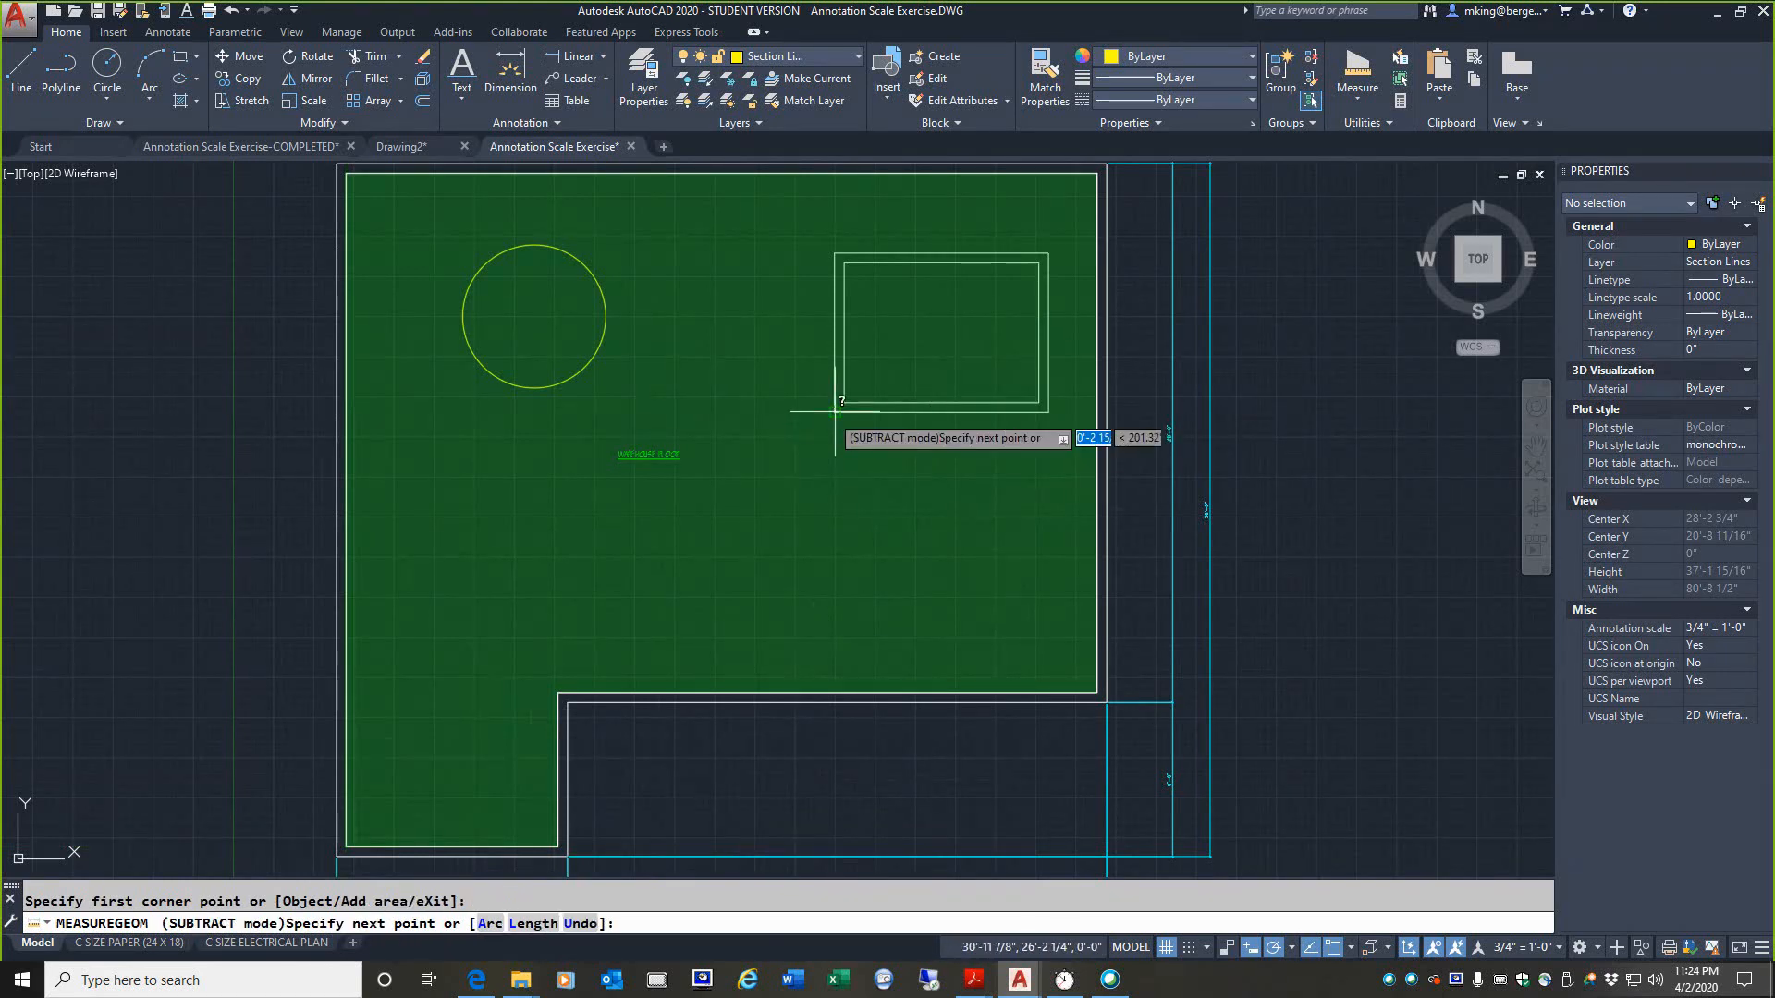
pyautogui.click(834, 253)
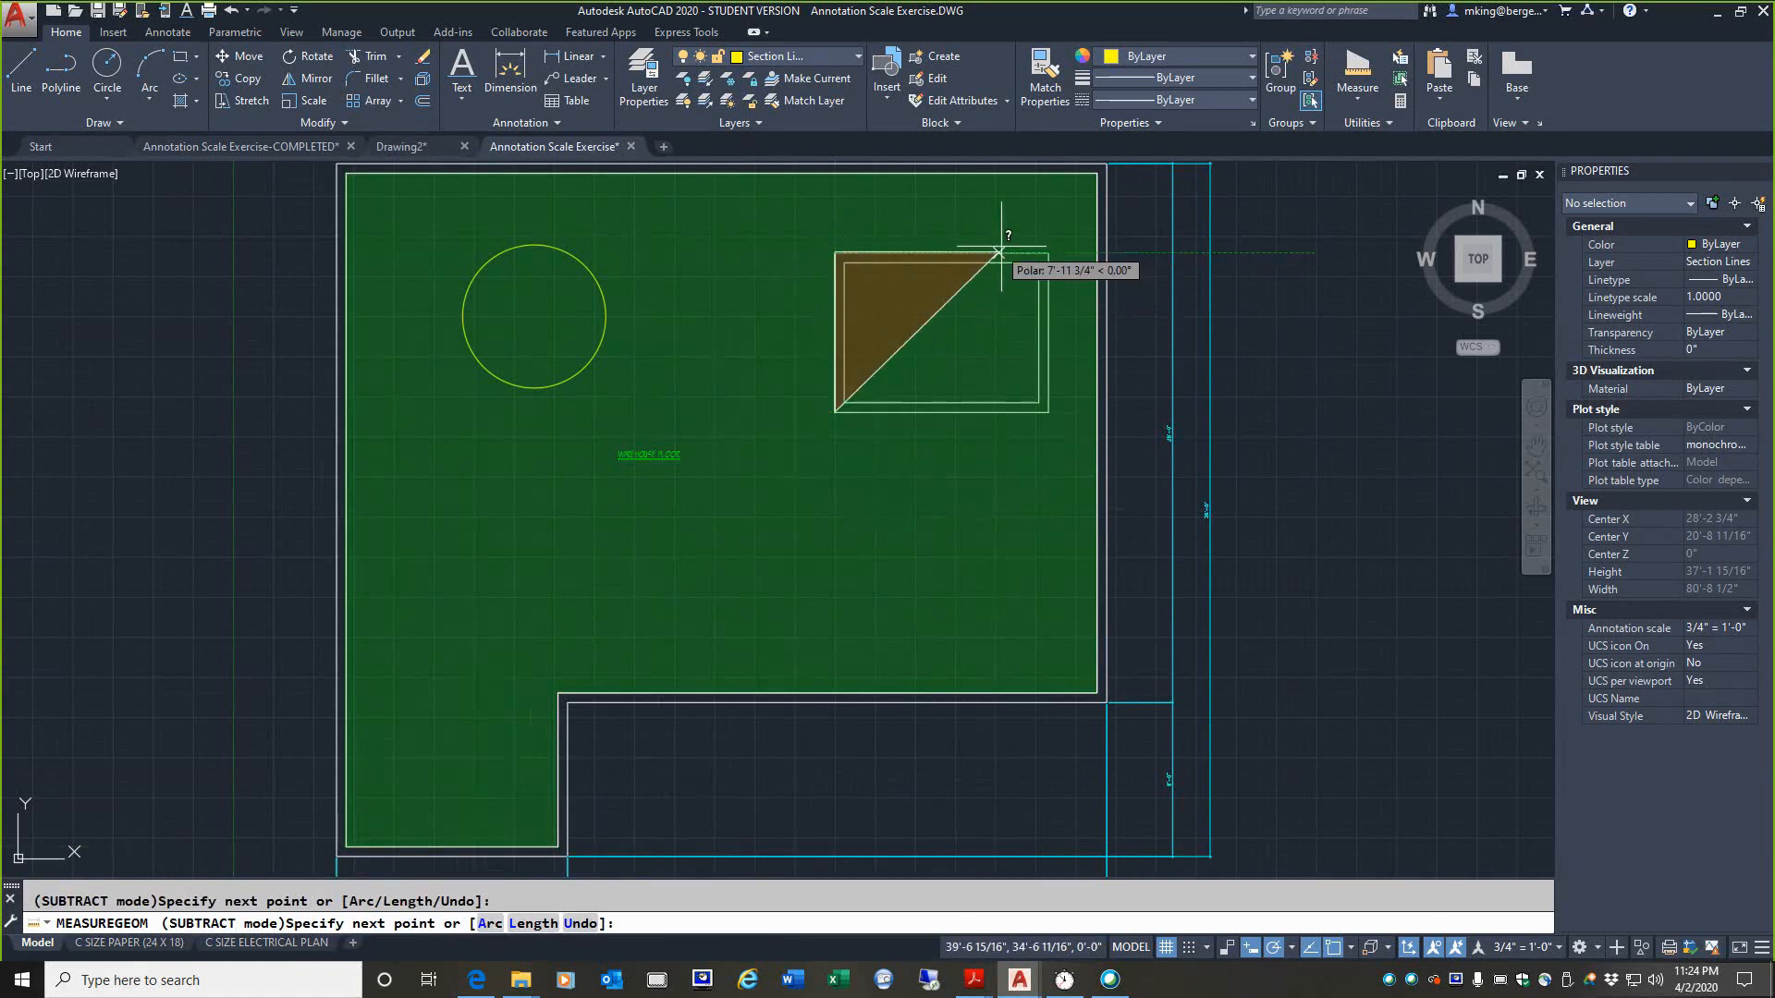
pyautogui.click(1048, 252)
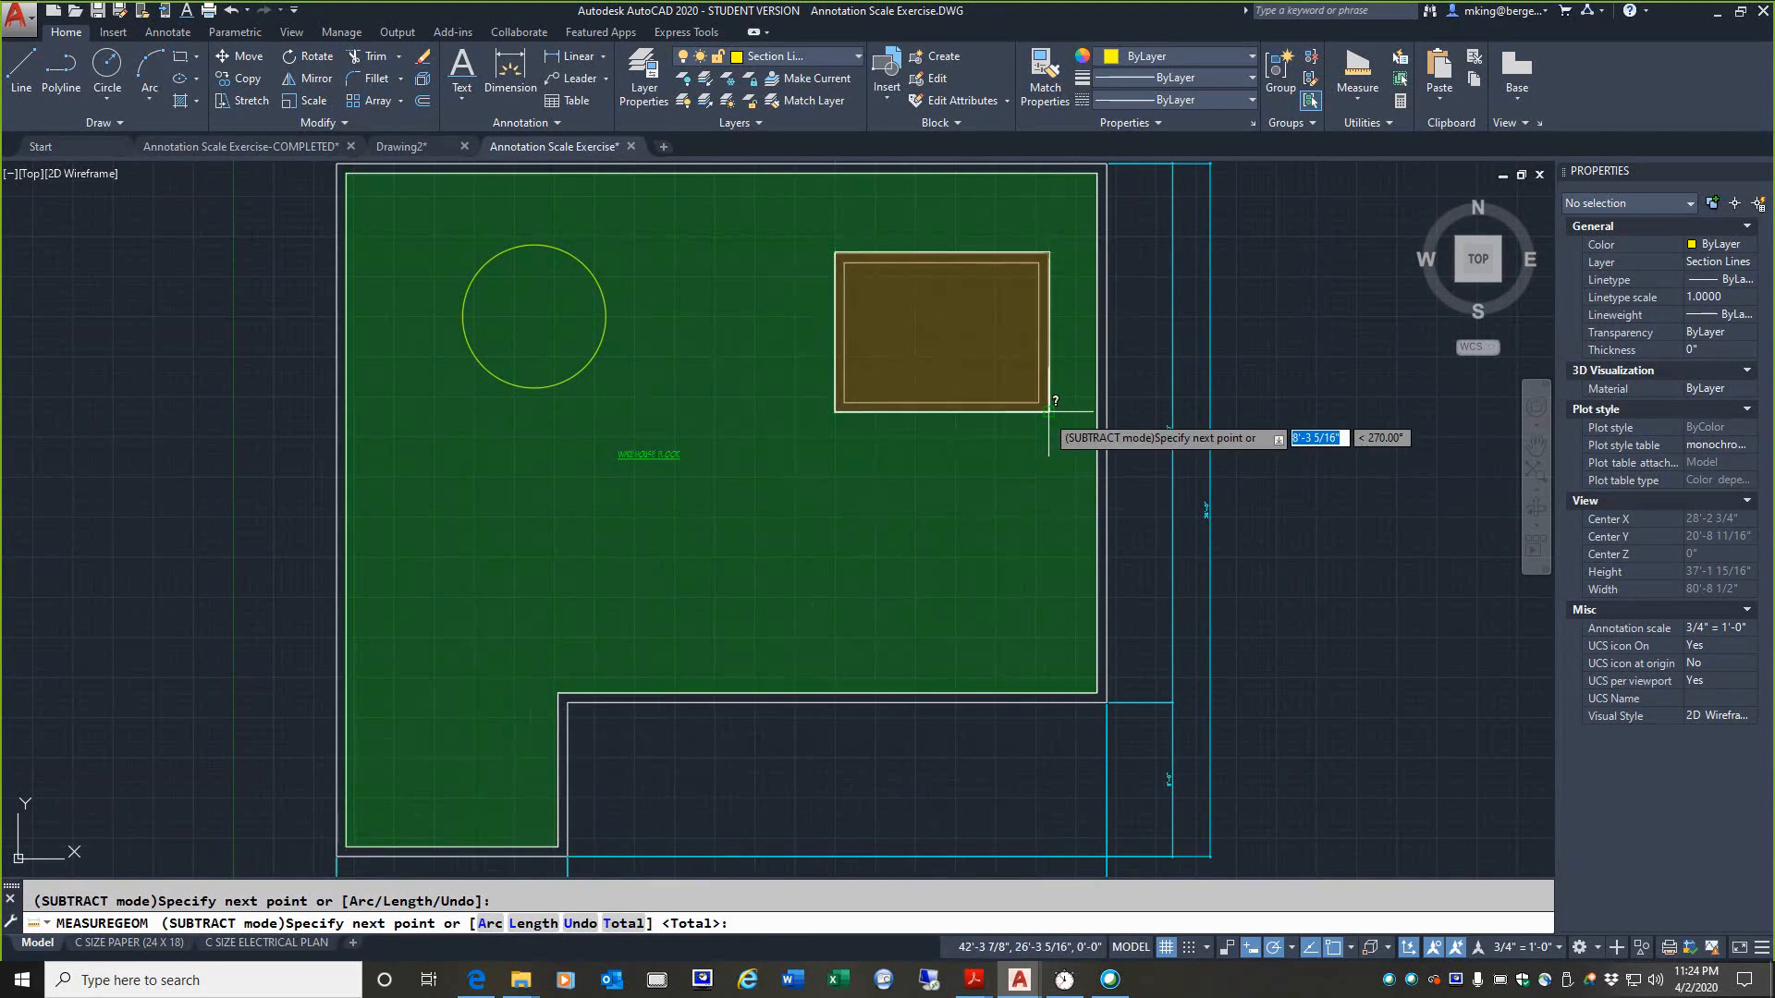
pyautogui.click(1048, 412)
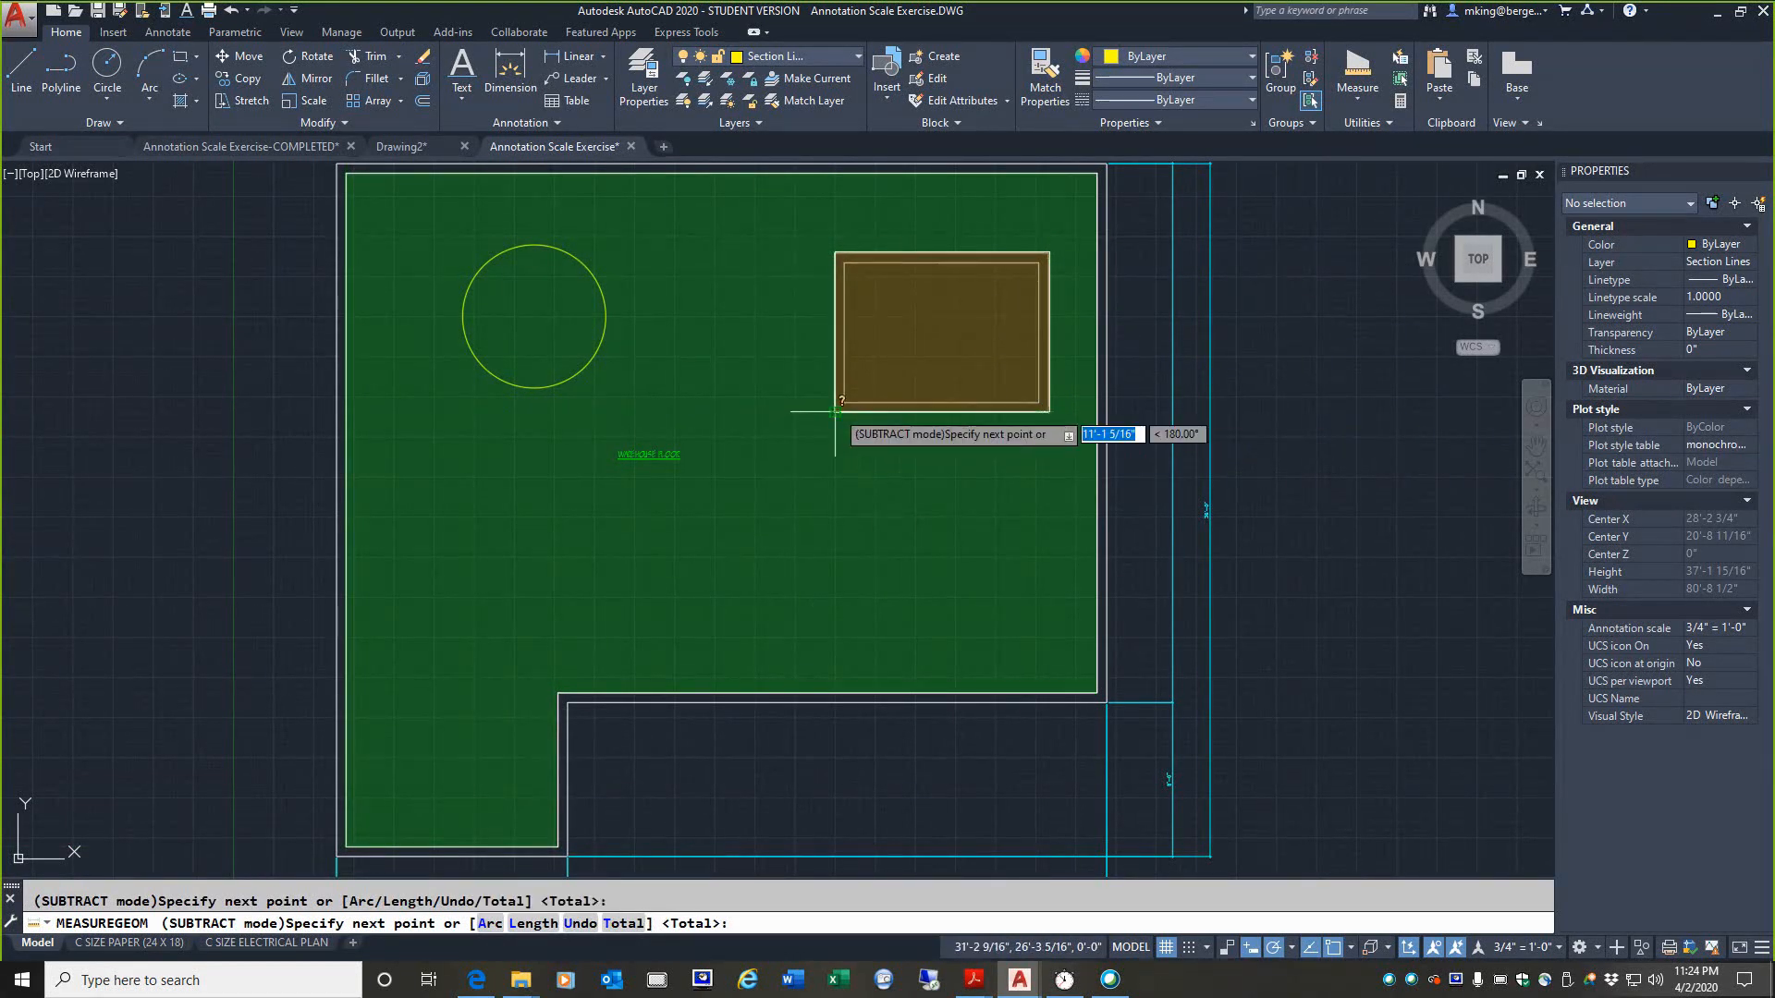
pyautogui.press('Return')
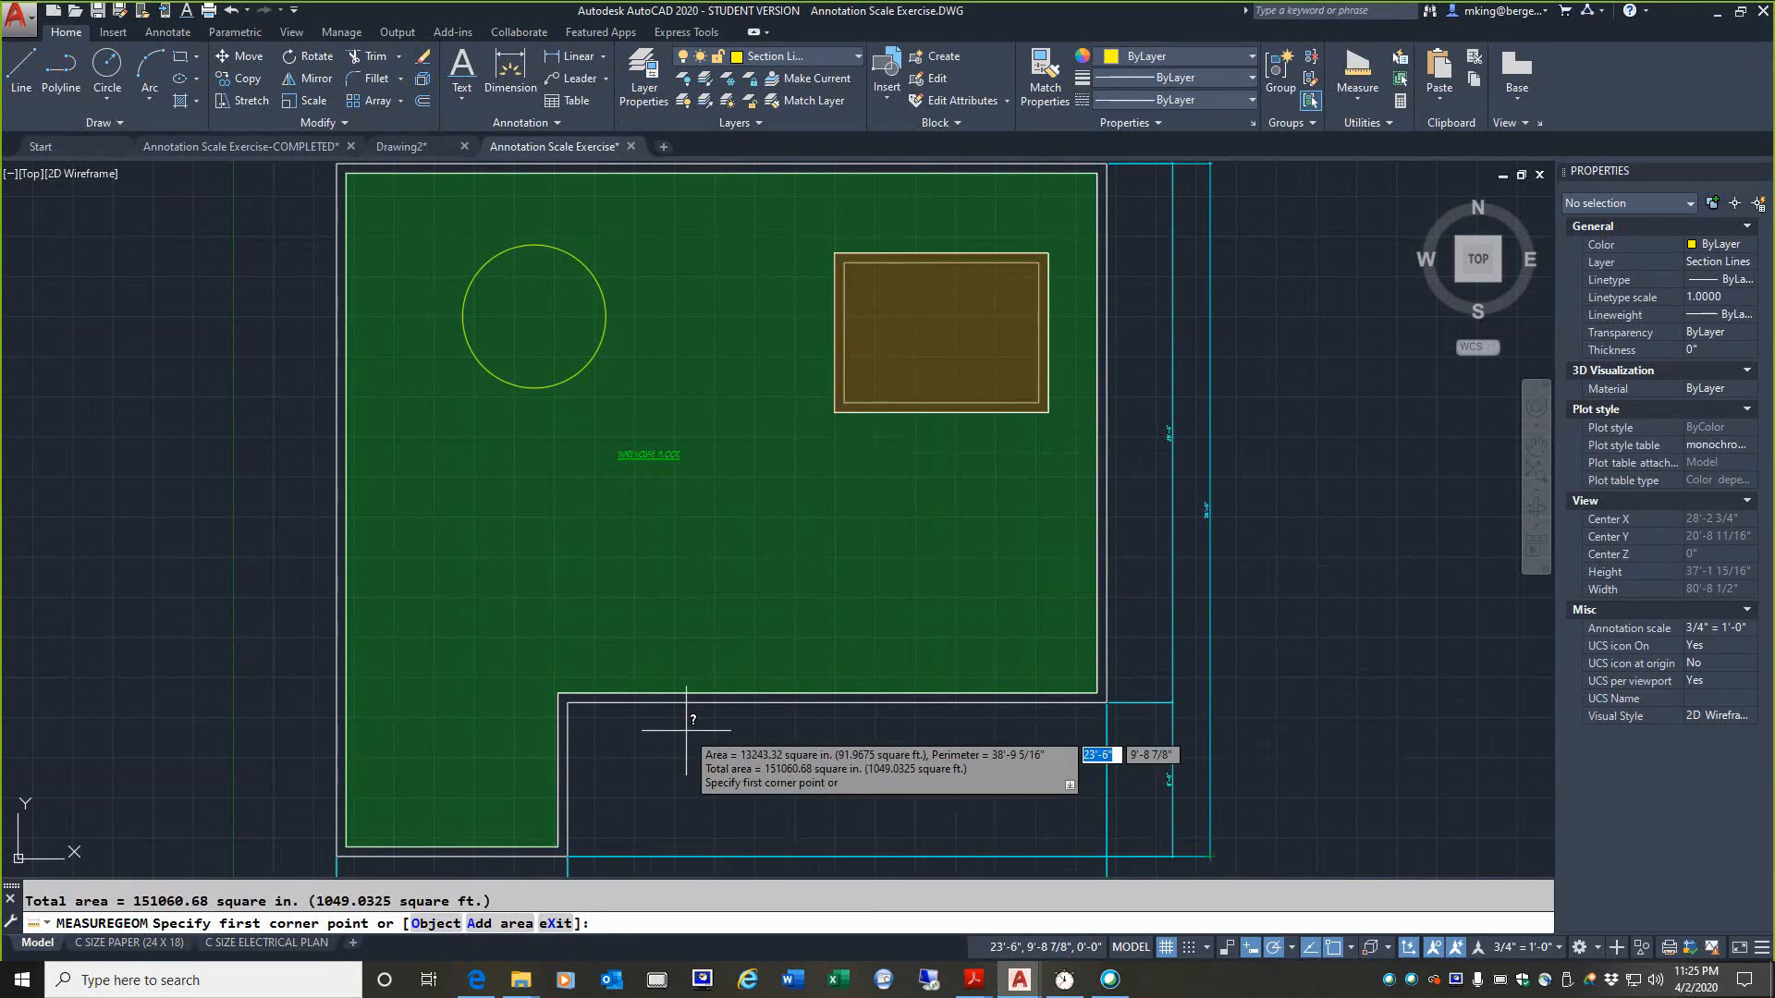
# Step: Review the added, subtracted and total areas in square feet in the command history, then end the area measurement
pyautogui.press('F2')
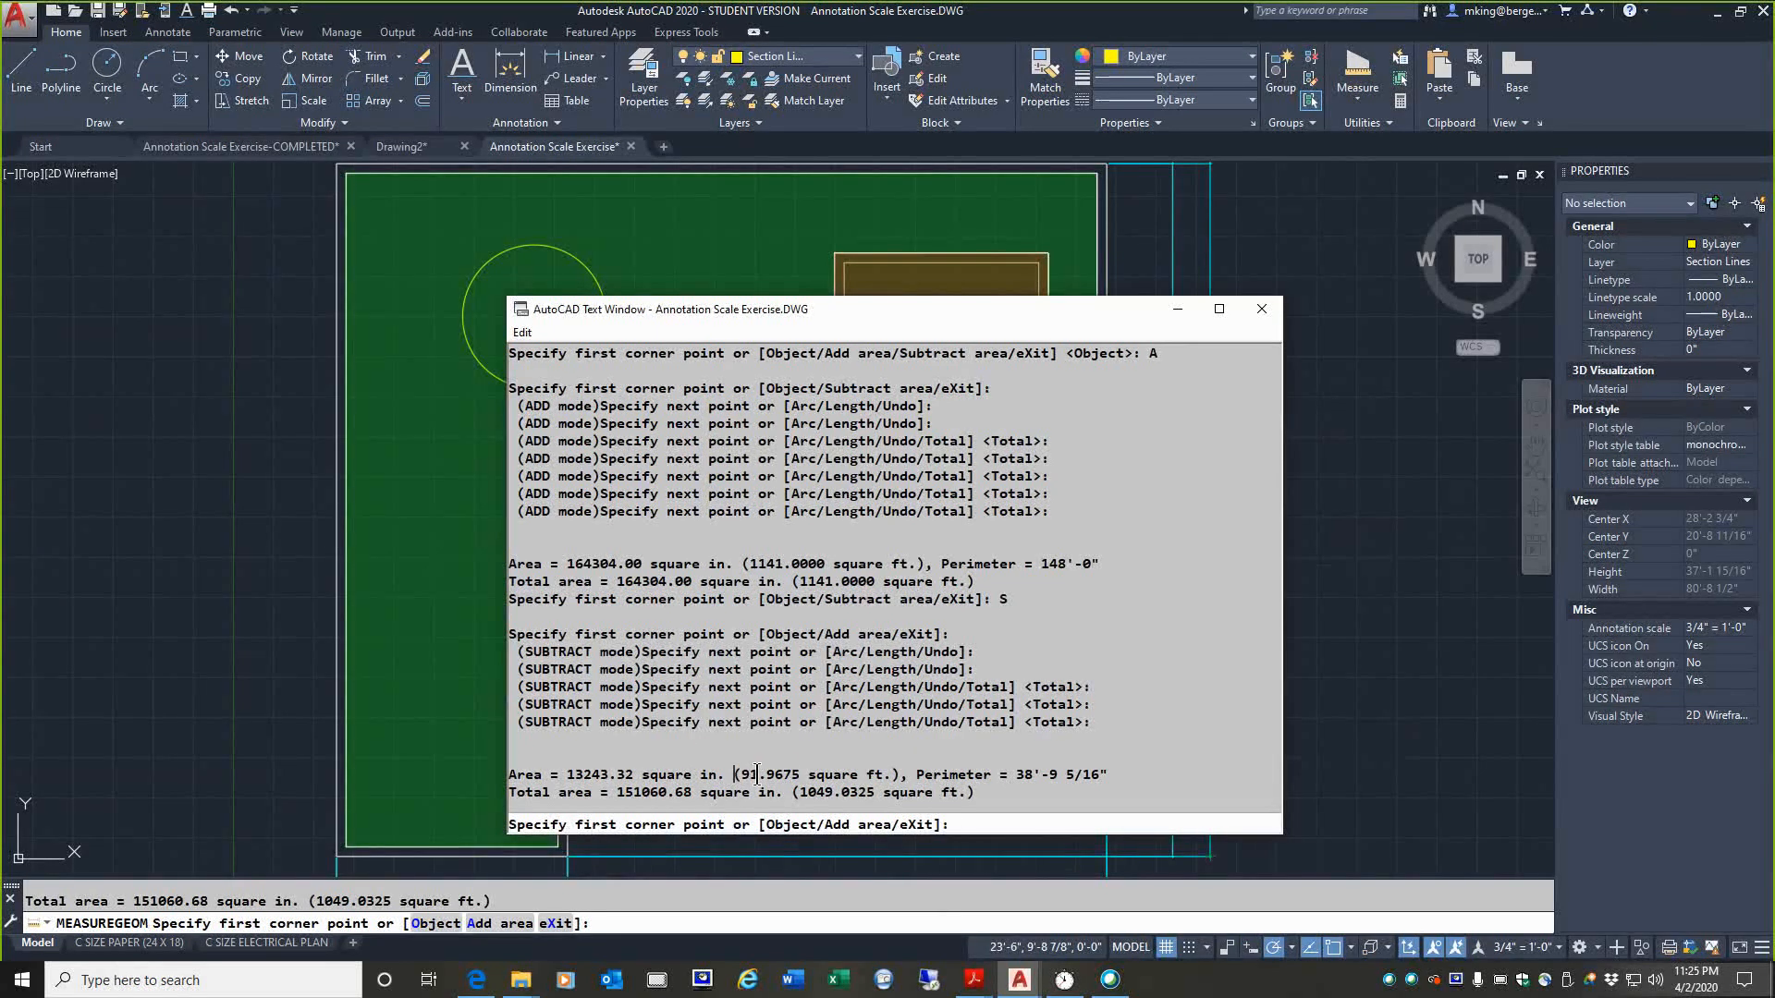
pyautogui.moveTo(734, 774); pyautogui.dragTo(897, 777)
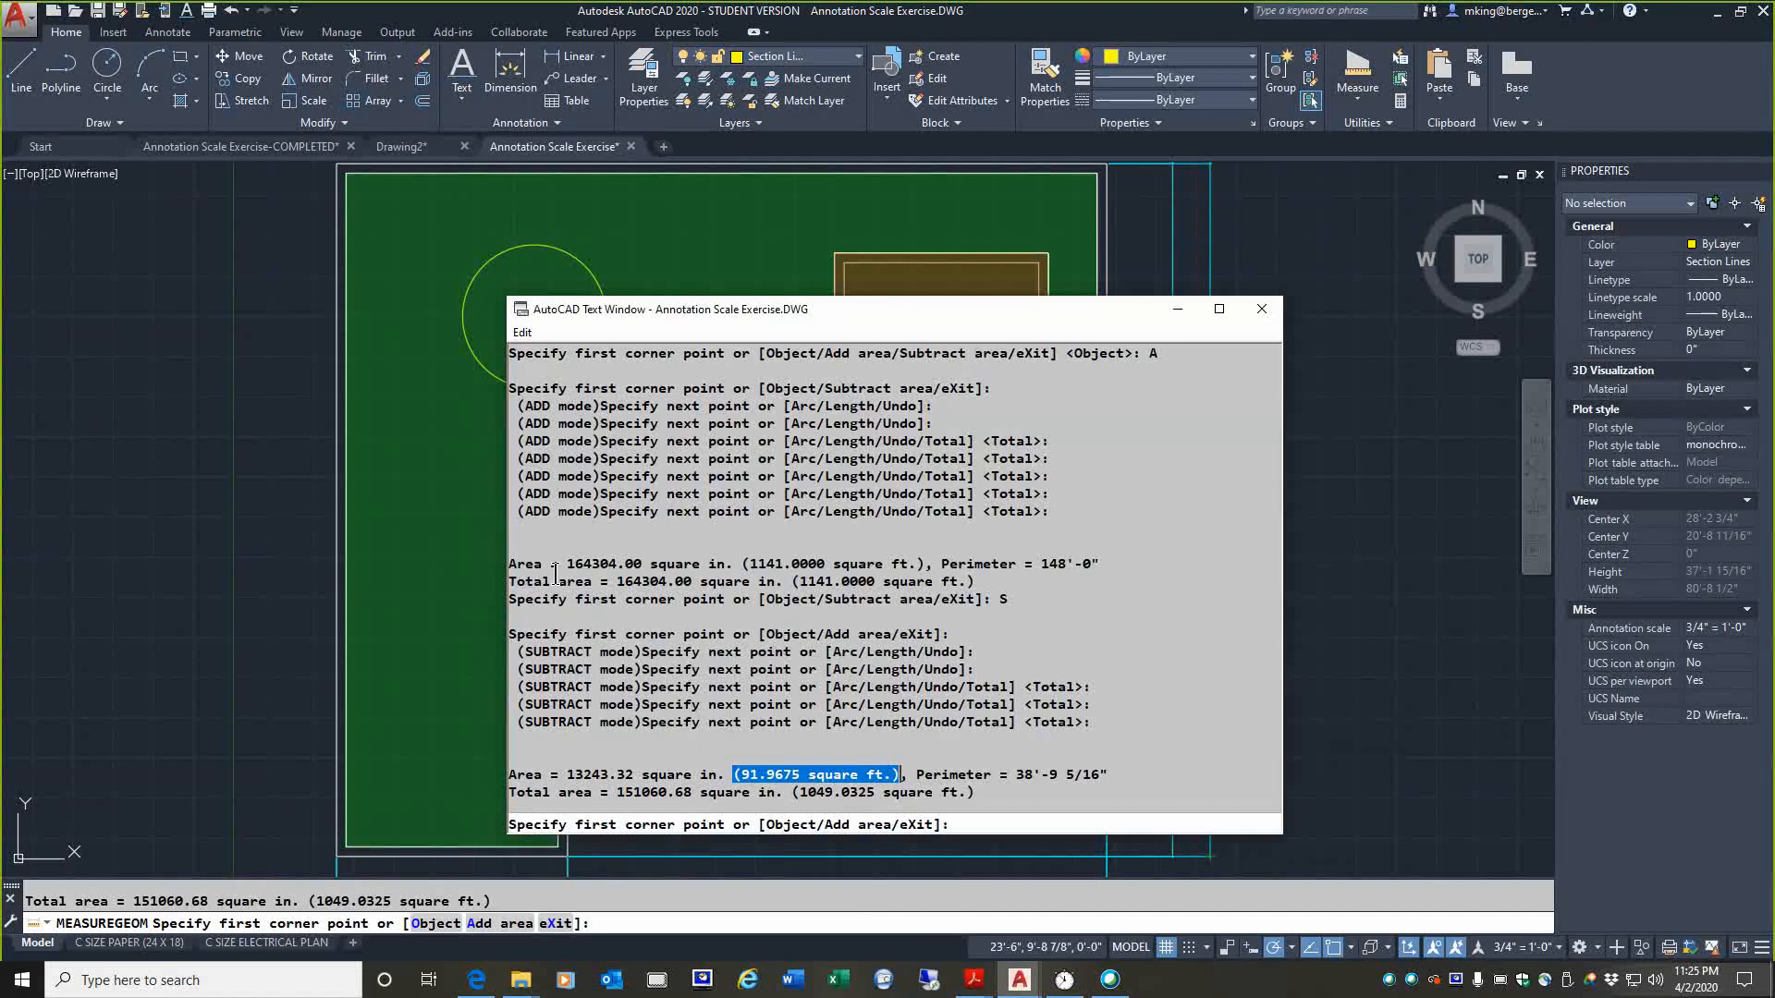
pyautogui.moveTo(748, 564); pyautogui.dragTo(829, 573)
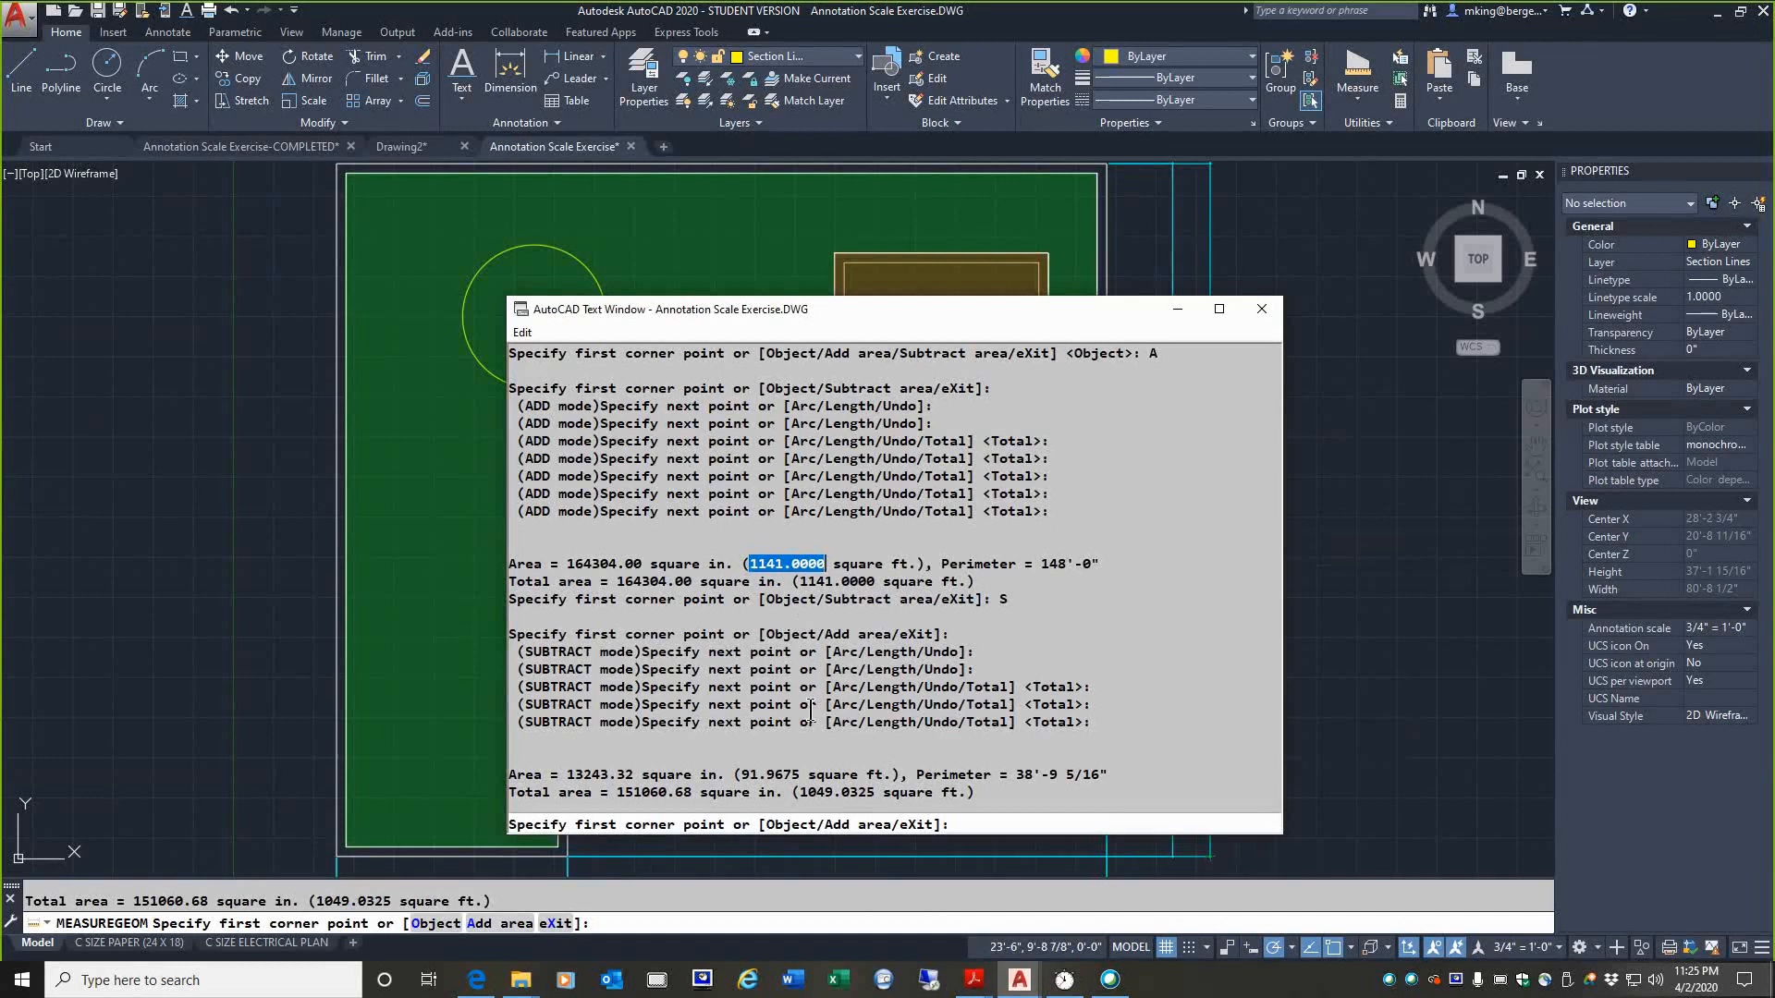
pyautogui.moveTo(741, 775); pyautogui.dragTo(800, 775)
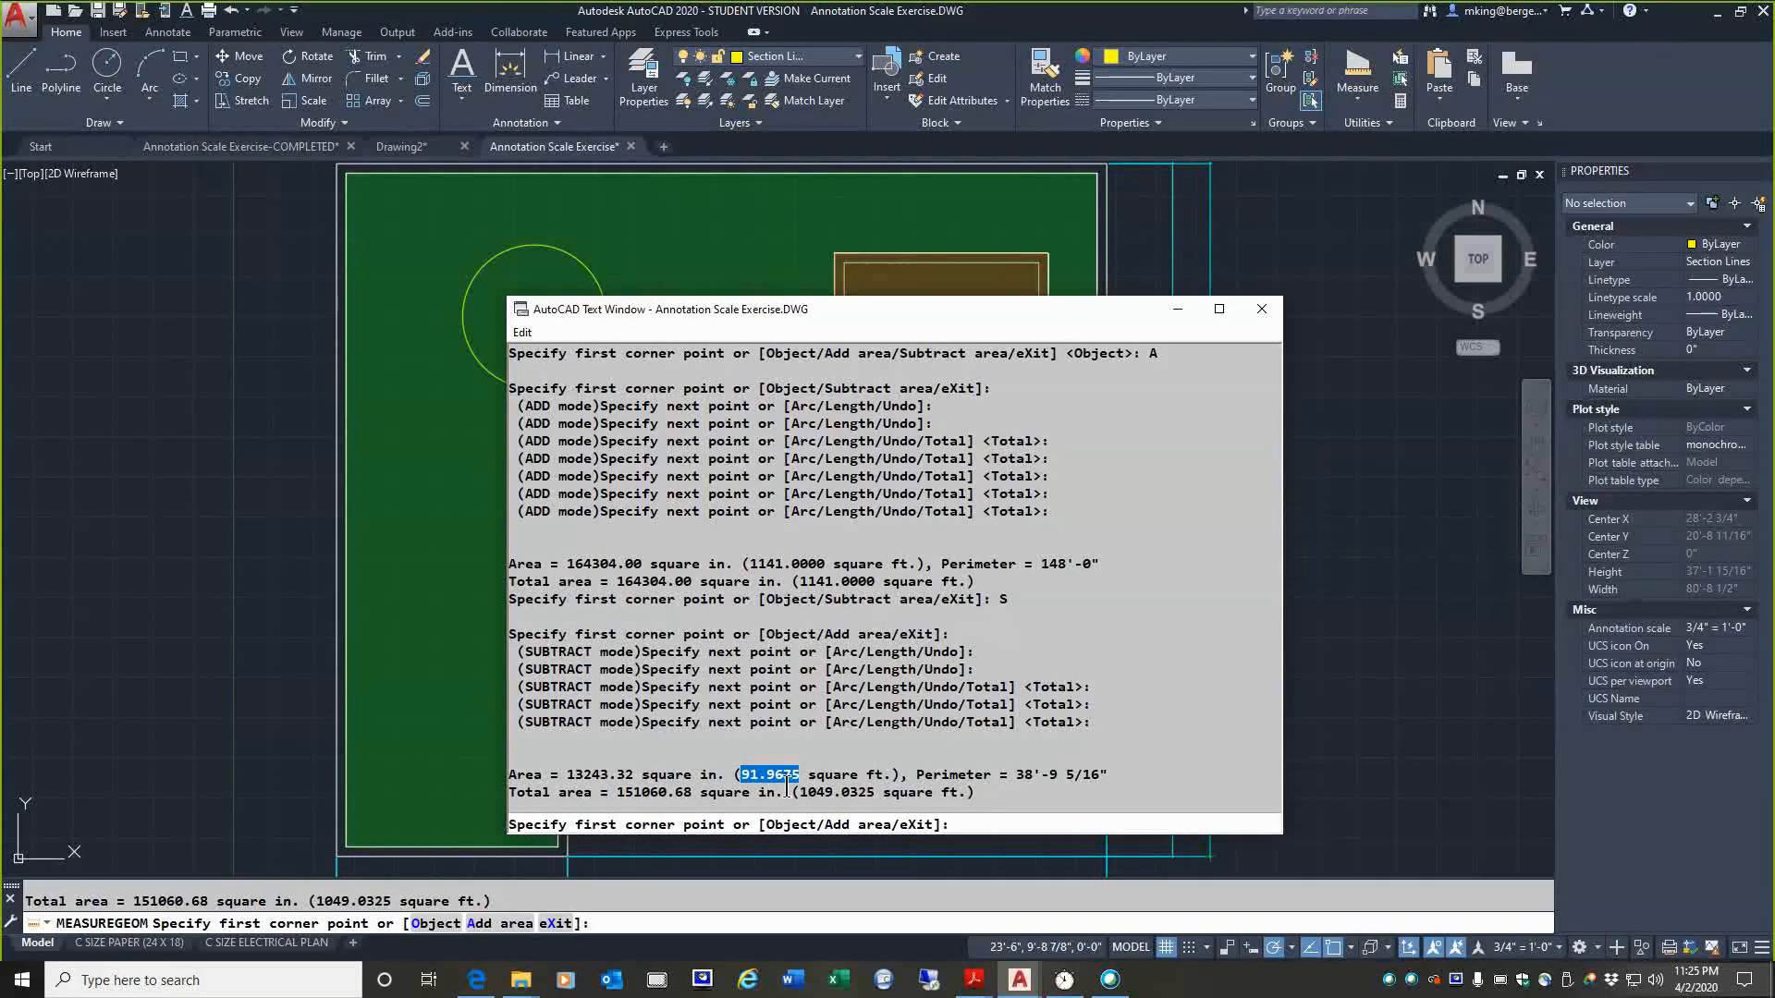
pyautogui.moveTo(800, 792); pyautogui.dragTo(874, 792)
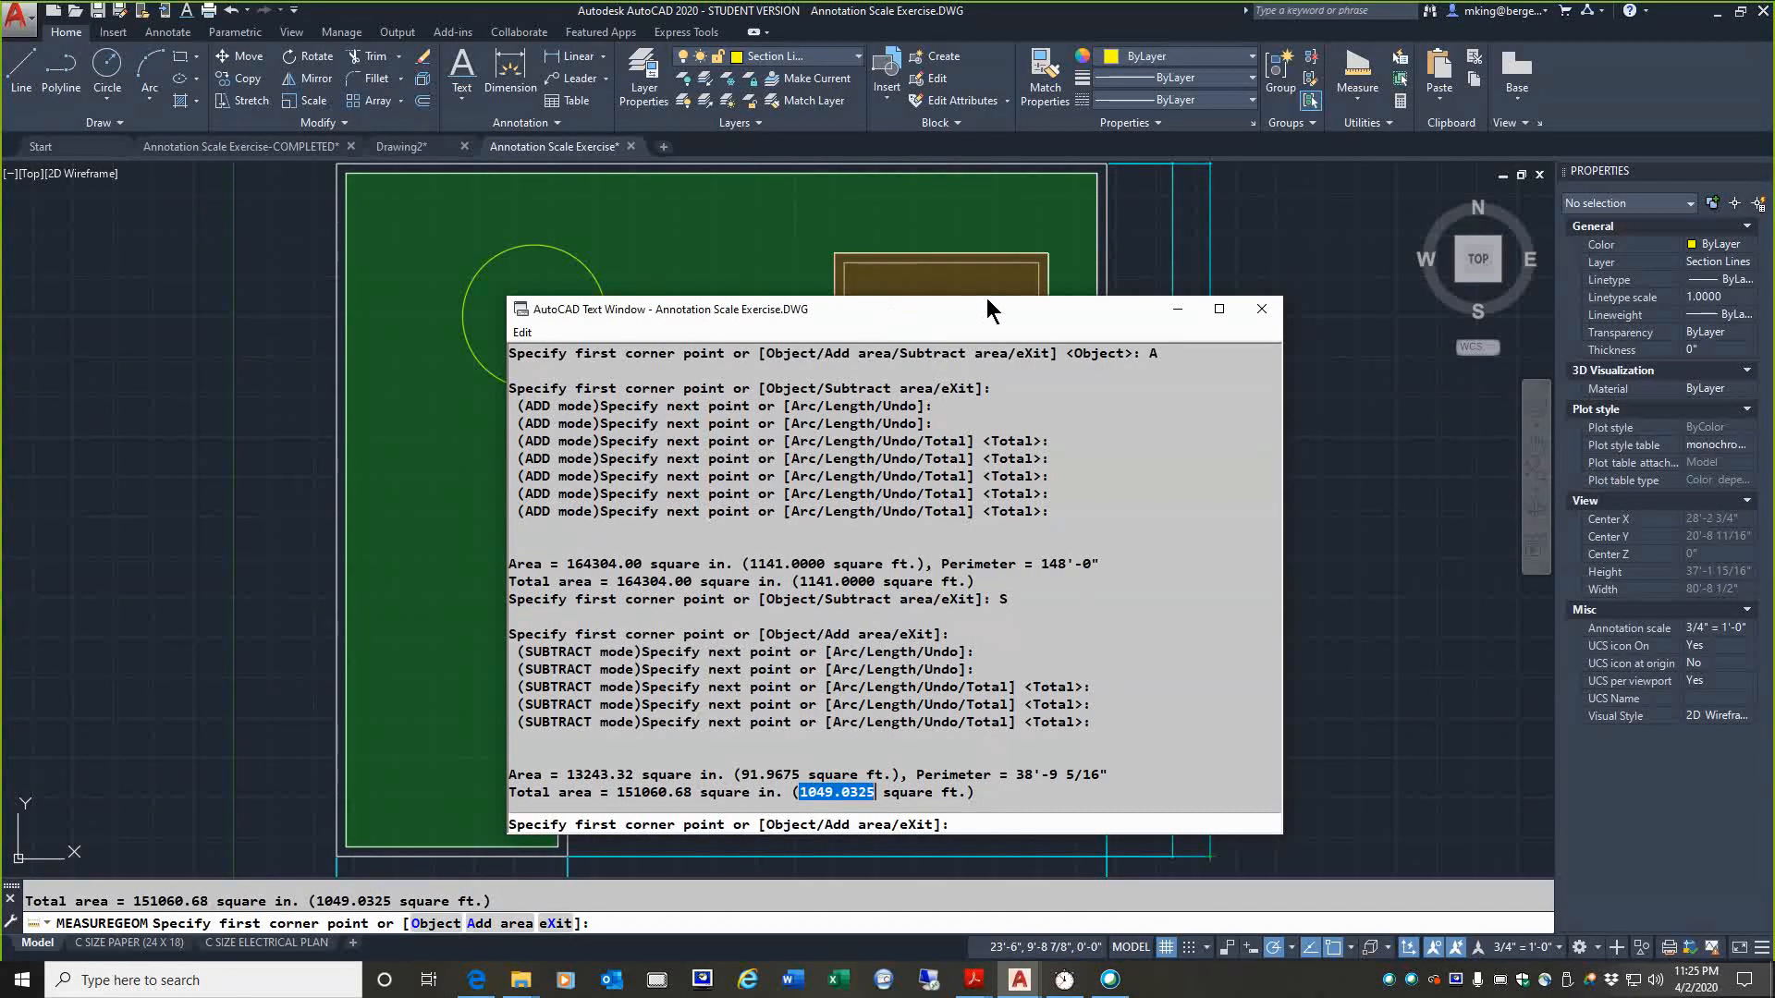
pyautogui.click(1262, 310)
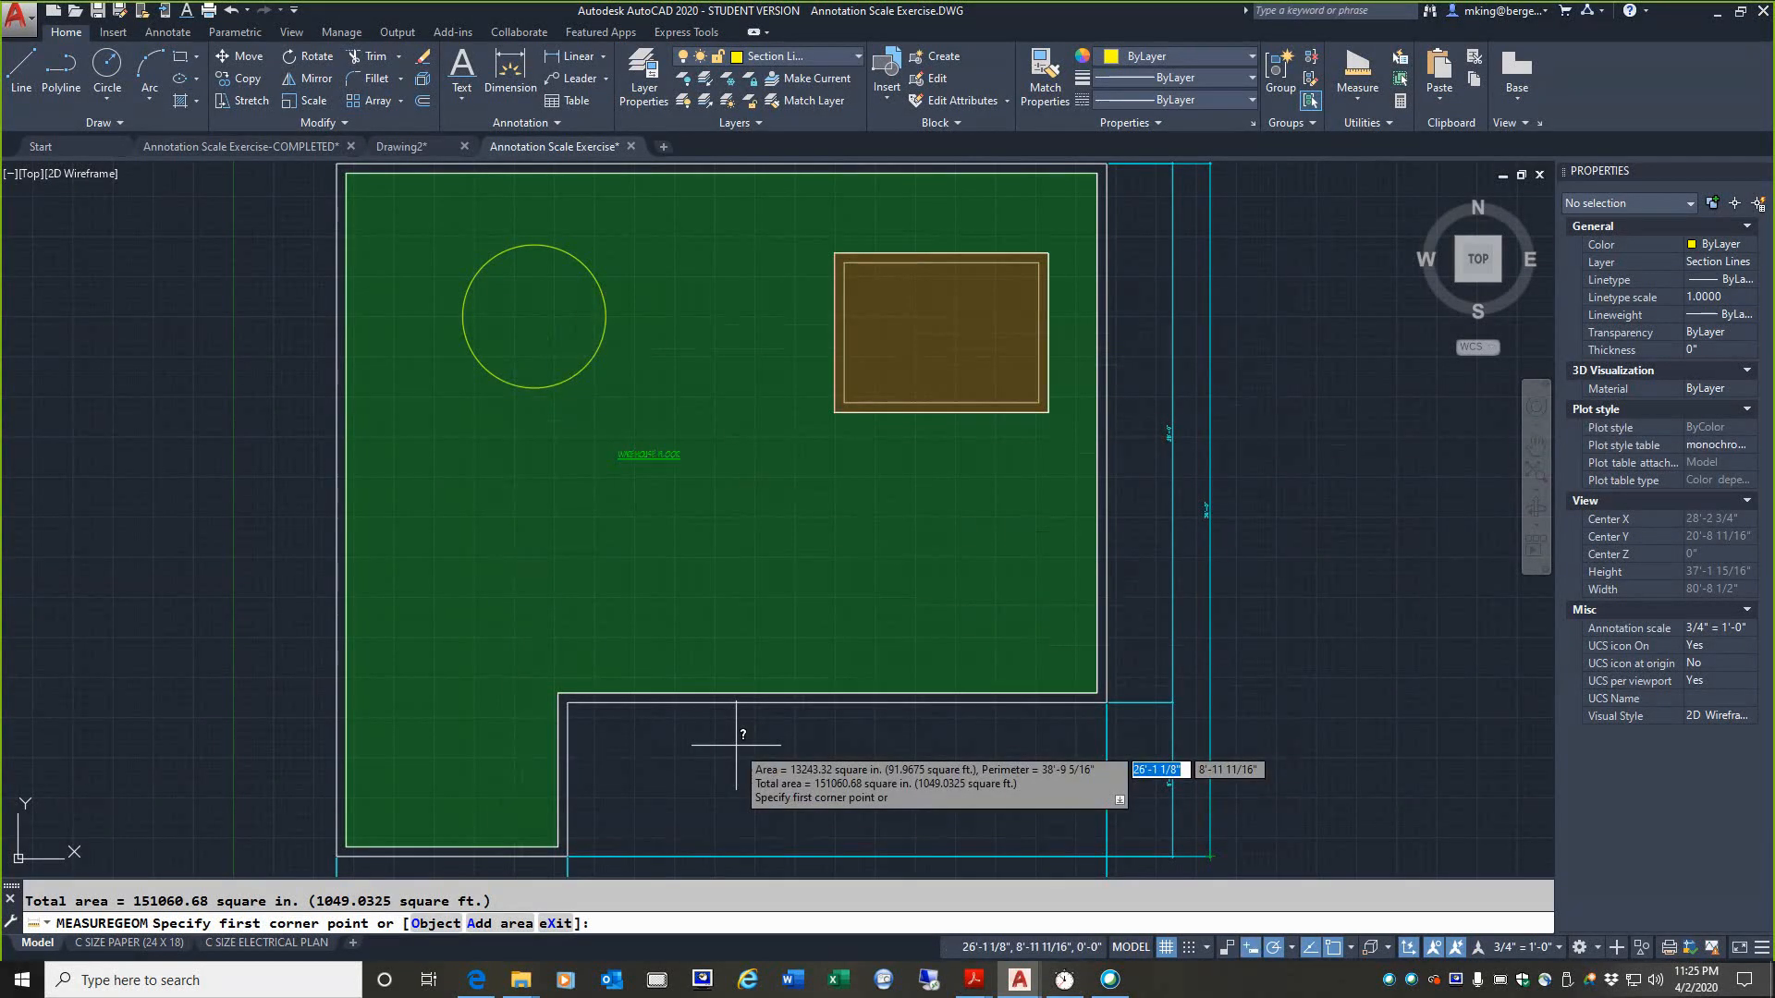
pyautogui.press('Escape')
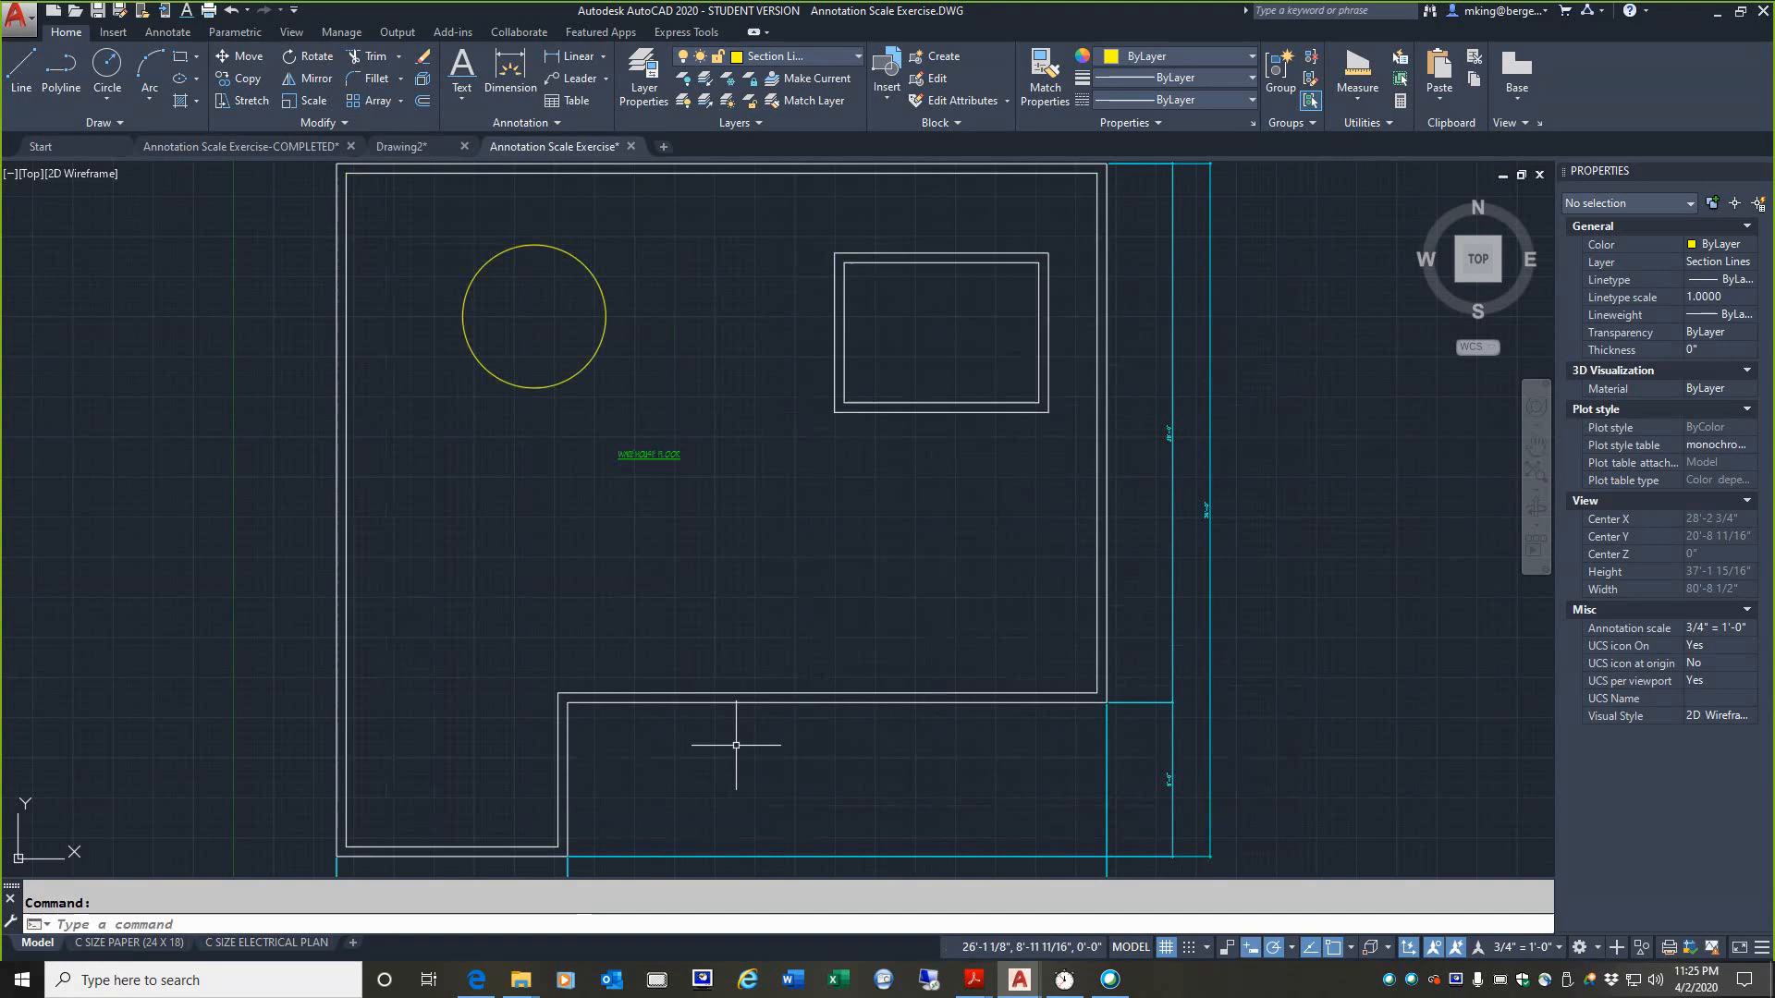
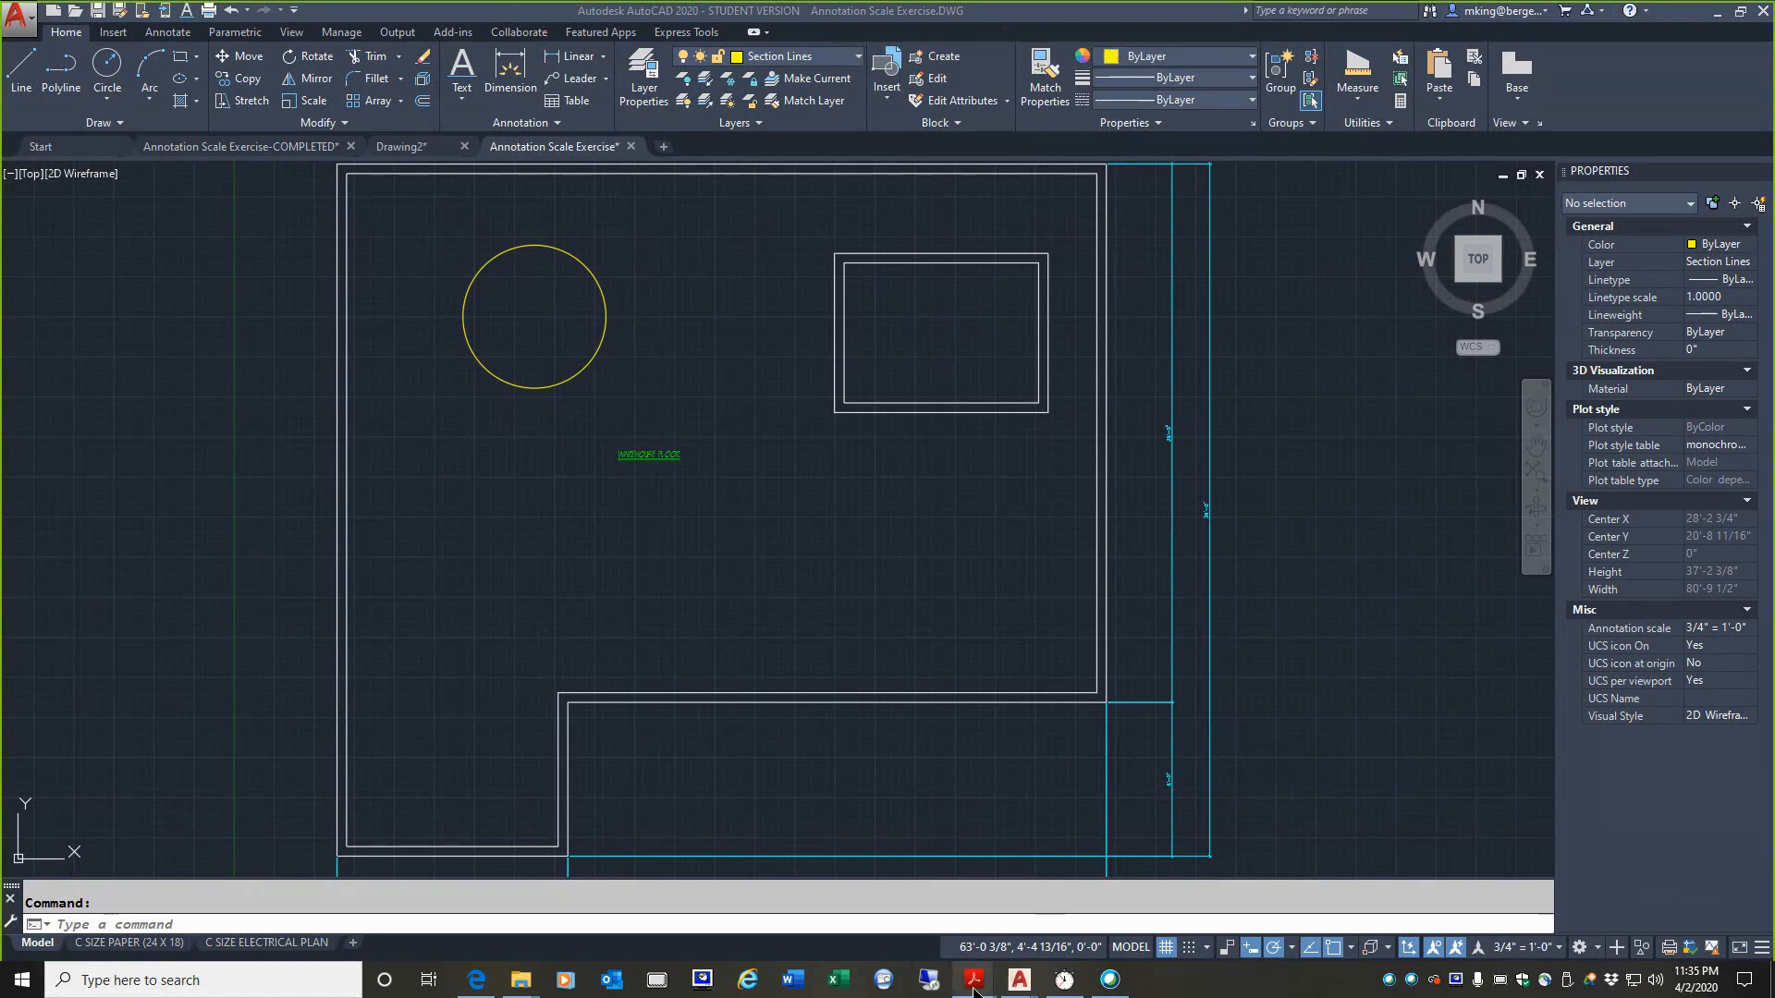
# Step: Switch to the layout assignment PDF in Acrobat Reader and examine its first two instructions about opening the drawing and importing the titleblock layout
pyautogui.moveTo(972, 975)
pyautogui.click(1127, 919)
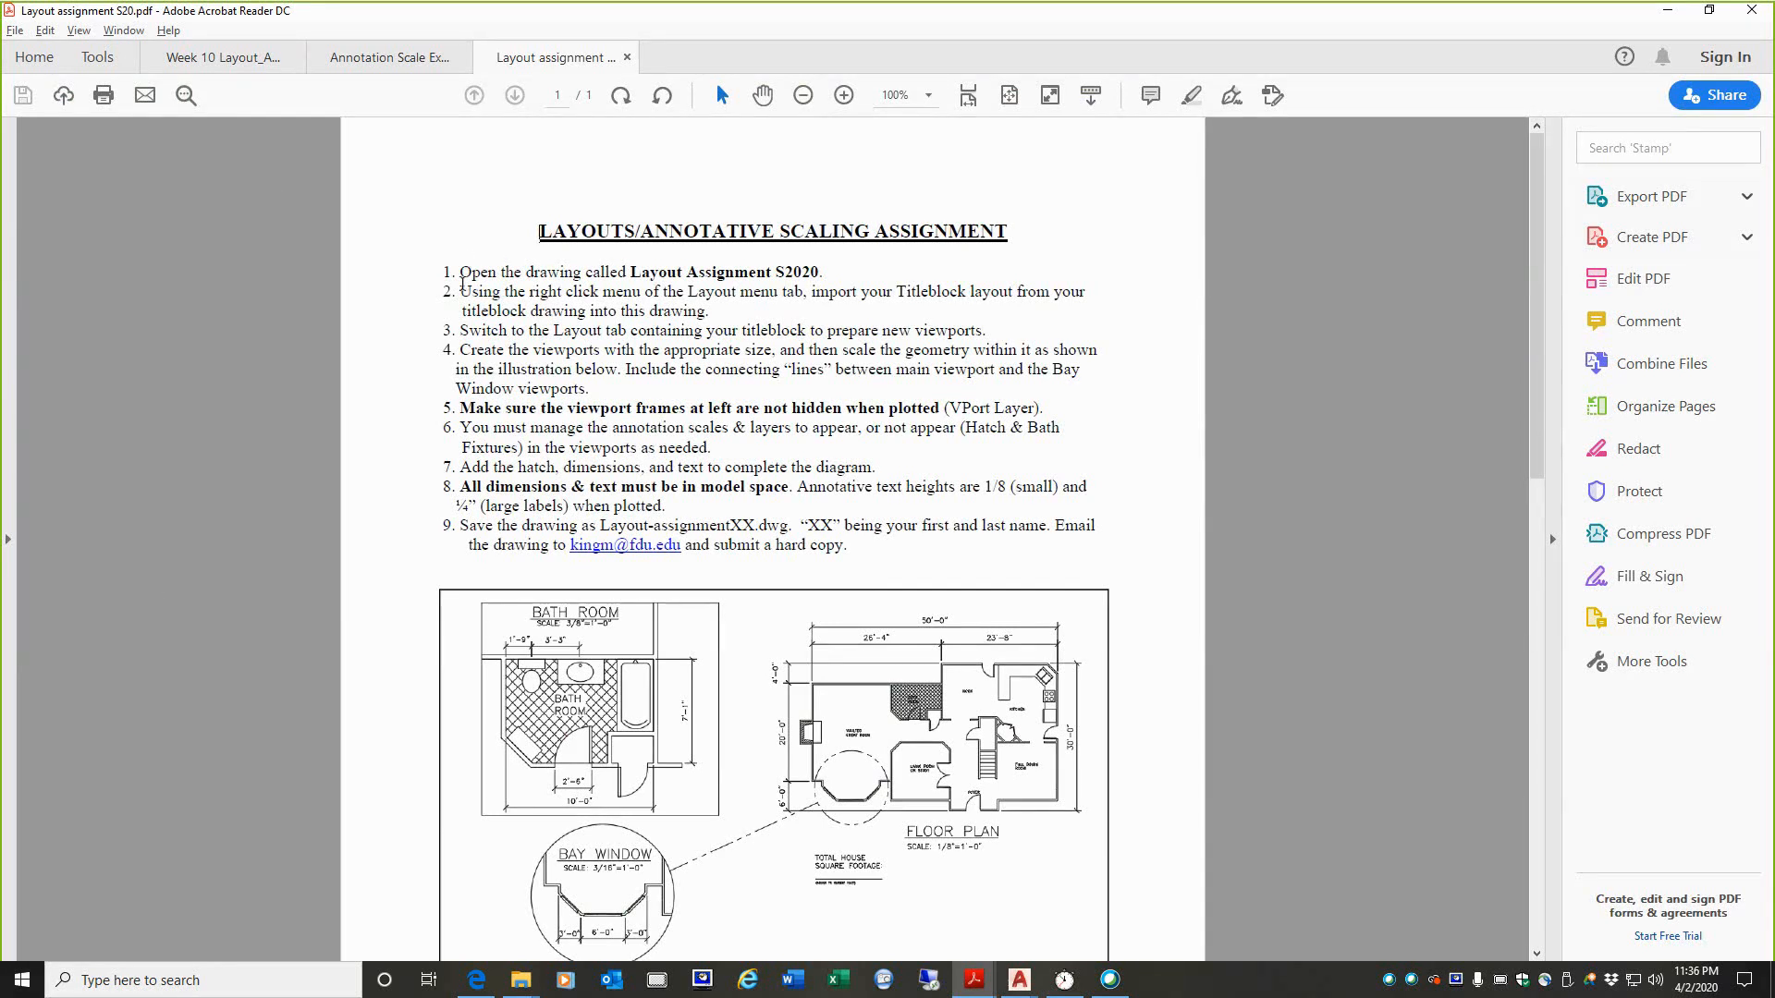
pyautogui.moveTo(464, 274); pyautogui.dragTo(823, 274)
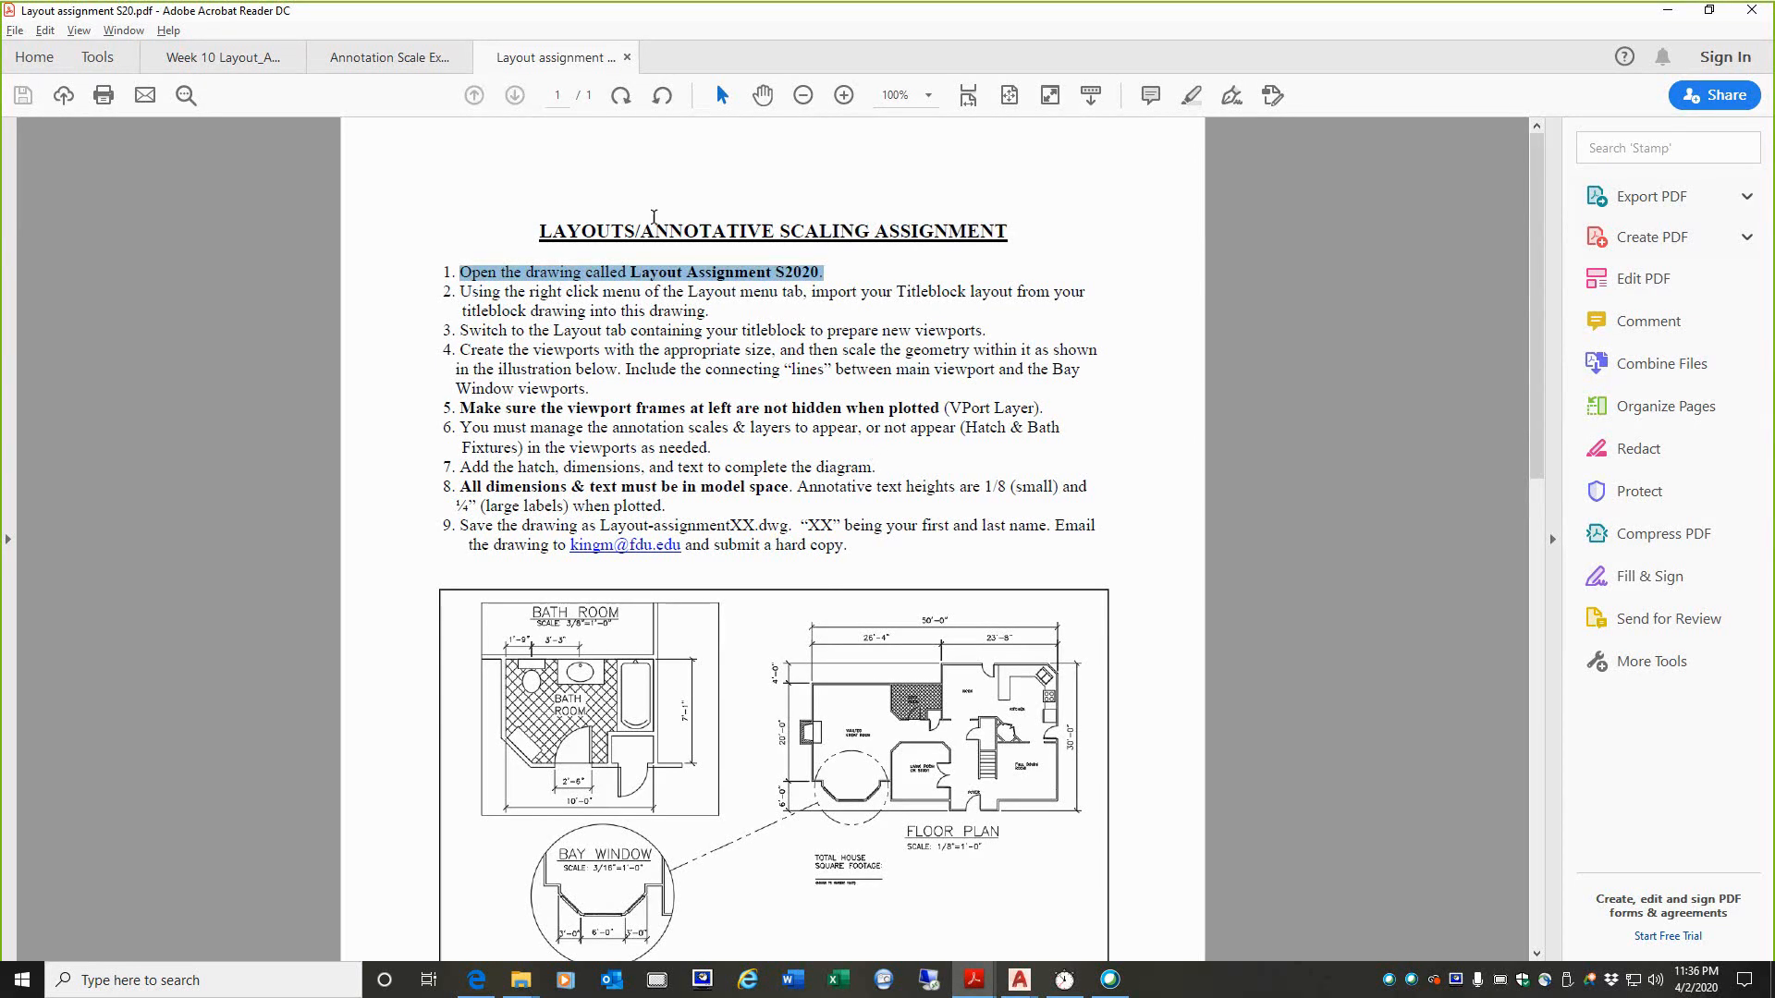
pyautogui.click(462, 293)
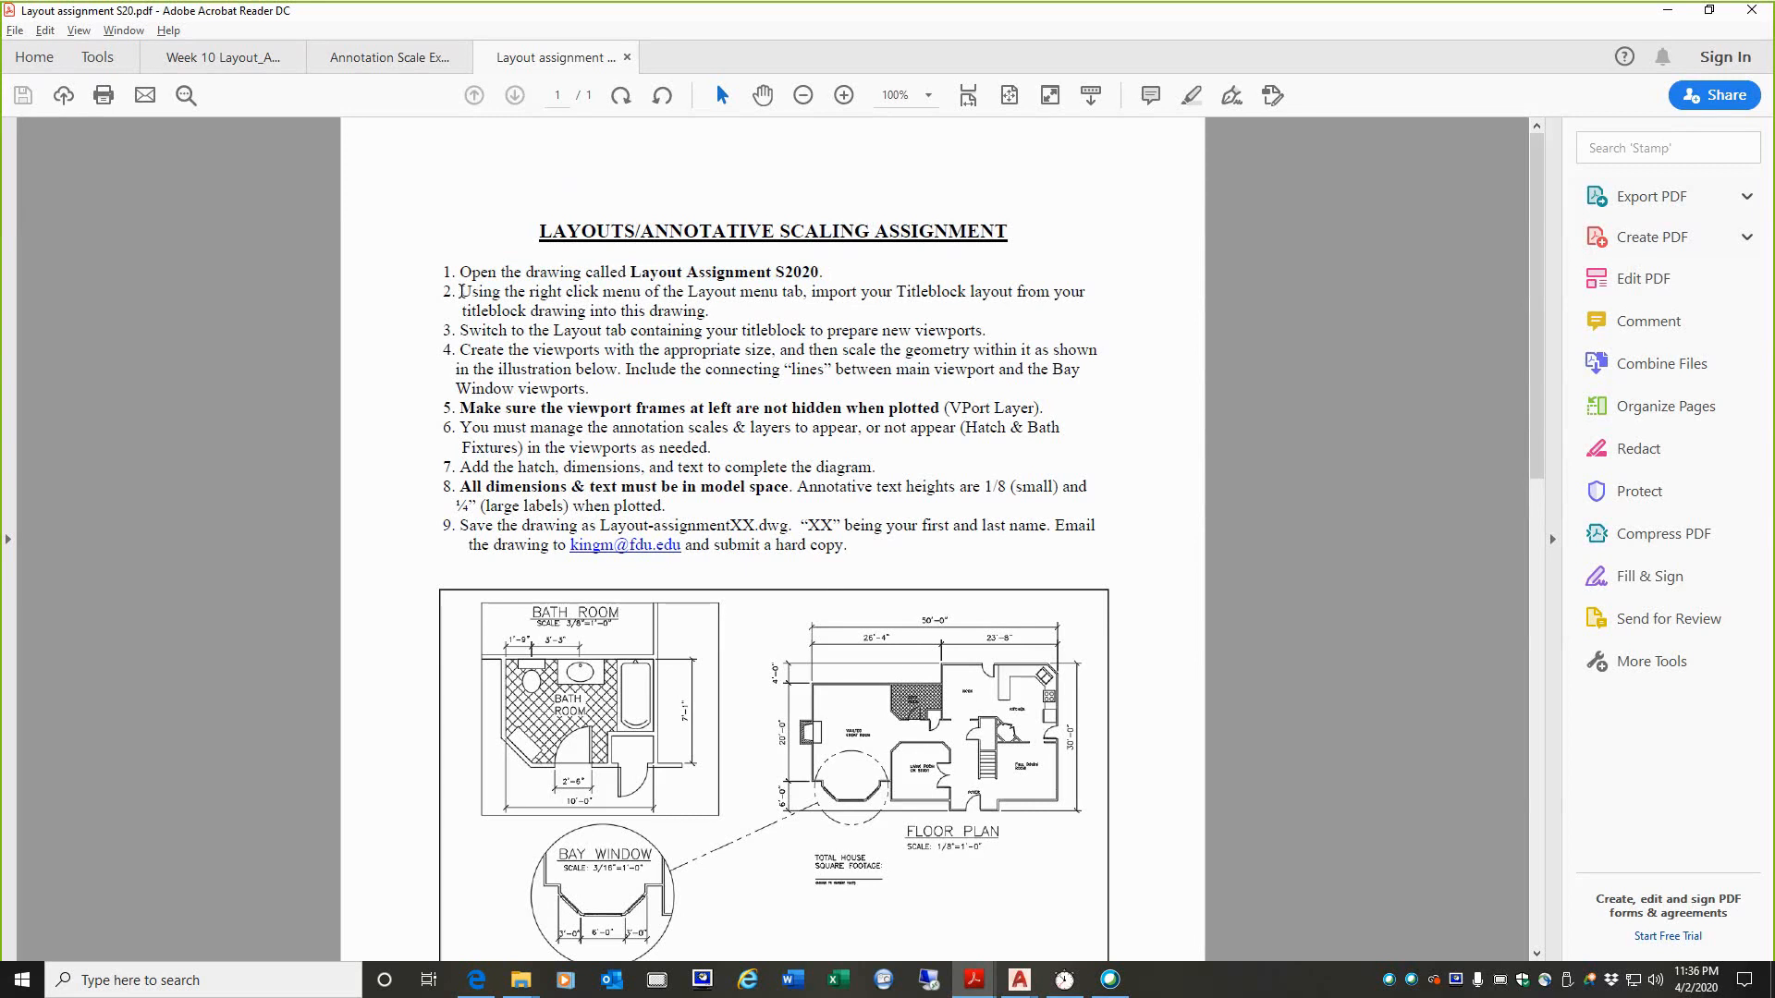
pyautogui.moveTo(463, 292); pyautogui.dragTo(735, 322)
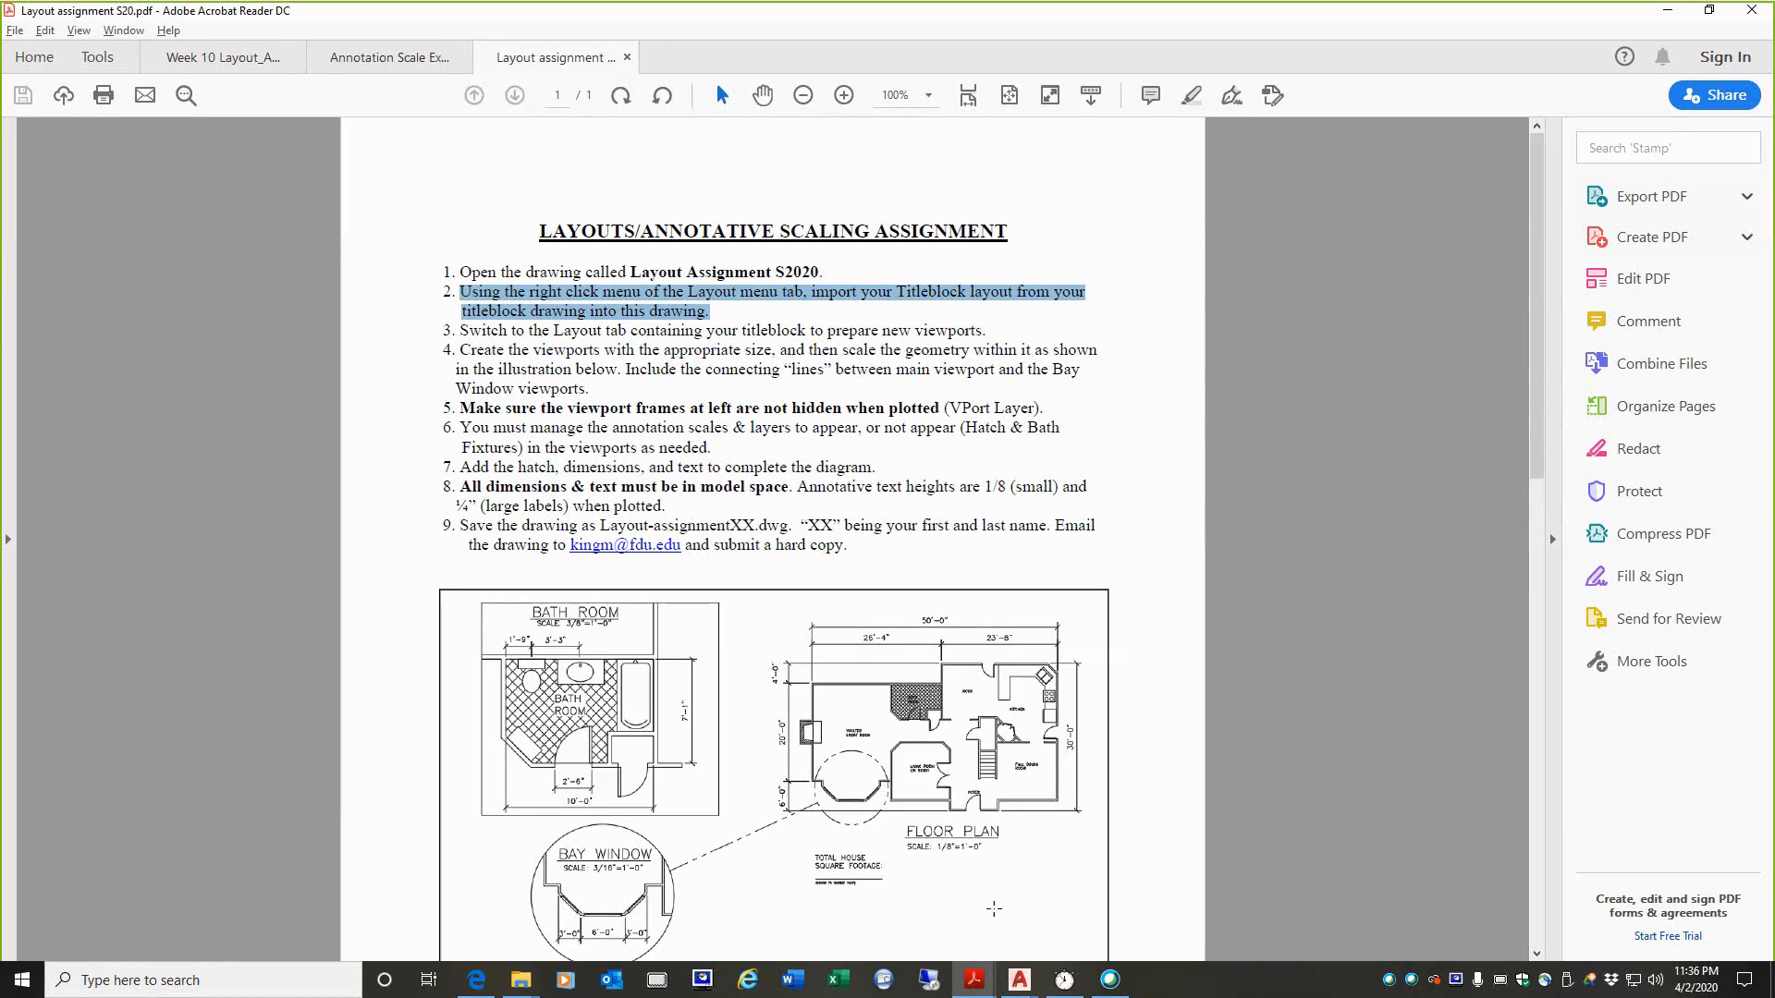
# Step: Switch back to AutoCAD and open the drawing LAYOUT-ASSIGNMENT-S20.dwg from the Online Recording S2020 folder
pyautogui.moveTo(1018, 980)
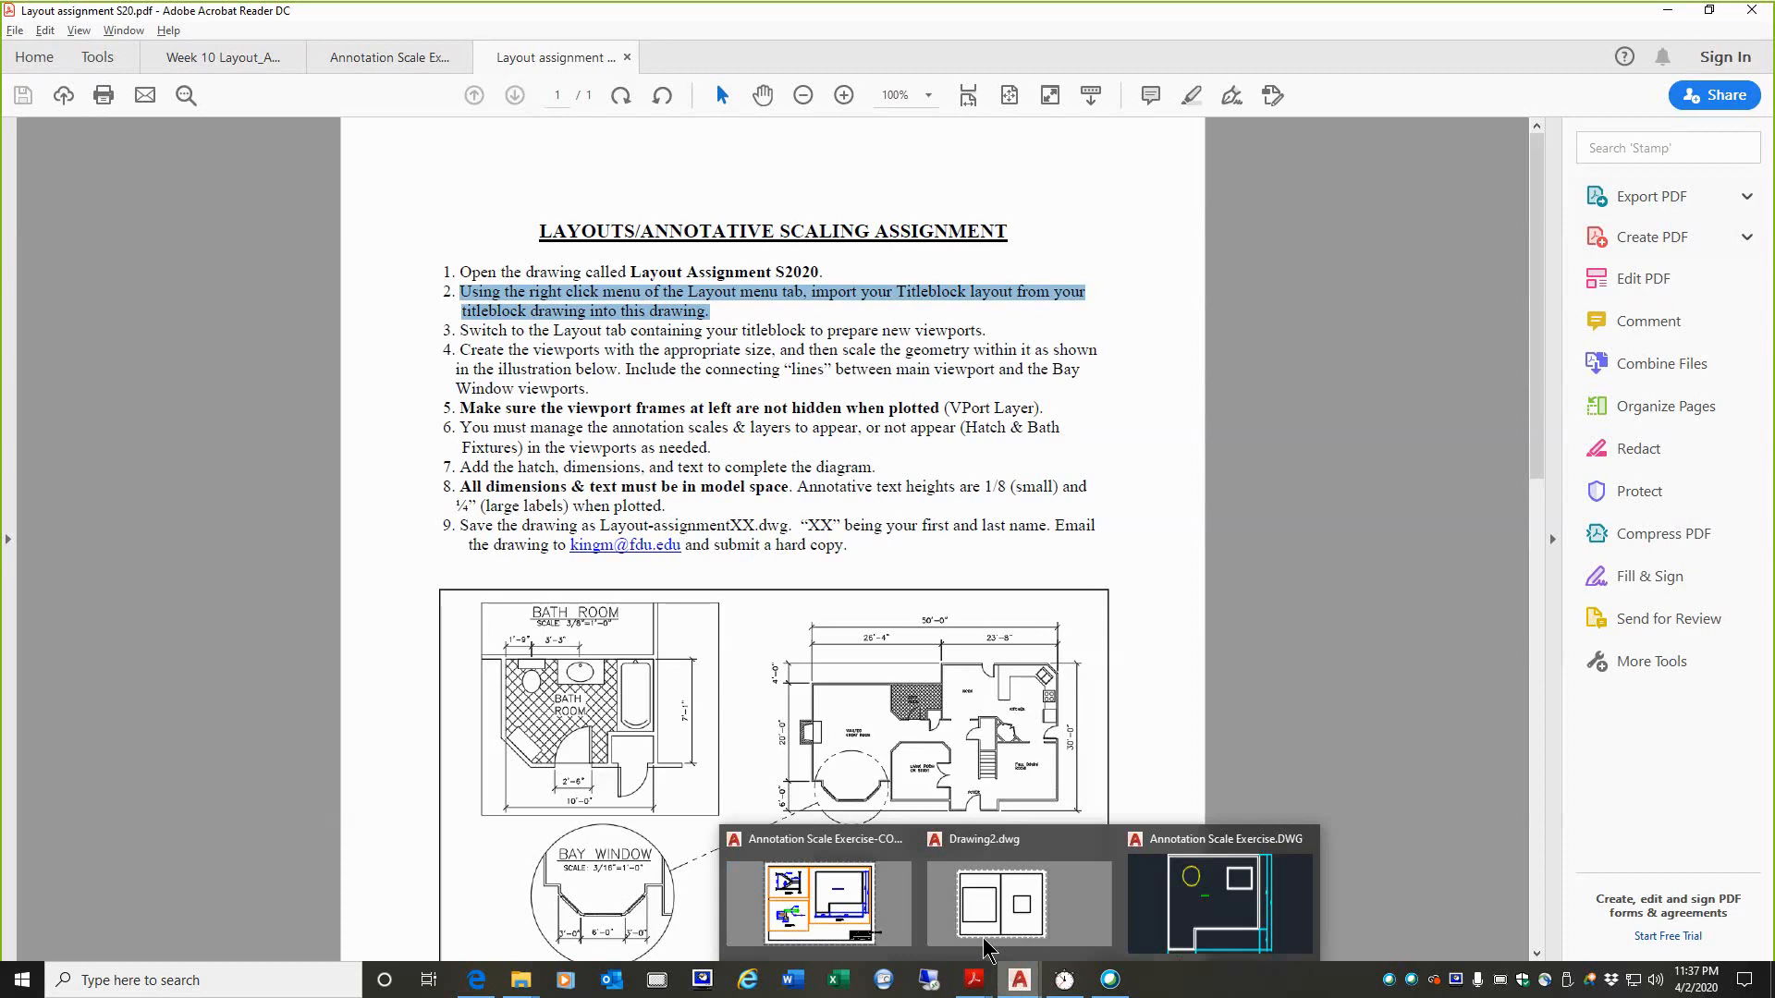
pyautogui.click(1220, 901)
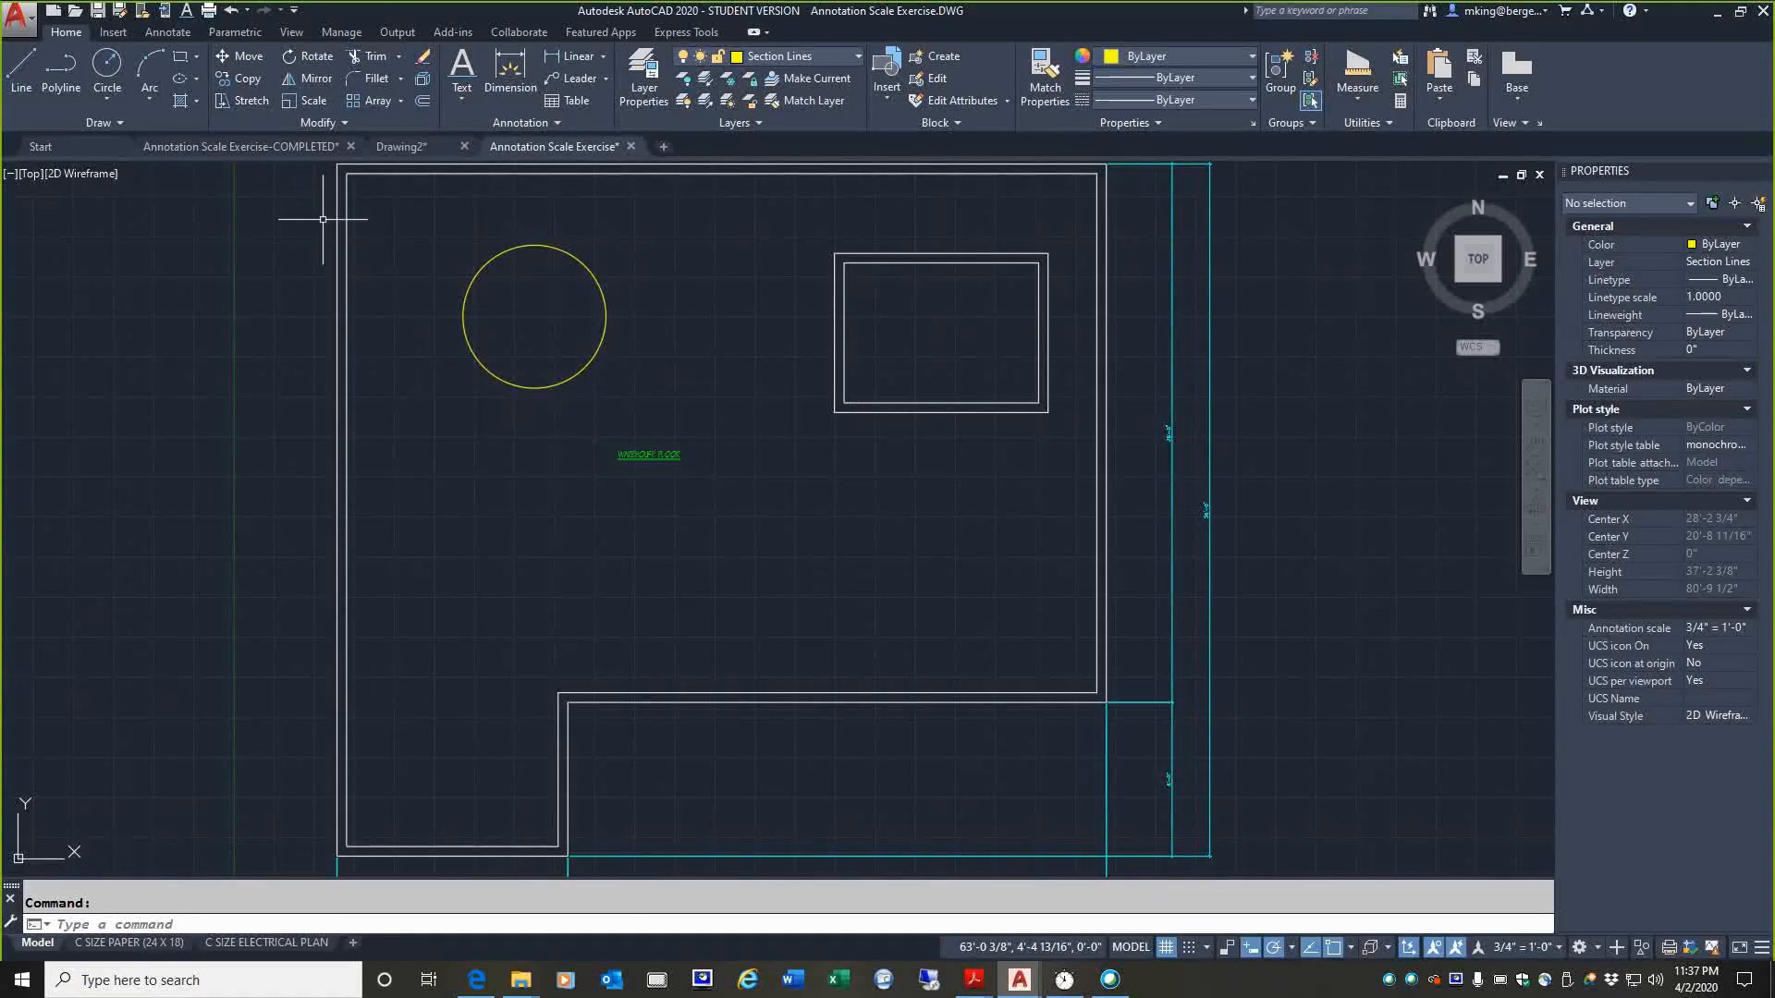
pyautogui.click(76, 11)
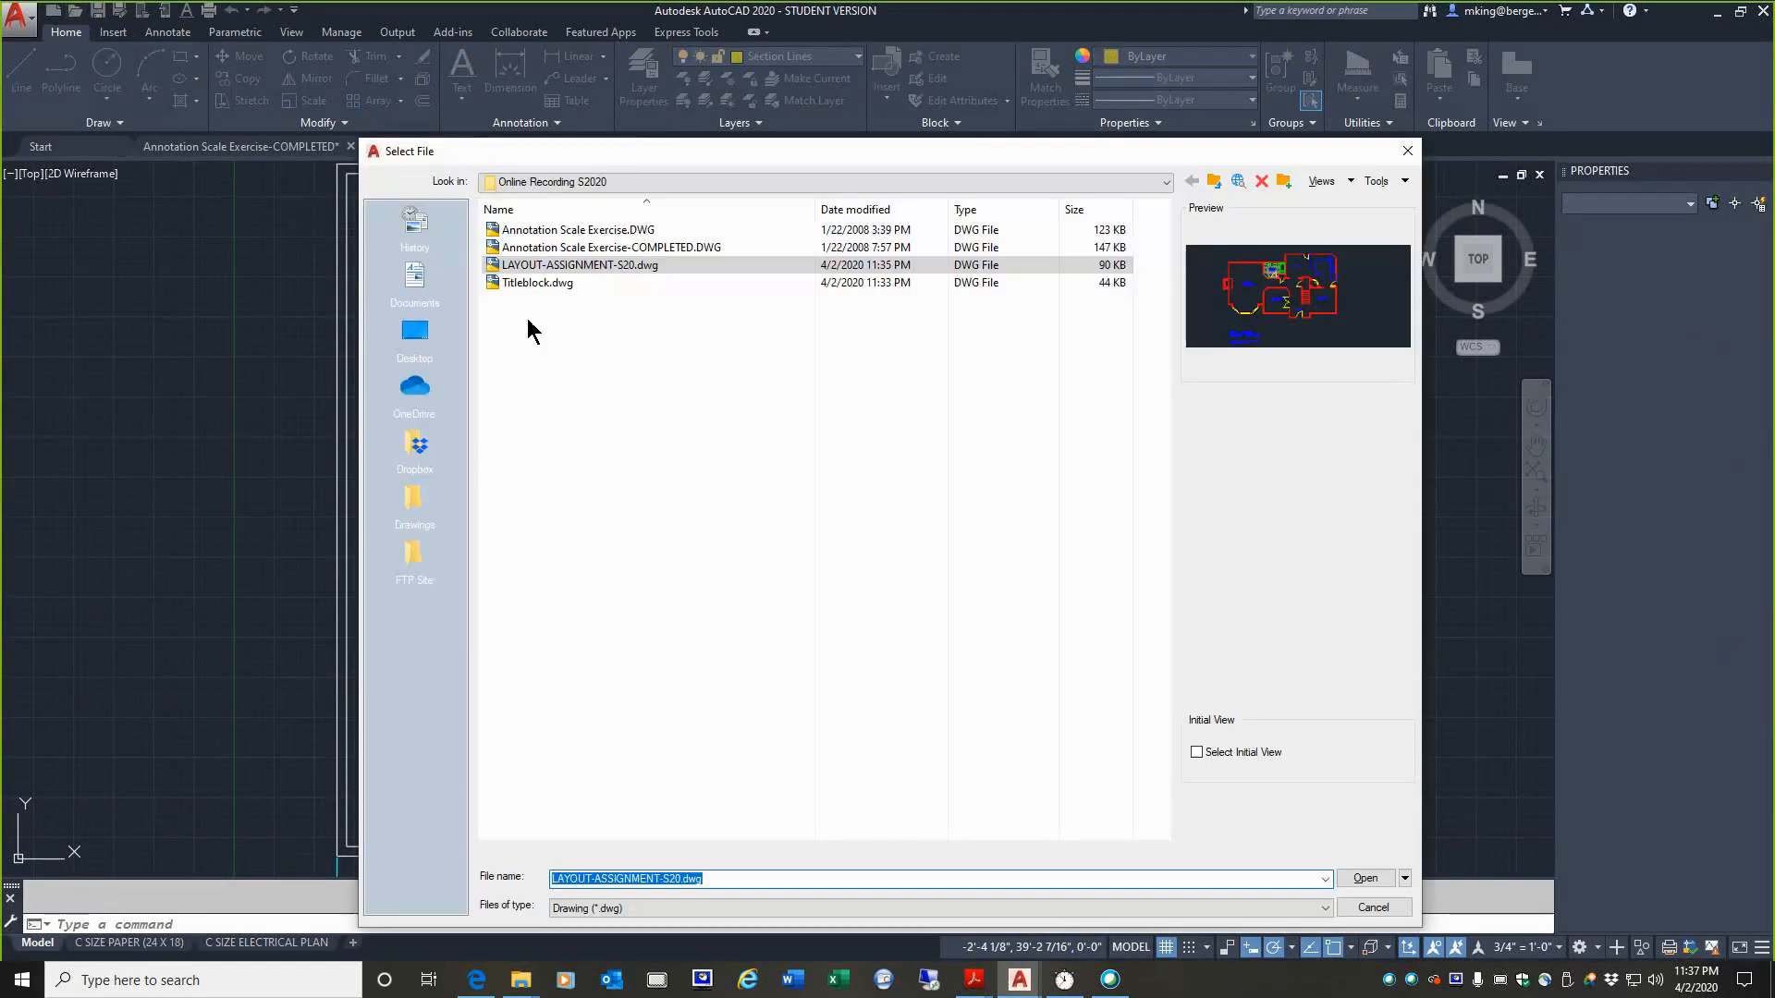
pyautogui.click(518, 264)
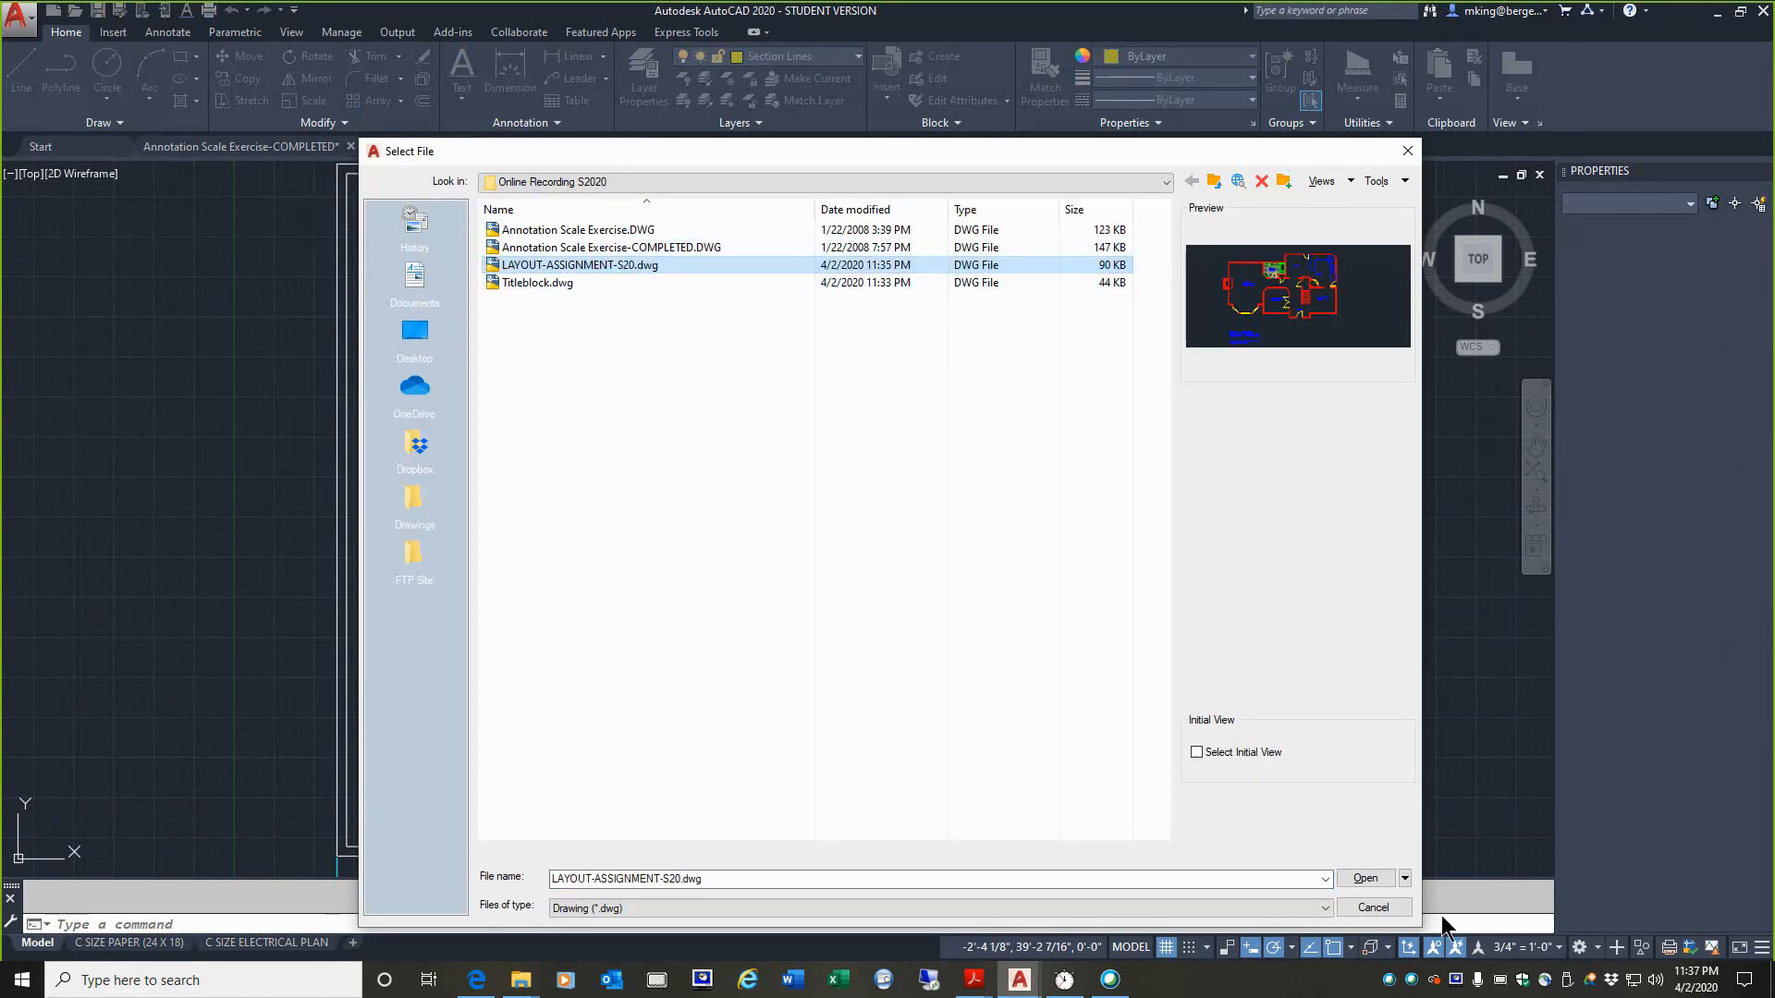
pyautogui.click(1364, 879)
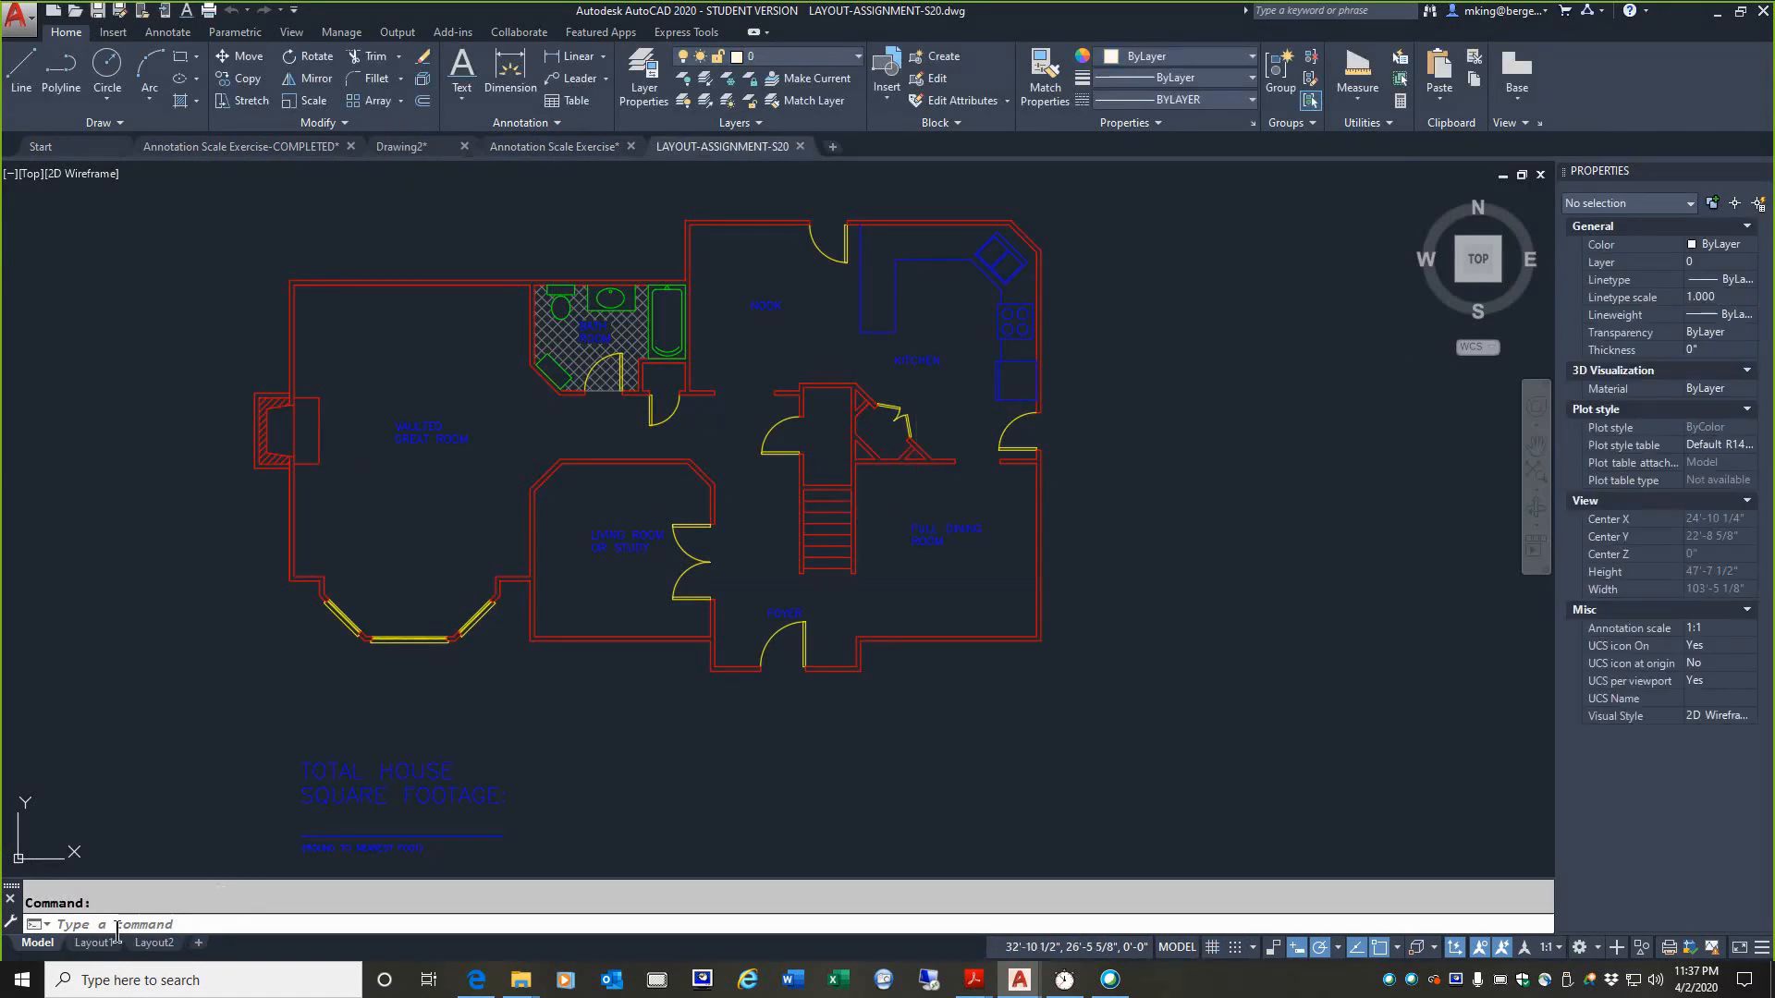
# Step: View the drawing's existing Layout1 and Layout2, ending on Layout1
pyautogui.click(96, 944)
pyautogui.click(153, 944)
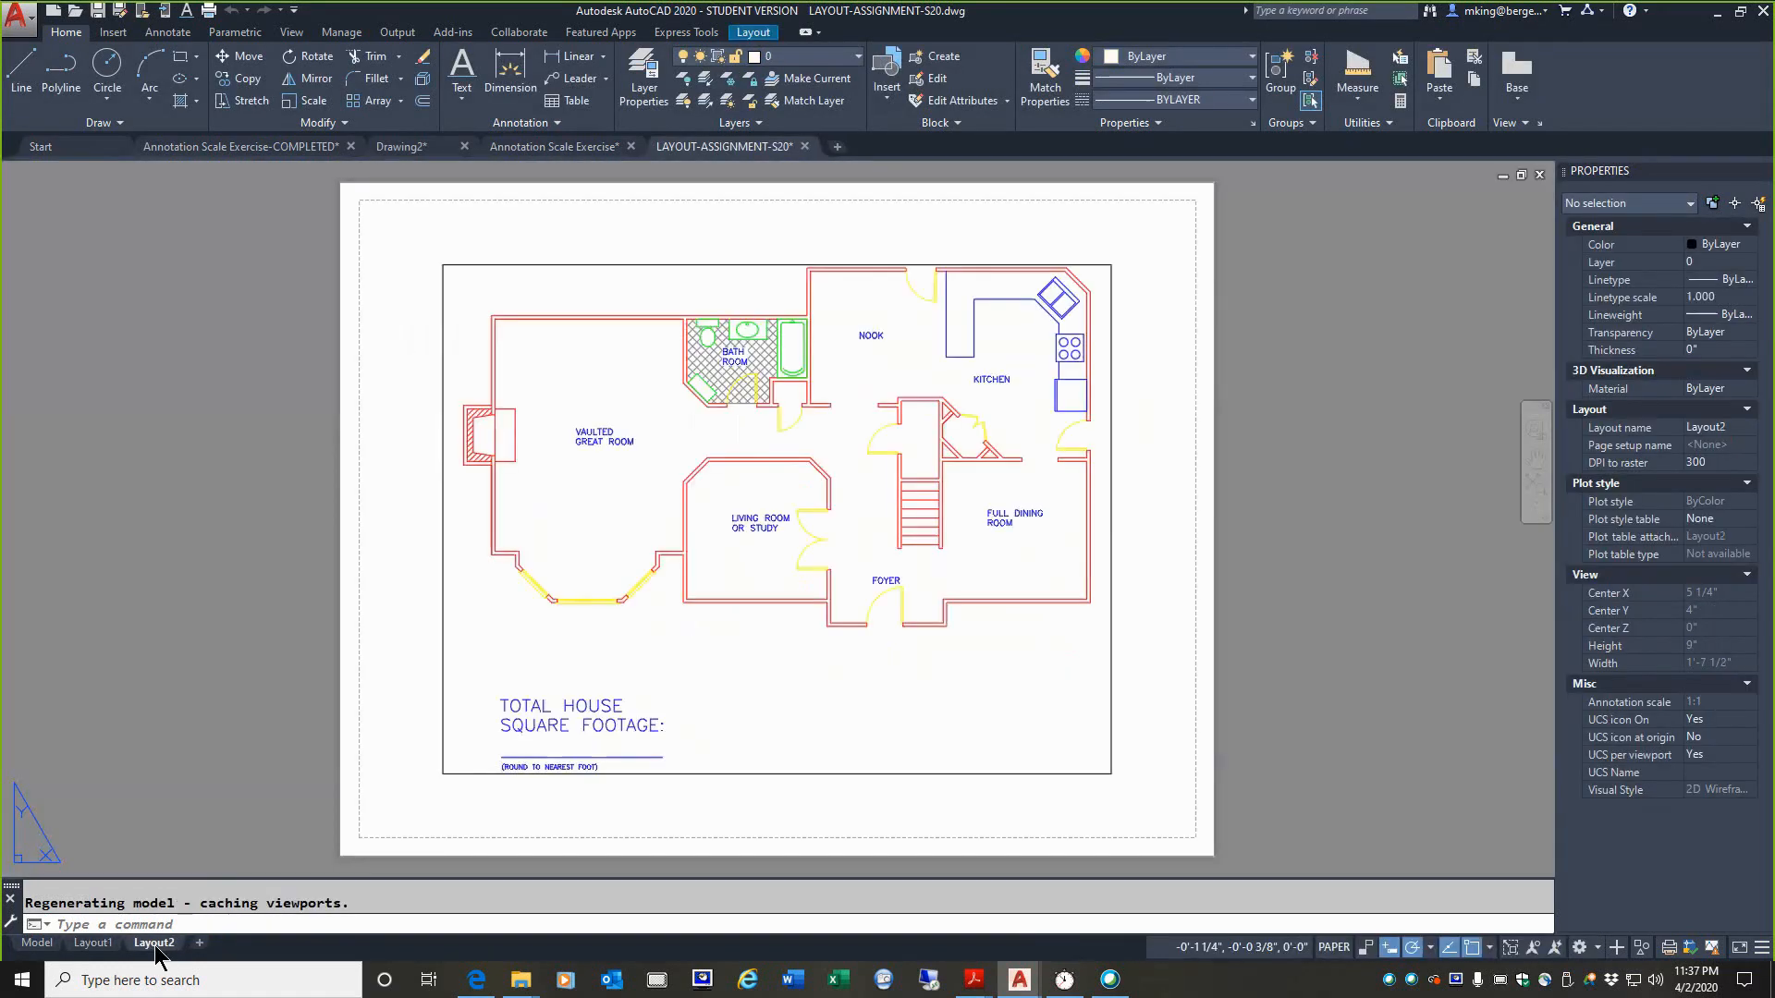
pyautogui.click(96, 944)
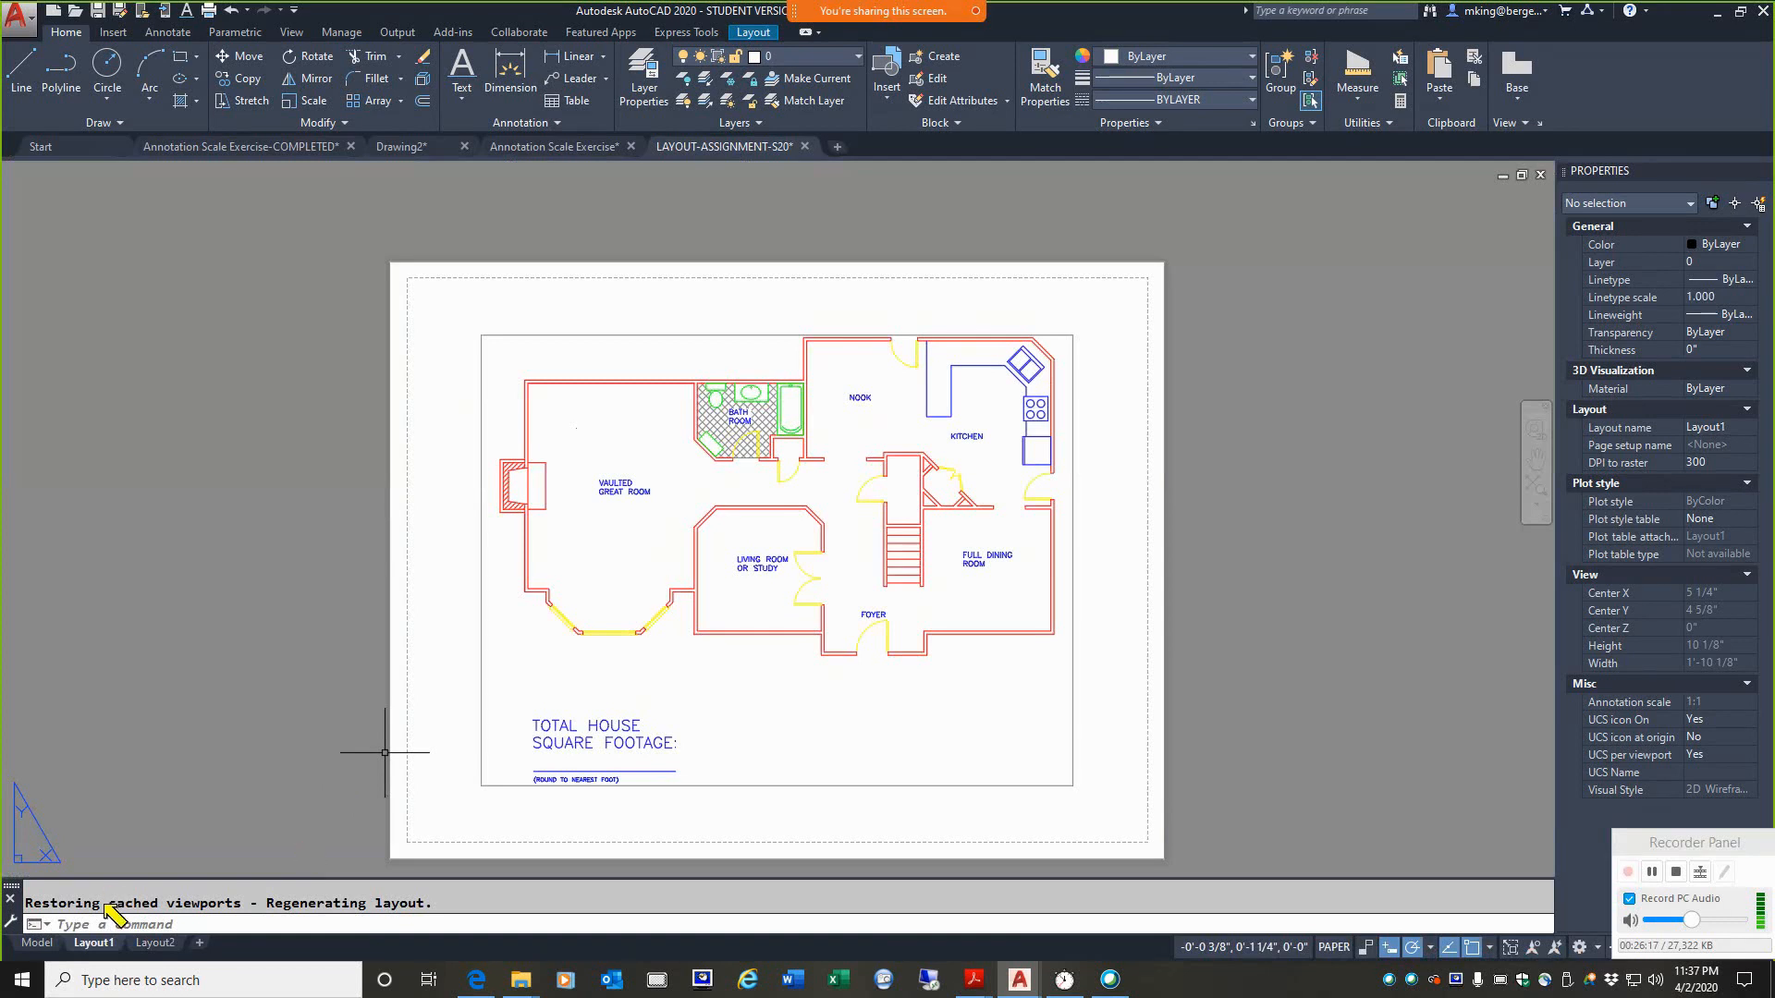
pyautogui.moveTo(63, 926)
pyautogui.mouseDown()
pyautogui.moveTo(129, 956)
pyautogui.moveTo(40, 940)
pyautogui.moveTo(91, 923)
pyautogui.mouseUp()
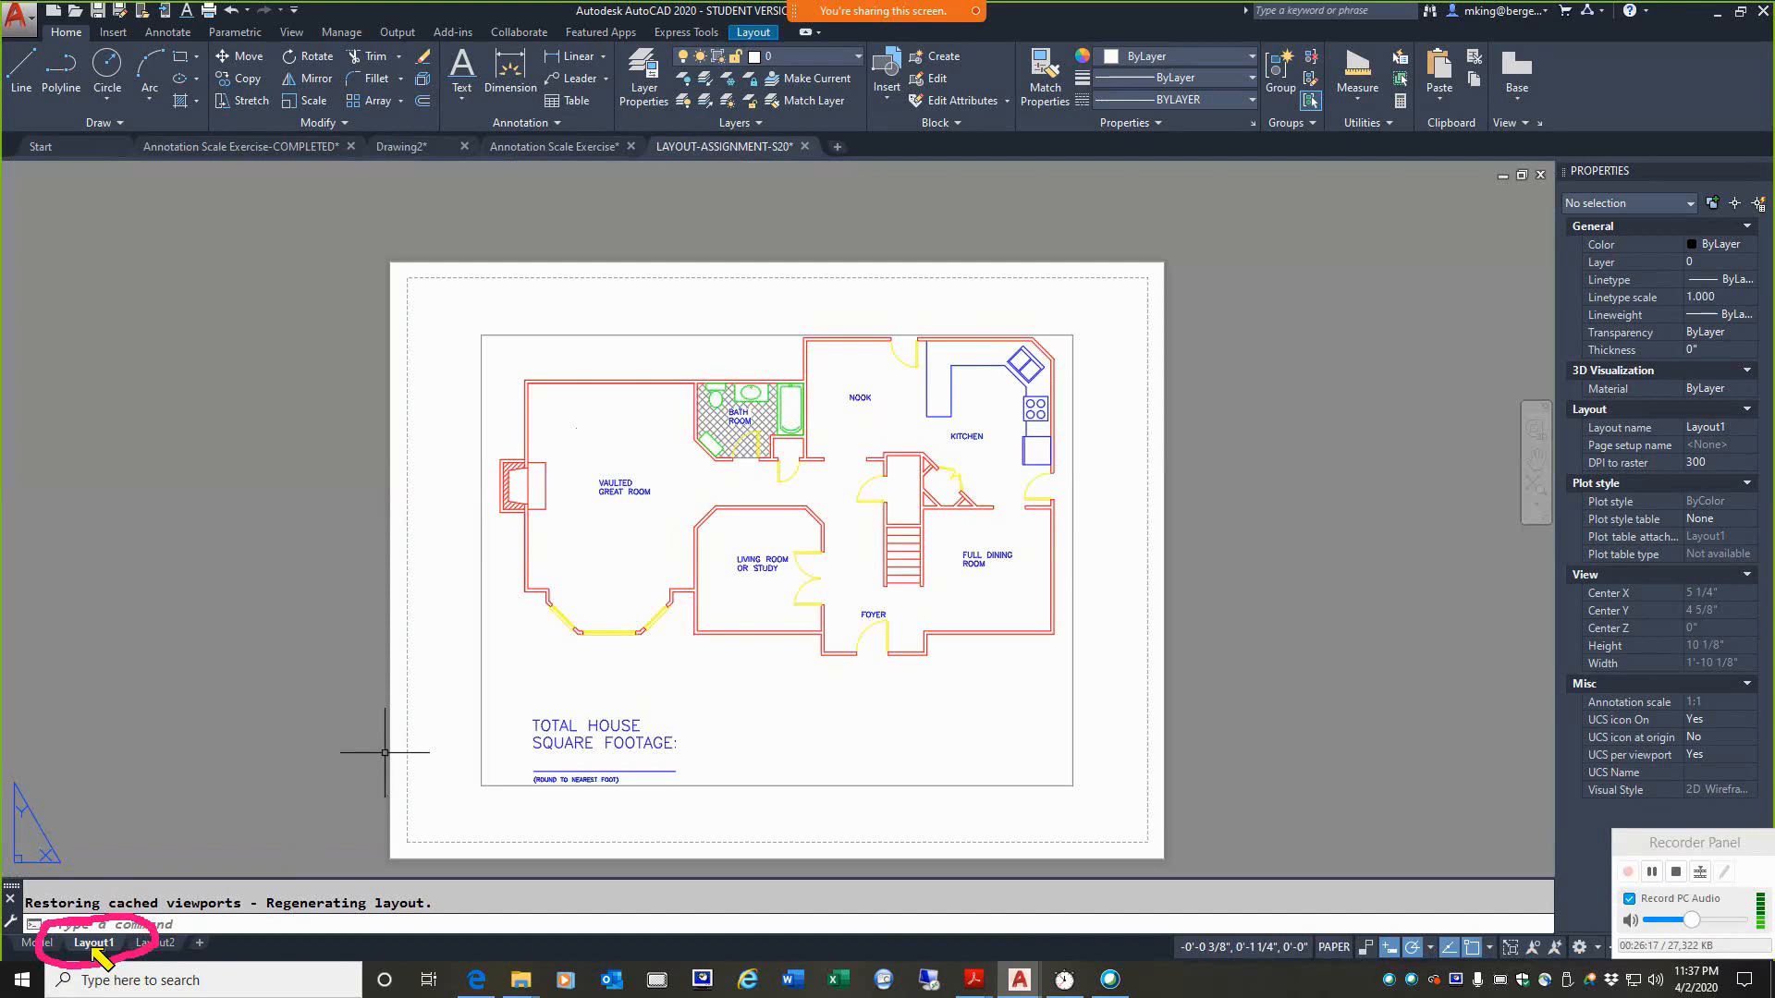
pyautogui.press('Escape')
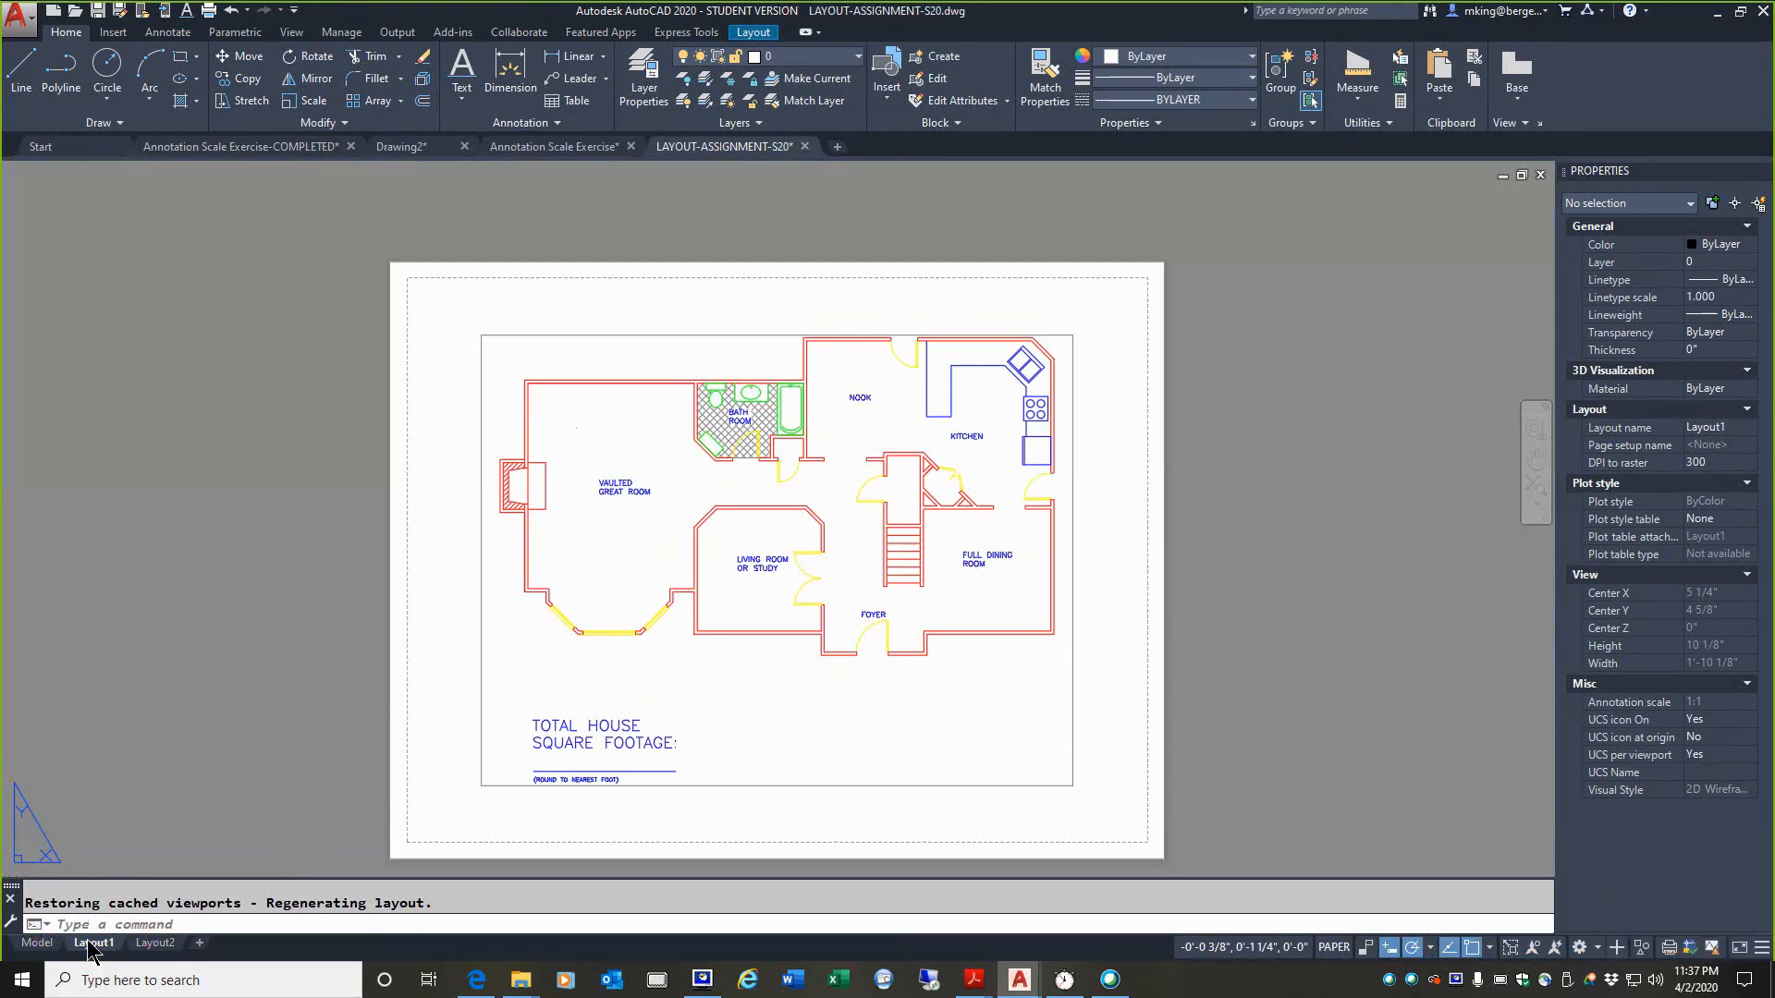
# Step: Start adding a layout from a template and set the file type for the source to Drawing (*.dwg)
pyautogui.rightClick(102, 948)
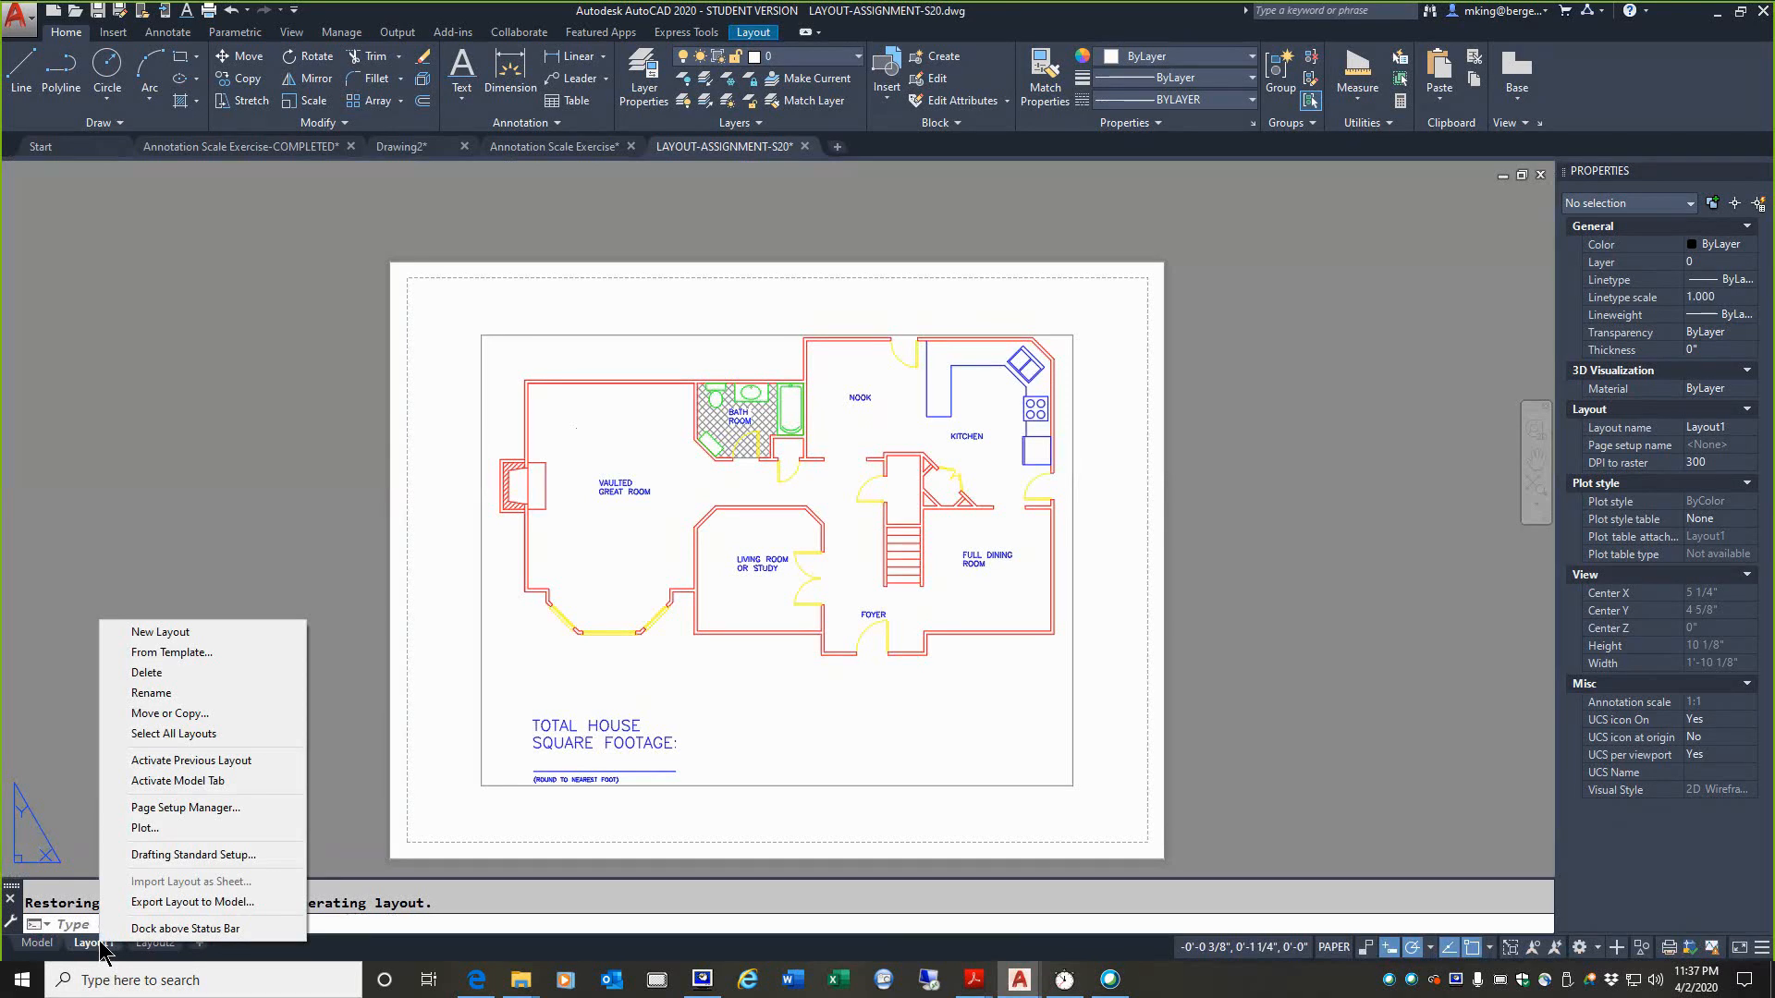
pyautogui.click(152, 657)
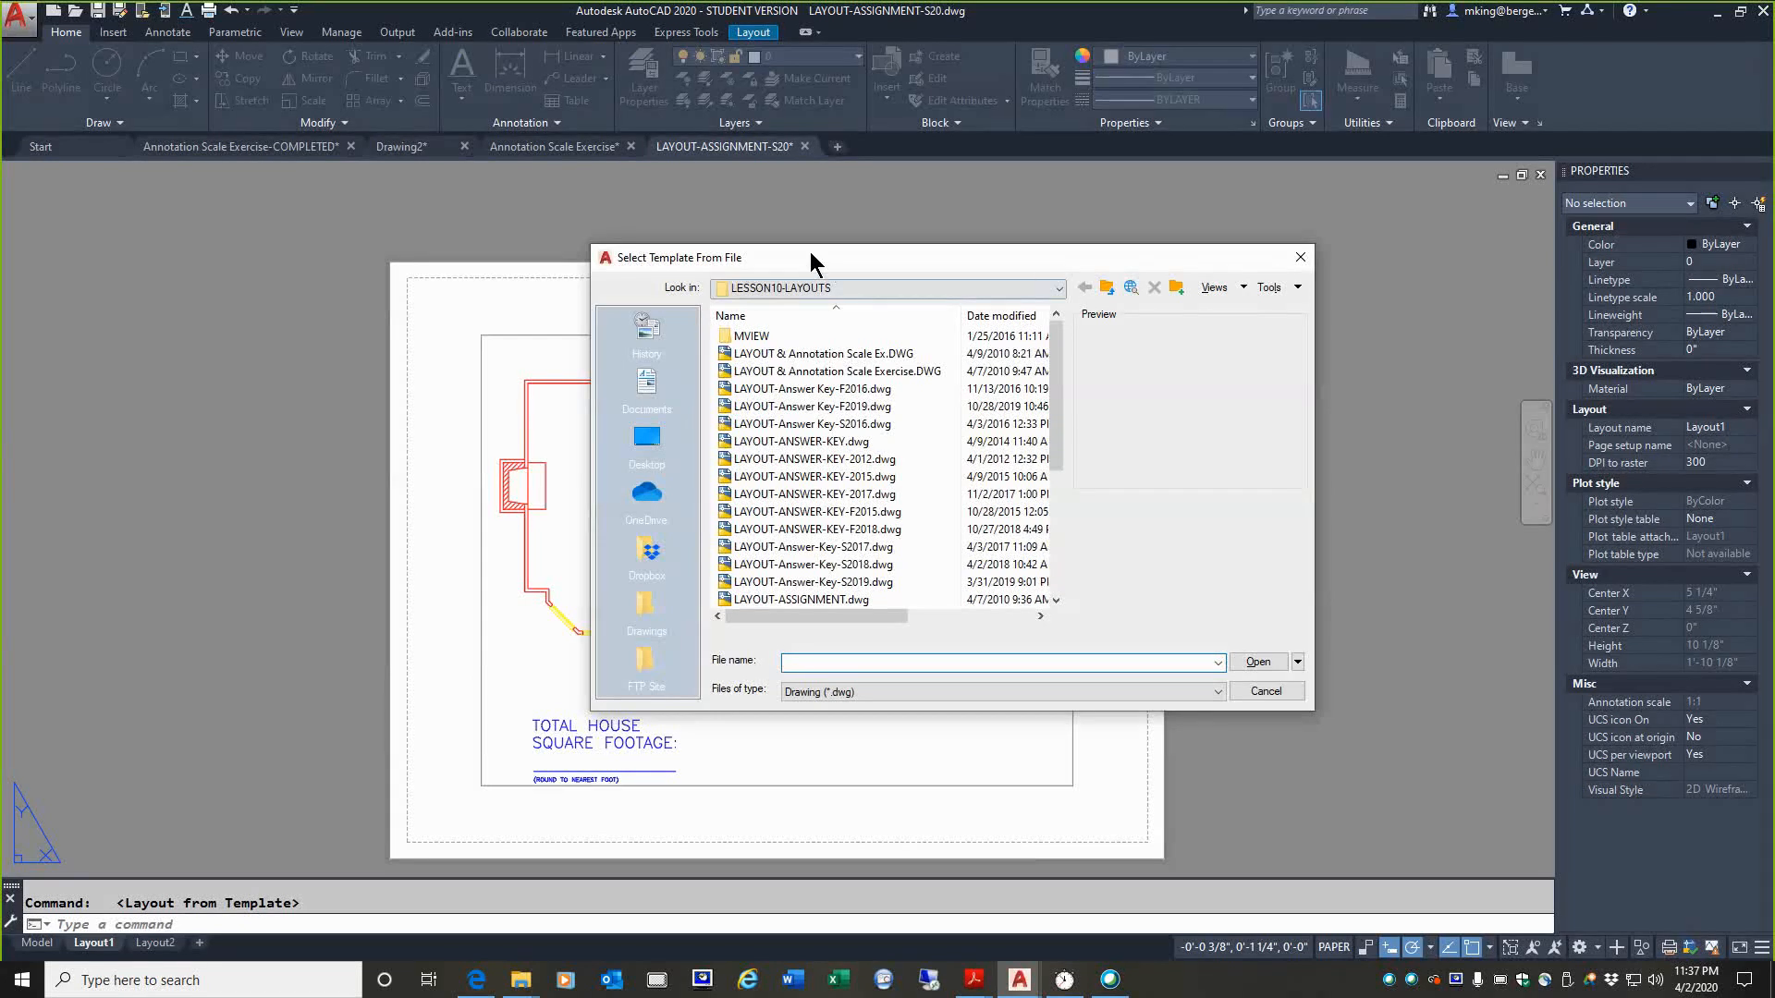
pyautogui.moveTo(809, 252); pyautogui.dragTo(459, 222)
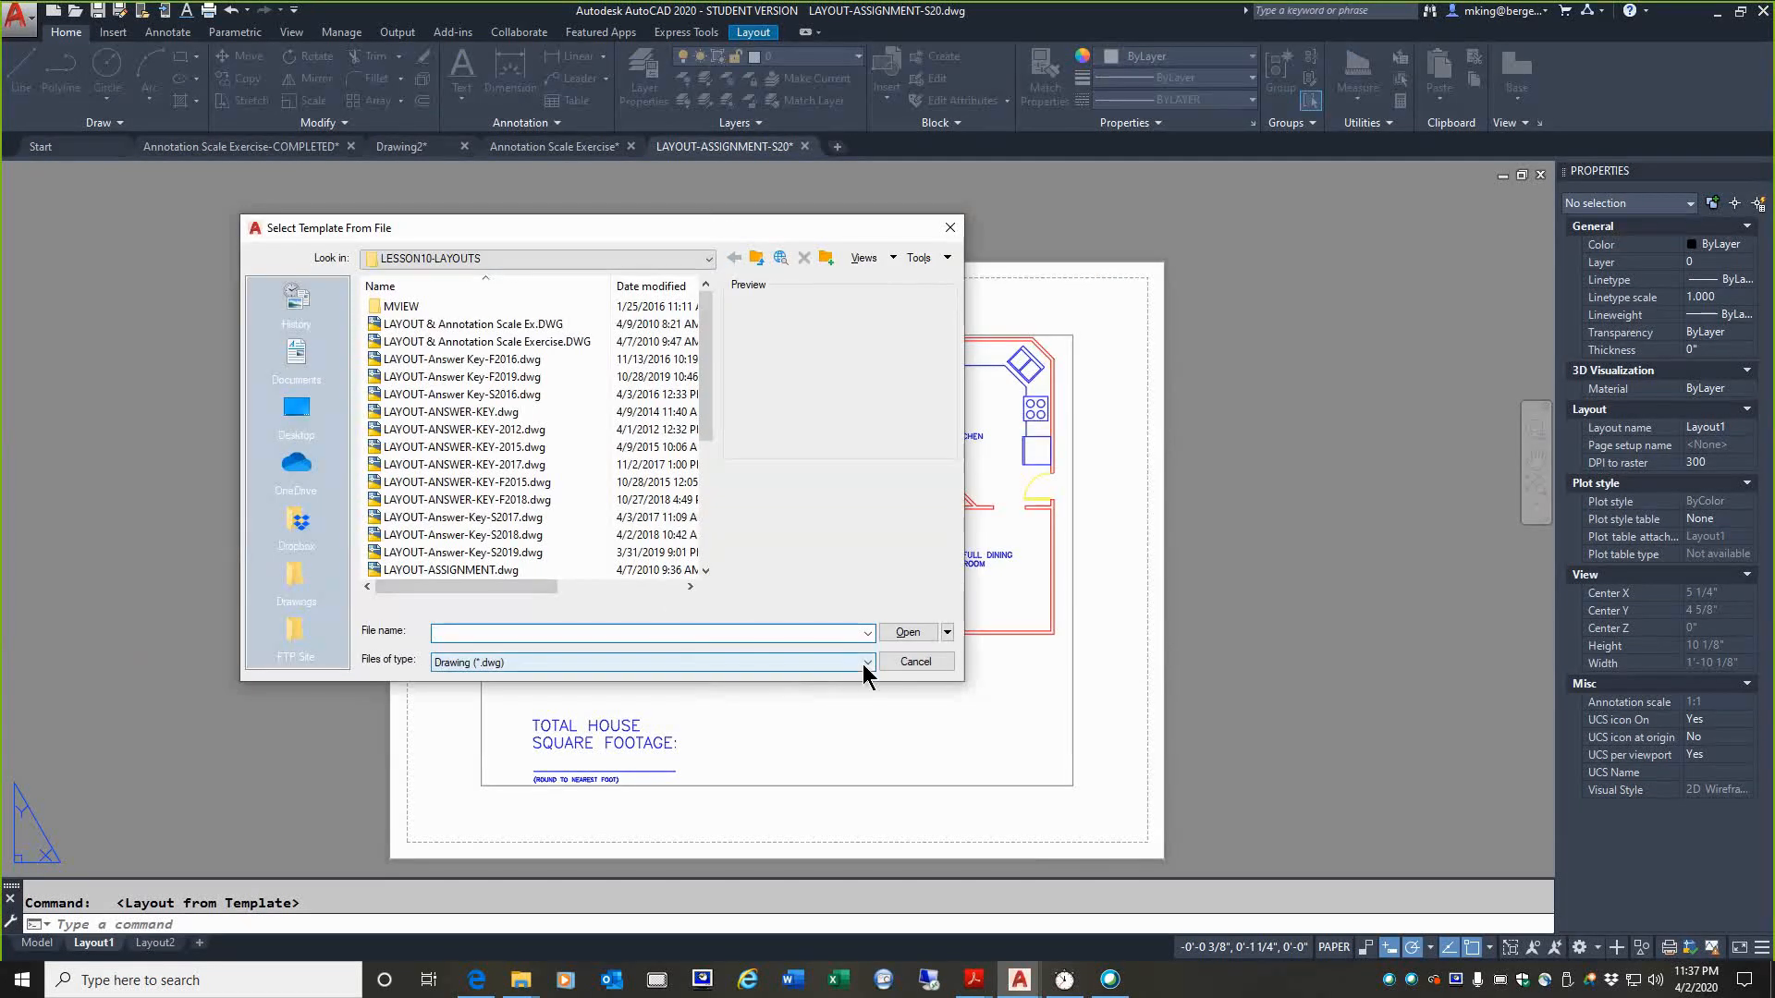
pyautogui.click(849, 662)
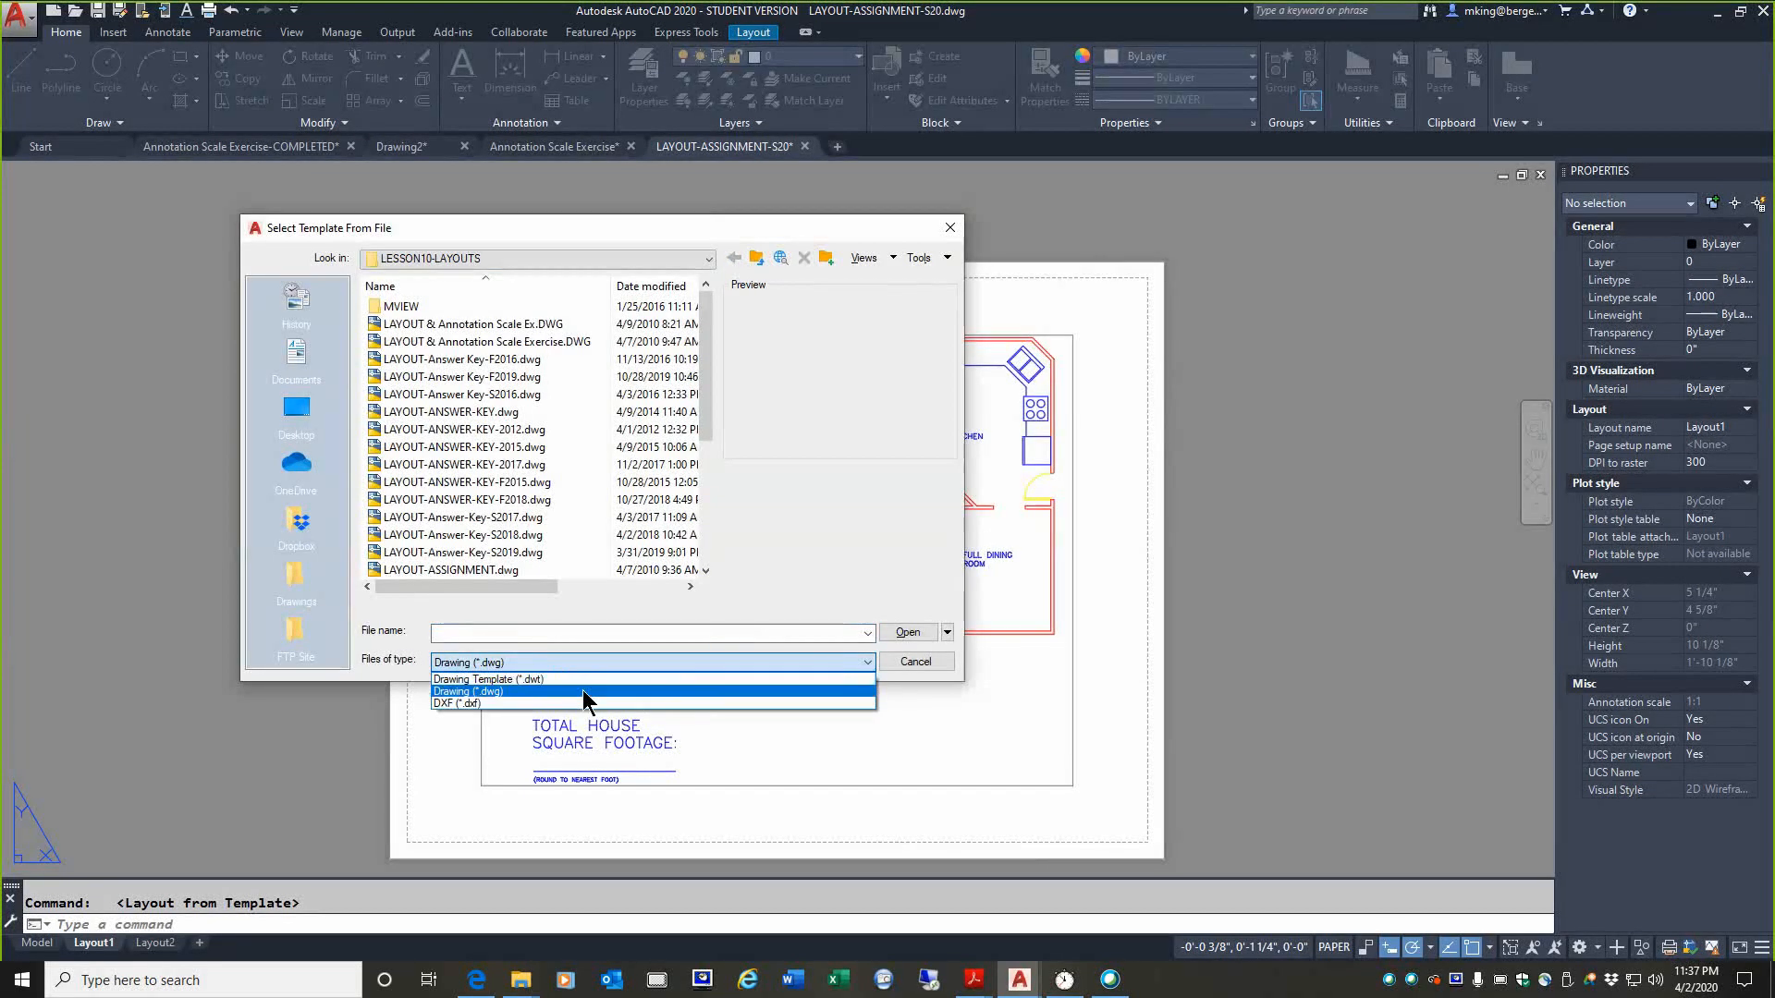
pyautogui.click(534, 682)
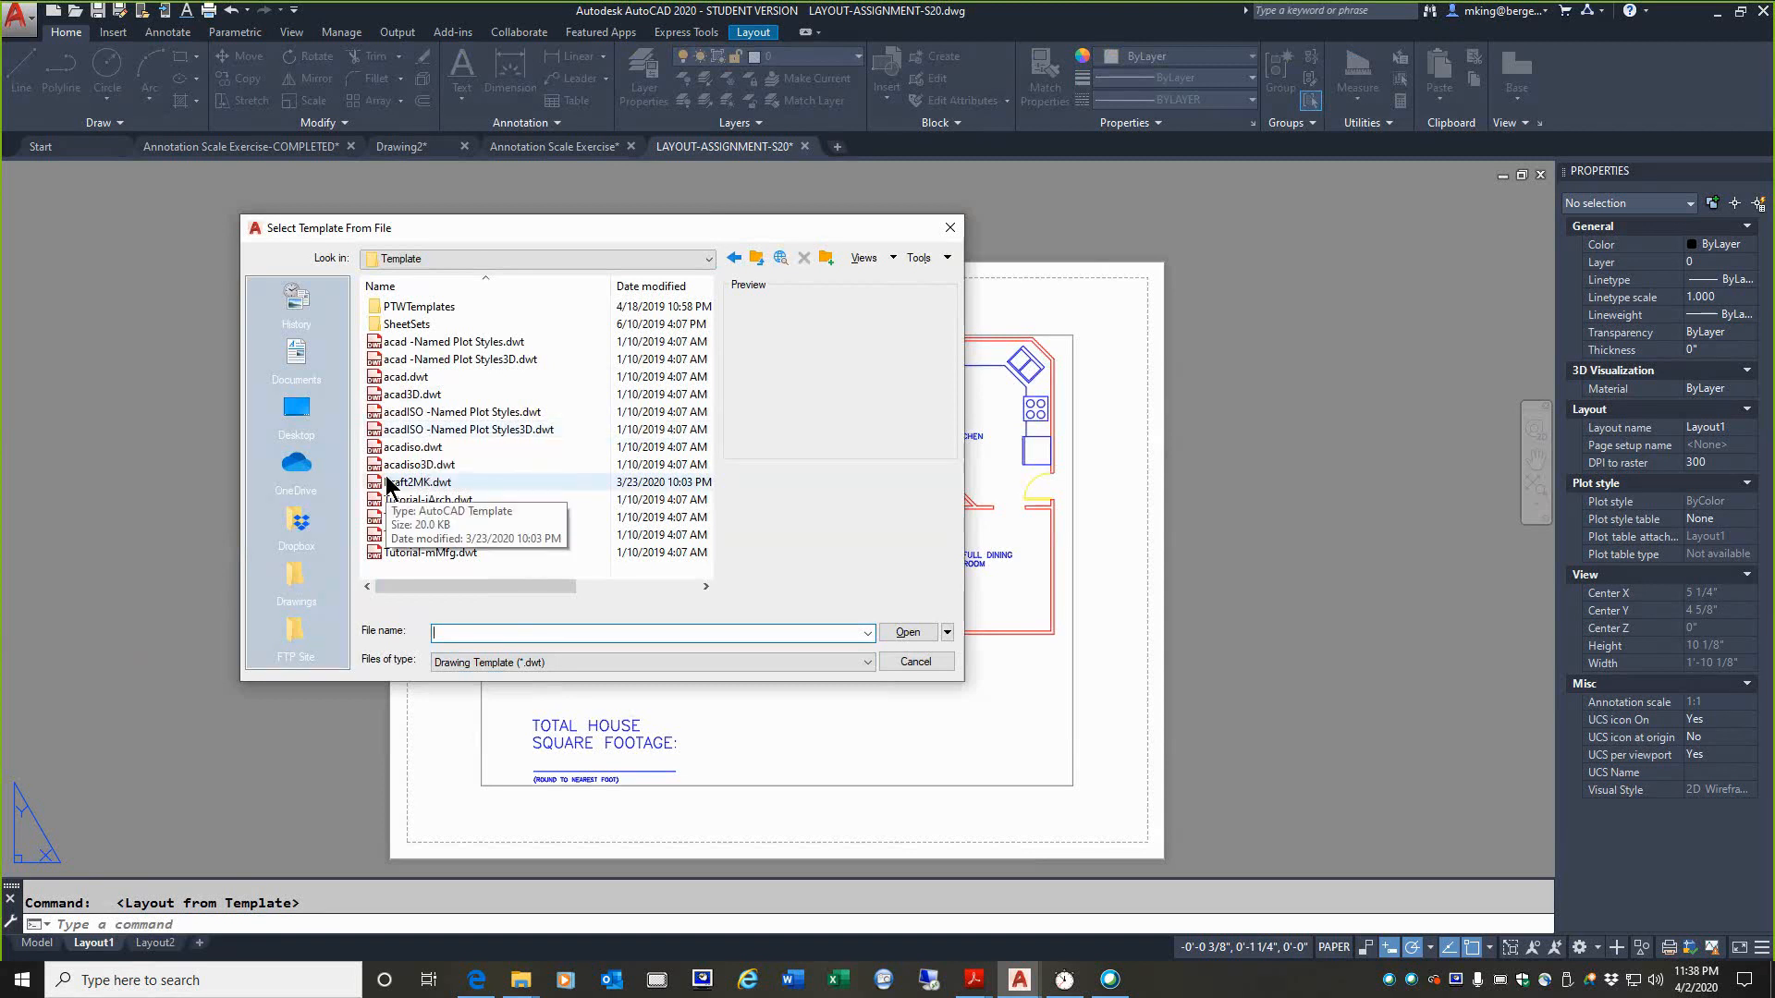
pyautogui.click(568, 662)
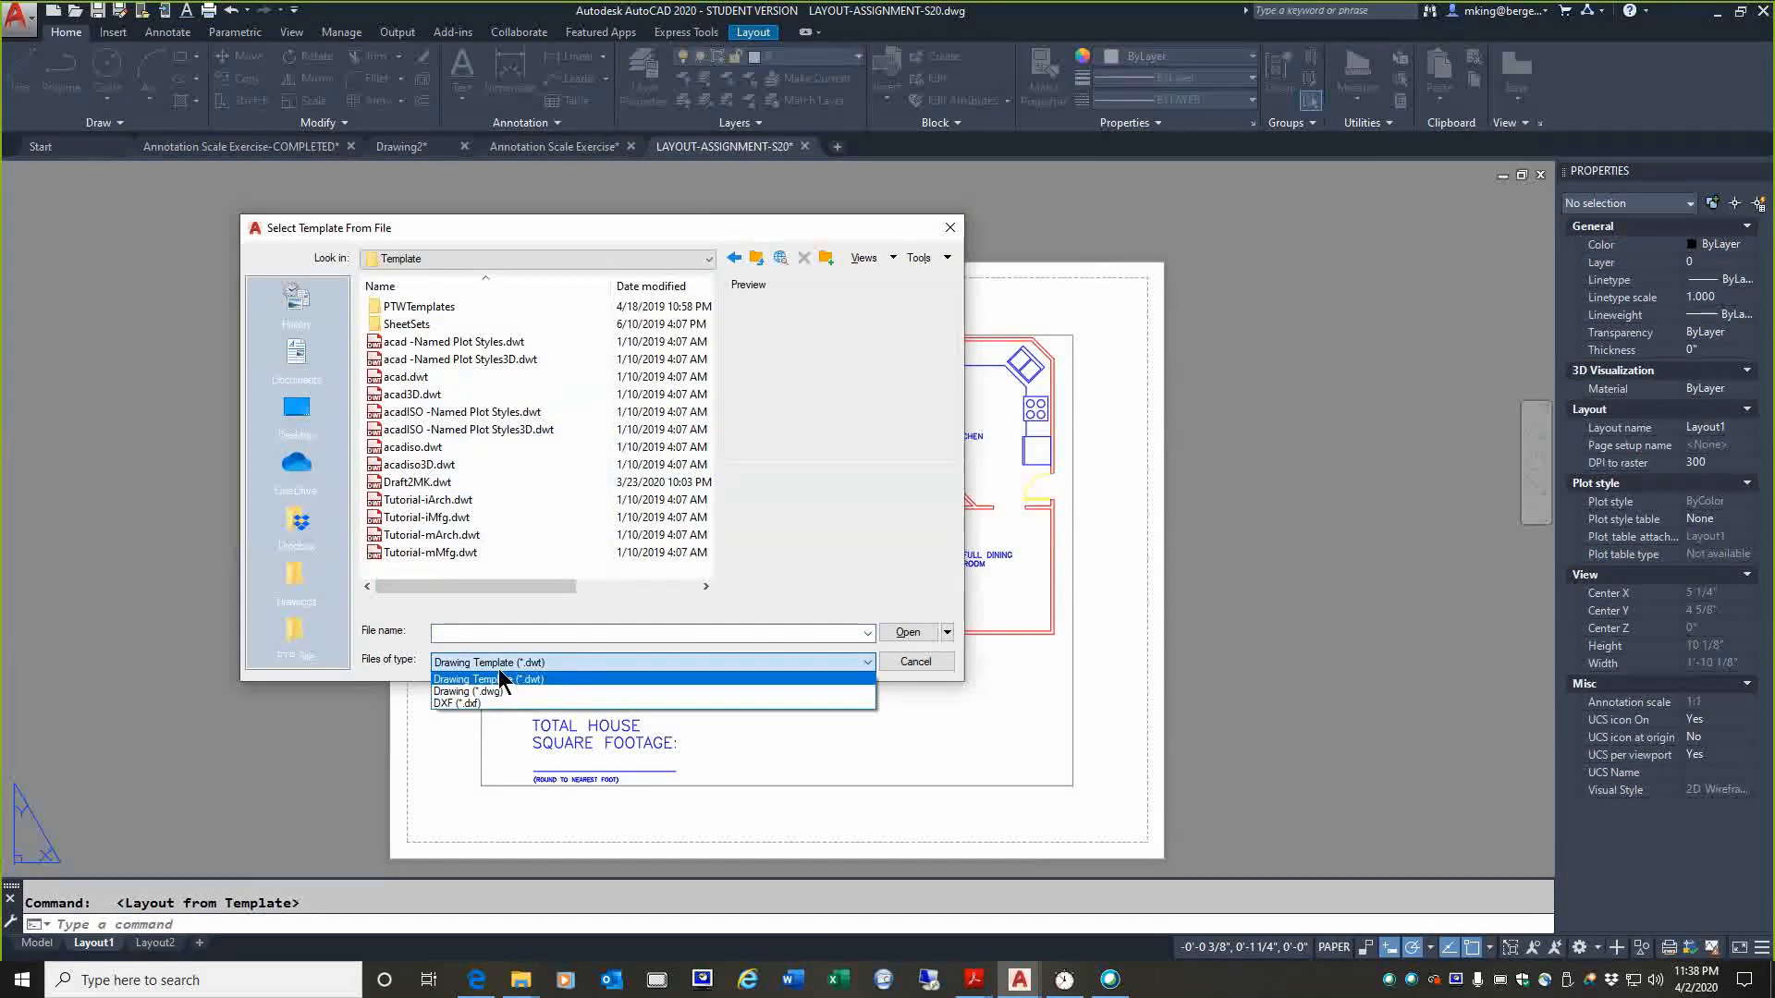
pyautogui.click(458, 691)
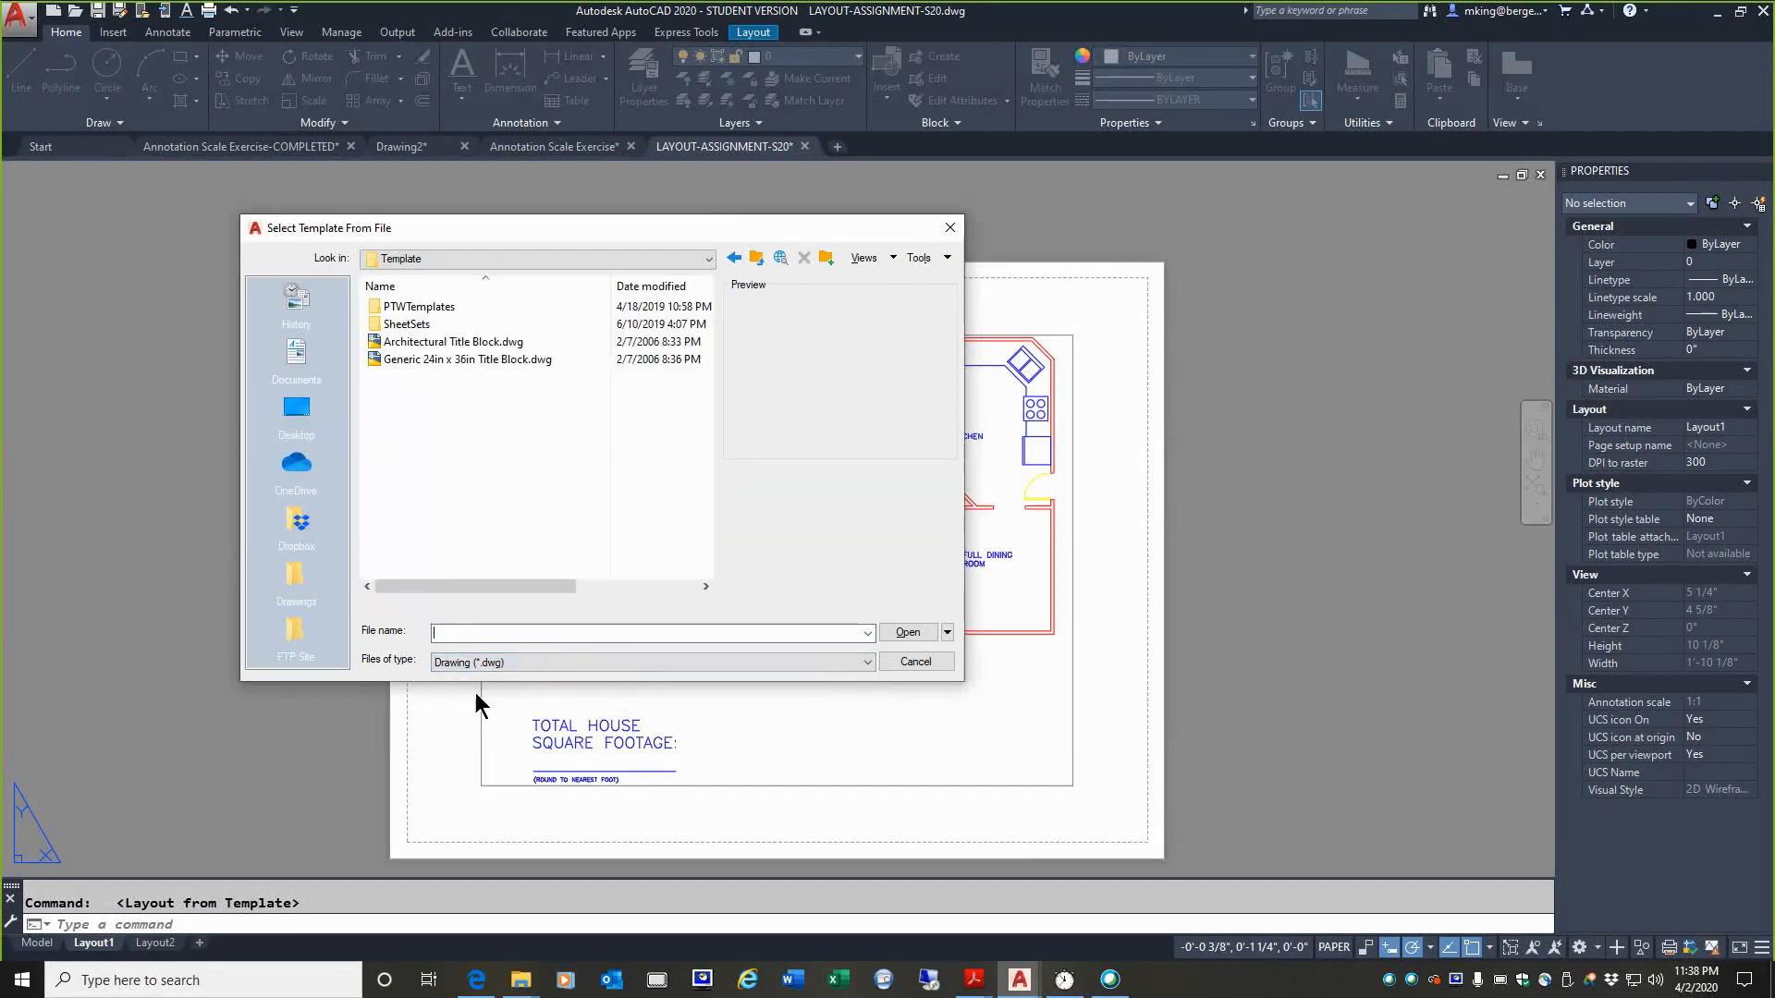
# Step: Browse the DATA (D:) drive to the Online Recording S2020 folder inside Session 10 Assignment (Layouts)
pyautogui.click(512, 258)
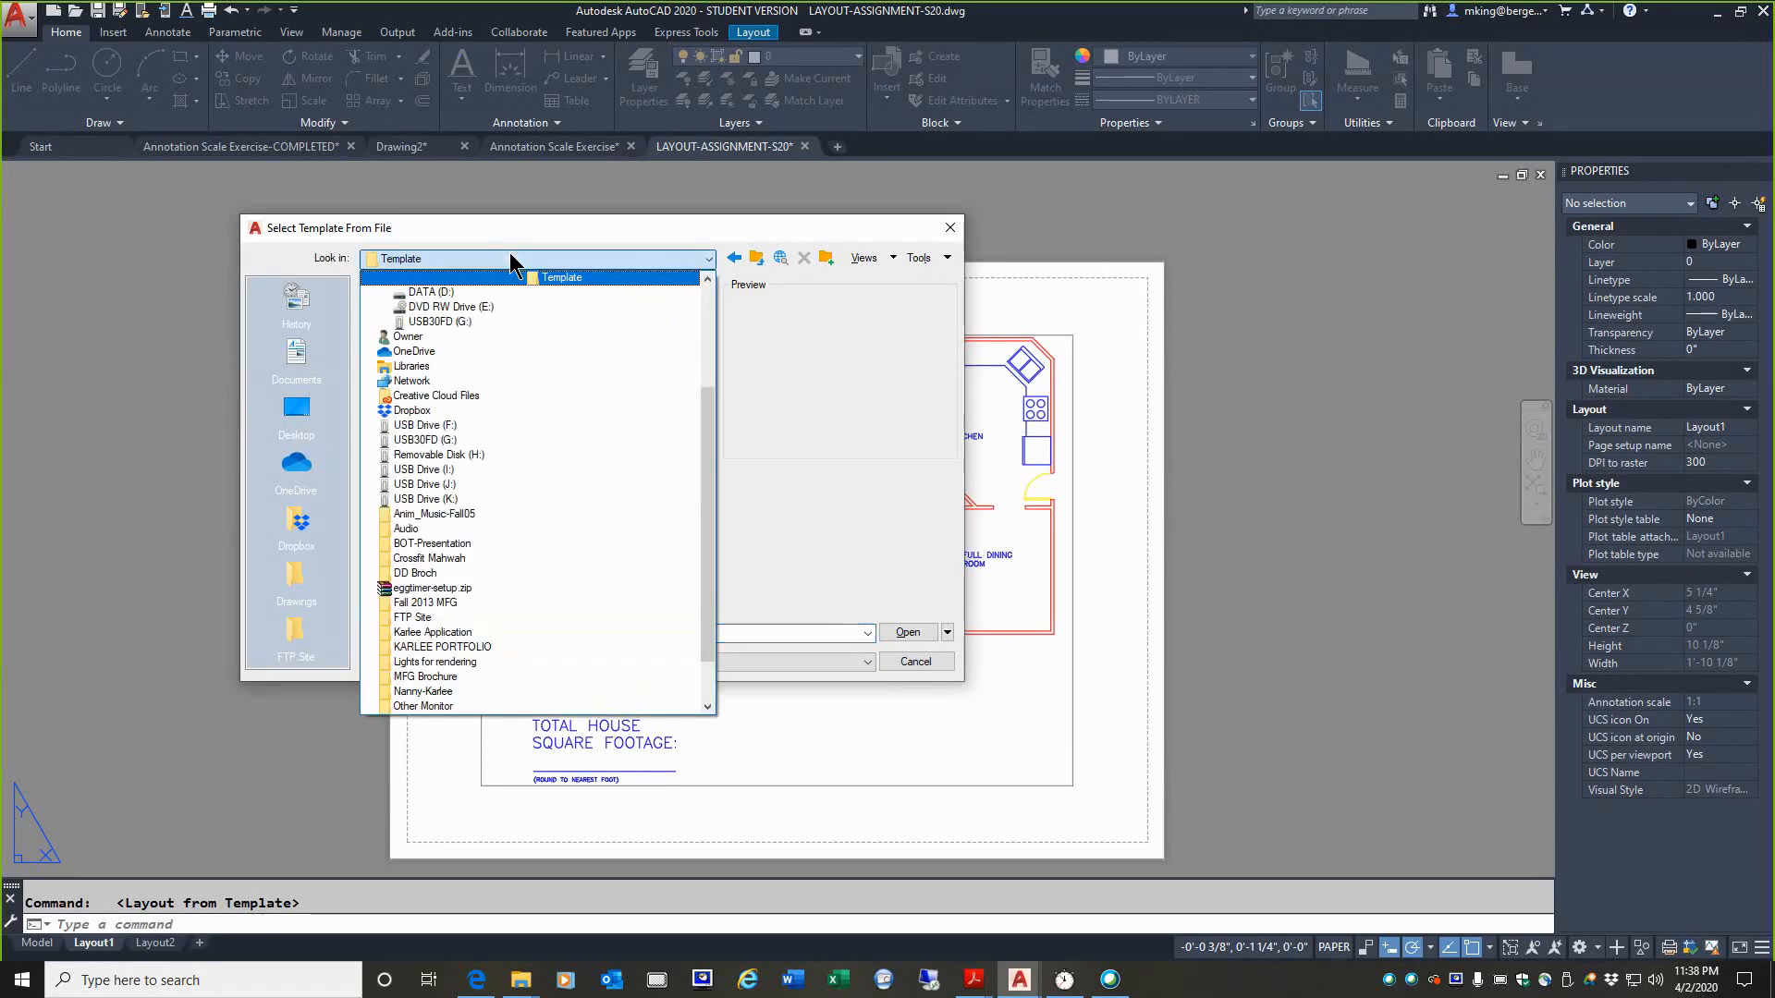
pyautogui.scroll(3, 503, 341)
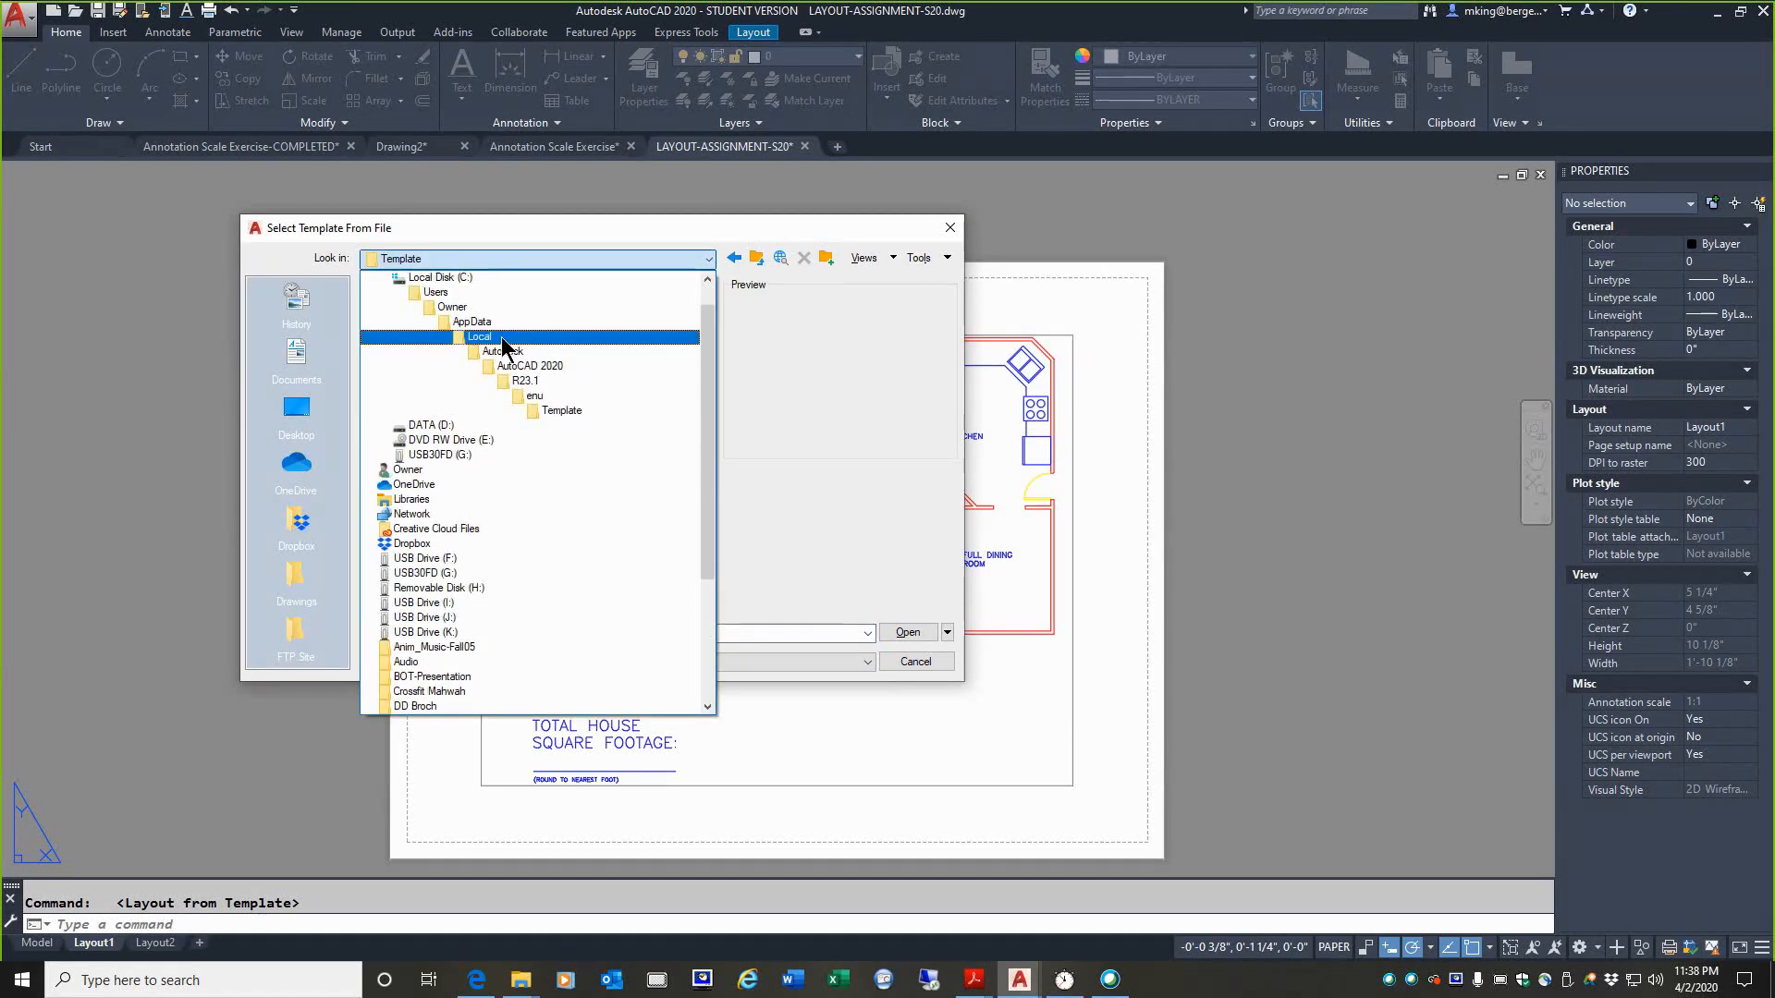
pyautogui.click(431, 425)
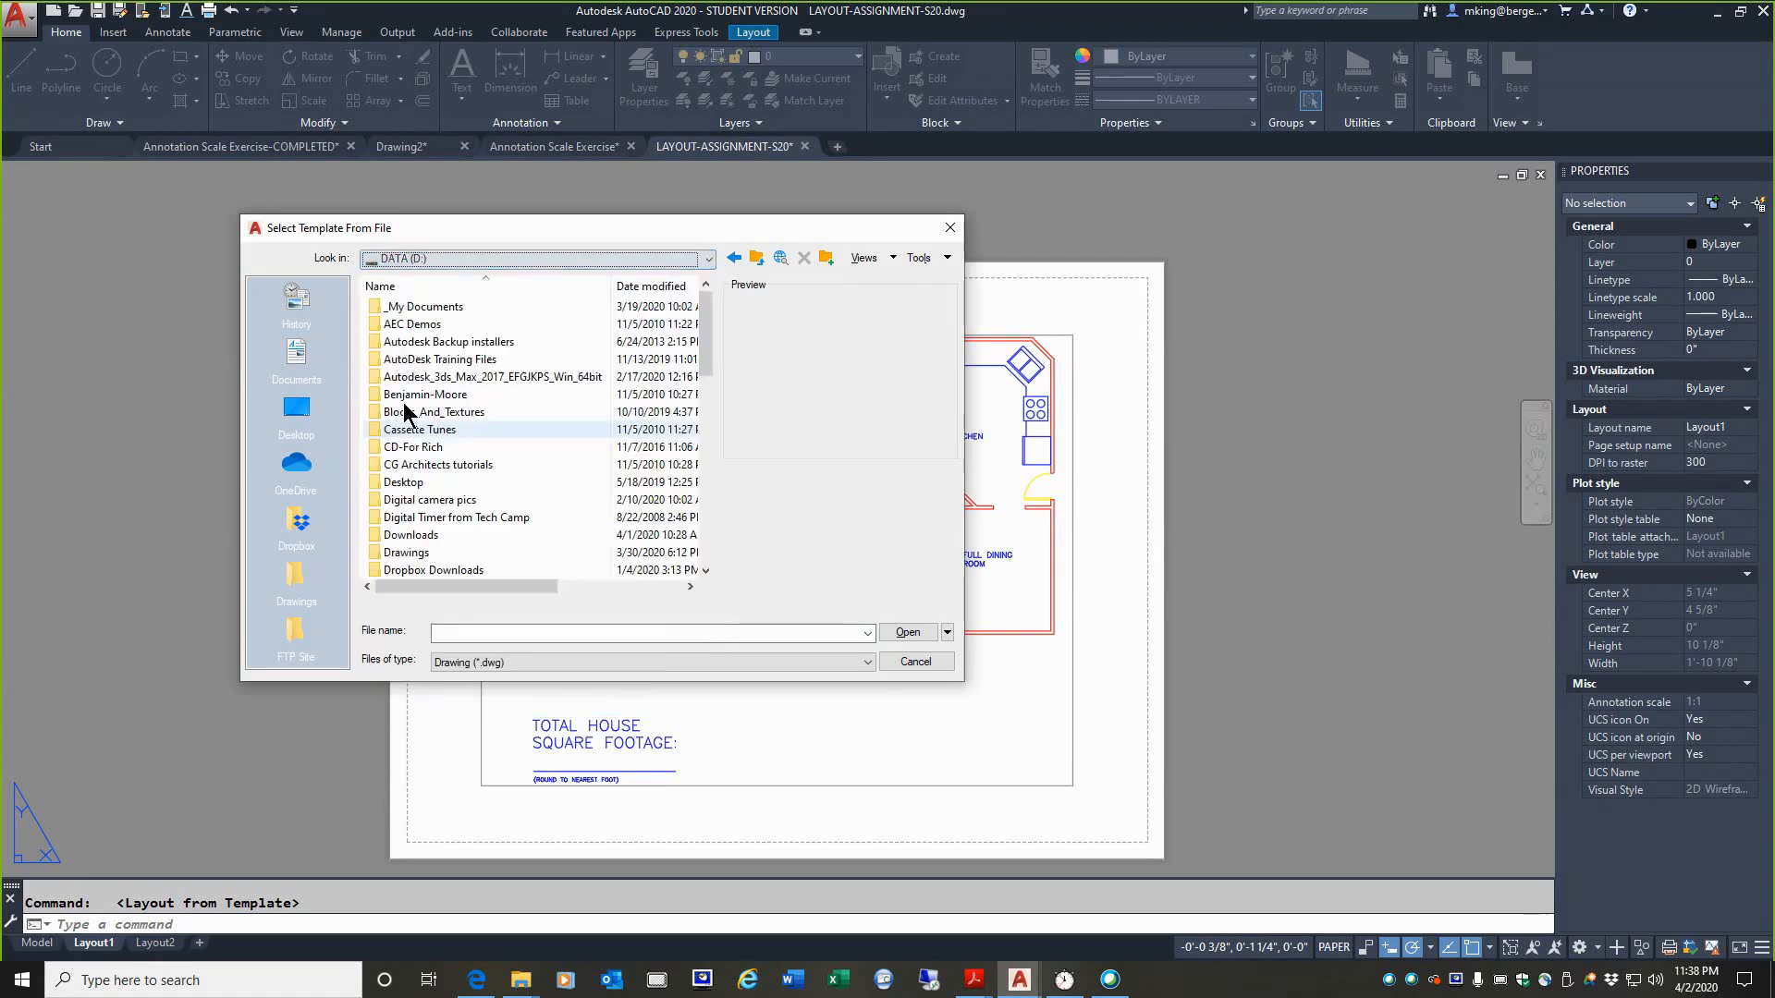
pyautogui.doubleClick(418, 307)
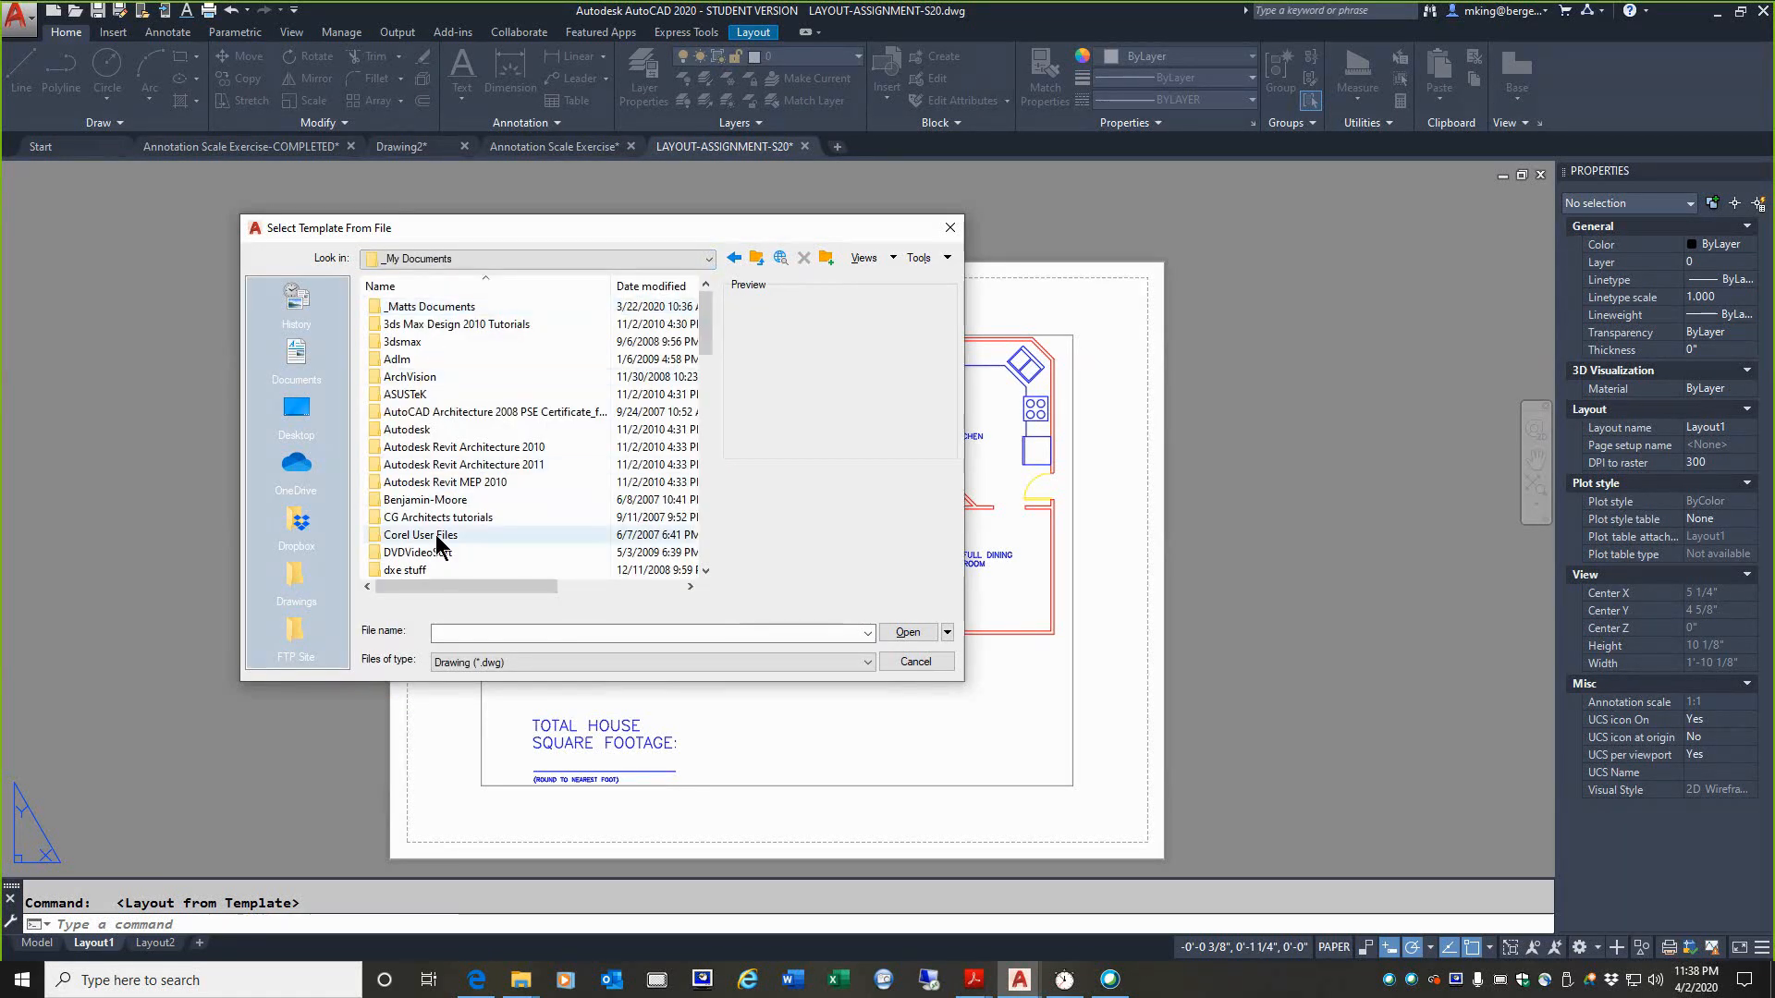
pyautogui.doubleClick(446, 308)
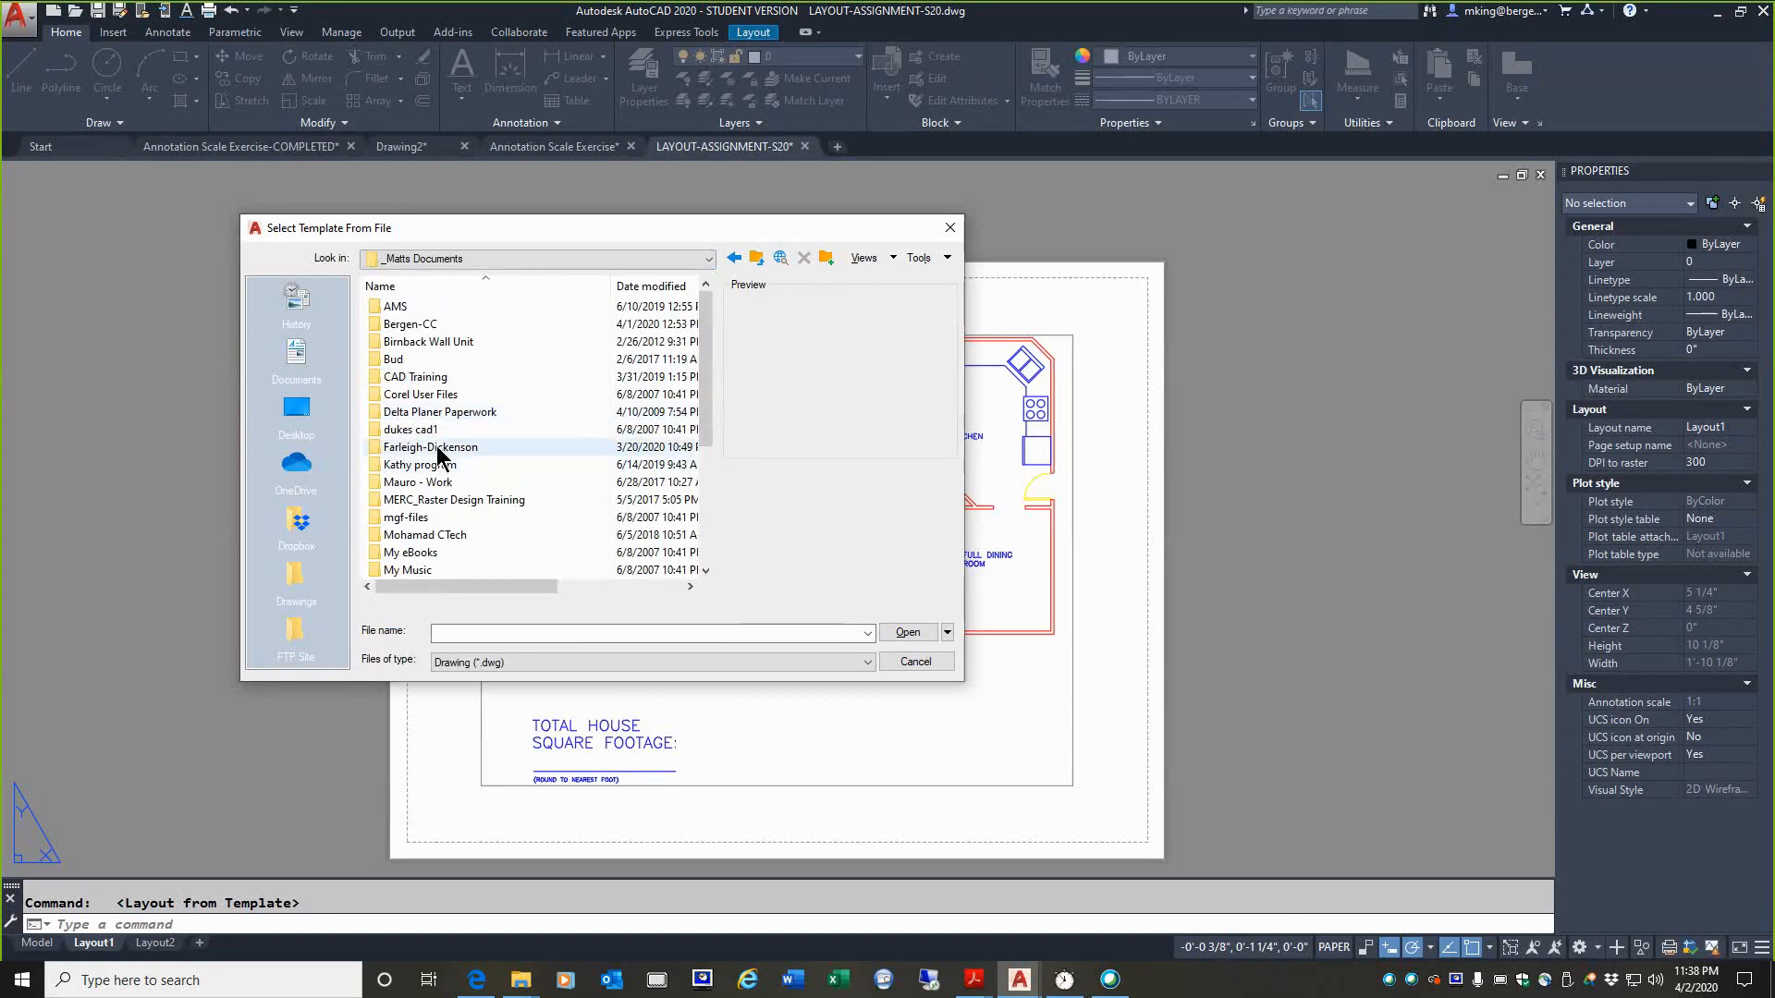
pyautogui.doubleClick(434, 448)
pyautogui.scroll(-3, 416, 488)
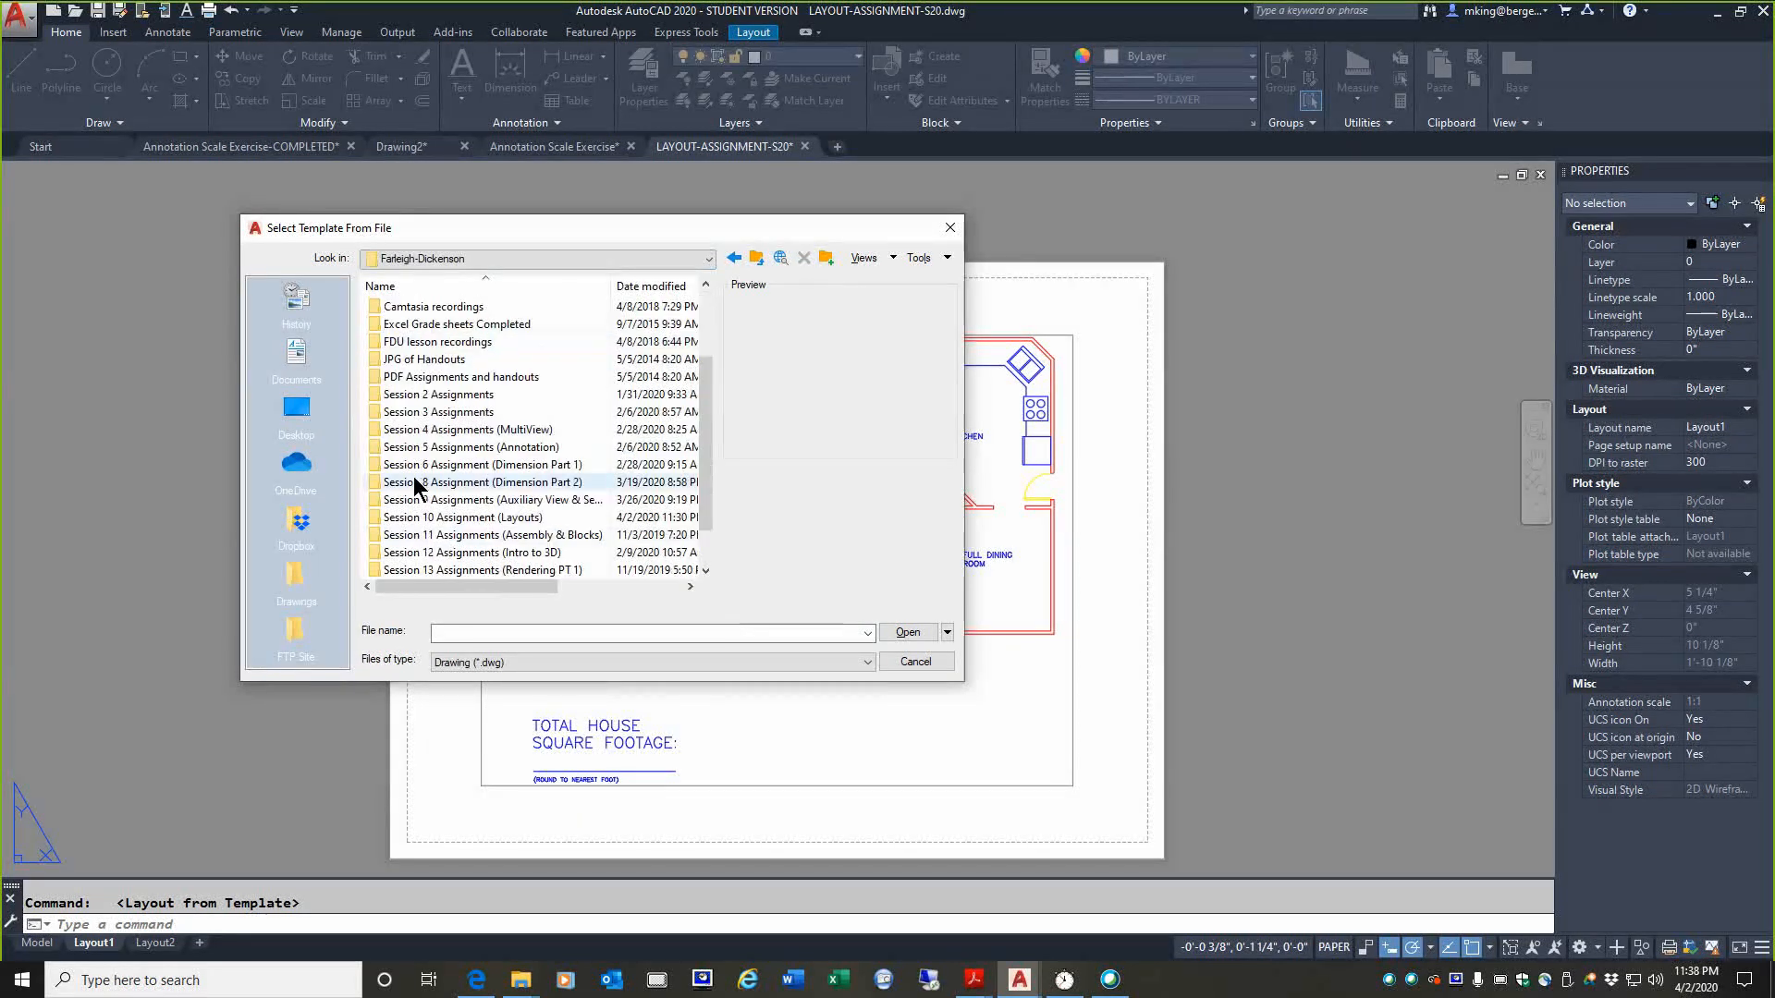
pyautogui.scroll(-1, 416, 487)
pyautogui.doubleClick(428, 468)
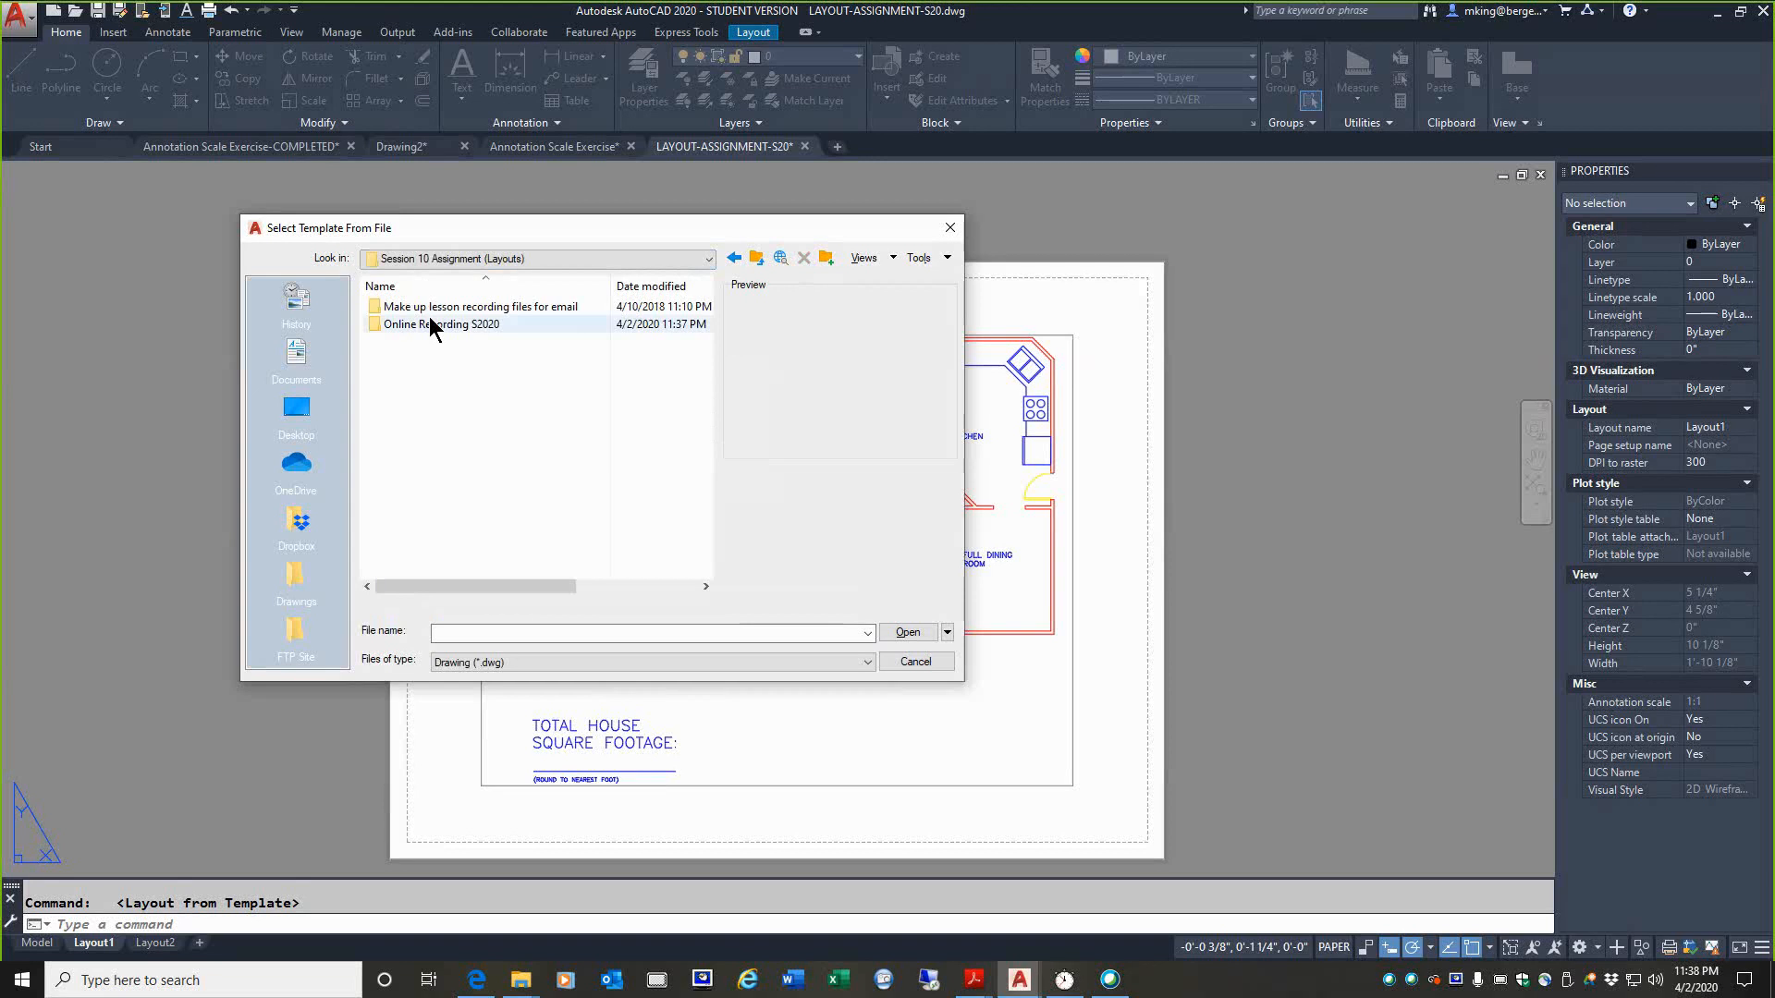
pyautogui.doubleClick(430, 323)
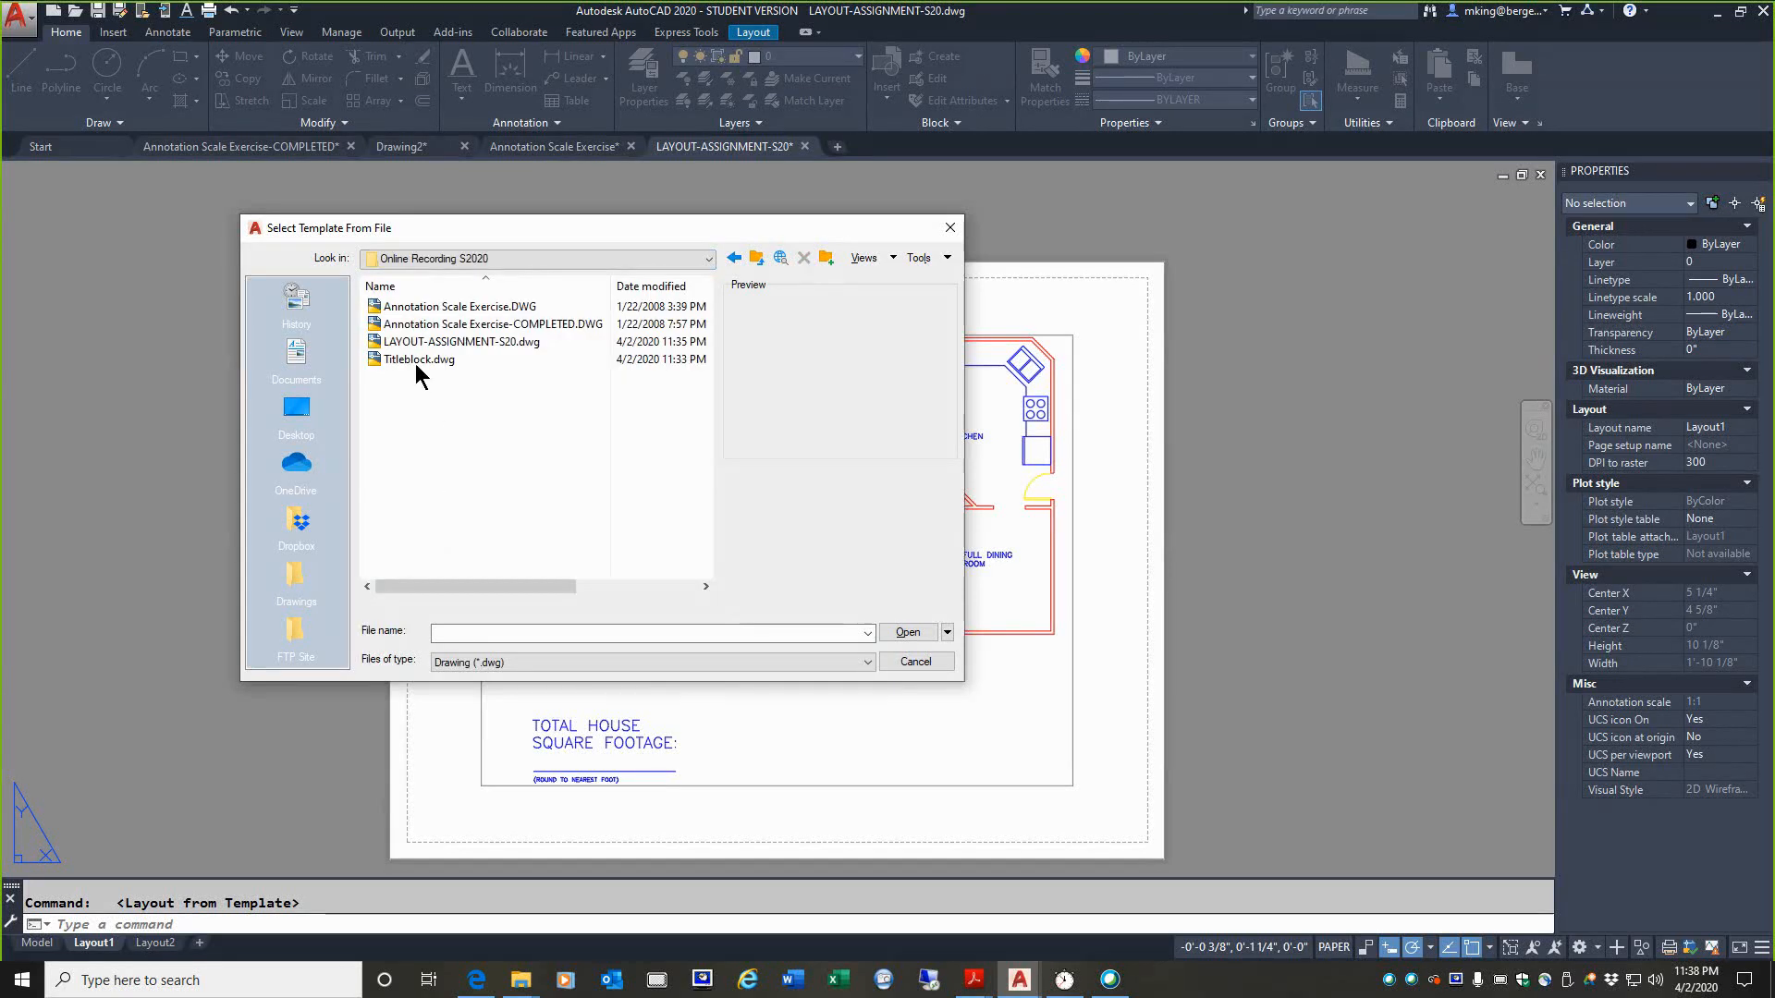
# Step: Import the 18 x 12 Layout from Titleblock.dwg into the assignment drawing
pyautogui.click(419, 360)
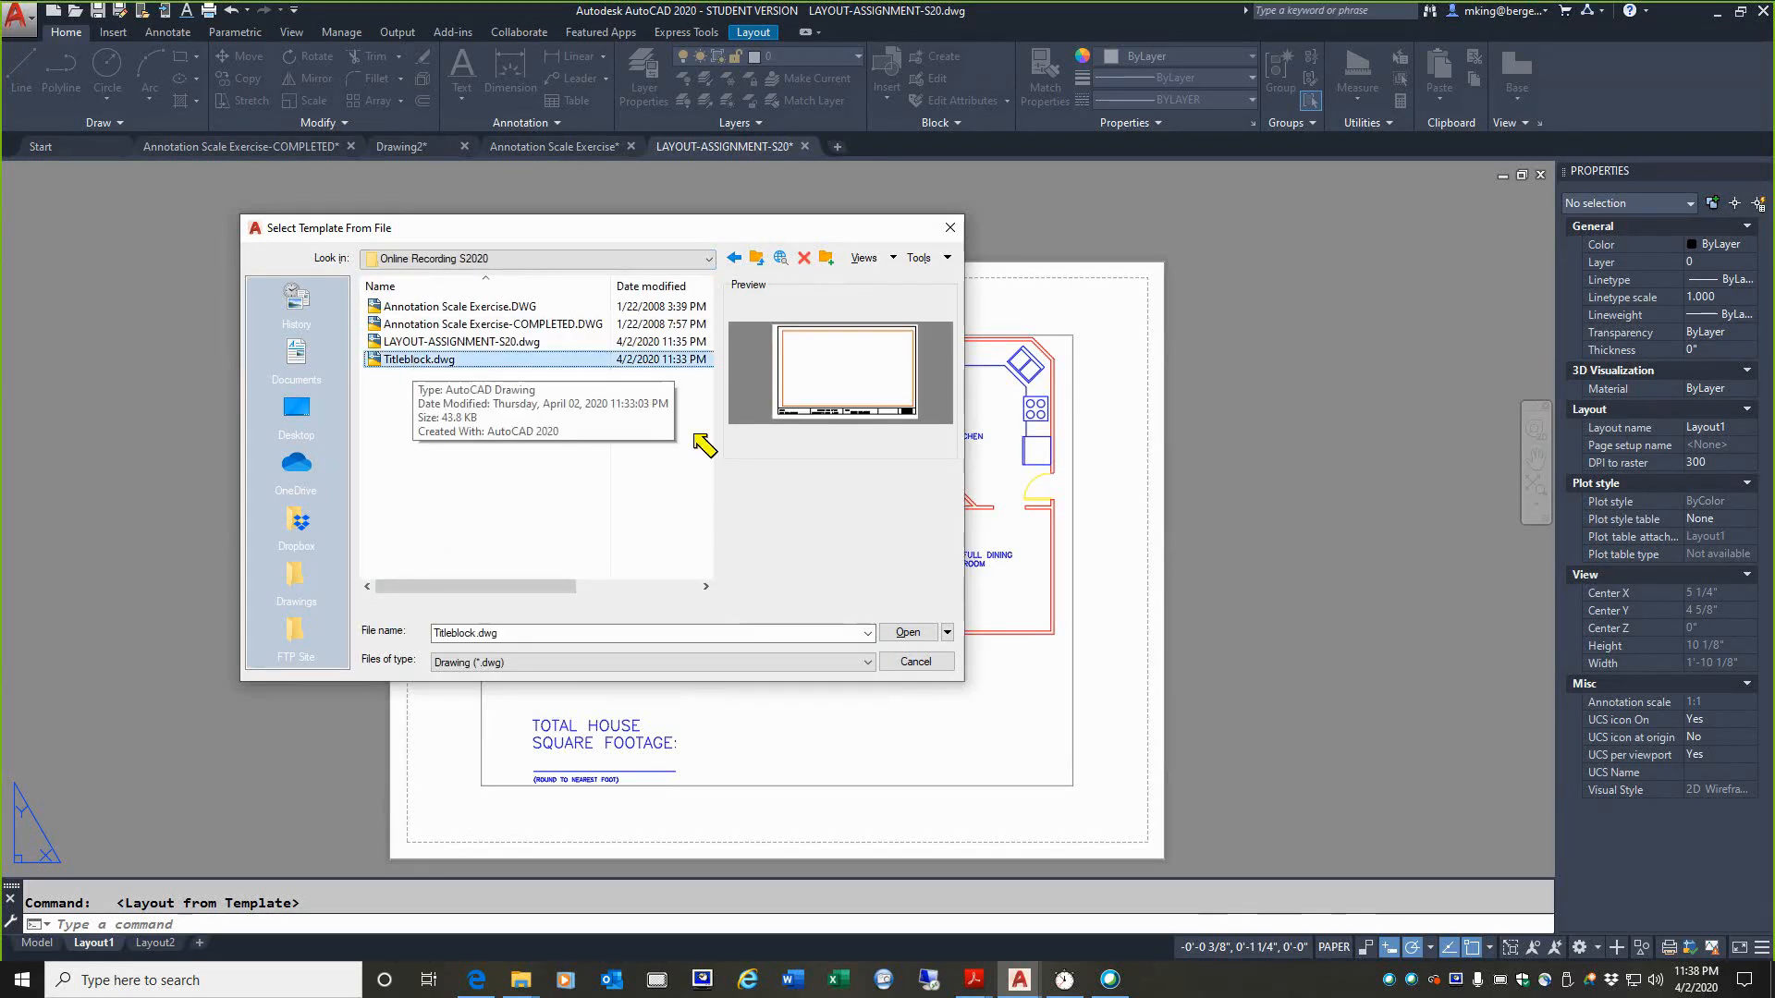
pyautogui.hotkey('ctrl', '2')
pyautogui.moveTo(850, 429)
pyautogui.mouseDown()
pyautogui.moveTo(757, 427)
pyautogui.moveTo(804, 280)
pyautogui.moveTo(808, 464)
pyautogui.mouseUp()
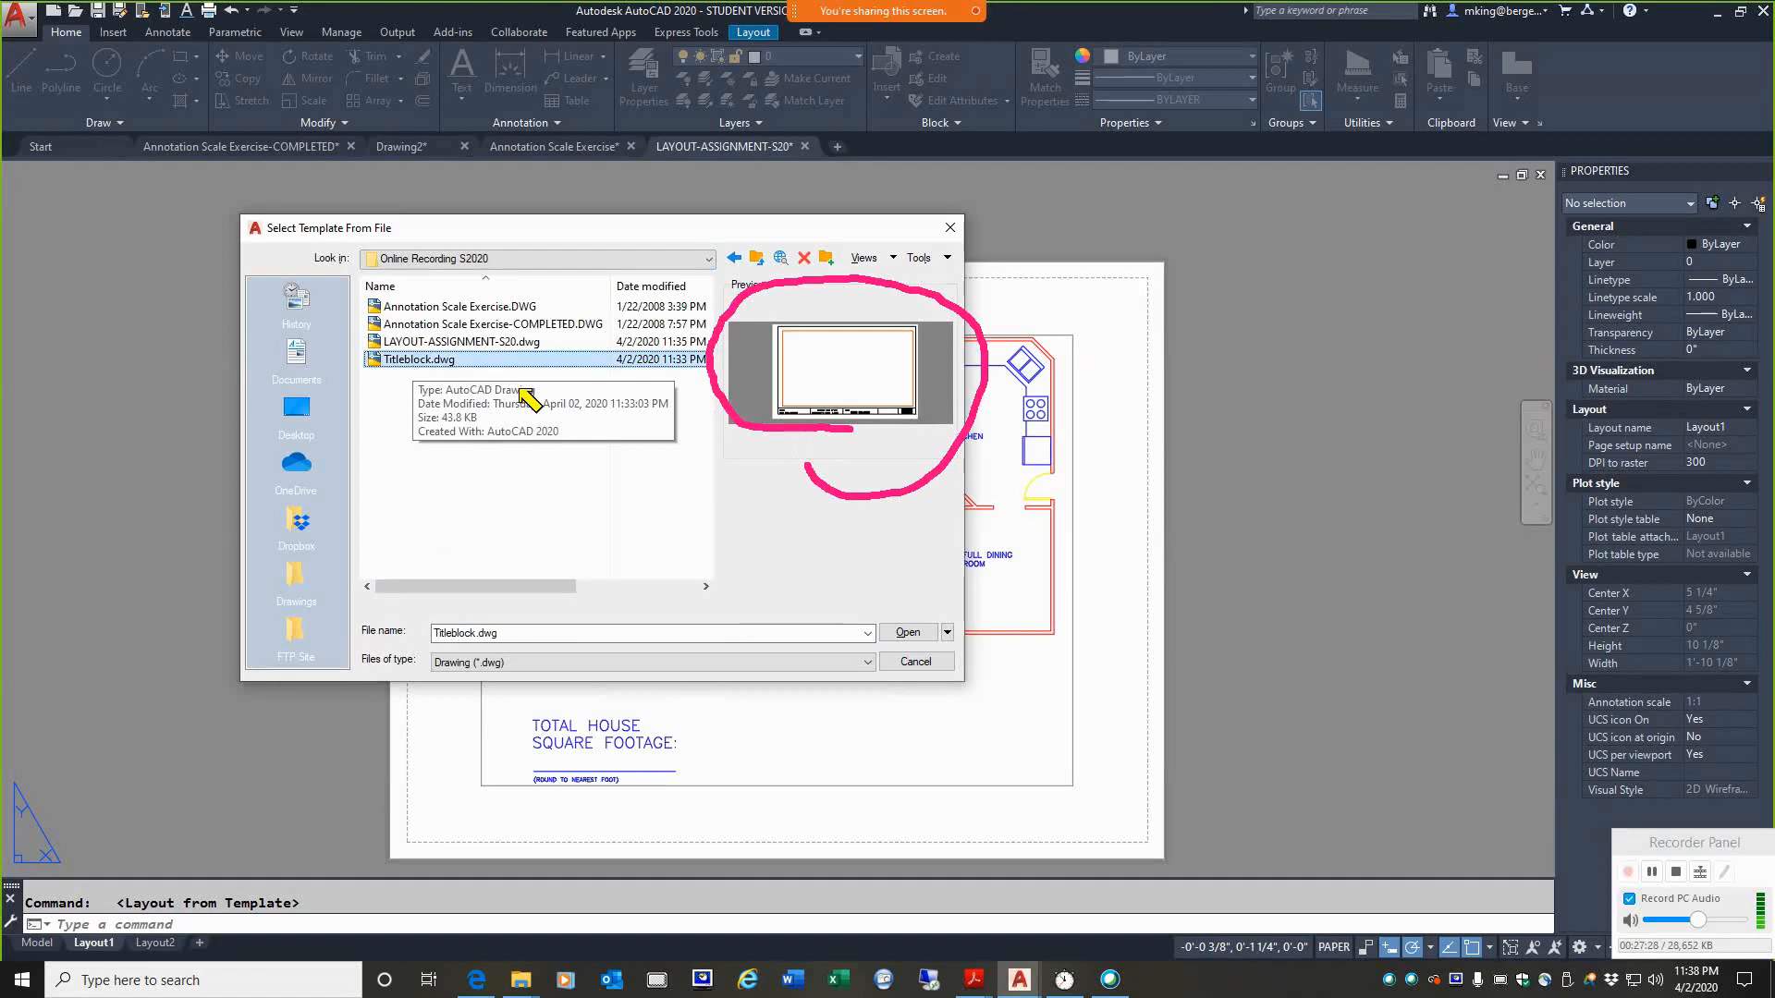
pyautogui.press('Escape')
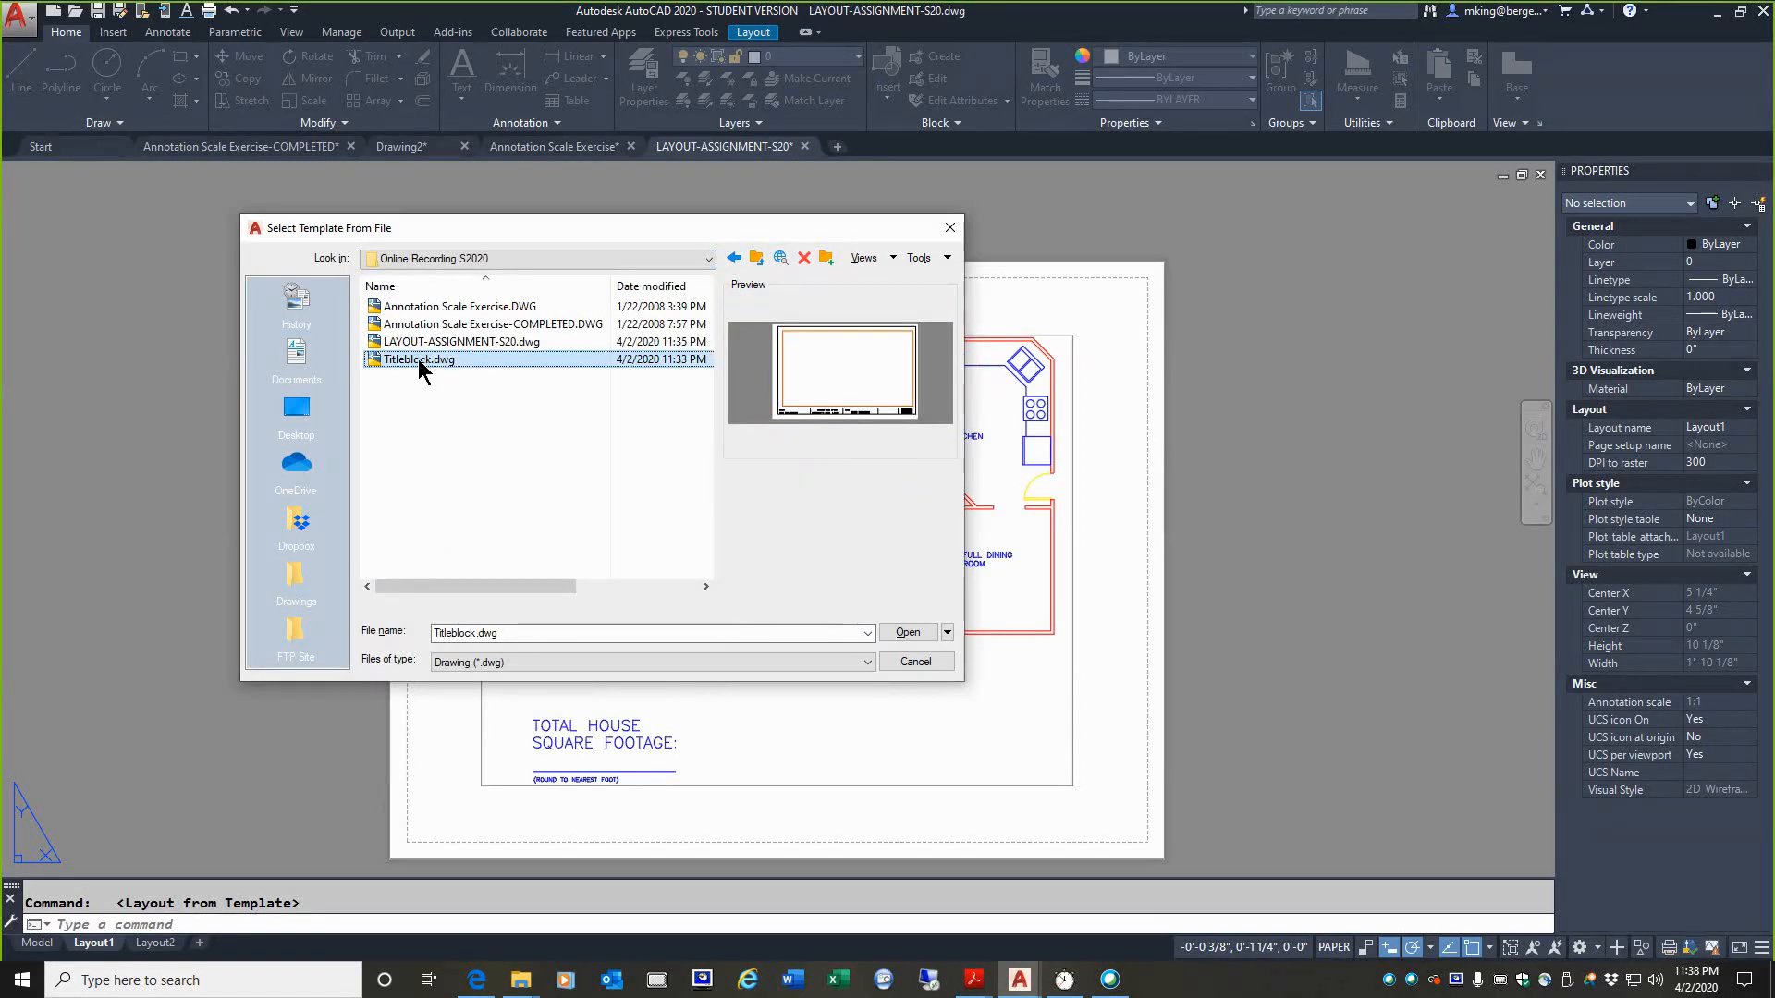
pyautogui.click(889, 634)
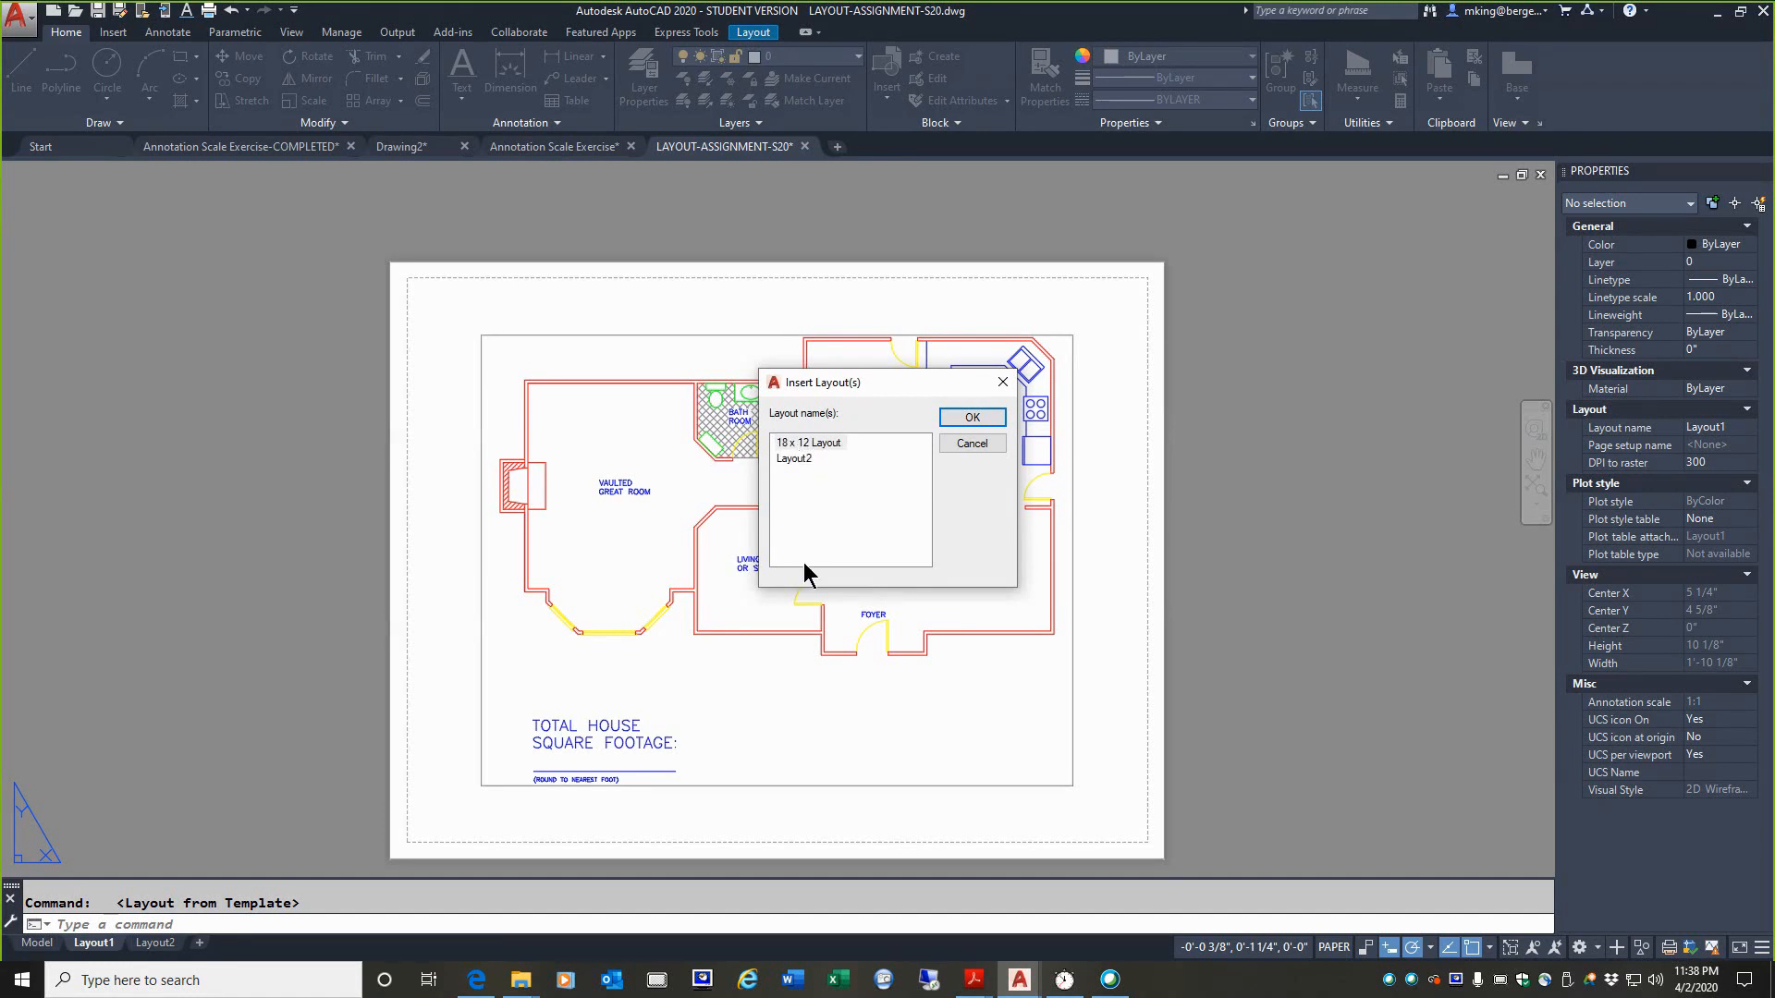
pyautogui.click(770, 443)
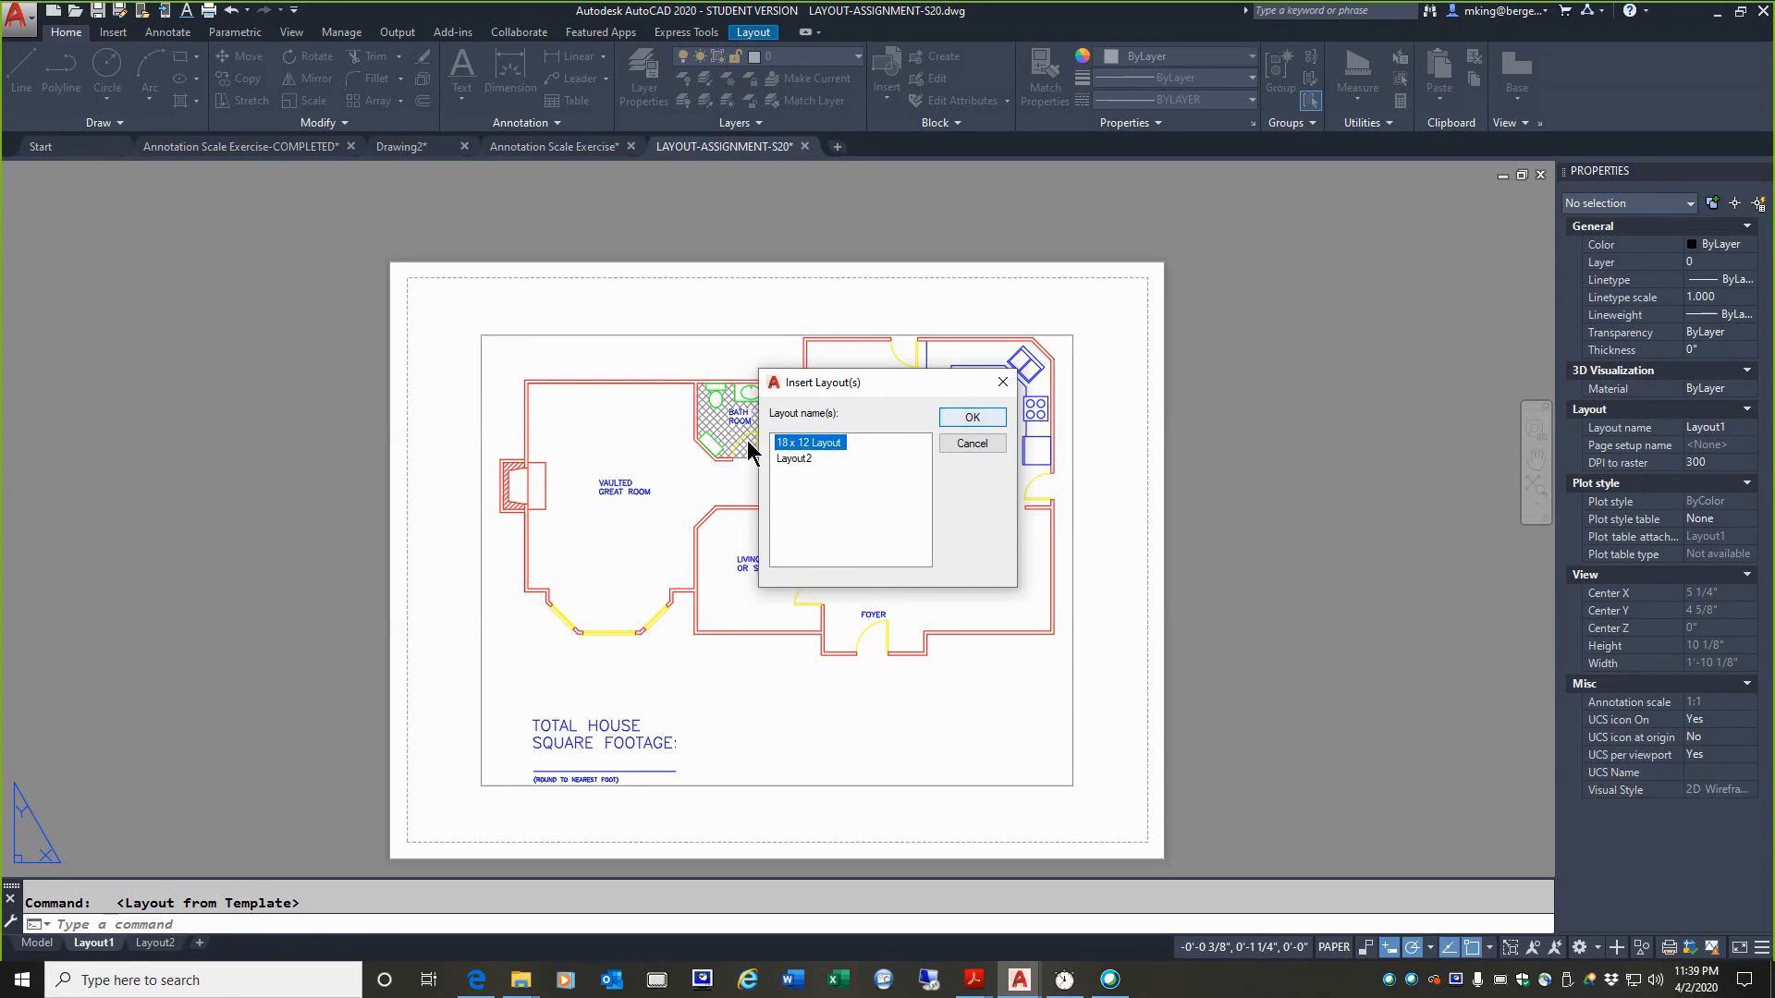
pyautogui.click(948, 416)
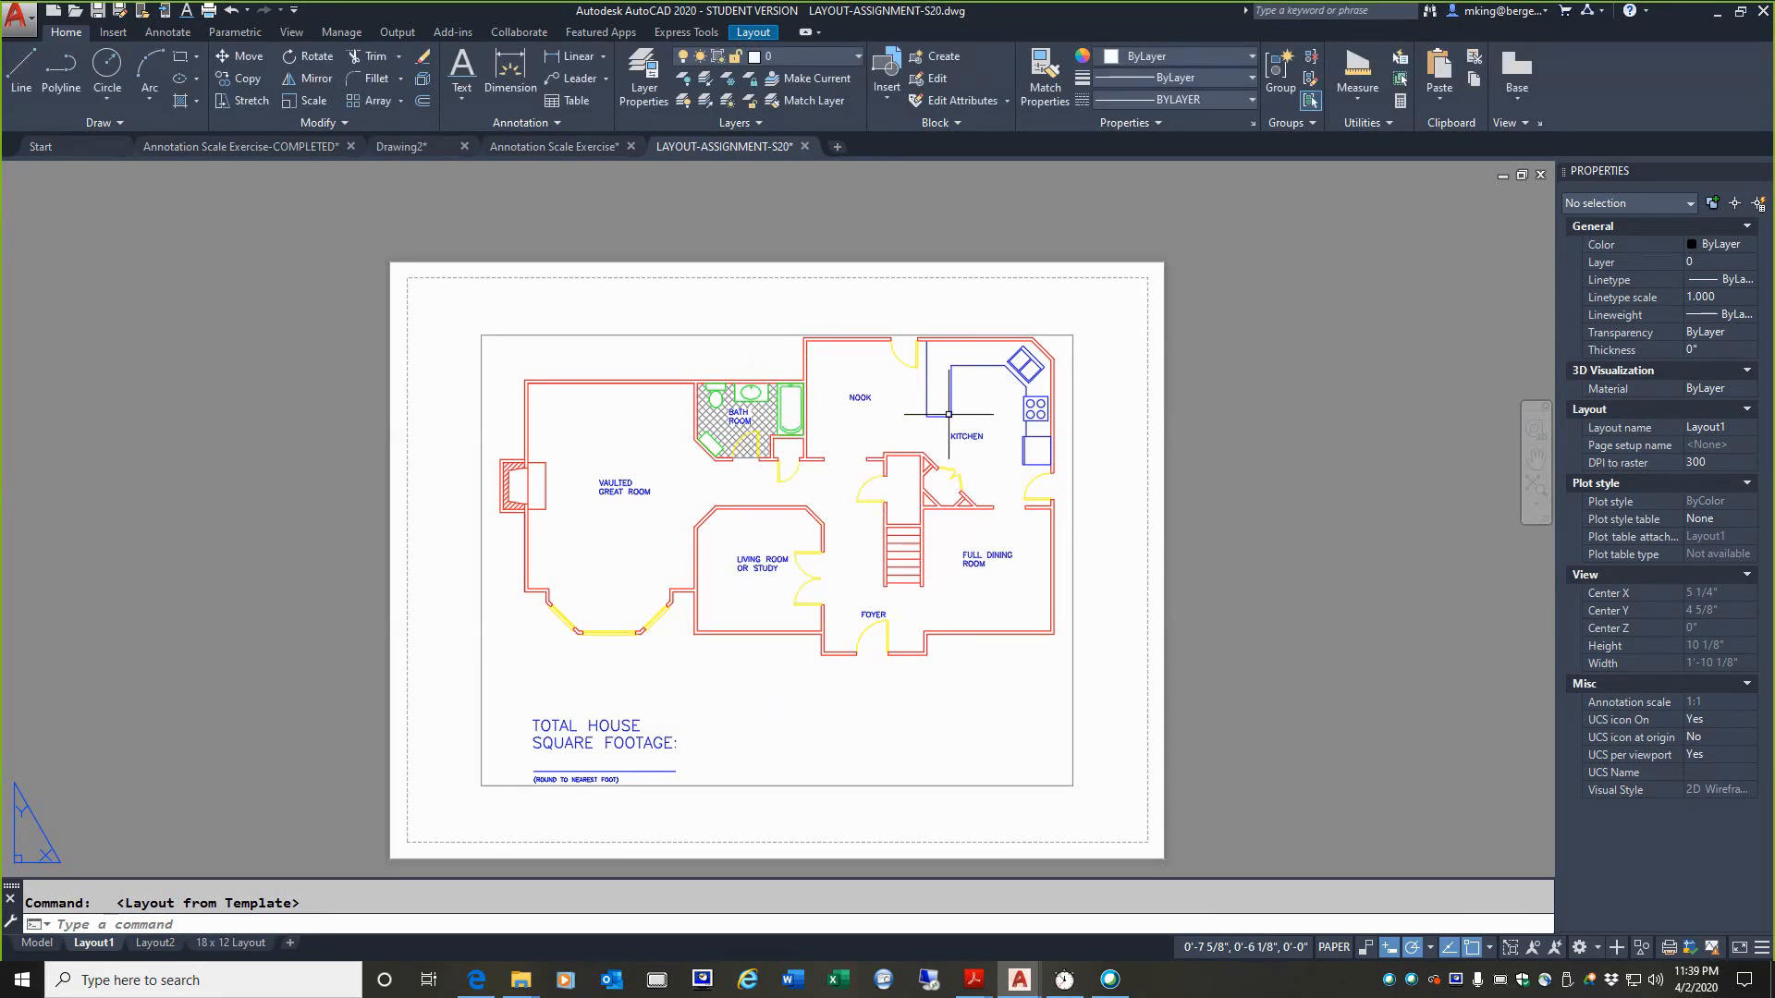
pyautogui.moveTo(120, 880)
pyautogui.mouseDown()
pyautogui.moveTo(210, 871)
pyautogui.moveTo(192, 991)
pyautogui.moveTo(216, 827)
pyautogui.mouseUp()
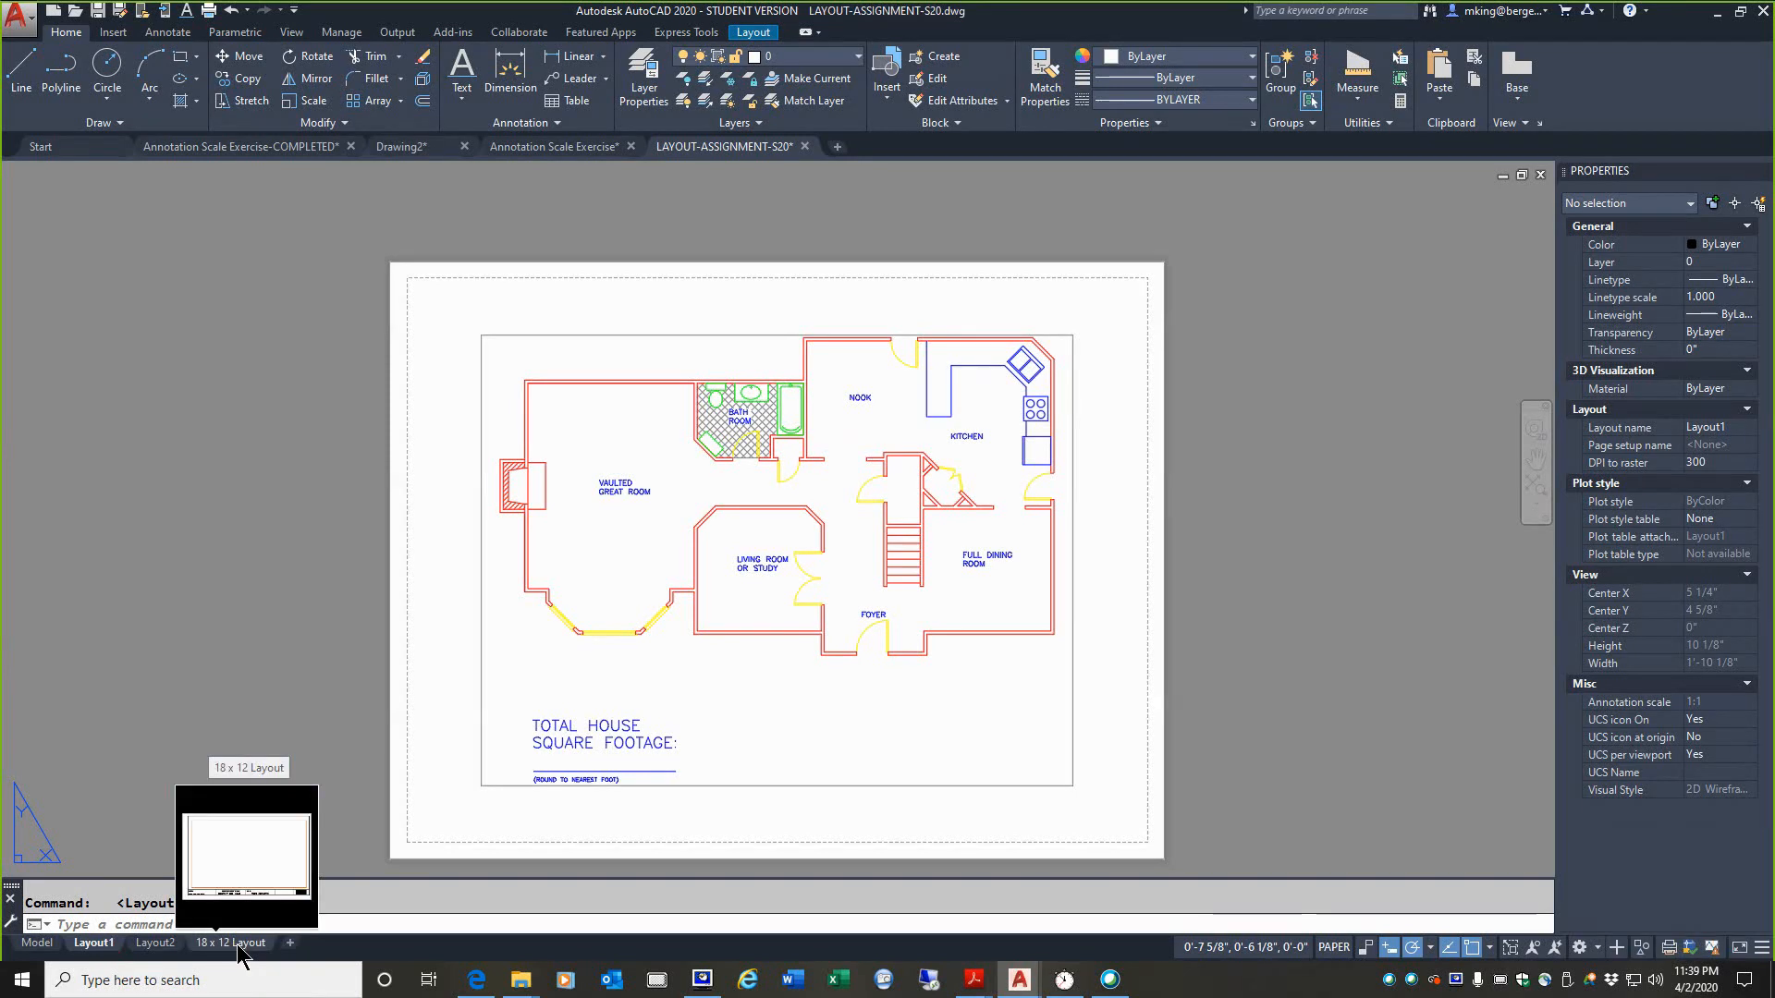
# Step: Open the 18 x 12 Layout and inspect its existing viewport frame around the house plan
pyautogui.click(236, 945)
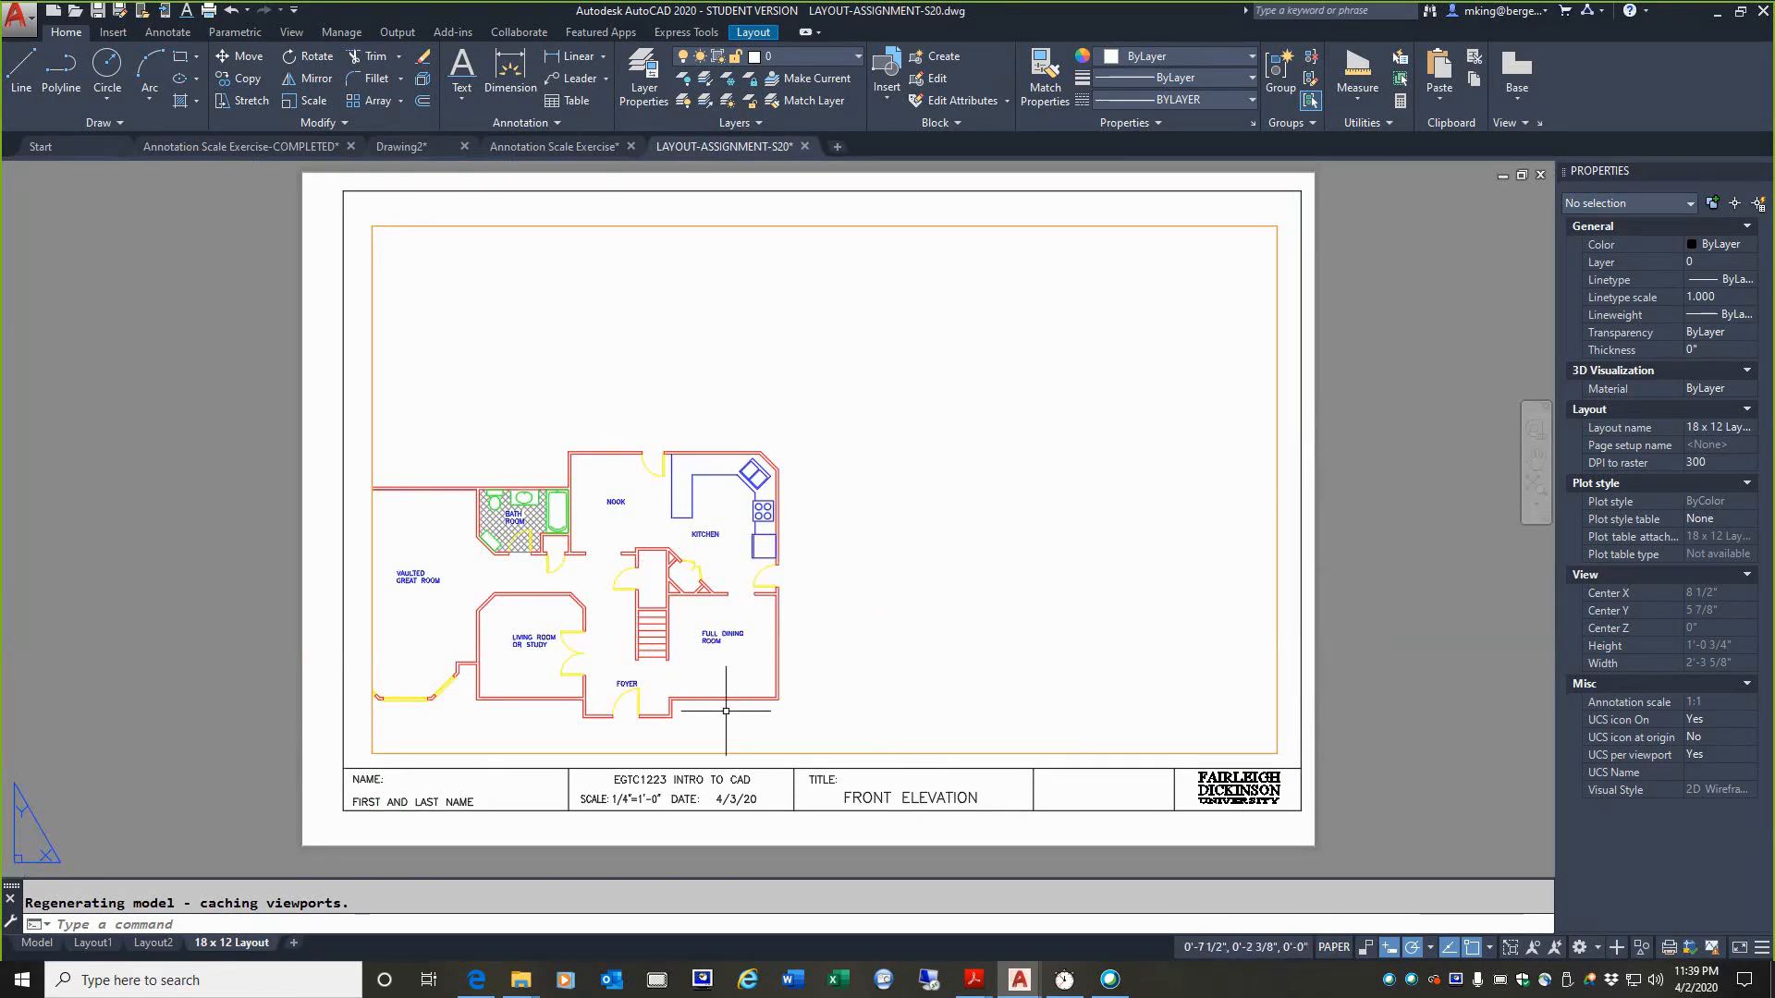
pyautogui.click(371, 321)
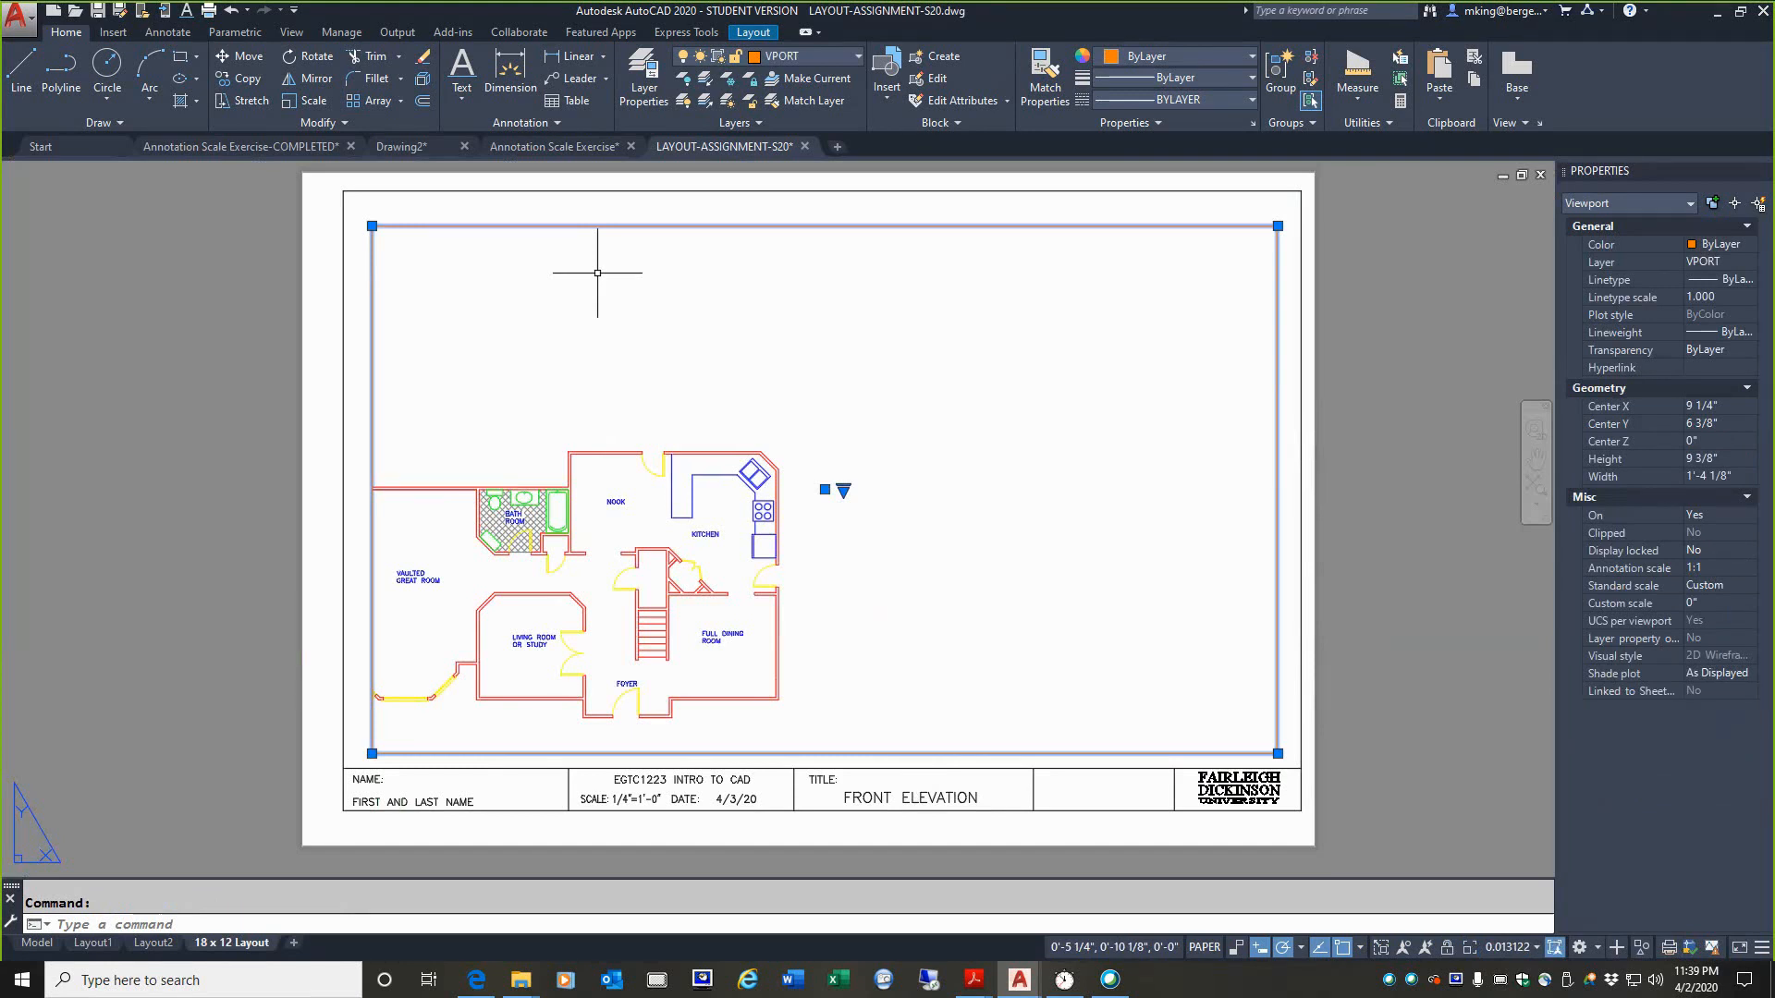
pyautogui.press('Escape')
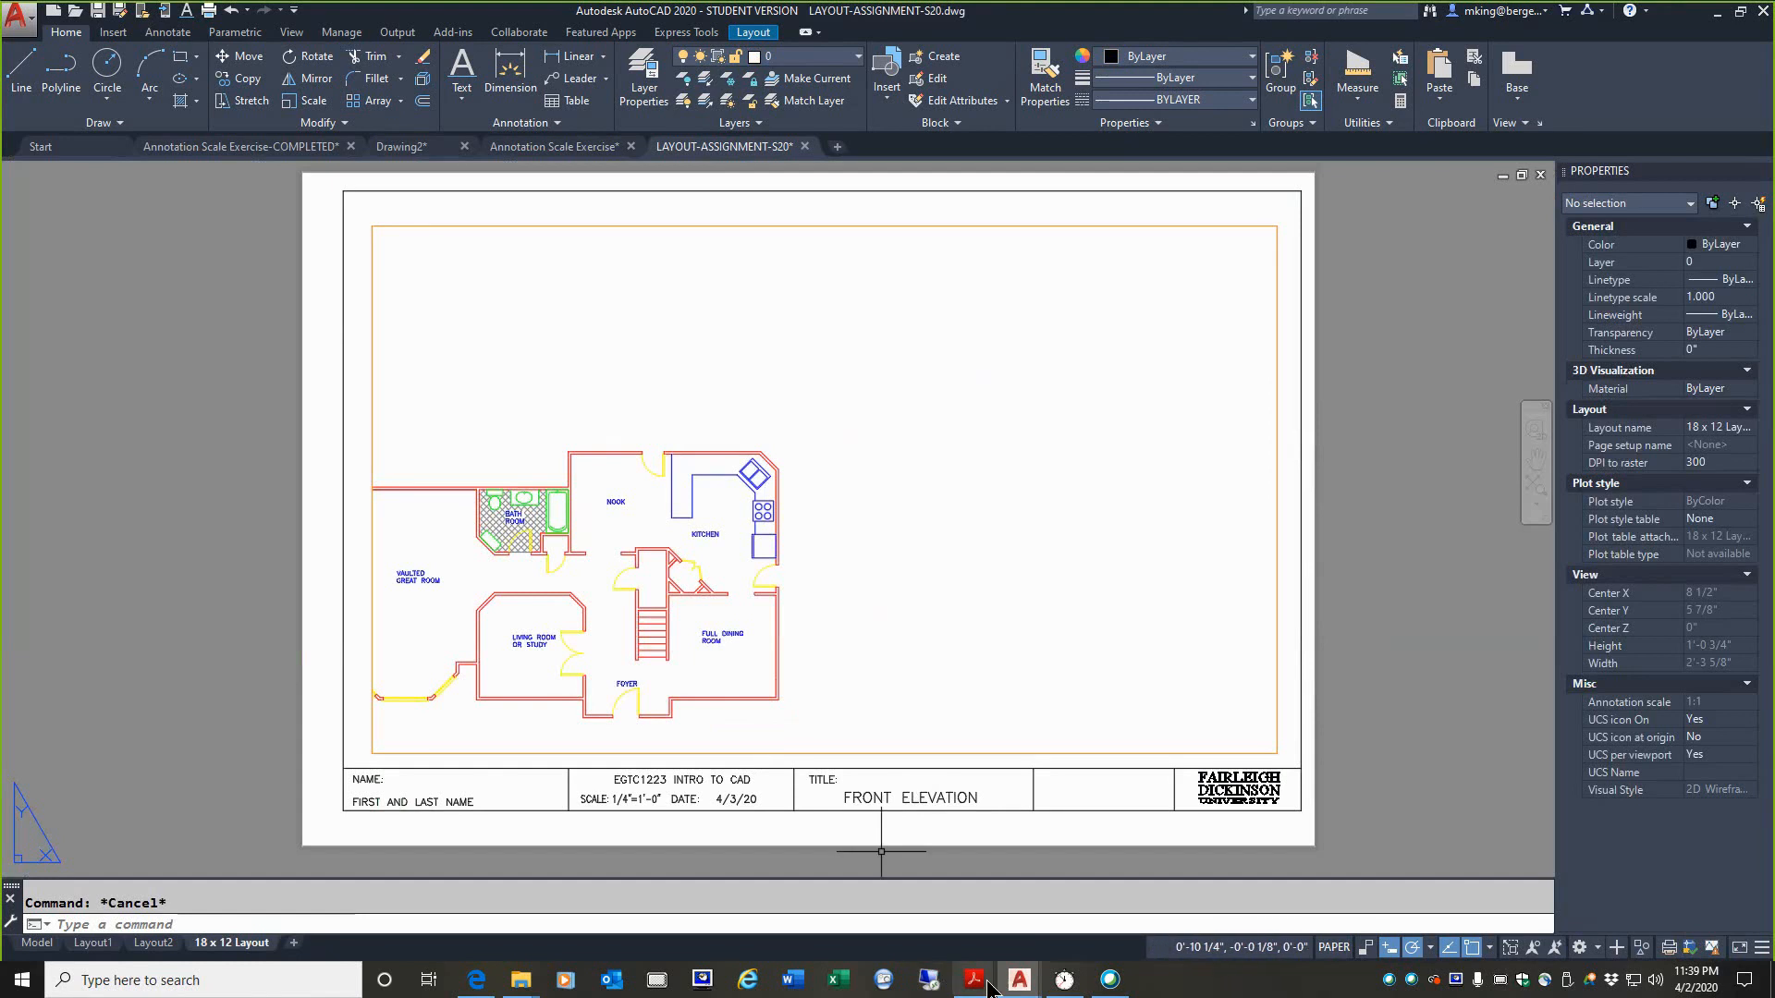
# Step: Switch to Layout assignment S20.pdf in Adobe Acrobat Reader and temporarily outline the floor plan viewport in the sample illustration
pyautogui.moveTo(982, 983)
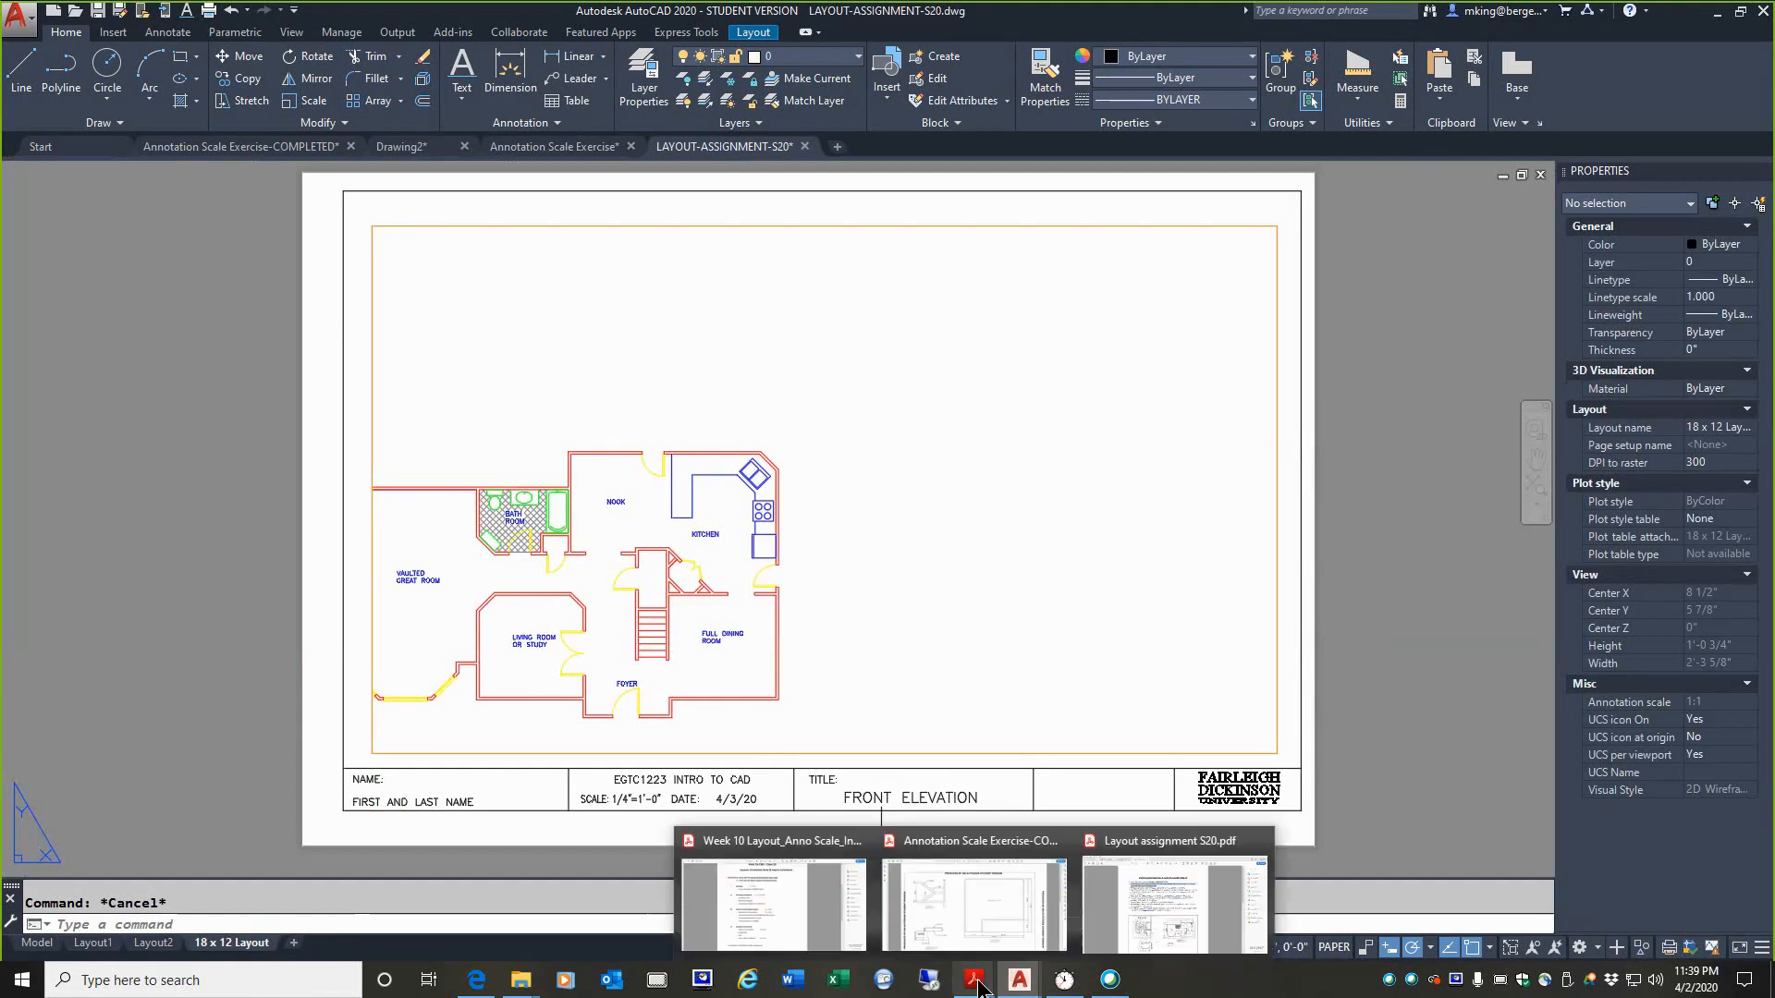
pyautogui.click(1141, 915)
pyautogui.scroll(-4, 1141, 915)
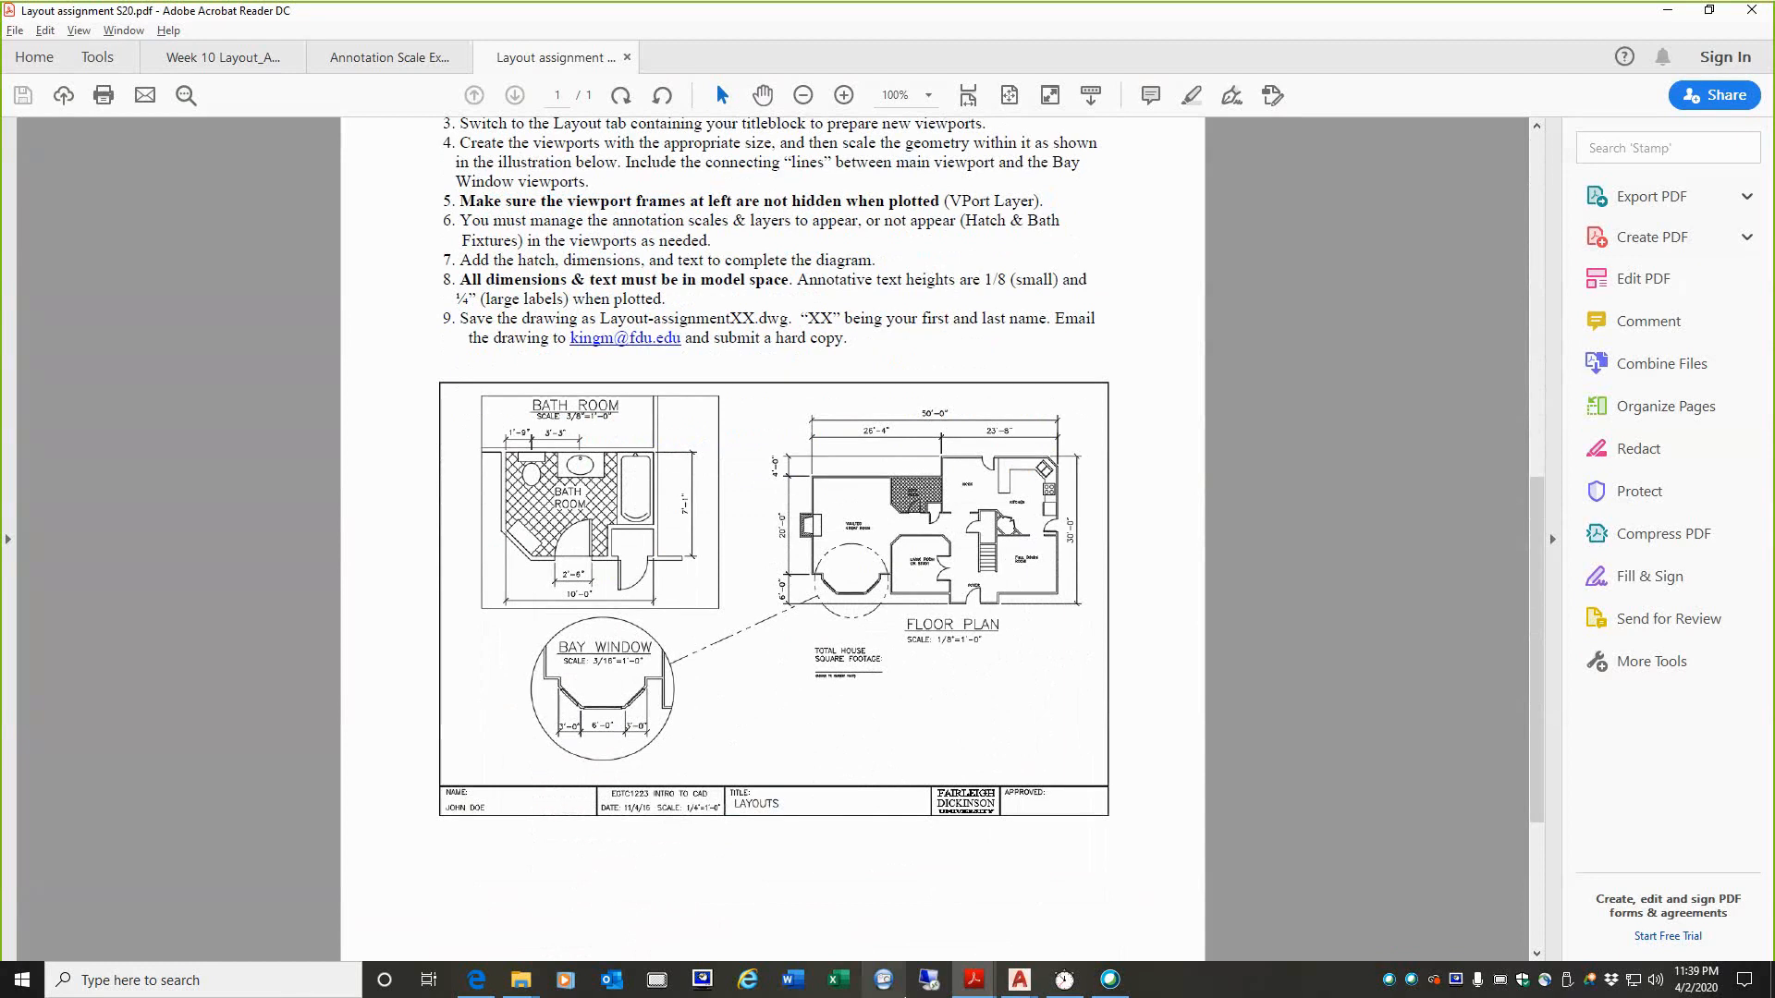
pyautogui.click(885, 981)
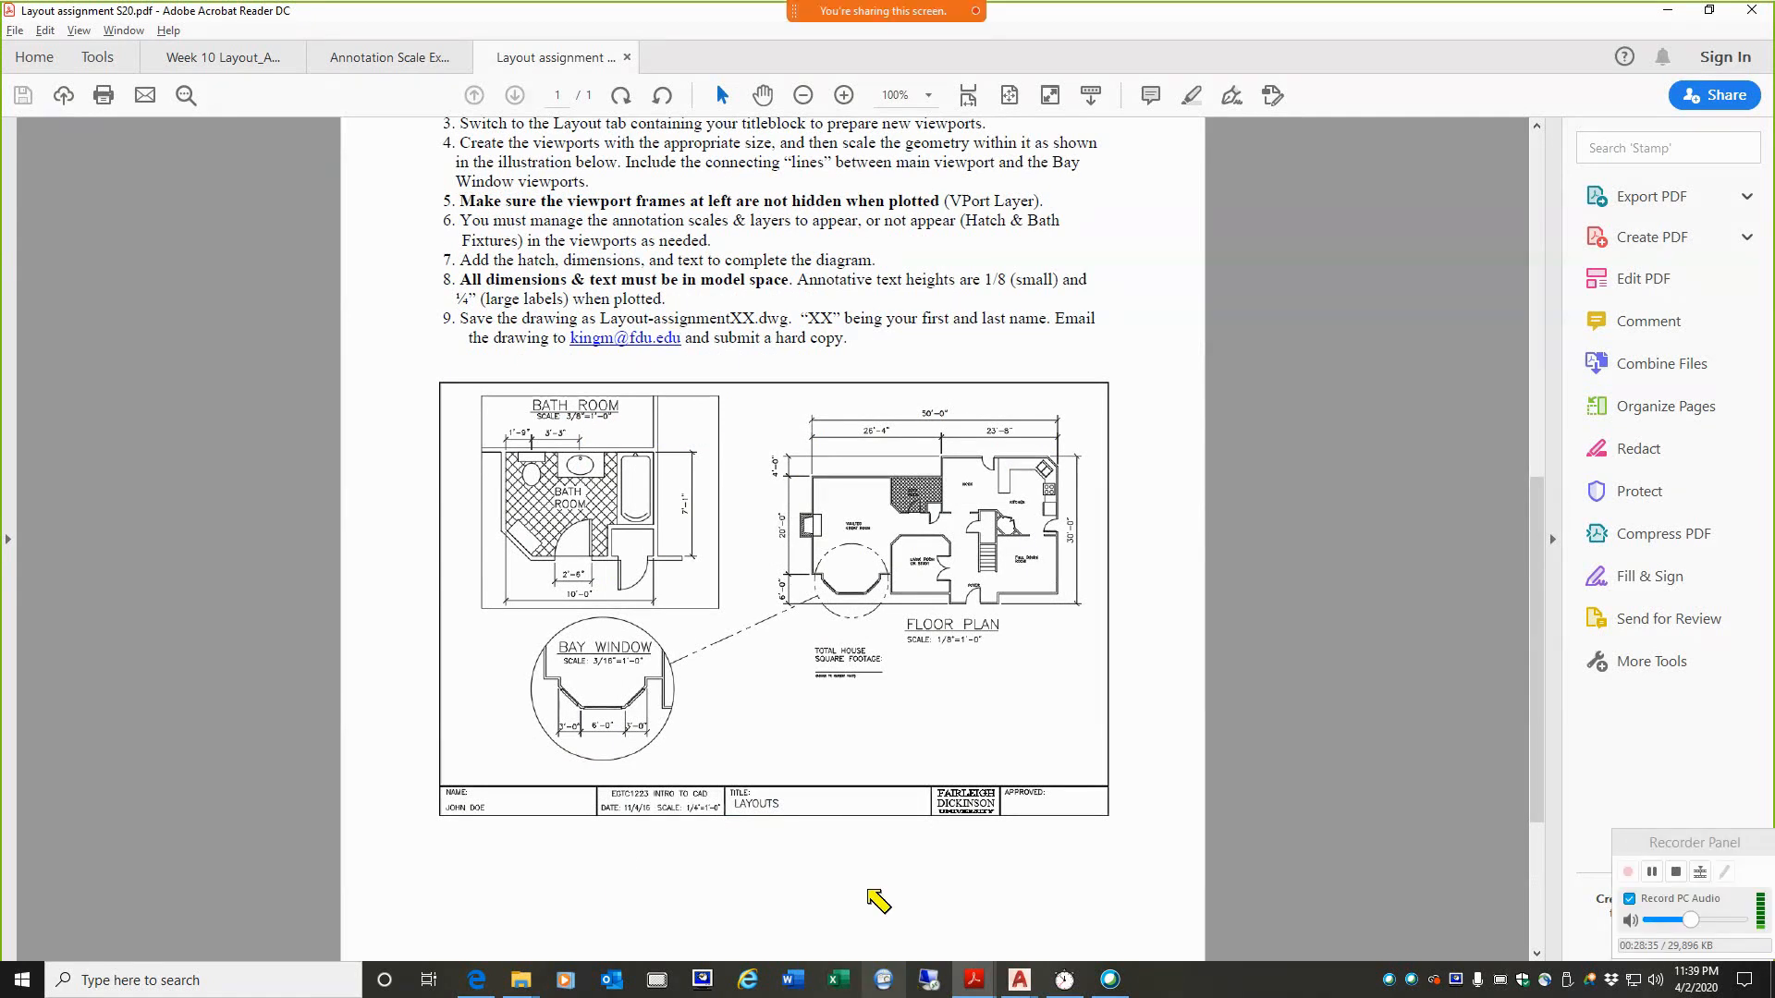
pyautogui.moveTo(754, 399); pyautogui.dragTo(758, 582)
pyautogui.moveTo(759, 655)
pyautogui.mouseDown()
pyautogui.moveTo(869, 691)
pyautogui.moveTo(1091, 695)
pyautogui.moveTo(1091, 540)
pyautogui.moveTo(1083, 396)
pyautogui.moveTo(753, 395)
pyautogui.mouseUp()
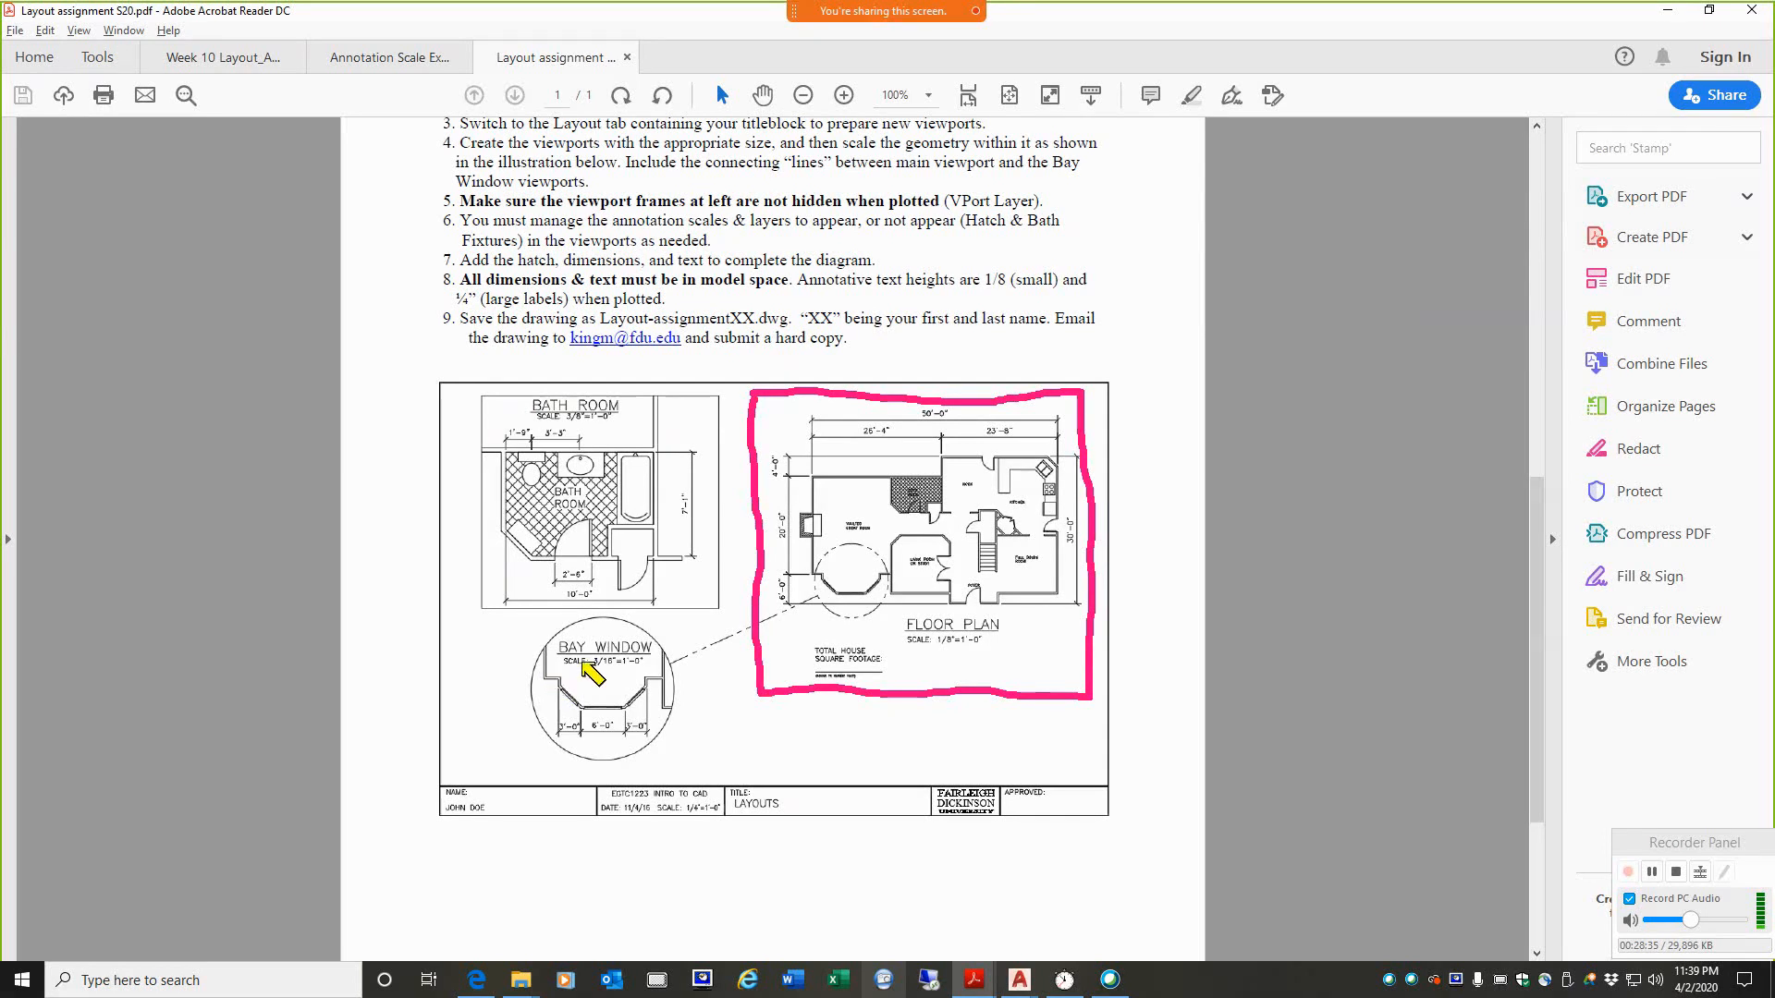
pyautogui.moveTo(1063, 682); pyautogui.dragTo(963, 738)
pyautogui.moveTo(992, 668); pyautogui.dragTo(1115, 714)
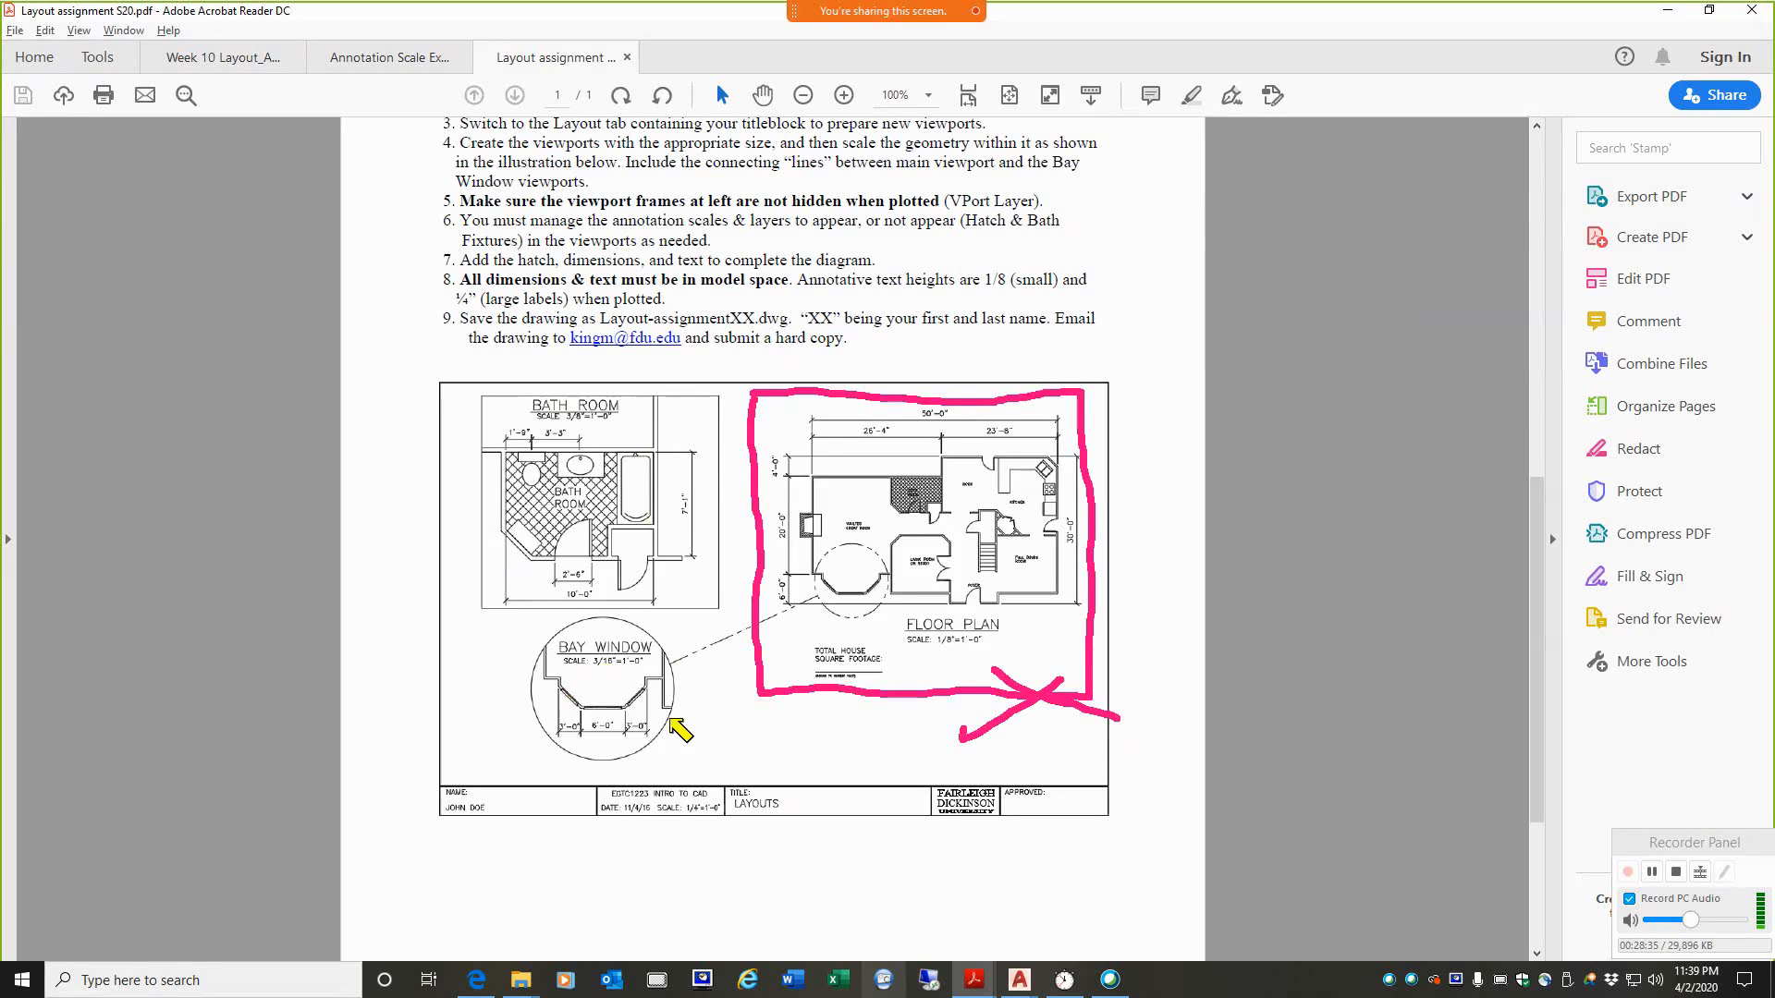
pyautogui.press('Escape')
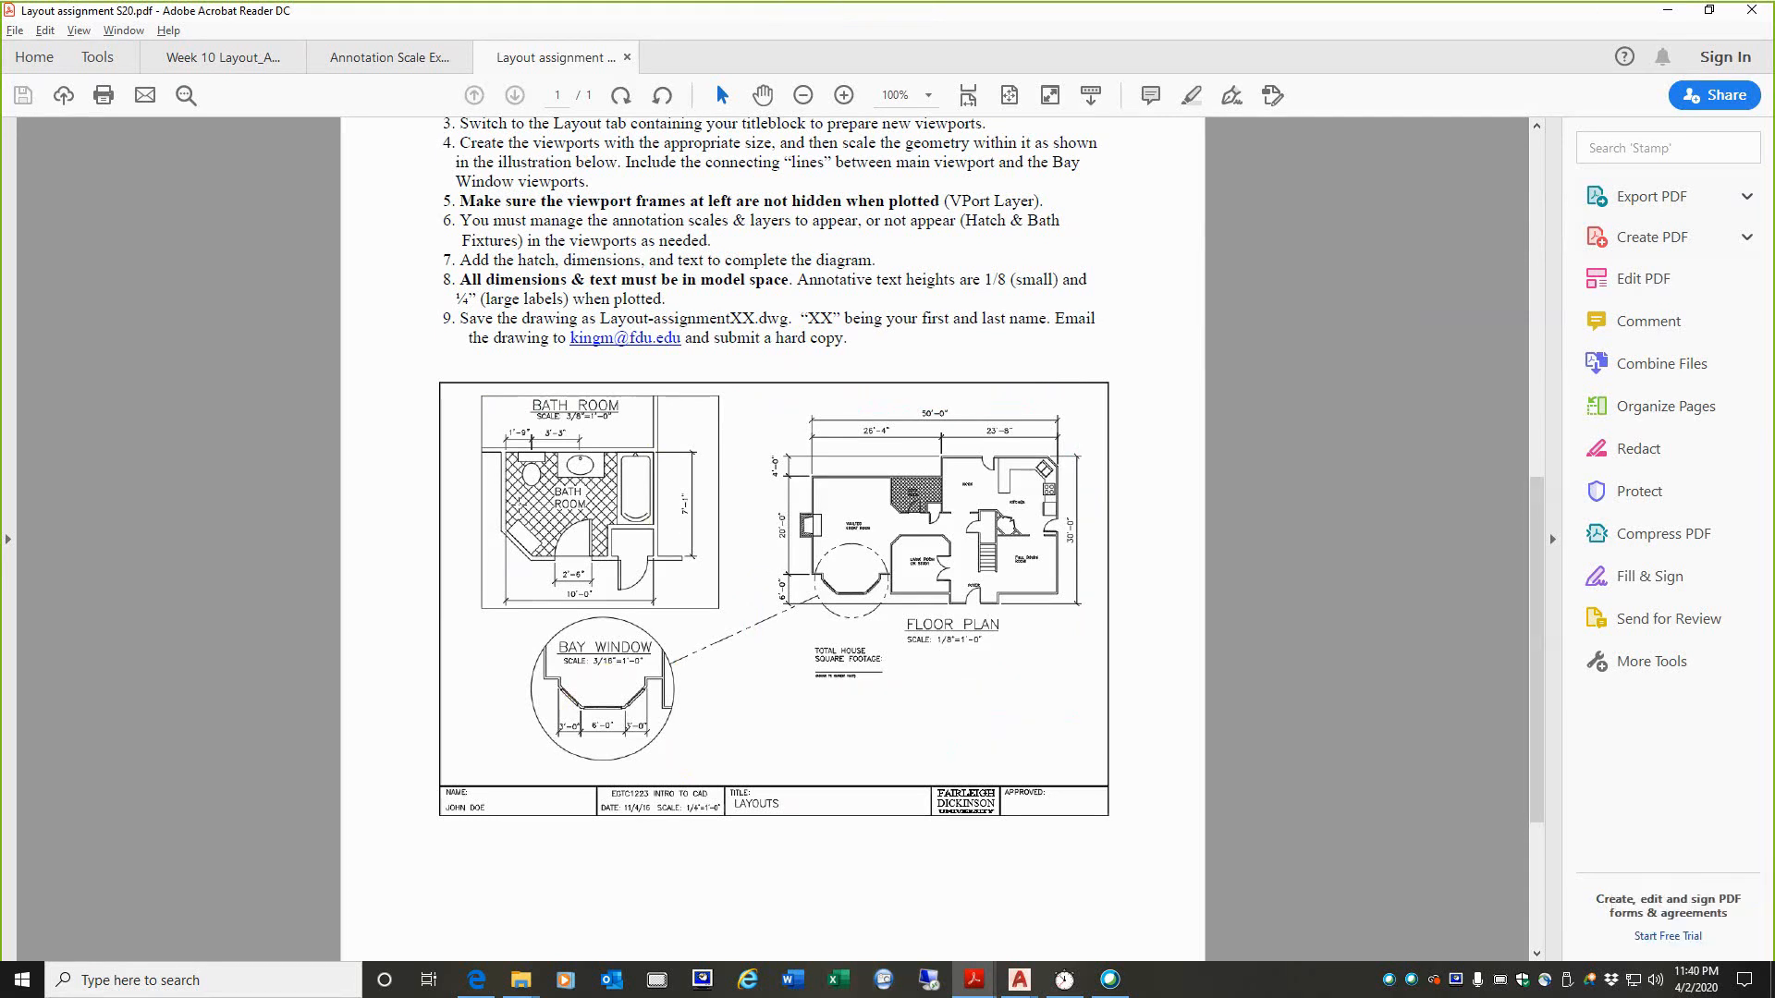
# Step: Return to the numbered instructions and temporarily outline the floor plan and bath room viewports in the illustration below them
pyautogui.scroll(2, 555, 397)
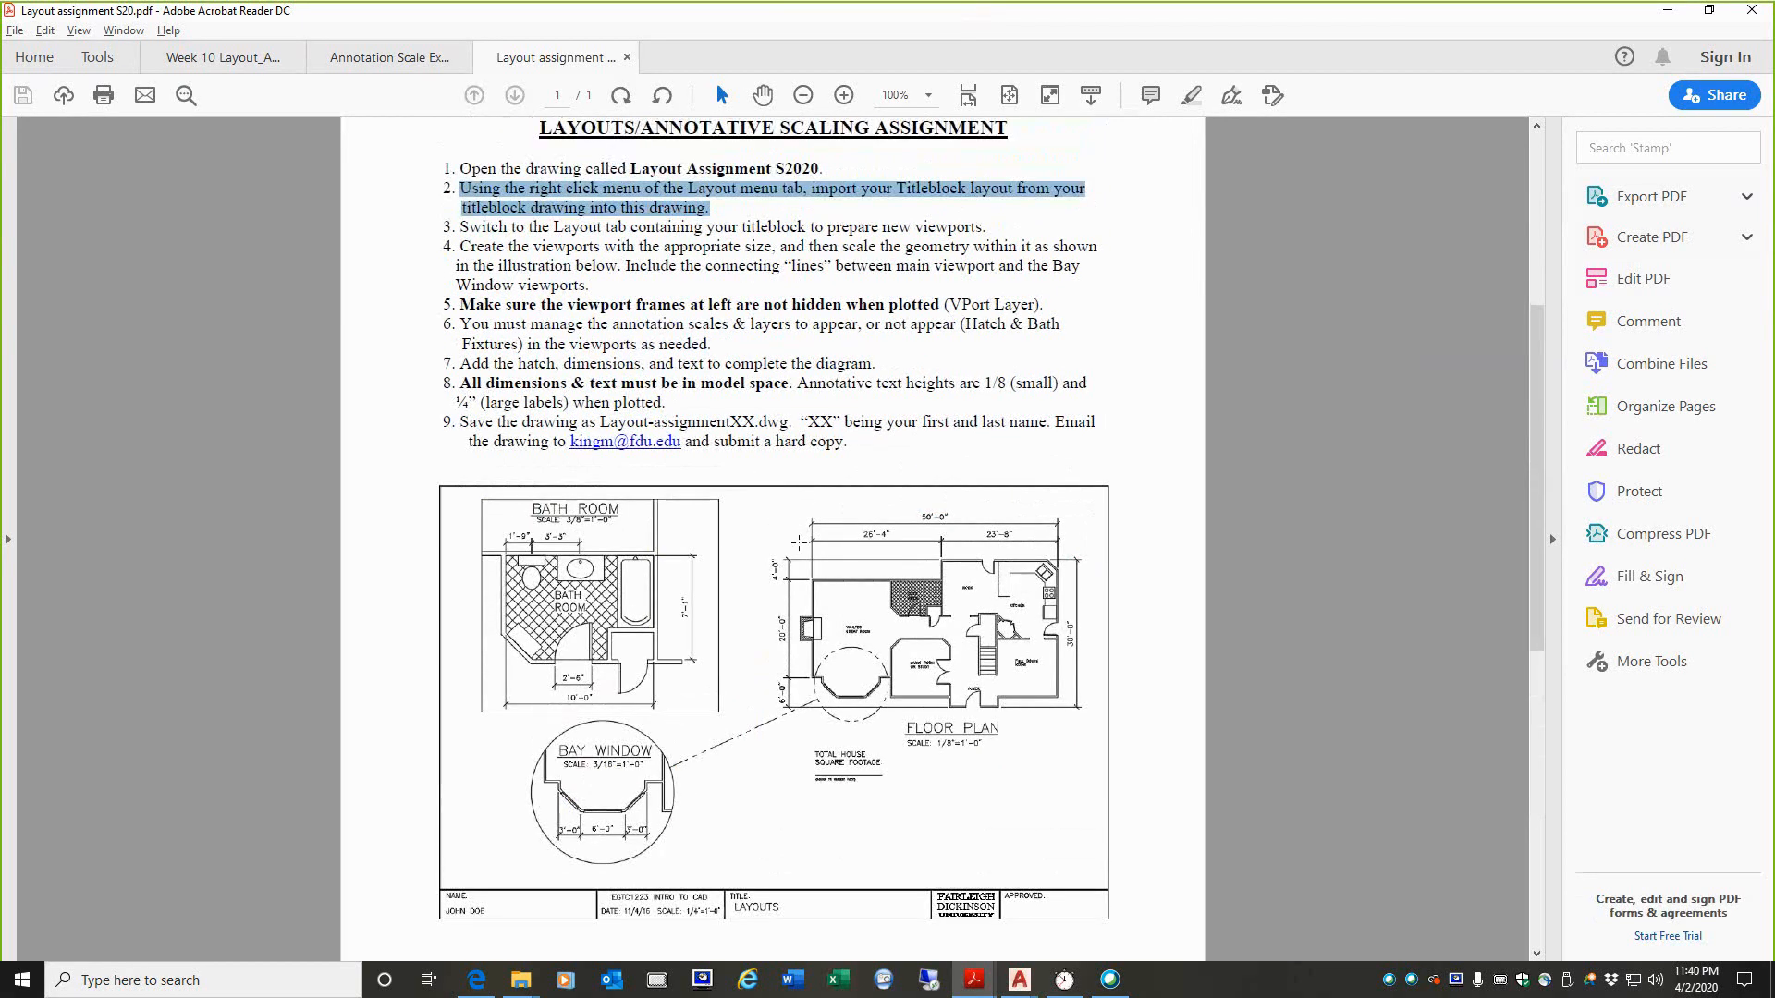
pyautogui.click(450, 190)
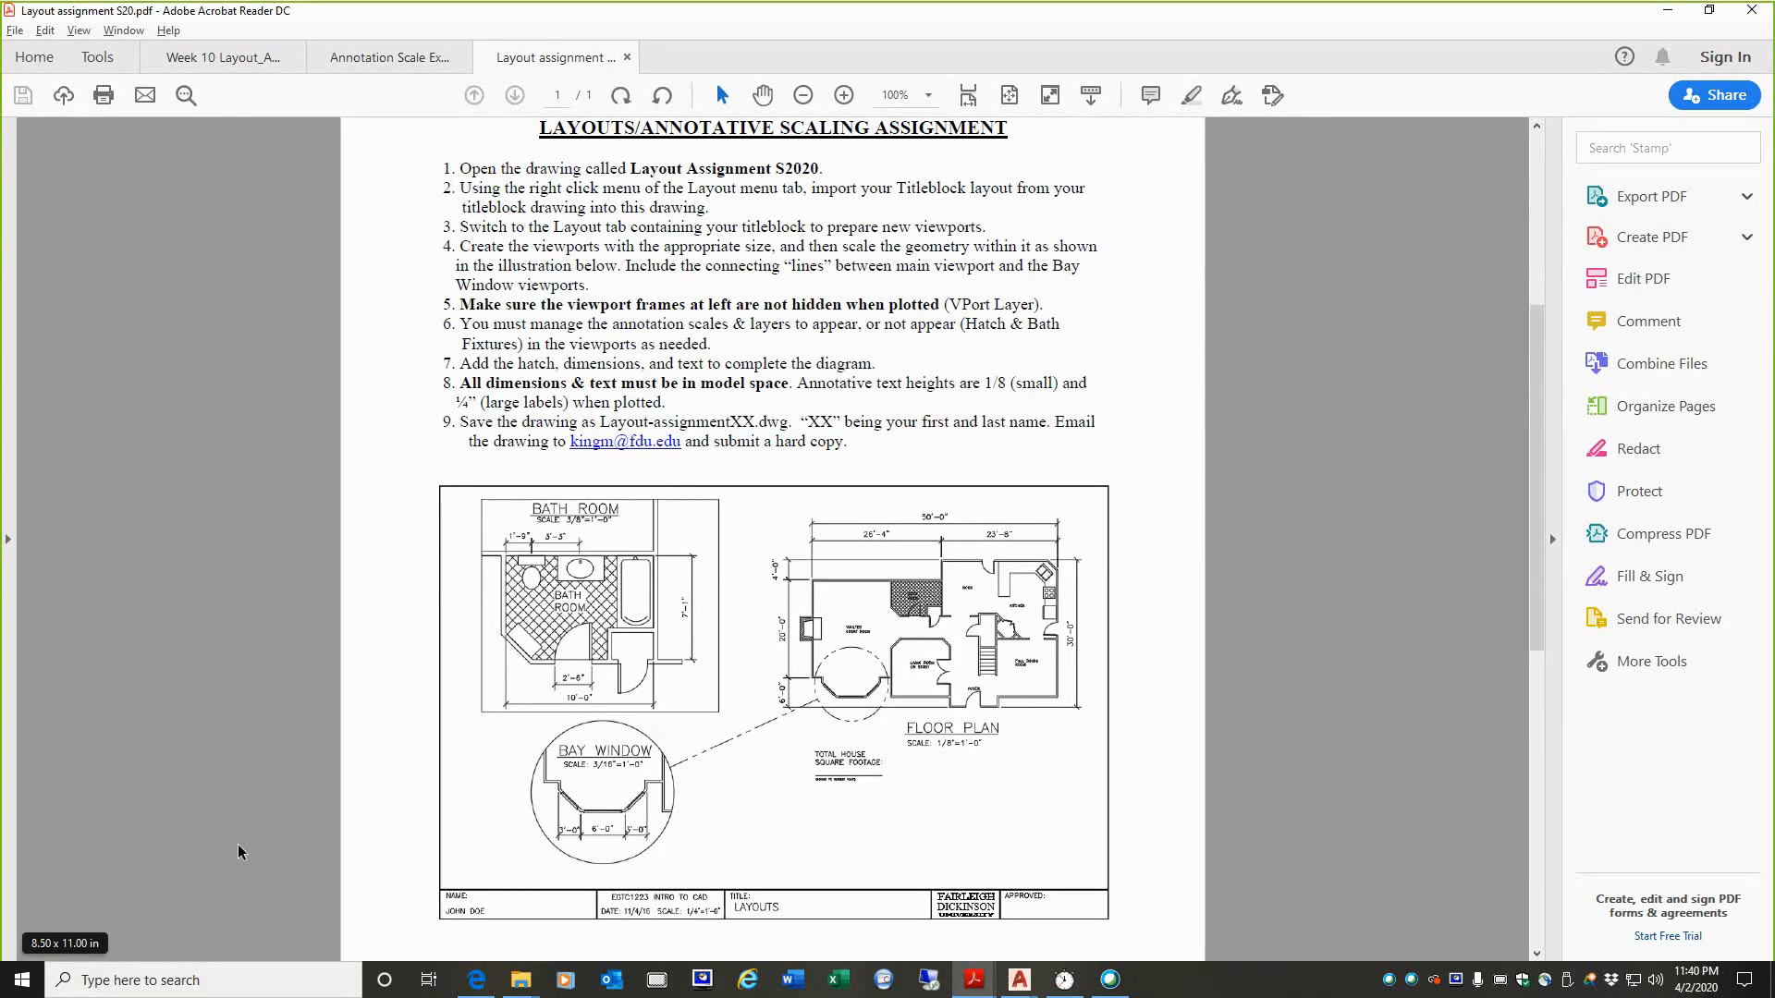
pyautogui.moveTo(755, 506)
pyautogui.mouseDown()
pyautogui.moveTo(759, 758)
pyautogui.moveTo(954, 793)
pyautogui.moveTo(1098, 471)
pyautogui.moveTo(723, 521)
pyautogui.mouseUp()
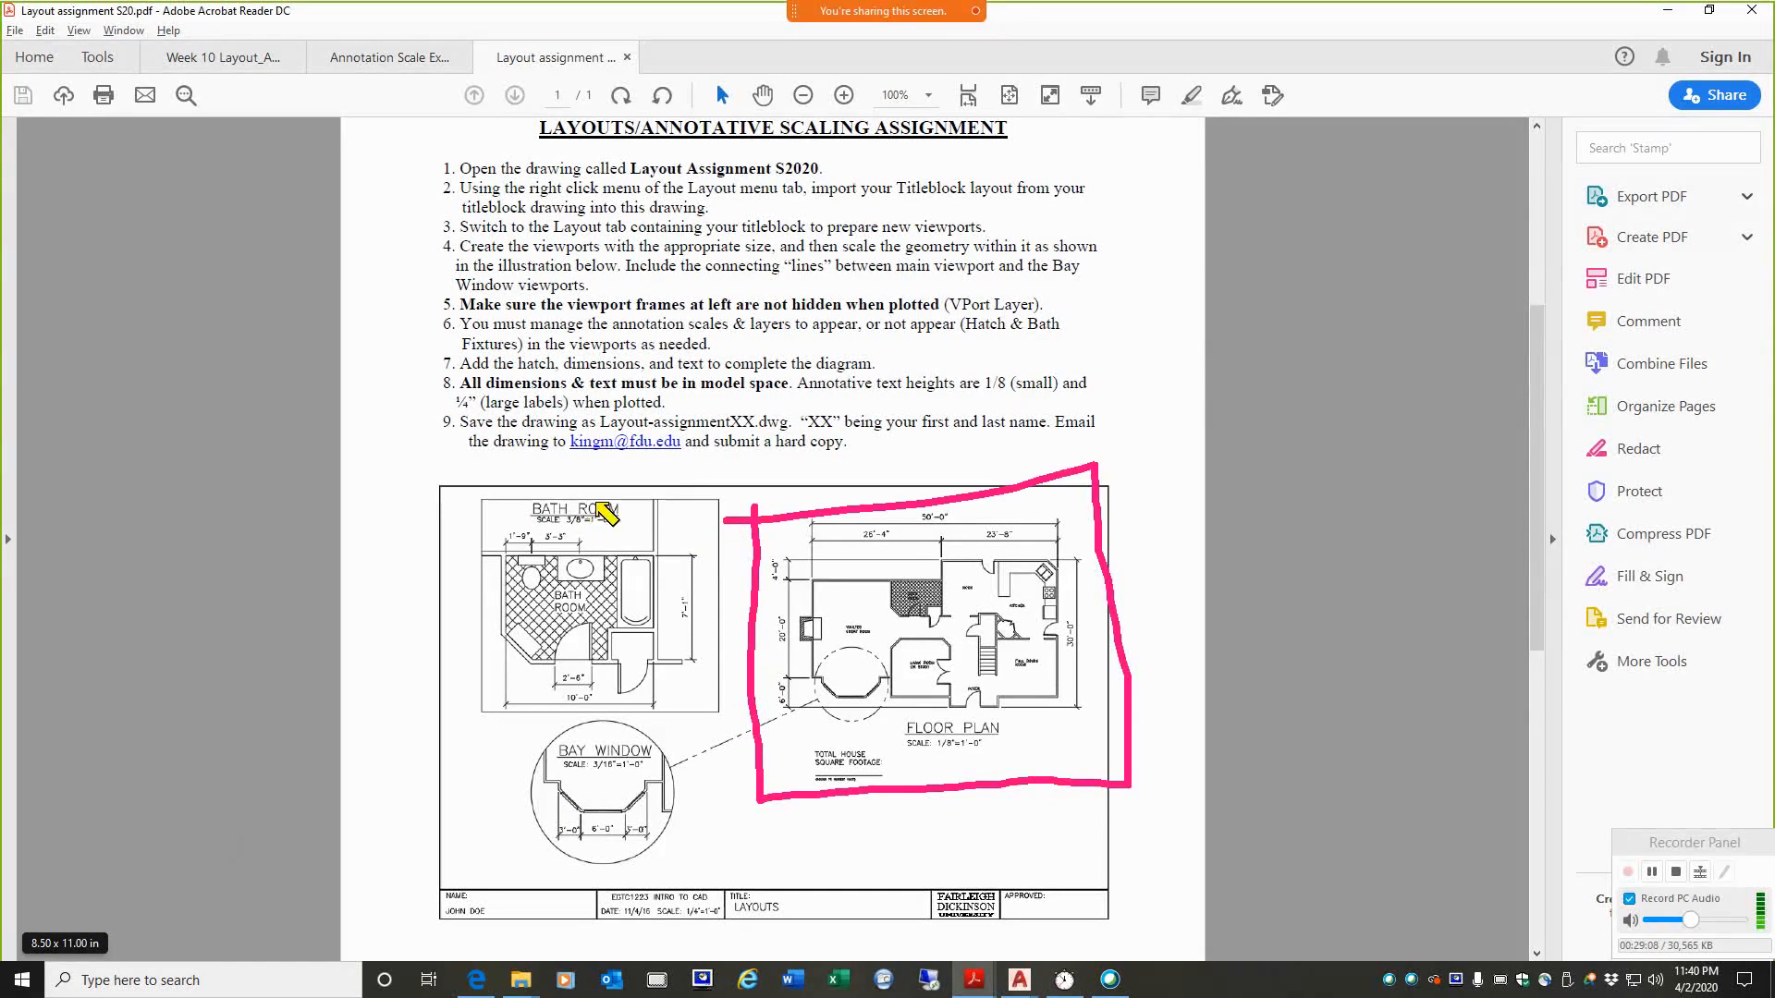
pyautogui.moveTo(608, 514)
pyautogui.mouseDown()
pyautogui.moveTo(732, 532)
pyautogui.moveTo(550, 726)
pyautogui.moveTo(490, 702)
pyautogui.moveTo(610, 490)
pyautogui.mouseUp()
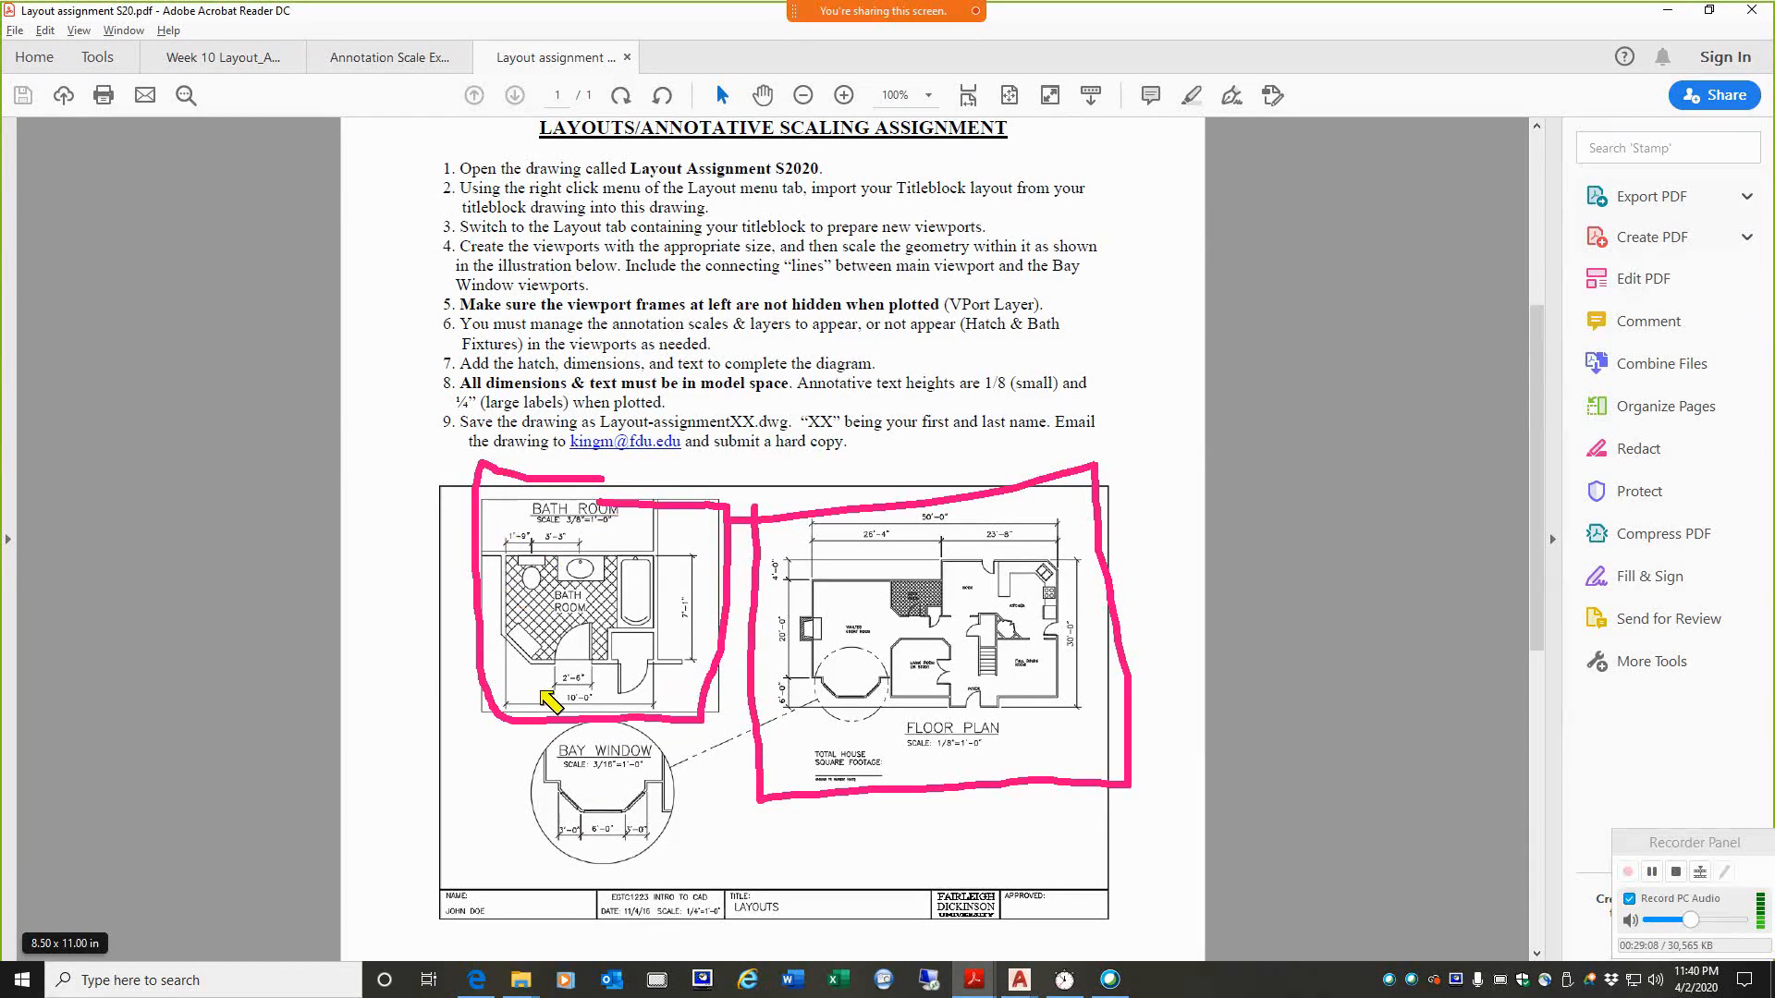
pyautogui.press('Escape')
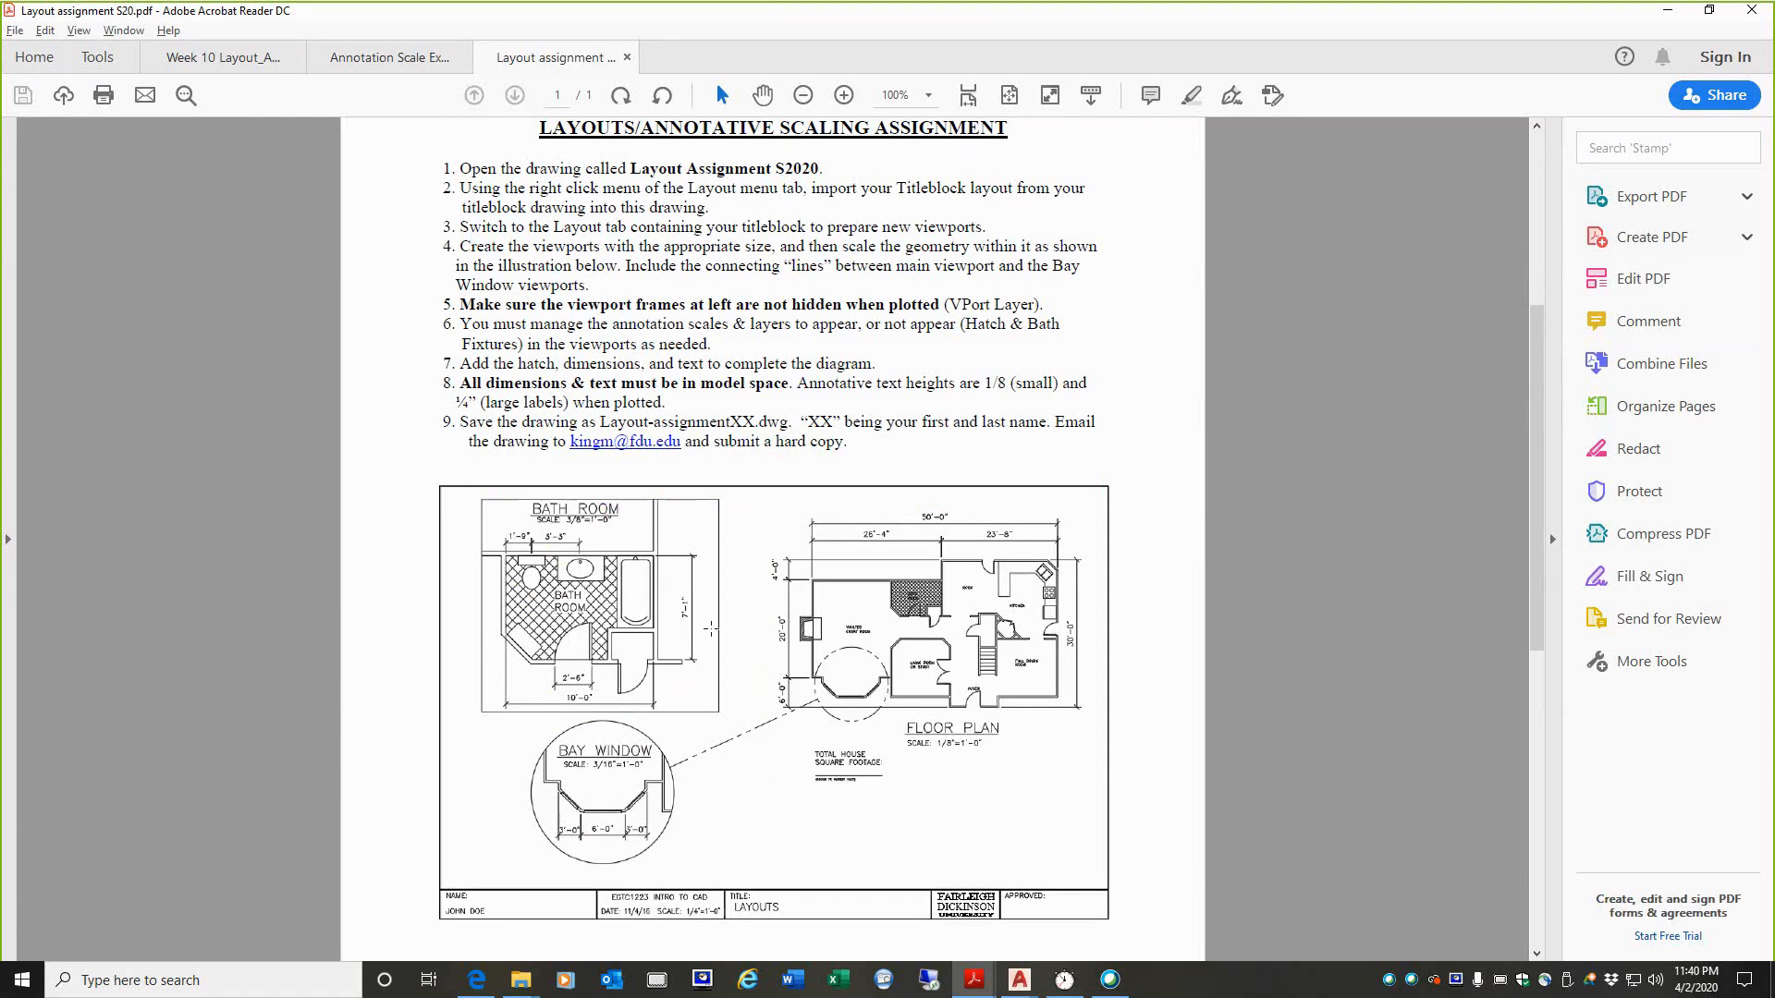
pyautogui.hotkey('ctrl', '2')
pyautogui.moveTo(742, 500)
pyautogui.mouseDown()
pyautogui.moveTo(763, 778)
pyautogui.moveTo(952, 790)
pyautogui.moveTo(1089, 719)
pyautogui.moveTo(1098, 511)
pyautogui.moveTo(738, 484)
pyautogui.mouseUp()
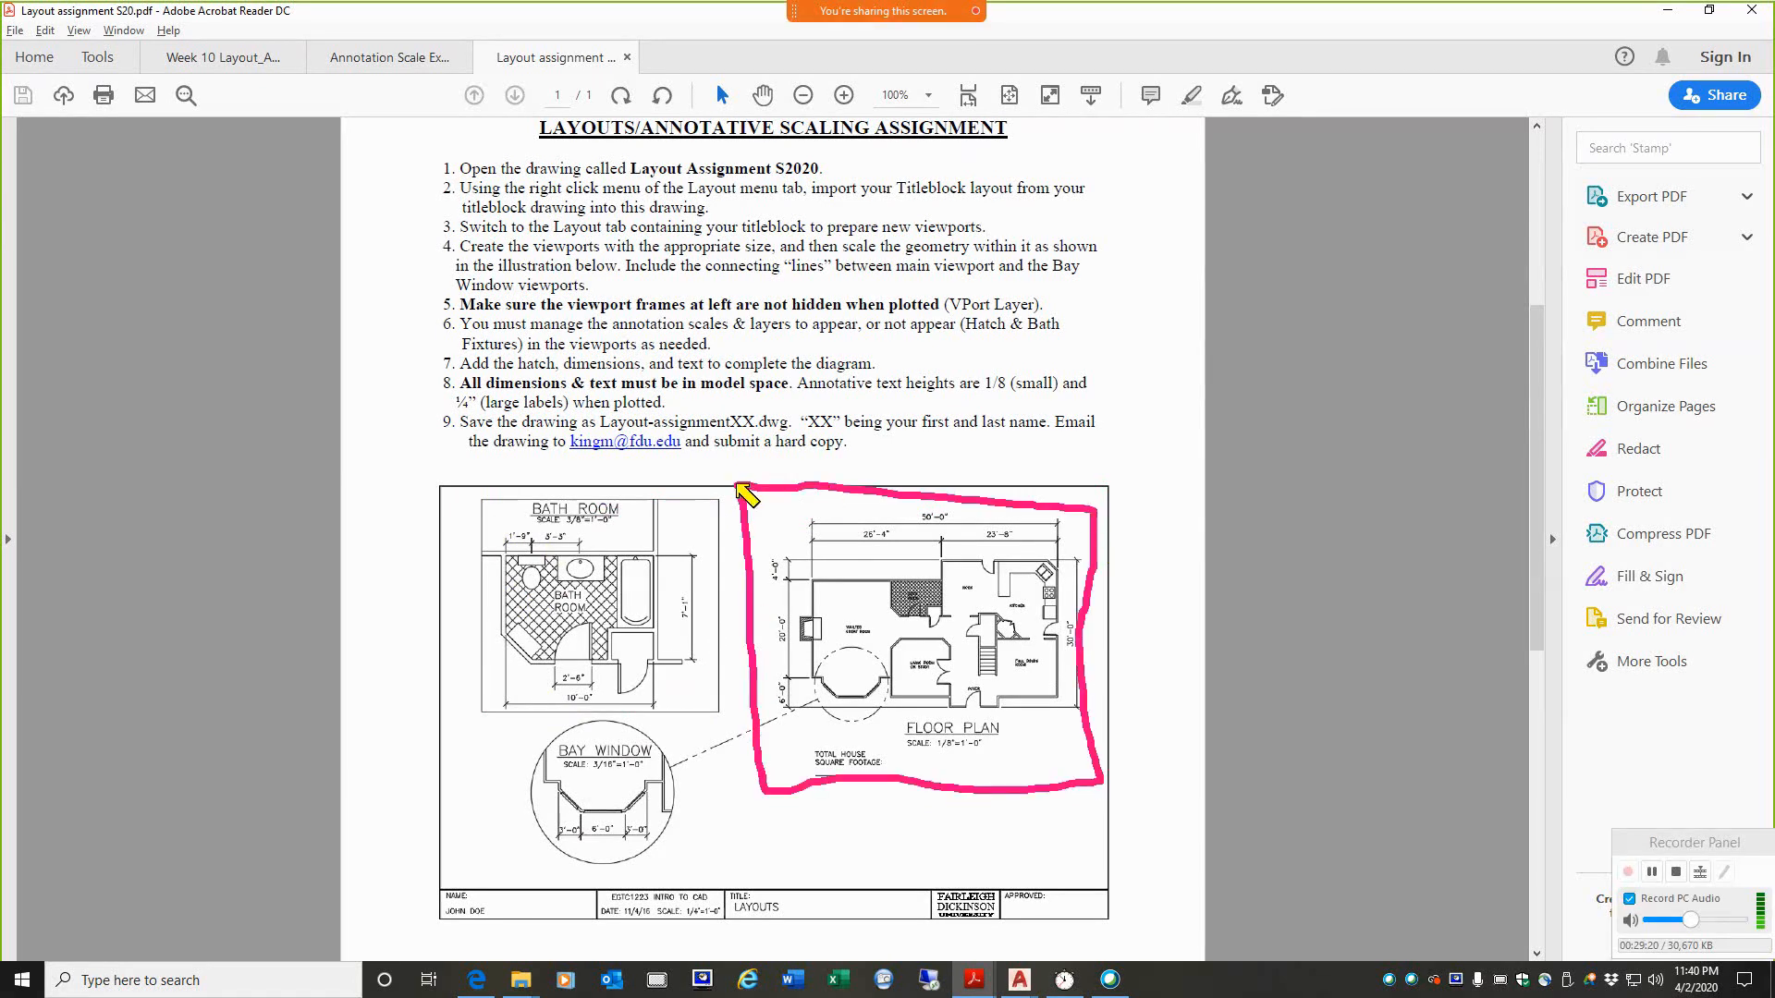
pyautogui.press('Escape')
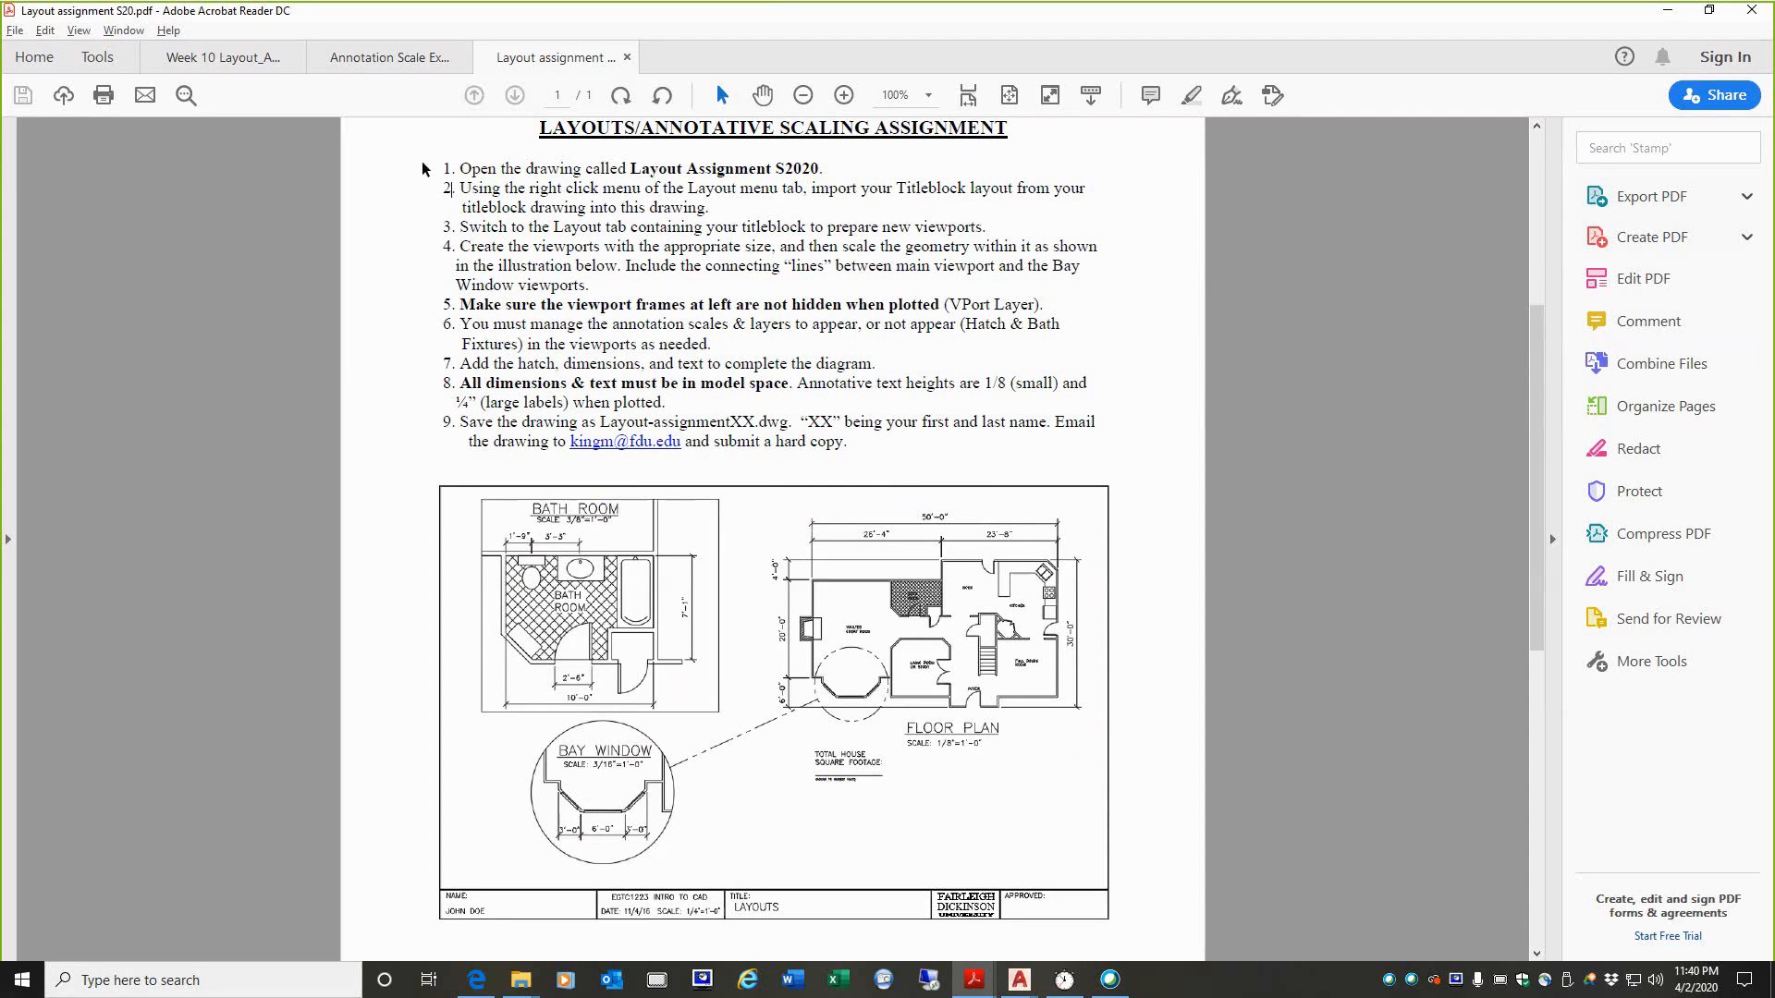
# Step: Highlight instruction 4 on creating viewports and temporarily underline the floor plan, bath room and bay window scales
pyautogui.moveTo(463, 247); pyautogui.dragTo(597, 289)
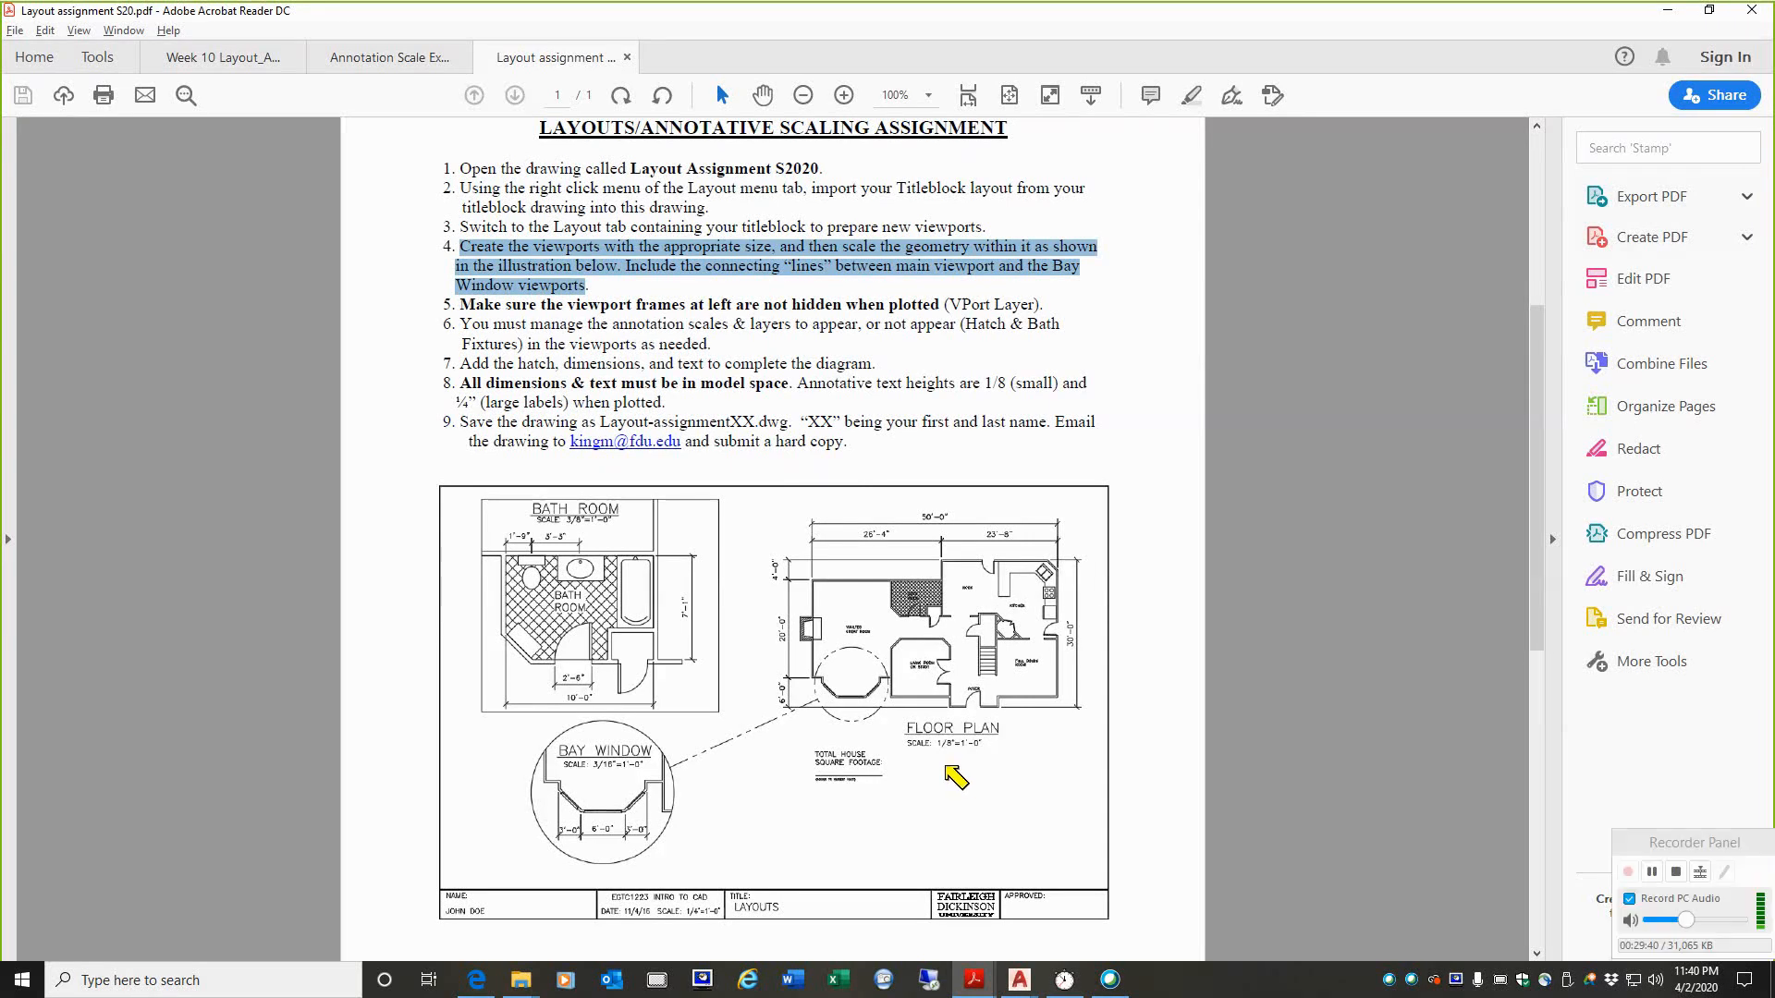
pyautogui.moveTo(911, 756); pyautogui.dragTo(982, 760)
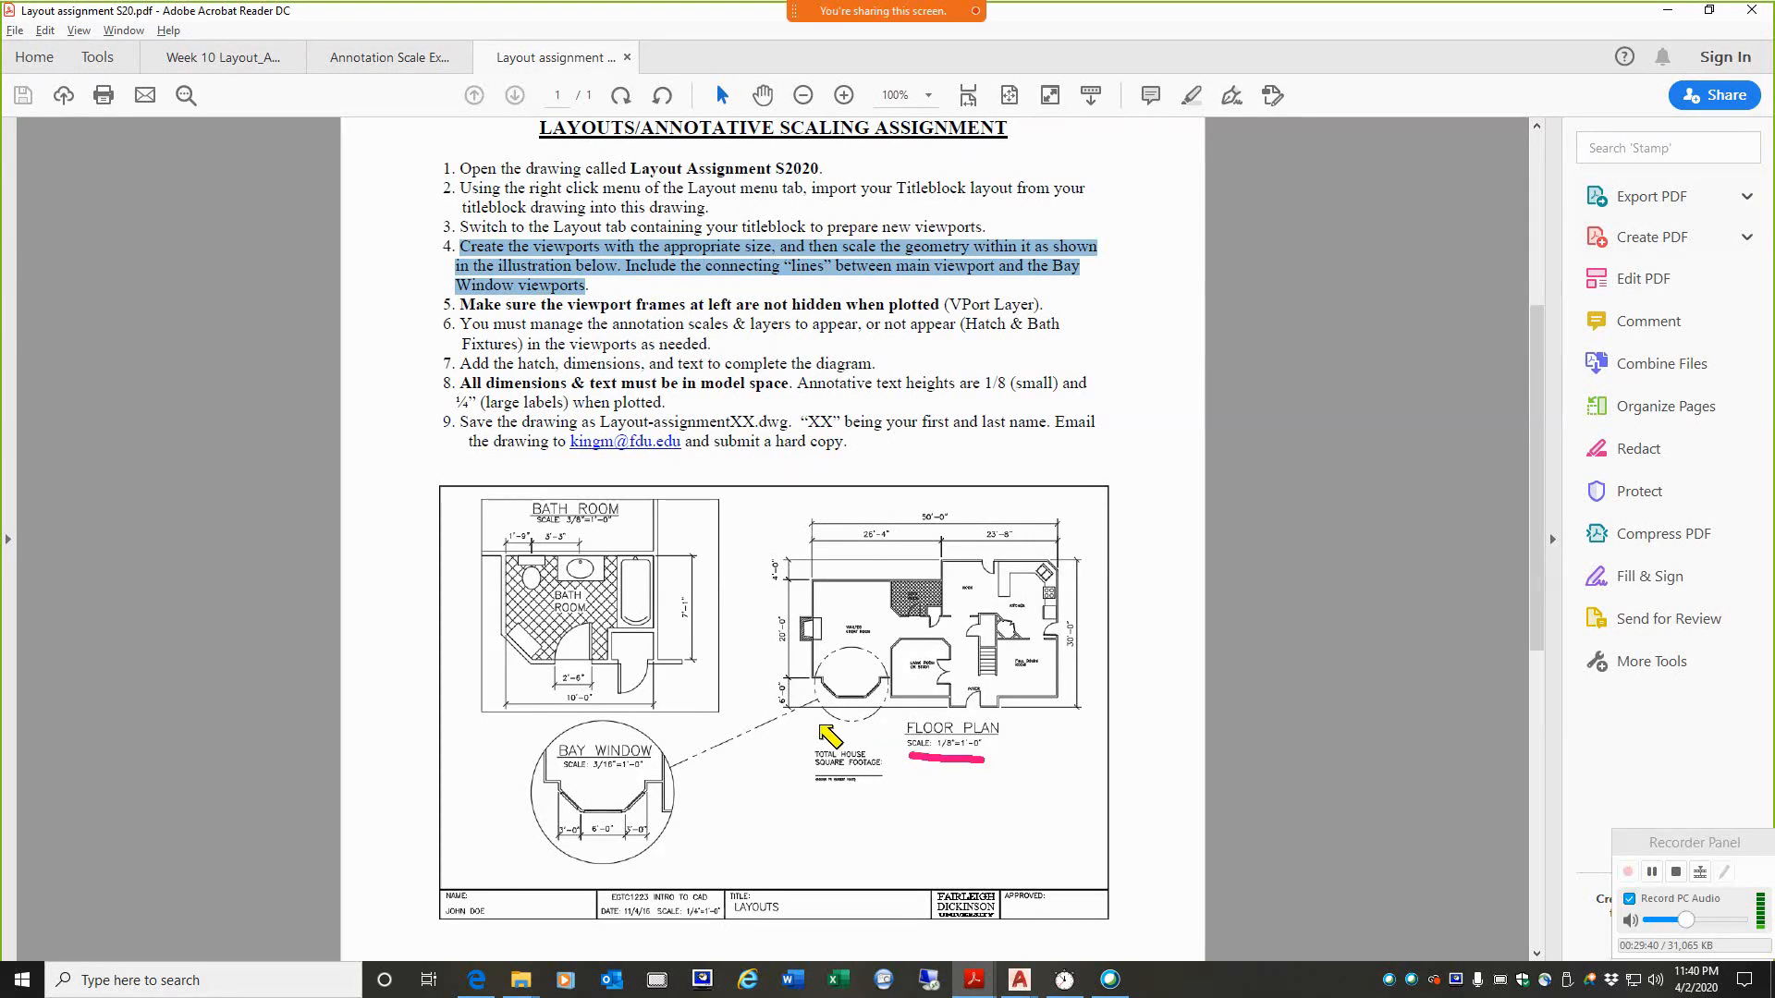
pyautogui.moveTo(567, 529); pyautogui.dragTo(606, 530)
pyautogui.moveTo(585, 774); pyautogui.dragTo(647, 777)
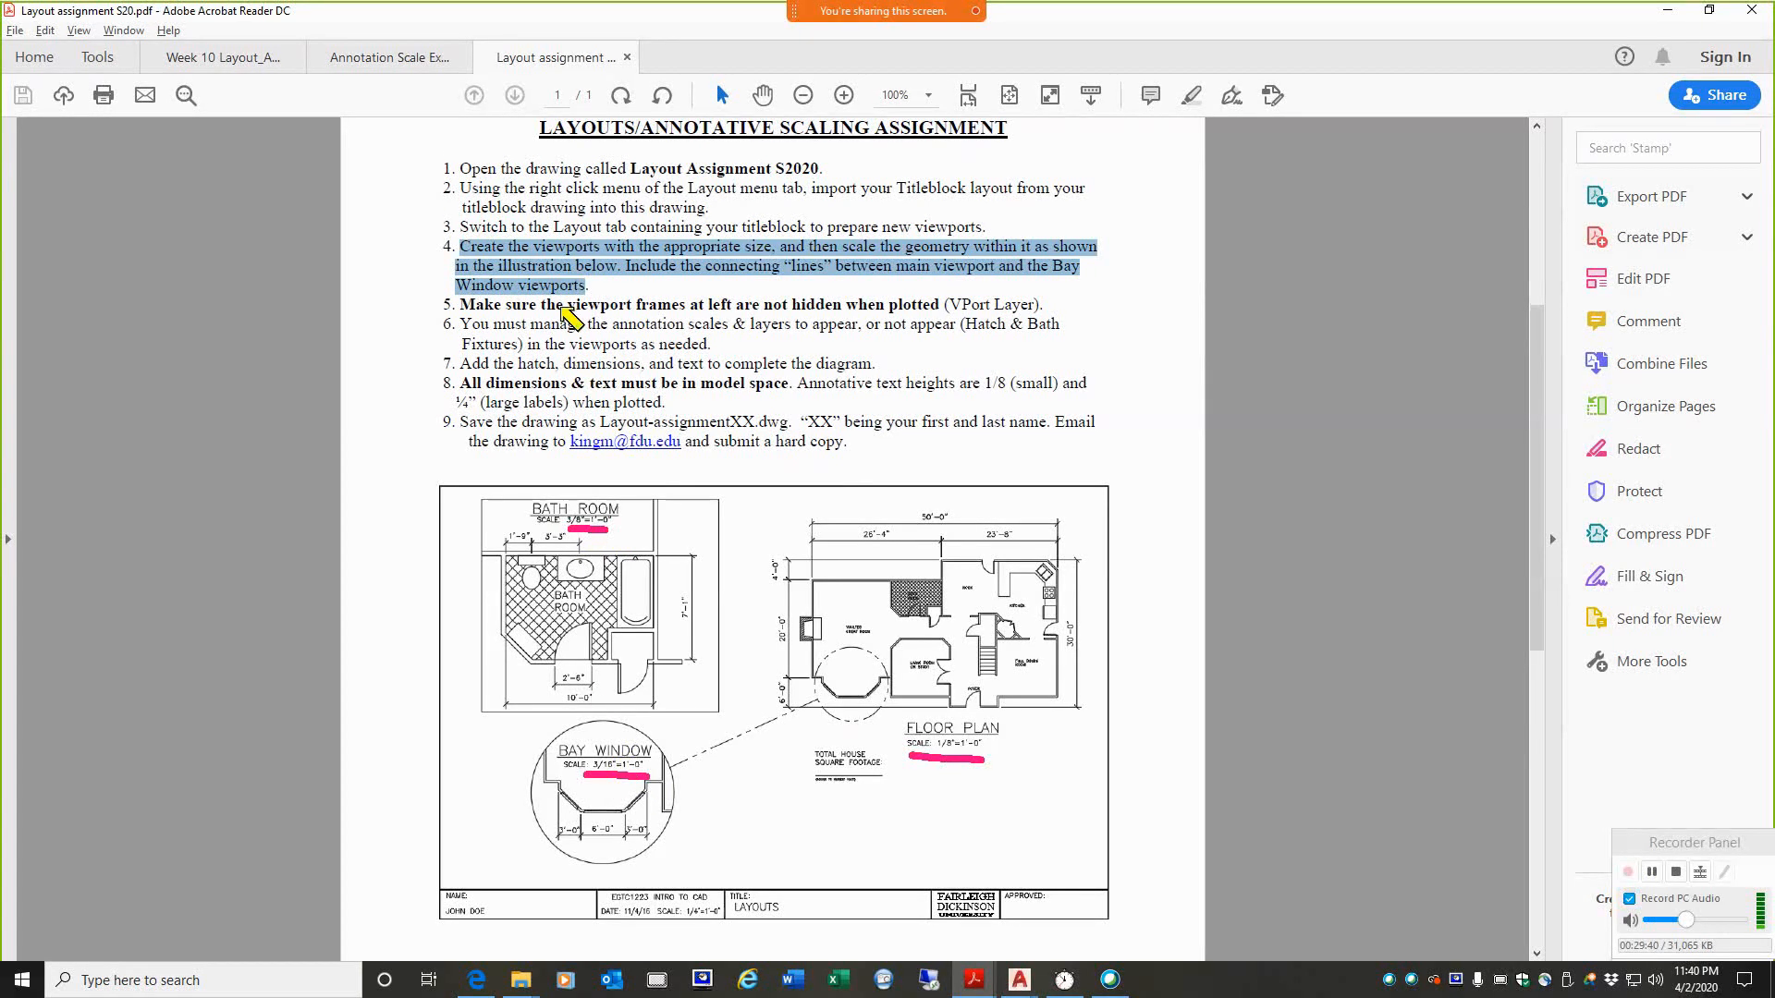
pyautogui.press('Escape')
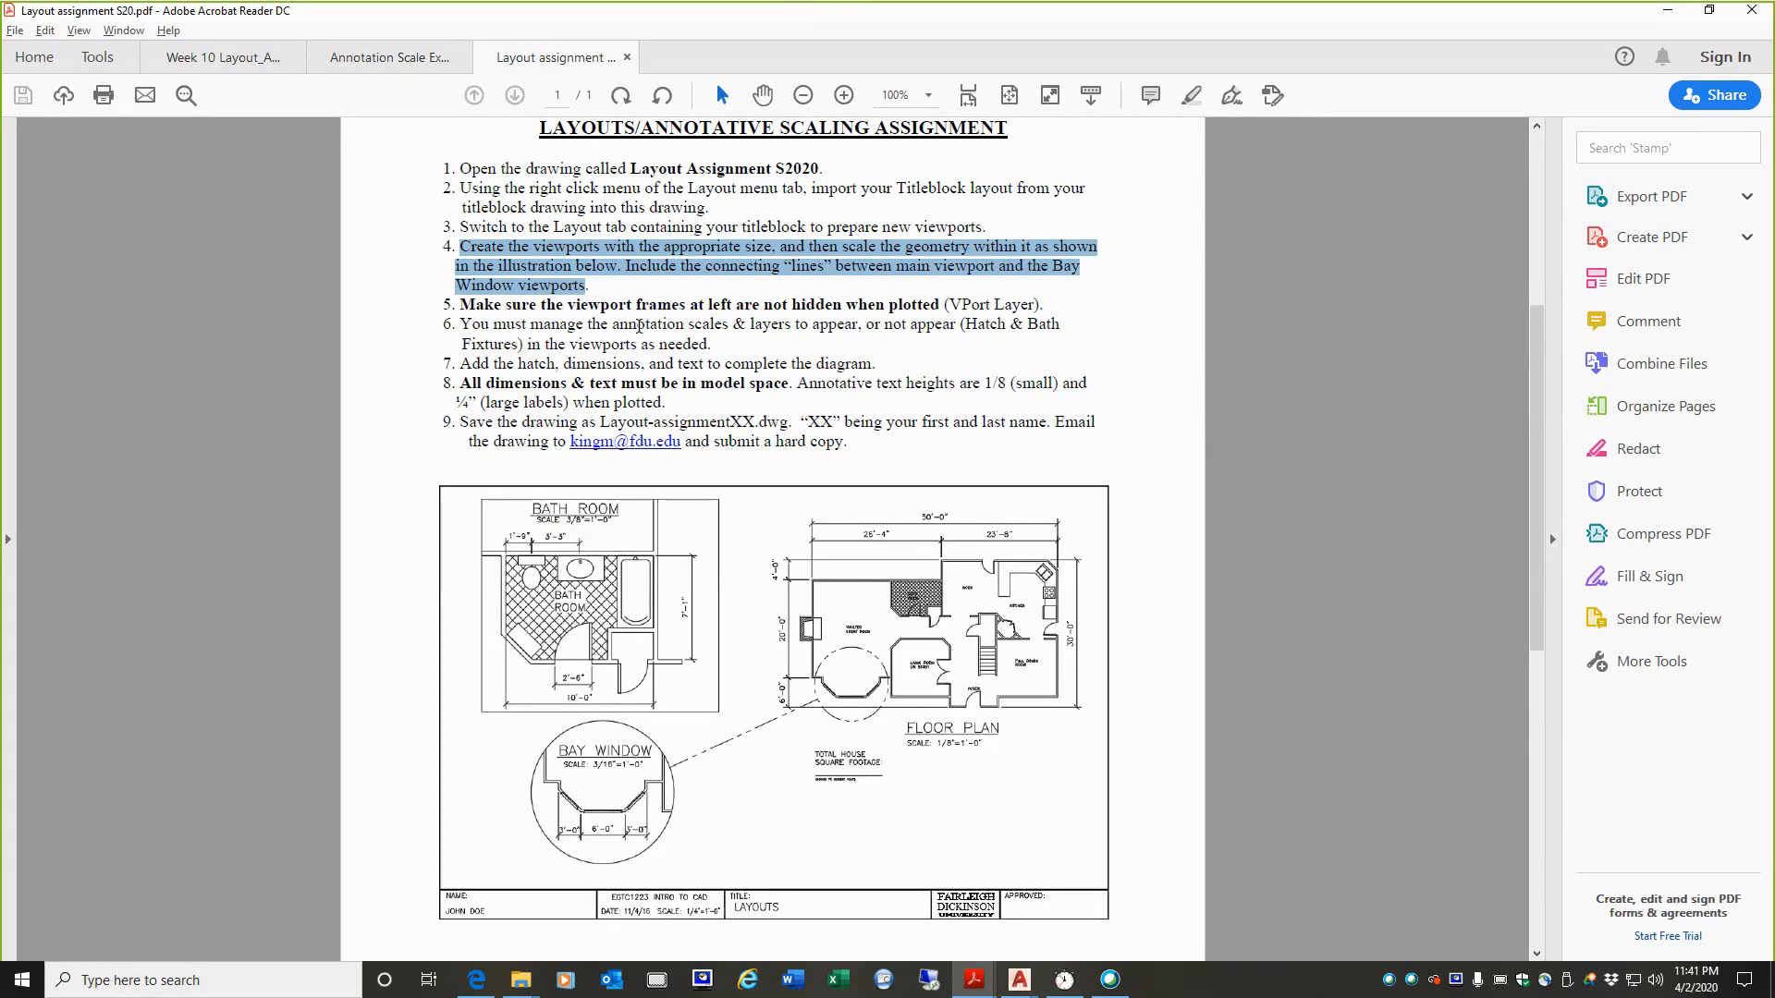
# Step: Review instructions 6 to 8 on annotation scales, layers, hatch, dimensions and annotative text heights by highlighting each passage
pyautogui.moveTo(467, 324); pyautogui.dragTo(707, 343)
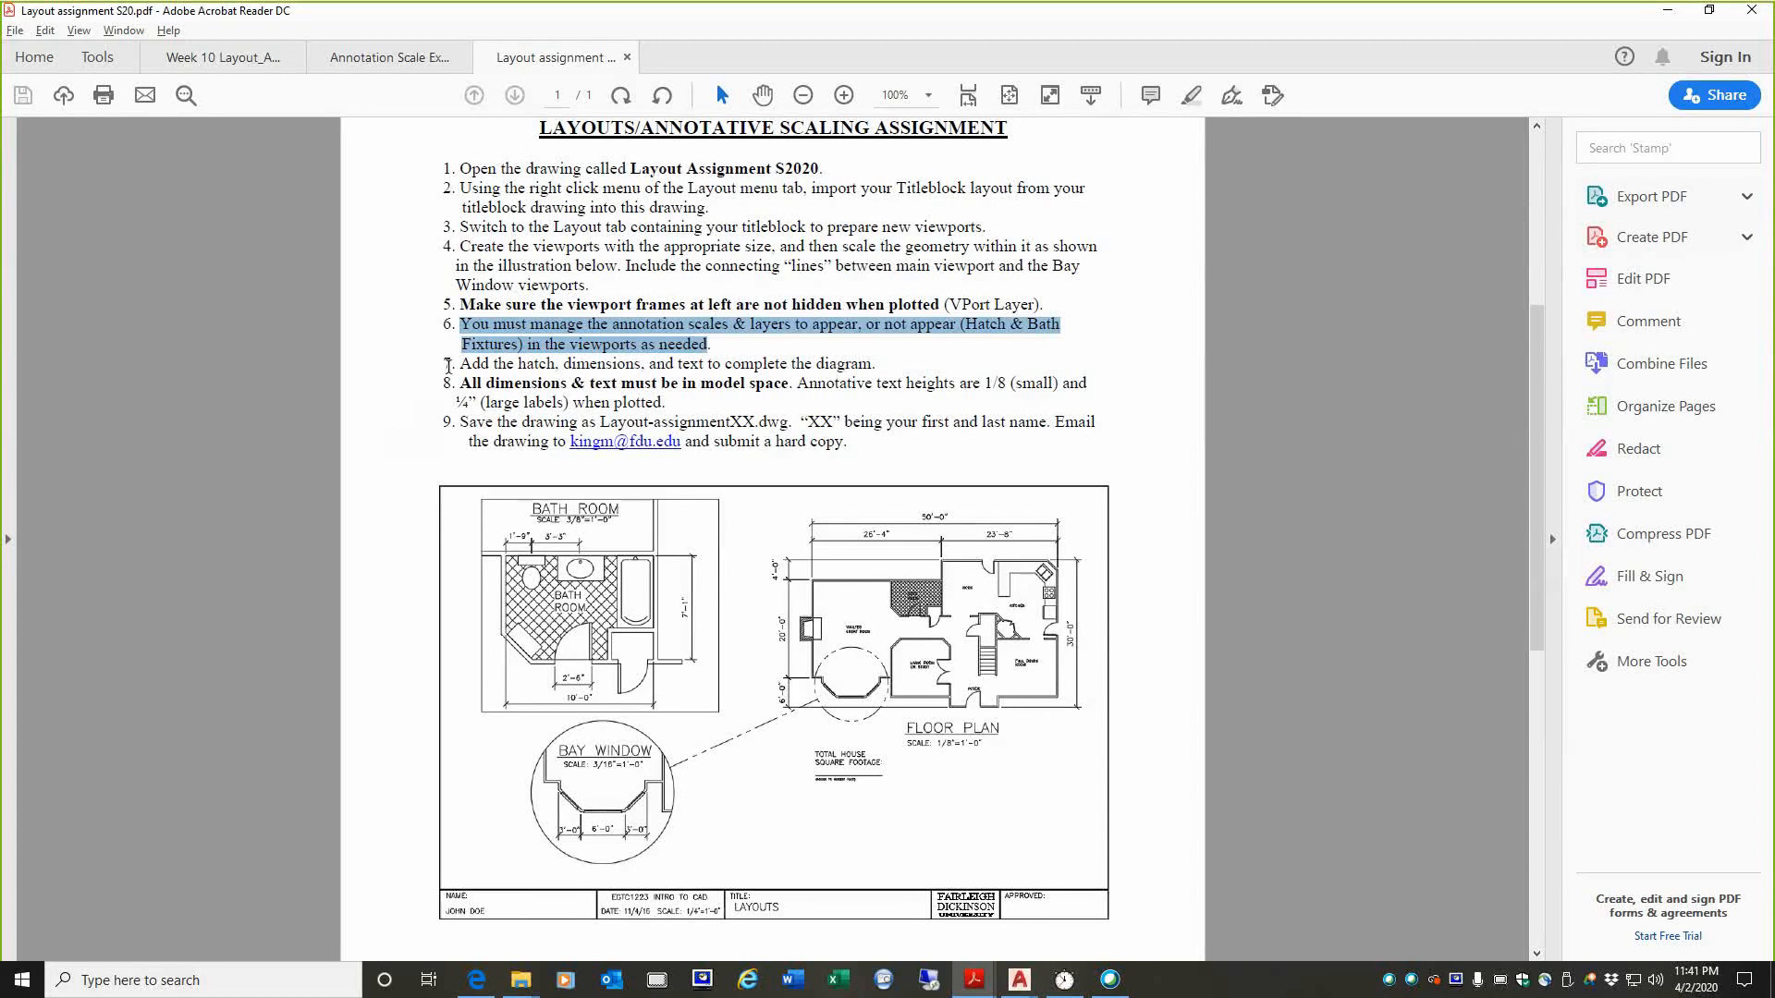
pyautogui.moveTo(460, 364)
pyautogui.mouseDown()
pyautogui.moveTo(629, 345)
pyautogui.moveTo(876, 365)
pyautogui.mouseUp()
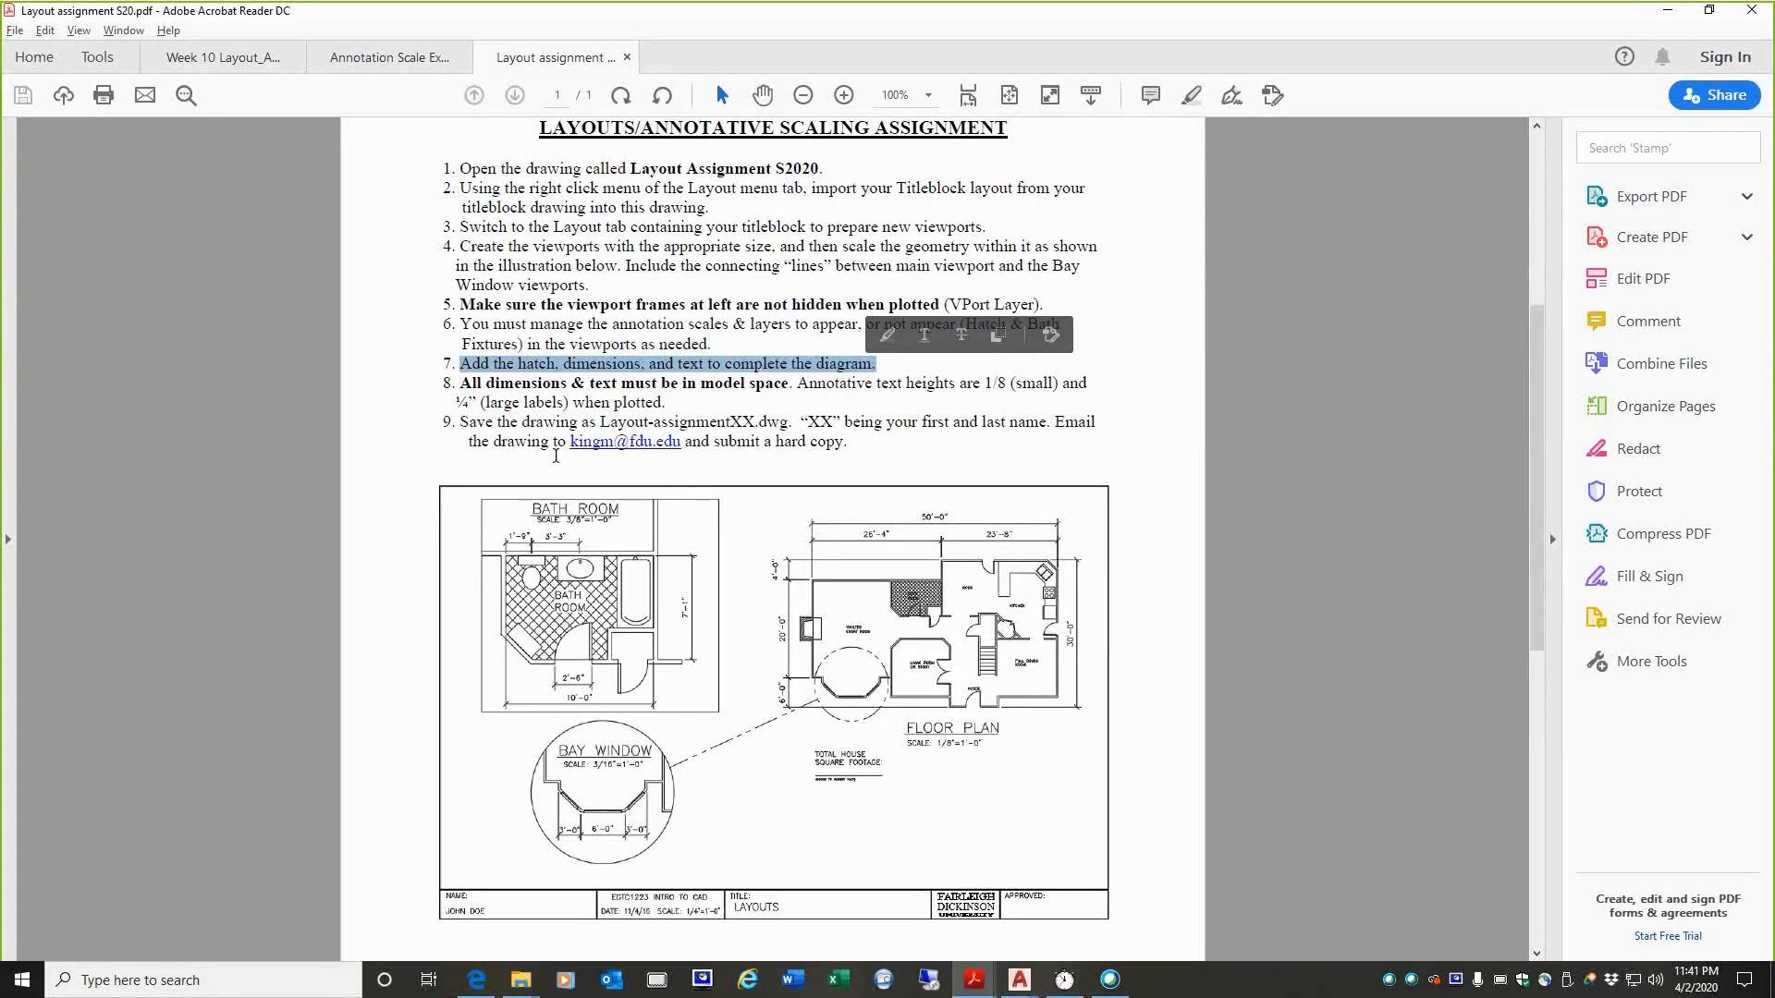
pyautogui.moveTo(460, 383); pyautogui.dragTo(873, 385)
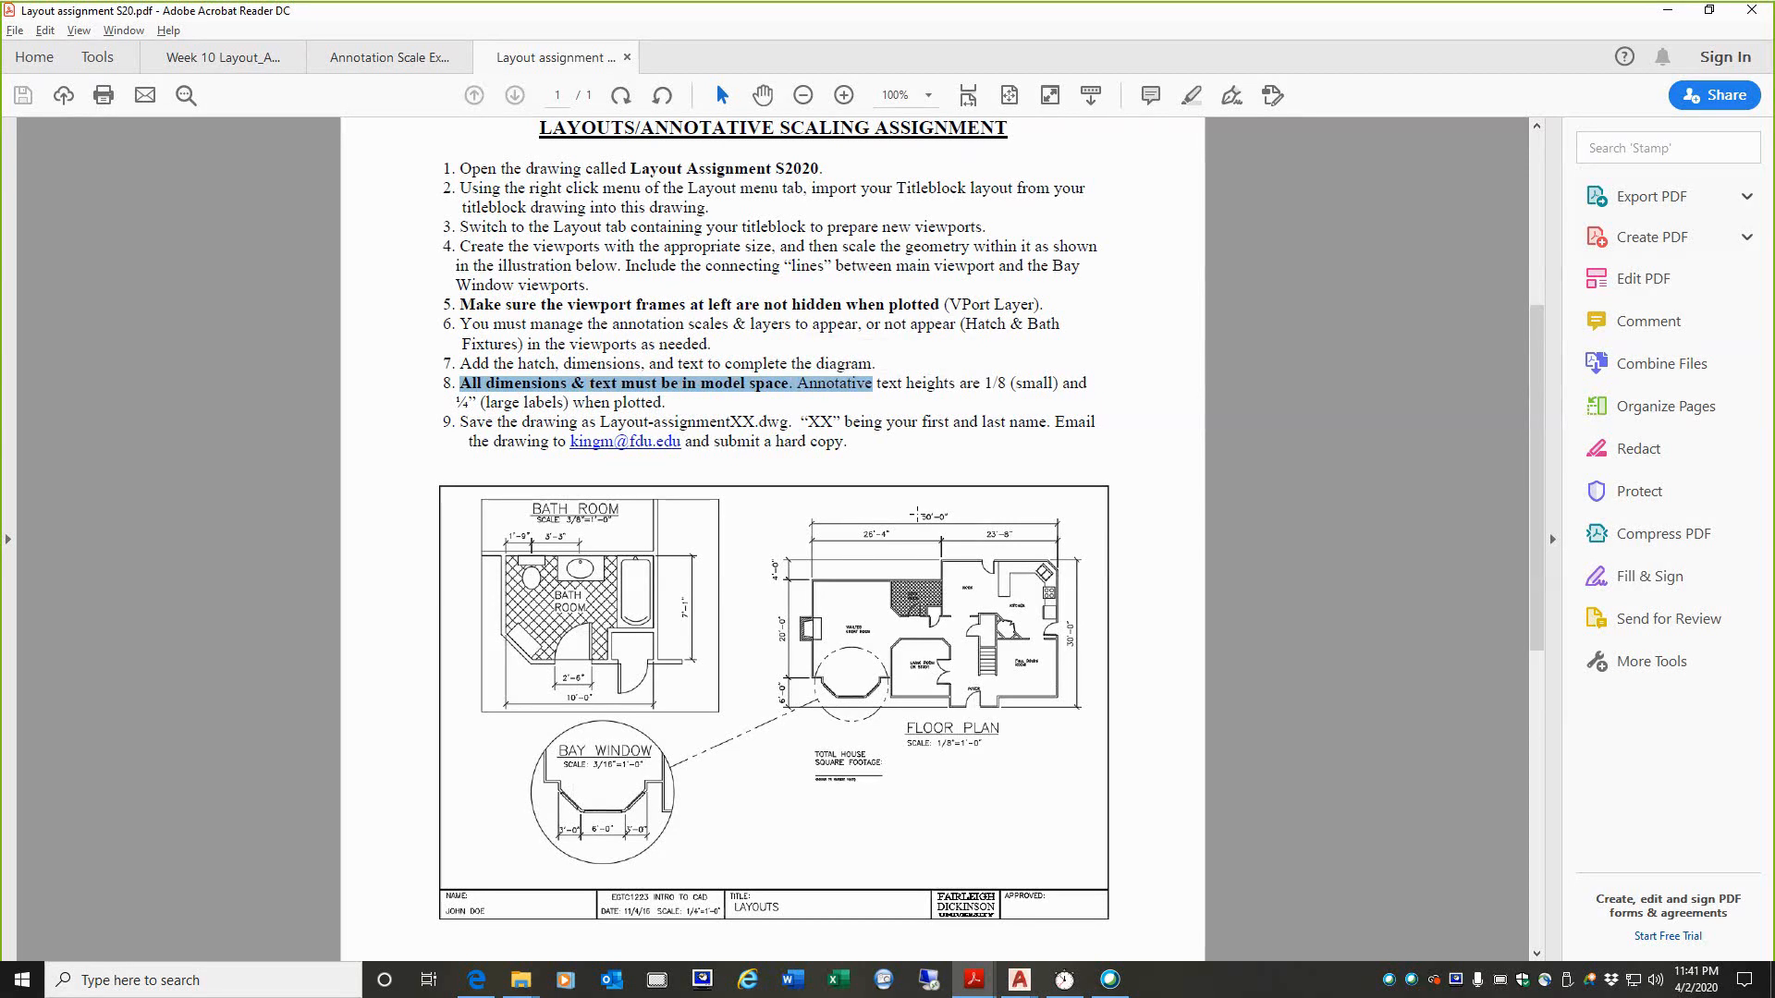
pyautogui.moveTo(800, 389); pyautogui.dragTo(1087, 389)
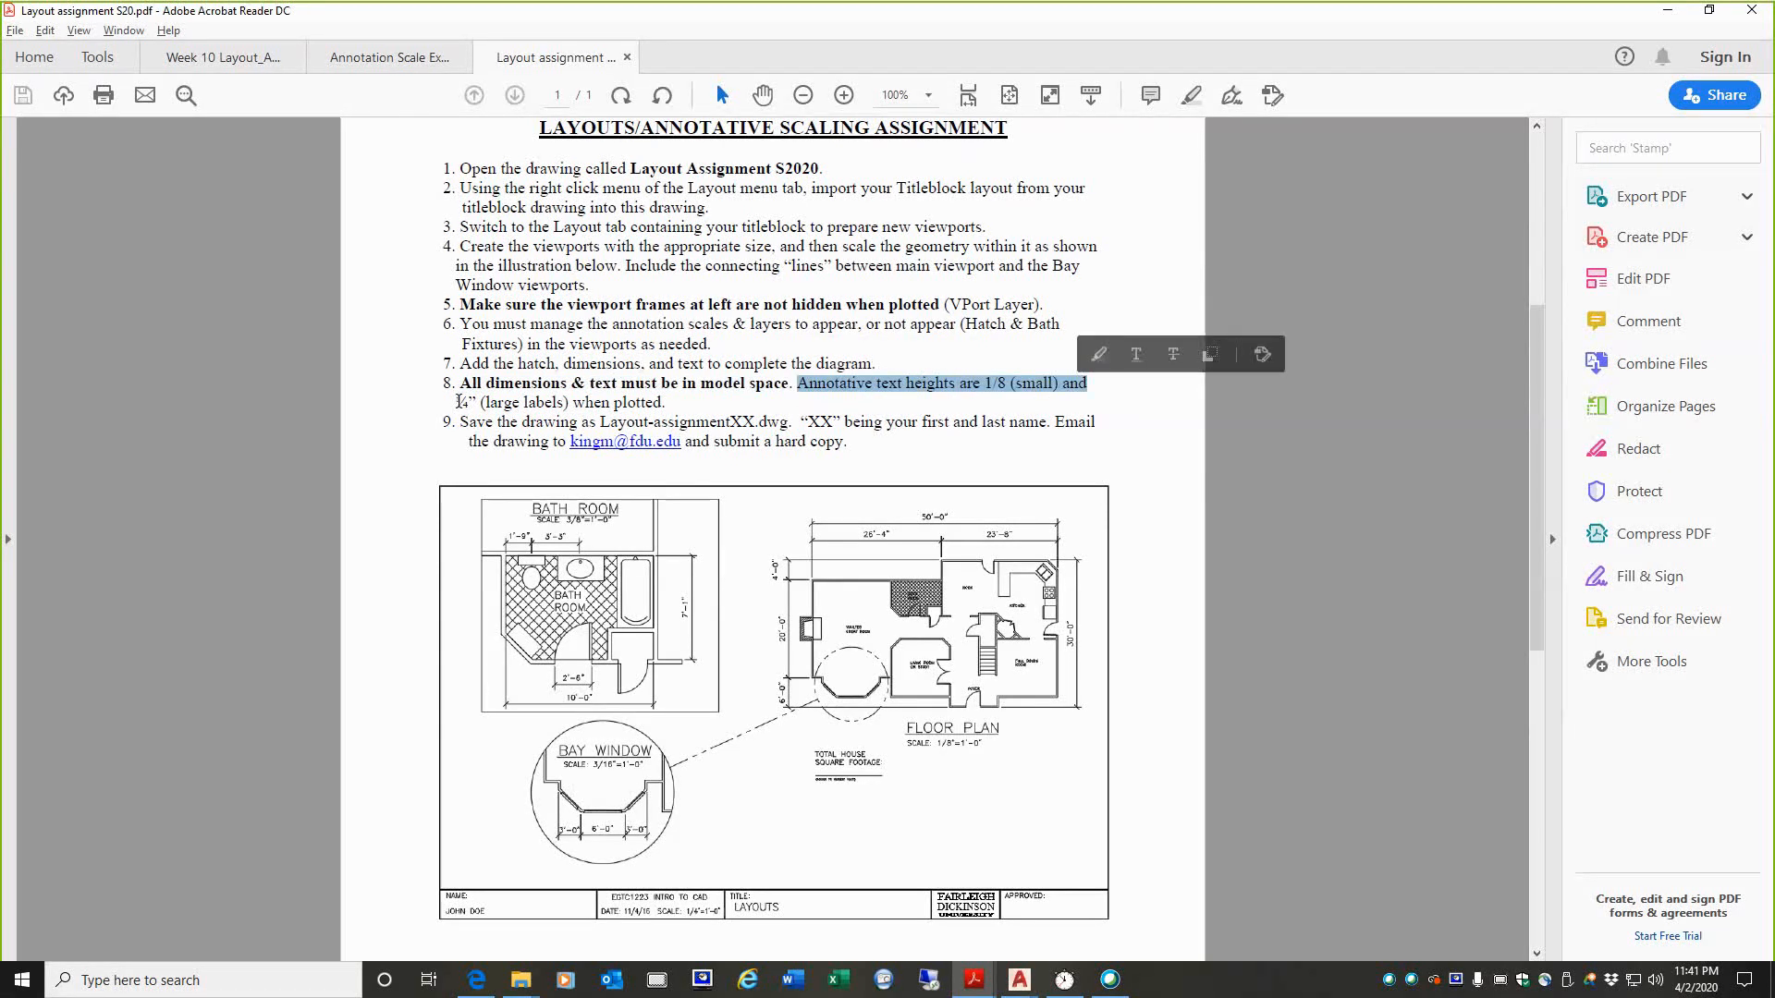
pyautogui.moveTo(456, 403); pyautogui.dragTo(658, 412)
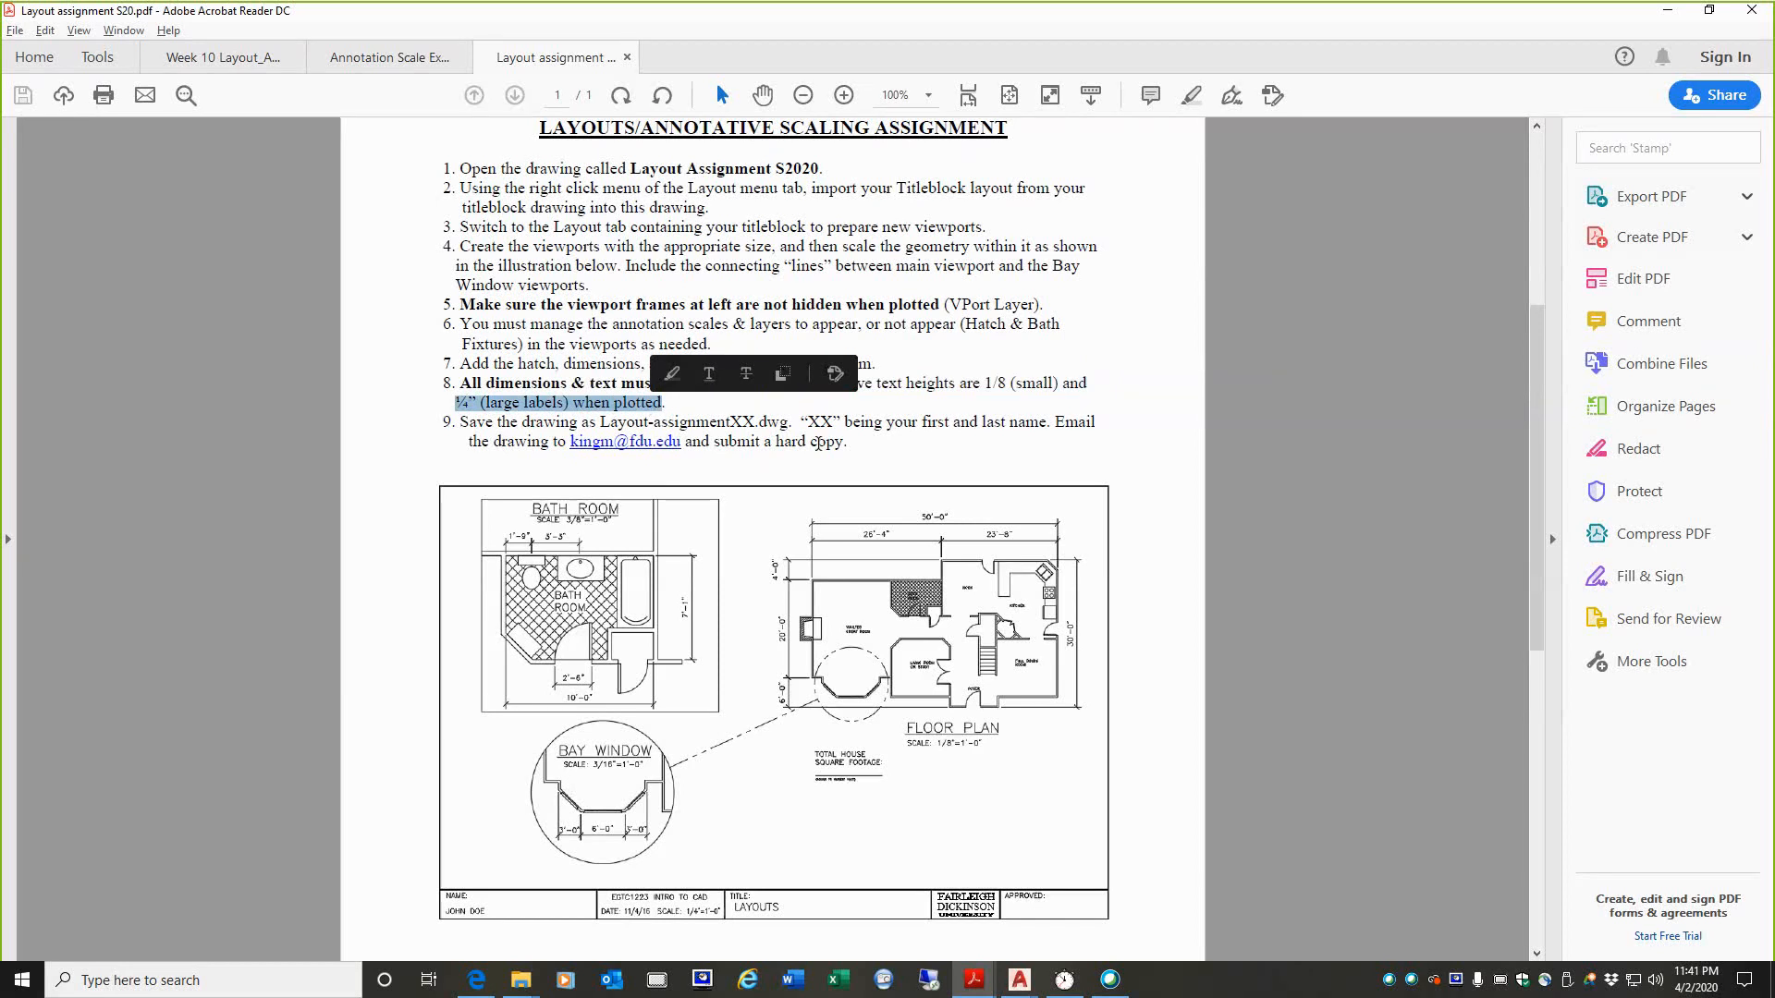
pyautogui.click(845, 473)
pyautogui.click(999, 379)
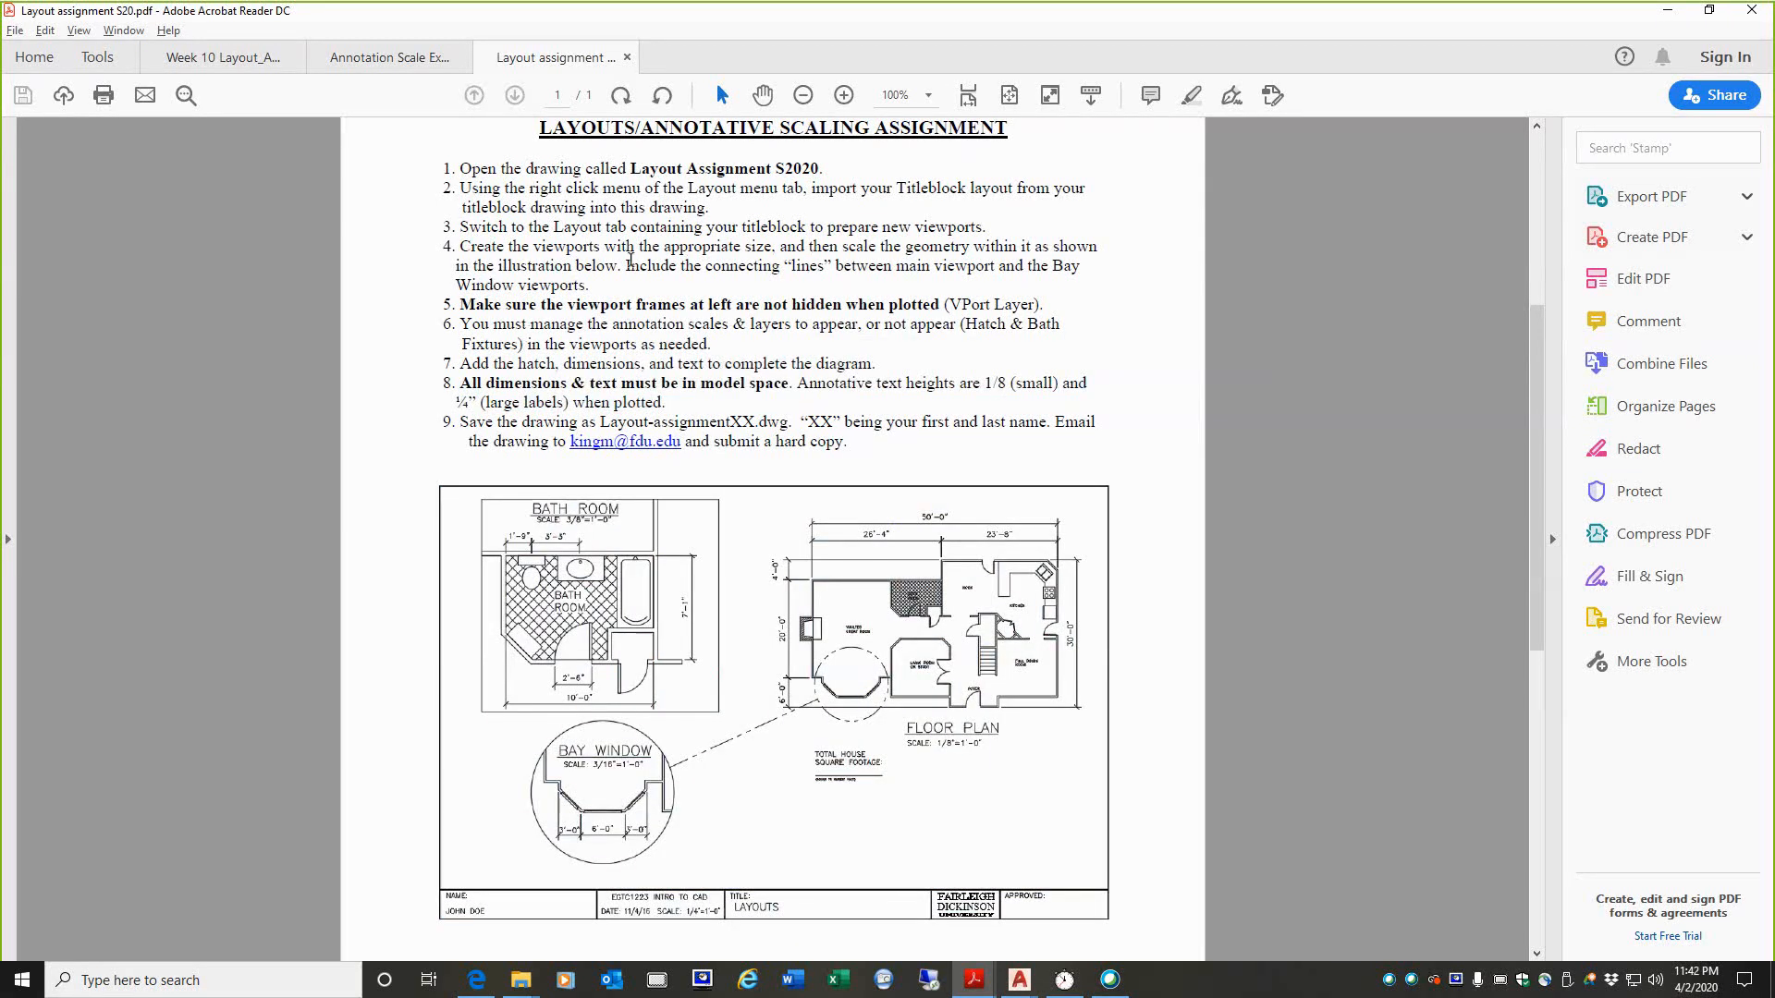
# Step: Highlight the connecting-lines requirement, and temporarily circle the bay window on the floor plan and trace its line to the detail viewport
pyautogui.moveTo(626, 265); pyautogui.dragTo(1064, 275)
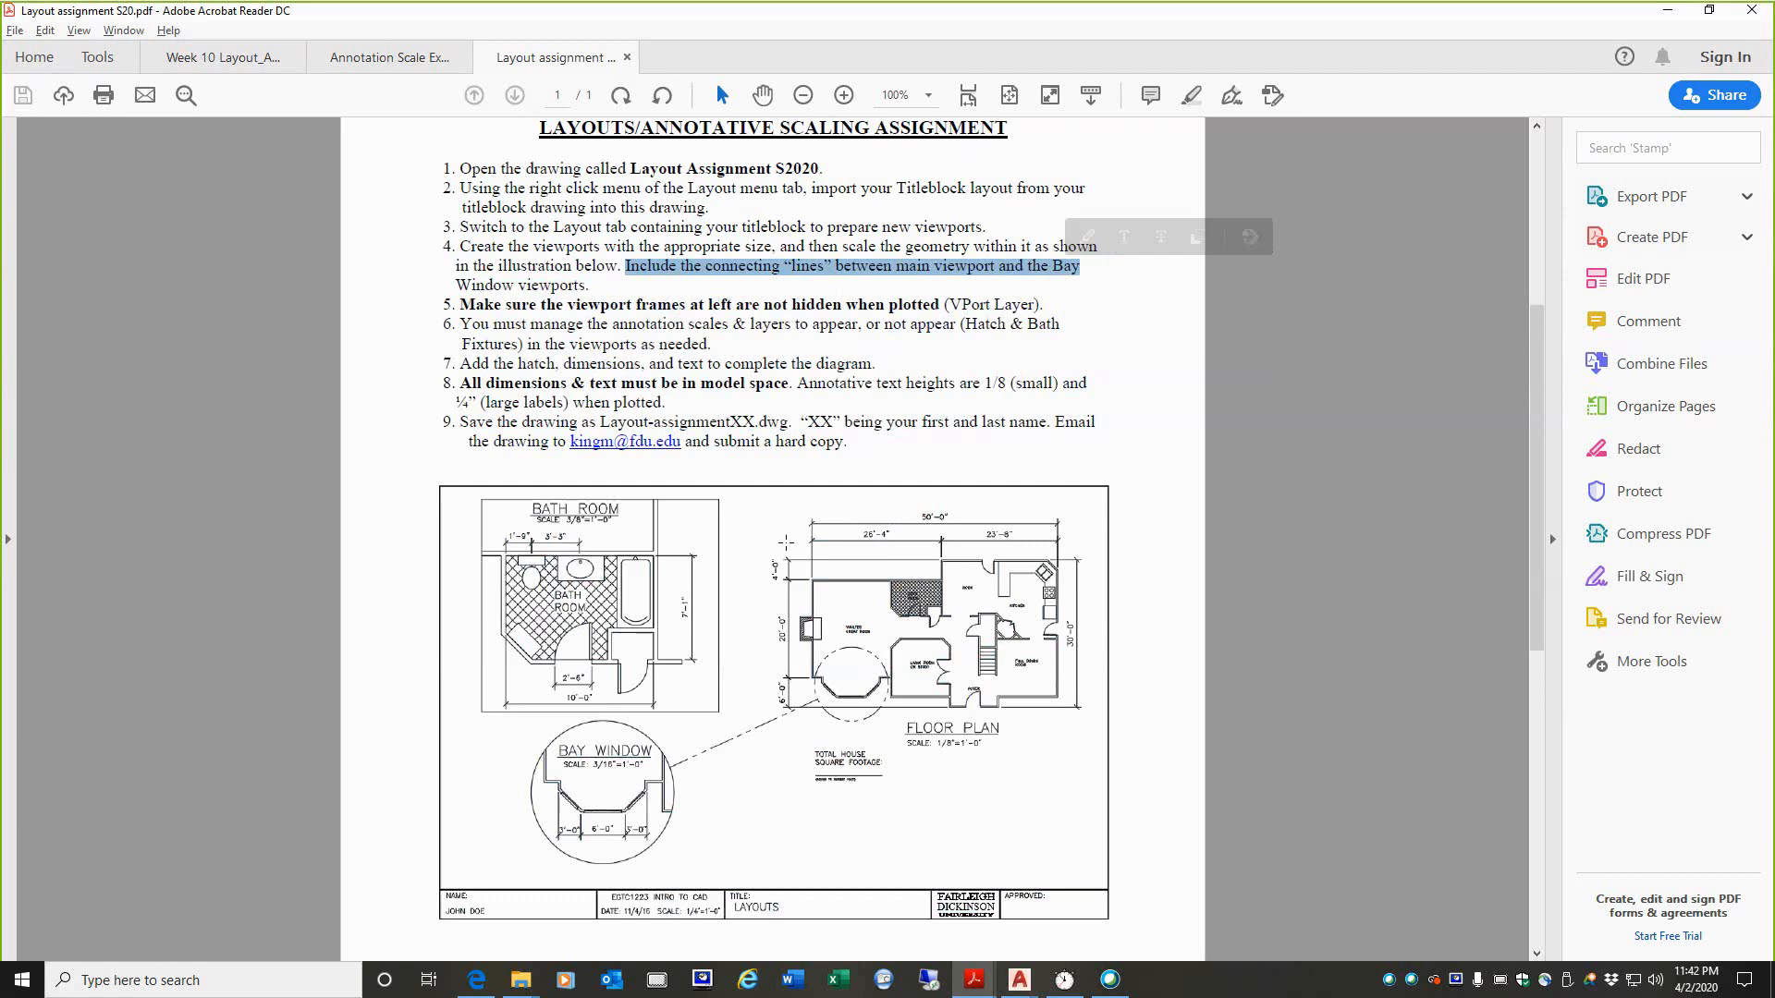
pyautogui.click(784, 823)
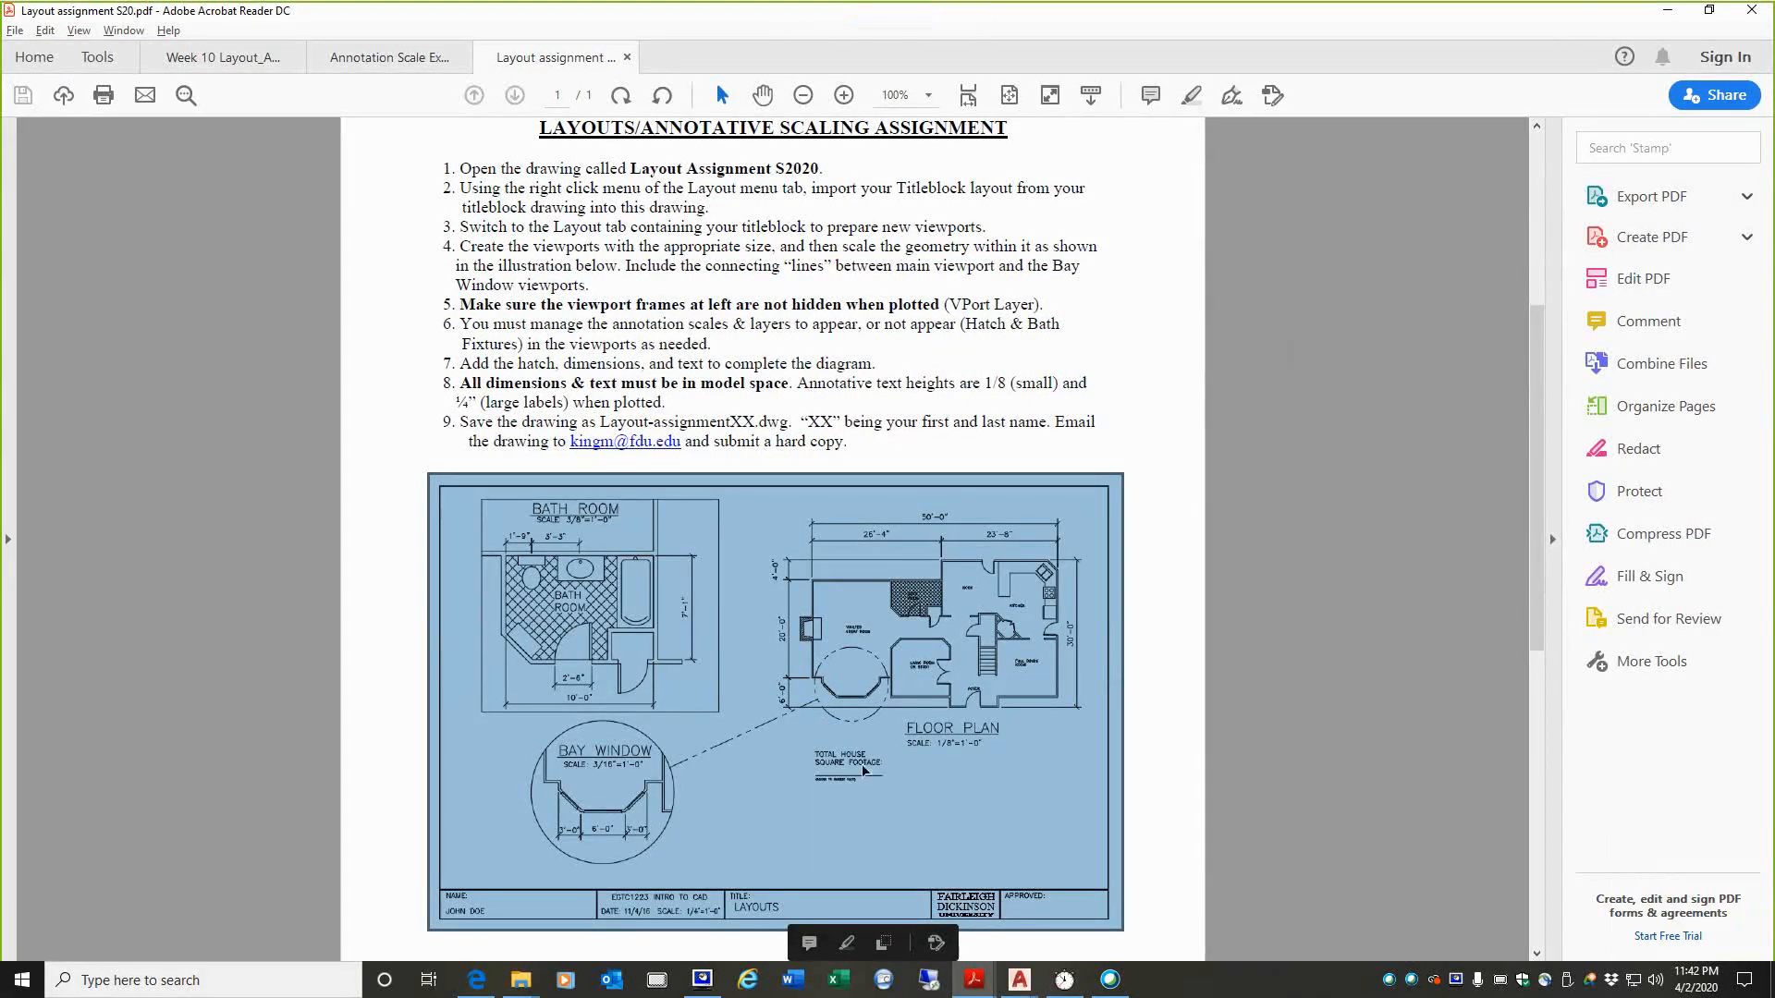
pyautogui.click(1160, 746)
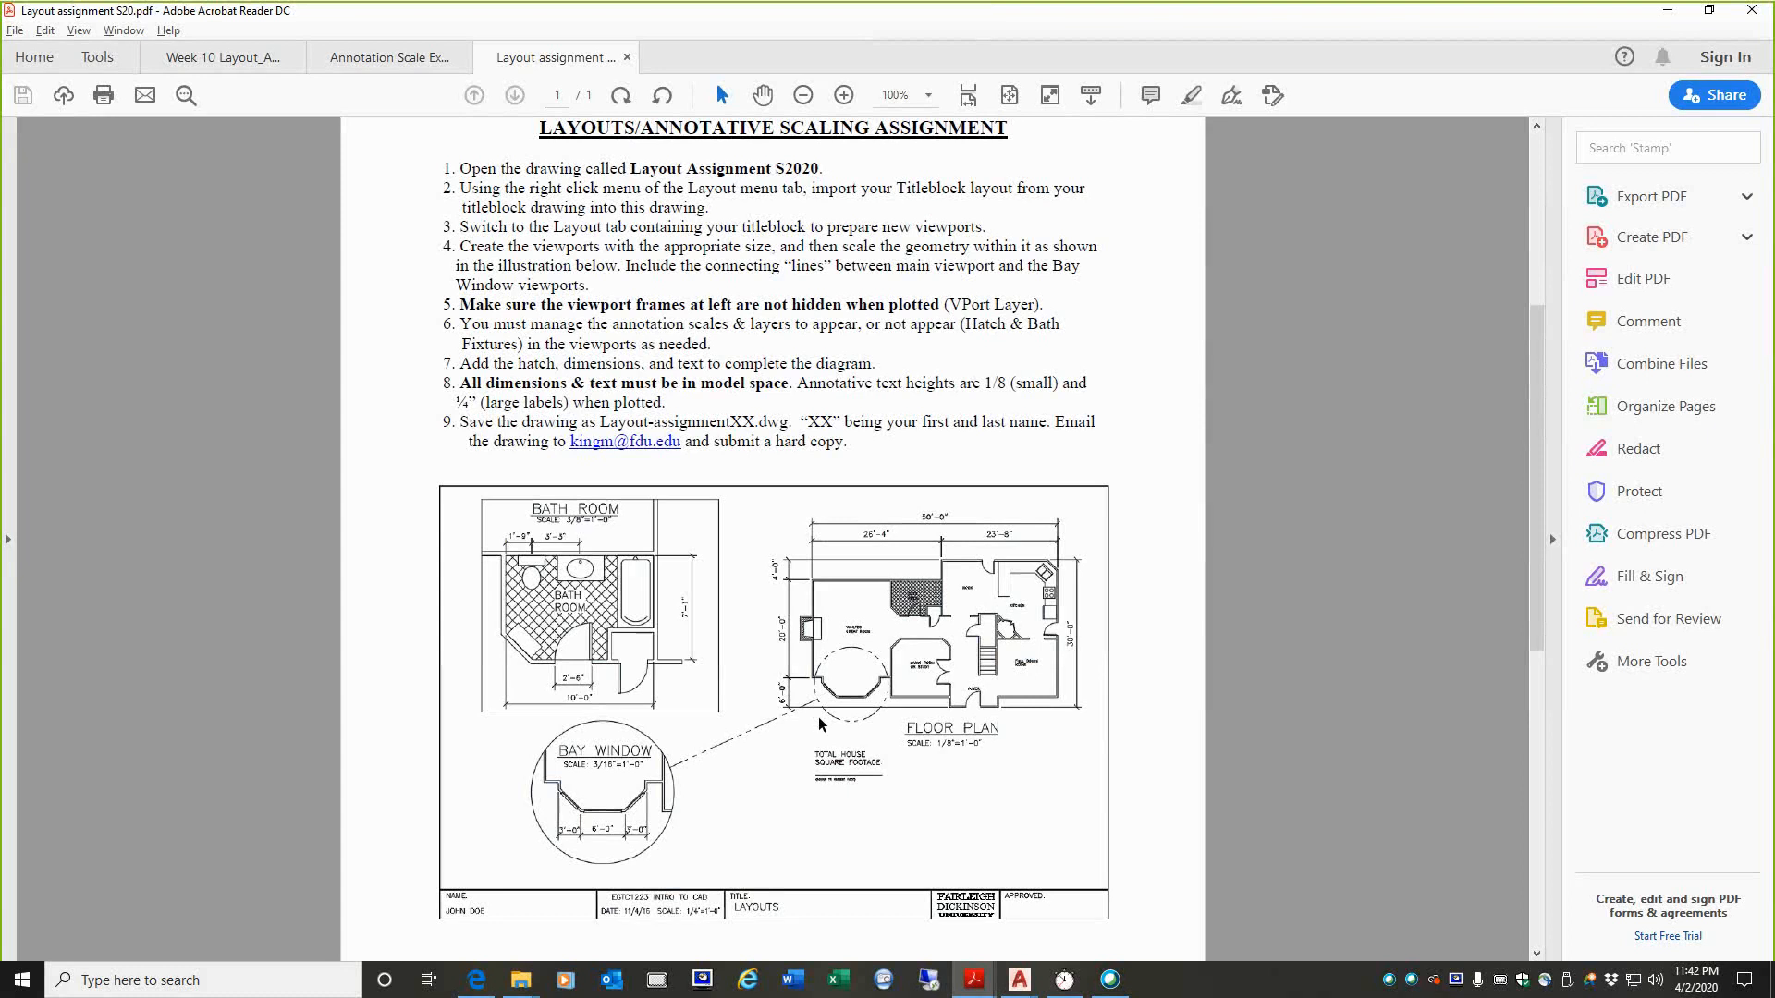
pyautogui.moveTo(813, 676)
pyautogui.mouseDown()
pyautogui.moveTo(855, 647)
pyautogui.moveTo(891, 684)
pyautogui.moveTo(846, 719)
pyautogui.moveTo(813, 691)
pyautogui.mouseUp()
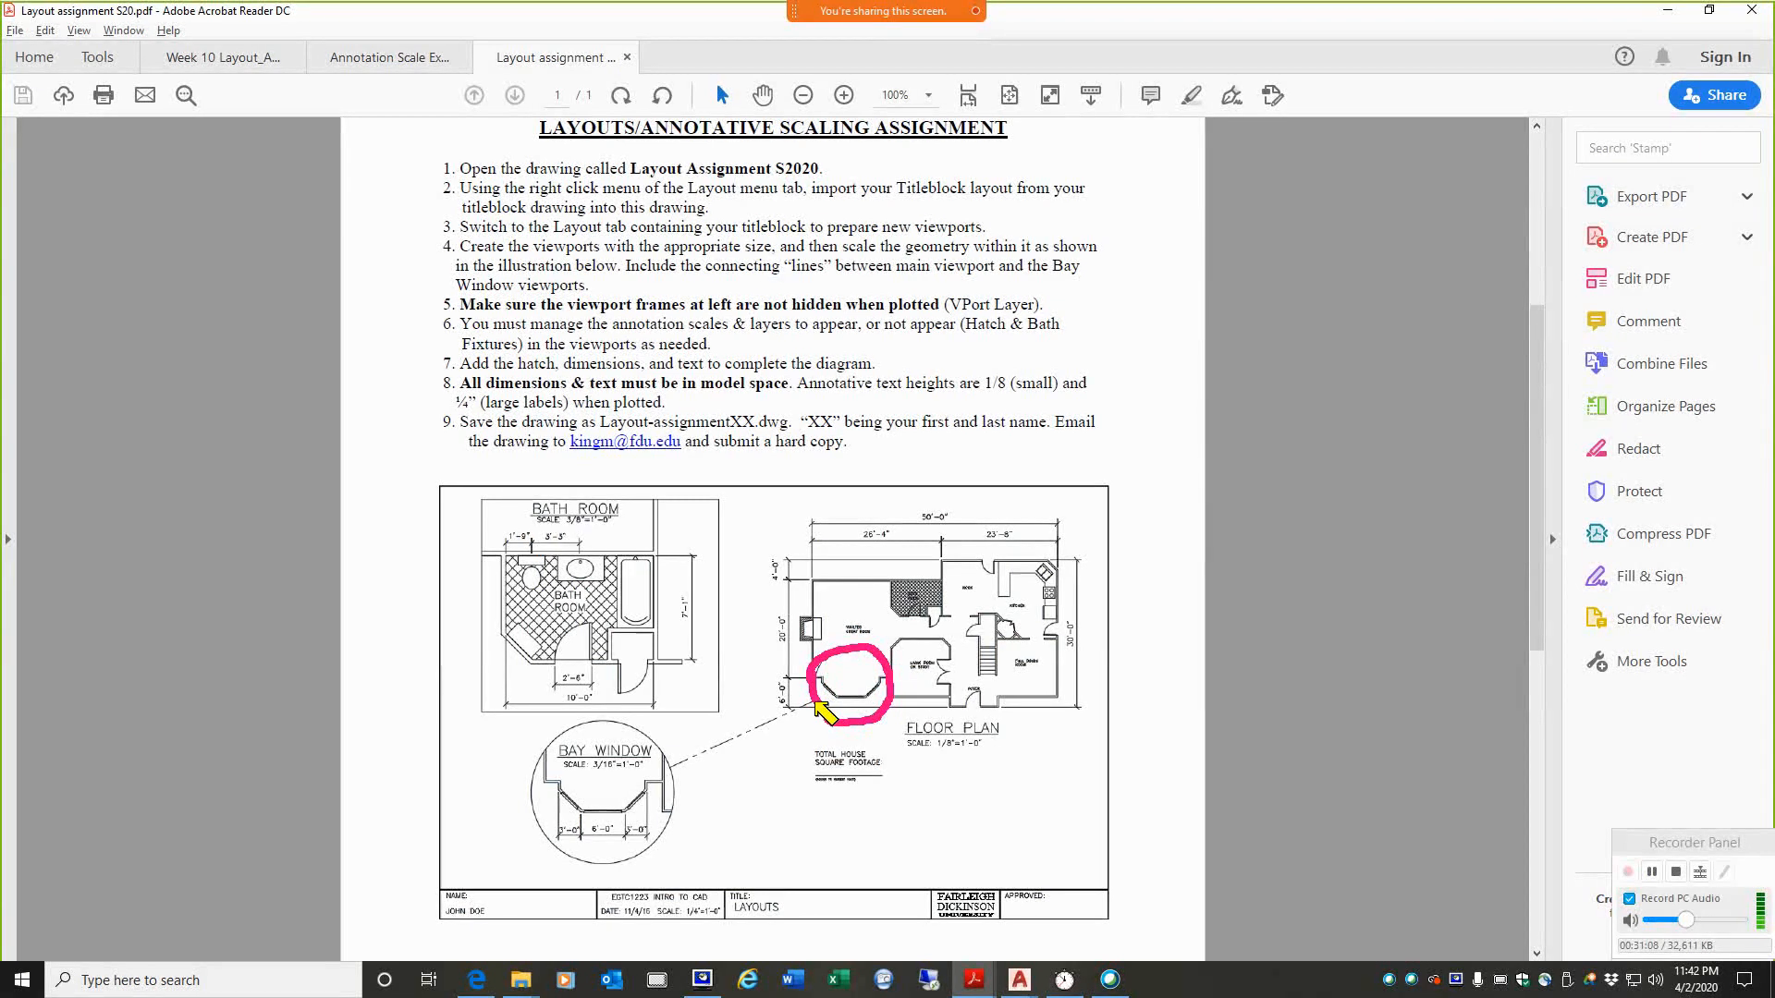
pyautogui.moveTo(814, 702); pyautogui.dragTo(670, 767)
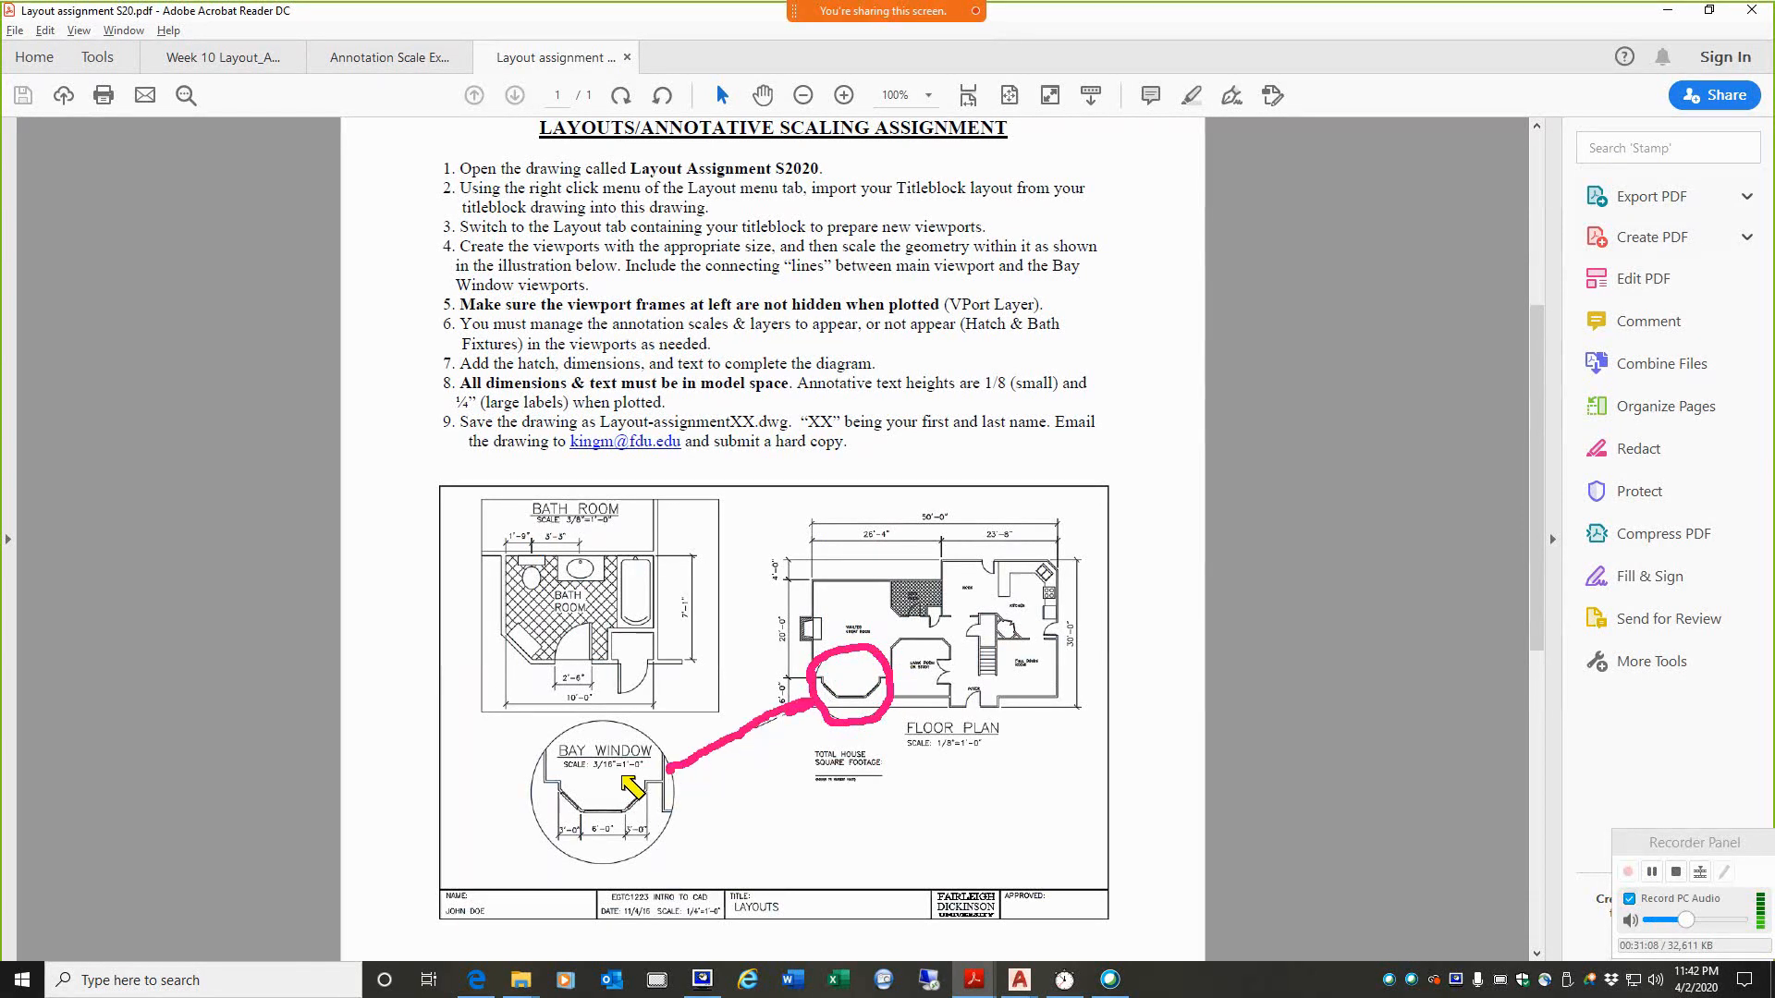
pyautogui.press('Escape')
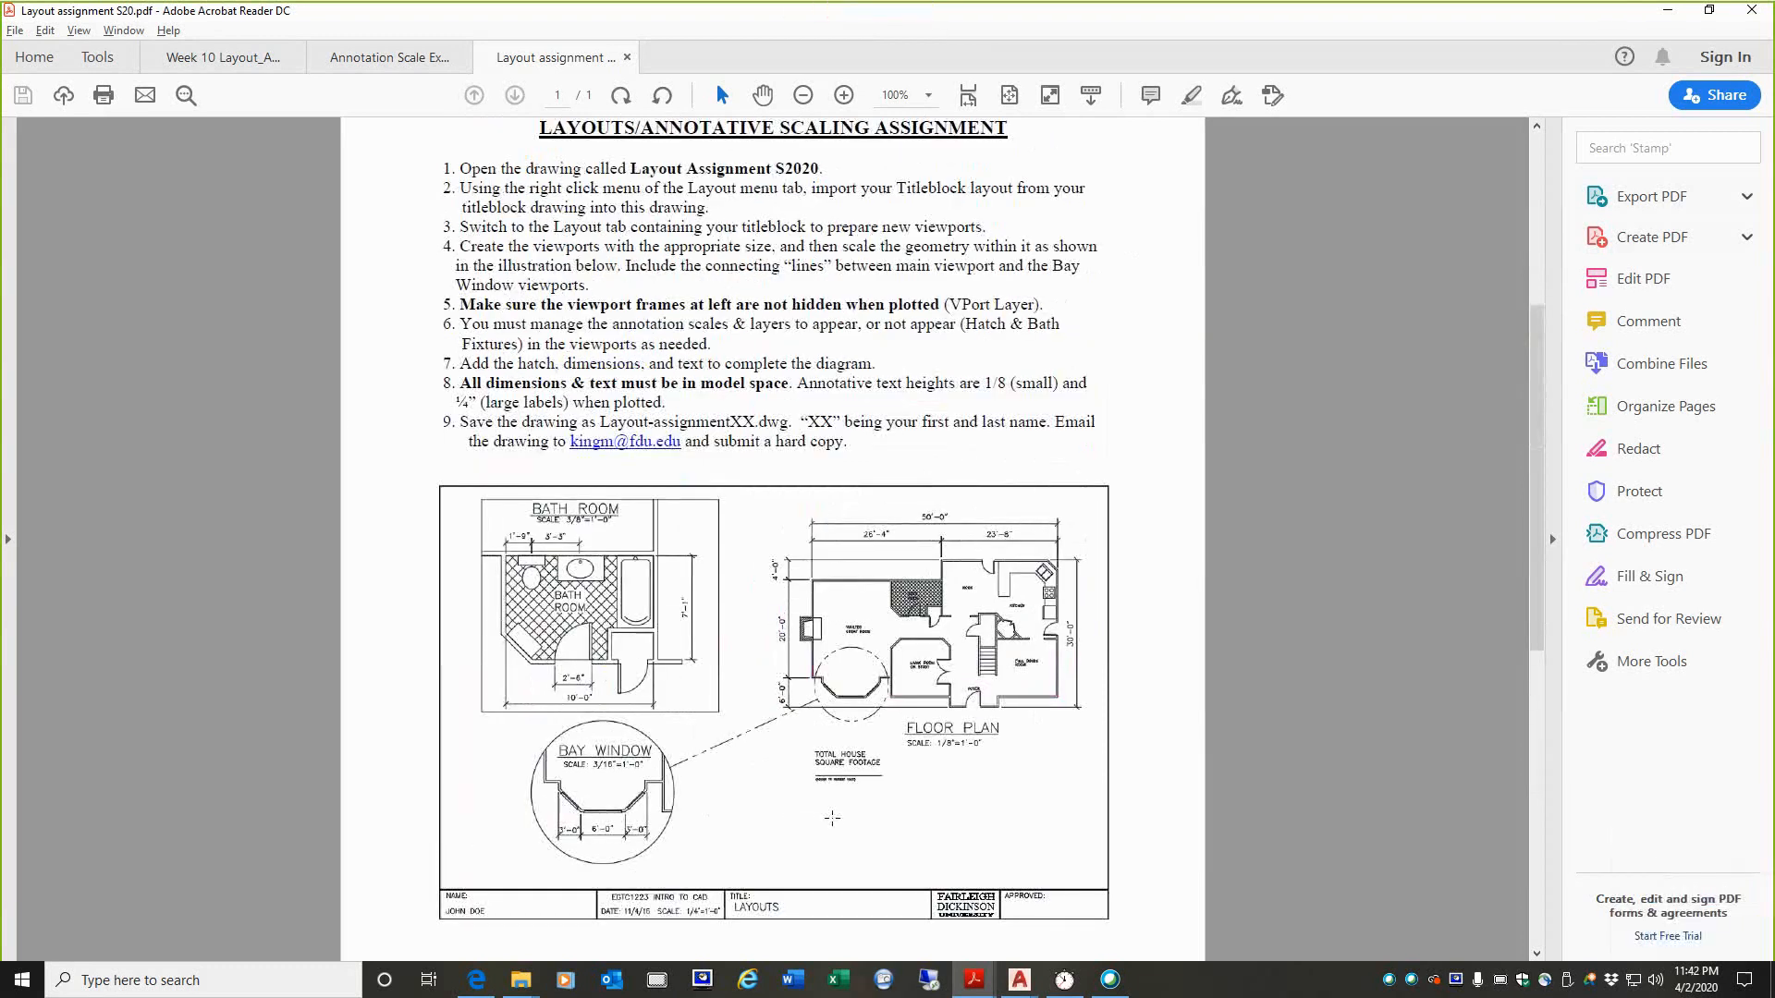
# Step: Temporarily circle the total house square footage note below the floor plan in the illustration
pyautogui.moveTo(915, 785)
pyautogui.mouseDown()
pyautogui.moveTo(814, 802)
pyautogui.moveTo(860, 743)
pyautogui.moveTo(913, 799)
pyautogui.mouseUp()
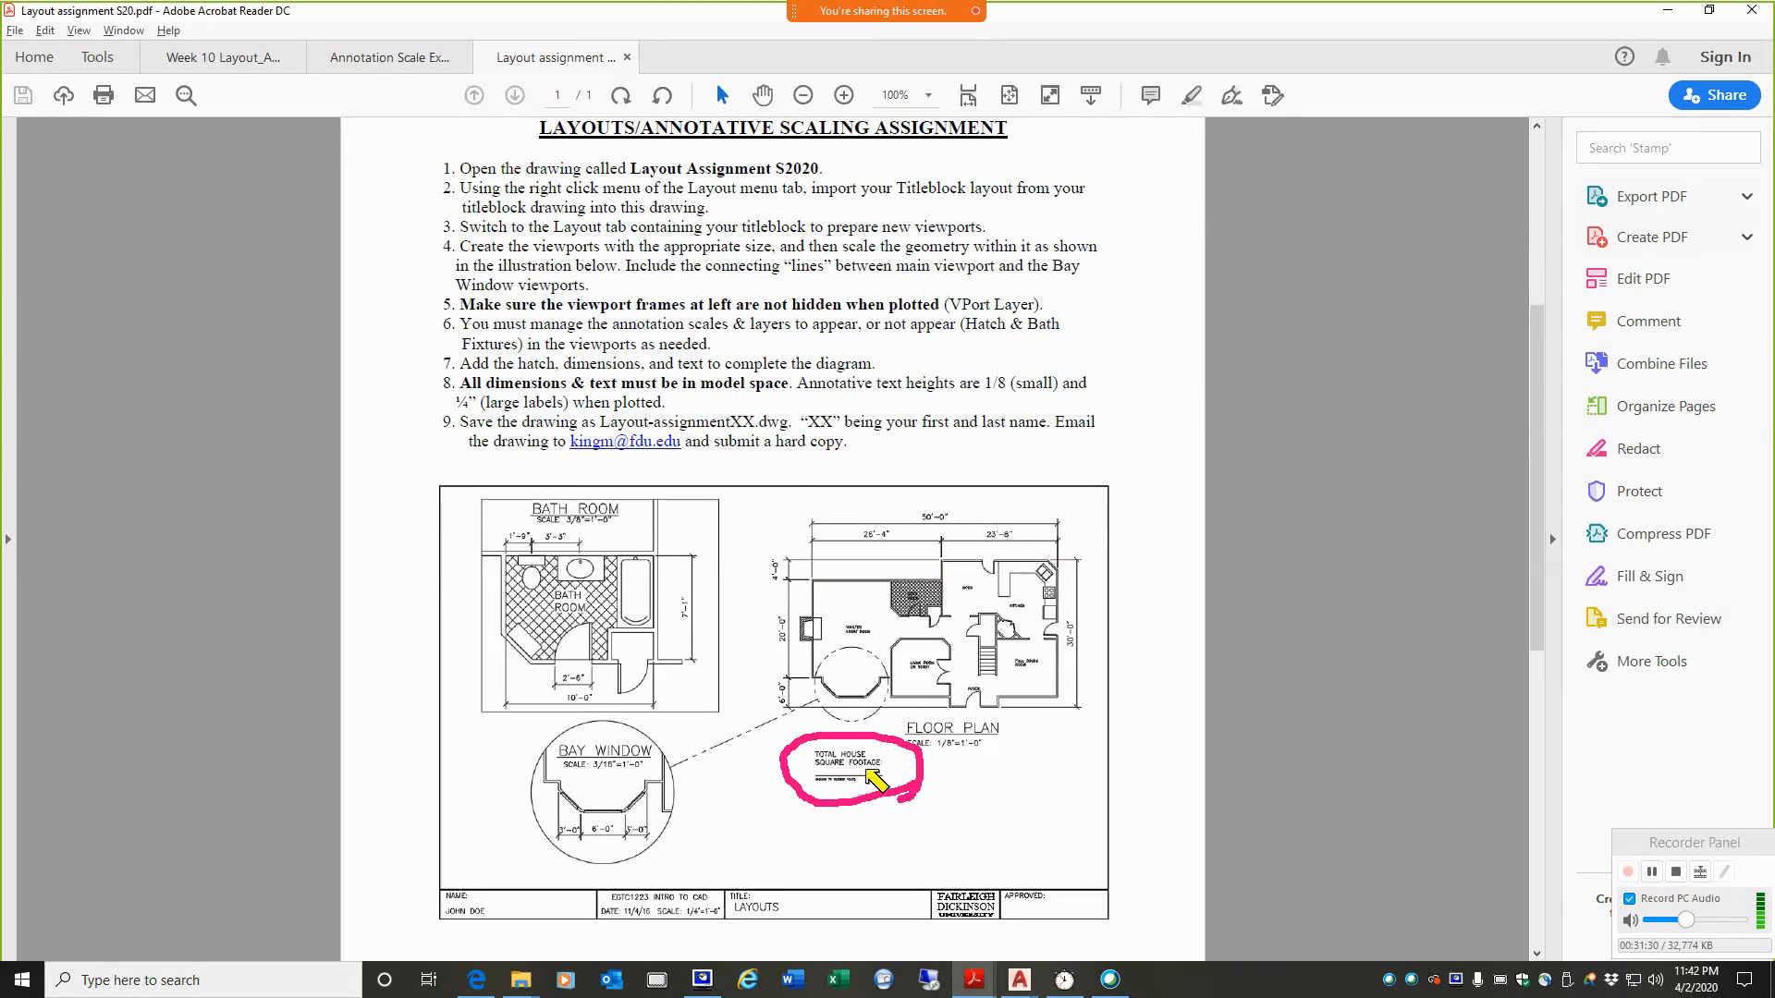
pyautogui.hotkey('ctrl', '2')
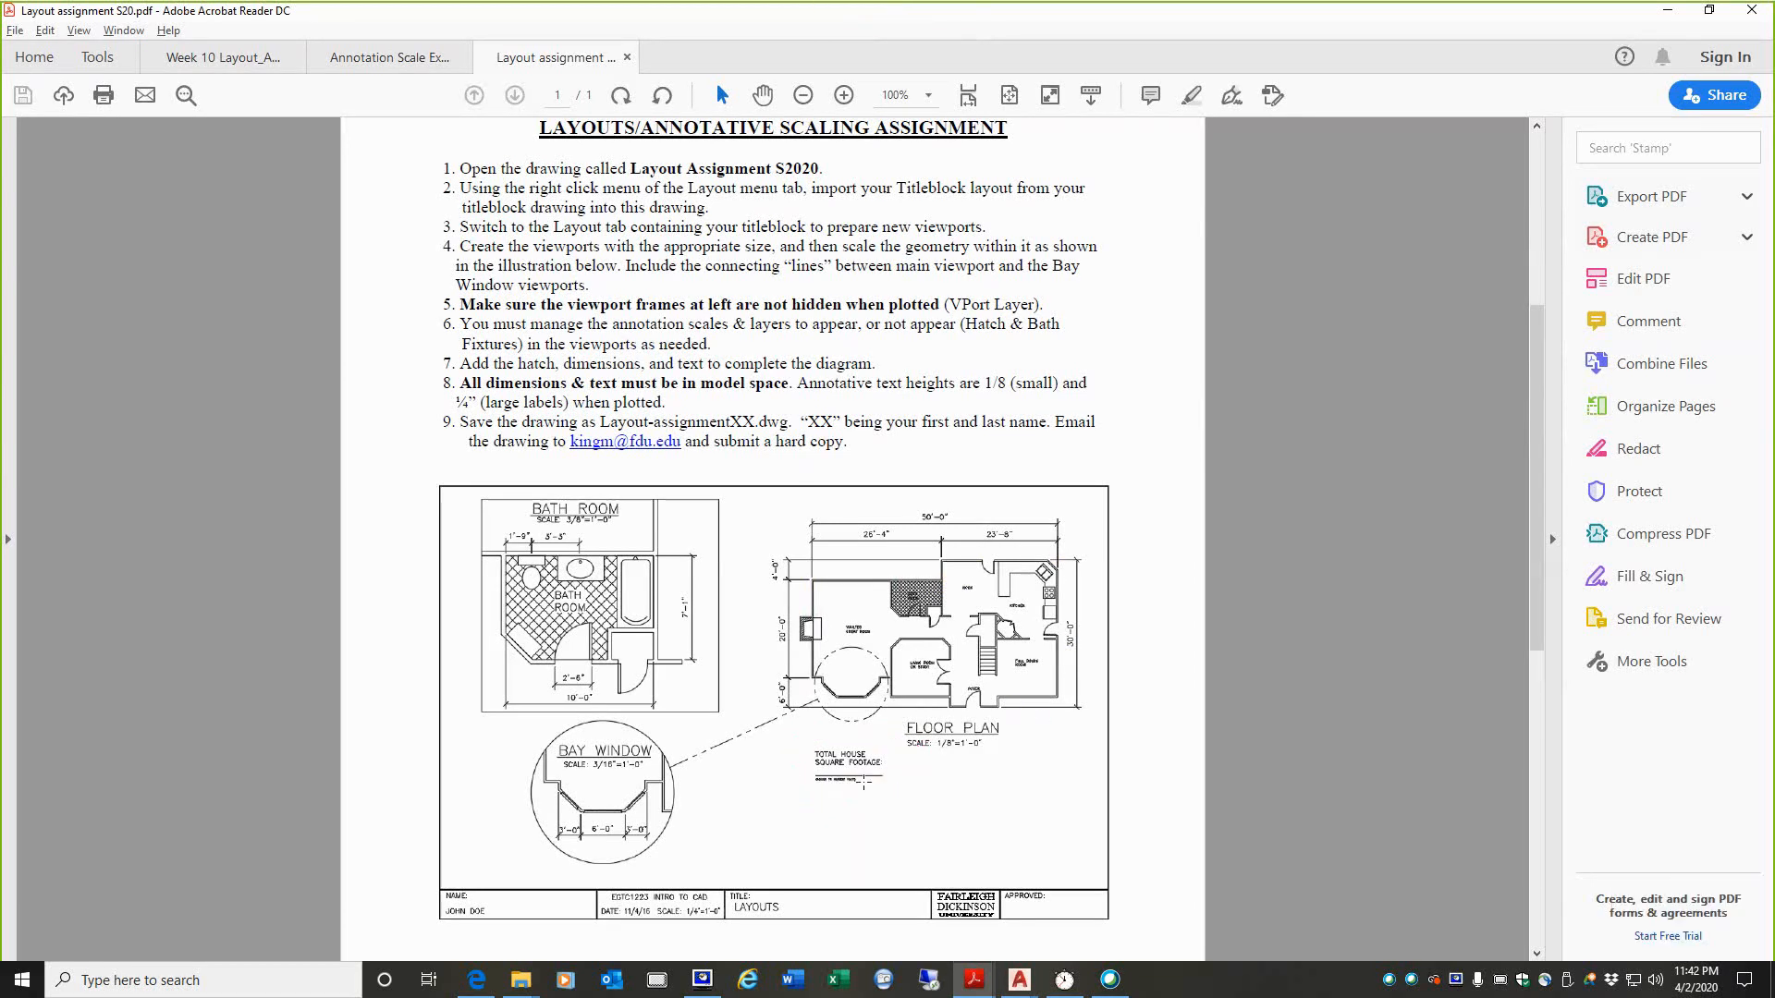
pyautogui.scroll(1, 863, 782)
pyautogui.scroll(-1, 831, 785)
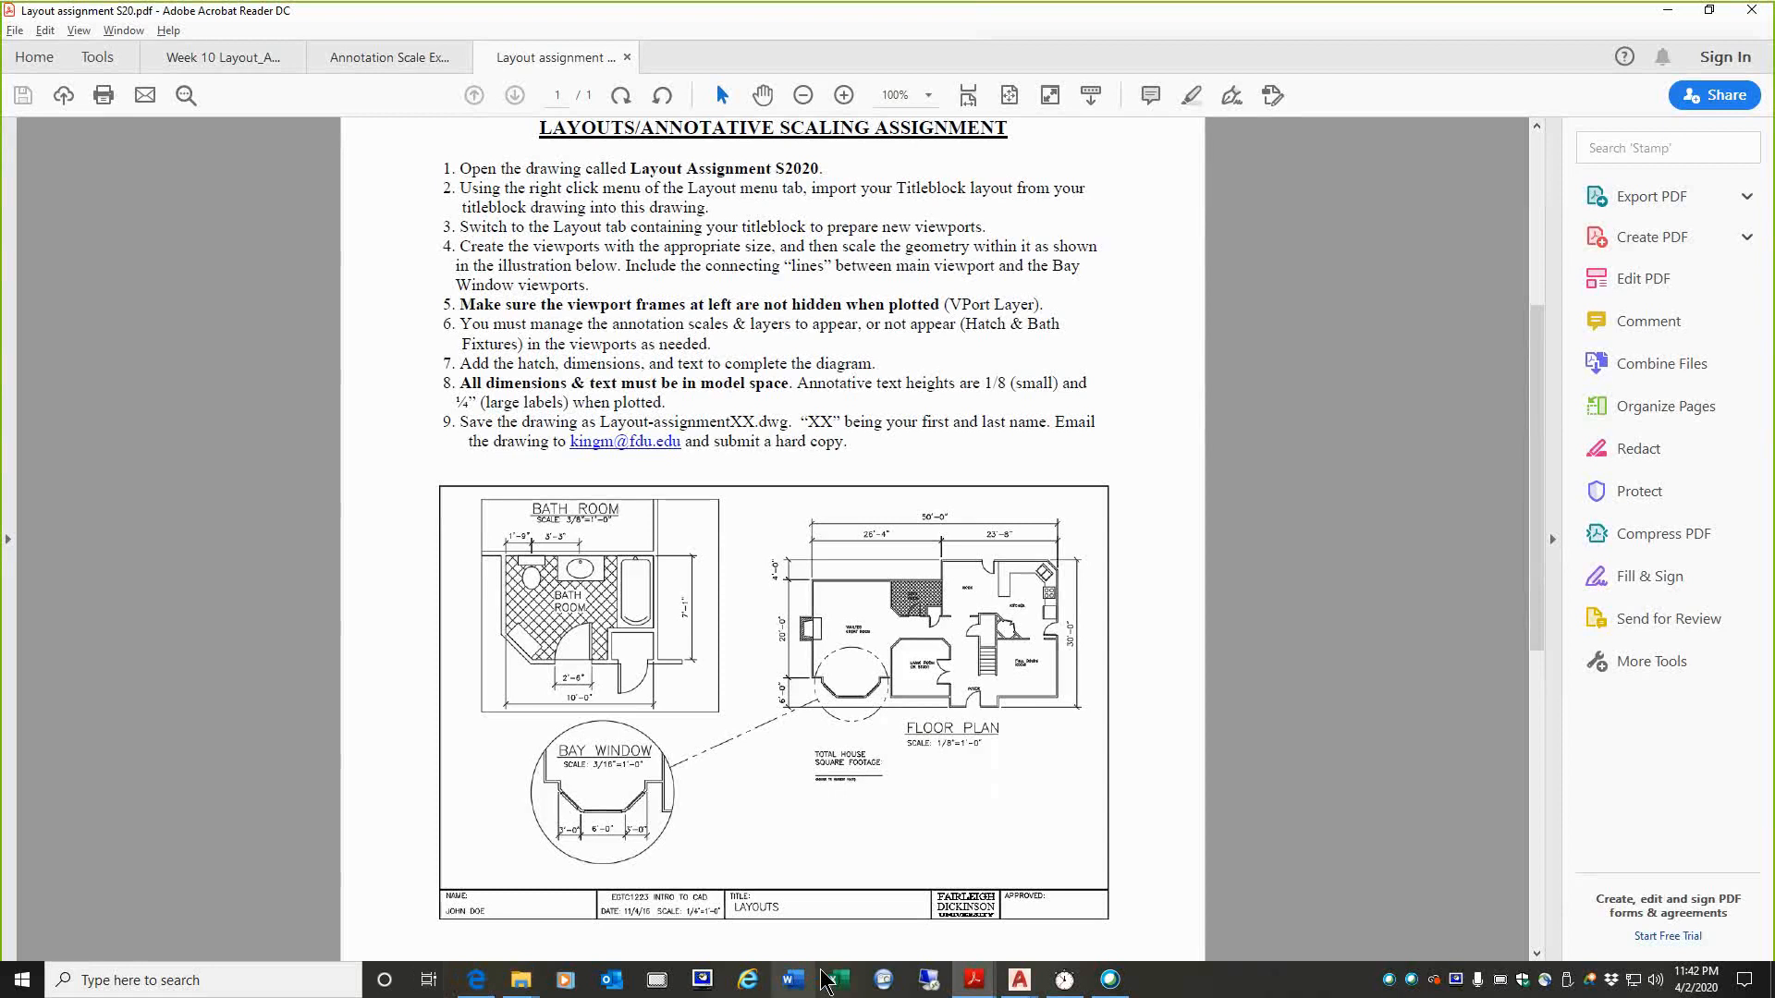
# Step: Switch to the LAYOUT-ASSIGNMENT-S20 drawing in AutoCAD and examine the total house square footage note and floor plan in model space
pyautogui.moveTo(1017, 987)
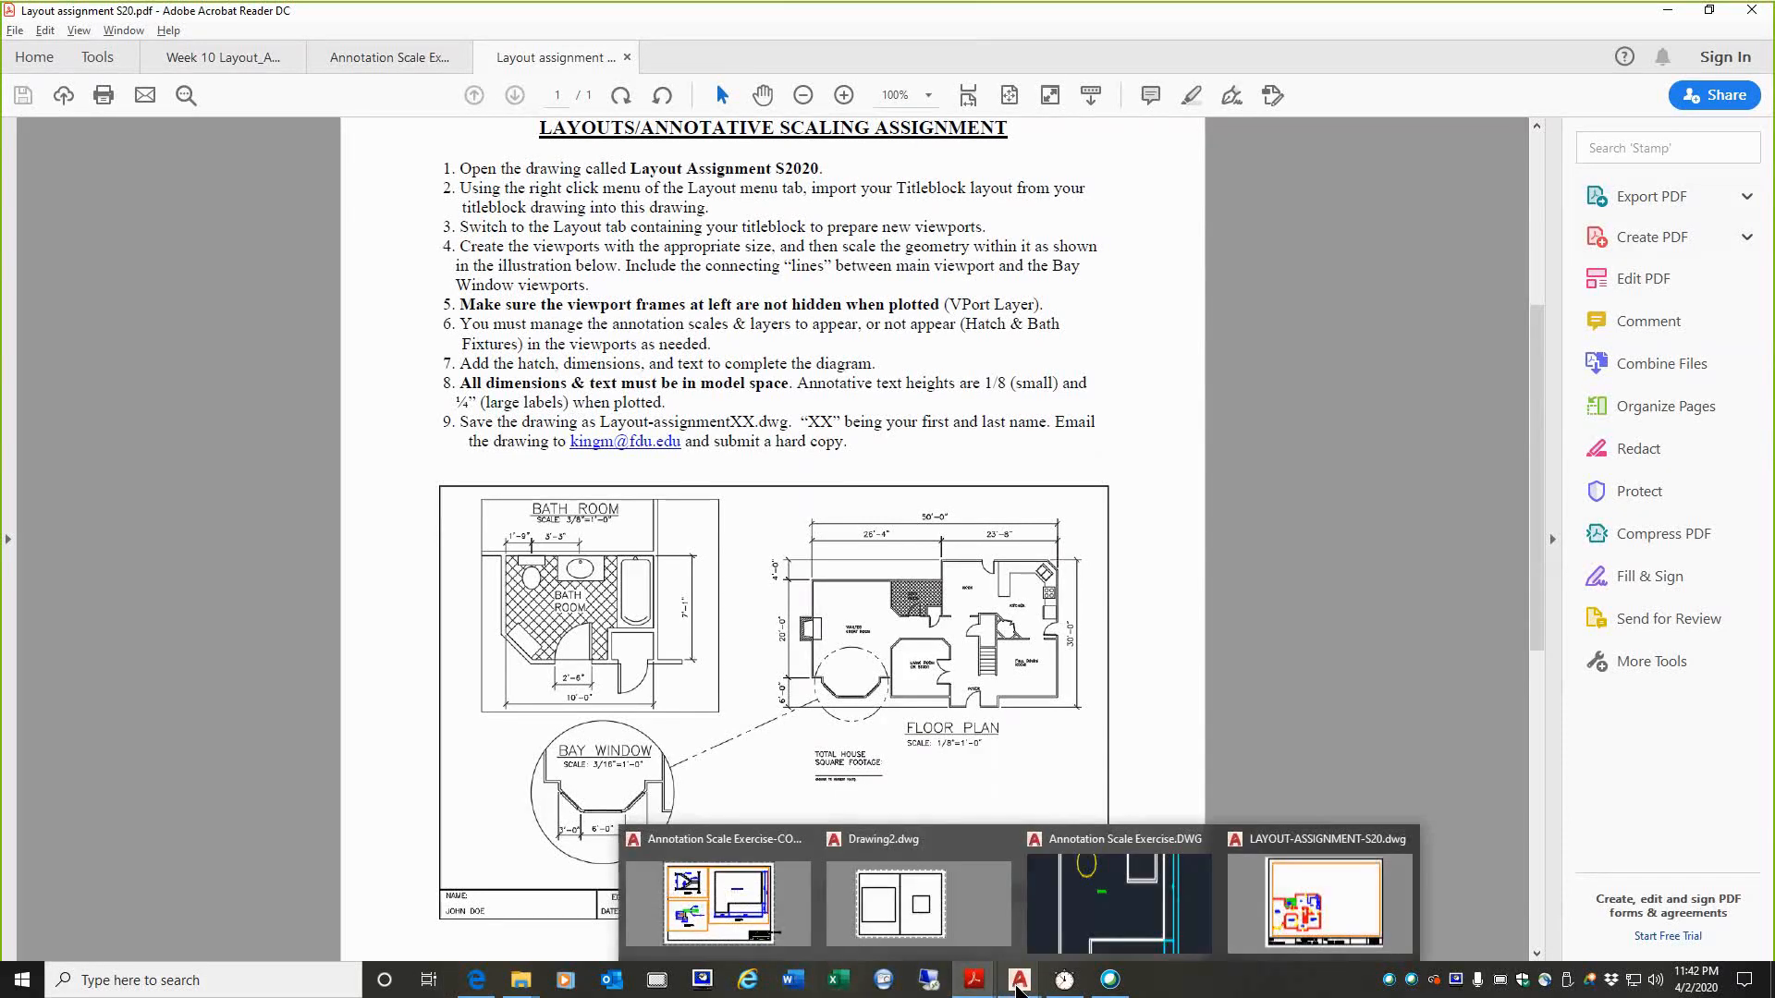
pyautogui.click(1322, 902)
pyautogui.click(37, 942)
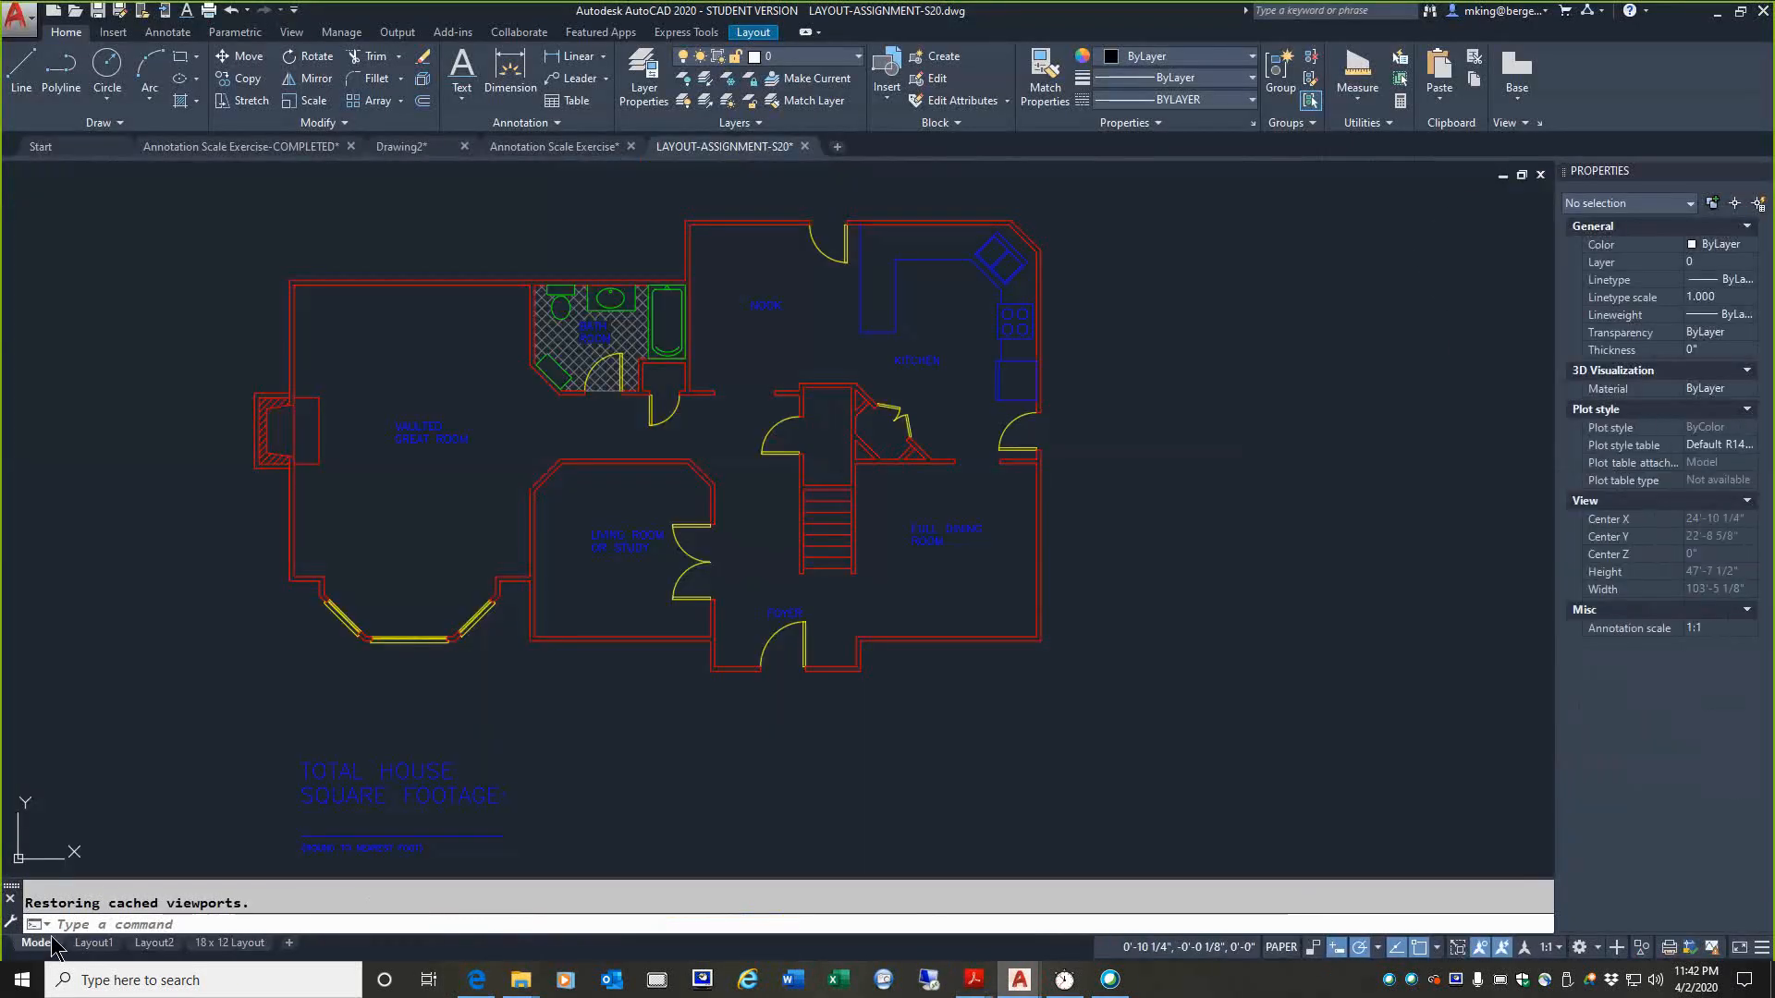
pyautogui.scroll(8, 491, 586)
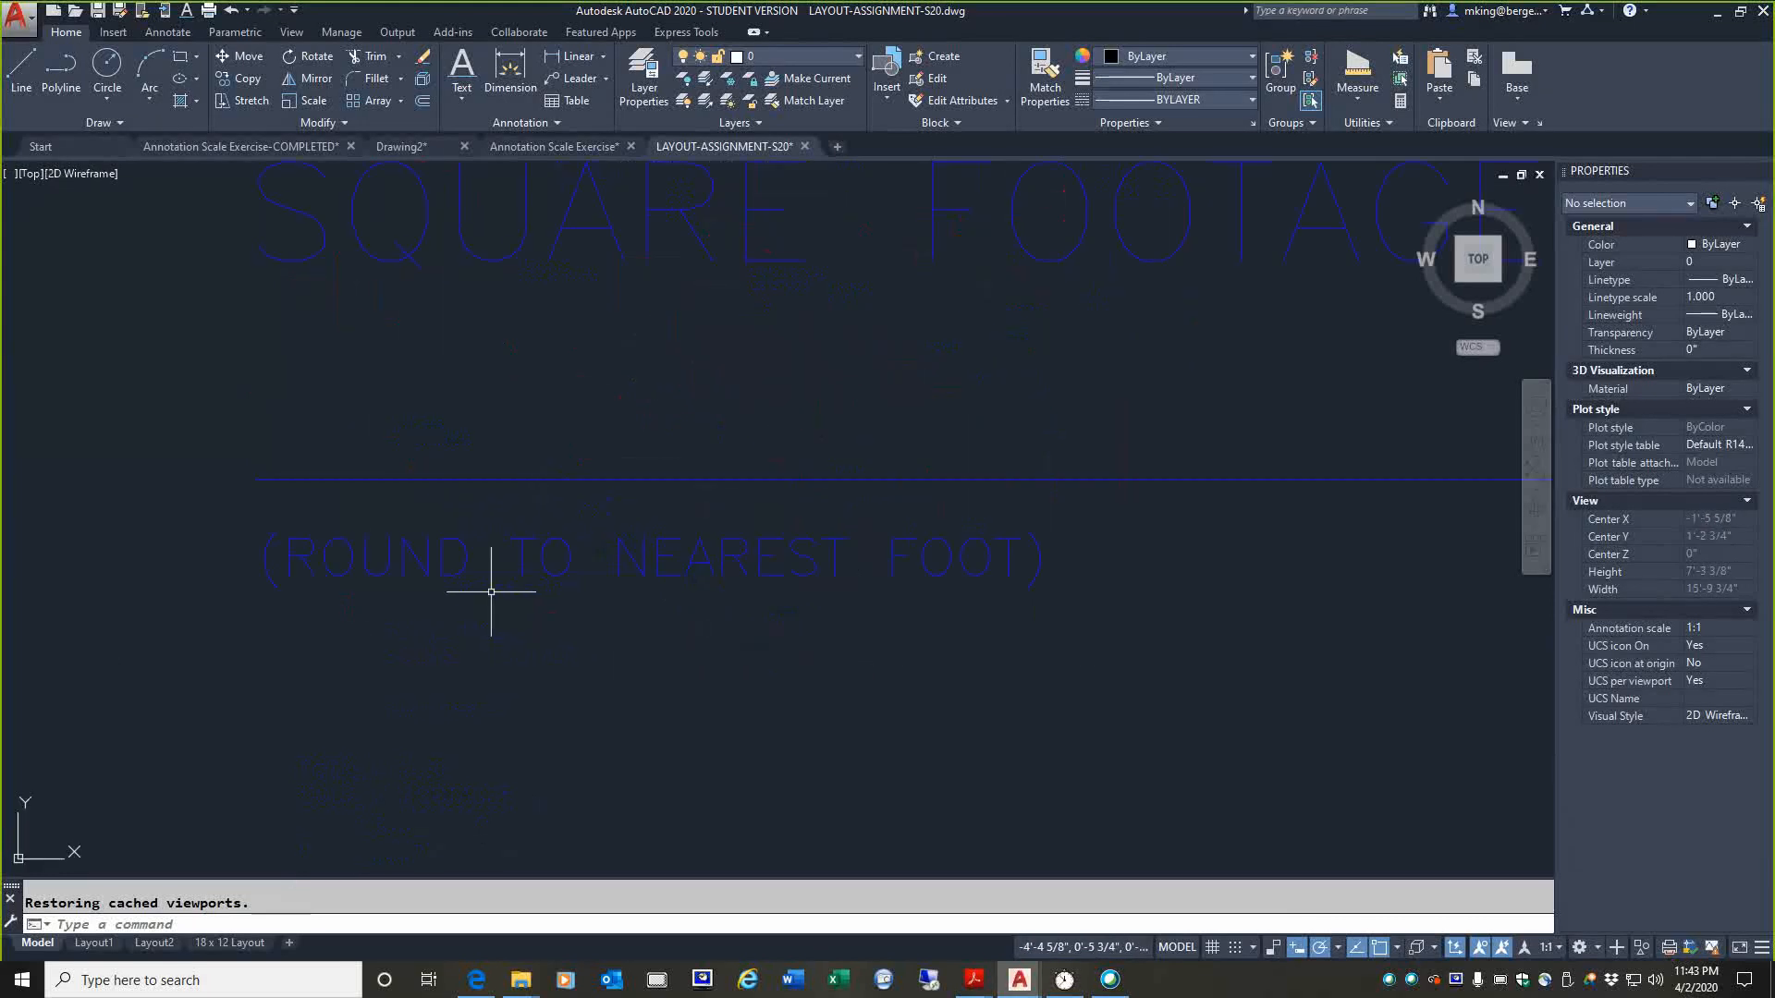
pyautogui.scroll(-10, 812, 571)
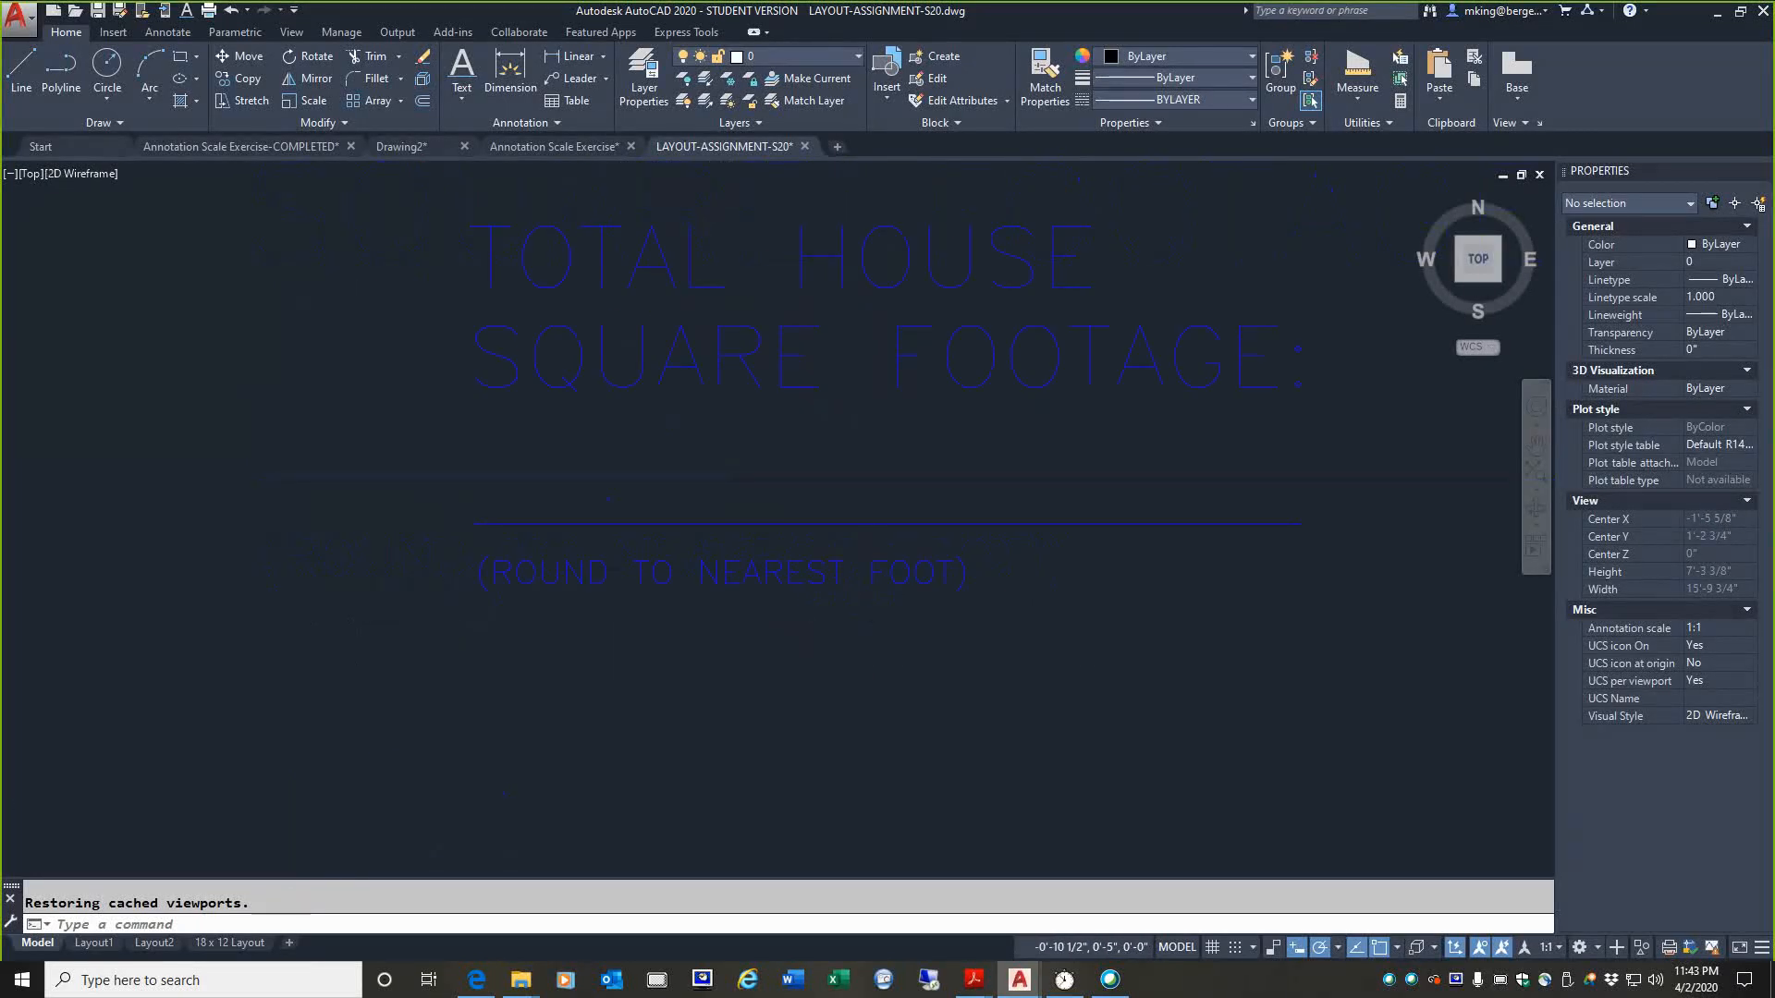
pyautogui.scroll(6, 812, 477)
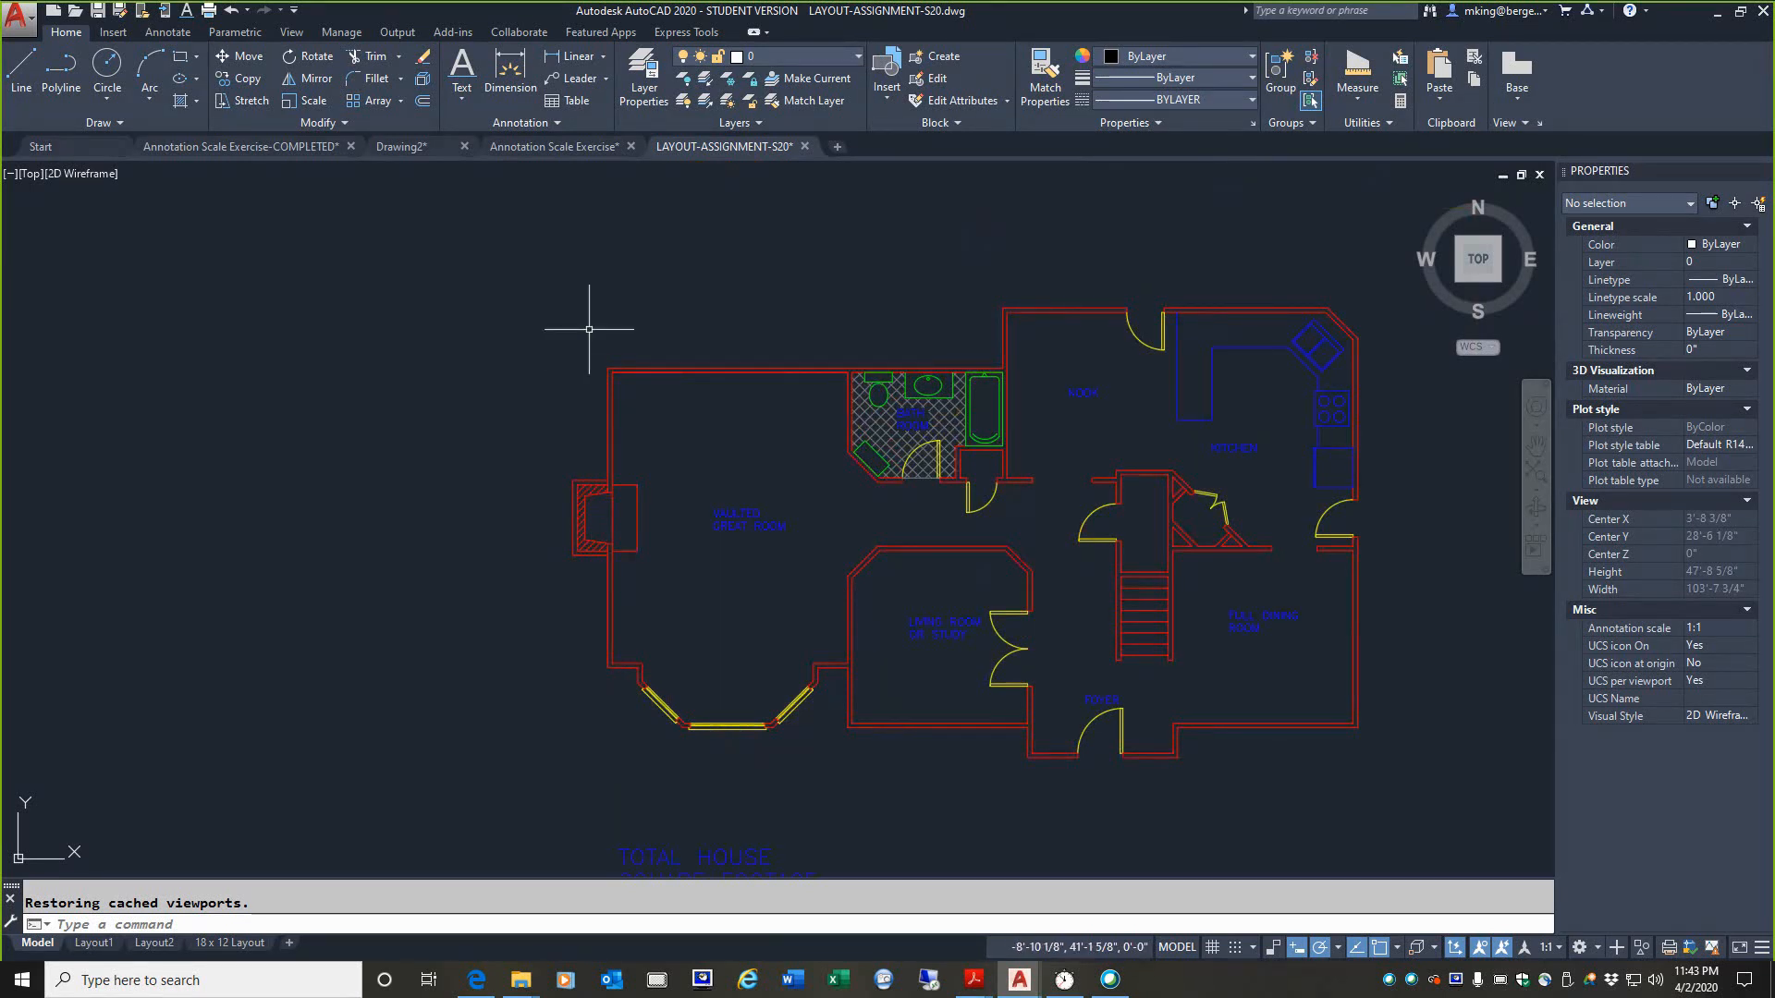
pyautogui.moveTo(586, 634); pyautogui.dragTo(471, 419, button='middle')
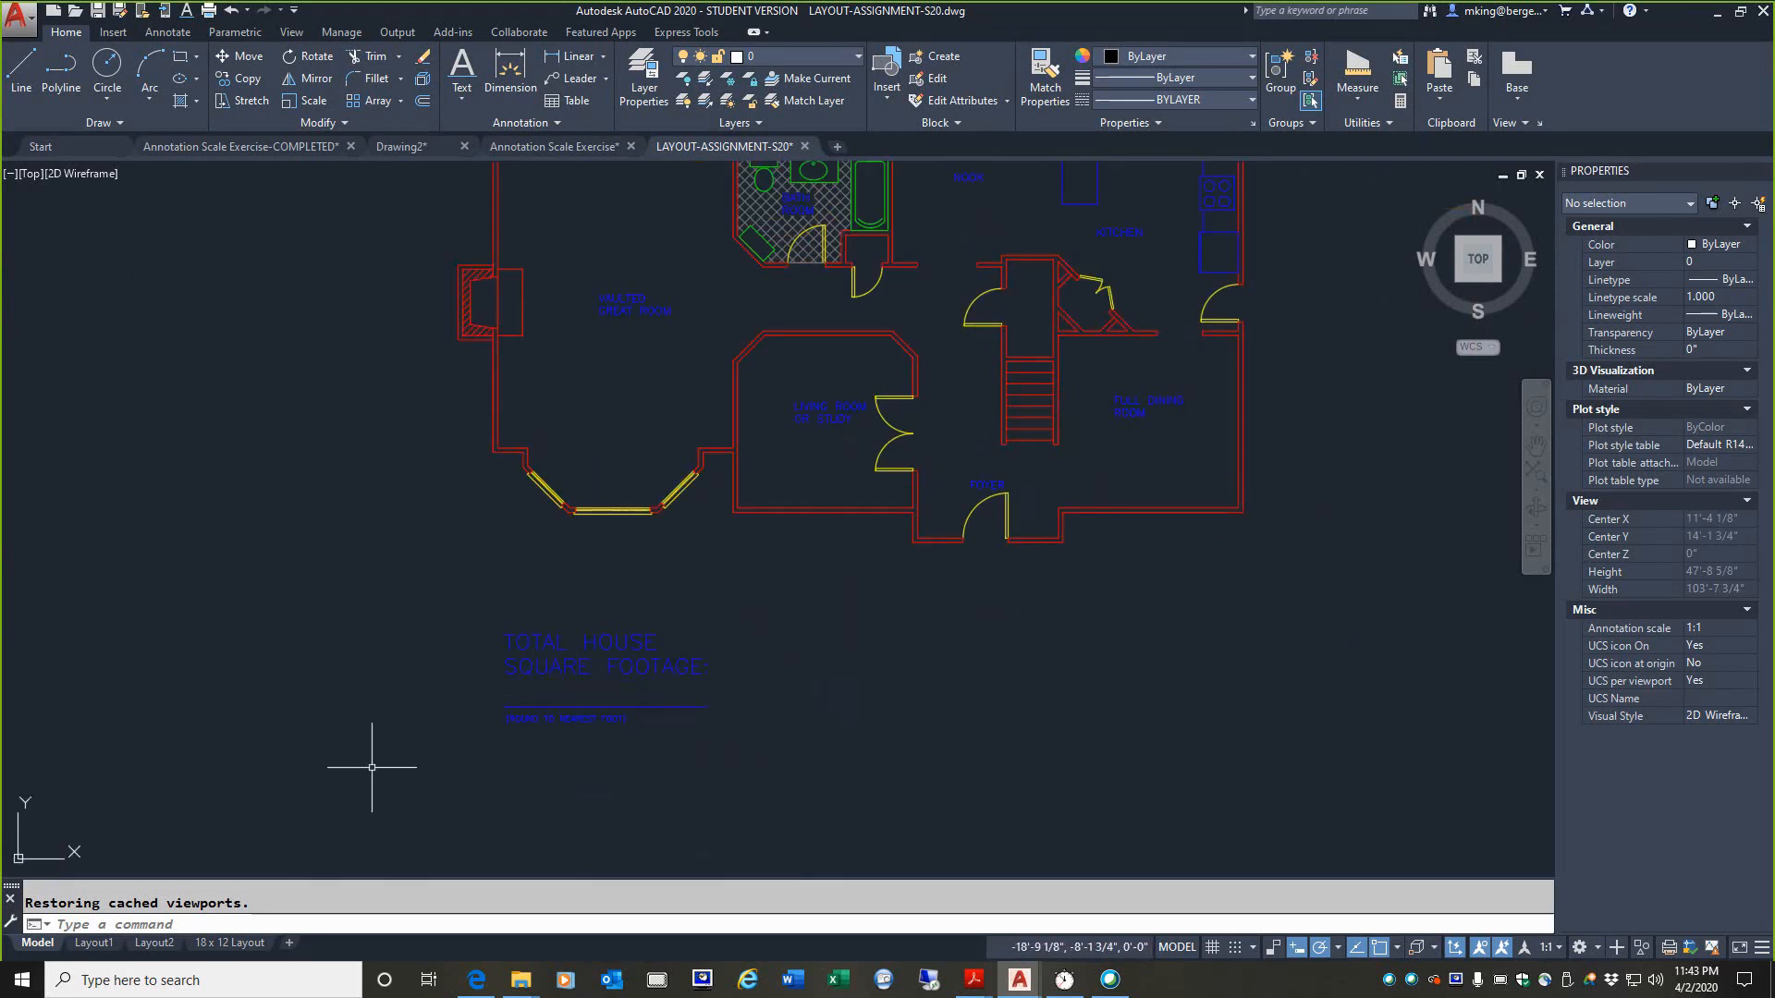
pyautogui.scroll(-6, 377, 771)
pyautogui.moveTo(361, 675); pyautogui.dragTo(606, 594, button='middle')
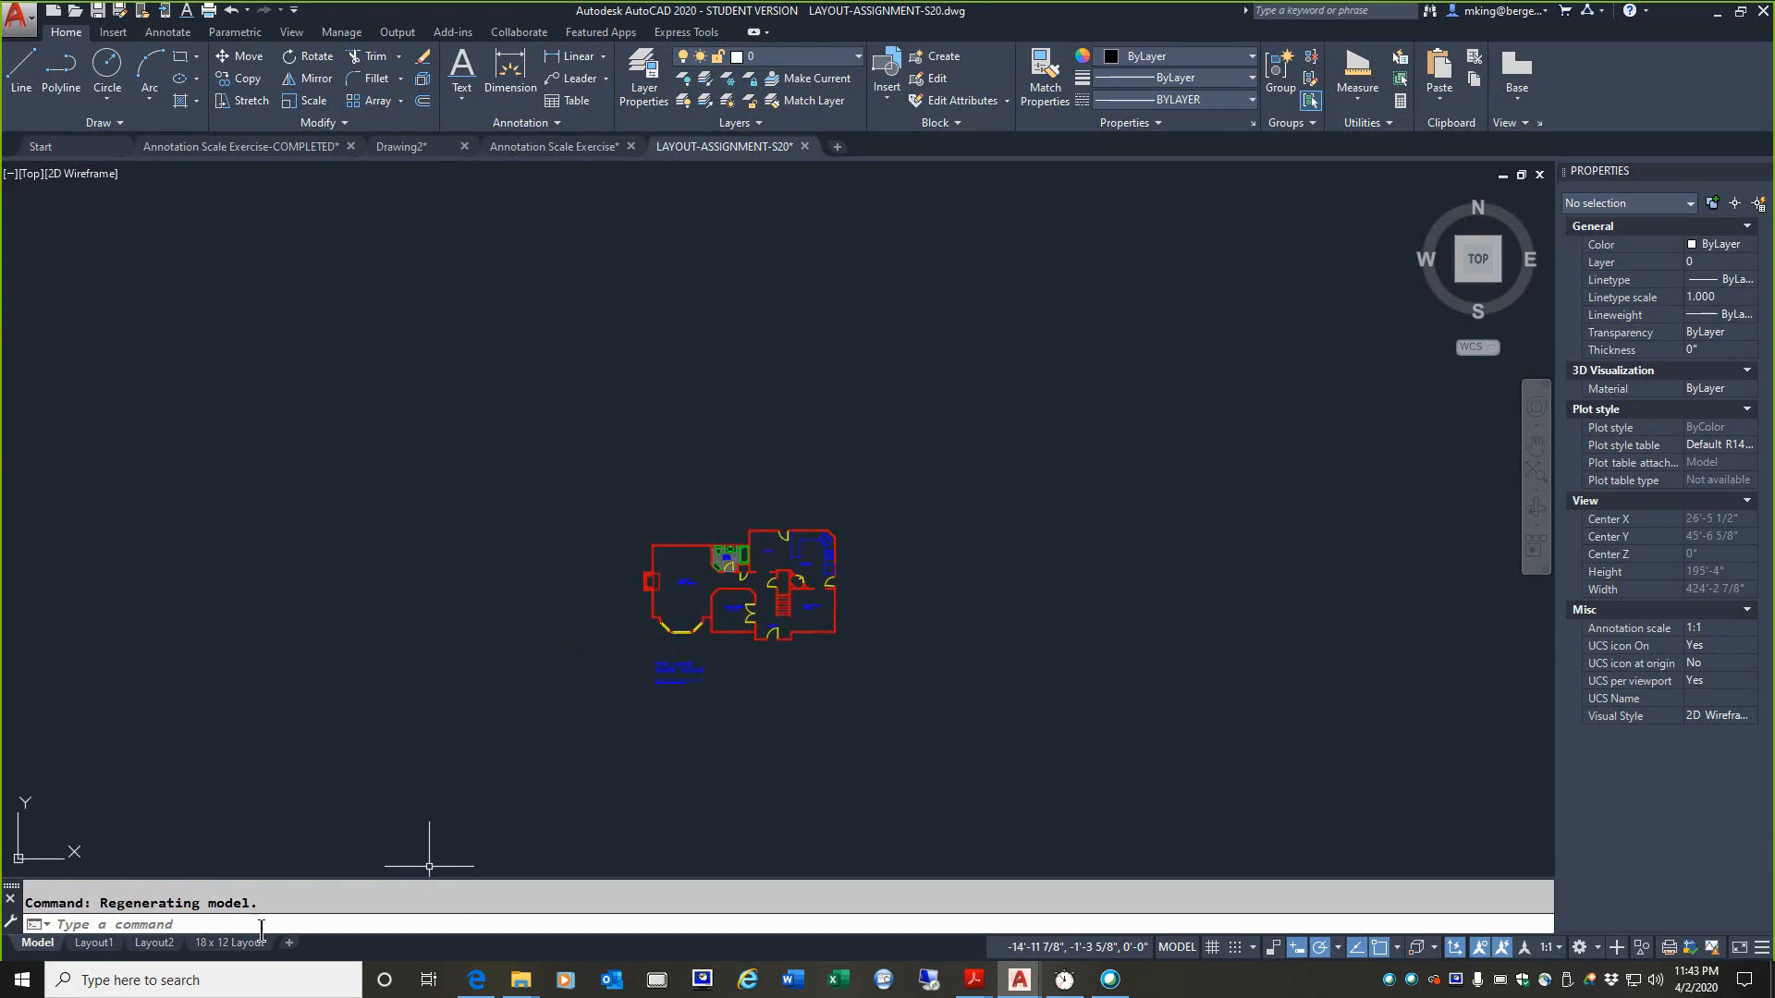
# Step: Return to the Layout assignment S20 PDF in Acrobat Reader and temporarily highlight instruction 9 on saving the drawing as Layout-assignmentXX.dwg
pyautogui.click(972, 981)
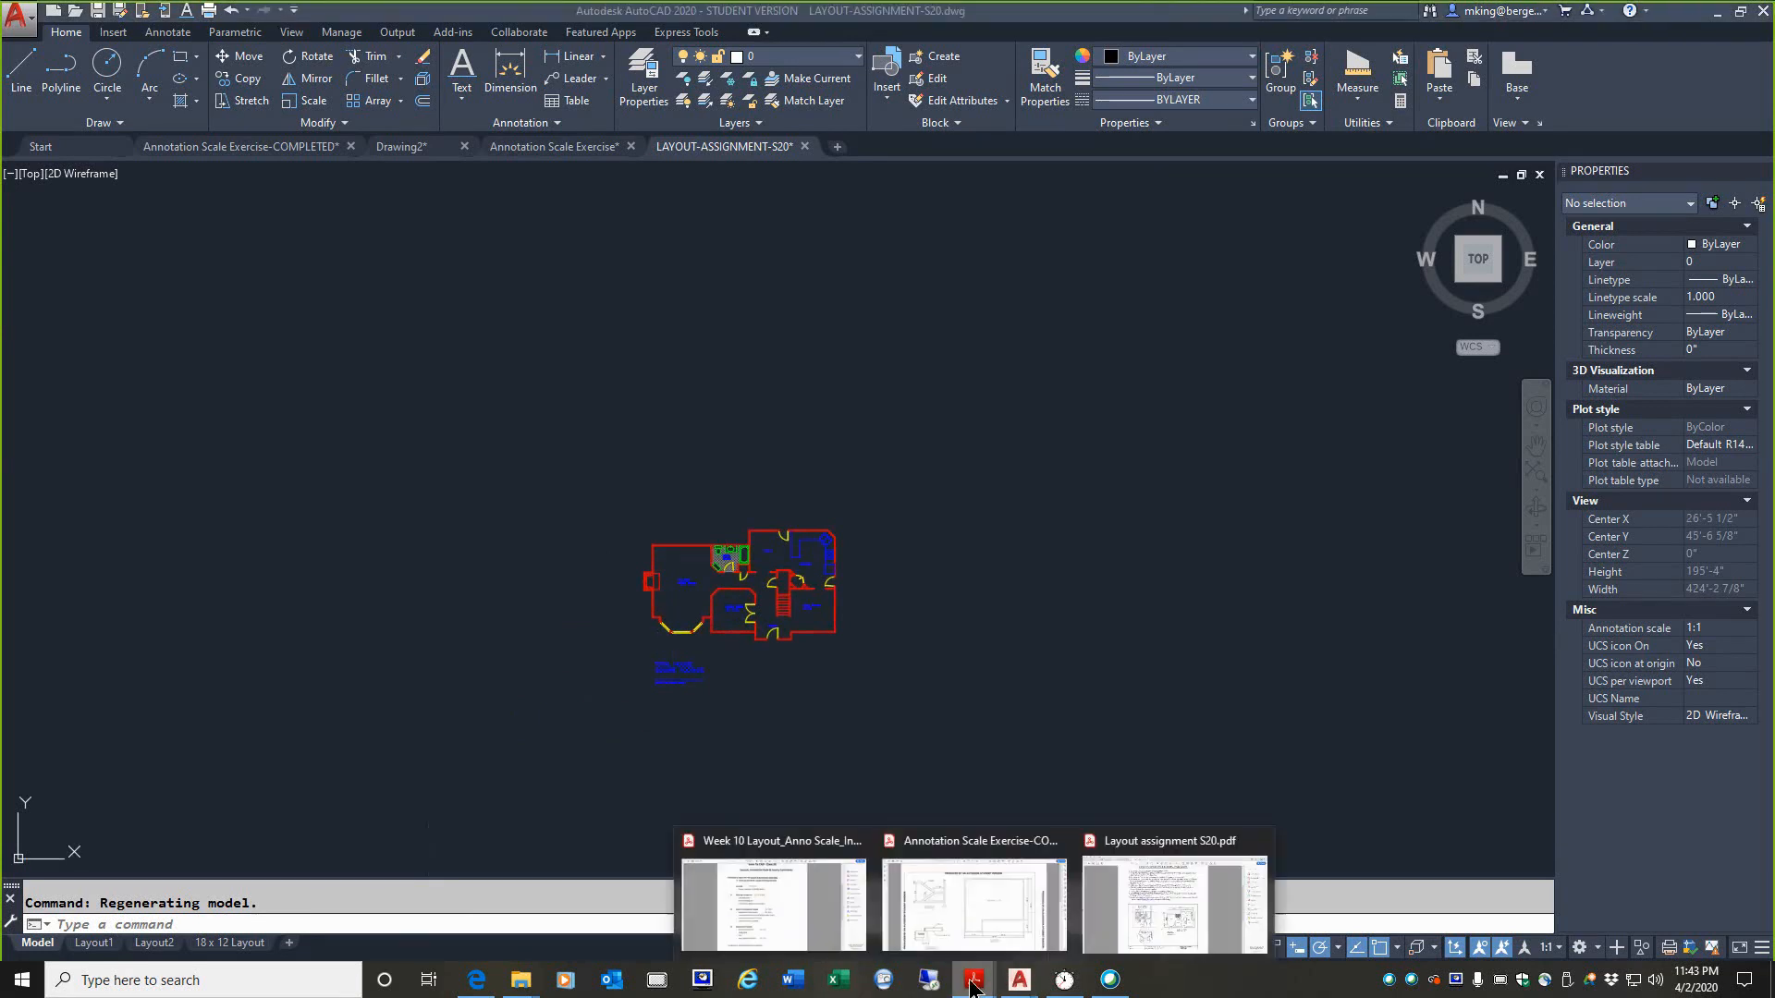
pyautogui.click(1123, 928)
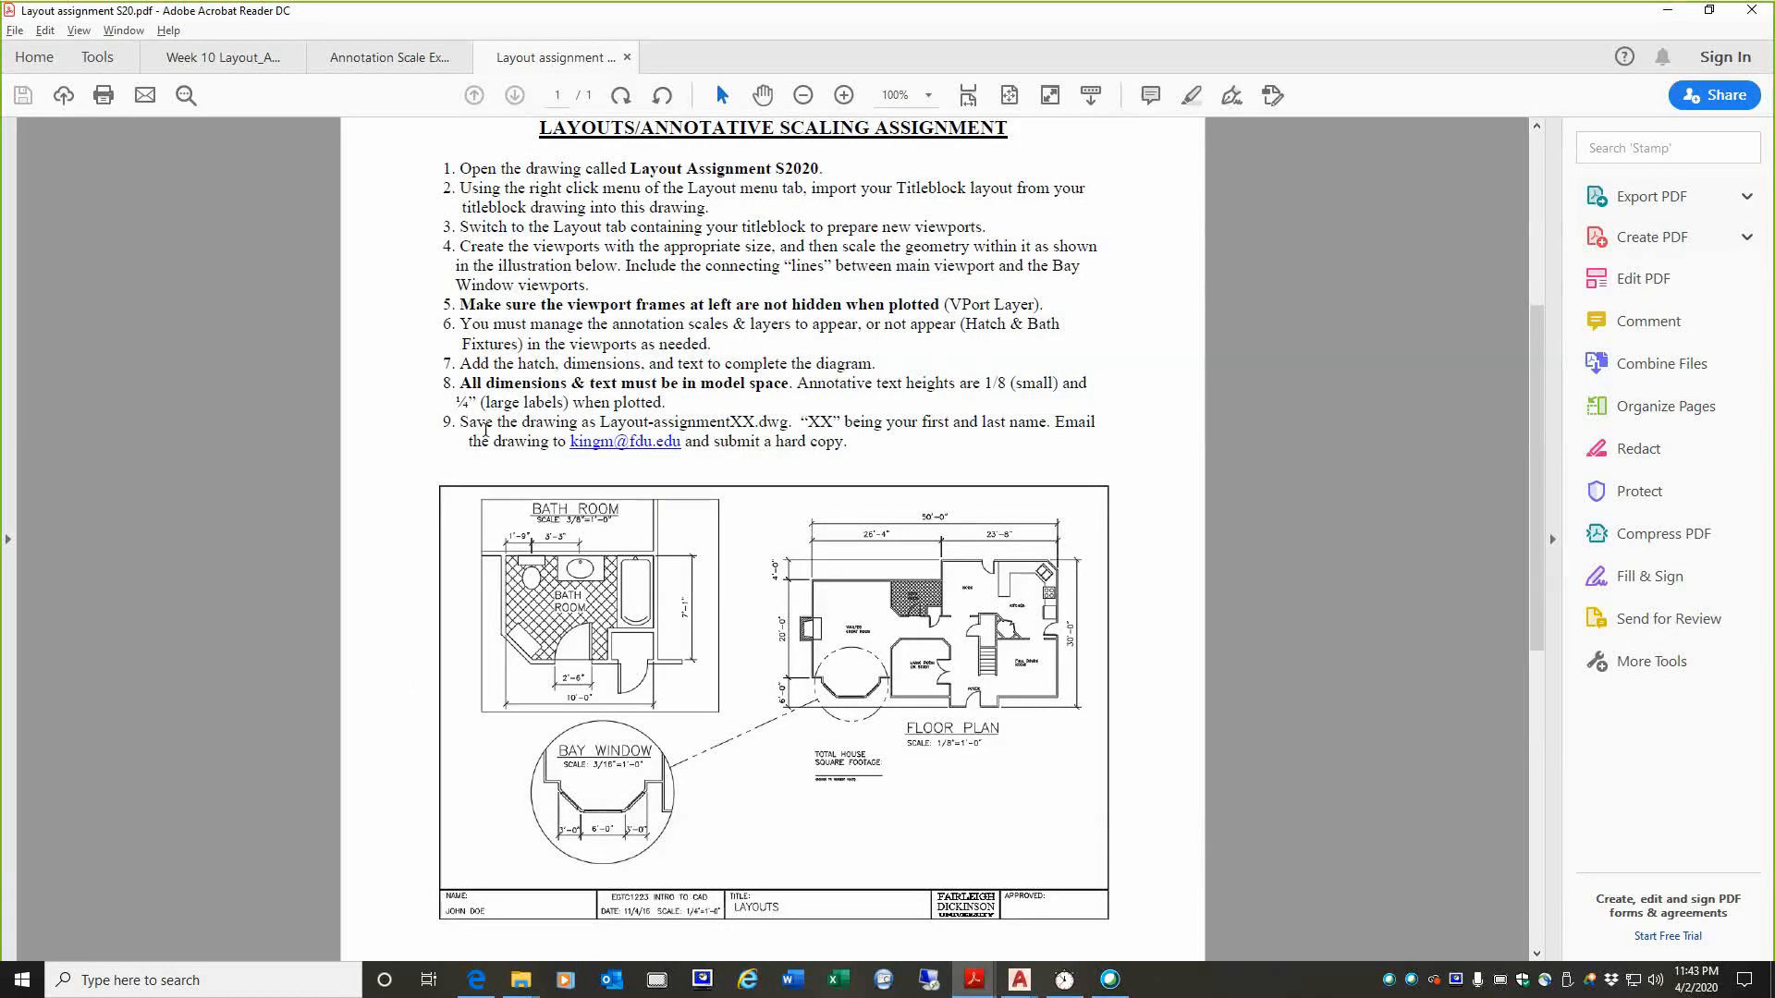
pyautogui.moveTo(456, 421); pyautogui.dragTo(786, 425)
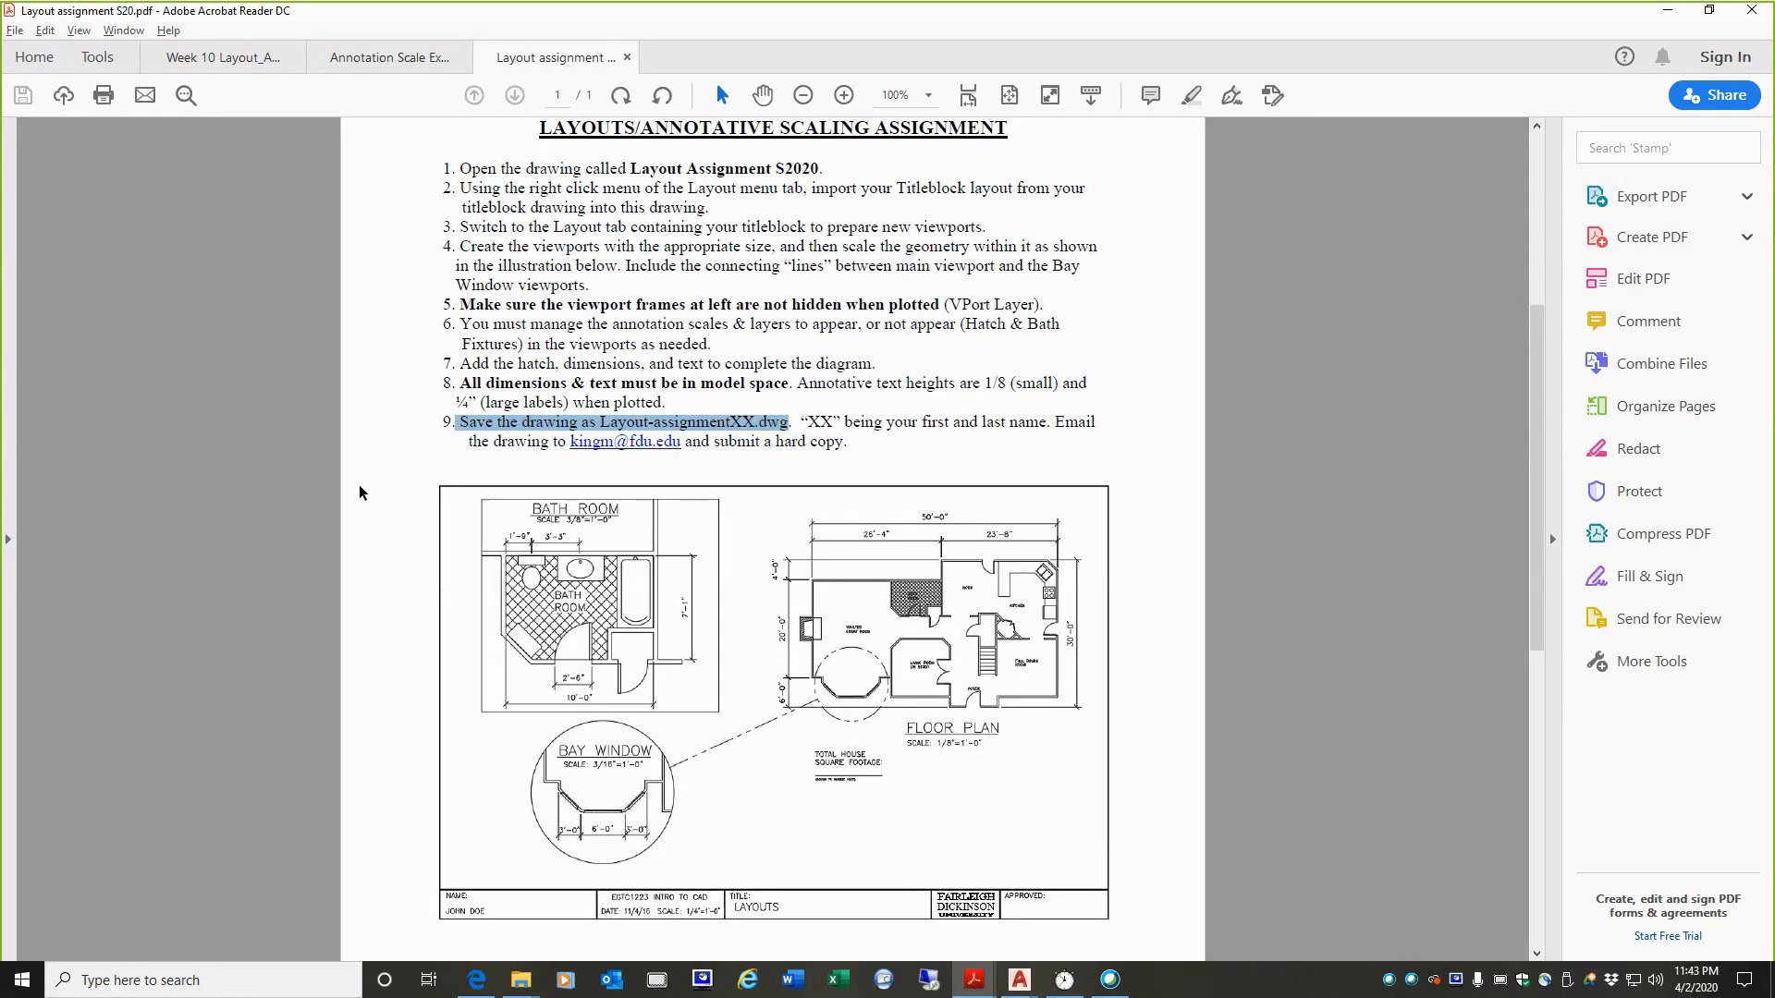
pyautogui.click(385, 570)
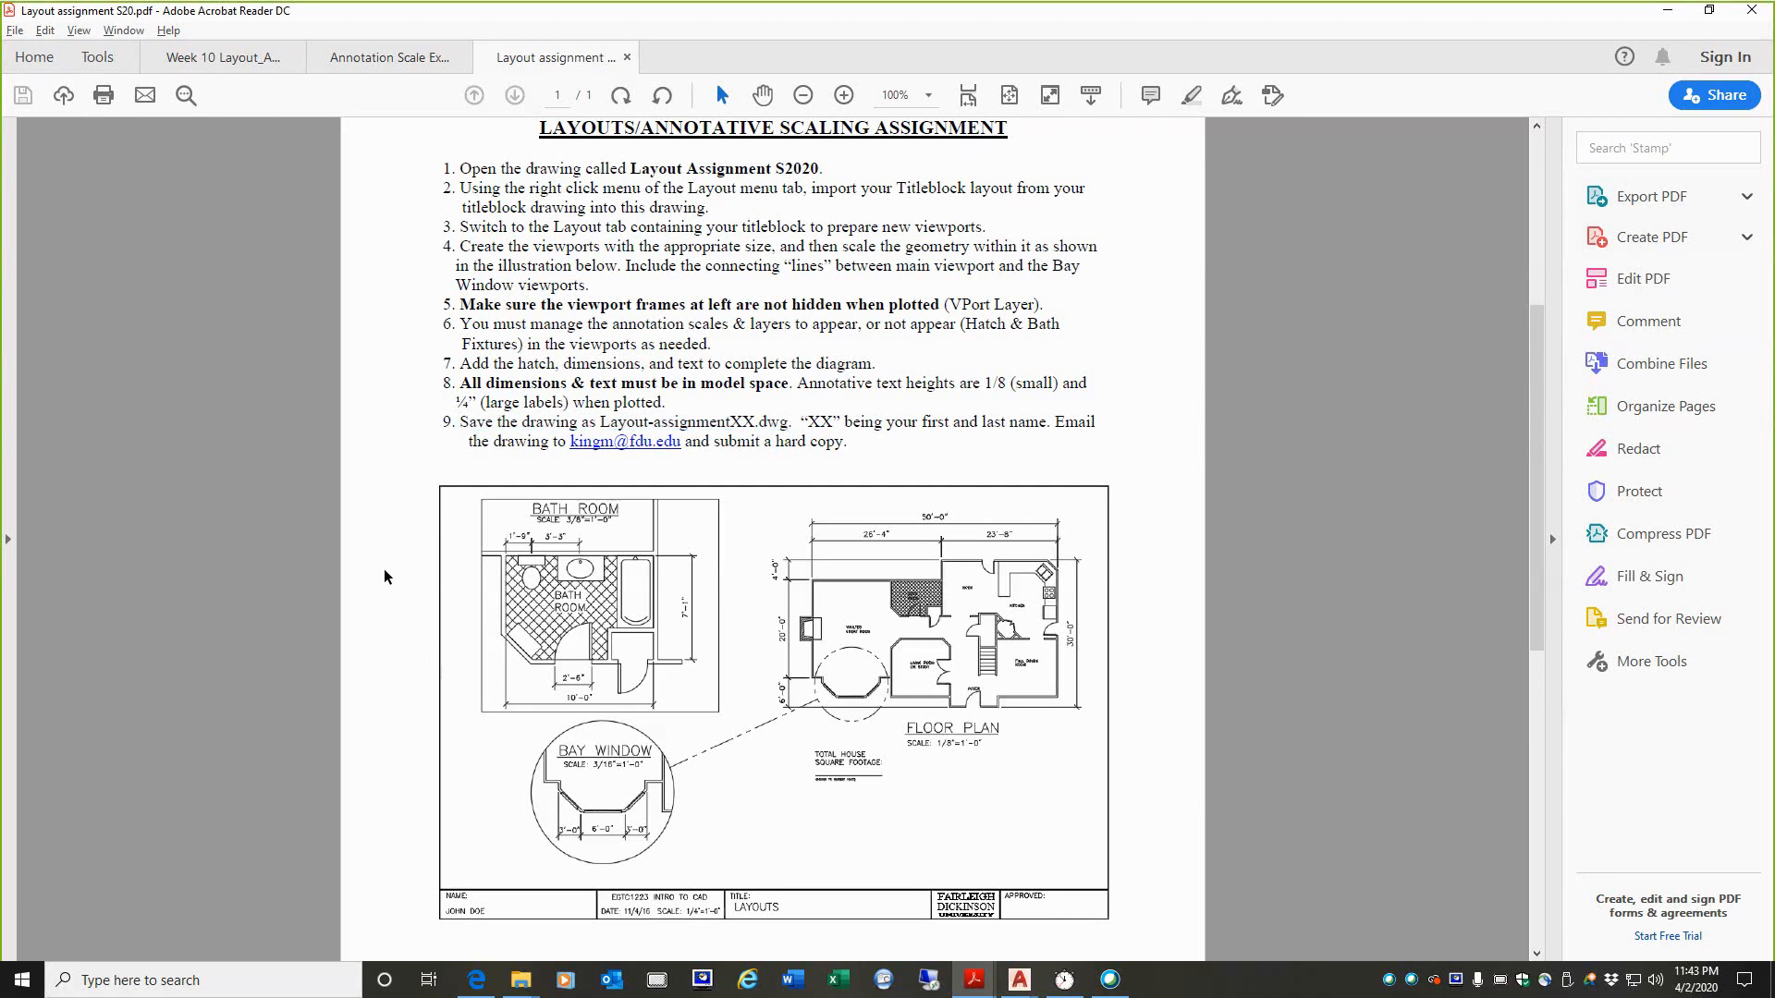